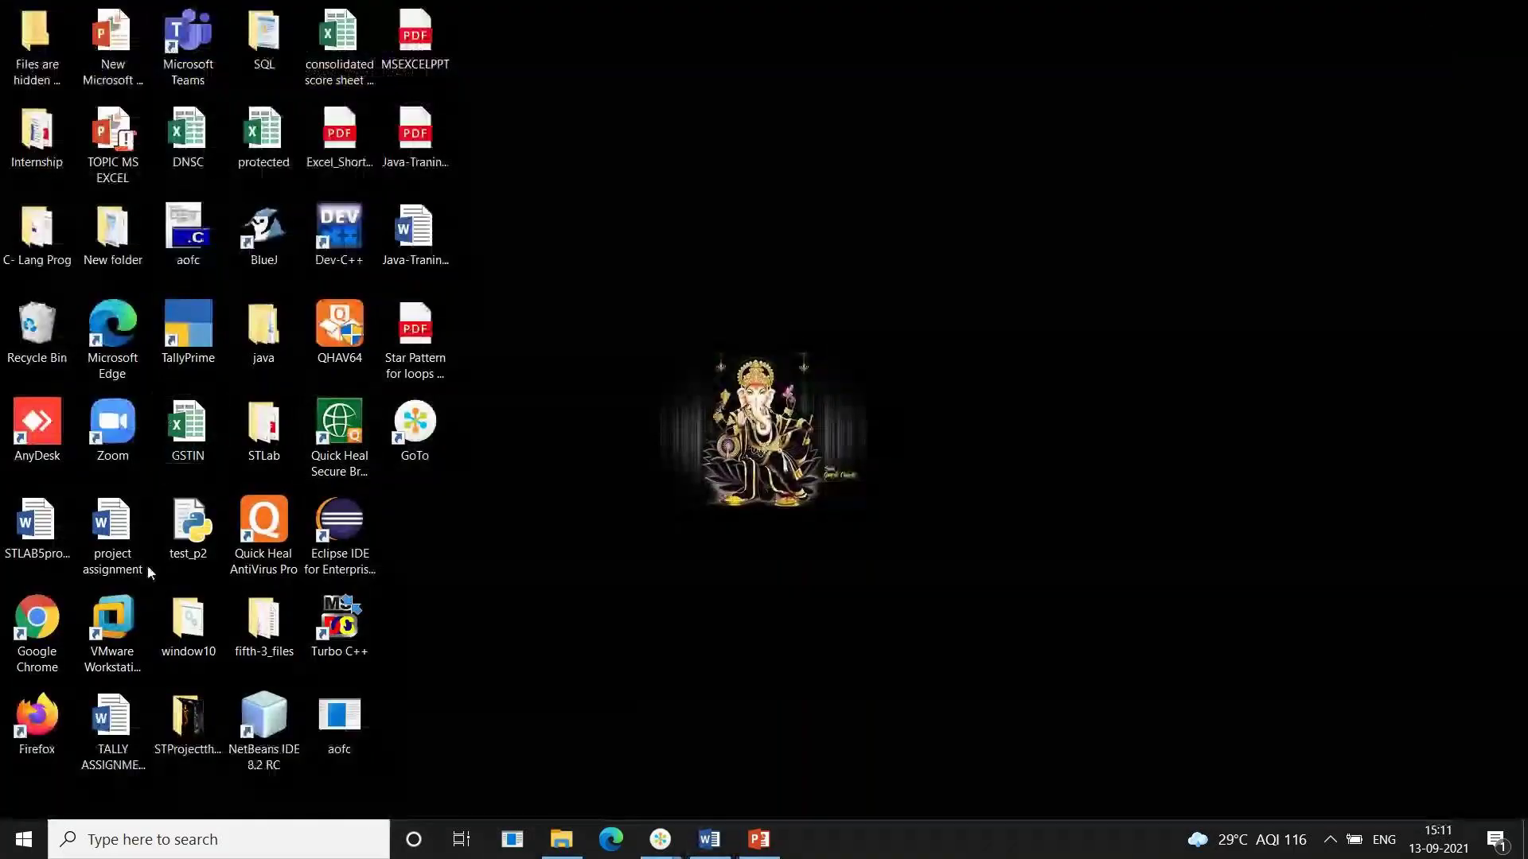
Open VMware Workstation and resume the suspended ECC - Windows Server 2003 Enterprise Edition virtual machine
click(118, 621)
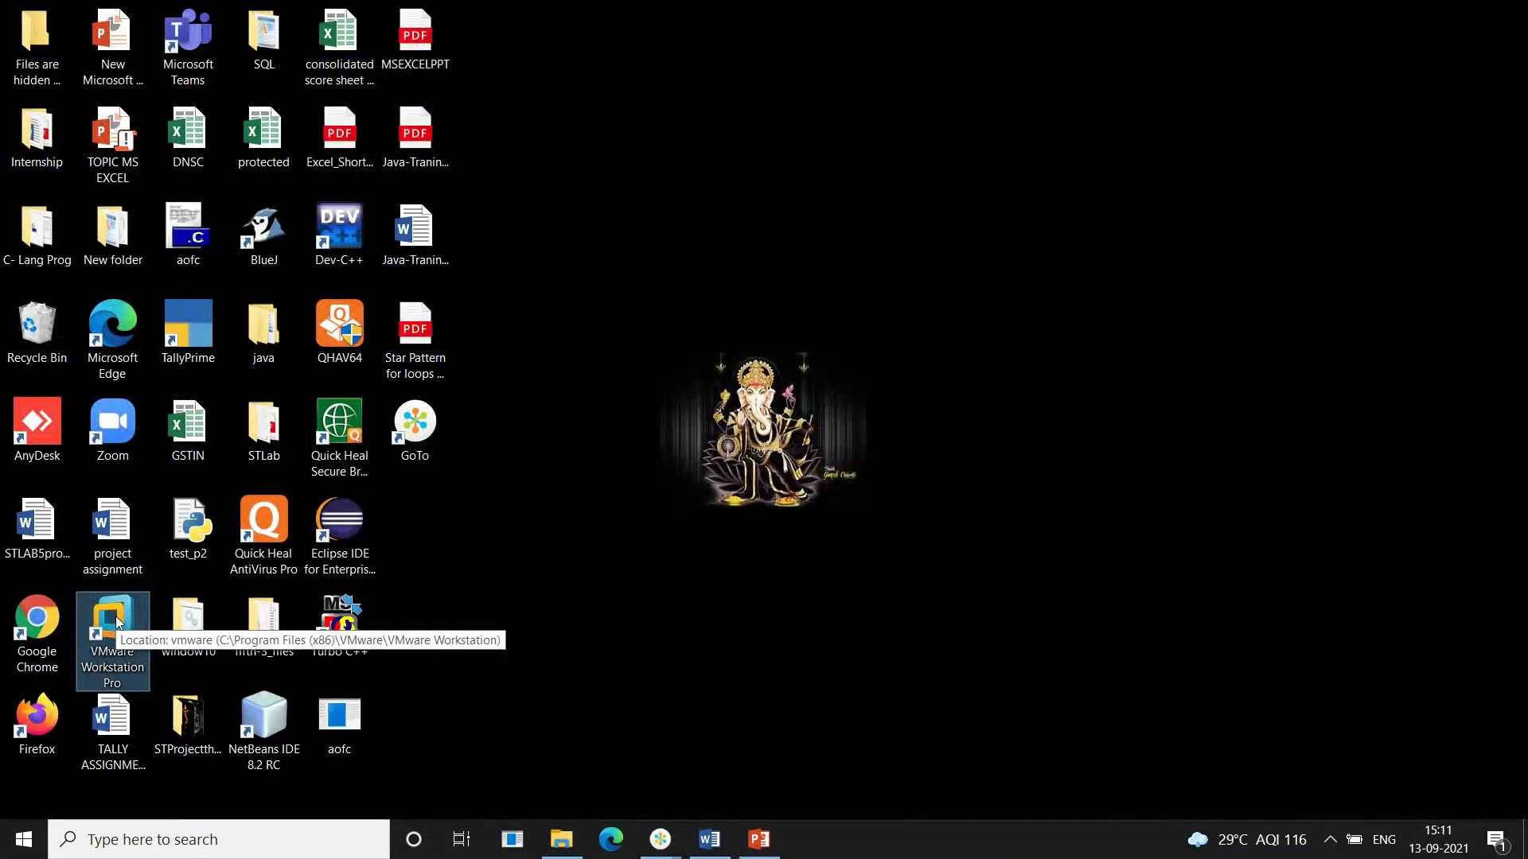
double_click(118, 622)
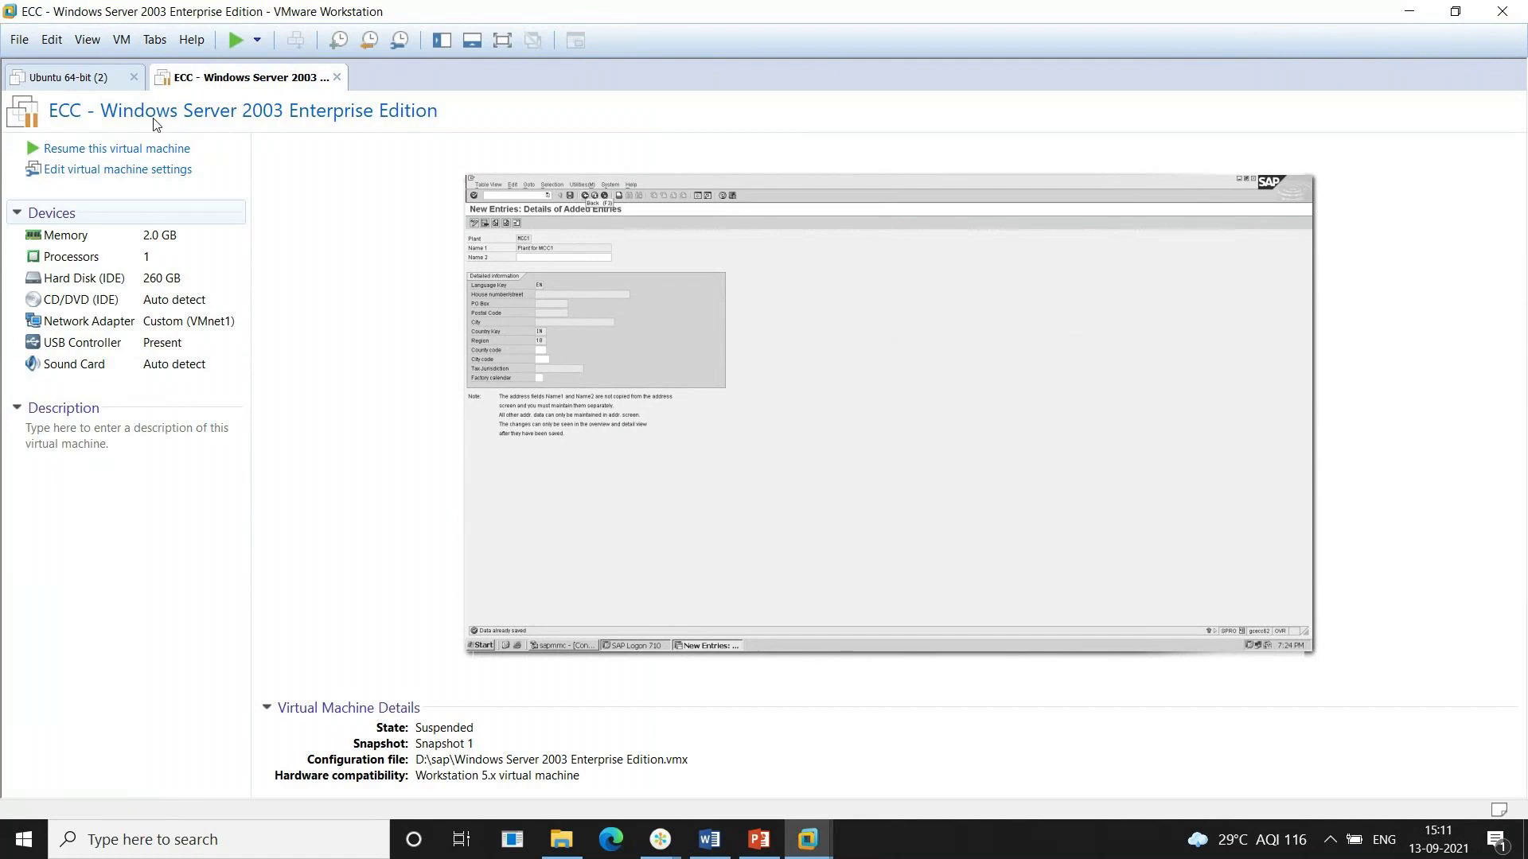
click(116, 149)
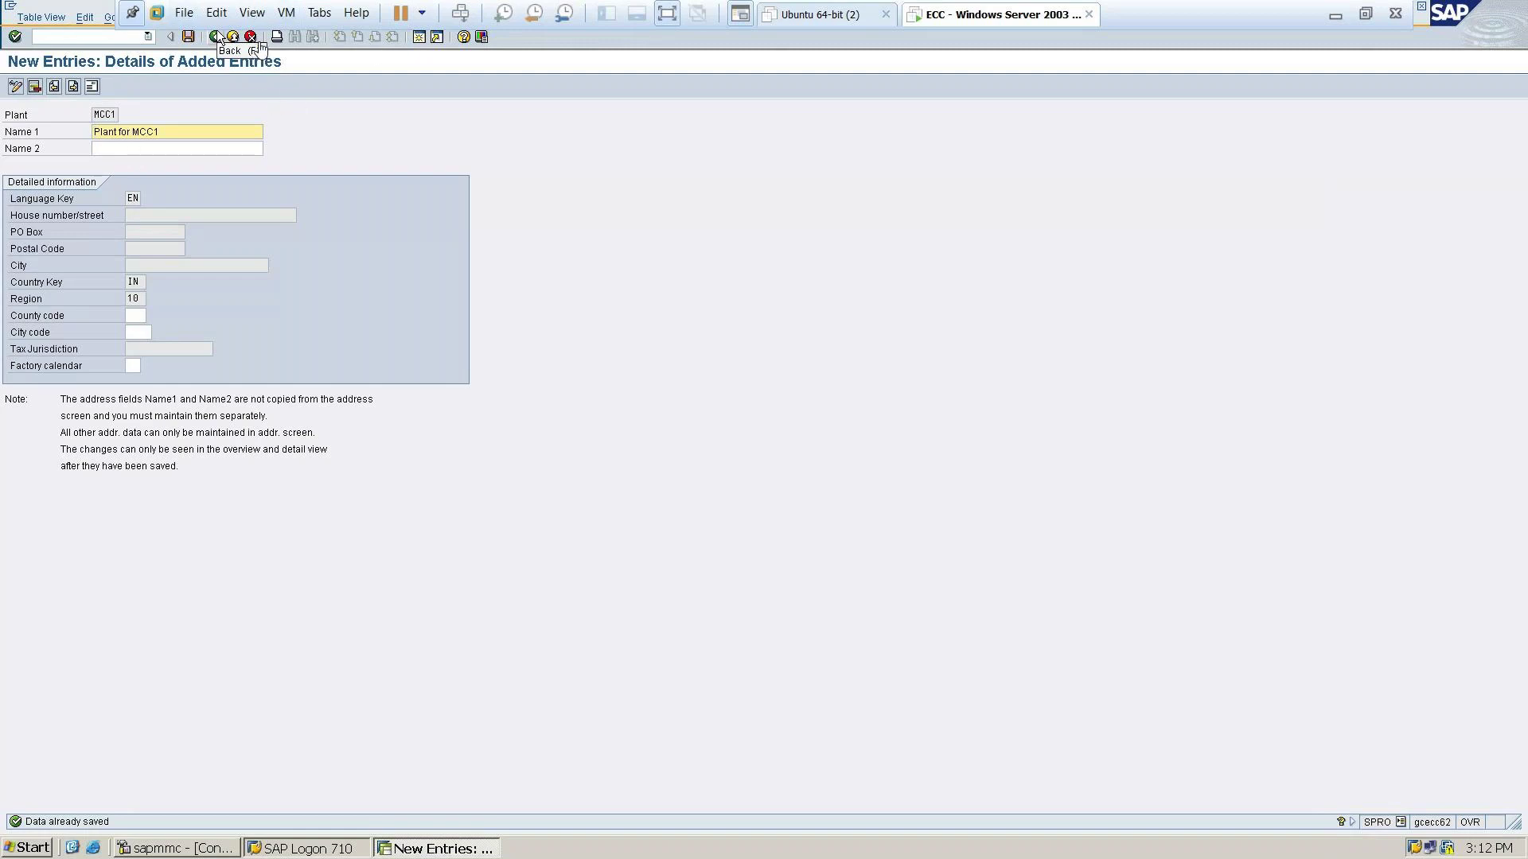
Leave the plant entry and the Display IMG structure, returning to the SAP Easy Access screen
click(216, 38)
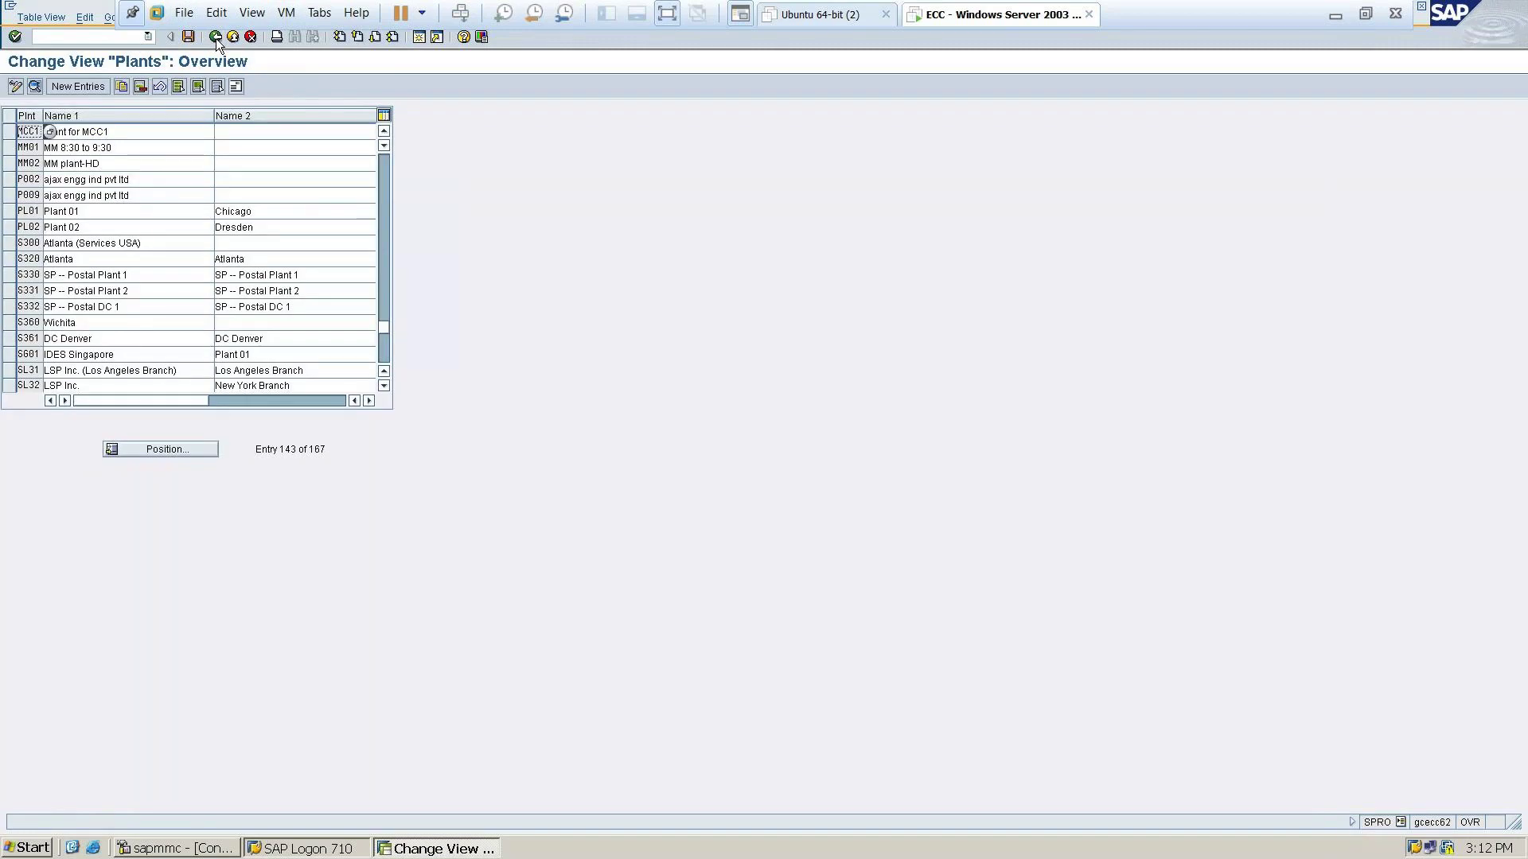
click(217, 37)
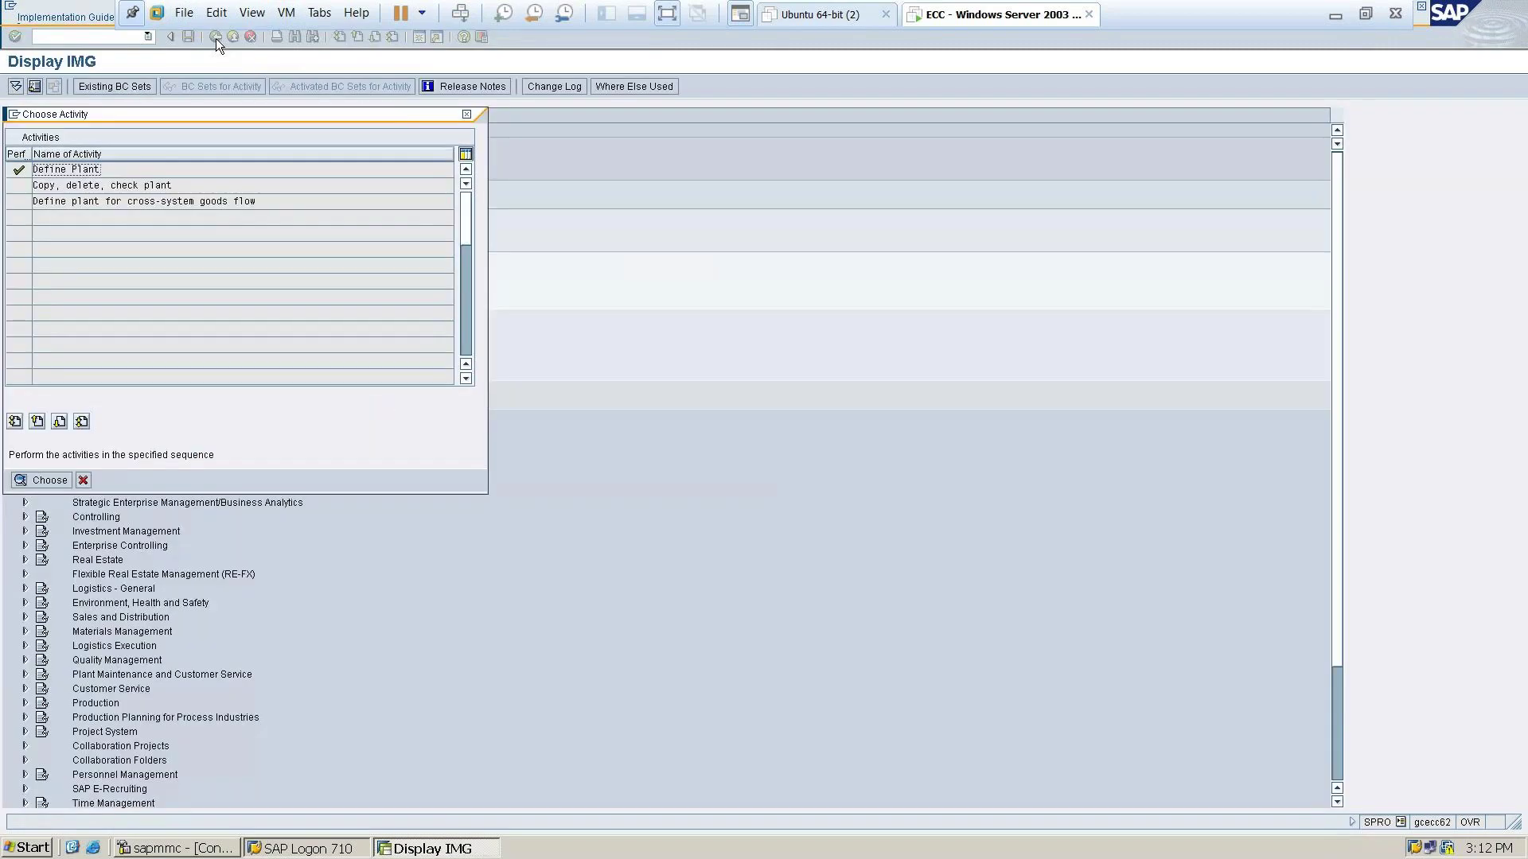
click(470, 113)
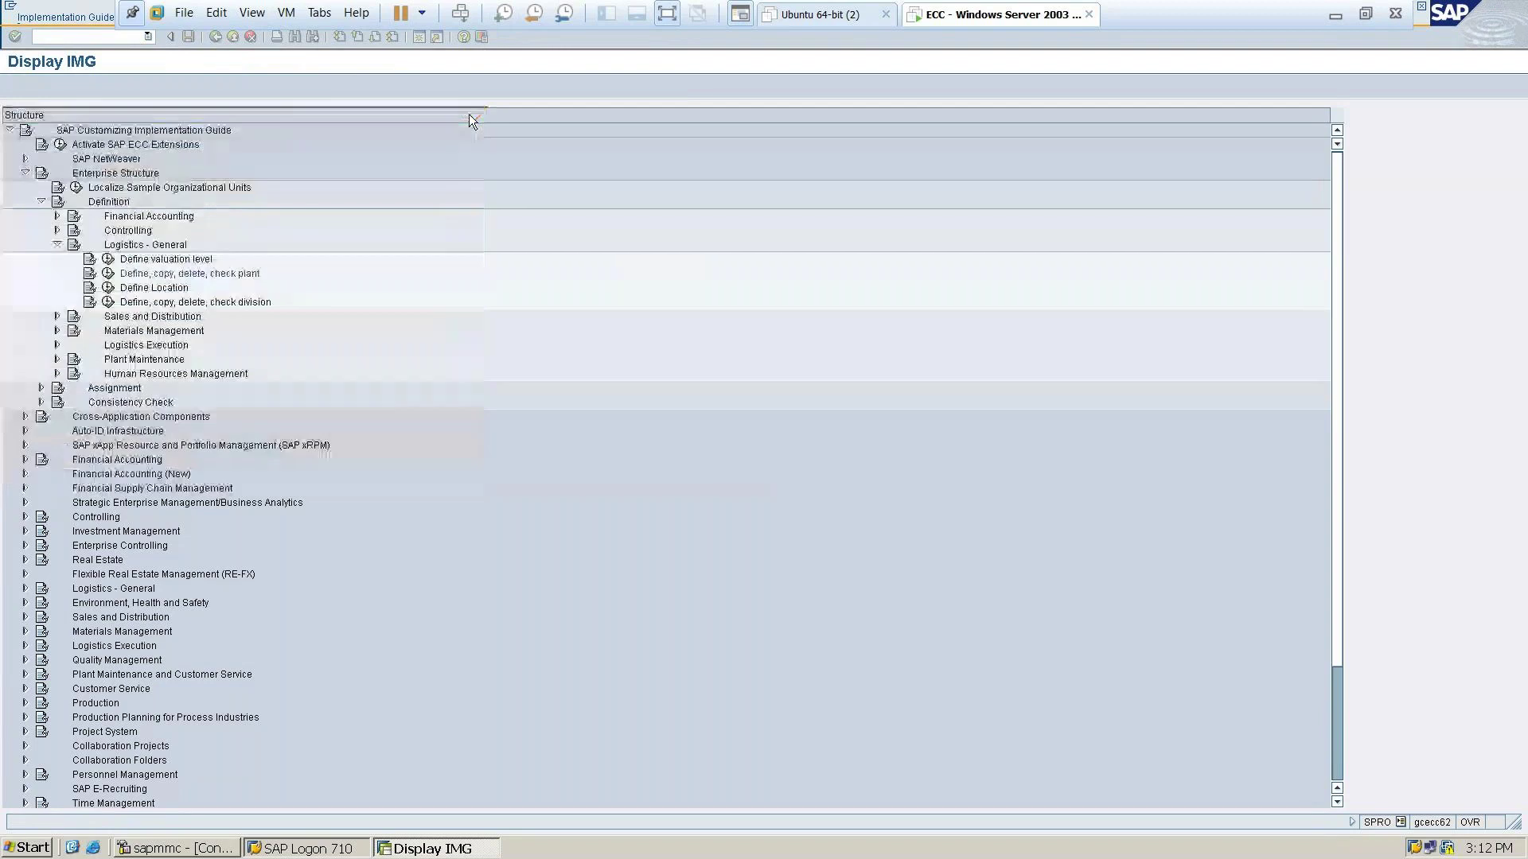
click(58, 245)
click(215, 38)
click(215, 37)
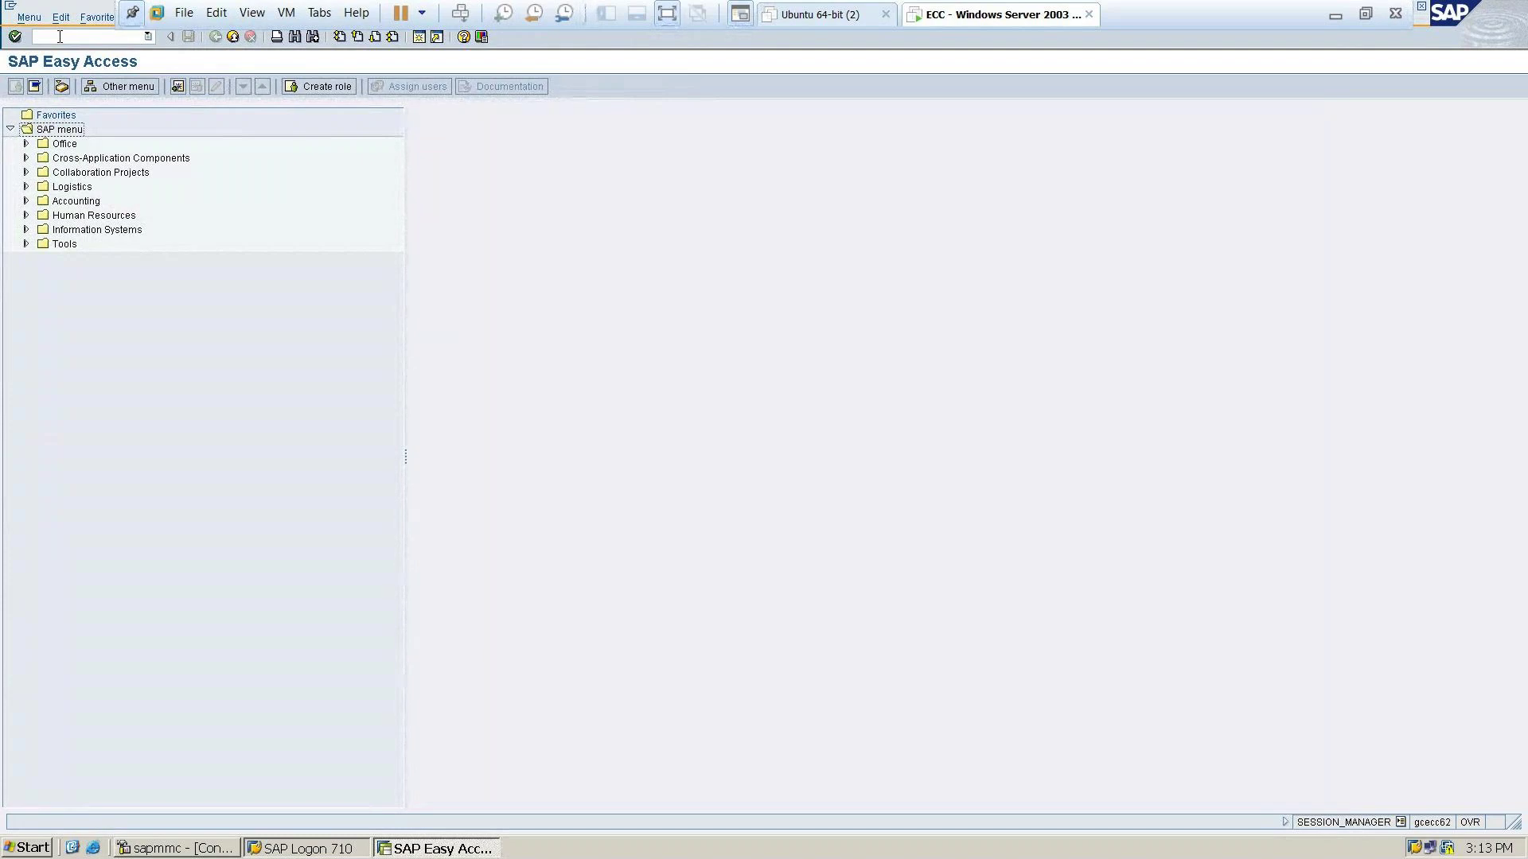
Open FS00 - Centrally from the individual processing of G/L accounts in the General Ledger master records
click(26, 201)
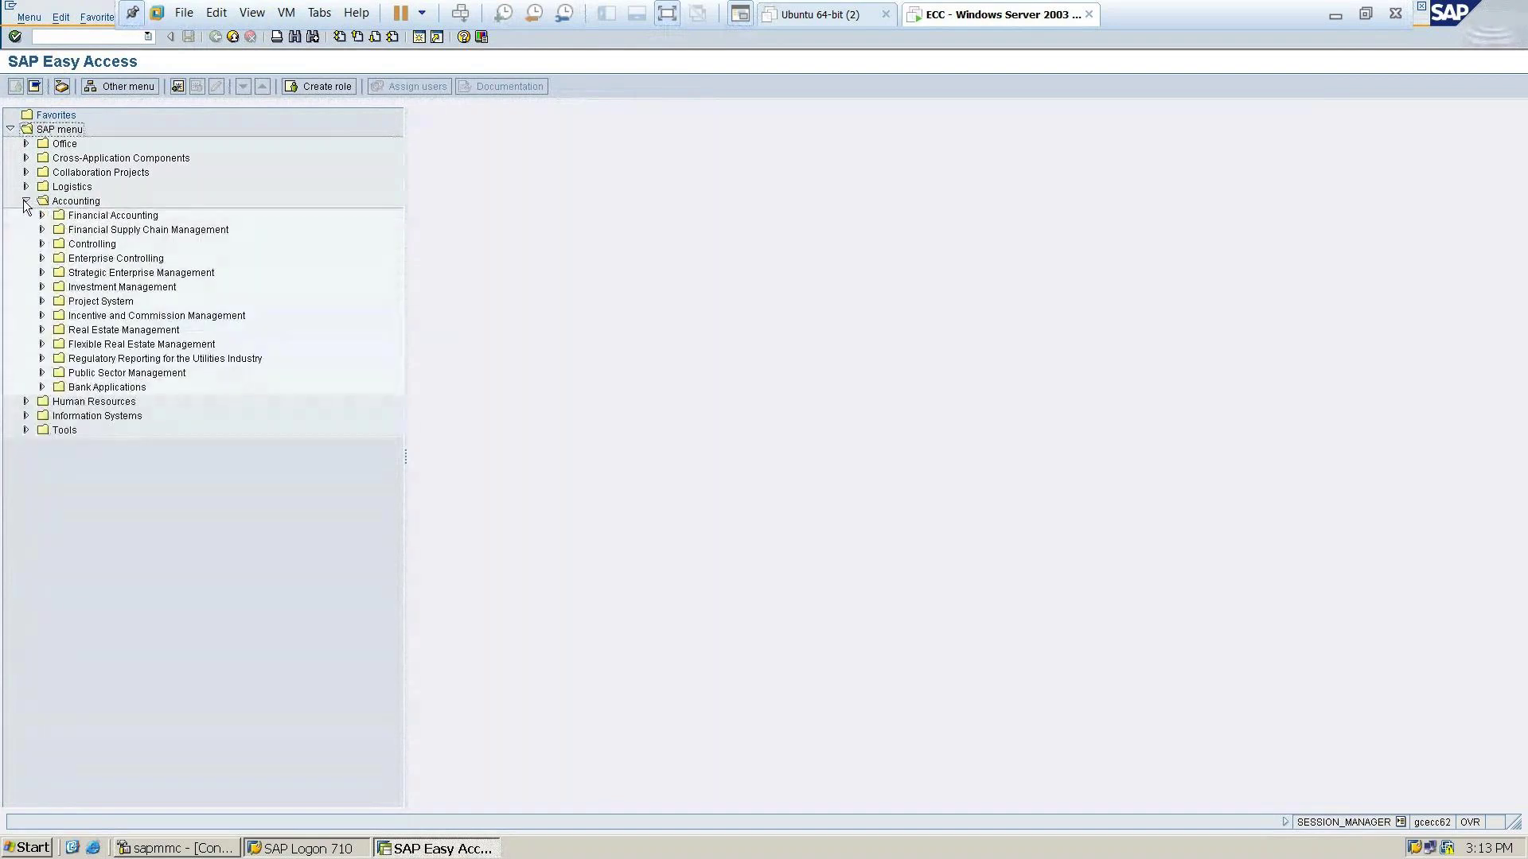
click(42, 216)
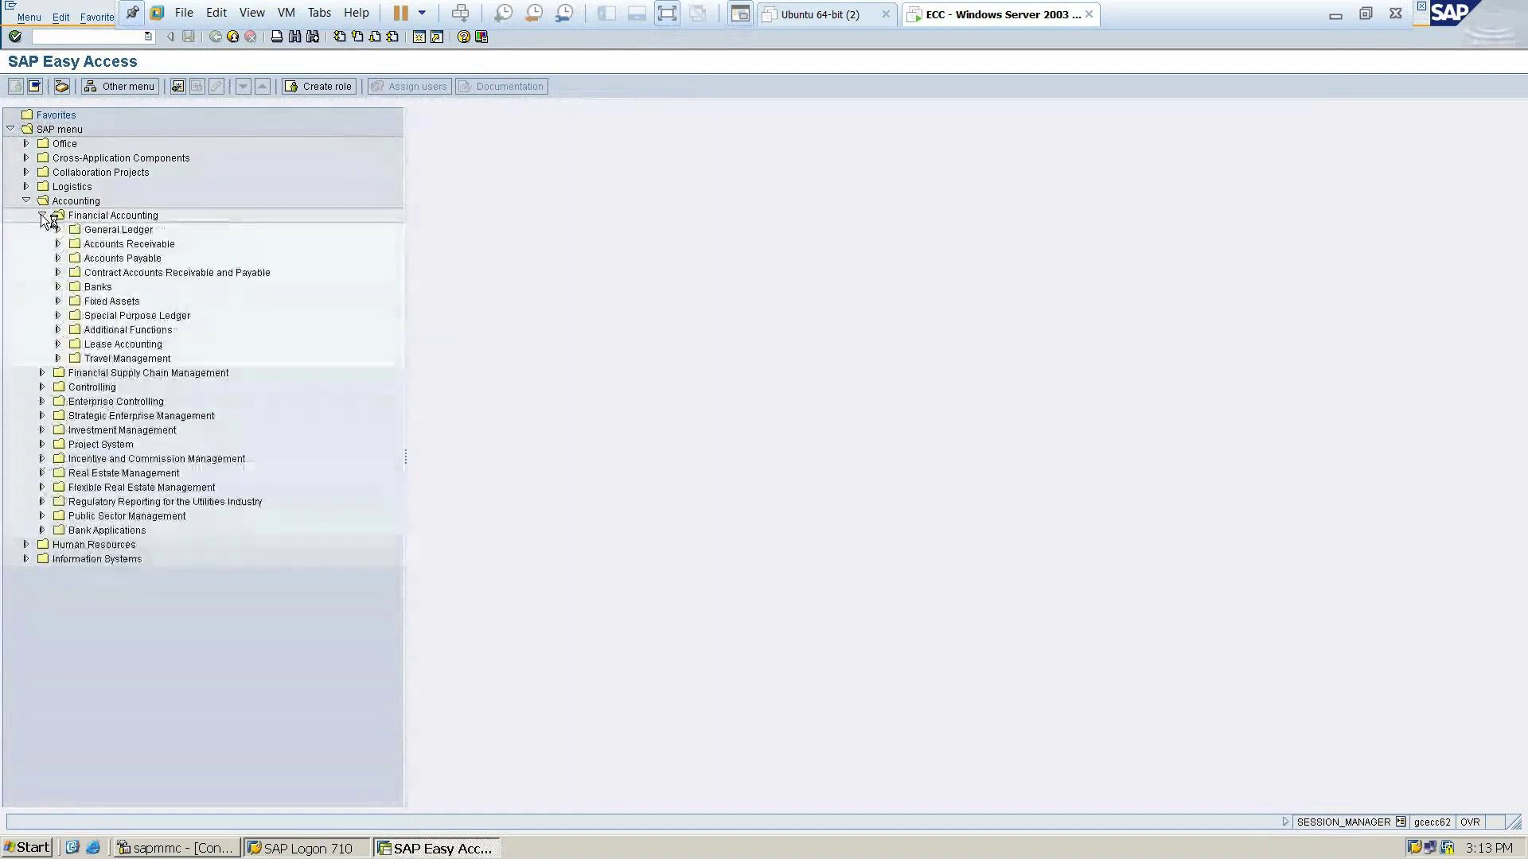
click(56, 231)
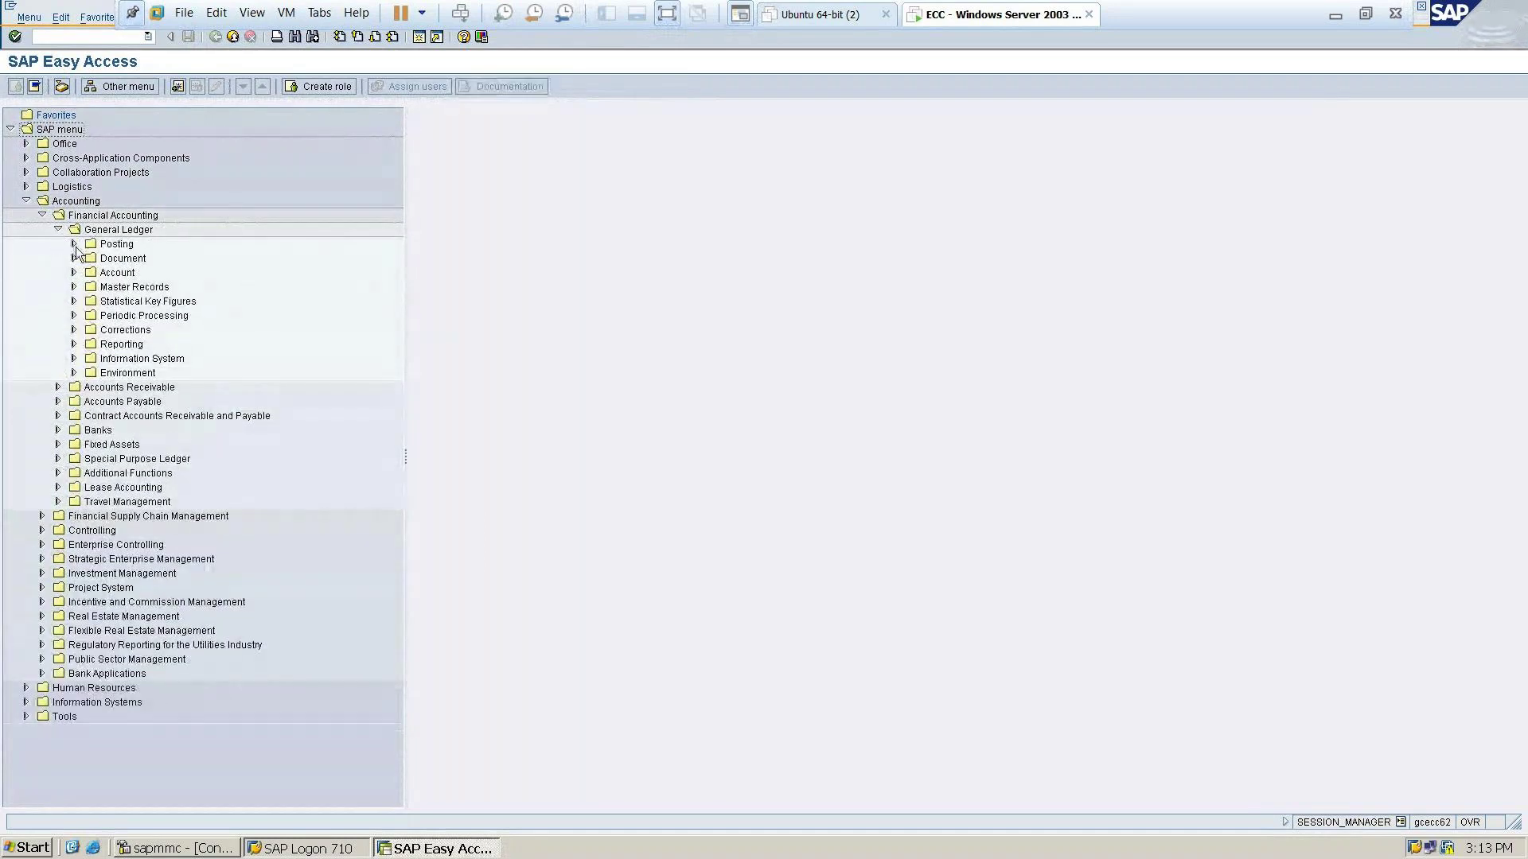
click(74, 289)
click(90, 301)
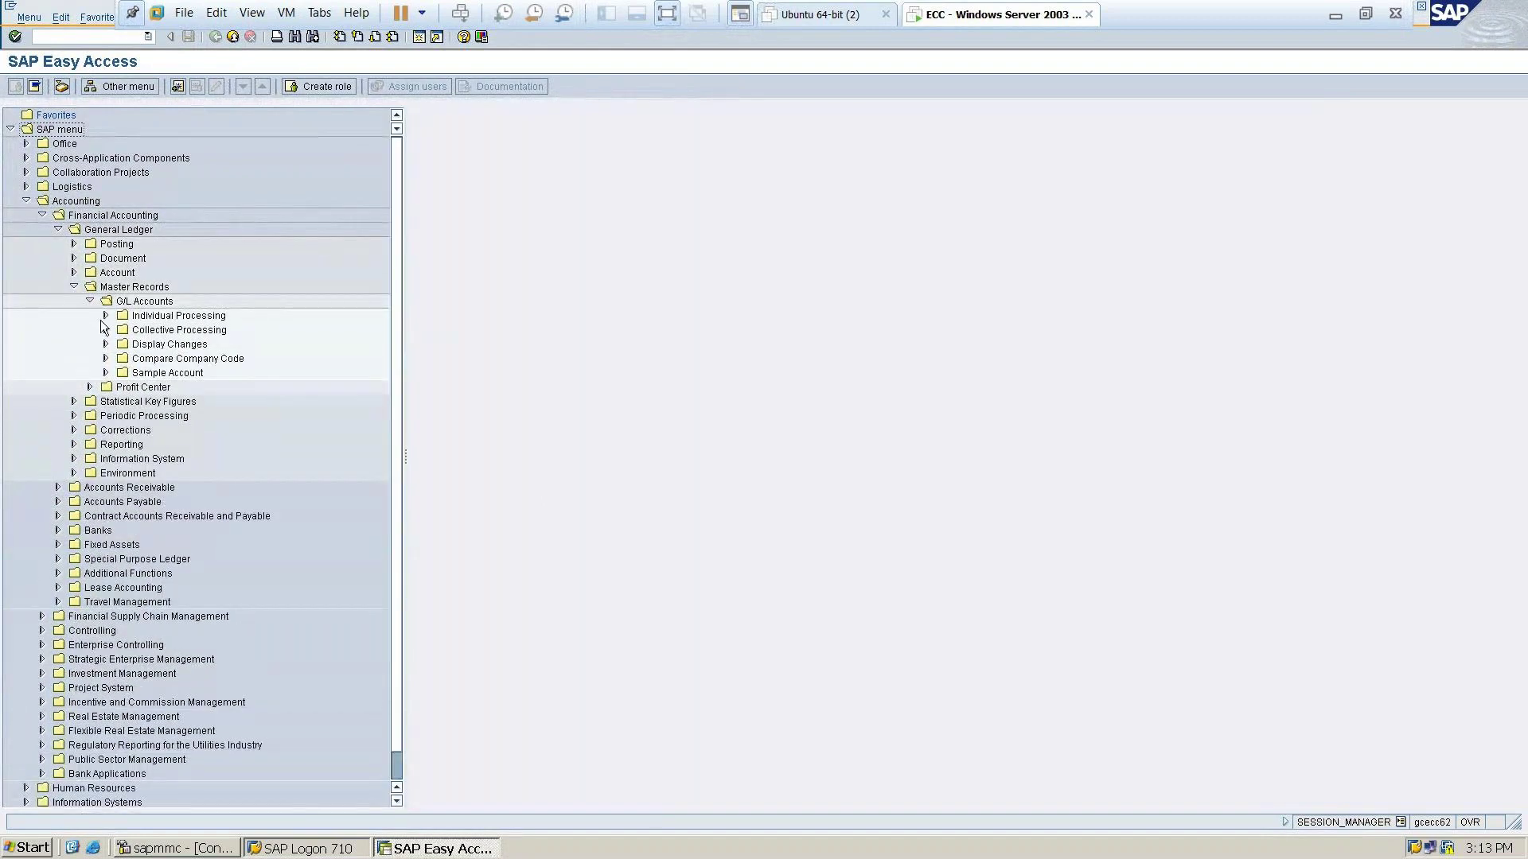
click(103, 315)
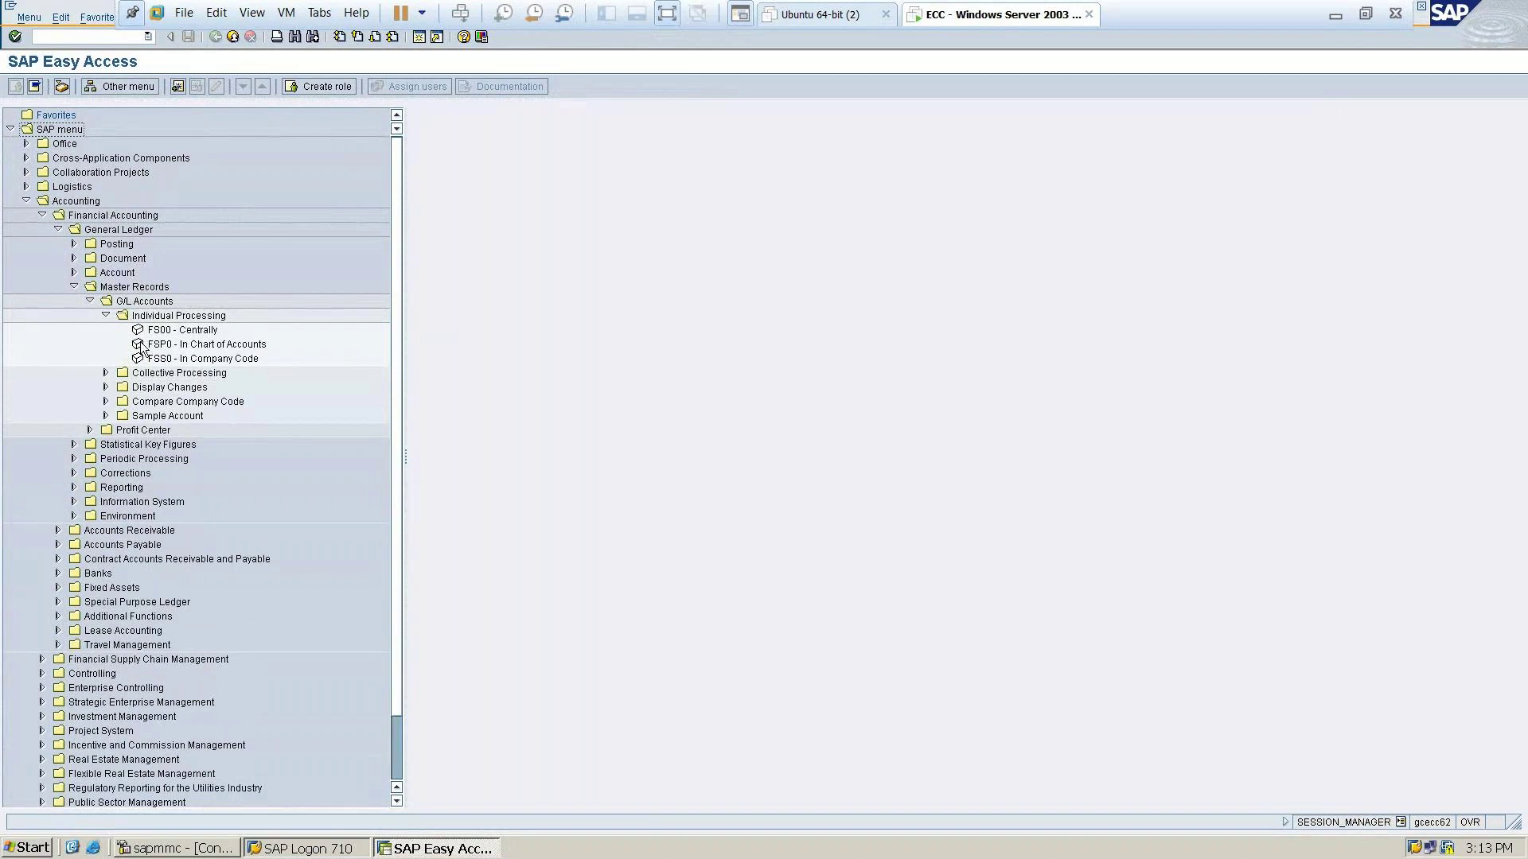
click(175, 331)
double_click(175, 330)
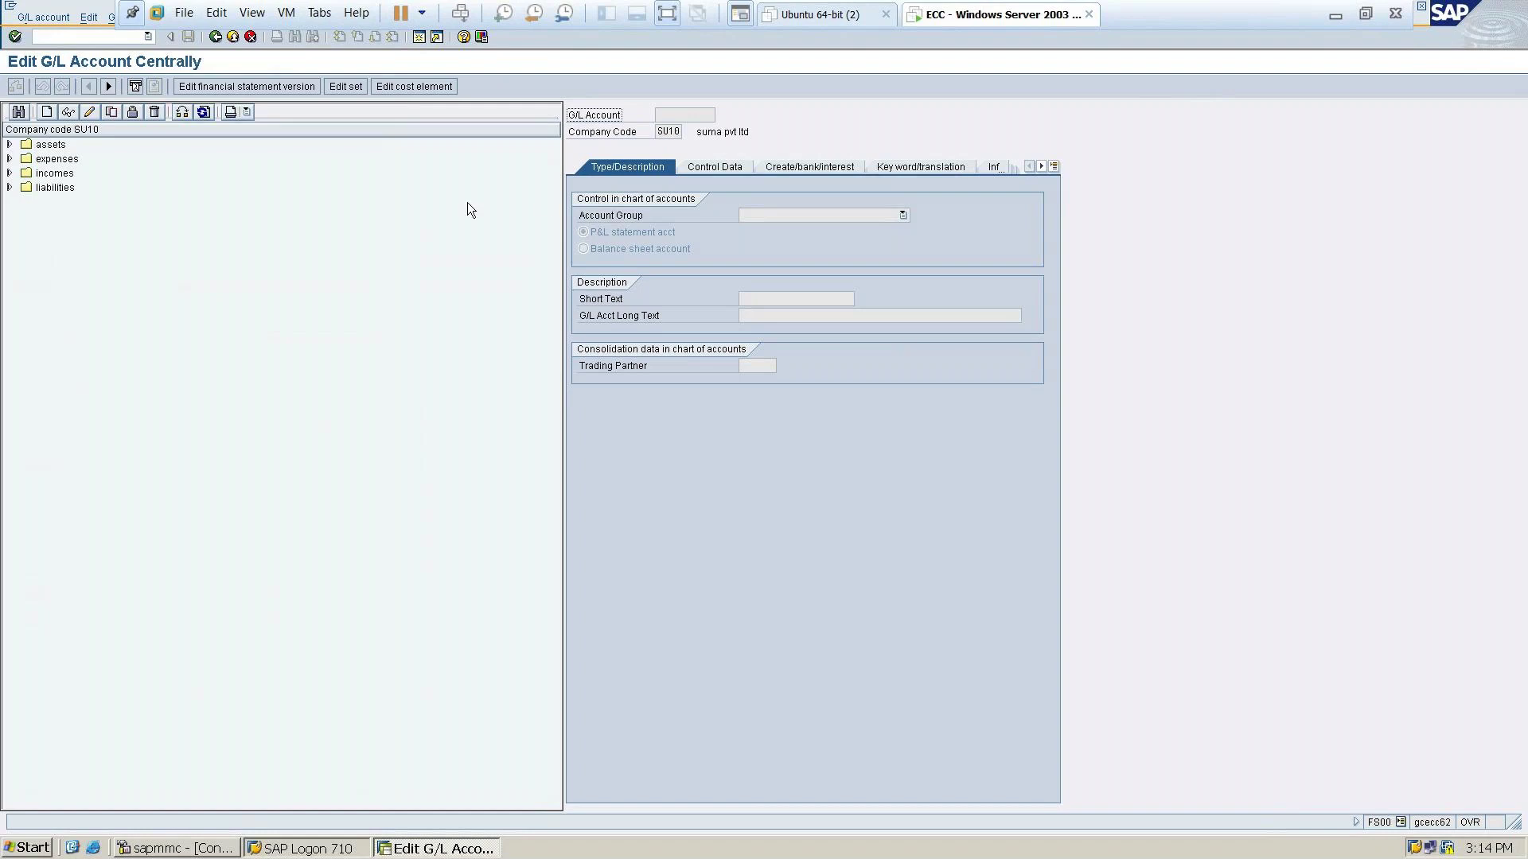
Examine the G/L accounts of company code SU10 grouped under assets, expenses, incomes and liabilities
click(9, 145)
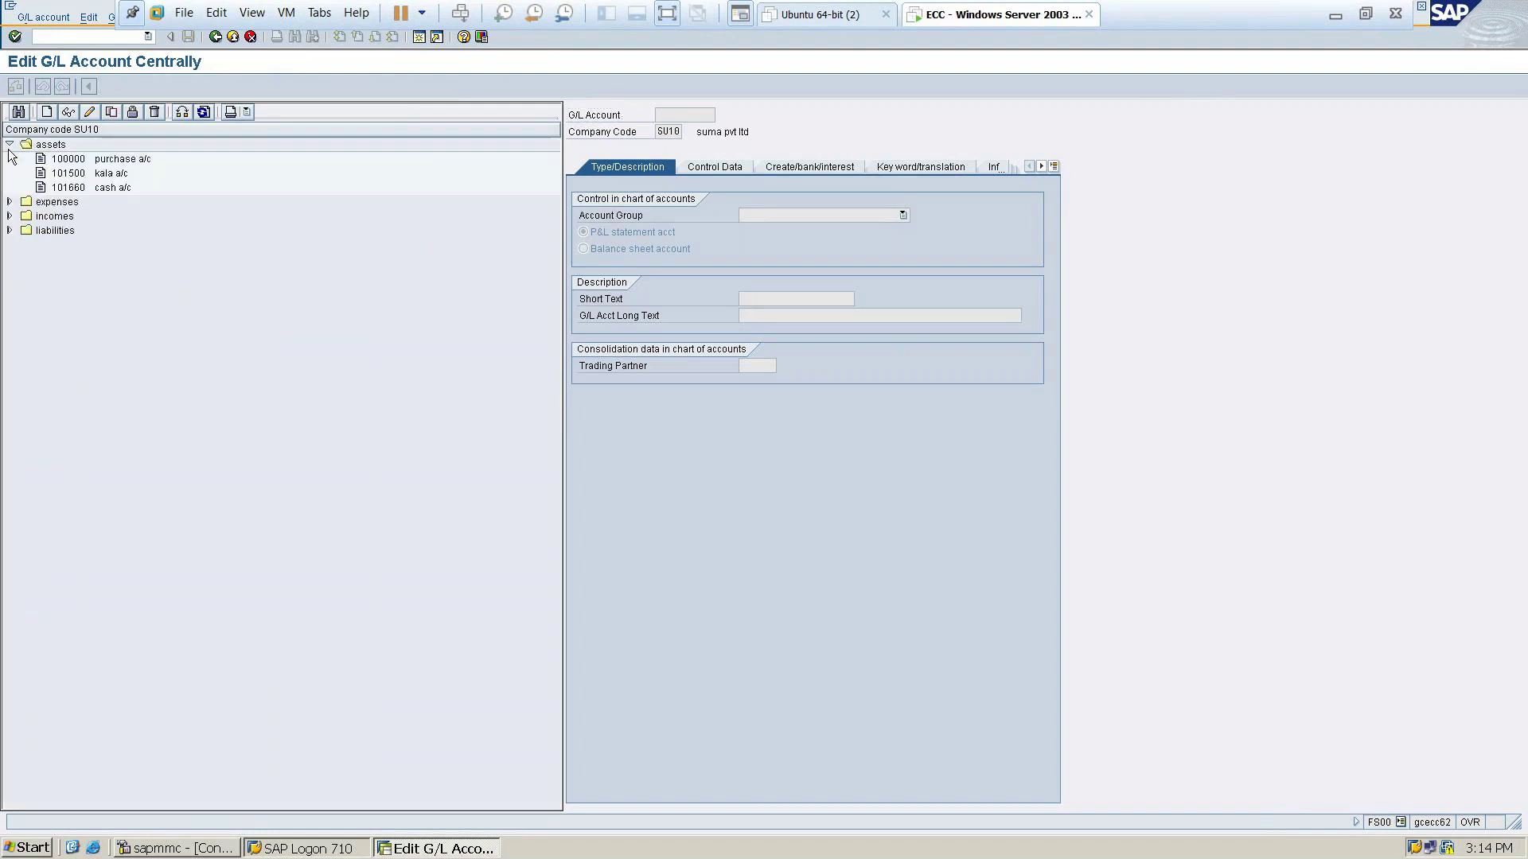
click(8, 203)
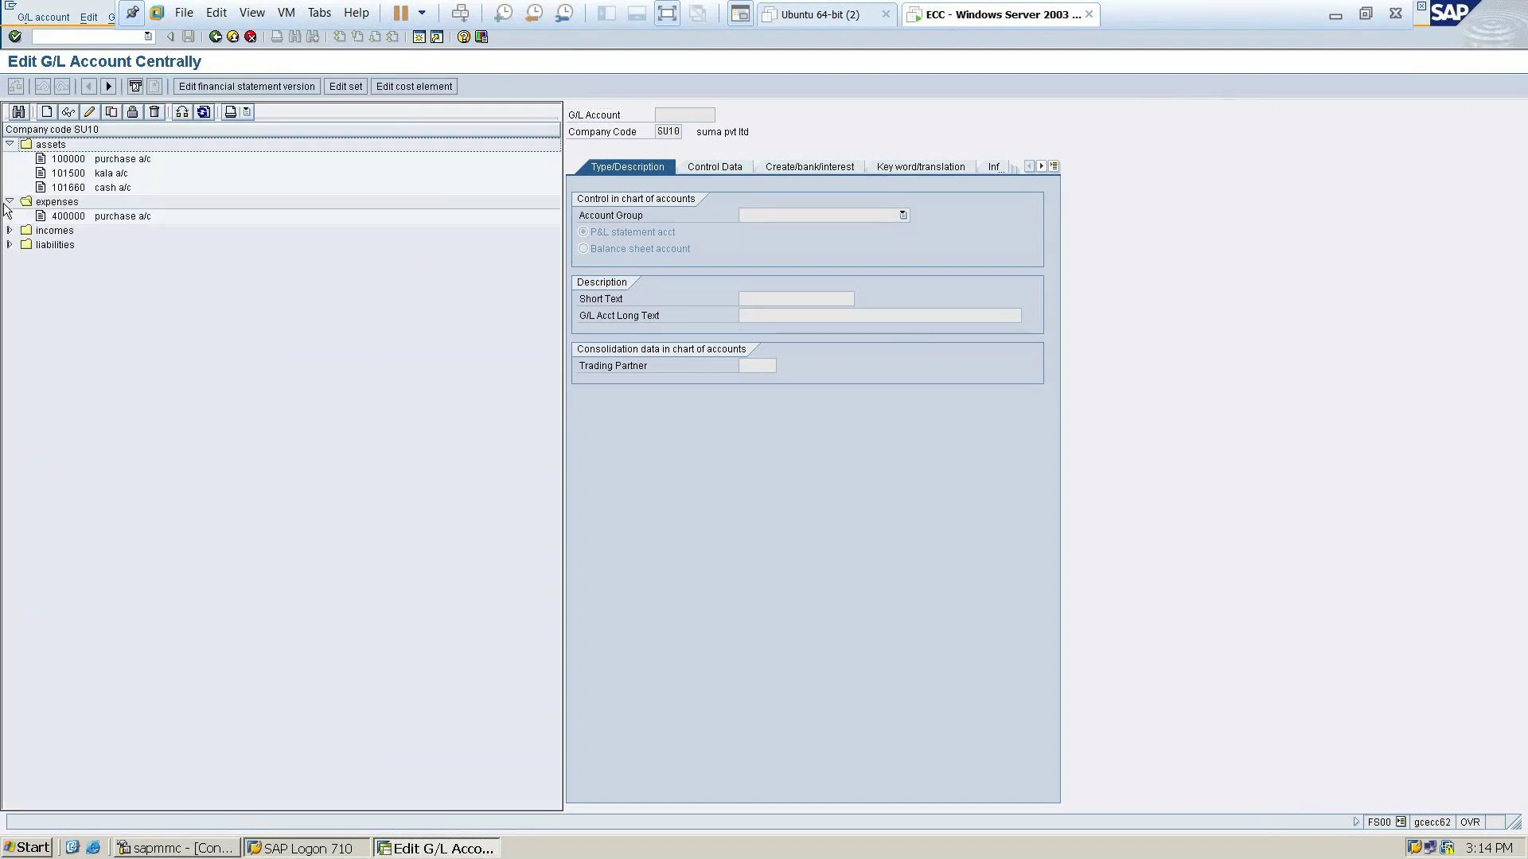
click(9, 231)
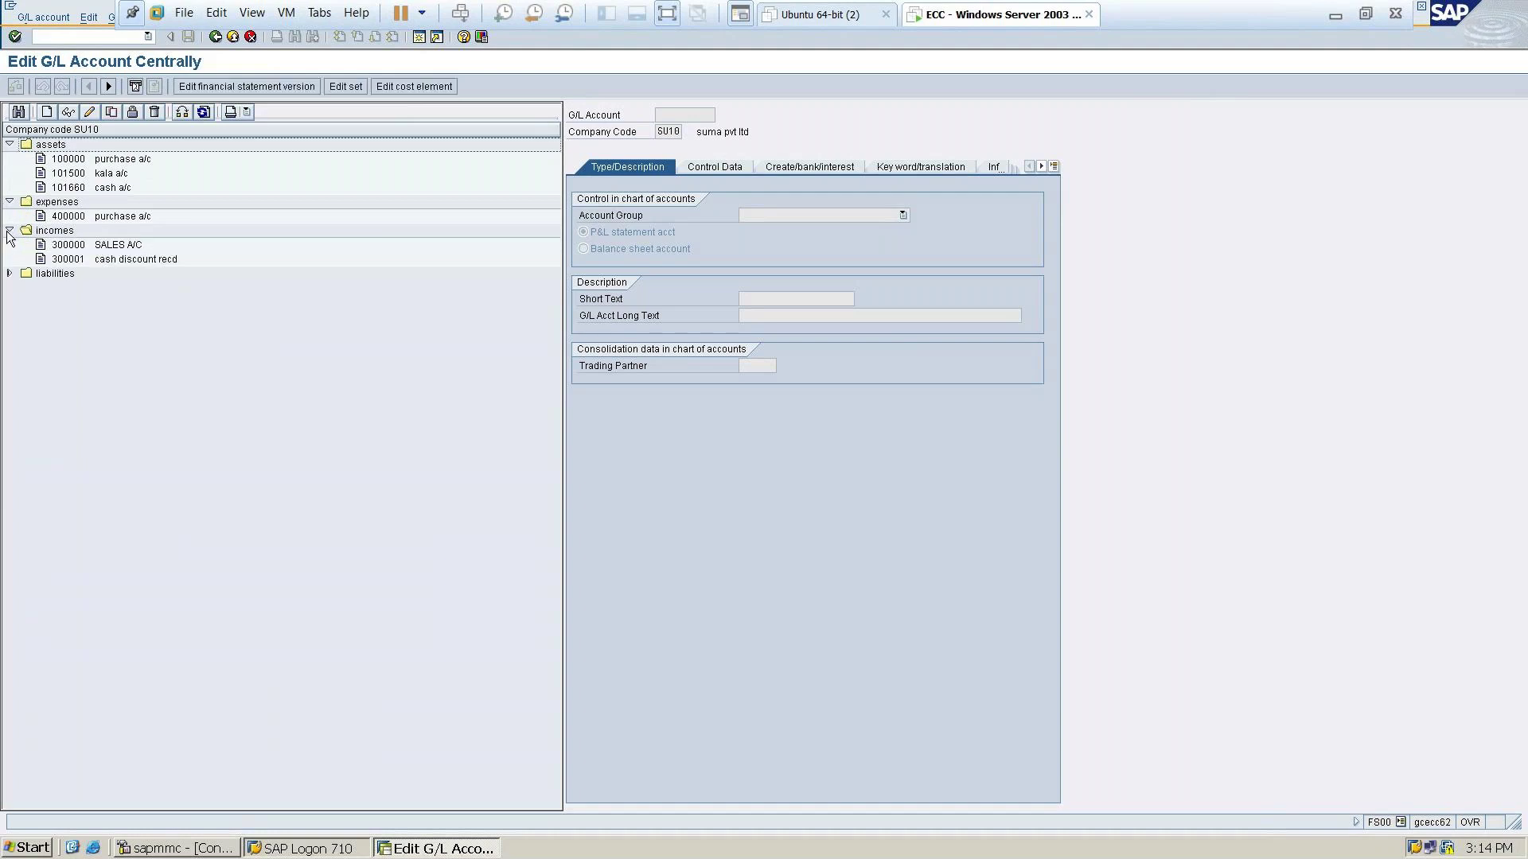
click(10, 275)
click(9, 274)
click(9, 232)
click(9, 202)
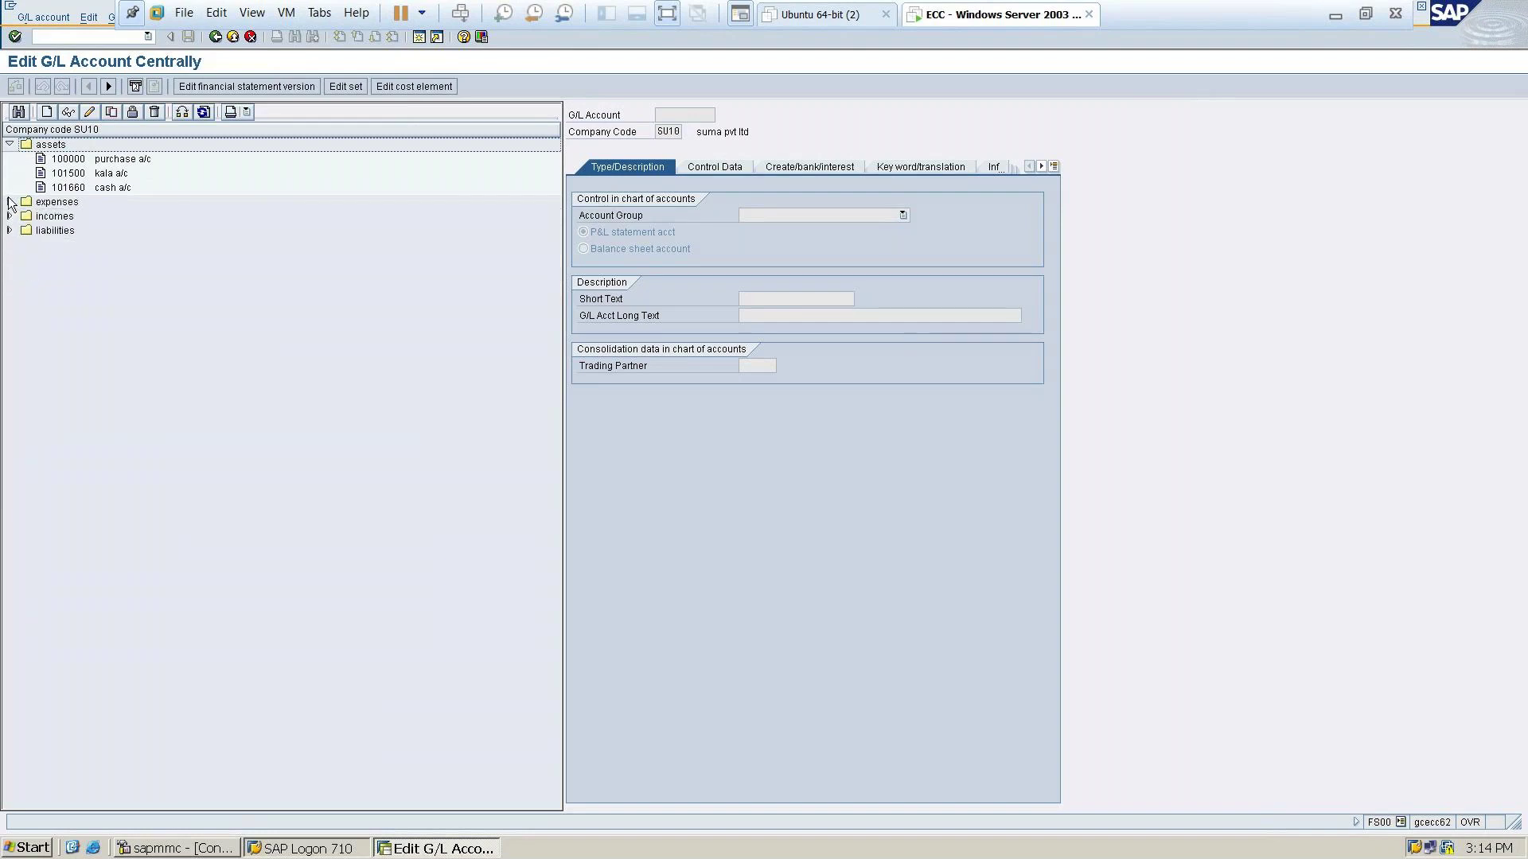
click(10, 145)
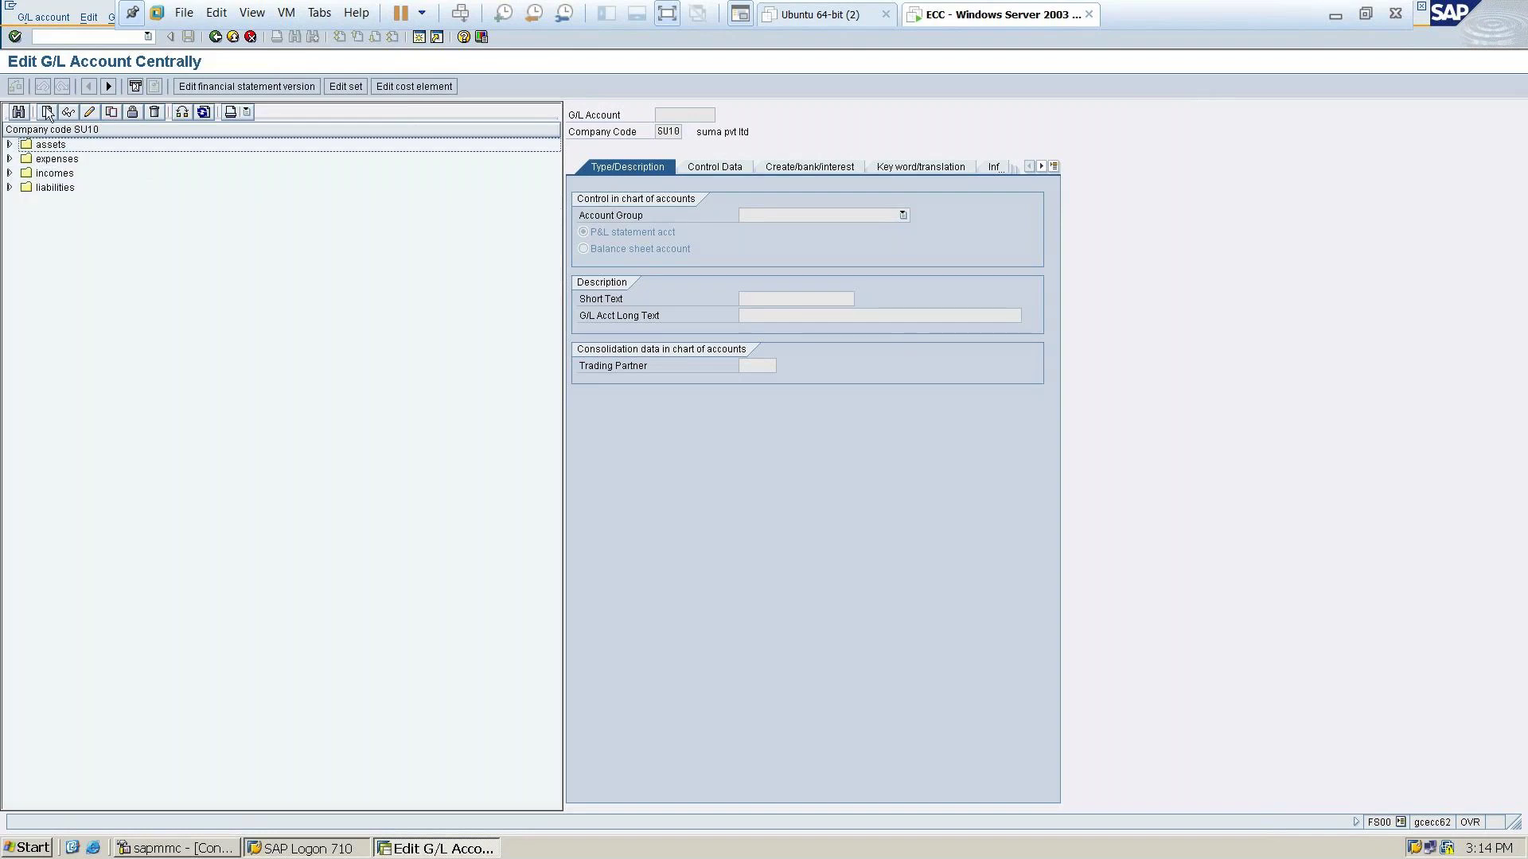
Reopen FS00 - Centrally and start creating a G/L account for company code SU10, moving the creation dialog clear of the account groups
click(215, 38)
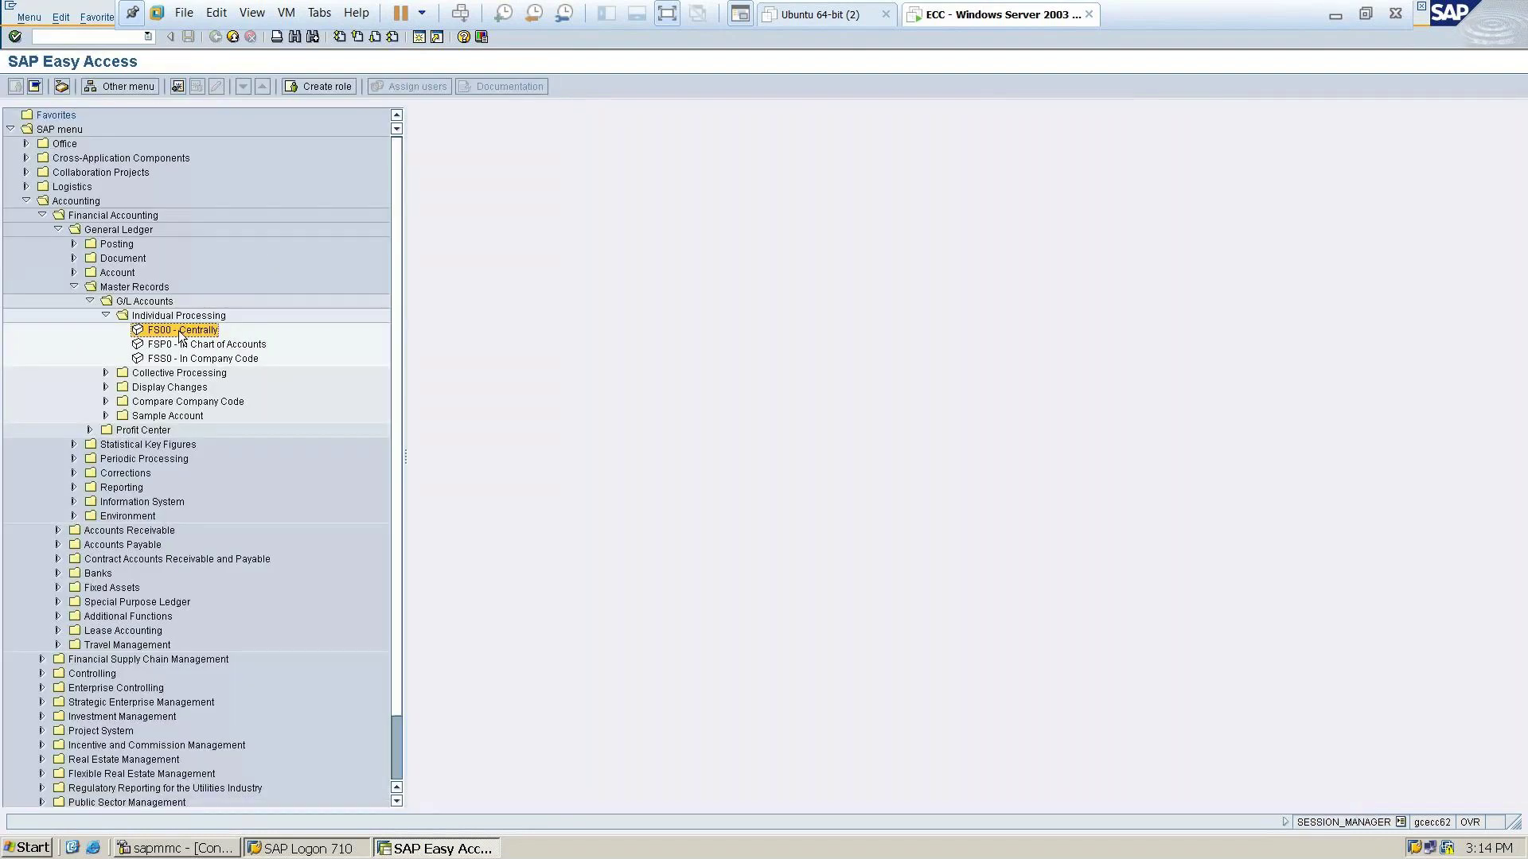
double_click(181, 331)
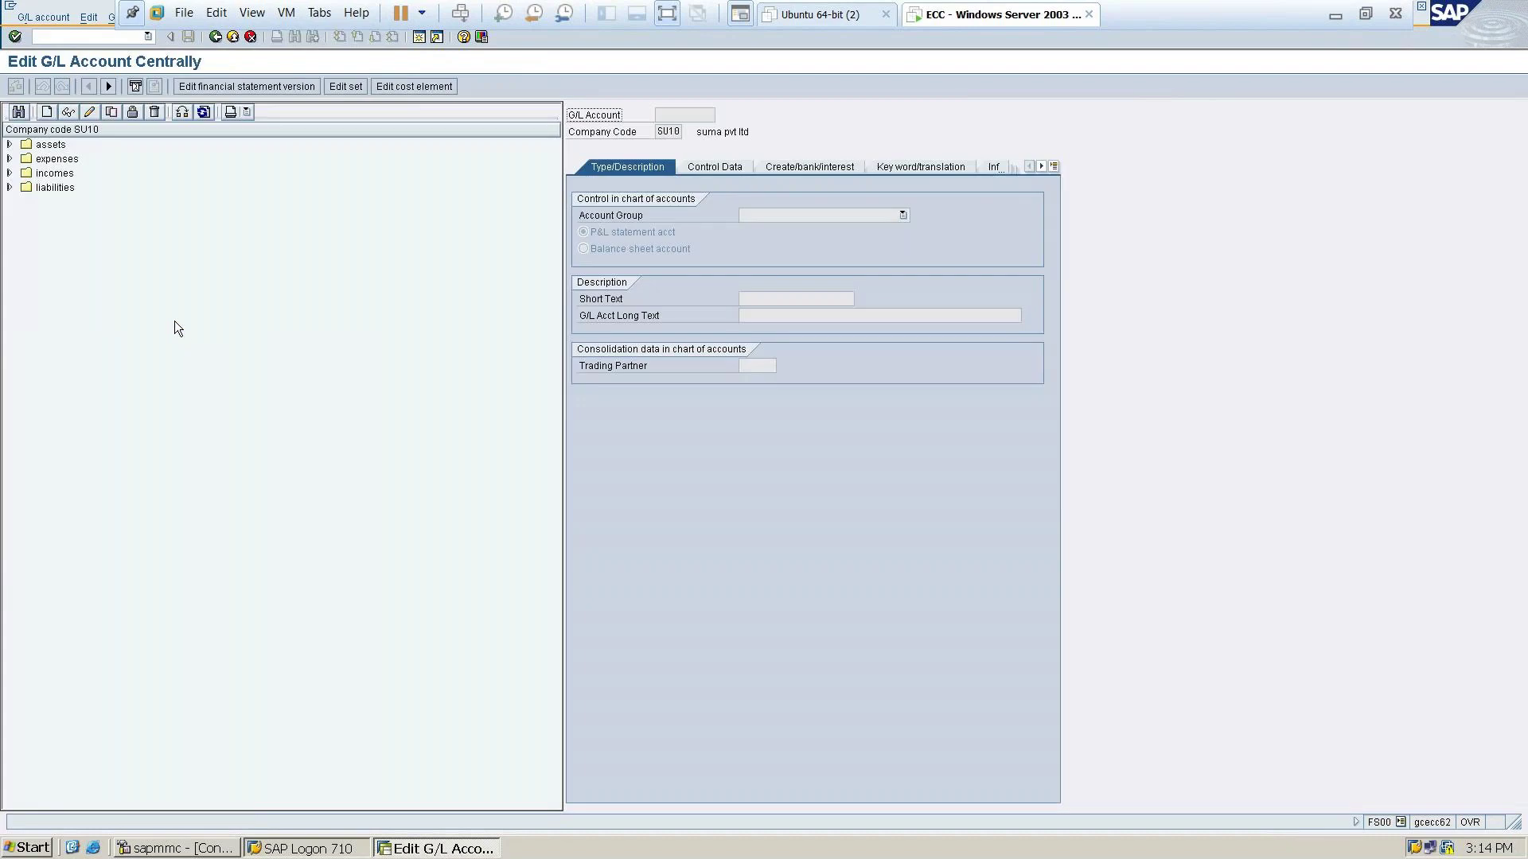
click(46, 112)
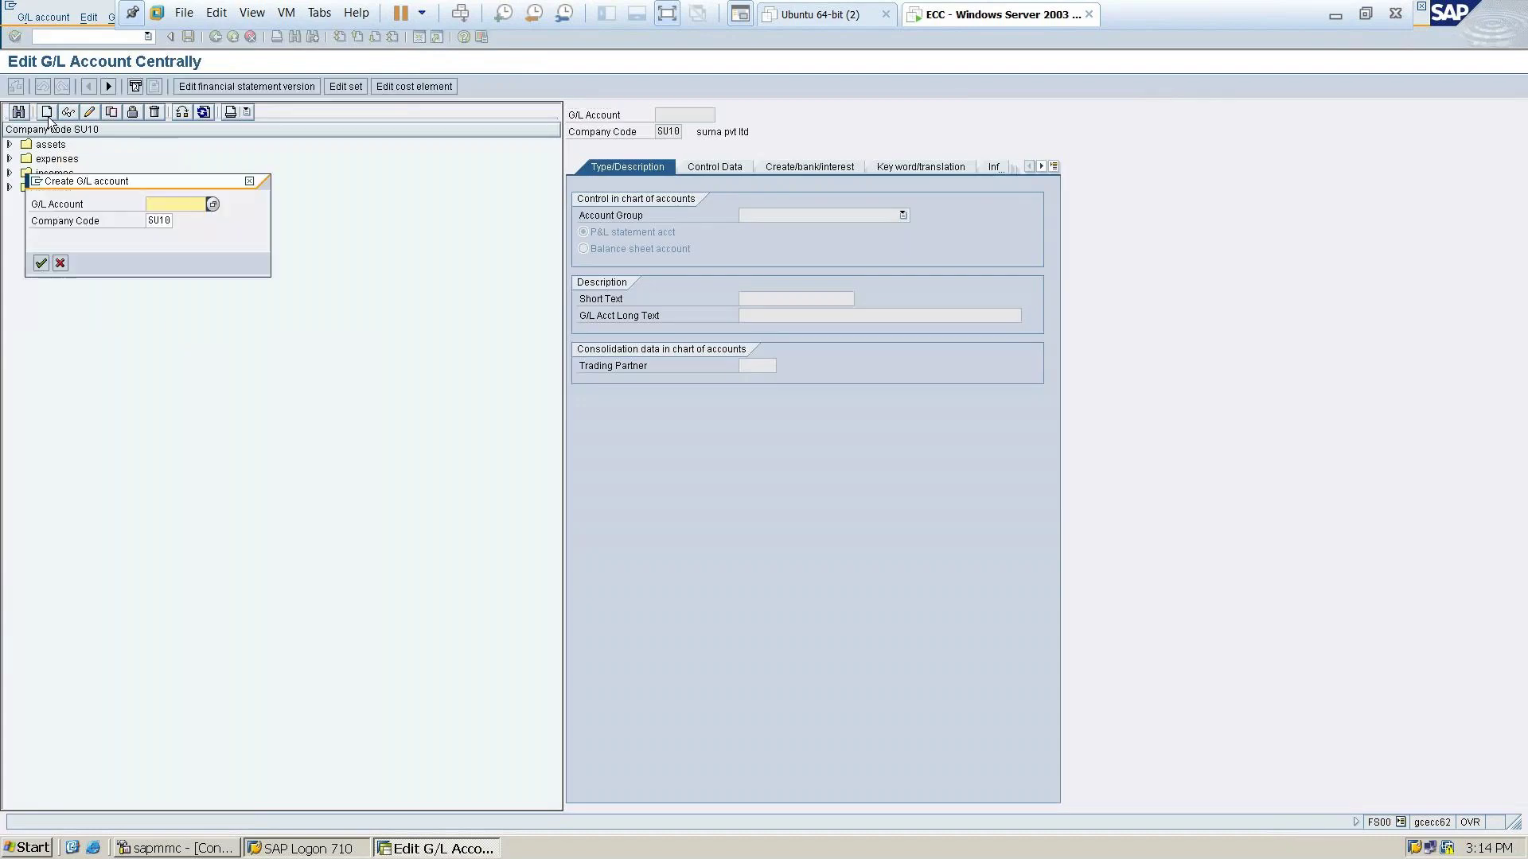
drag(113, 183, 418, 247)
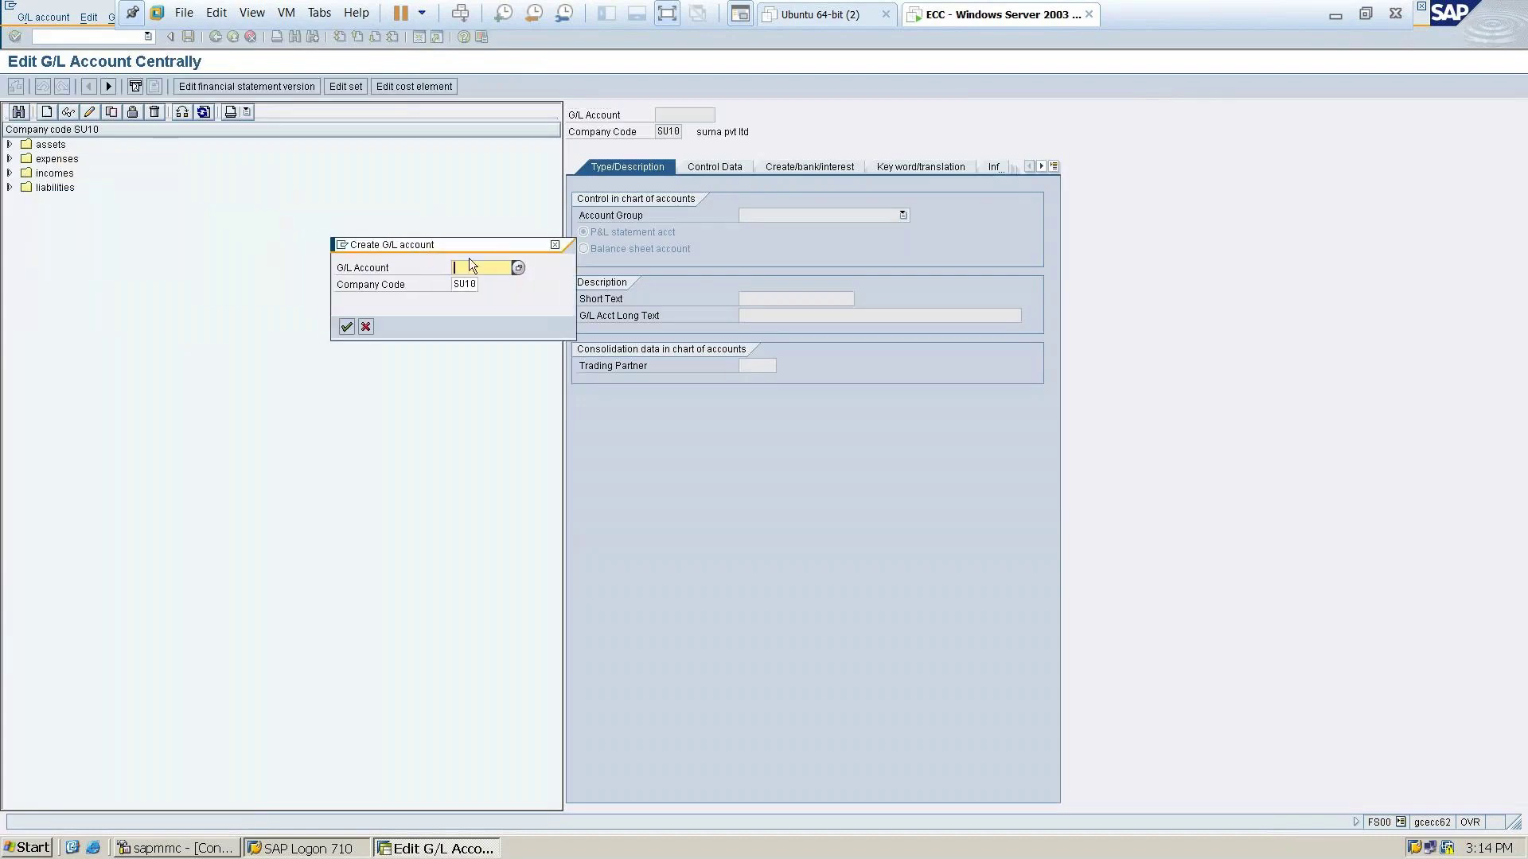
Switch to the SAP FICO presentation in PowerPoint and look through its configuration slides for the SAP FI - General Ledger section
click(1336, 14)
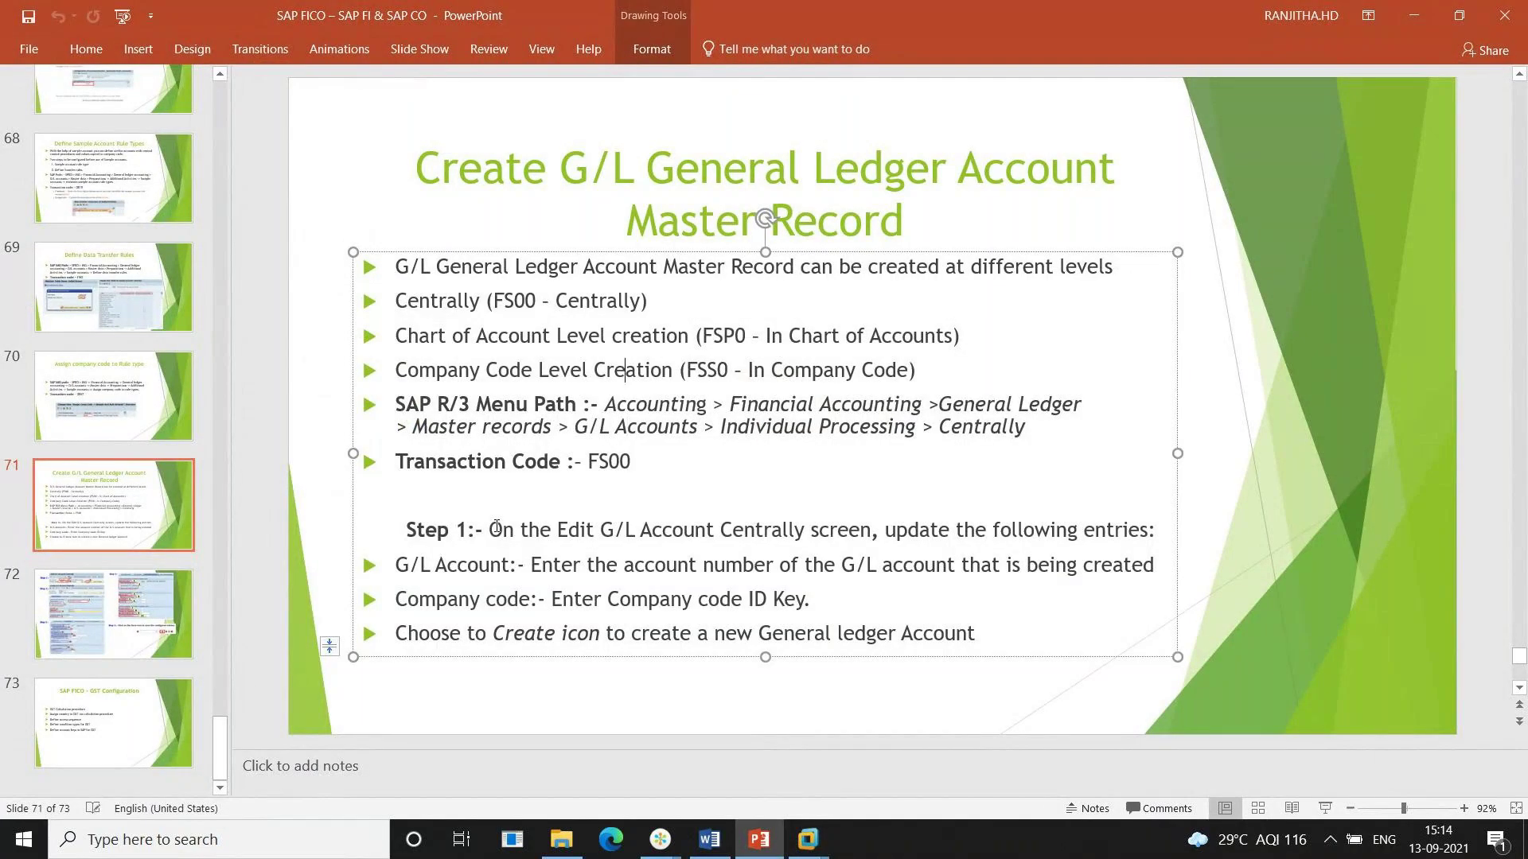
click(167, 385)
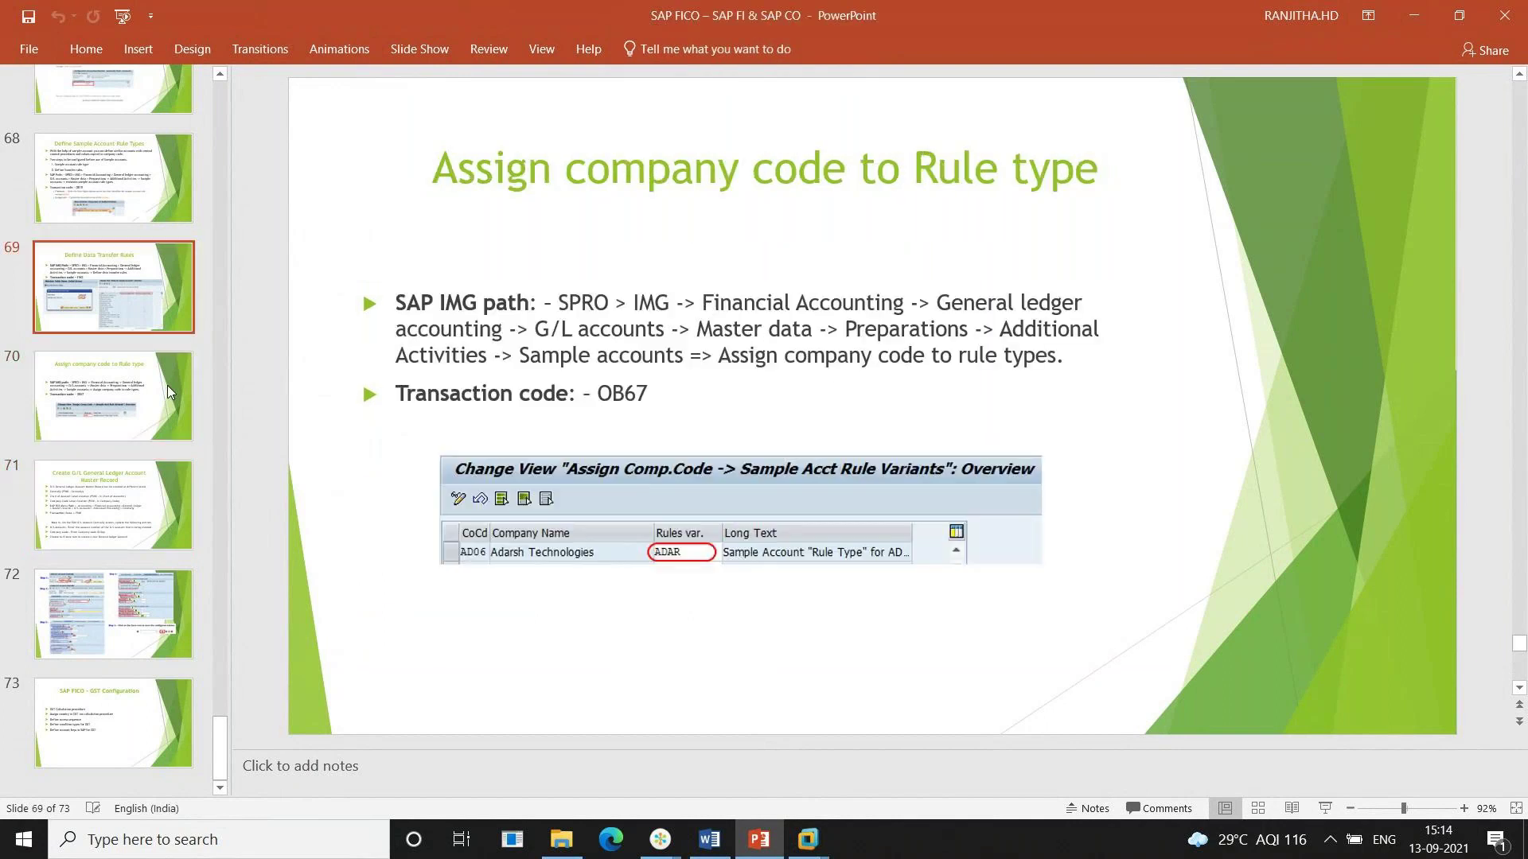
key(Up)
key(Up)
key(Up)
key(Up)
key(Up)
key(Up)
key(Up)
key(Up)
key(Up)
key(Up)
key(Up)
key(Up)
key(Up)
key(Up)
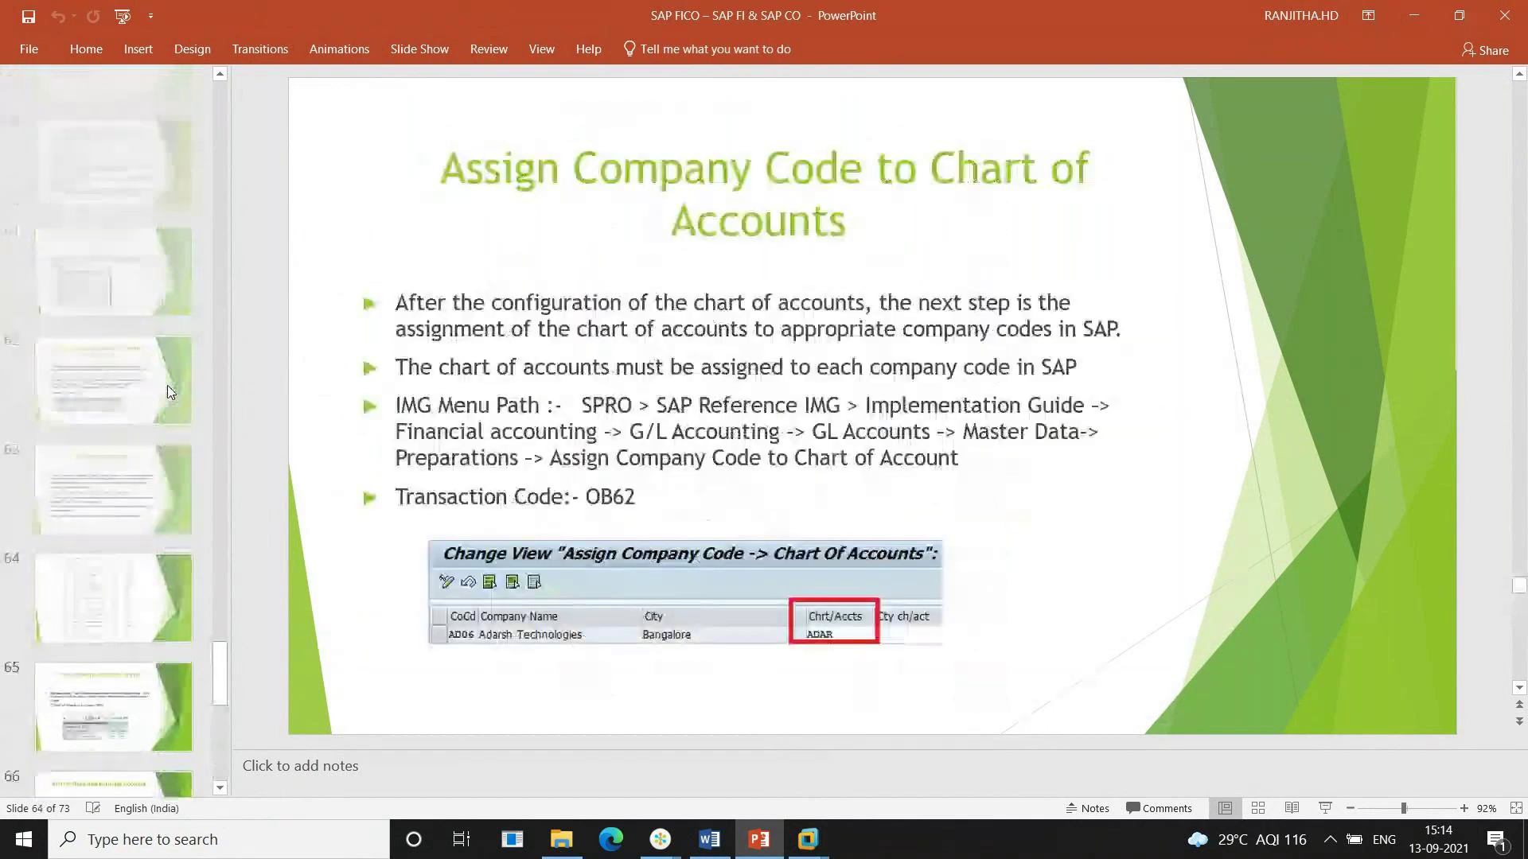
key(Up)
key(Up)
key(Up)
key(Up)
key(Up)
key(Up)
key(Up)
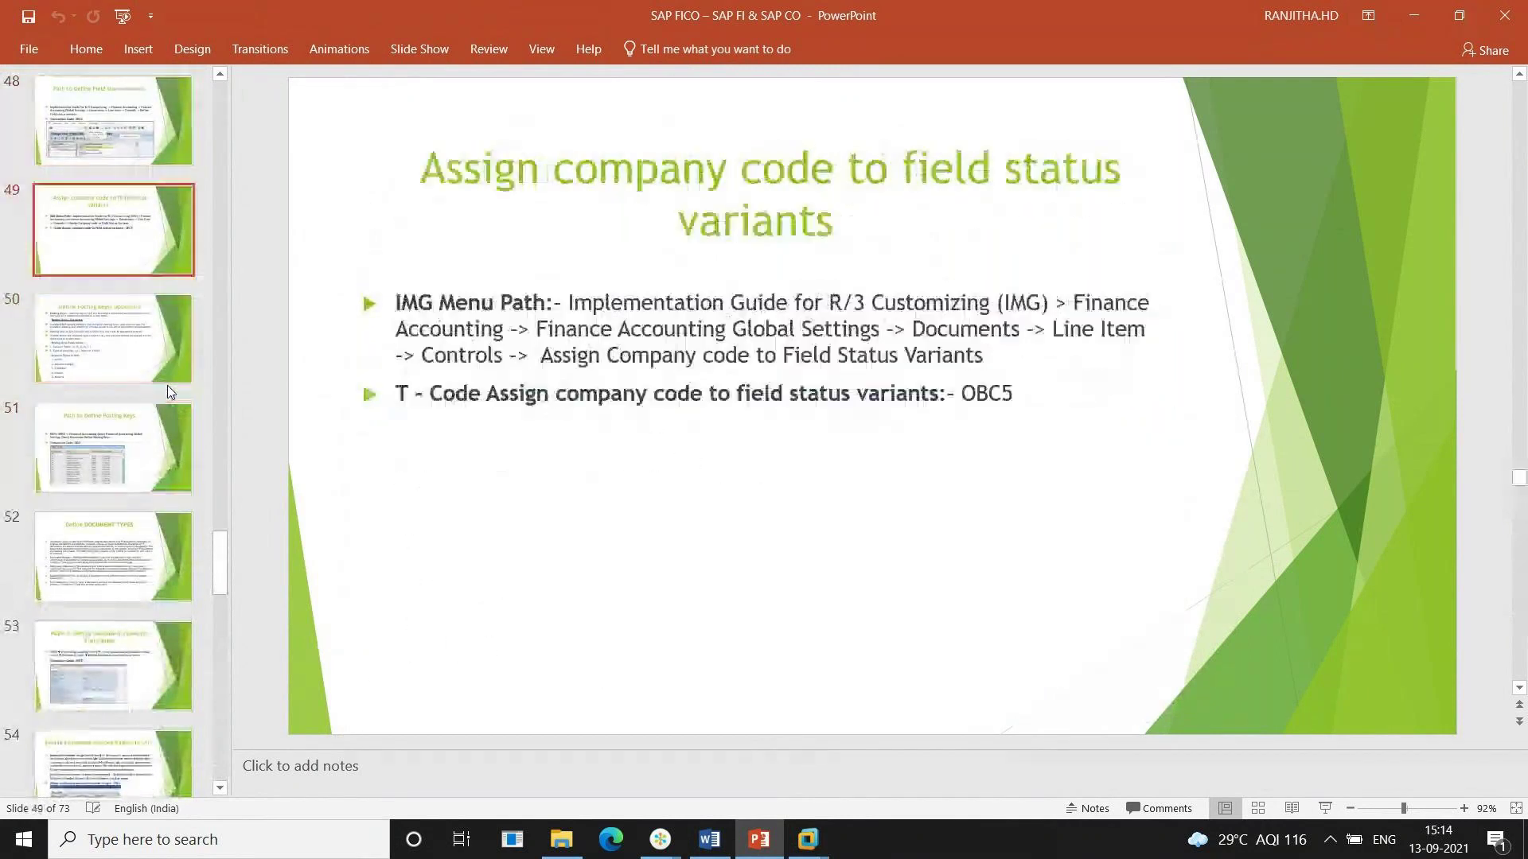
key(Up)
key(Up)
key(Up)
key(Up)
key(Up)
key(Up)
key(Up)
key(Up)
key(Up)
key(Up)
key(Up)
key(Up)
key(Up)
key(Up)
key(Up)
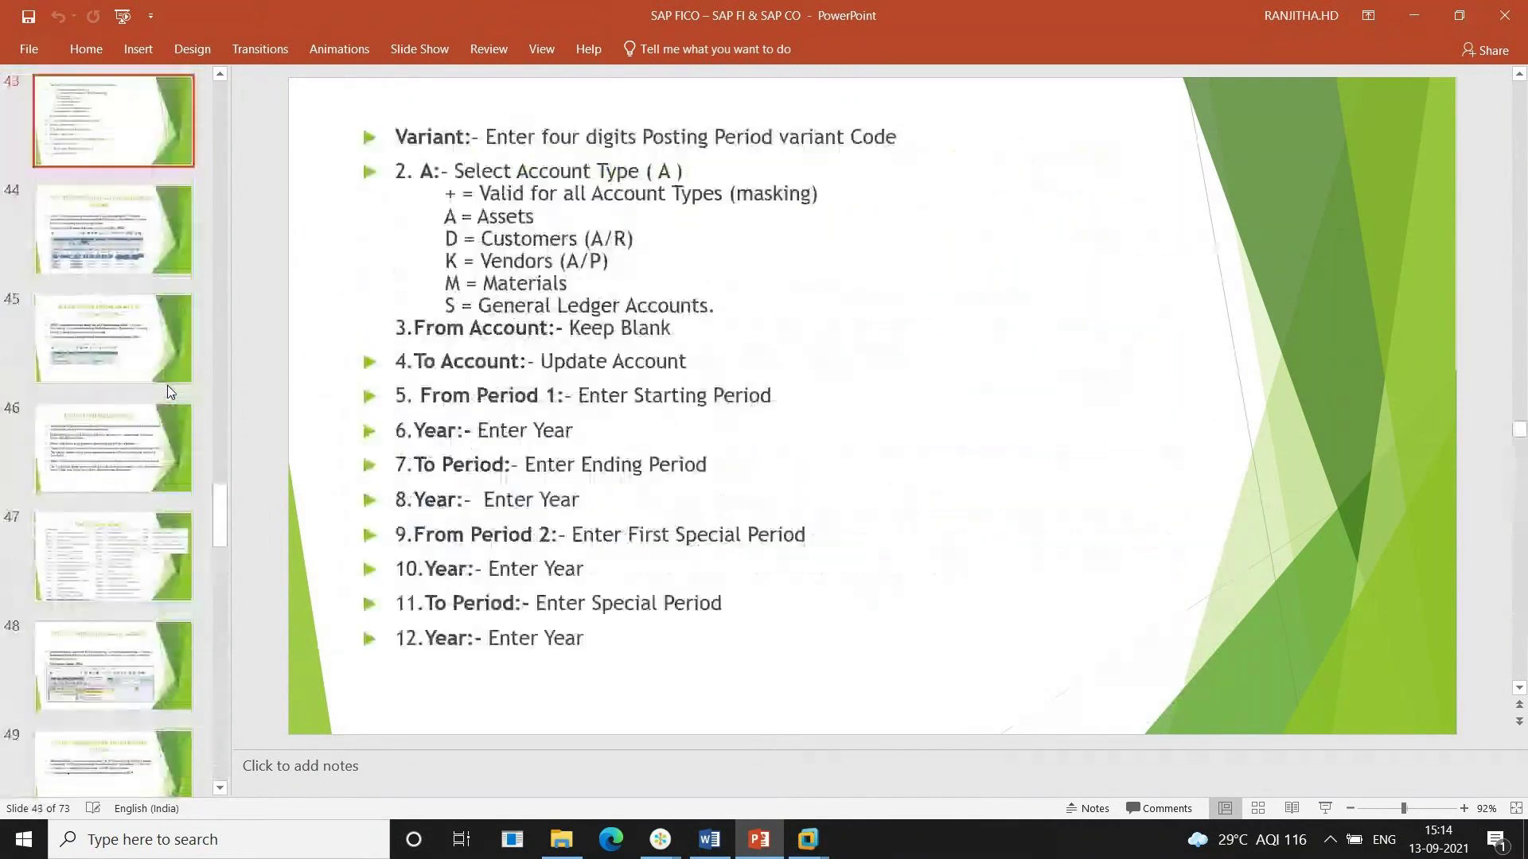
key(Up)
key(Up)
key(Up)
key(Up)
key(Up)
key(Up)
key(Up)
key(Up)
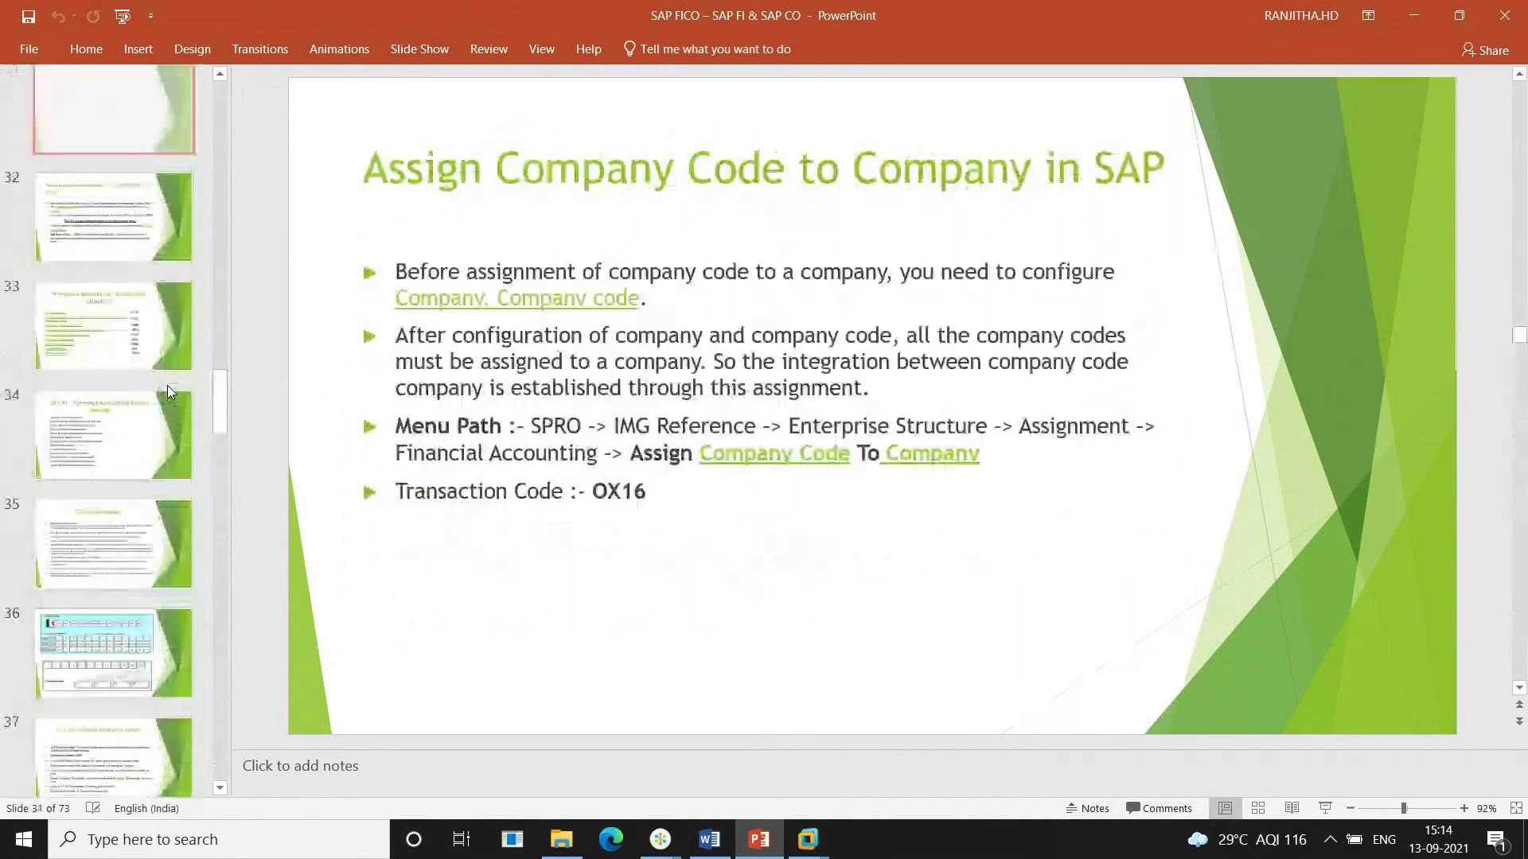
key(Up)
key(Up)
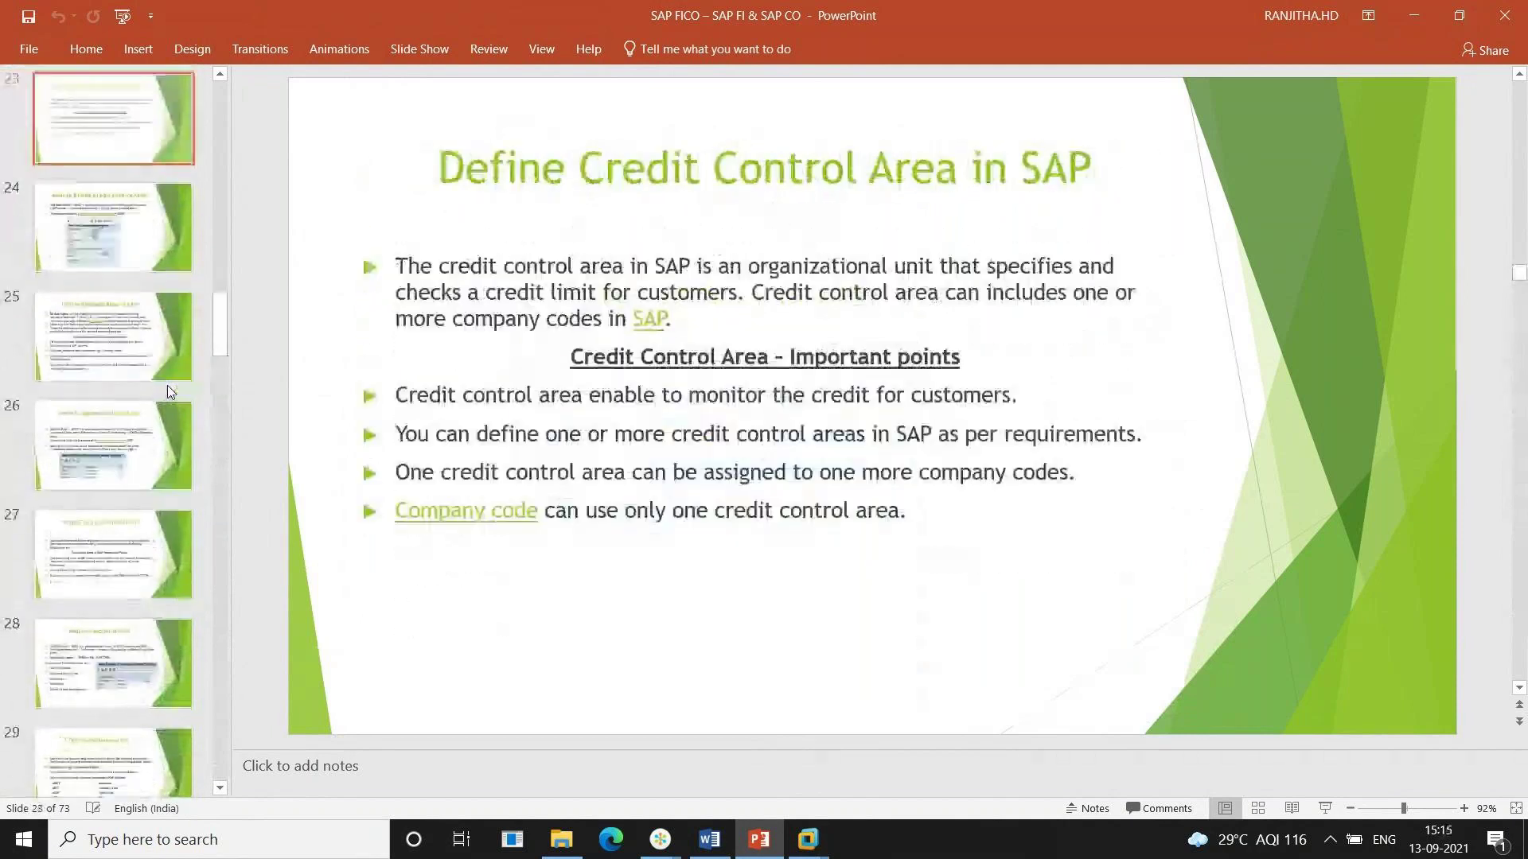
key(Up)
key(Up)
key(Up)
key(Down)
key(Down)
key(Down)
key(Down)
key(Down)
key(Down)
key(Down)
key(Down)
key(Down)
key(Down)
key(Down)
key(Down)
key(Down)
key(Down)
key(Down)
key(Down)
key(Down)
key(Down)
key(Down)
key(Down)
key(Down)
key(Down)
key(Down)
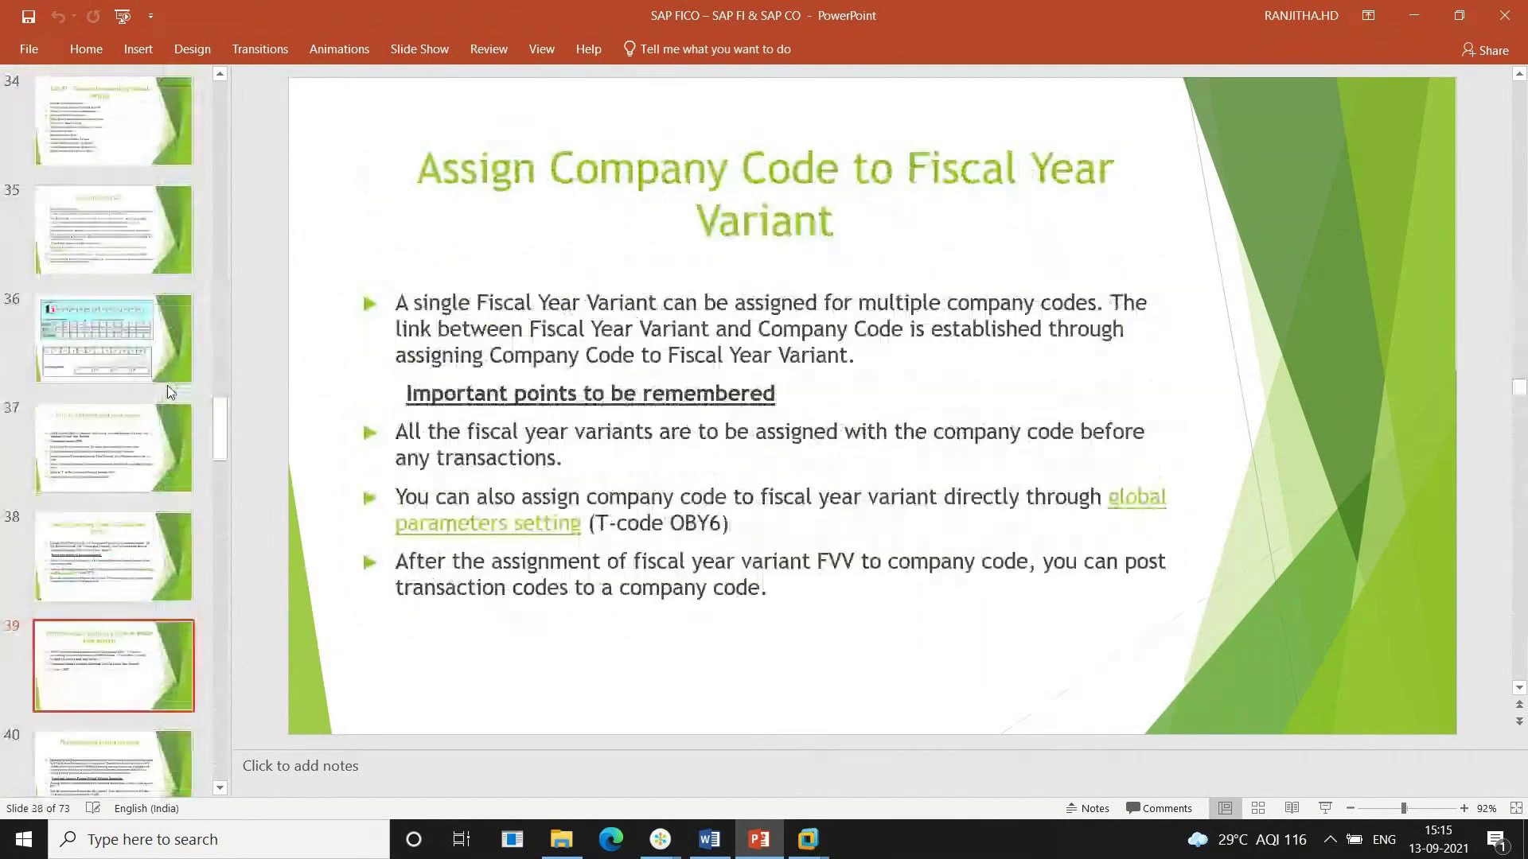
key(Down)
key(Down)
key(Down)
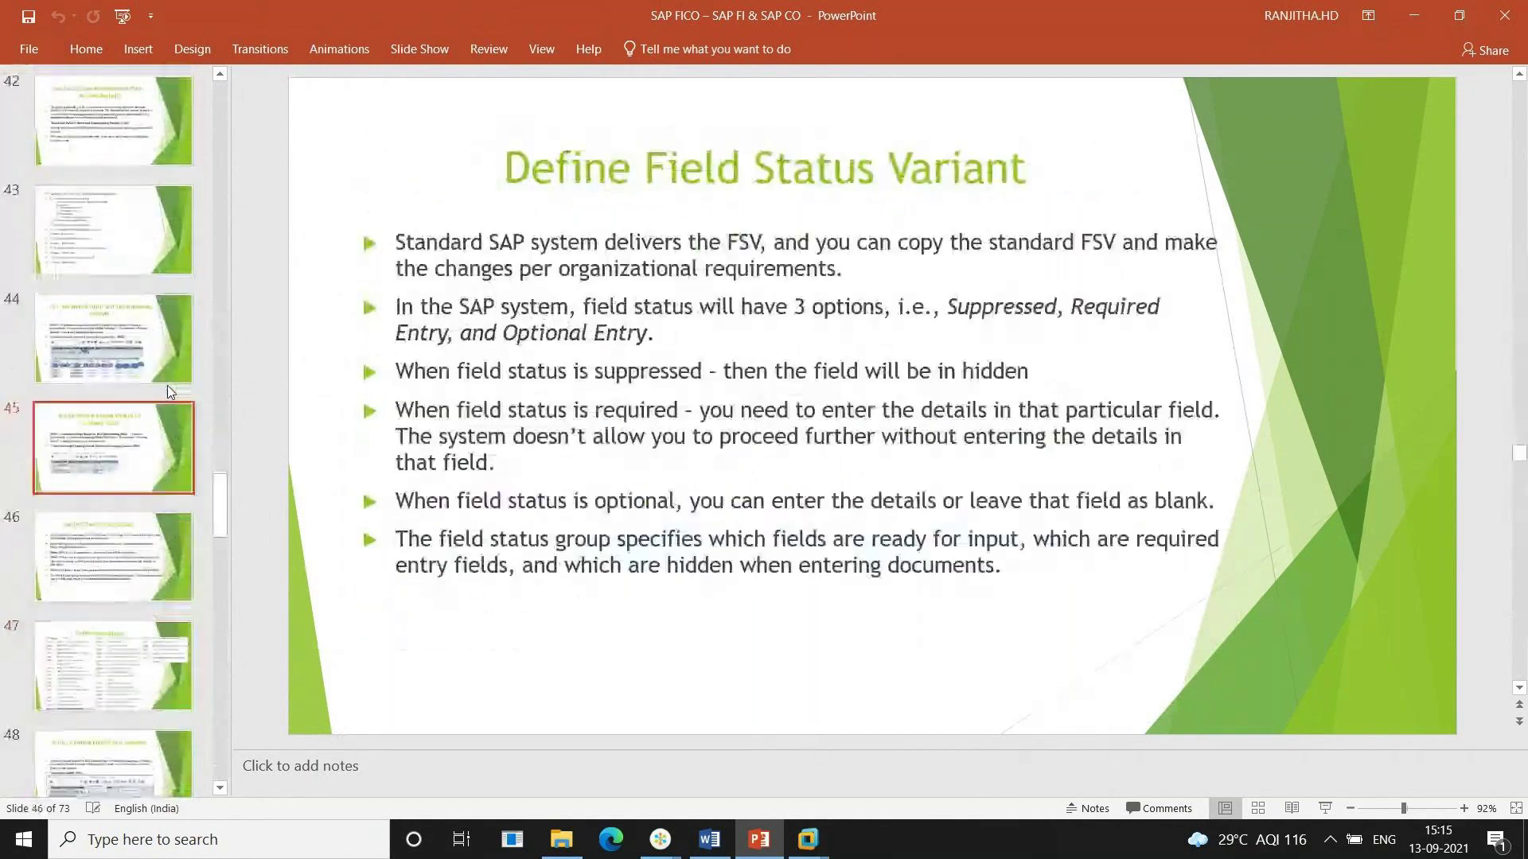
key(Up)
key(Up)
key(Down)
key(Down)
key(Down)
key(Down)
key(Down)
key(Down)
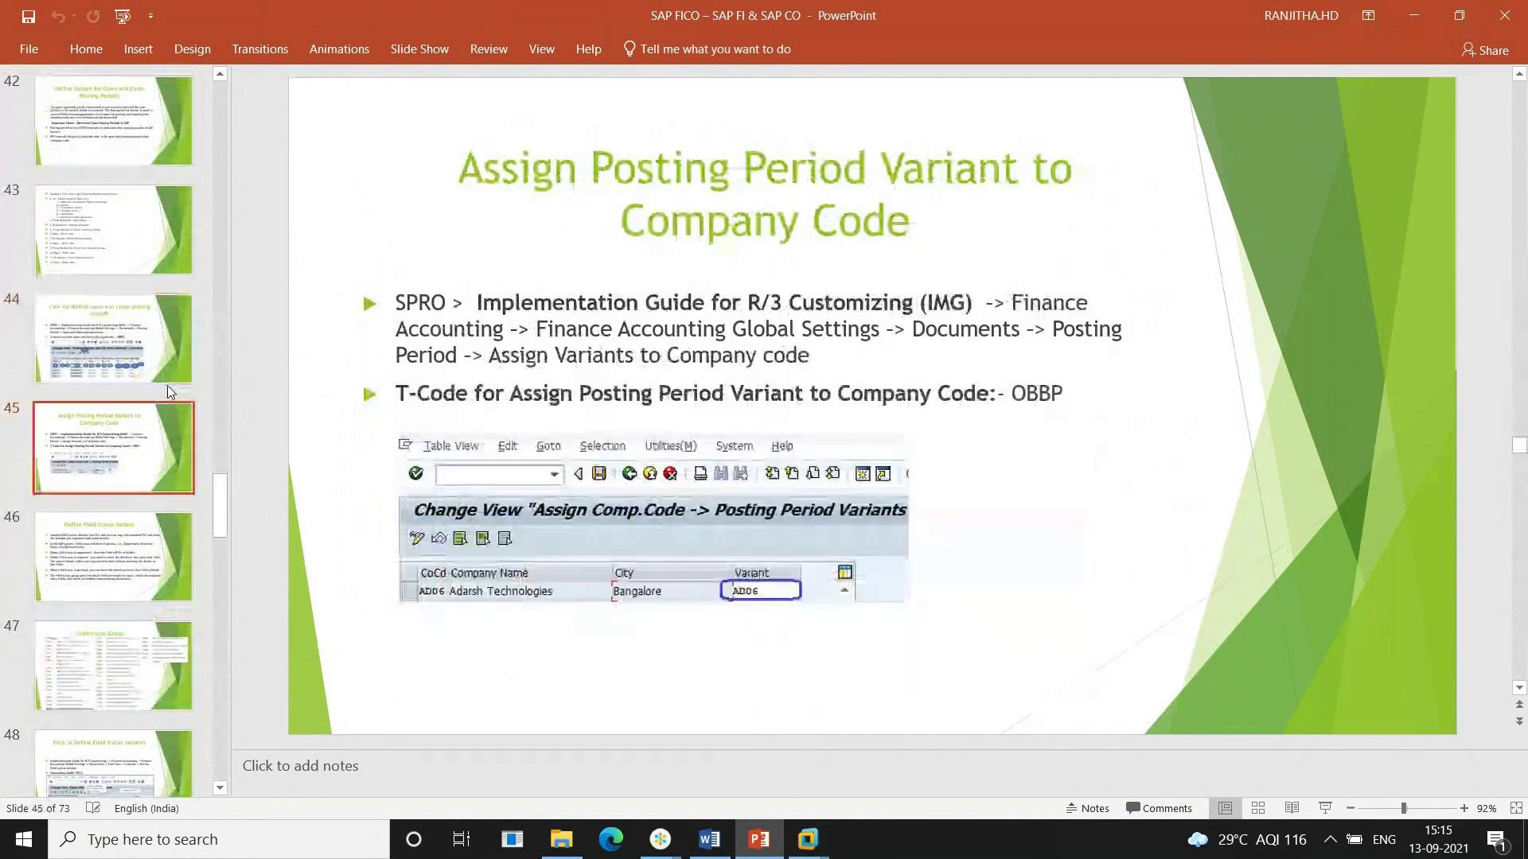
key(Down)
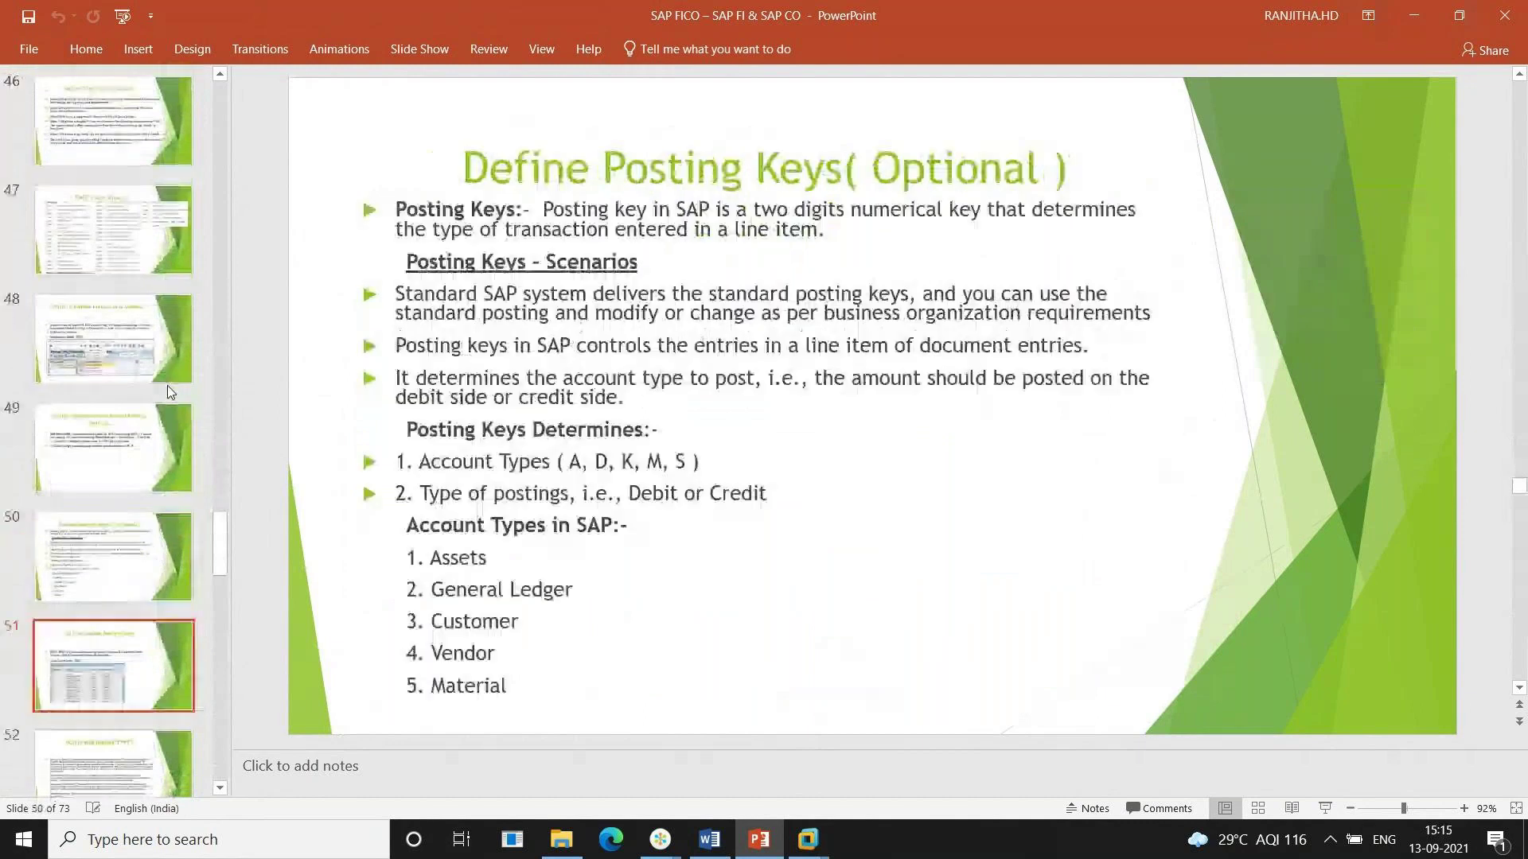
key(Down)
key(Down)
key(Down)
key(Down)
key(Down)
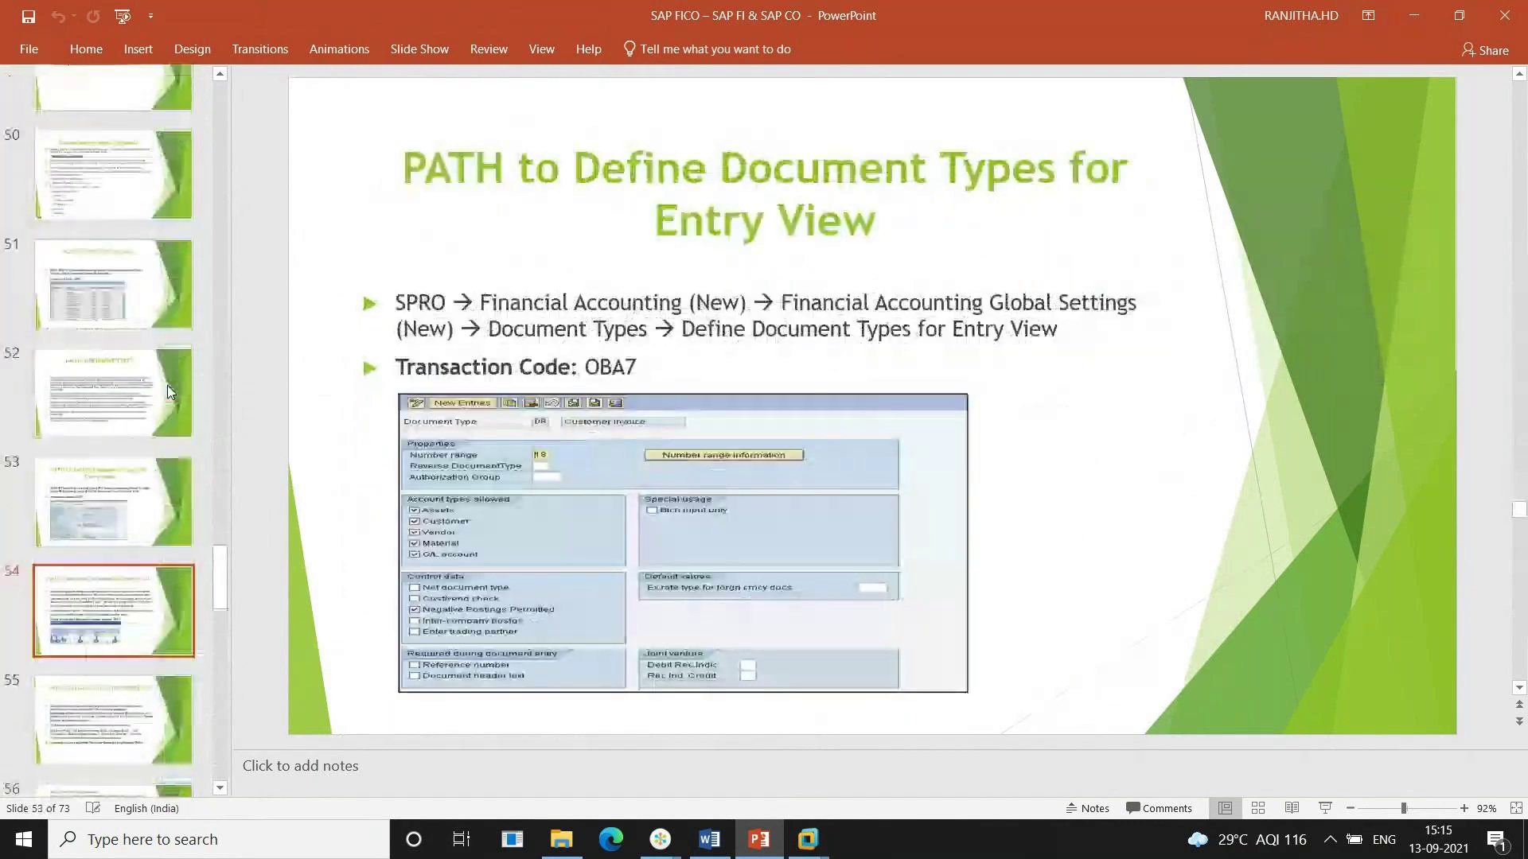
key(Down)
key(Down)
key(Down)
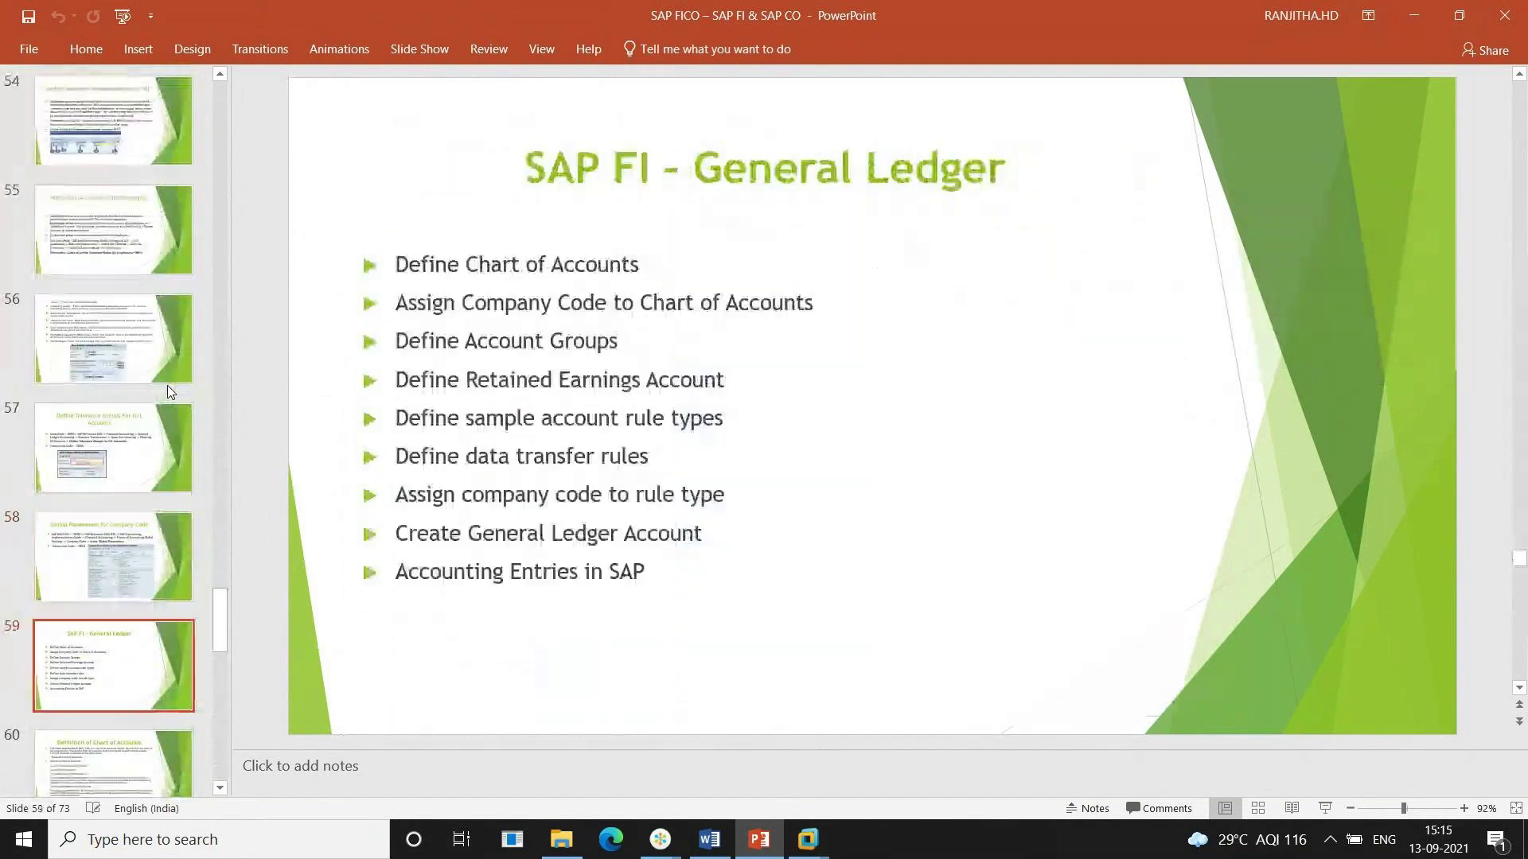
Look through the chart of accounts slides as far as the table of account groups and their number ranges
key(Down)
key(Down)
key(Down)
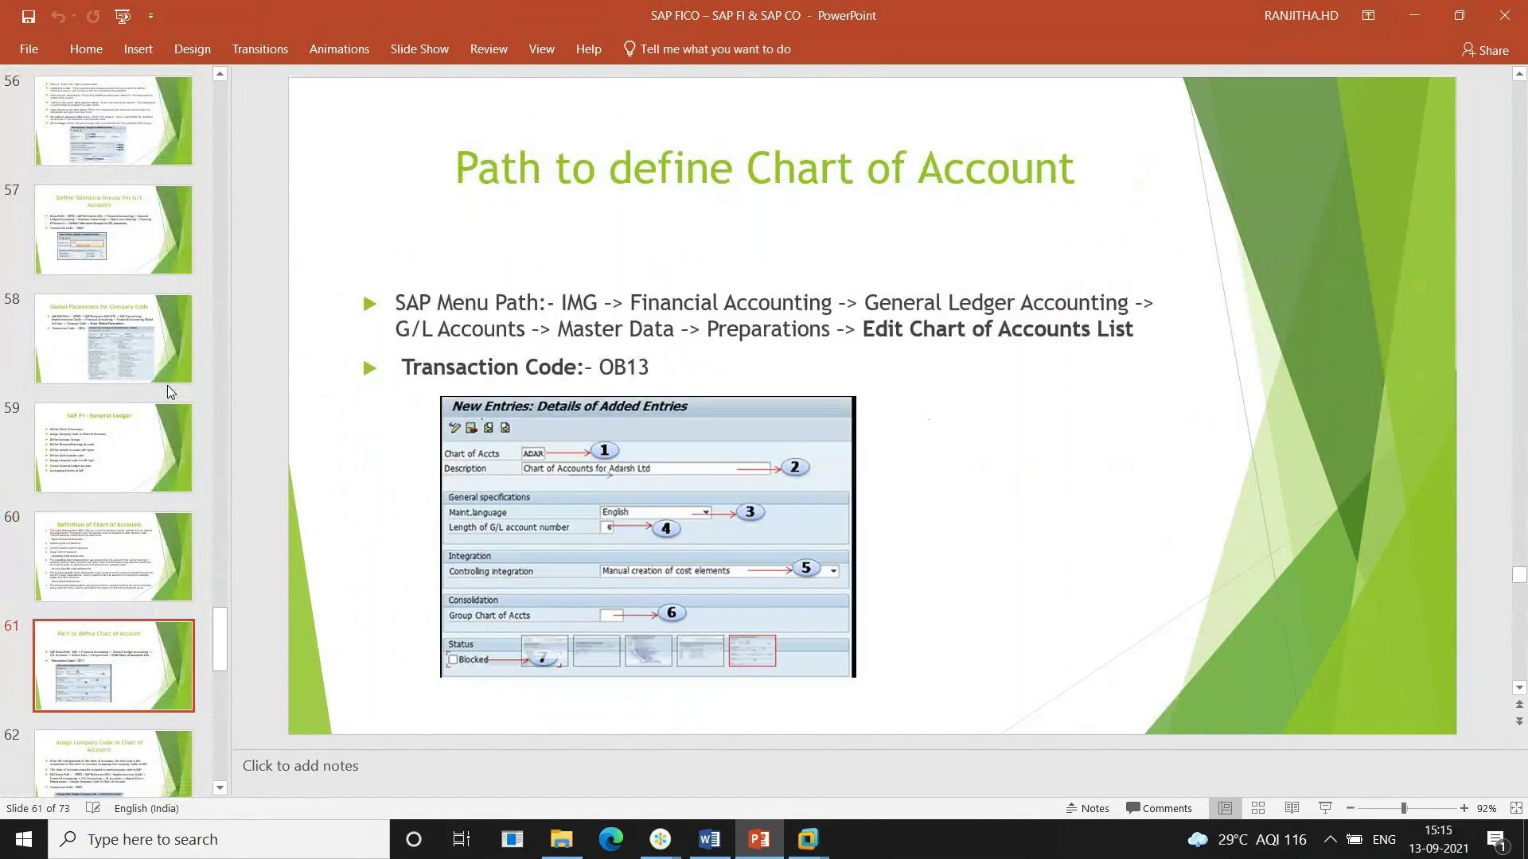
key(Down)
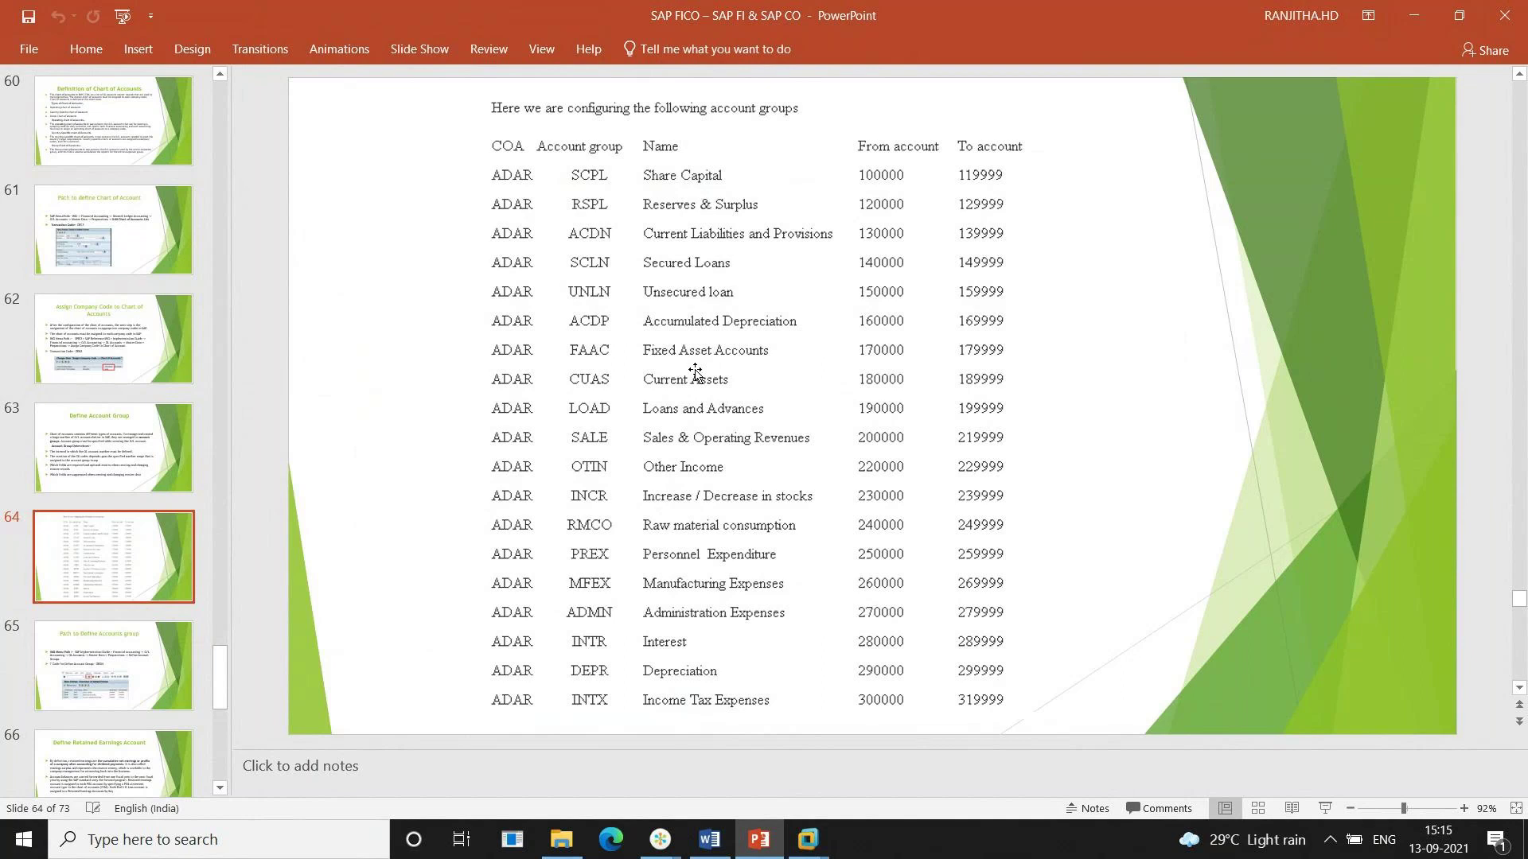
Switch back to SAP, dismiss the G/L account creation dialog and view the accounts under assets
key(alt+Tab)
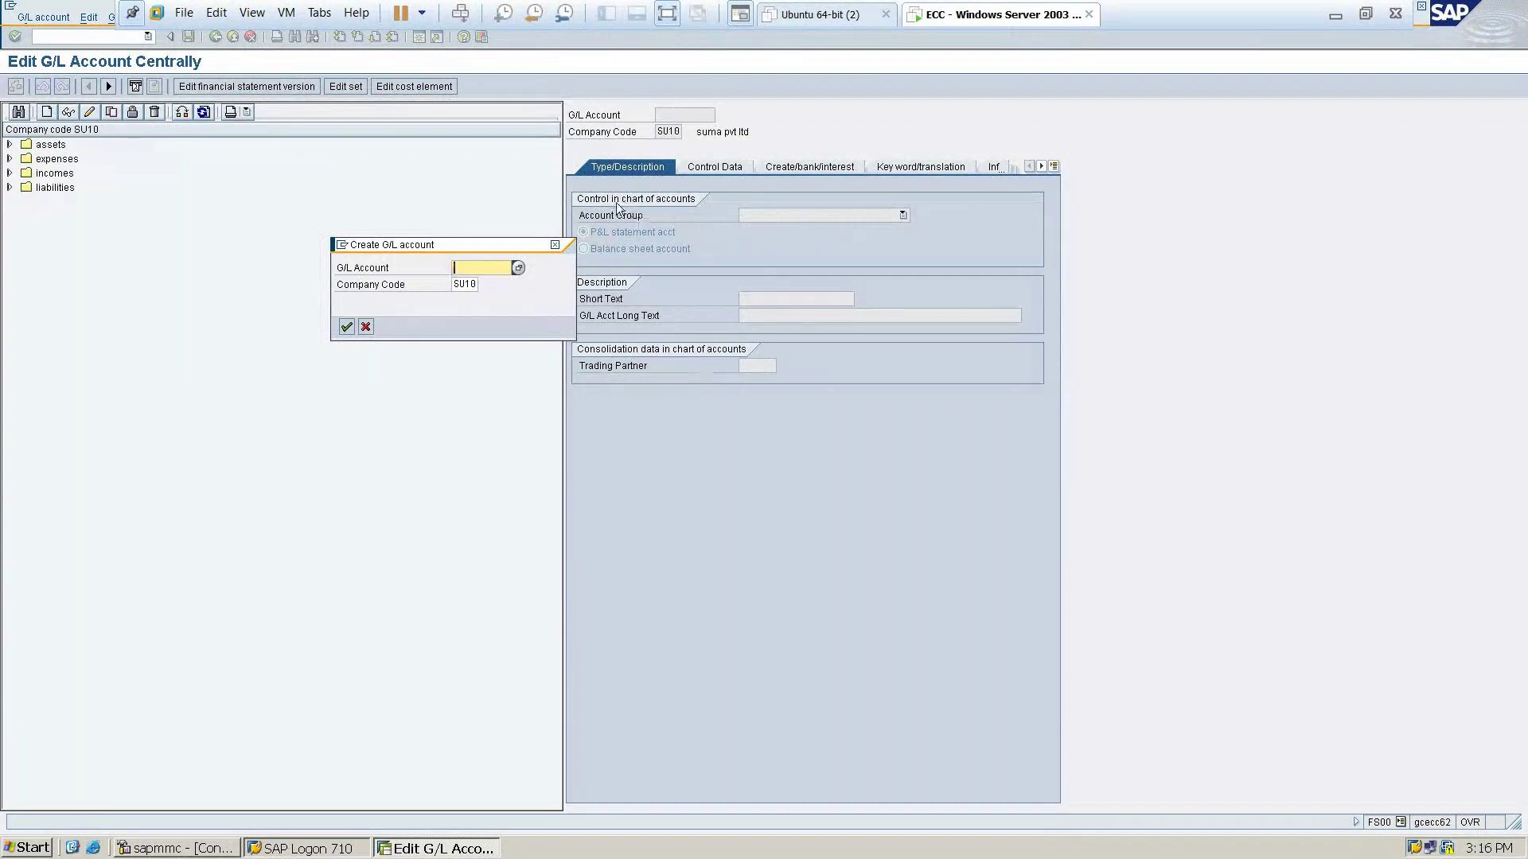
click(556, 246)
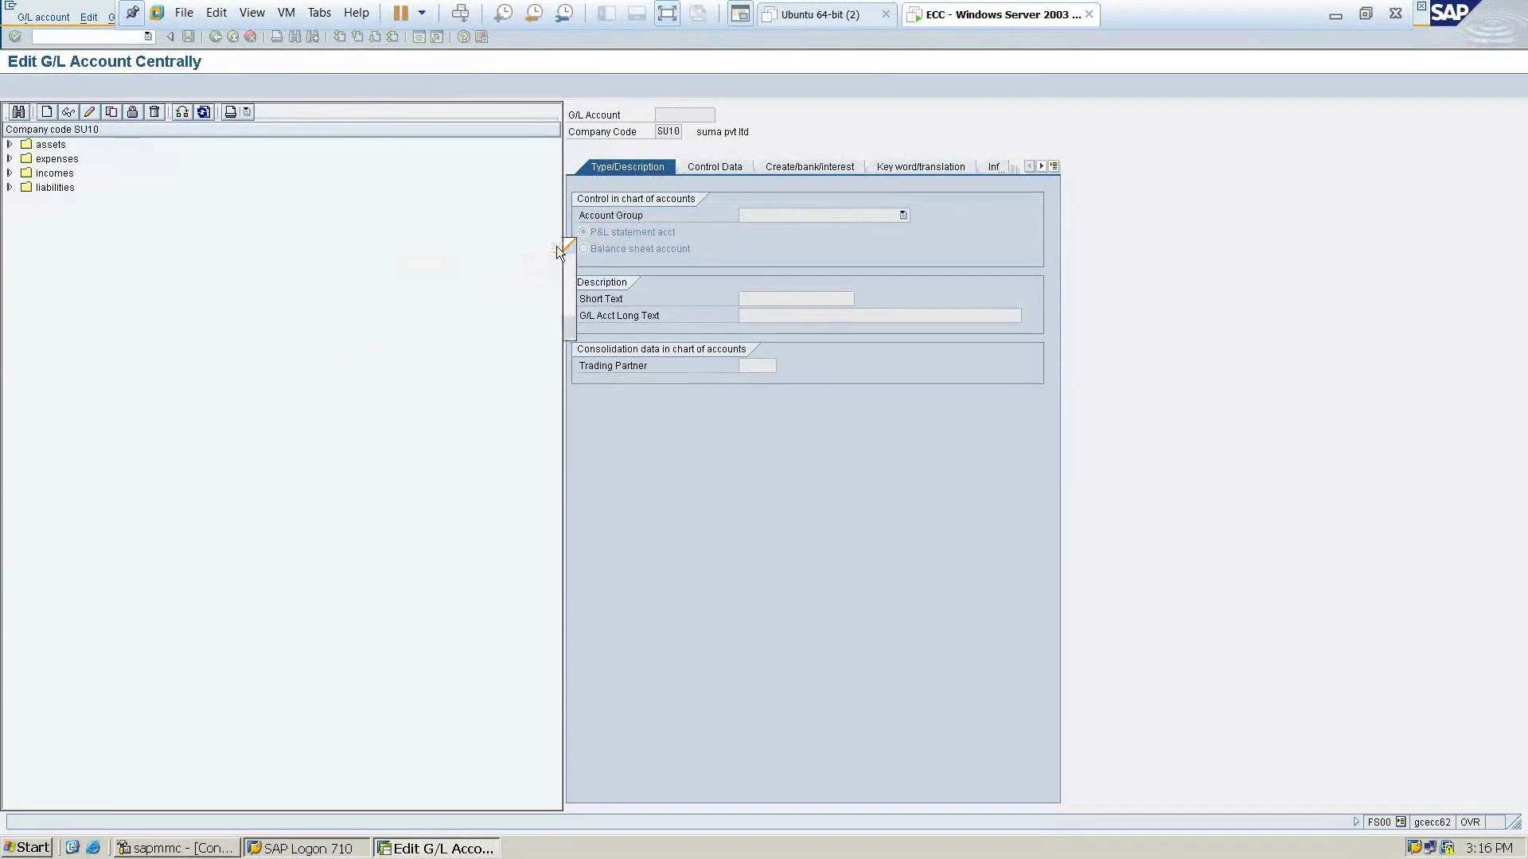
click(9, 145)
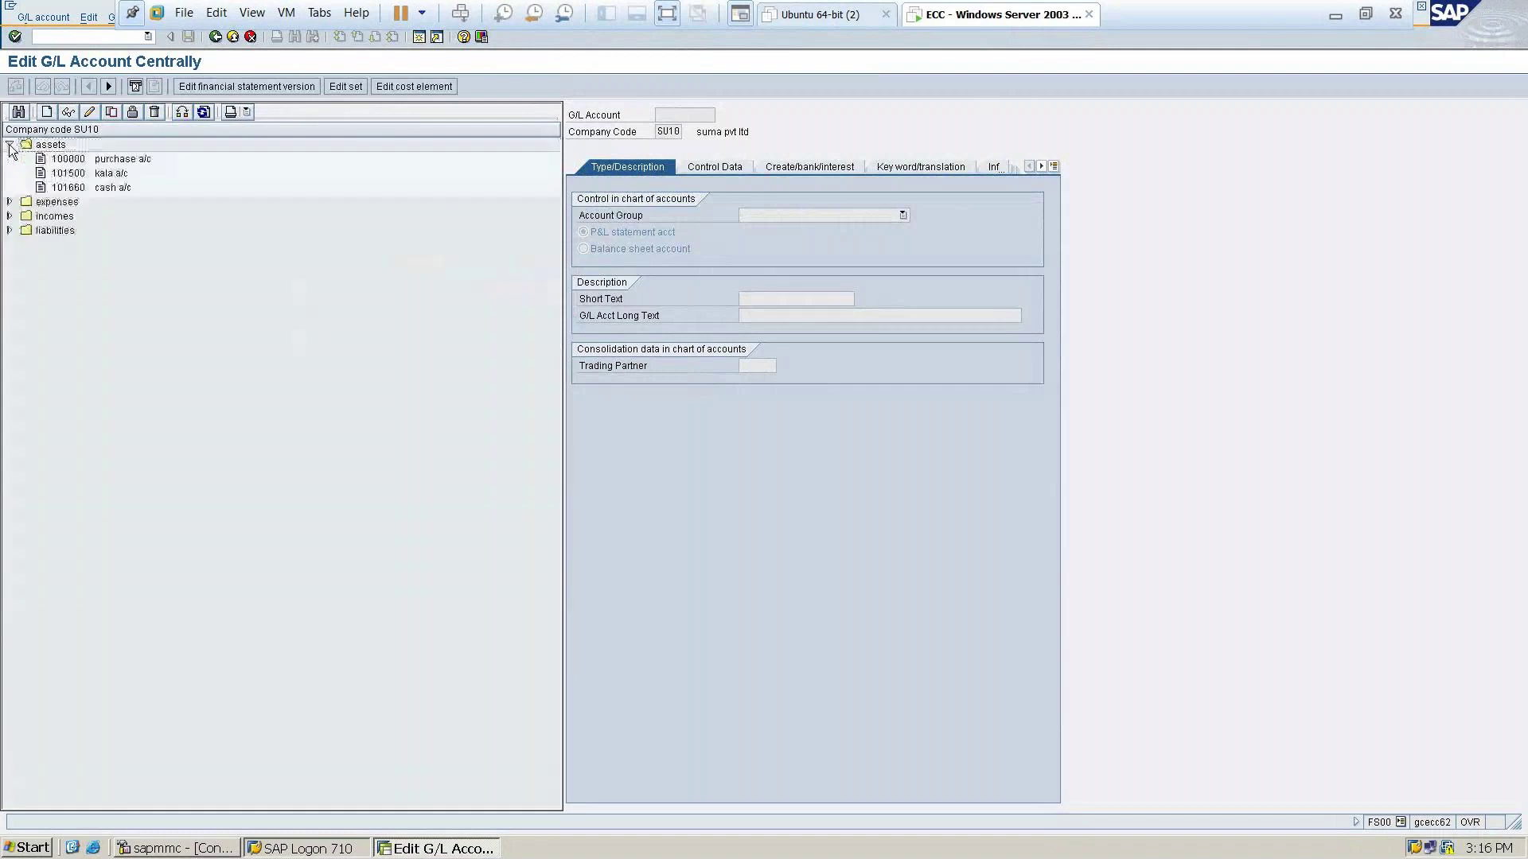
click(10, 145)
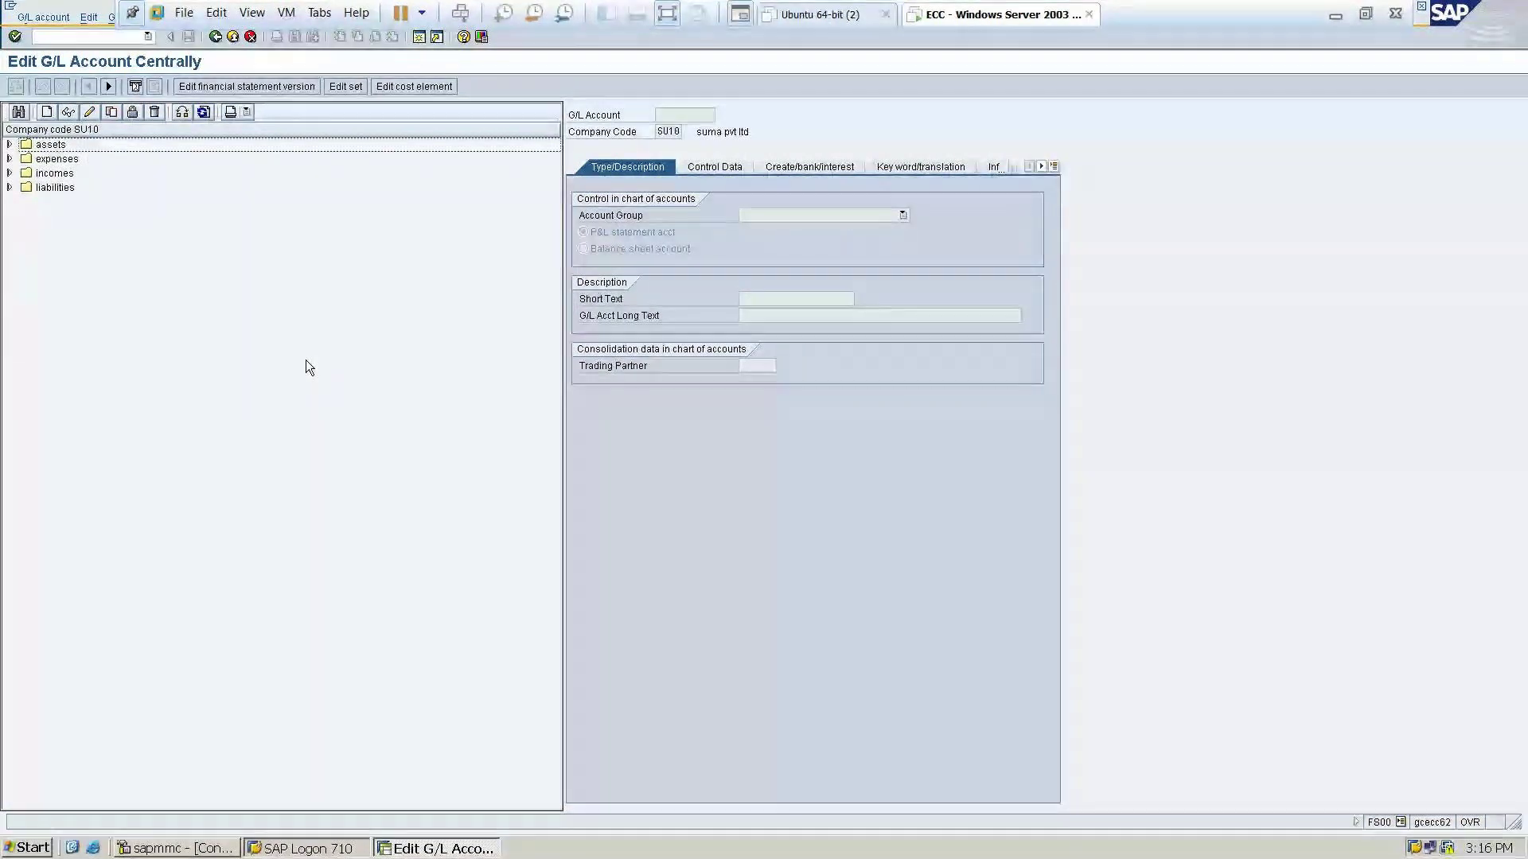
Review the account group number ranges in the PowerPoint presentation and return to SAP
key(alt+Tab)
key(alt+Tab)
key(alt+Tab)
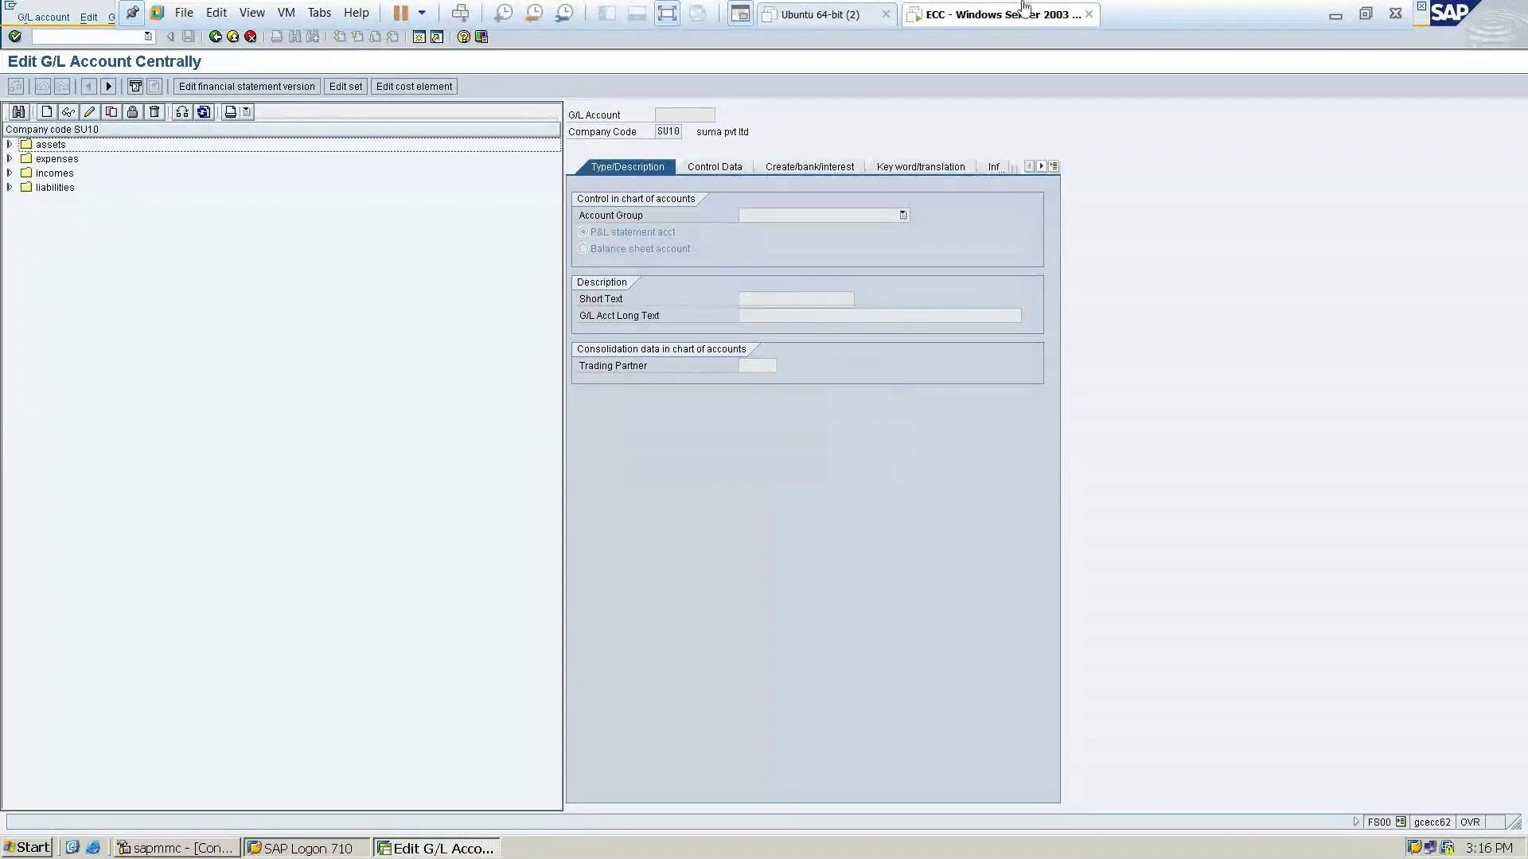
click(1334, 16)
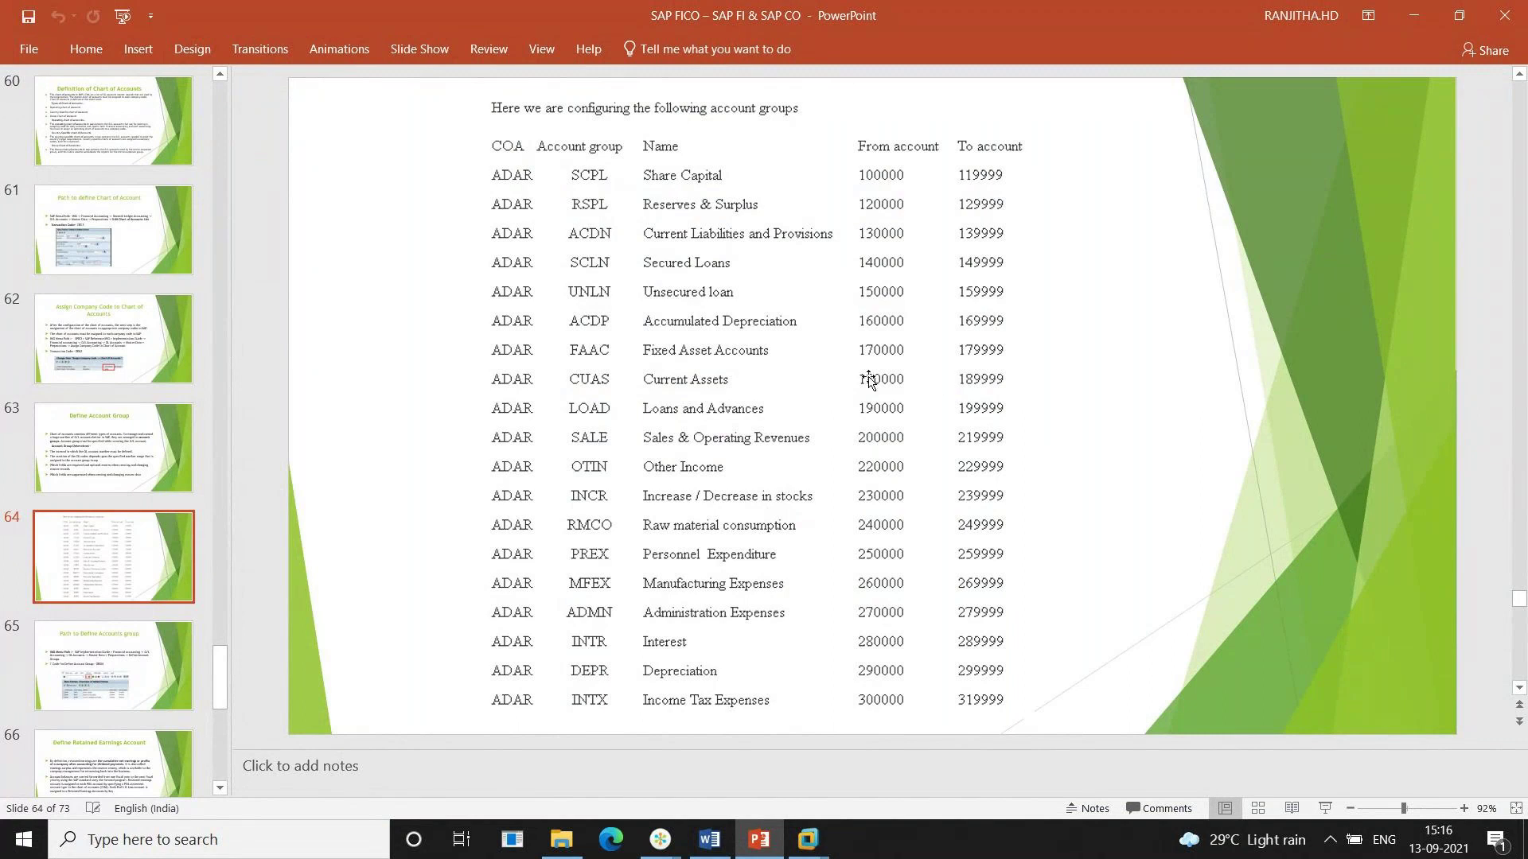
key(alt+Tab)
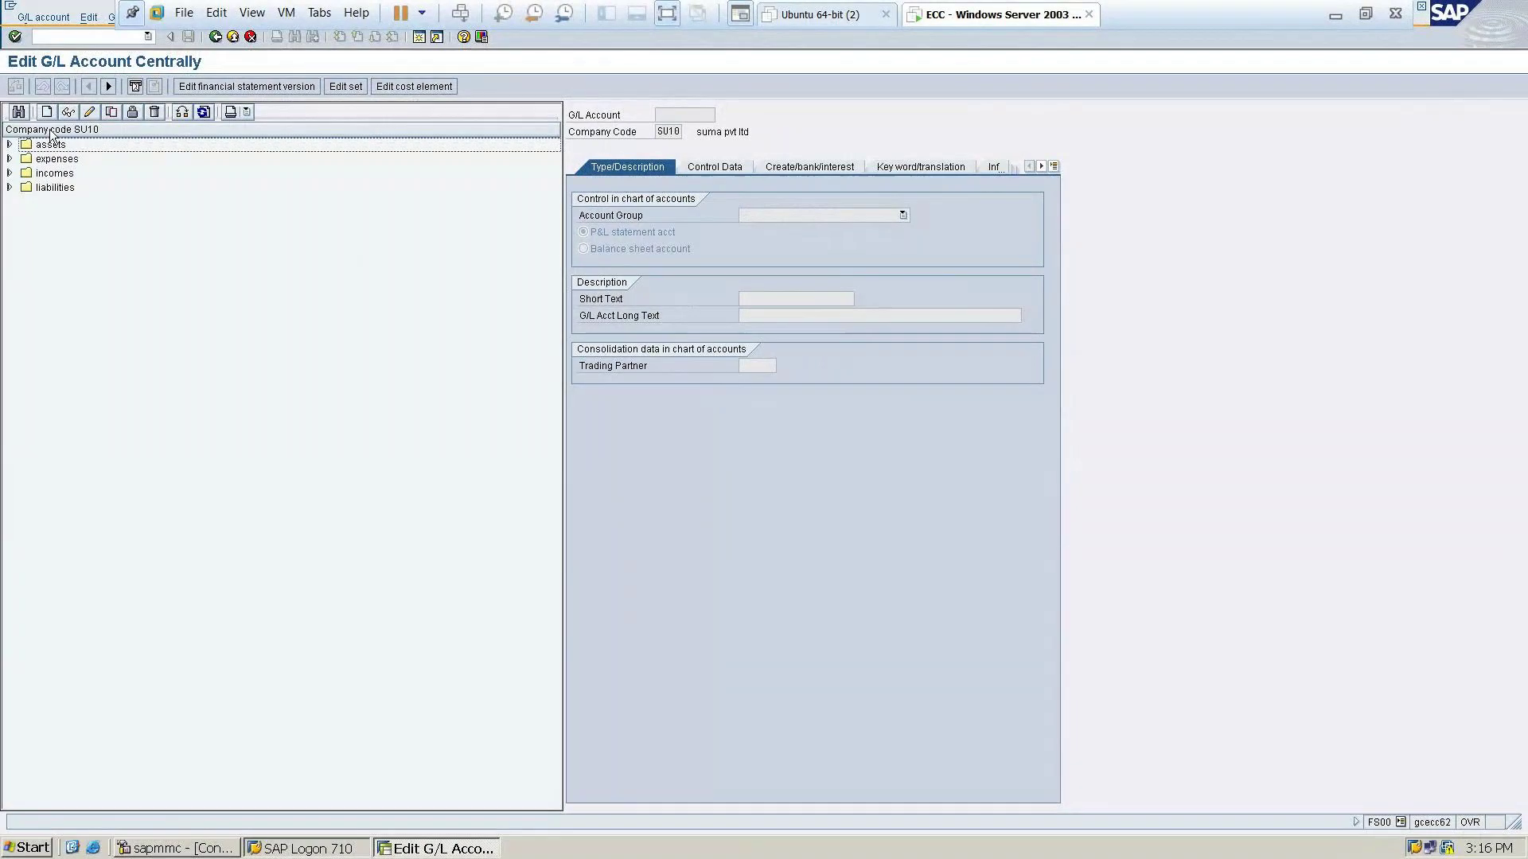
click(48, 112)
drag(120, 183, 405, 276)
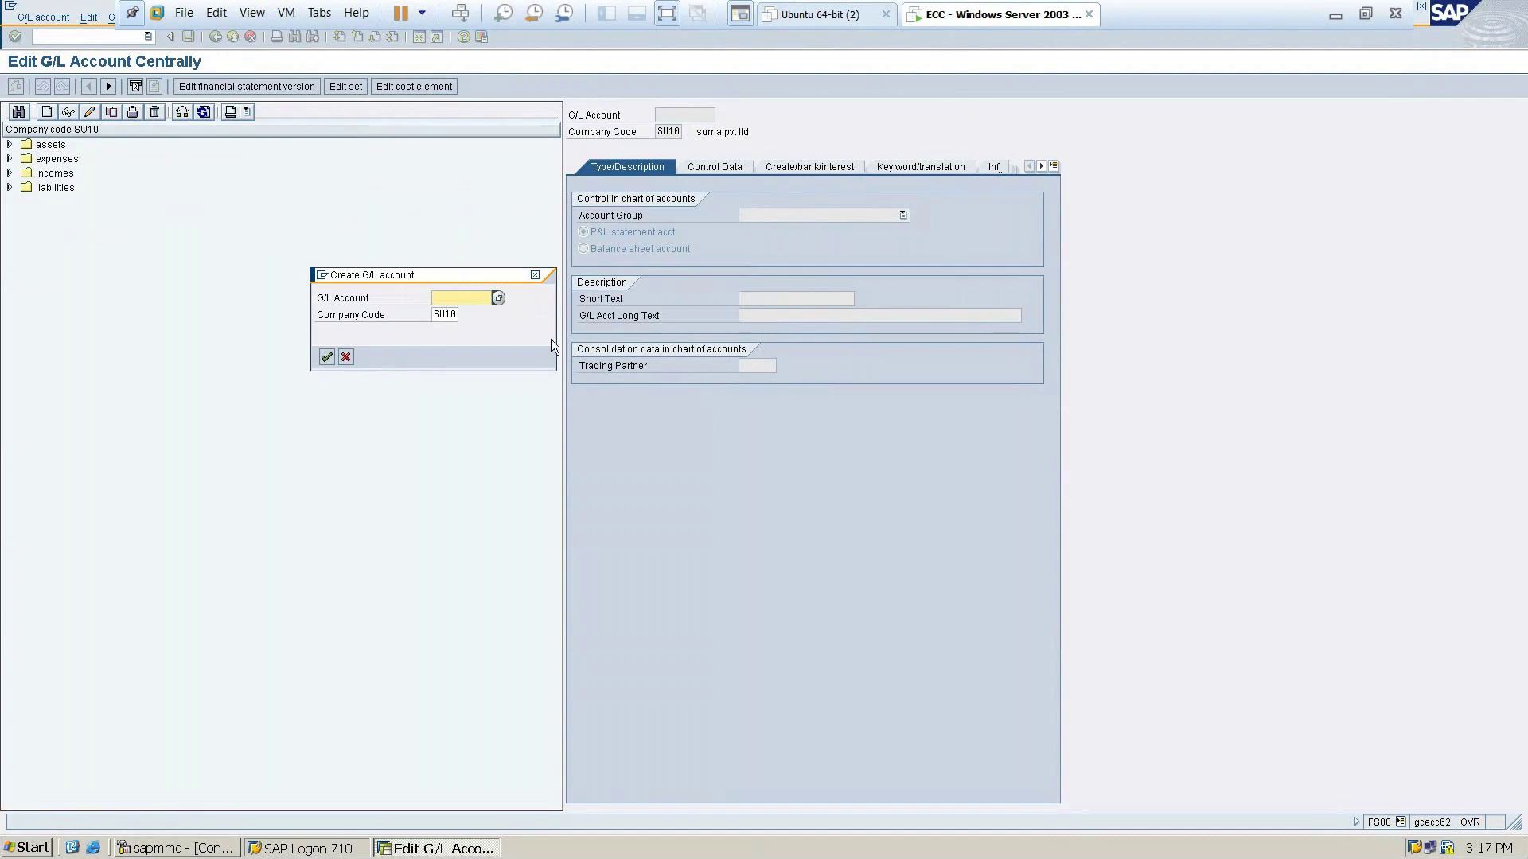
click(537, 278)
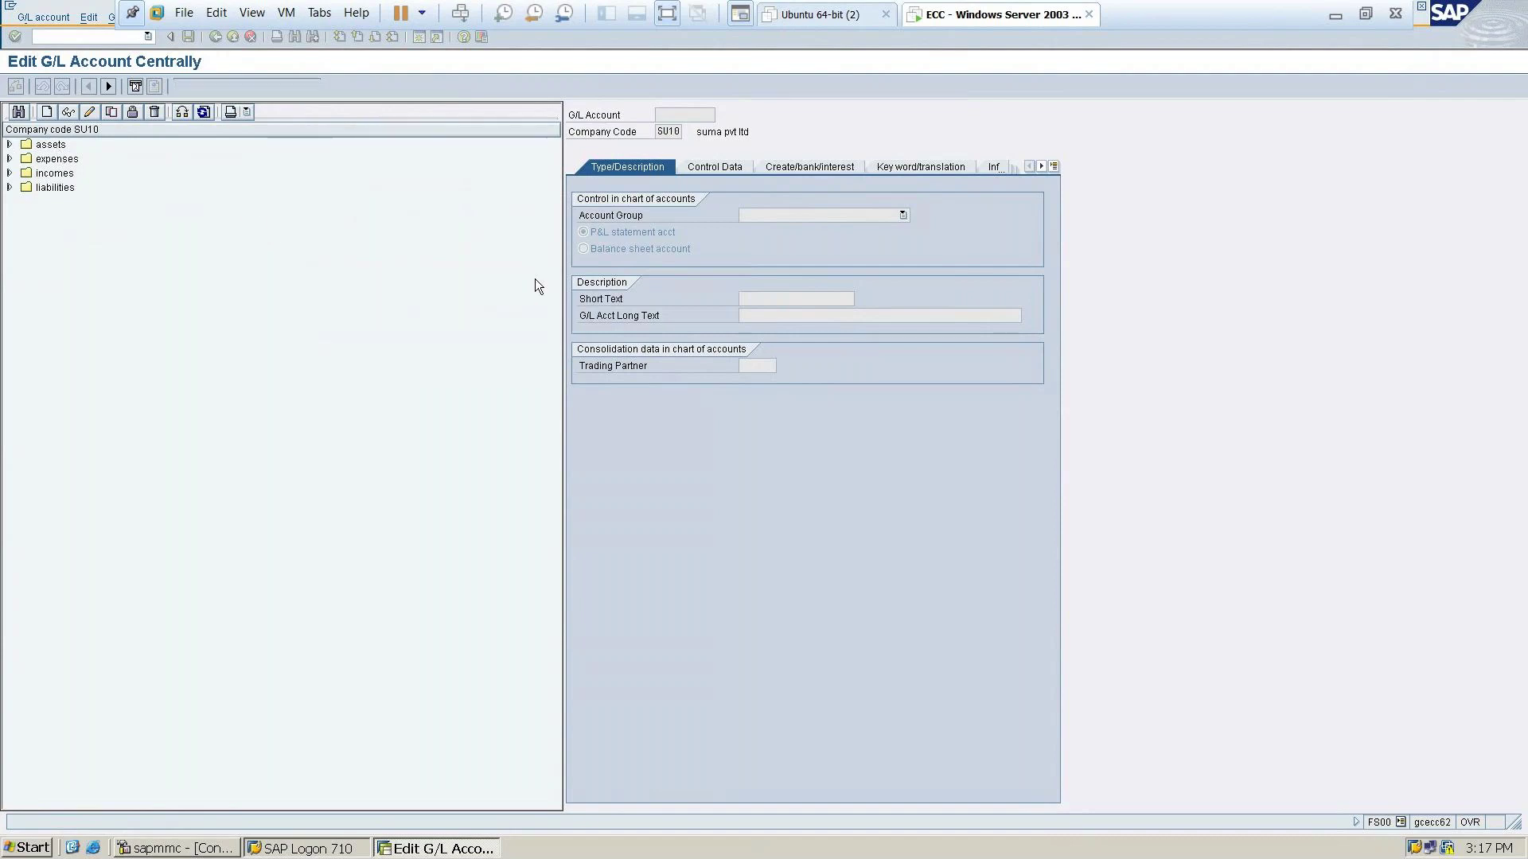
Check which account numbers already exist in the assets group and collapse the group again
click(10, 144)
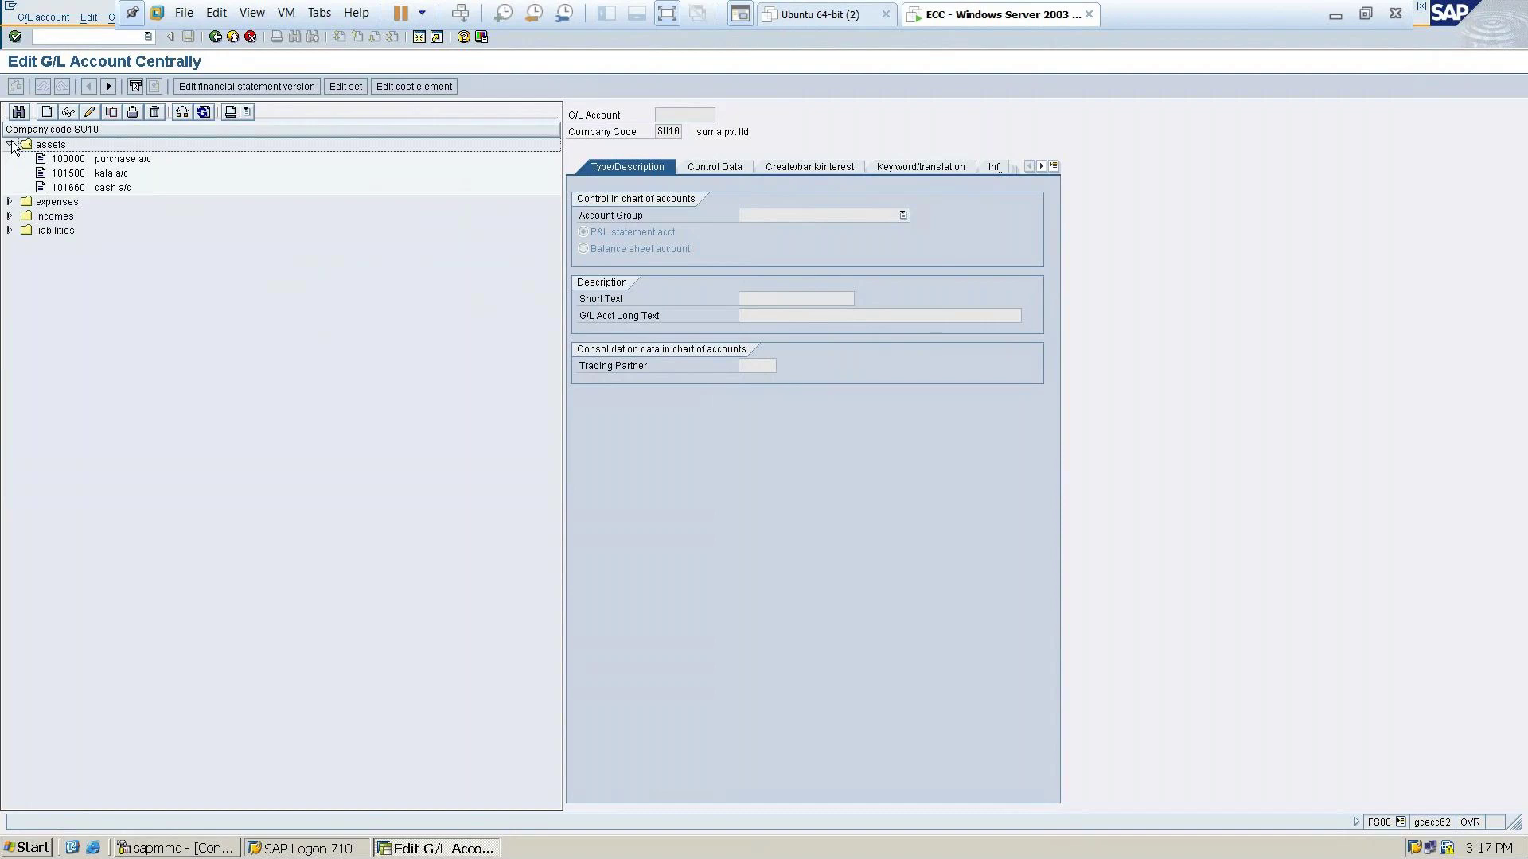
click(10, 145)
click(10, 145)
click(11, 145)
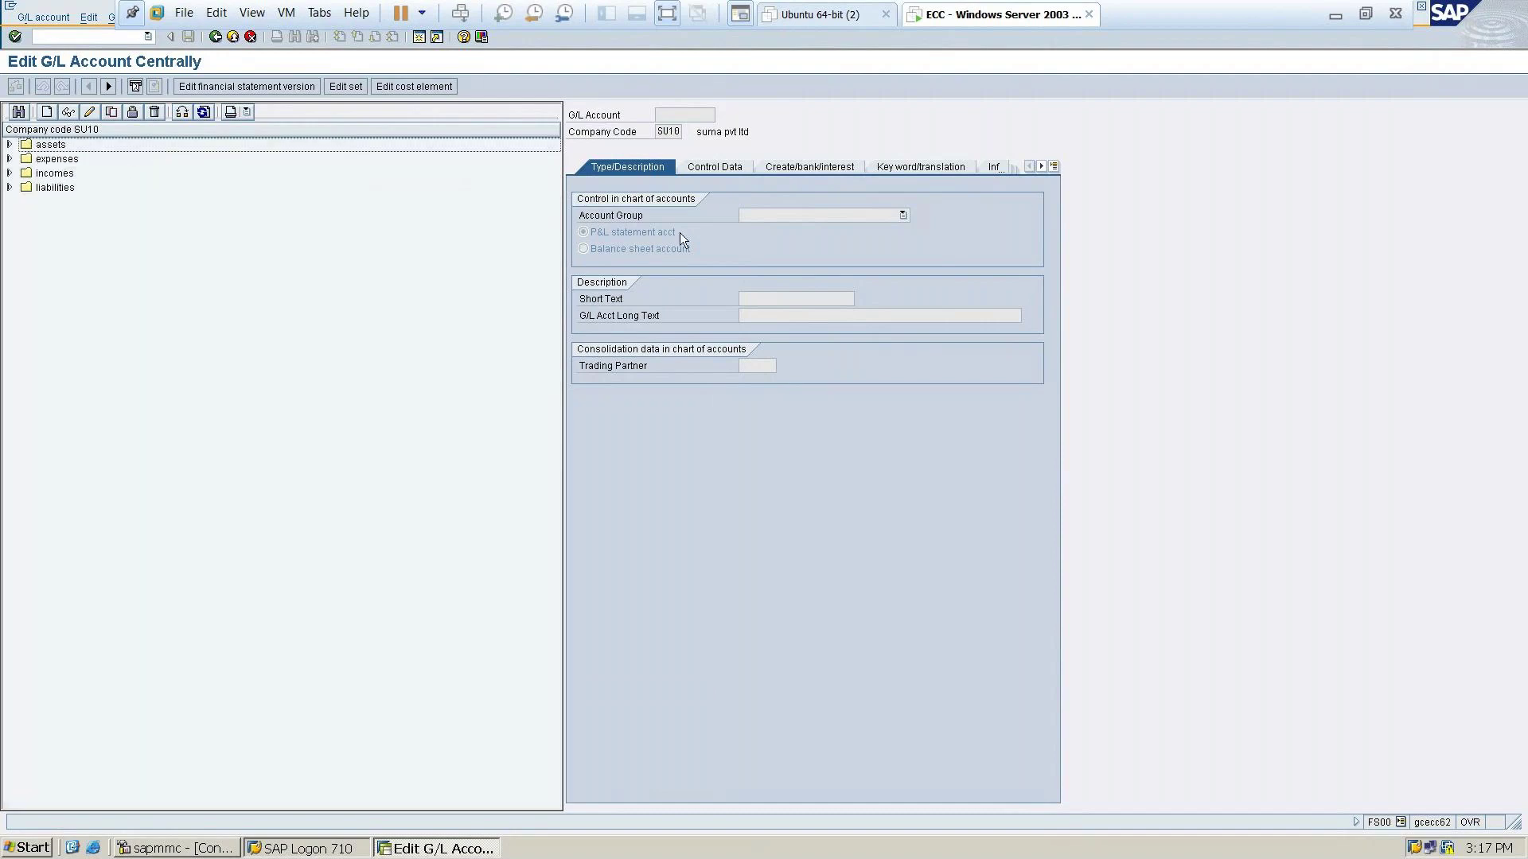
Start creating G/L account 100001 in company code SU10
click(46, 112)
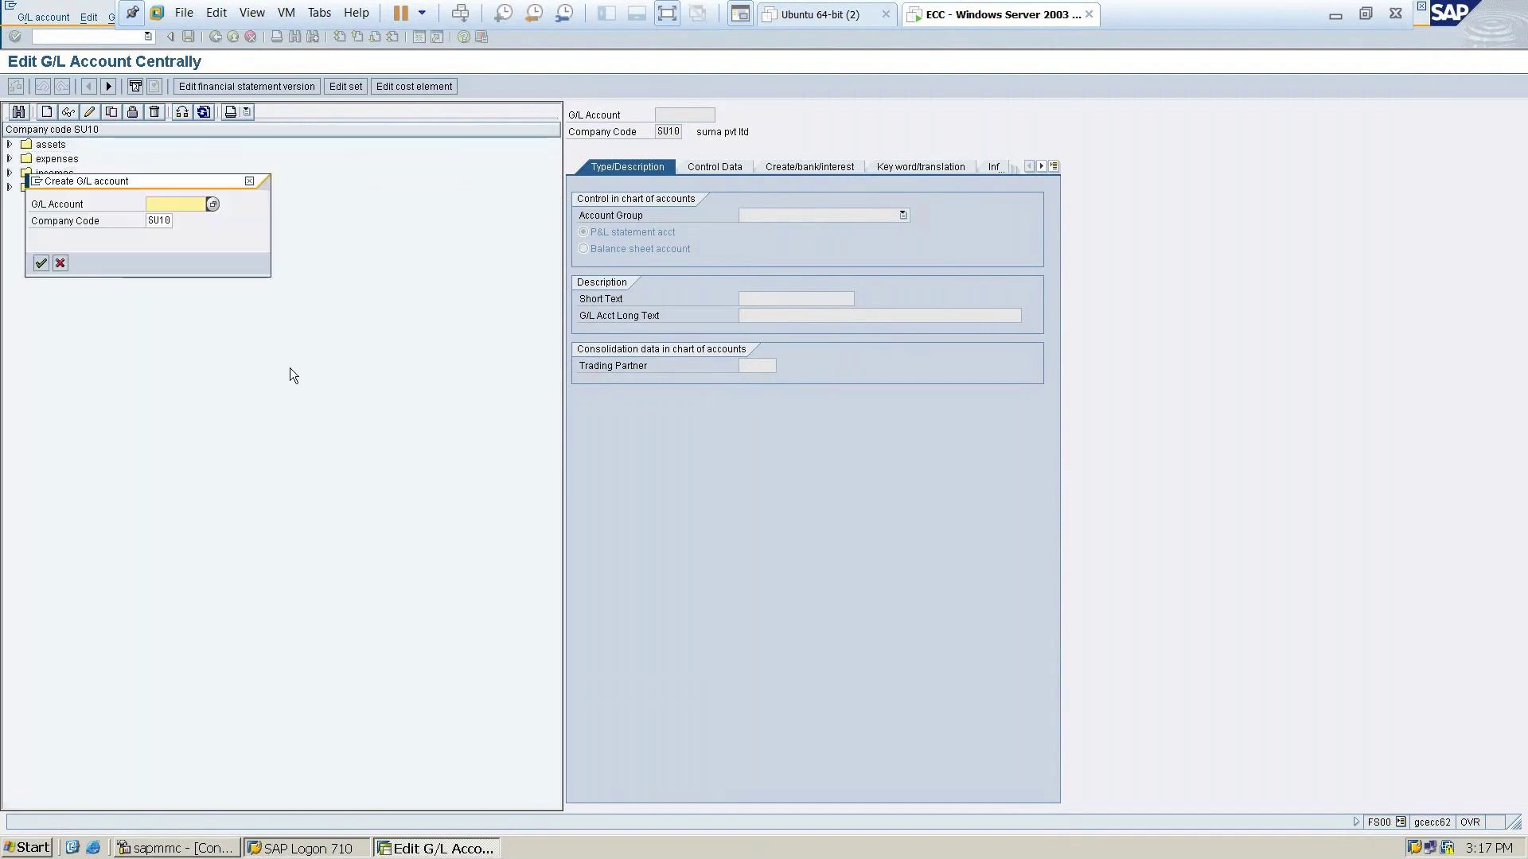
drag(142, 183, 447, 271)
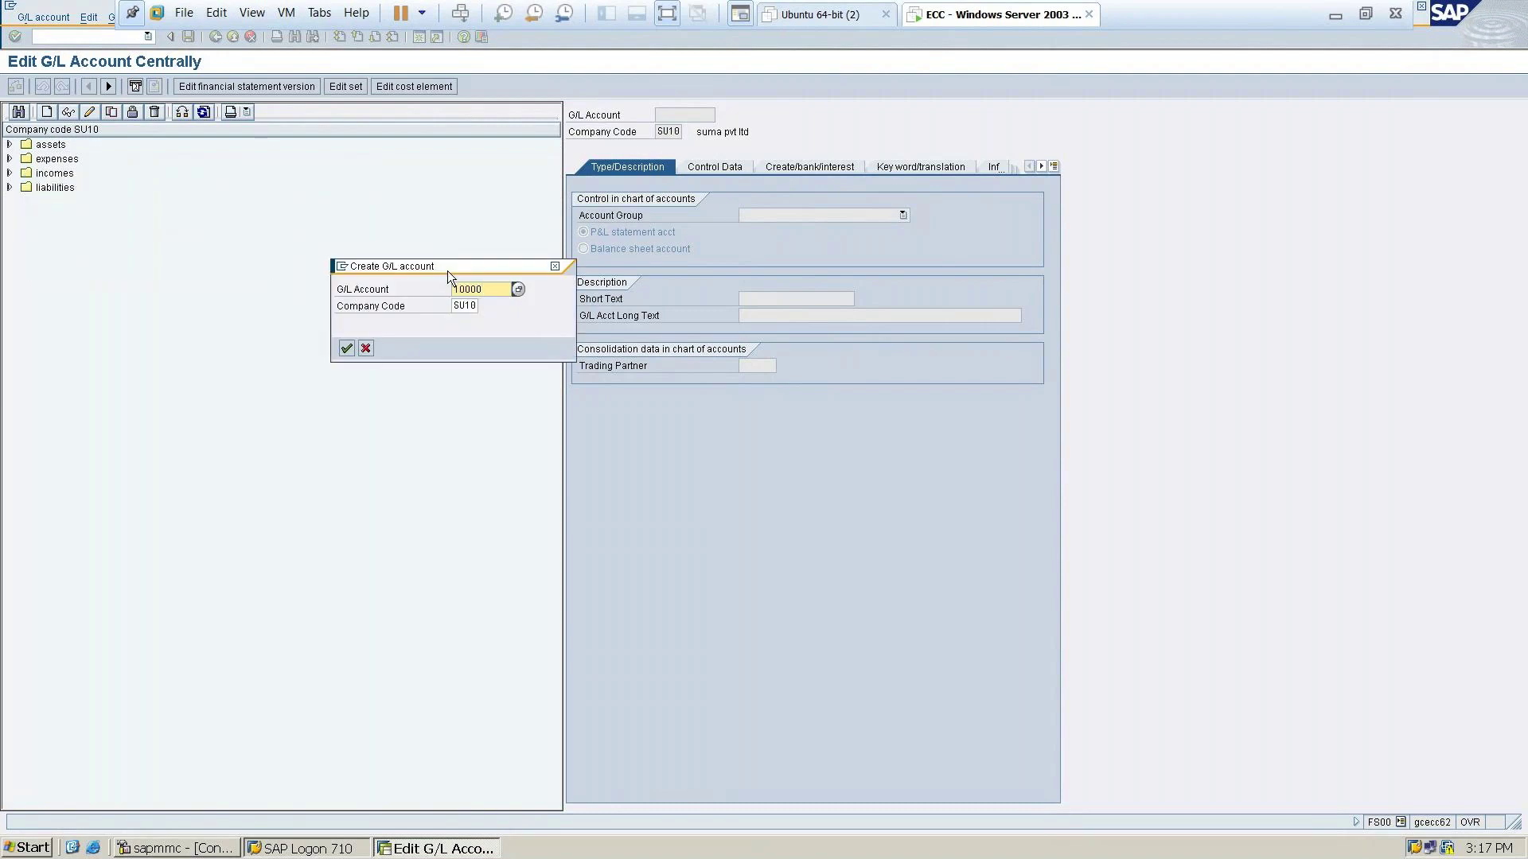
click(466, 309)
click(346, 350)
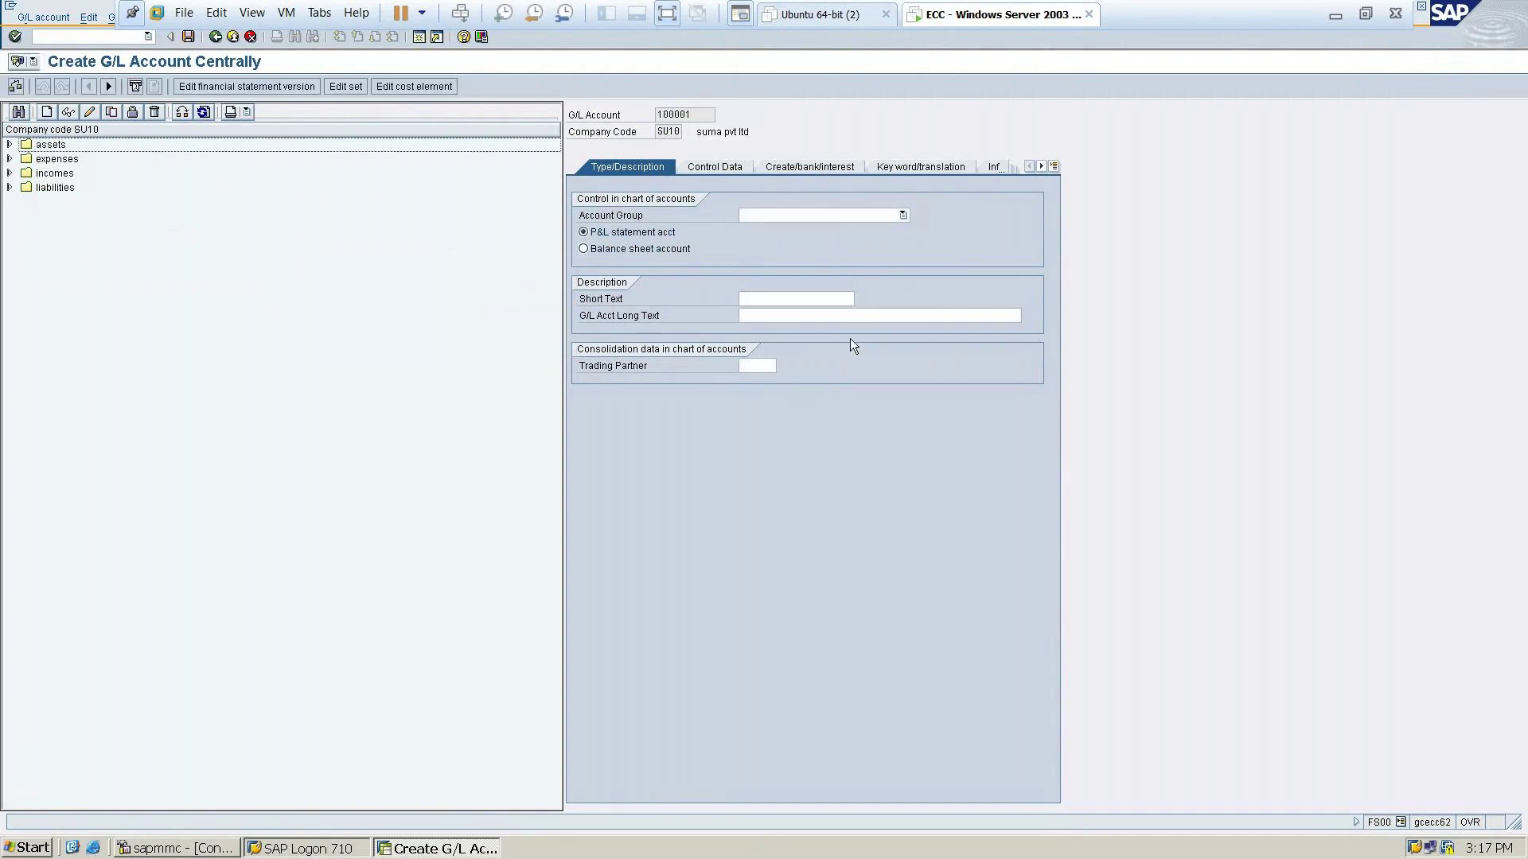
Assign the account to the assets account group and classify it as a balance sheet account
click(902, 216)
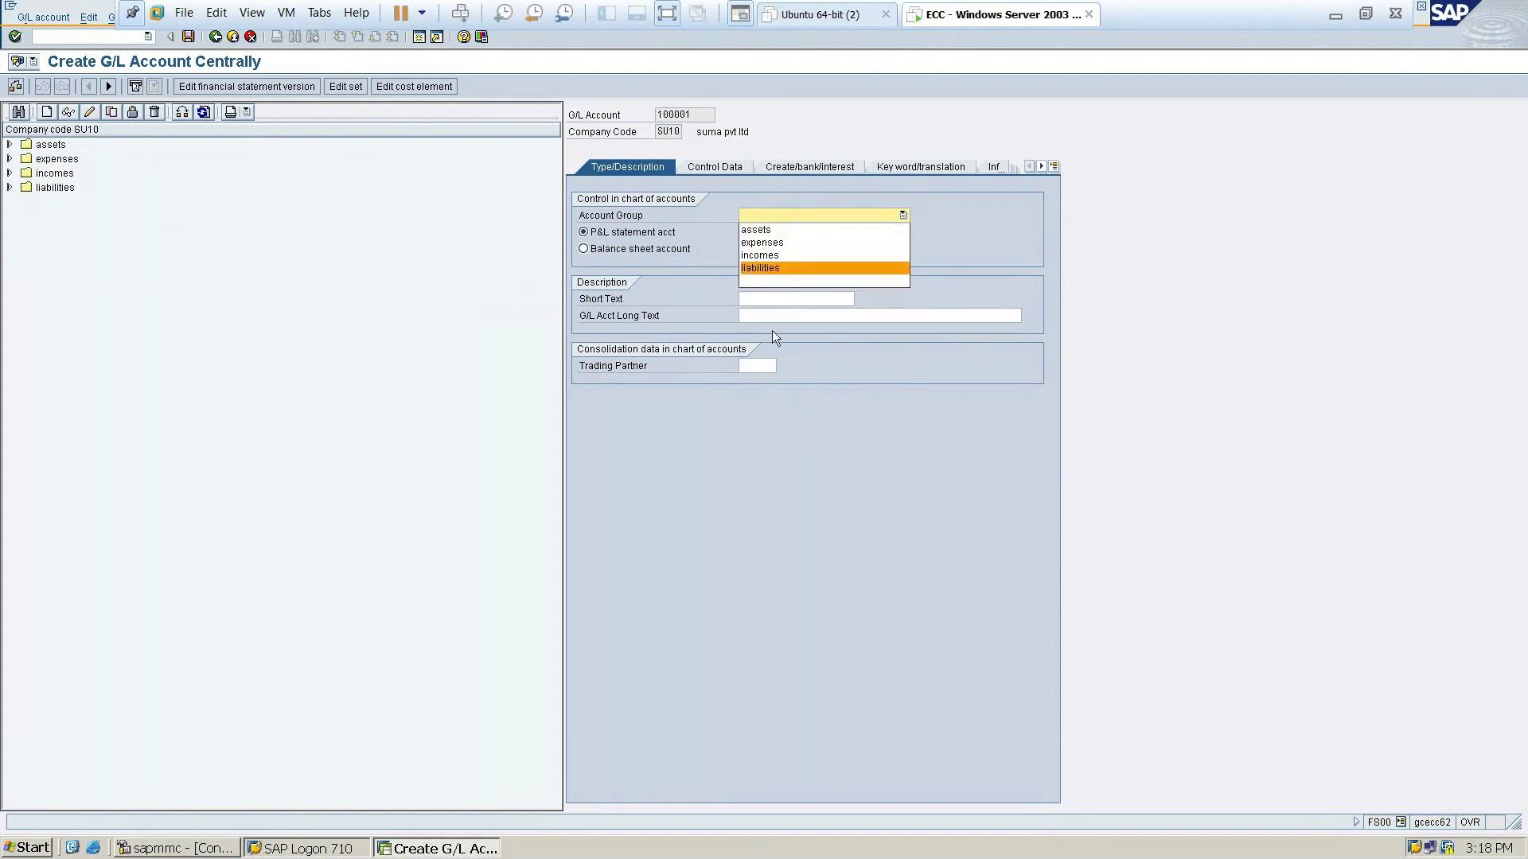
click(772, 230)
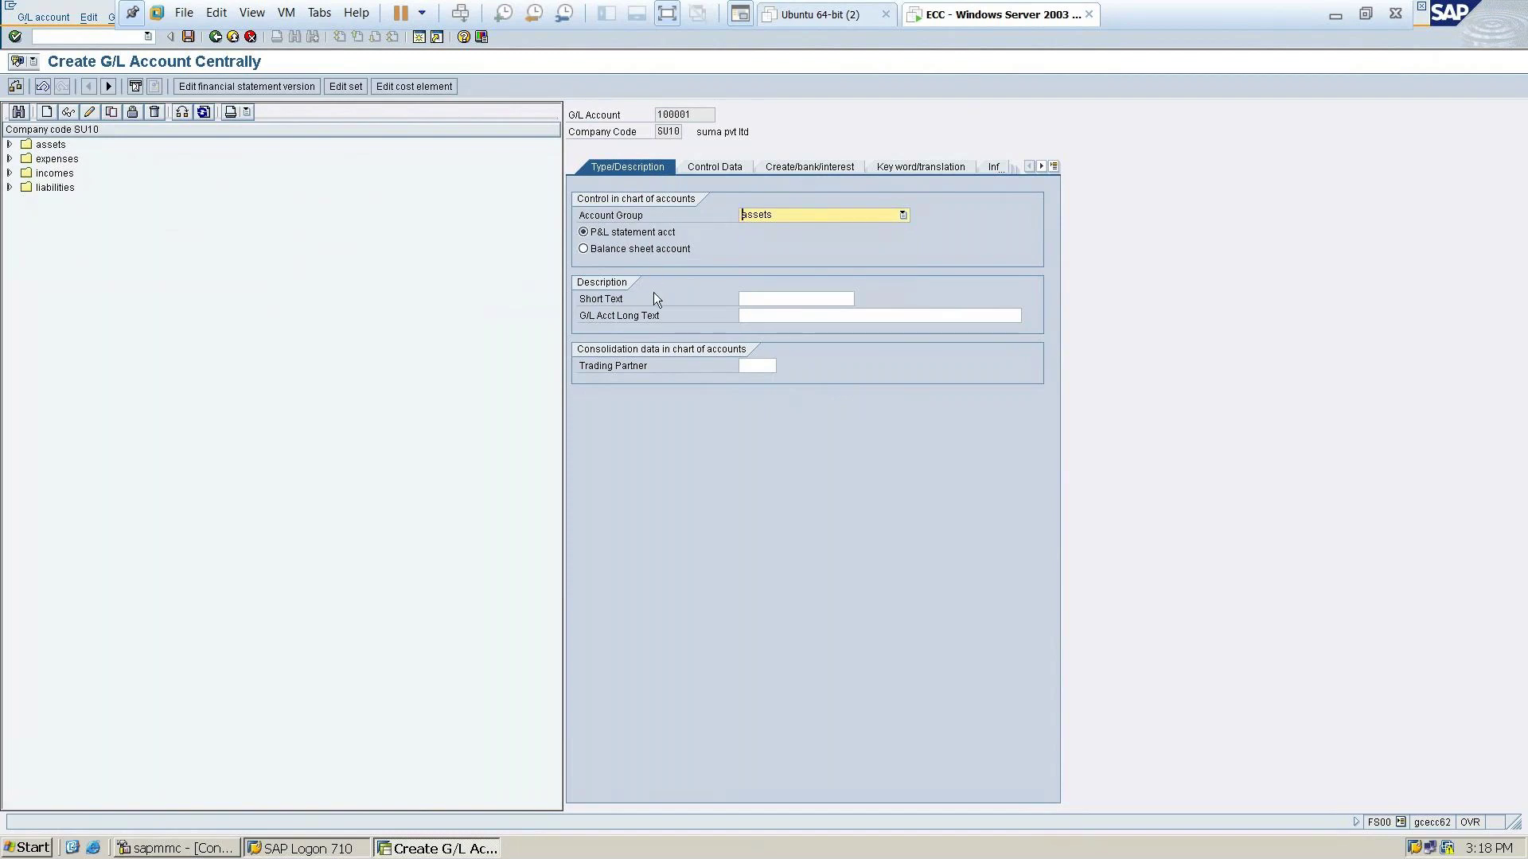
click(585, 248)
Try the expenses account group for the account and set it back to assets
click(814, 217)
click(806, 241)
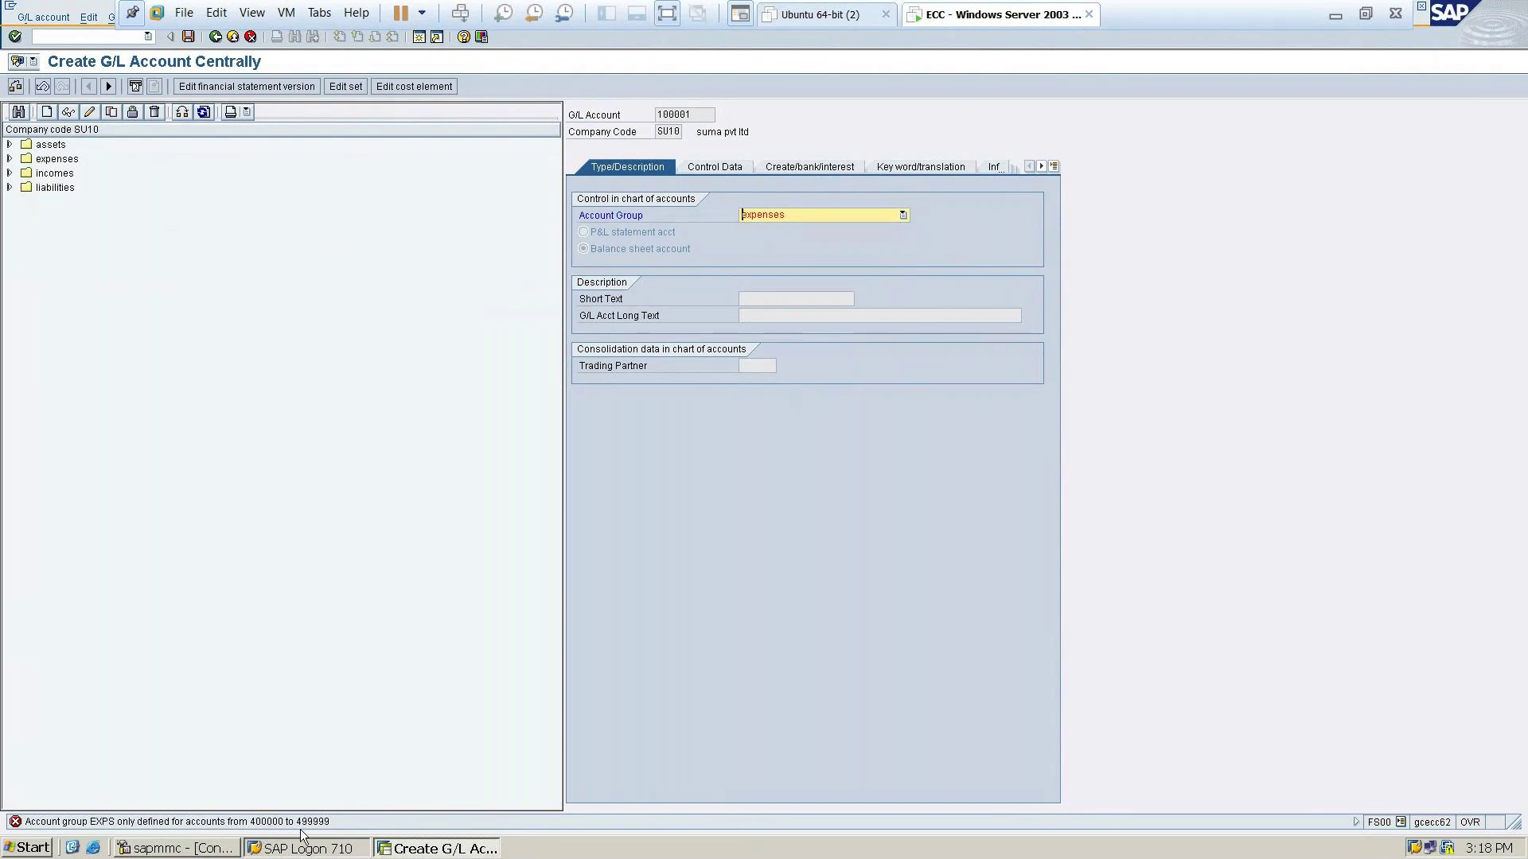
click(855, 214)
click(823, 232)
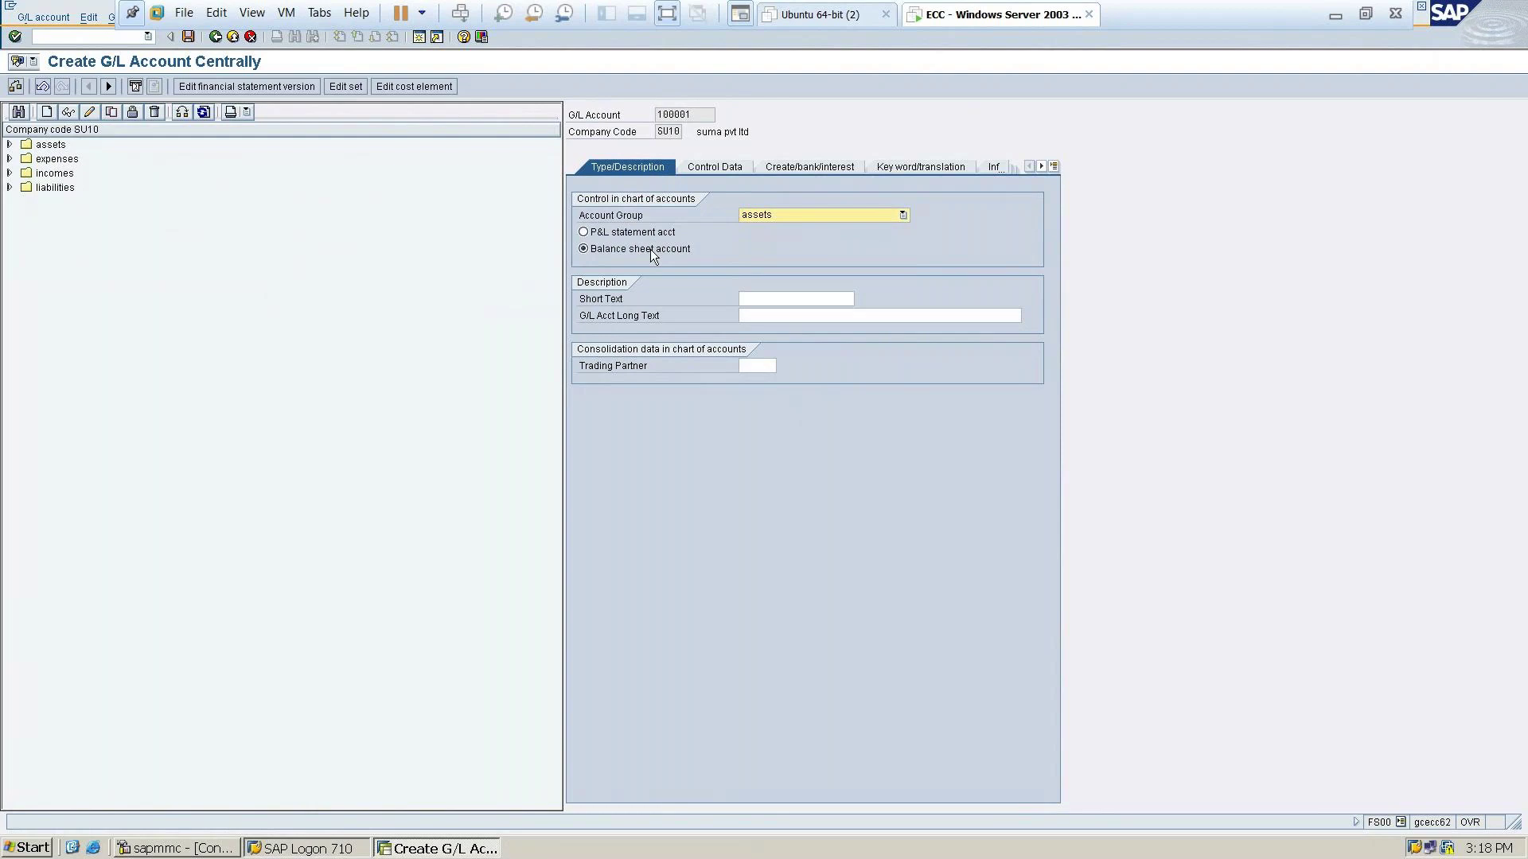
Enter Cash as the account's short text and Cash account as its long text
click(775, 297)
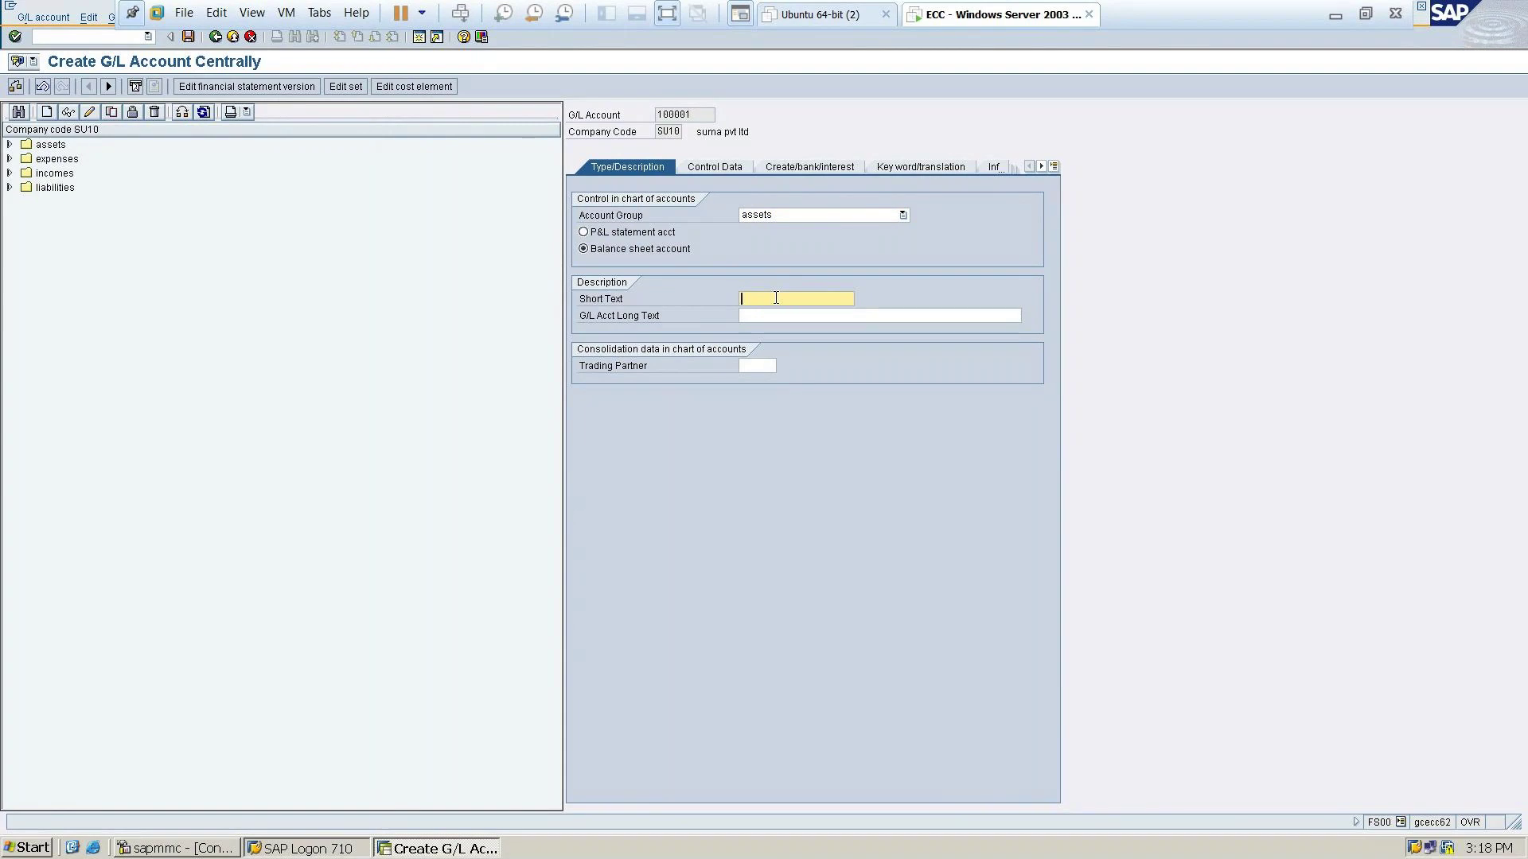
text(Cash)
key(Tab)
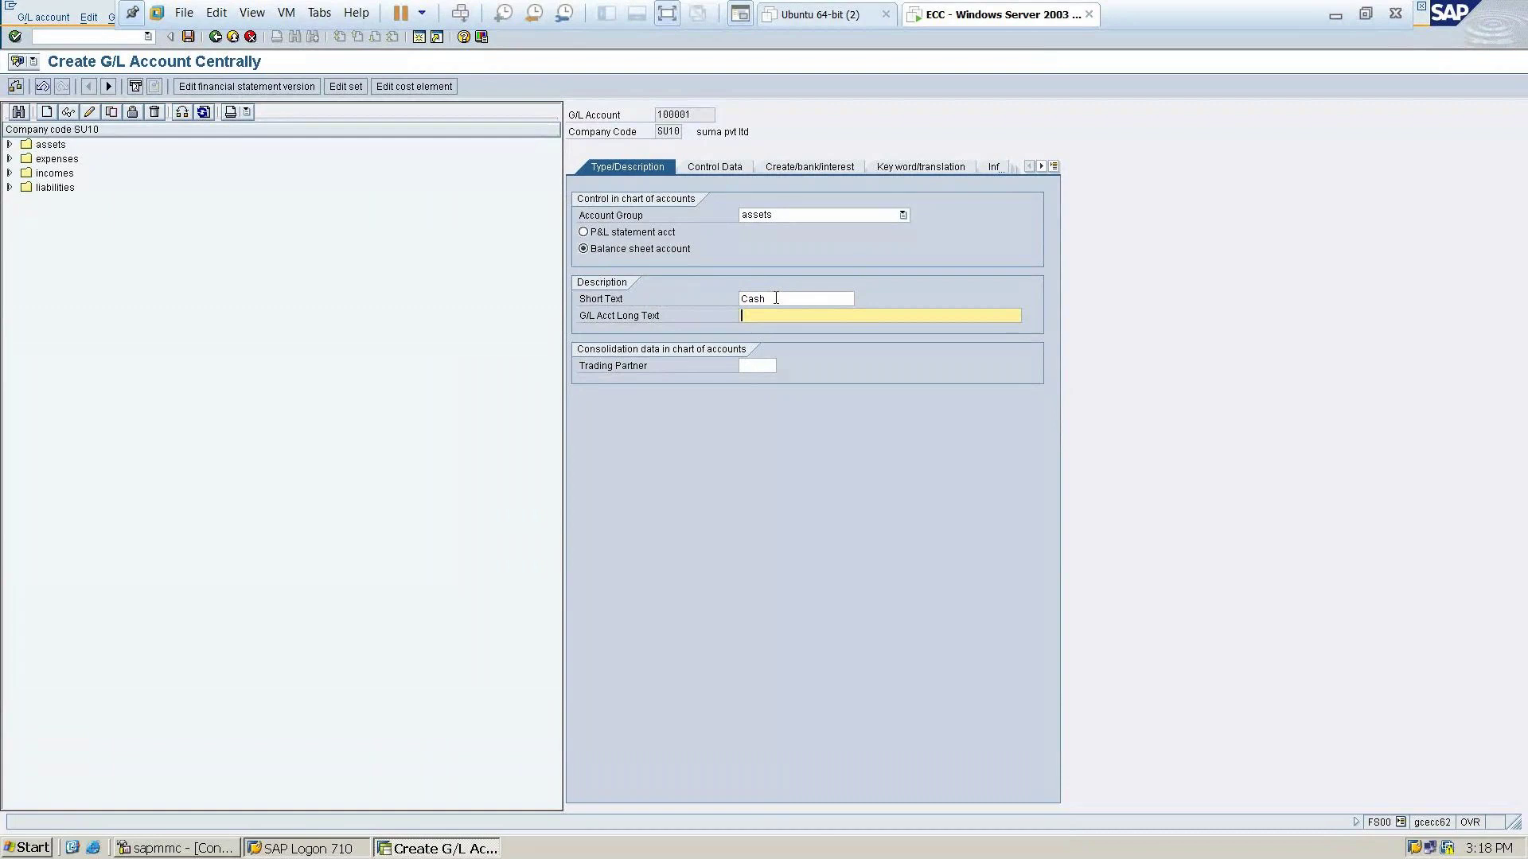
text(Cash account)
Enable only balances in local currency and line item display in the account's control data
click(728, 166)
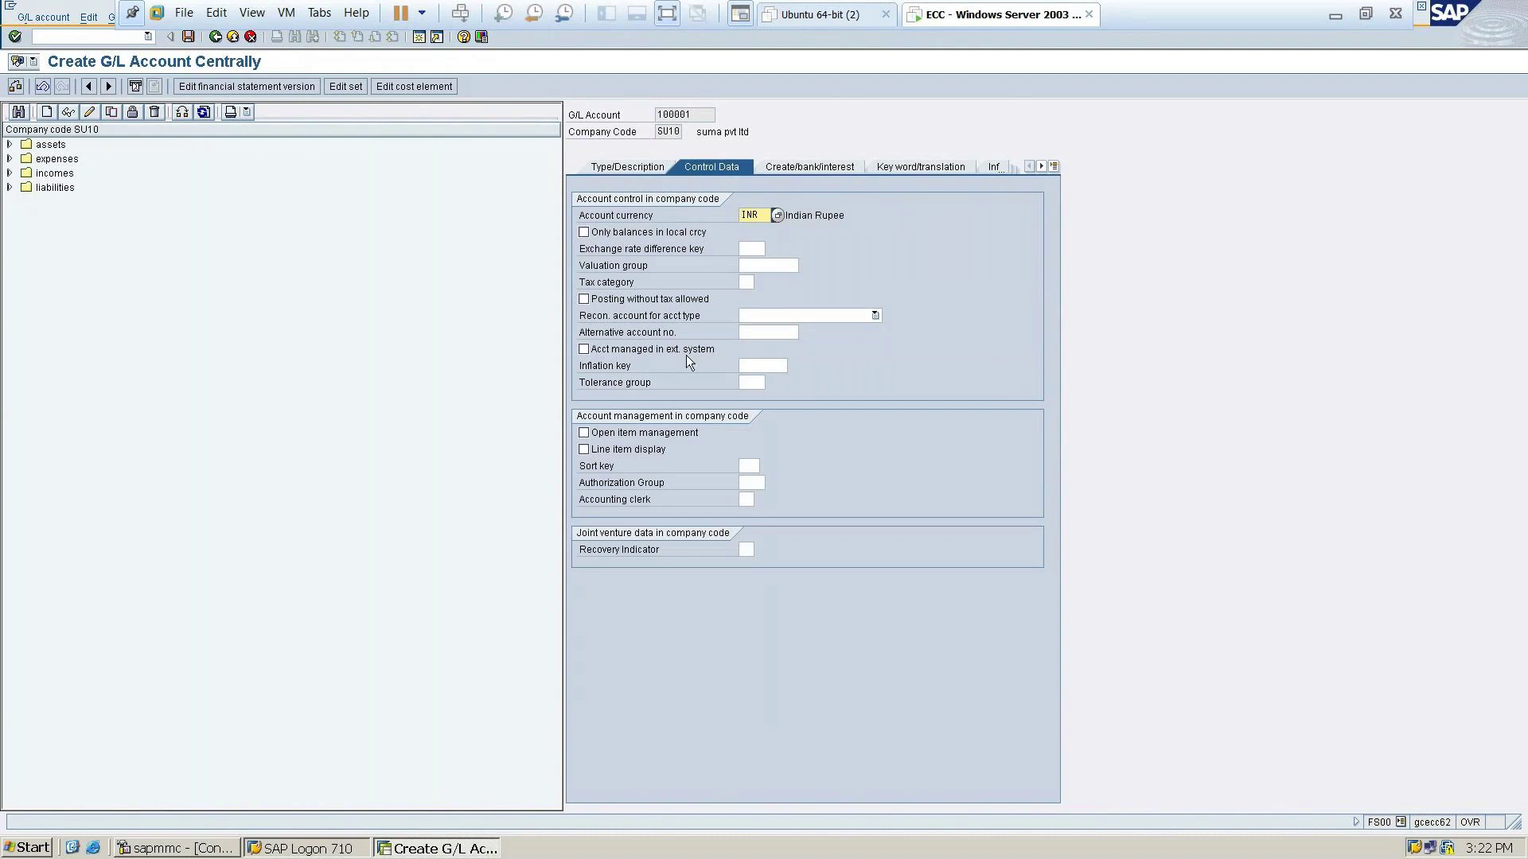
click(585, 233)
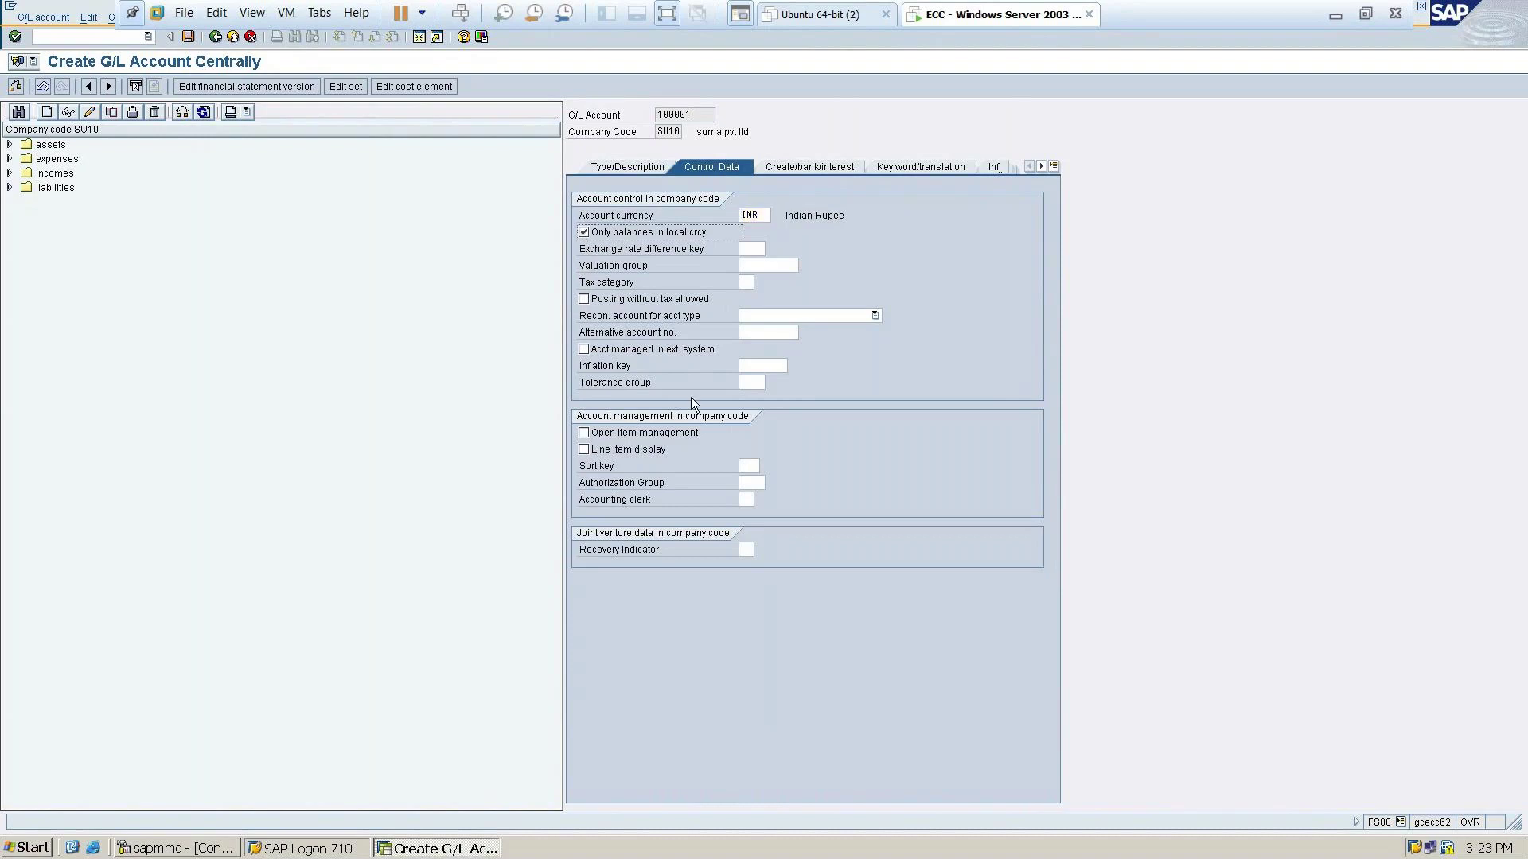
click(588, 452)
Set the account's sort key to 002 (Doc.no., fiscal year)
click(747, 465)
click(765, 467)
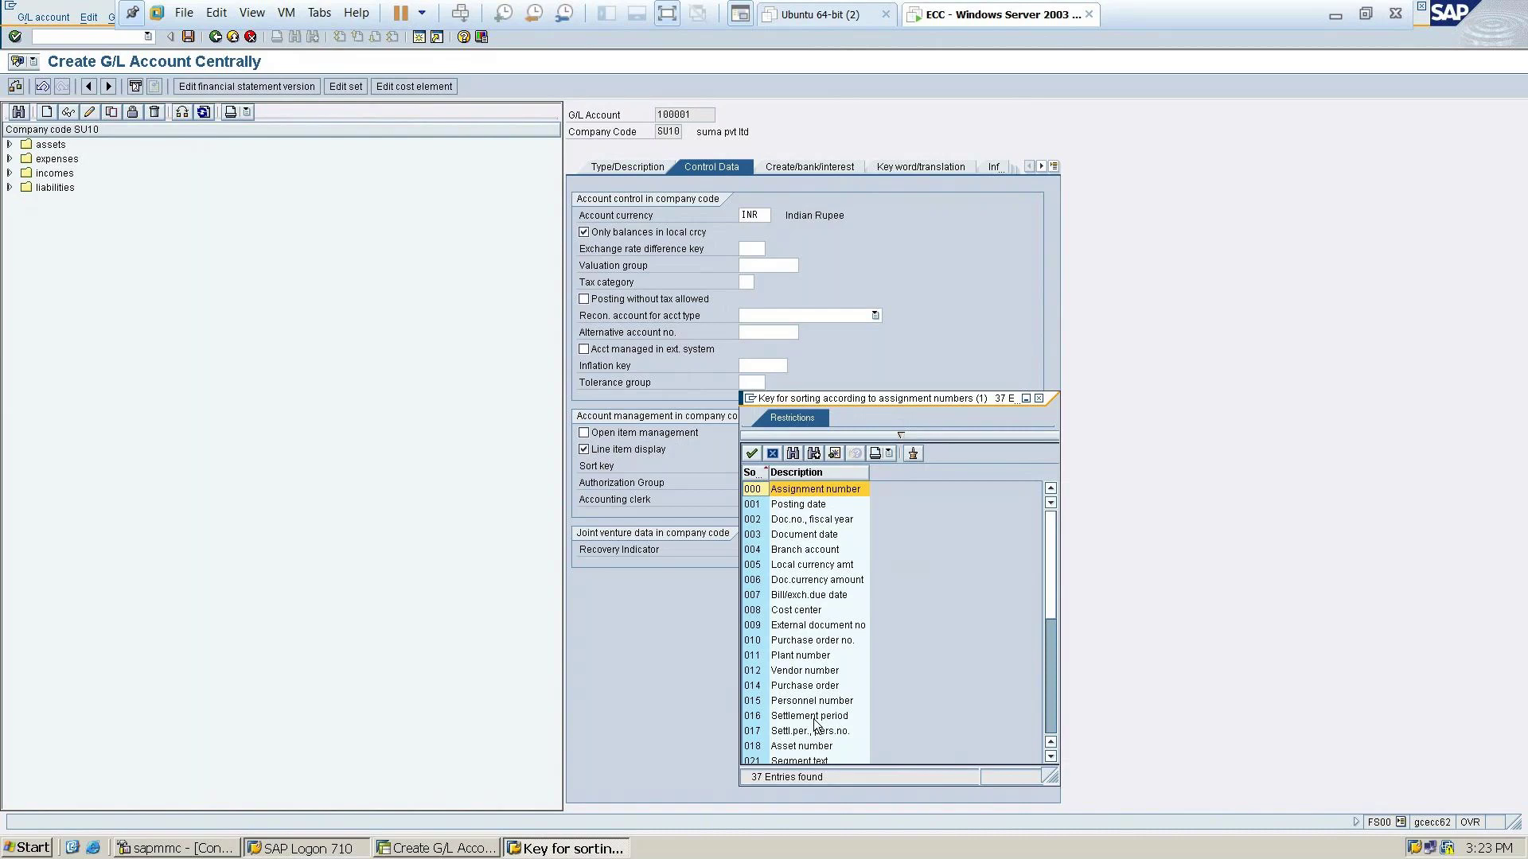
click(769, 524)
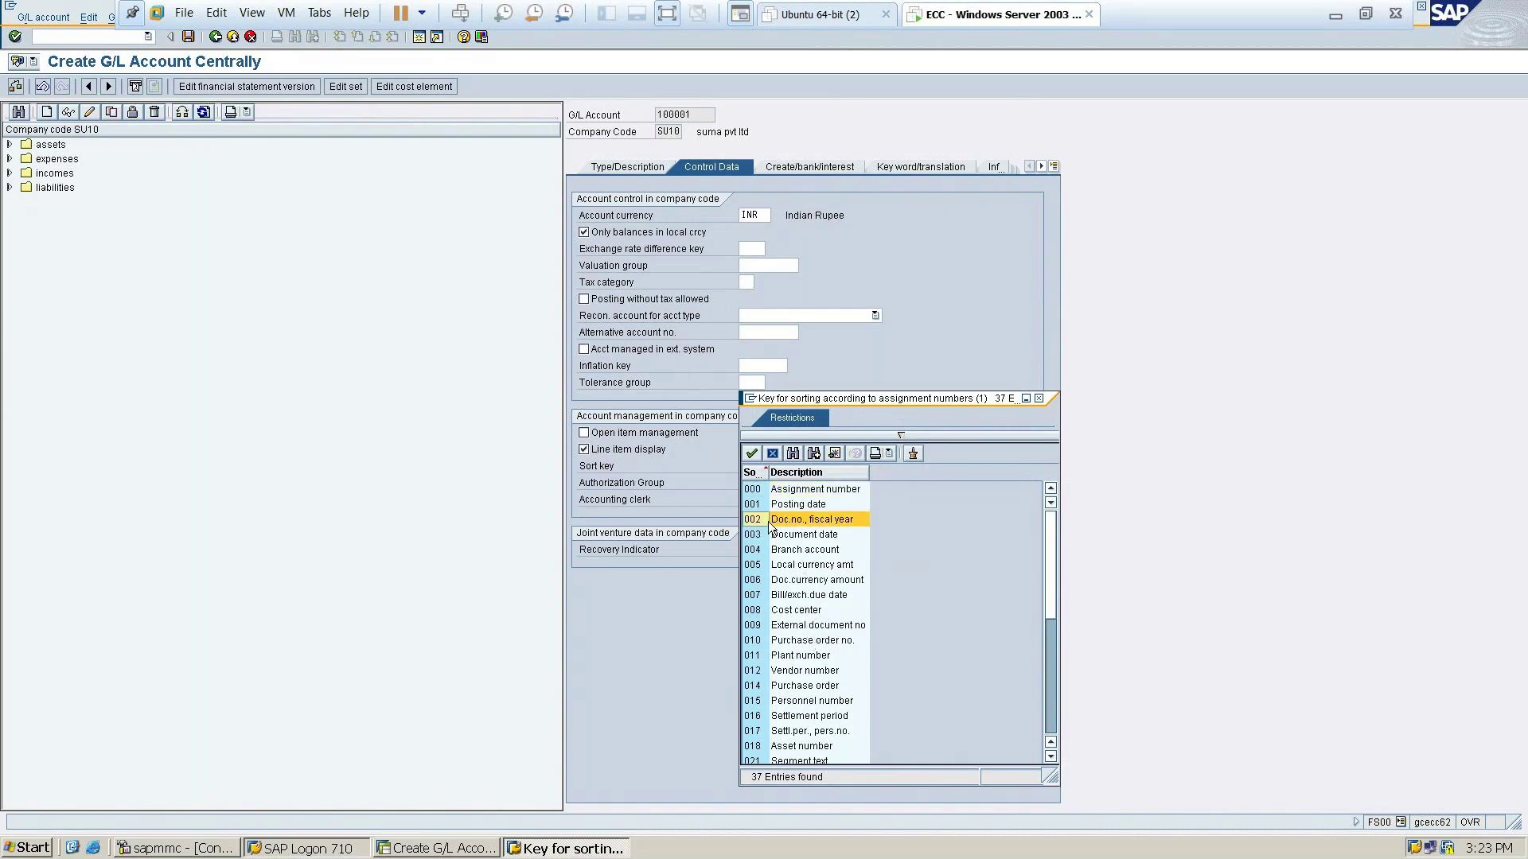
double_click(770, 525)
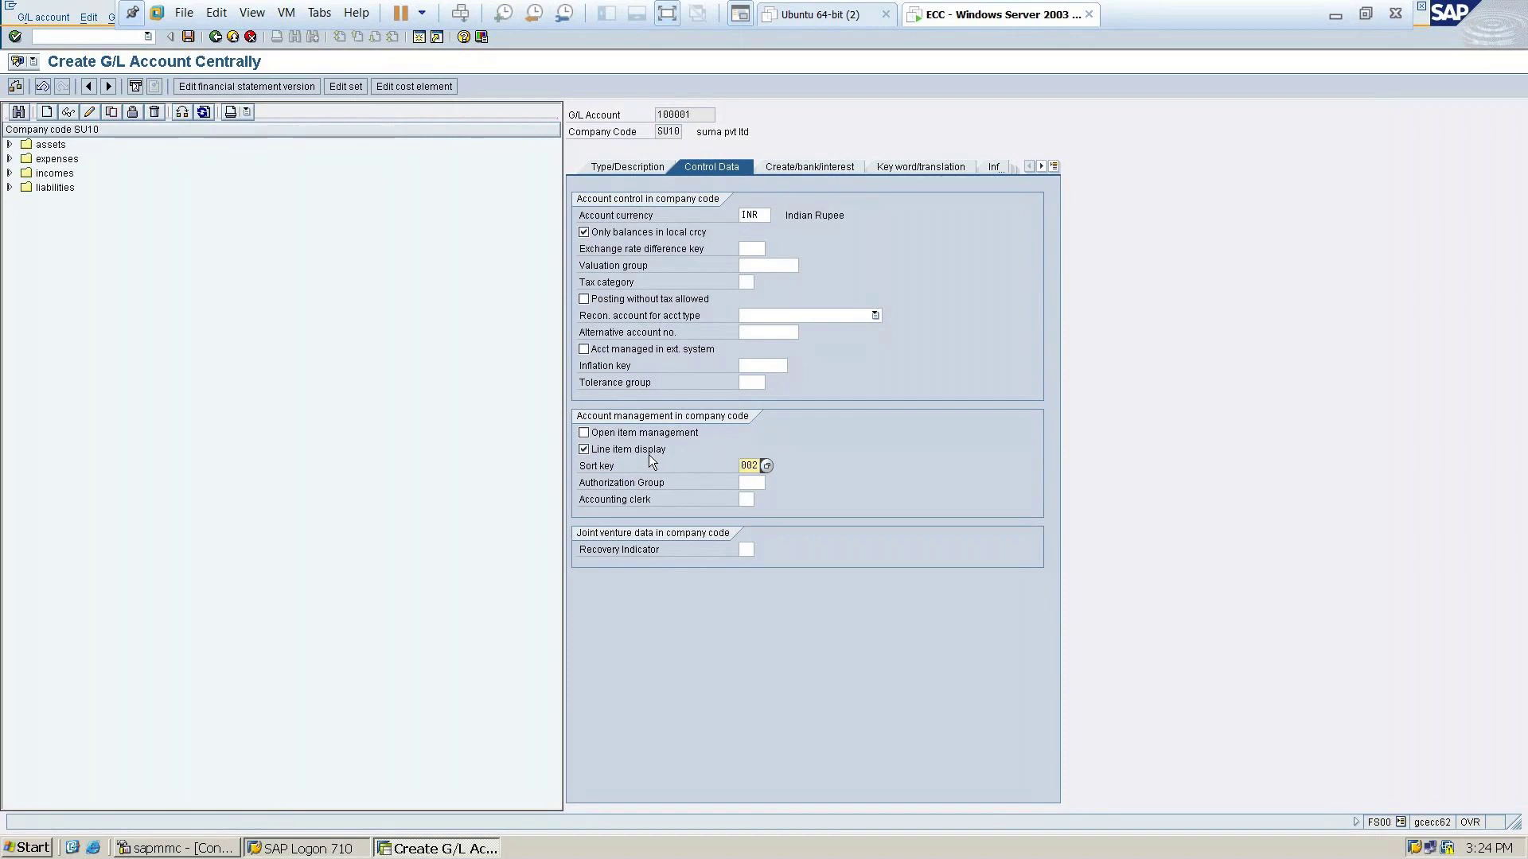
Turn the option for only balances in local currency off and on again
click(594, 237)
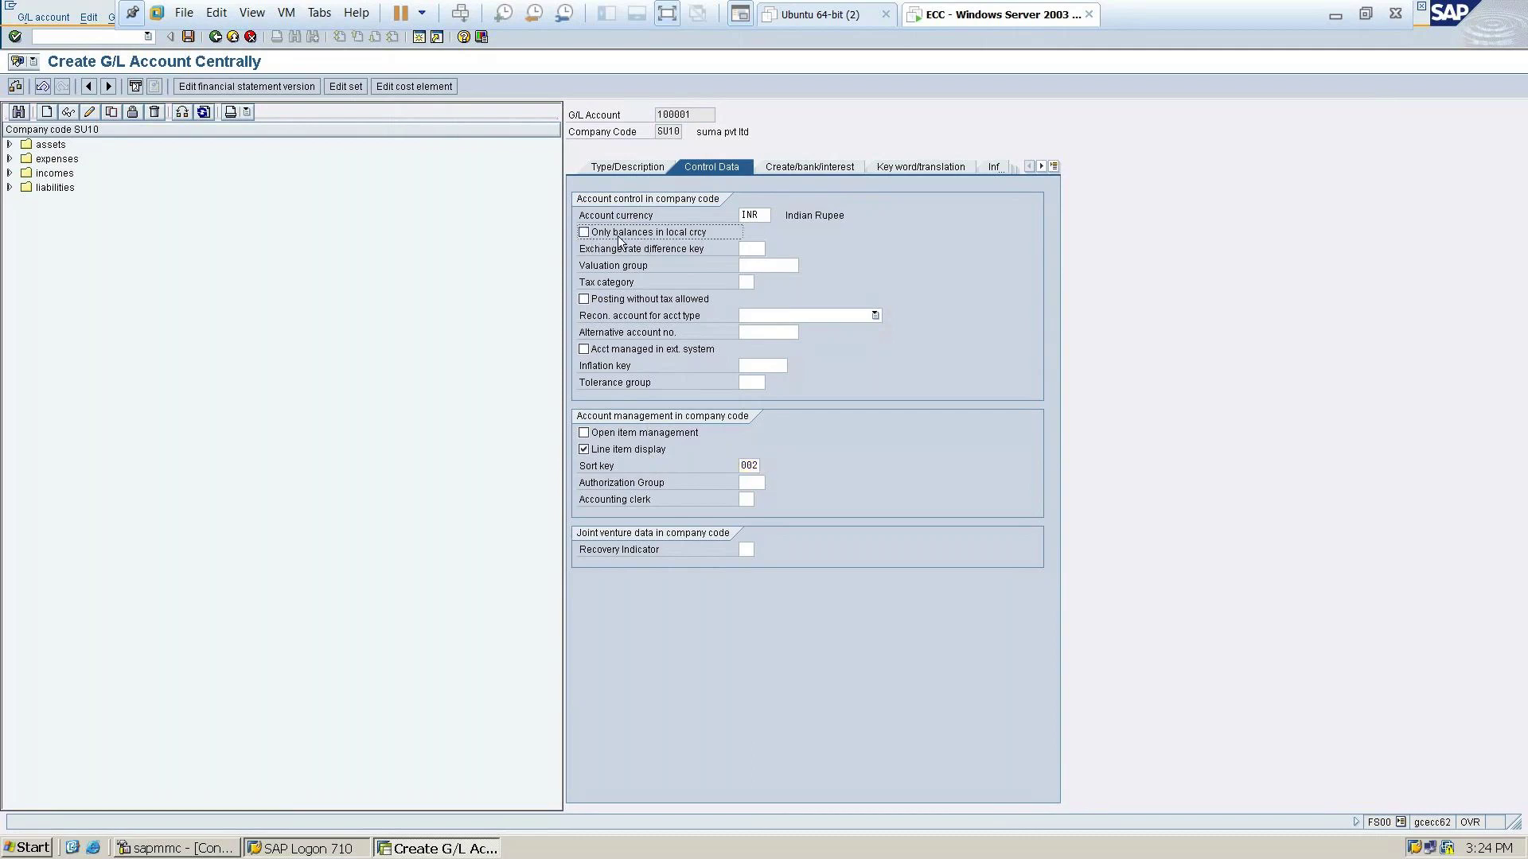
click(619, 235)
click(602, 232)
Look through the available sort keys and select 002 (Doc.no., fiscal year) for the account
click(756, 466)
click(769, 467)
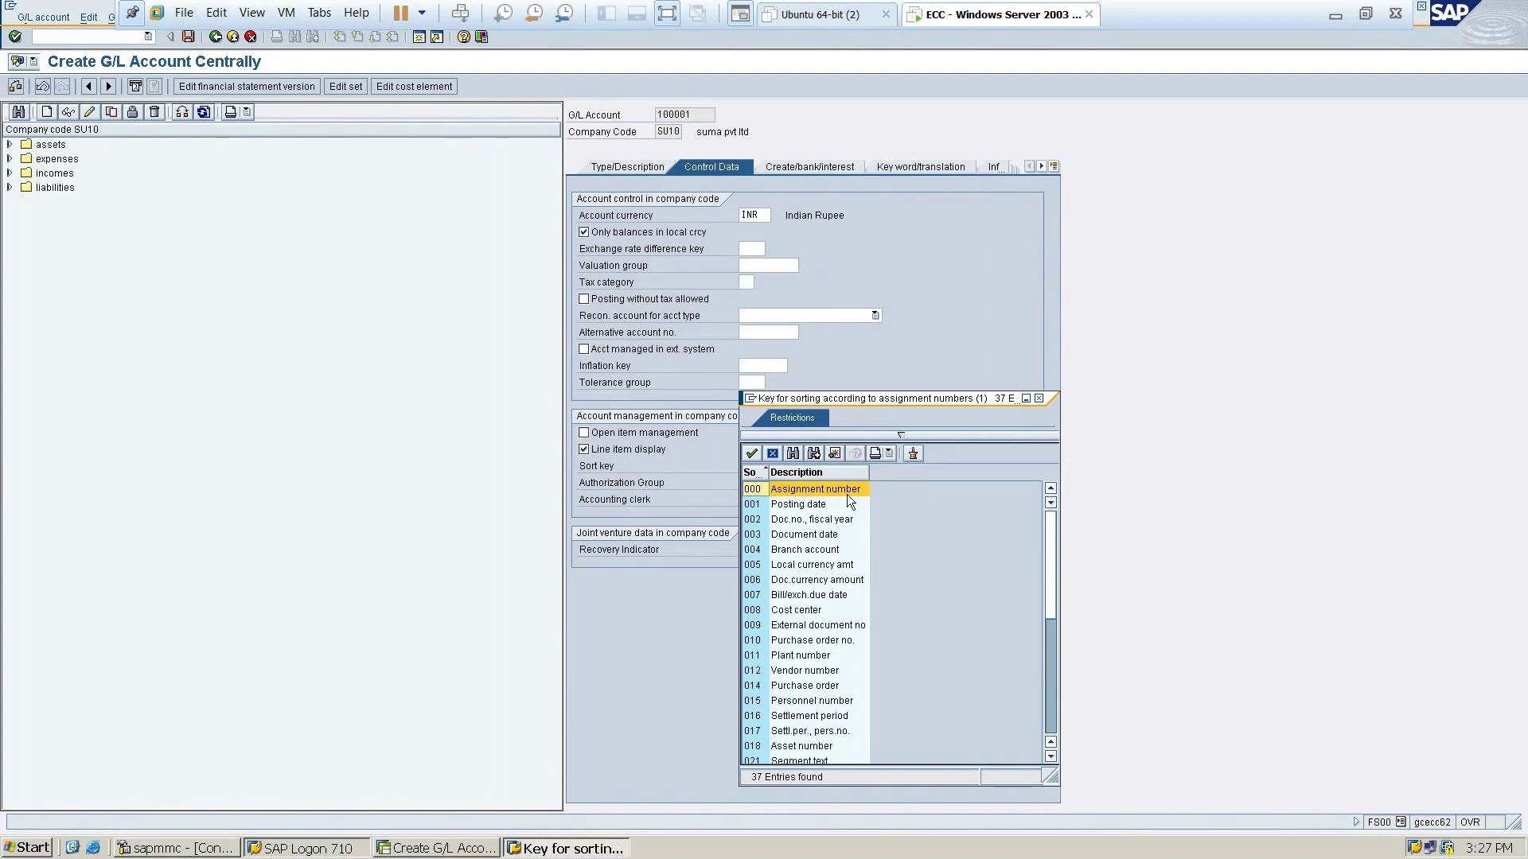
click(817, 506)
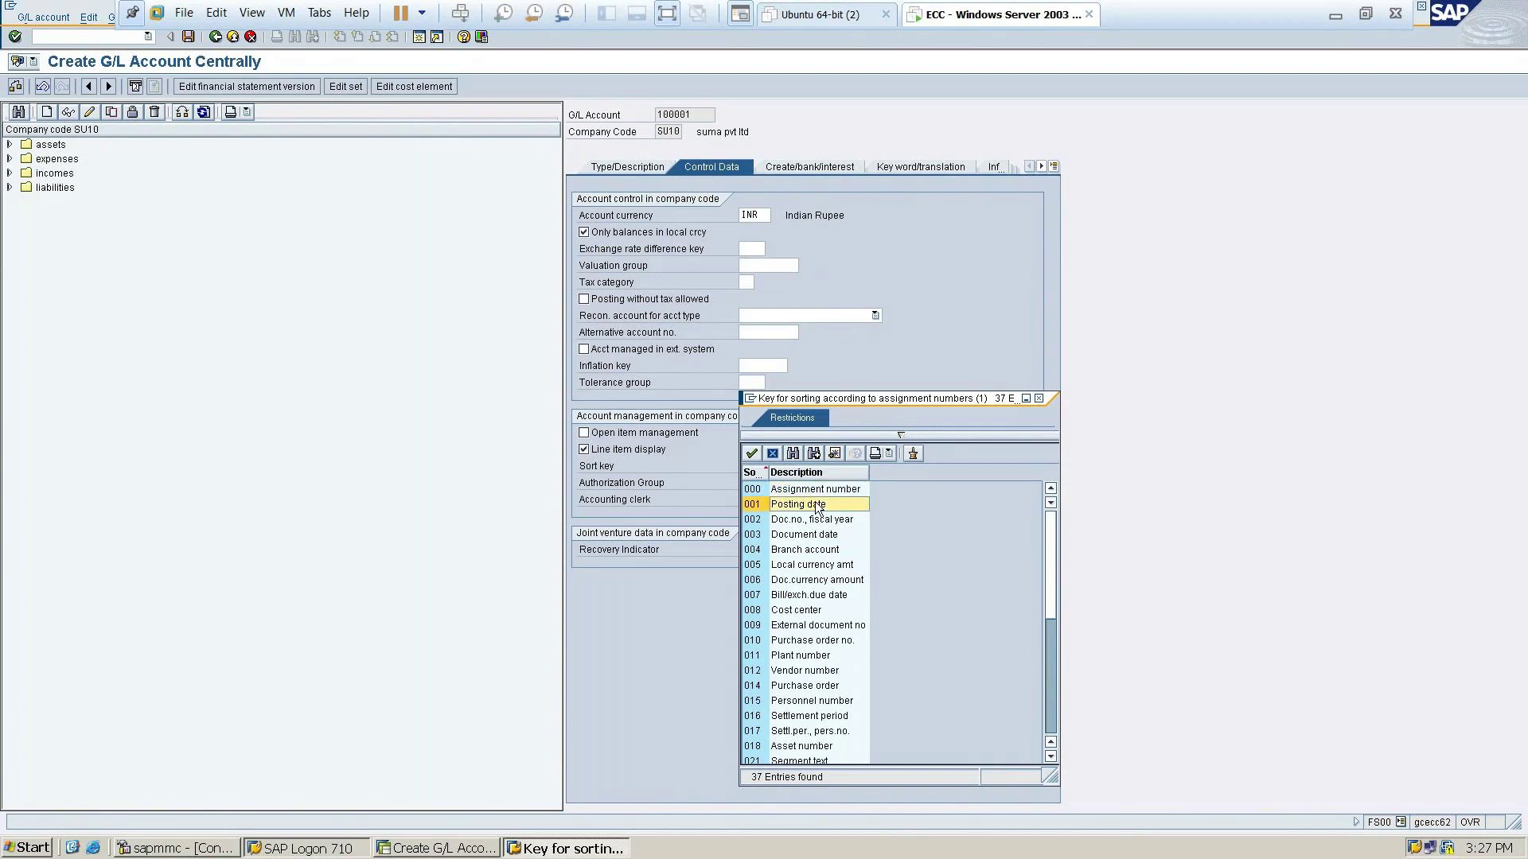
click(805, 520)
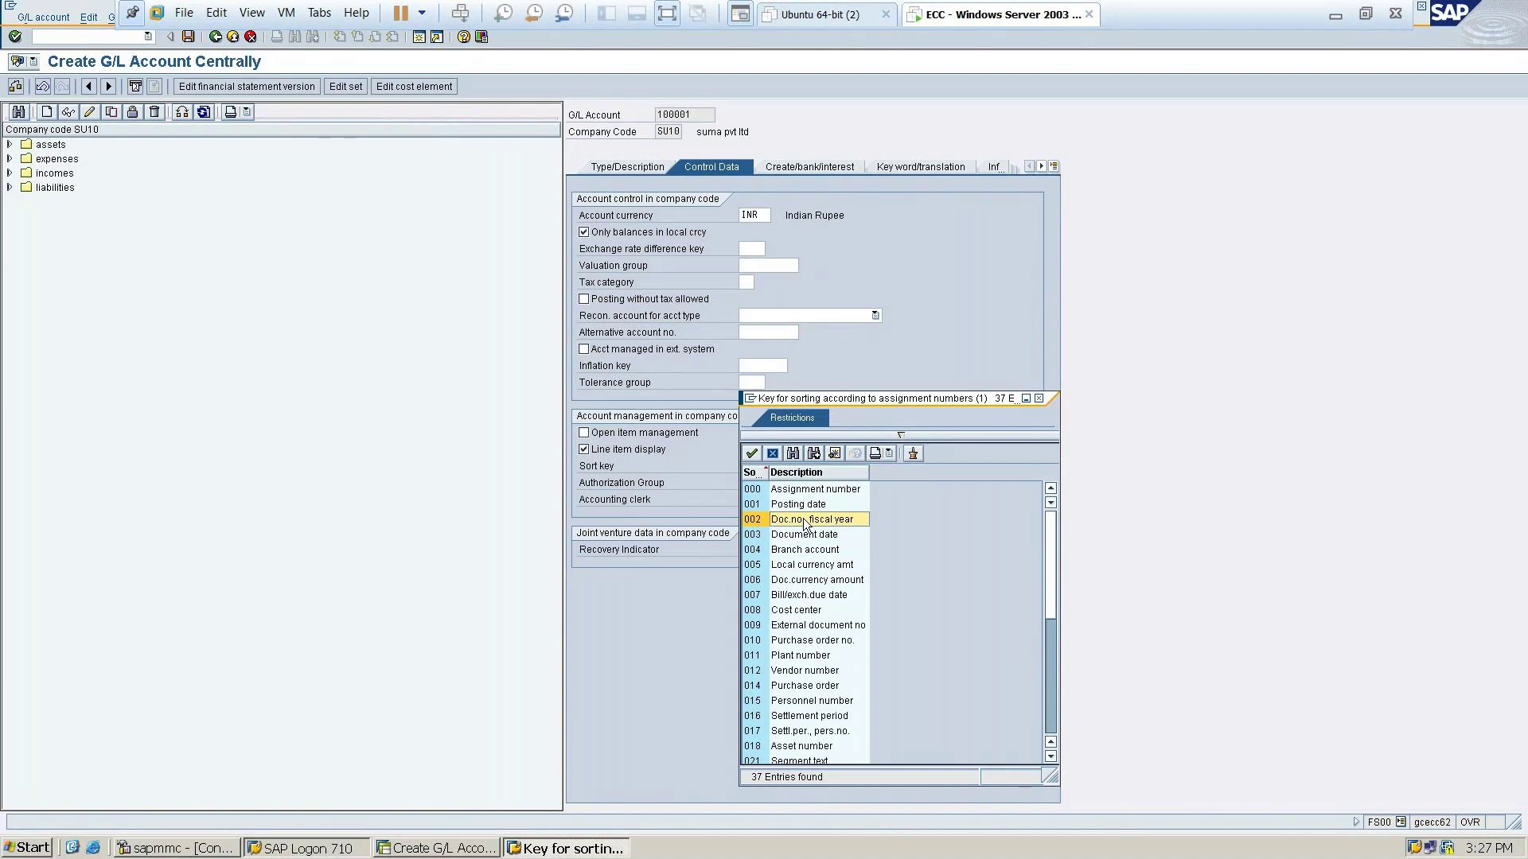
click(809, 537)
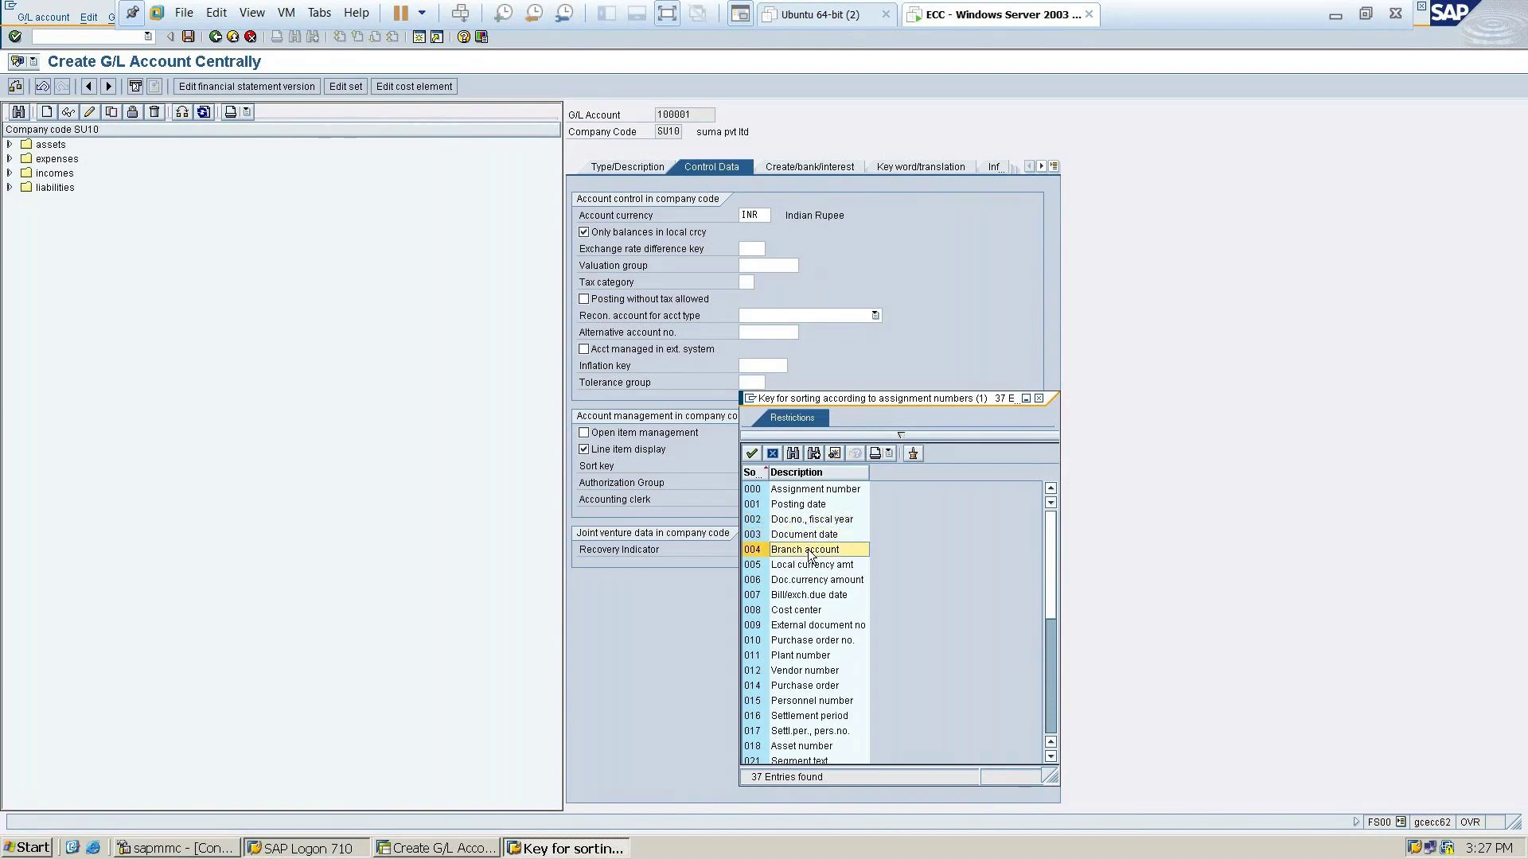
click(808, 566)
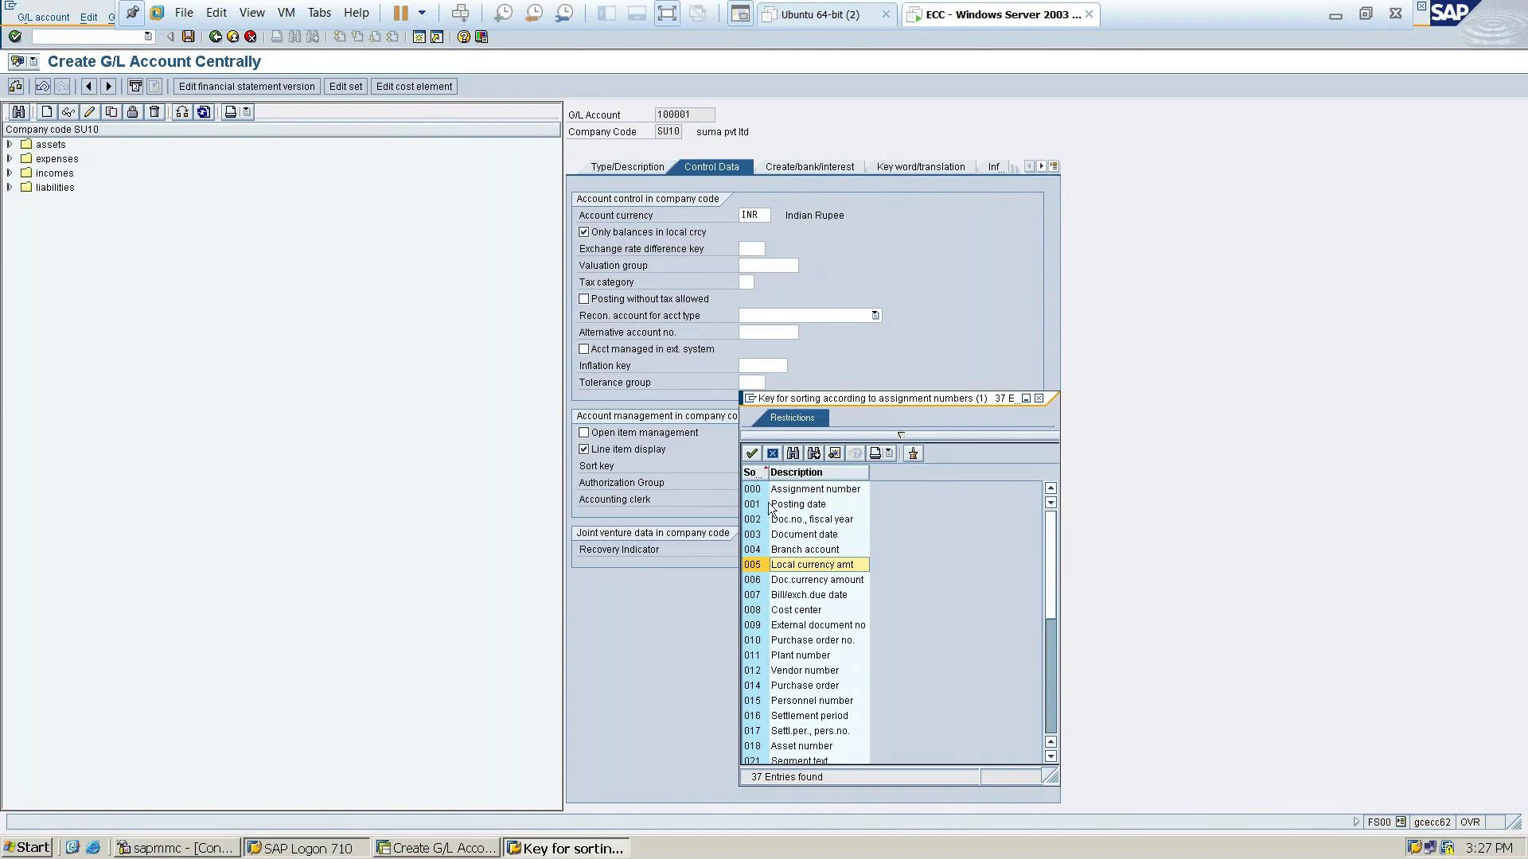
click(806, 521)
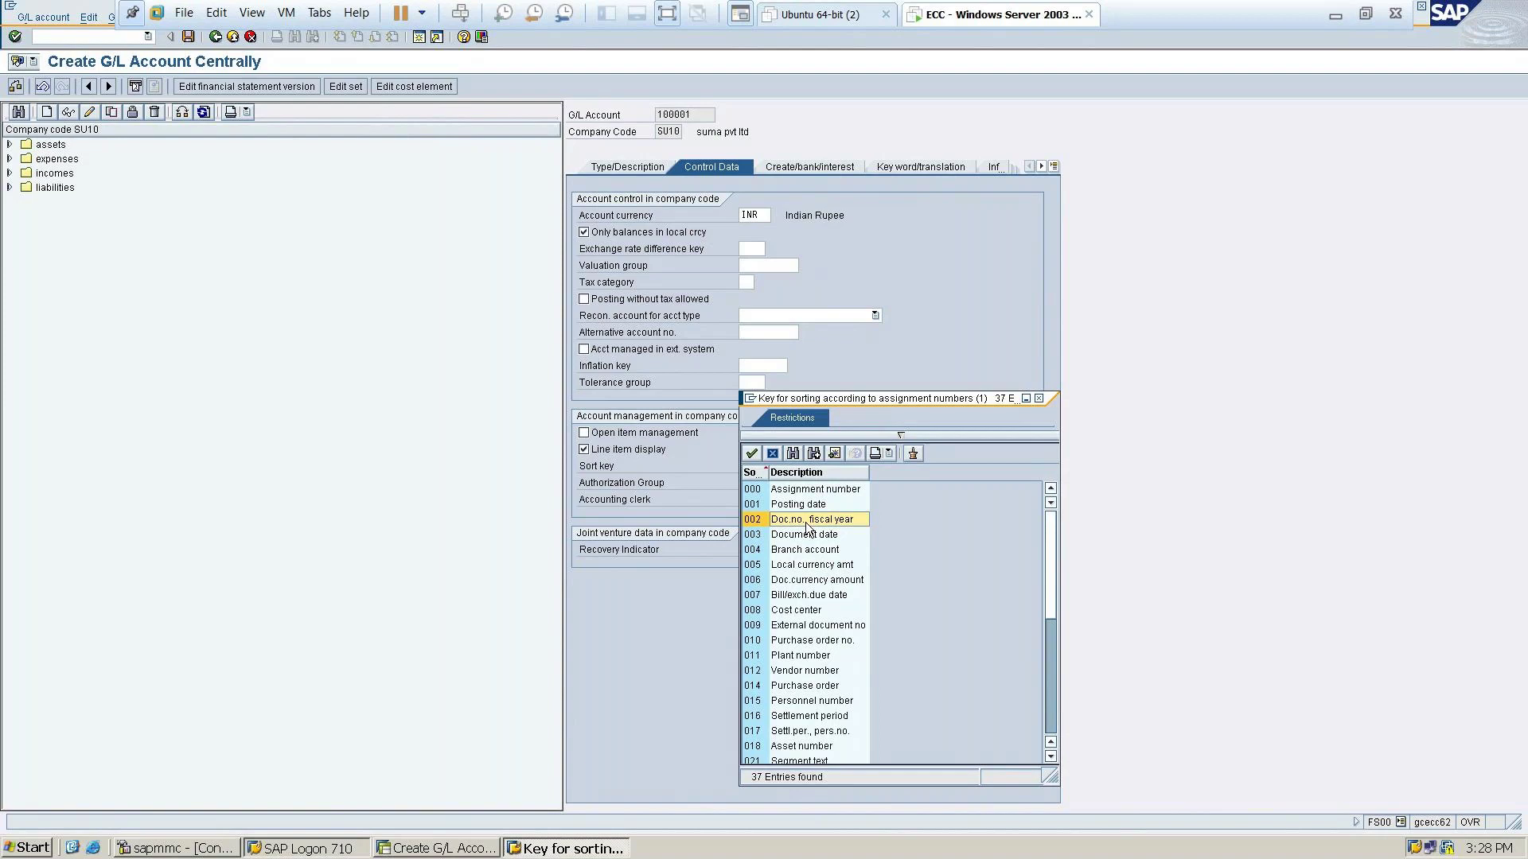
click(797, 539)
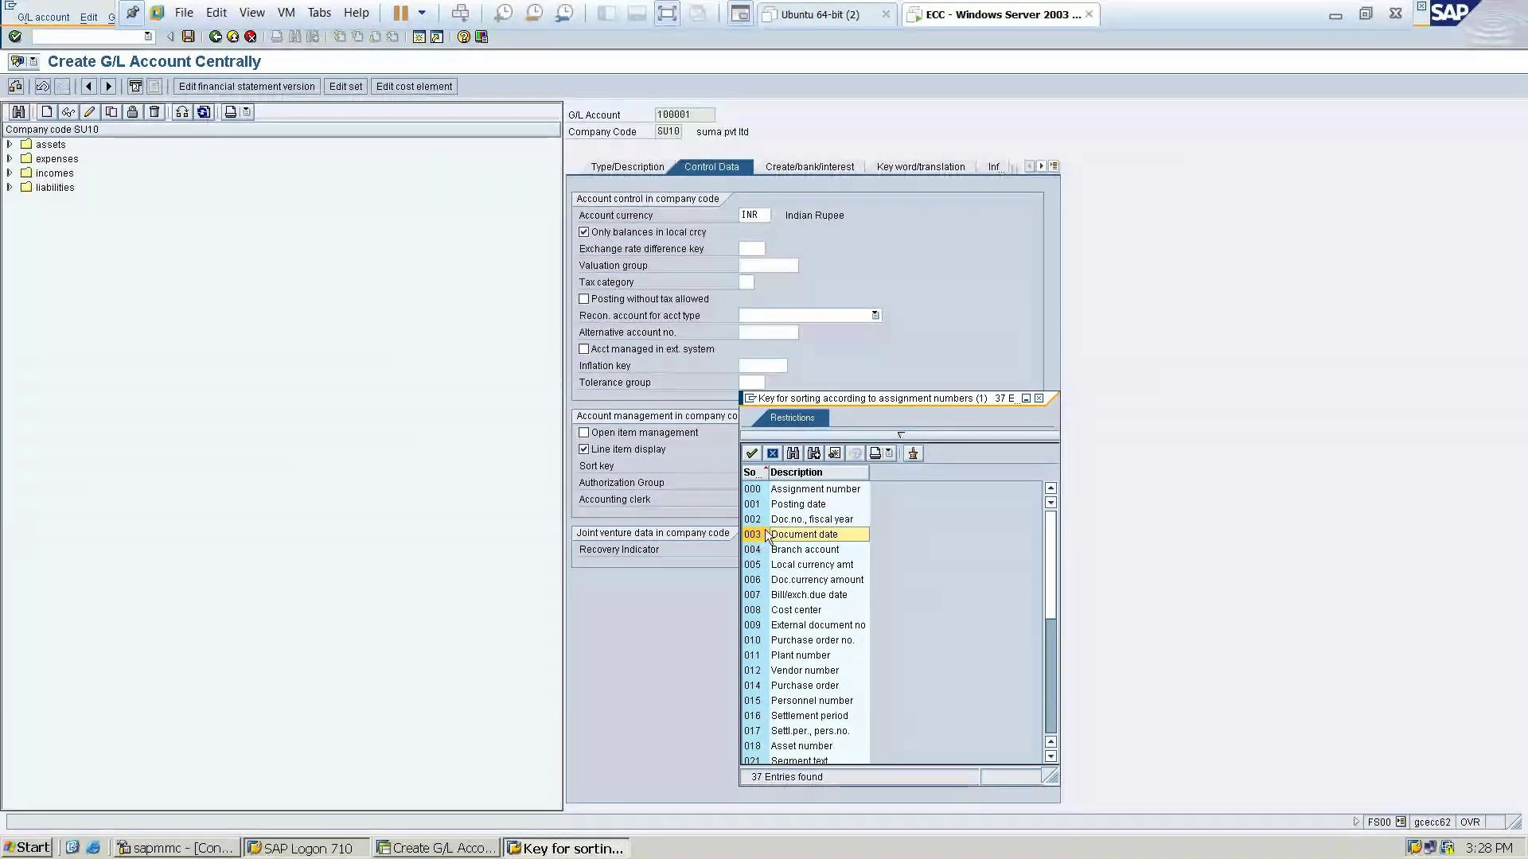
key(Up)
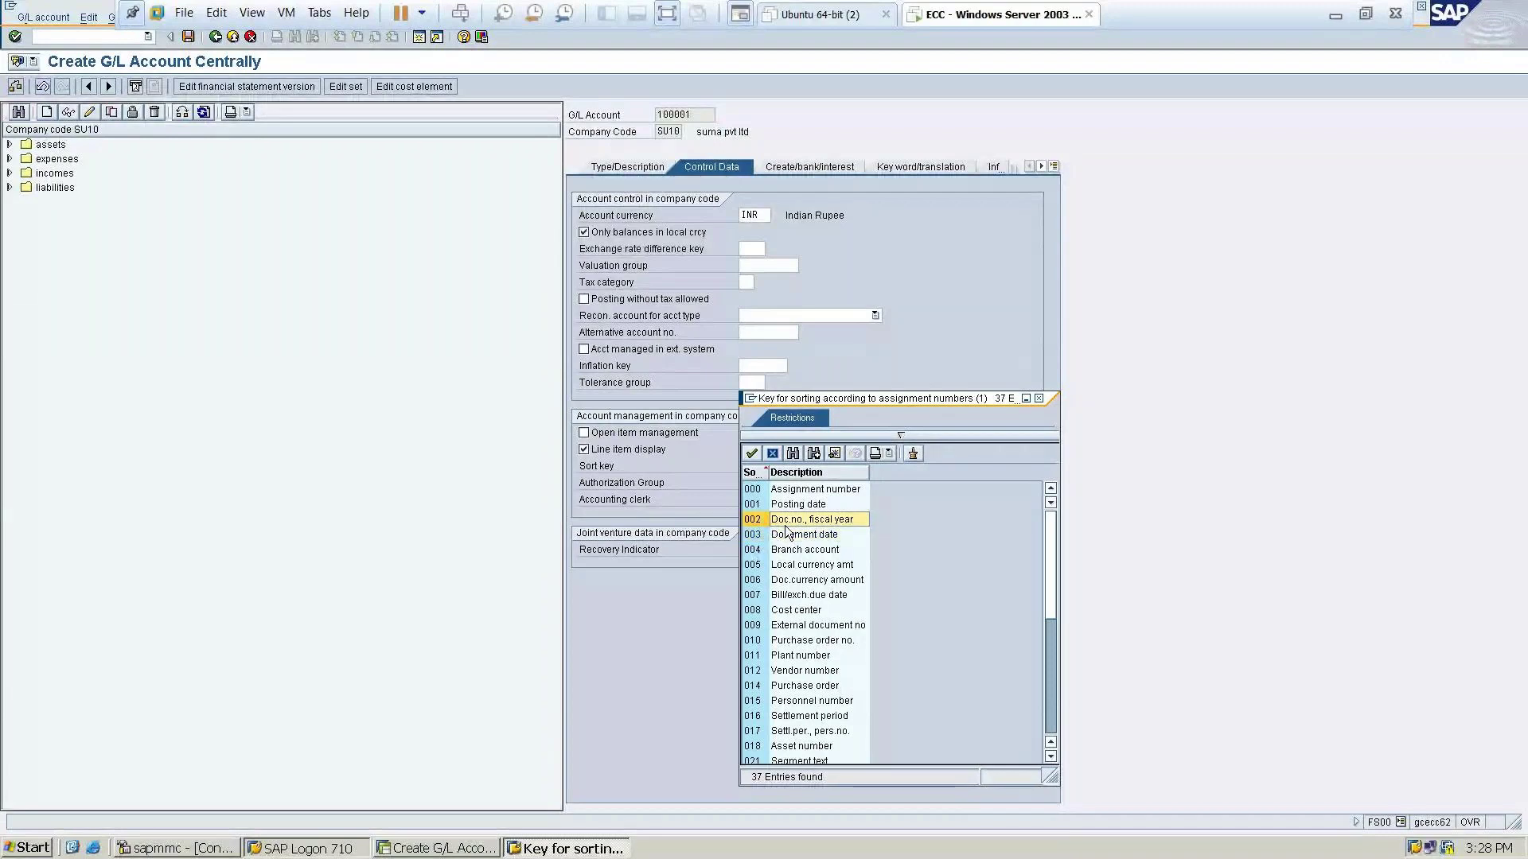
key(Return)
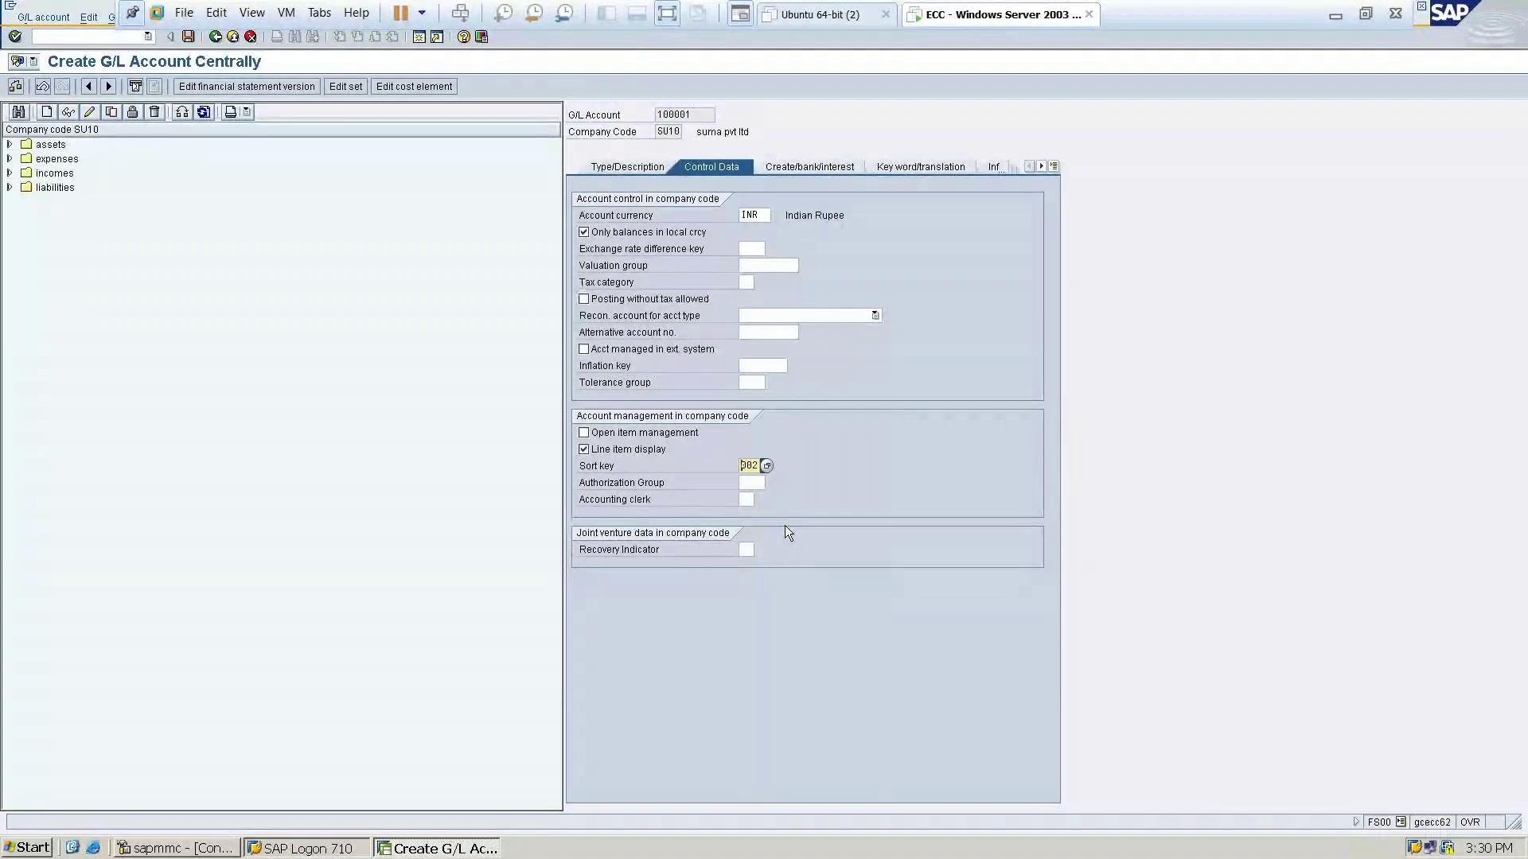
click(1337, 14)
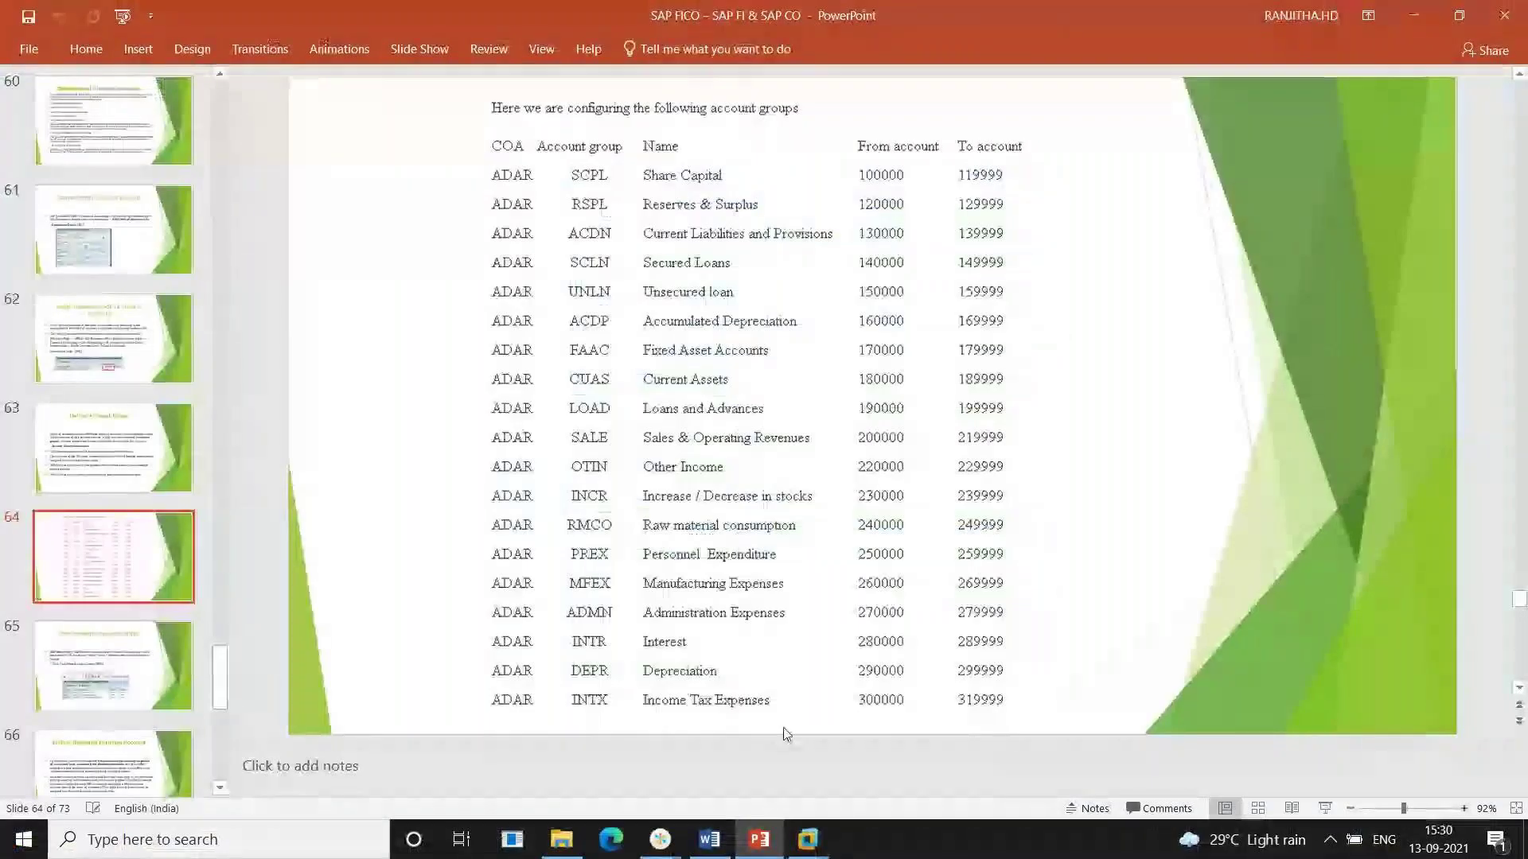
mouse_move(660, 840)
click(789, 752)
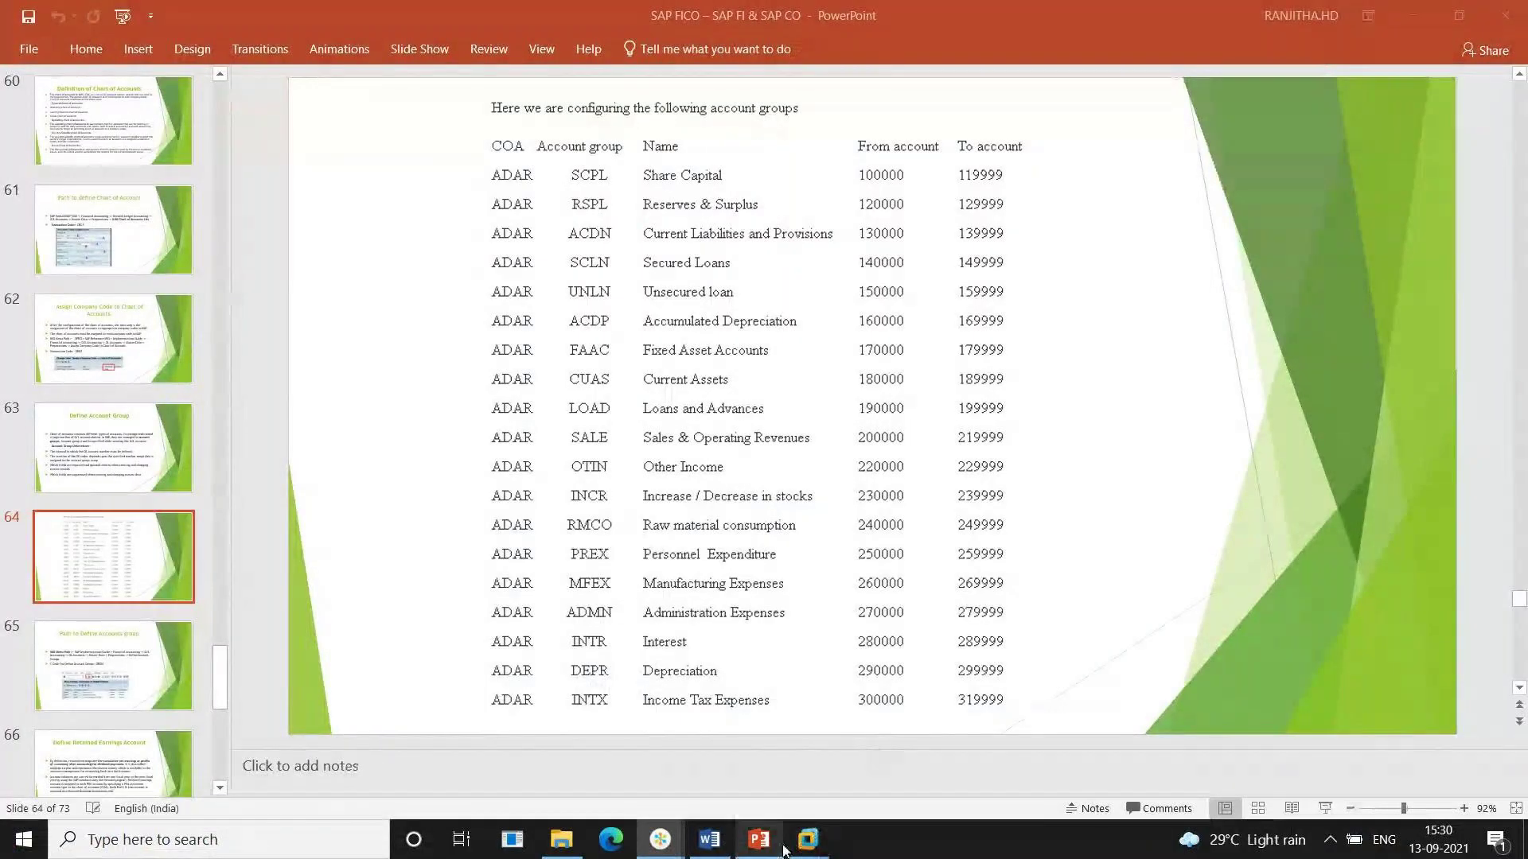
mouse_move(807, 839)
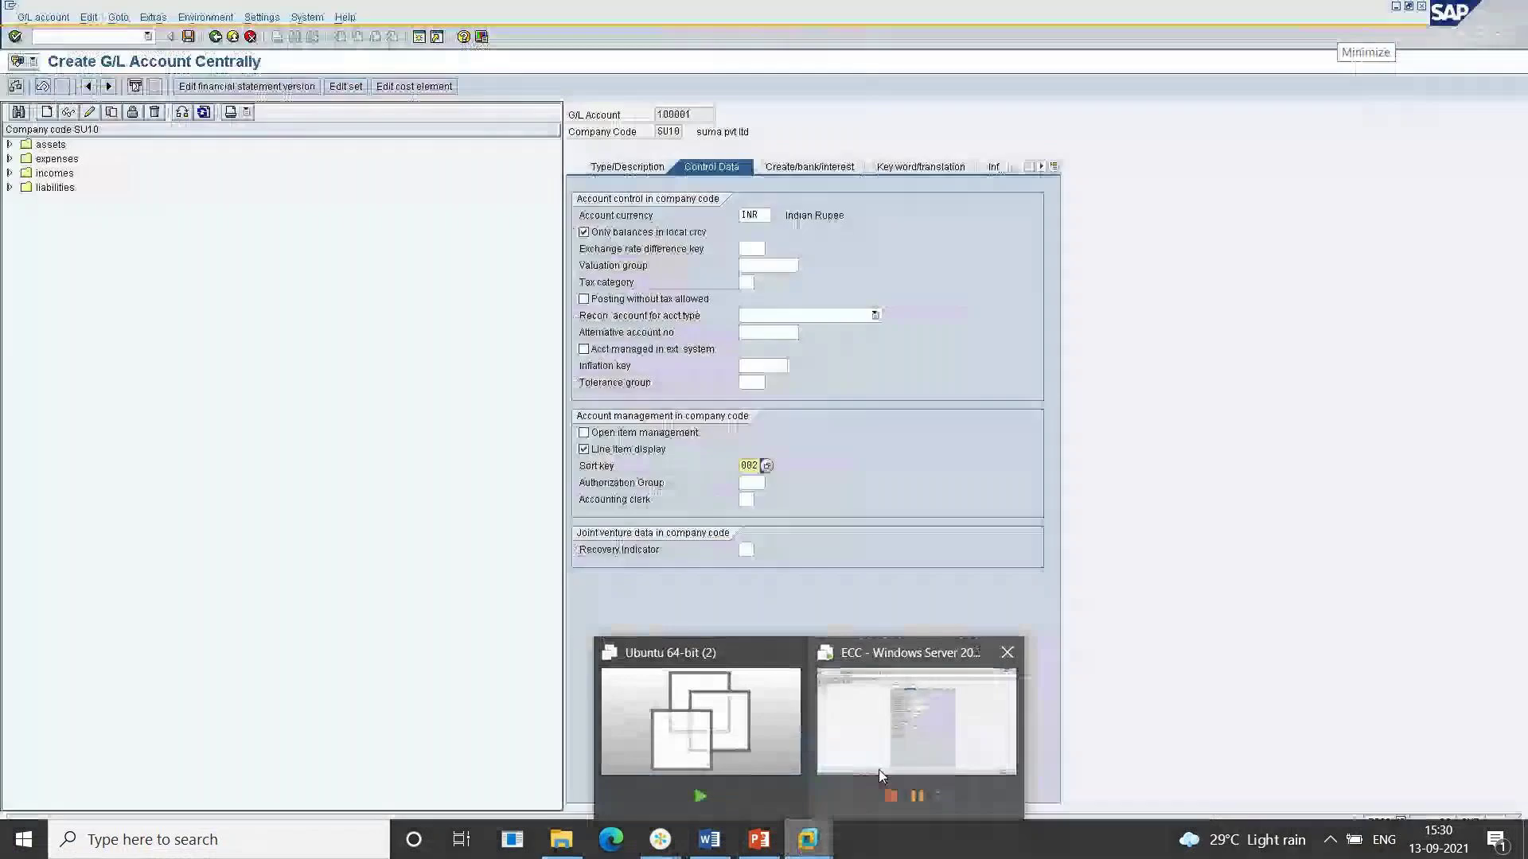
click(878, 770)
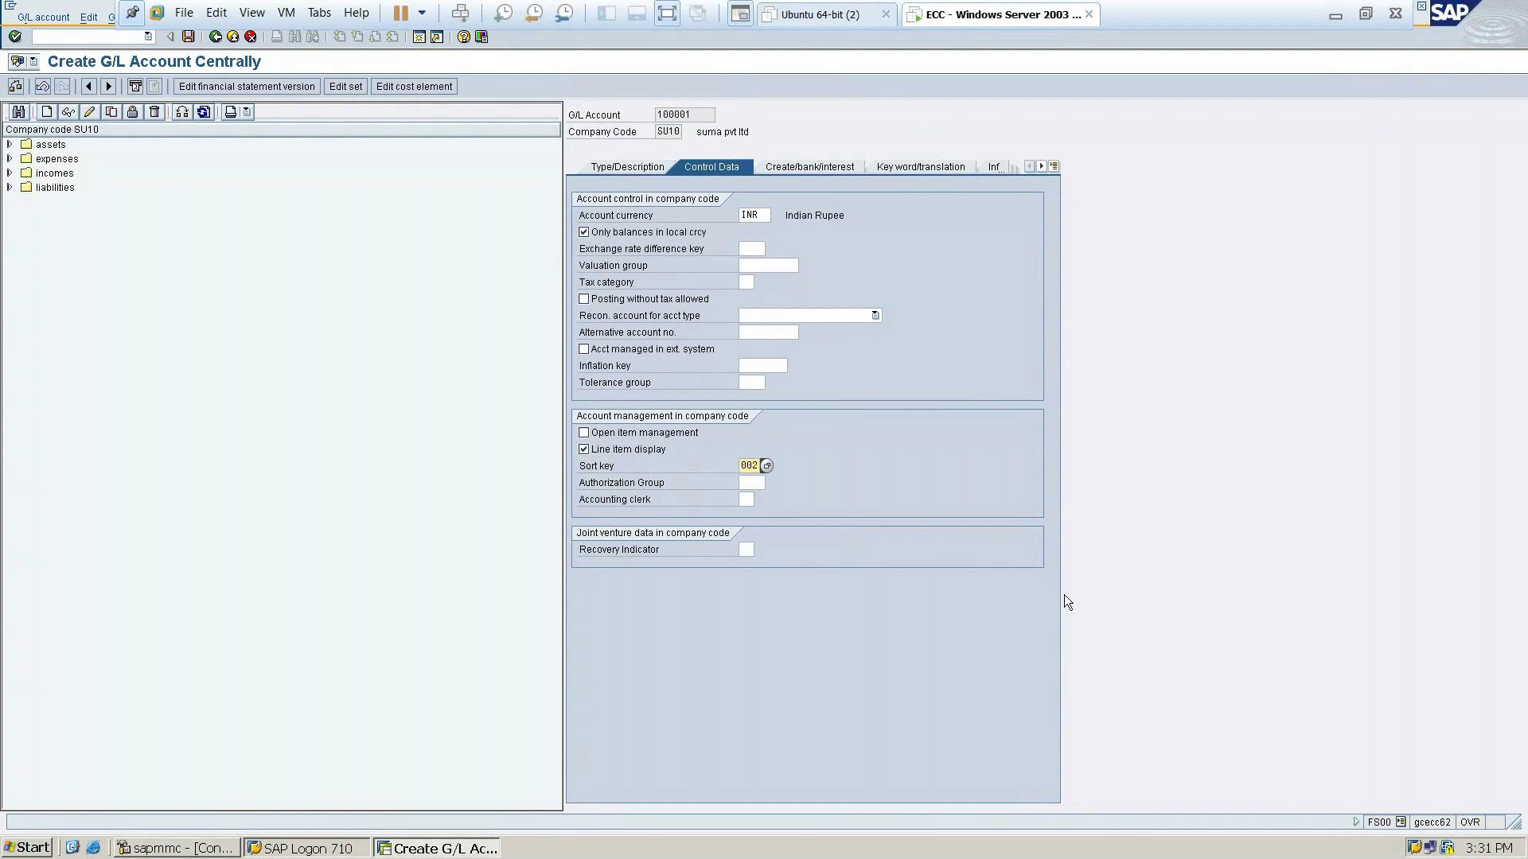
Assign field status group G001 (General (with text, allocation)) to the account, save it and collapse the assets group
click(794, 164)
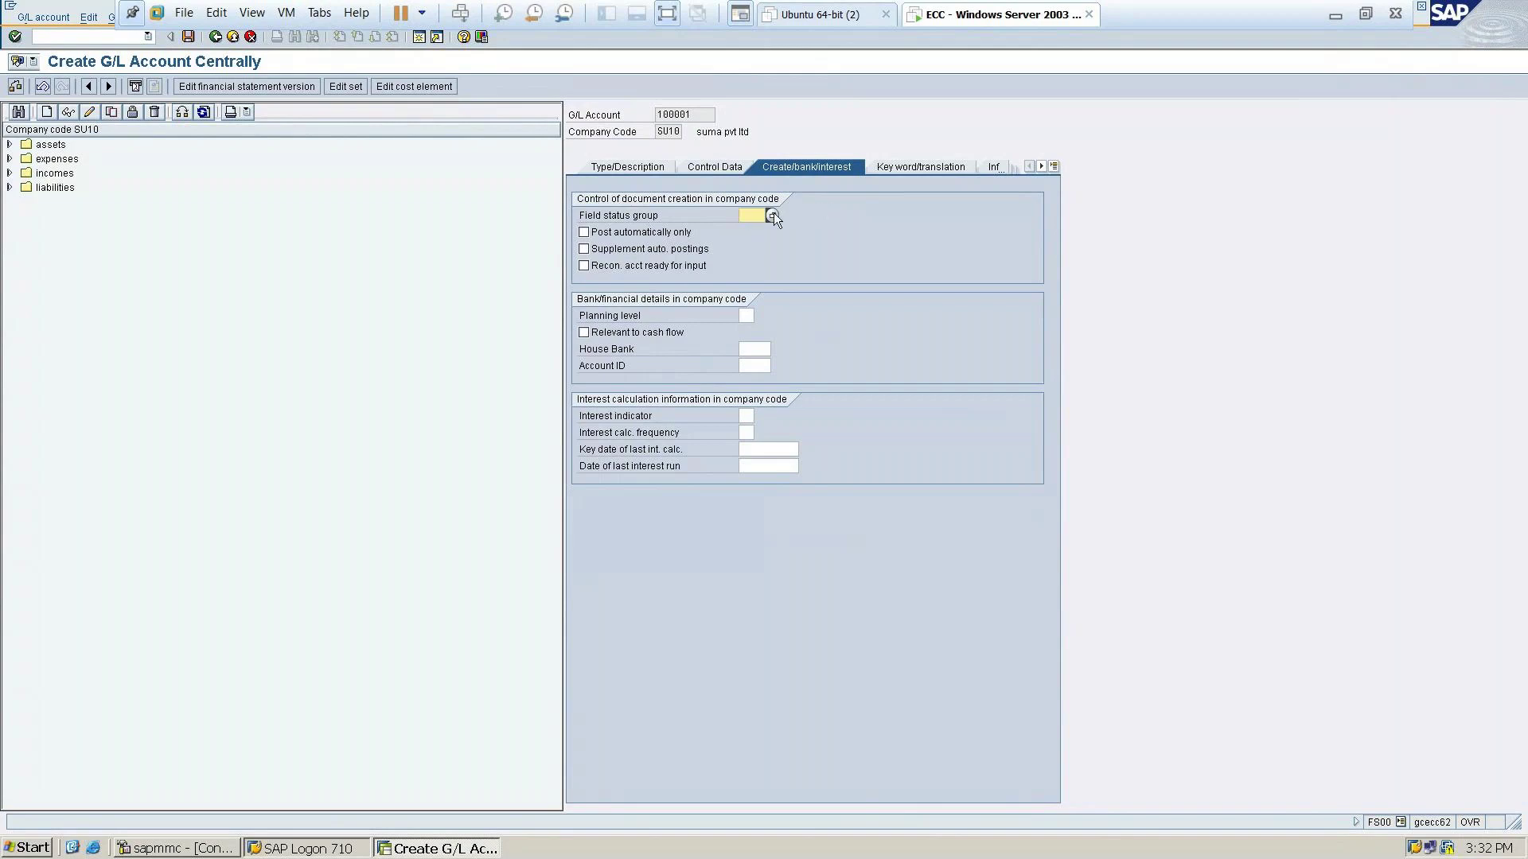
click(774, 217)
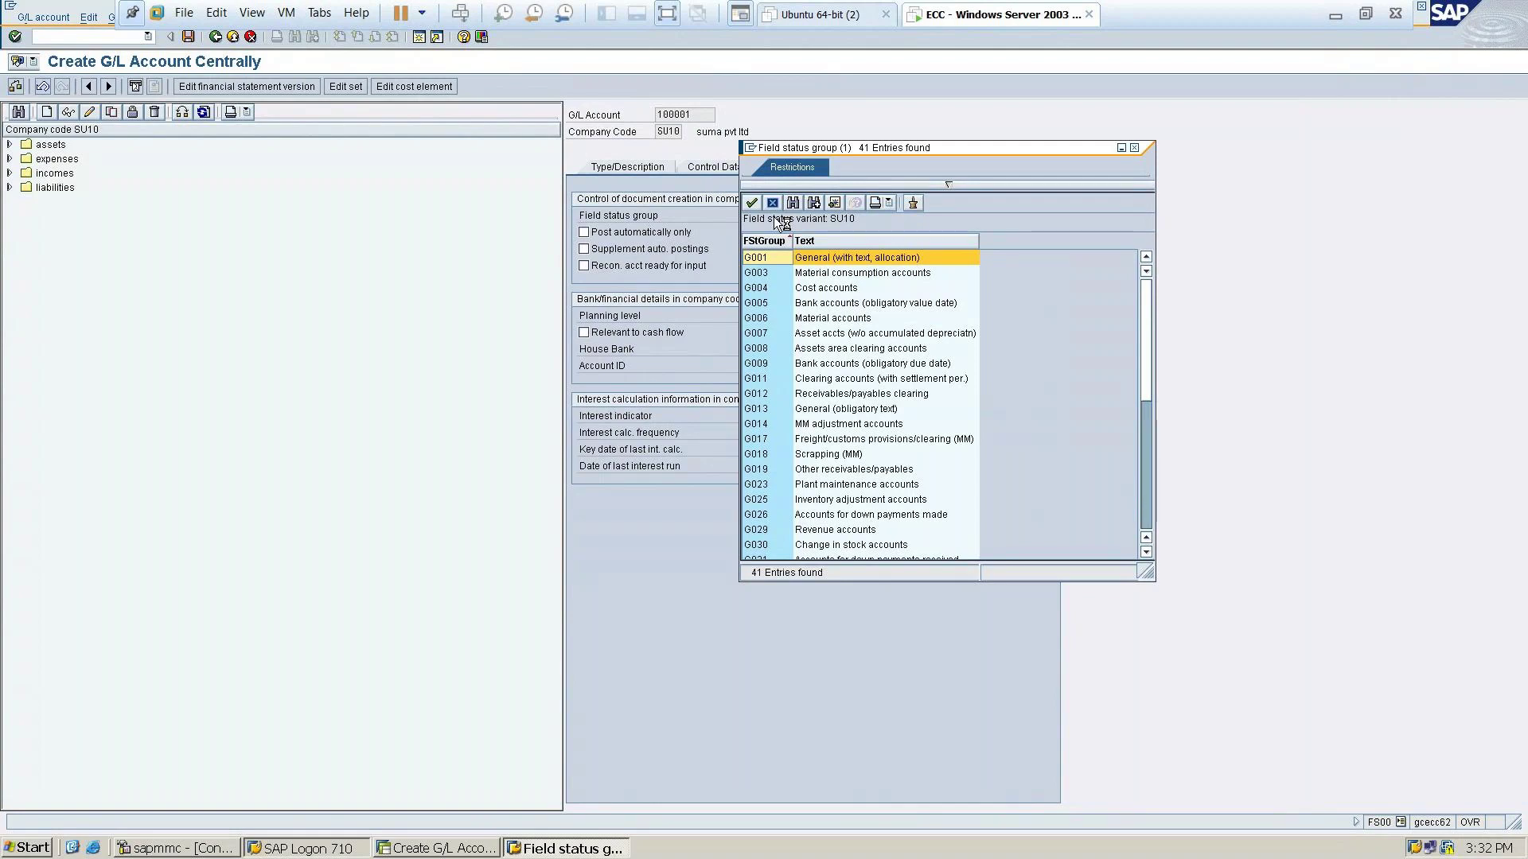
double_click(766, 257)
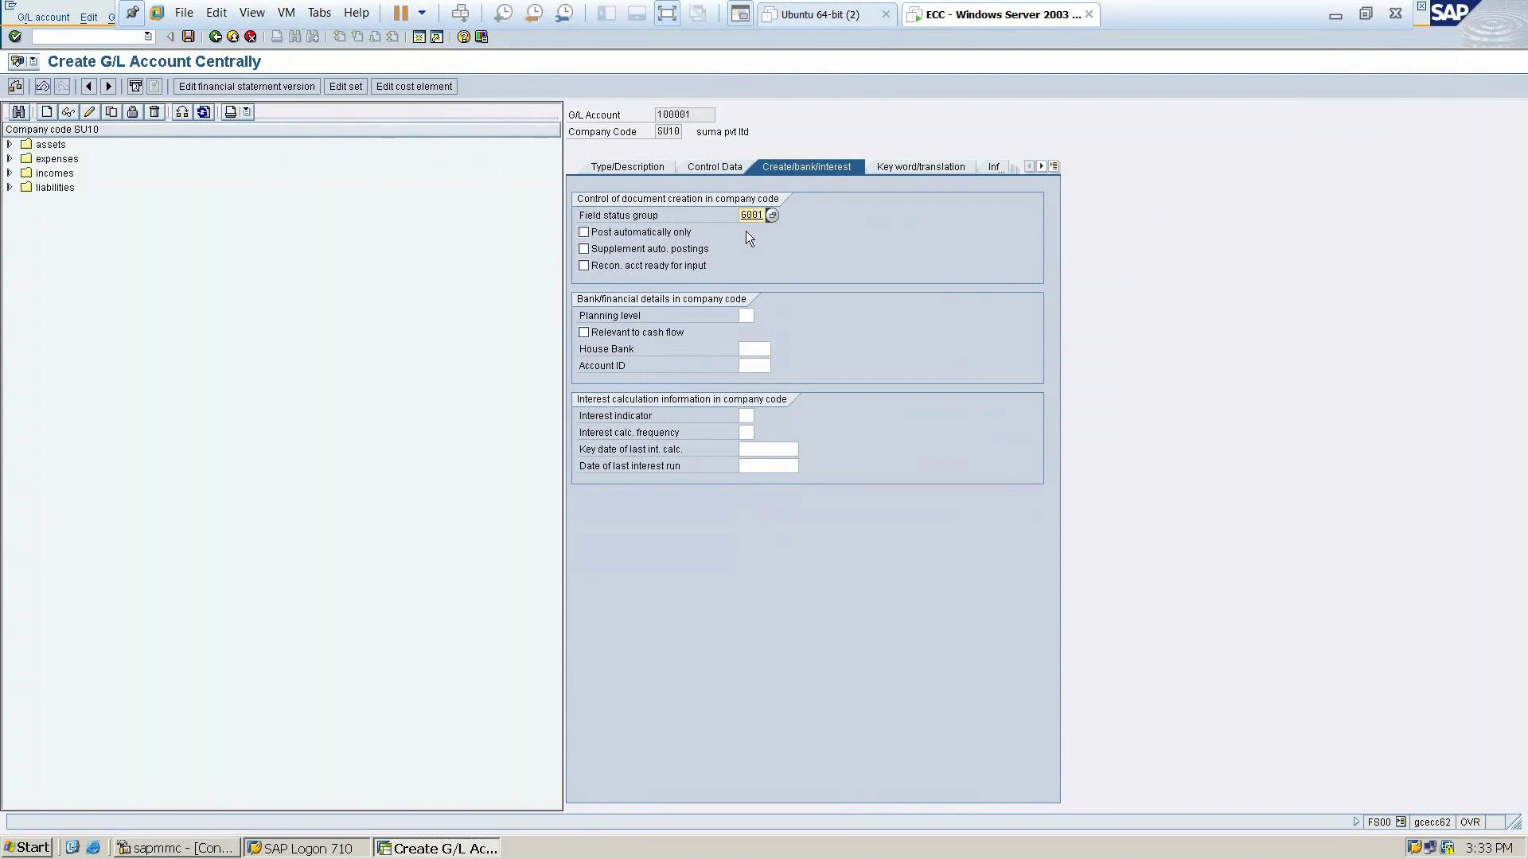
text(1)
key(Return)
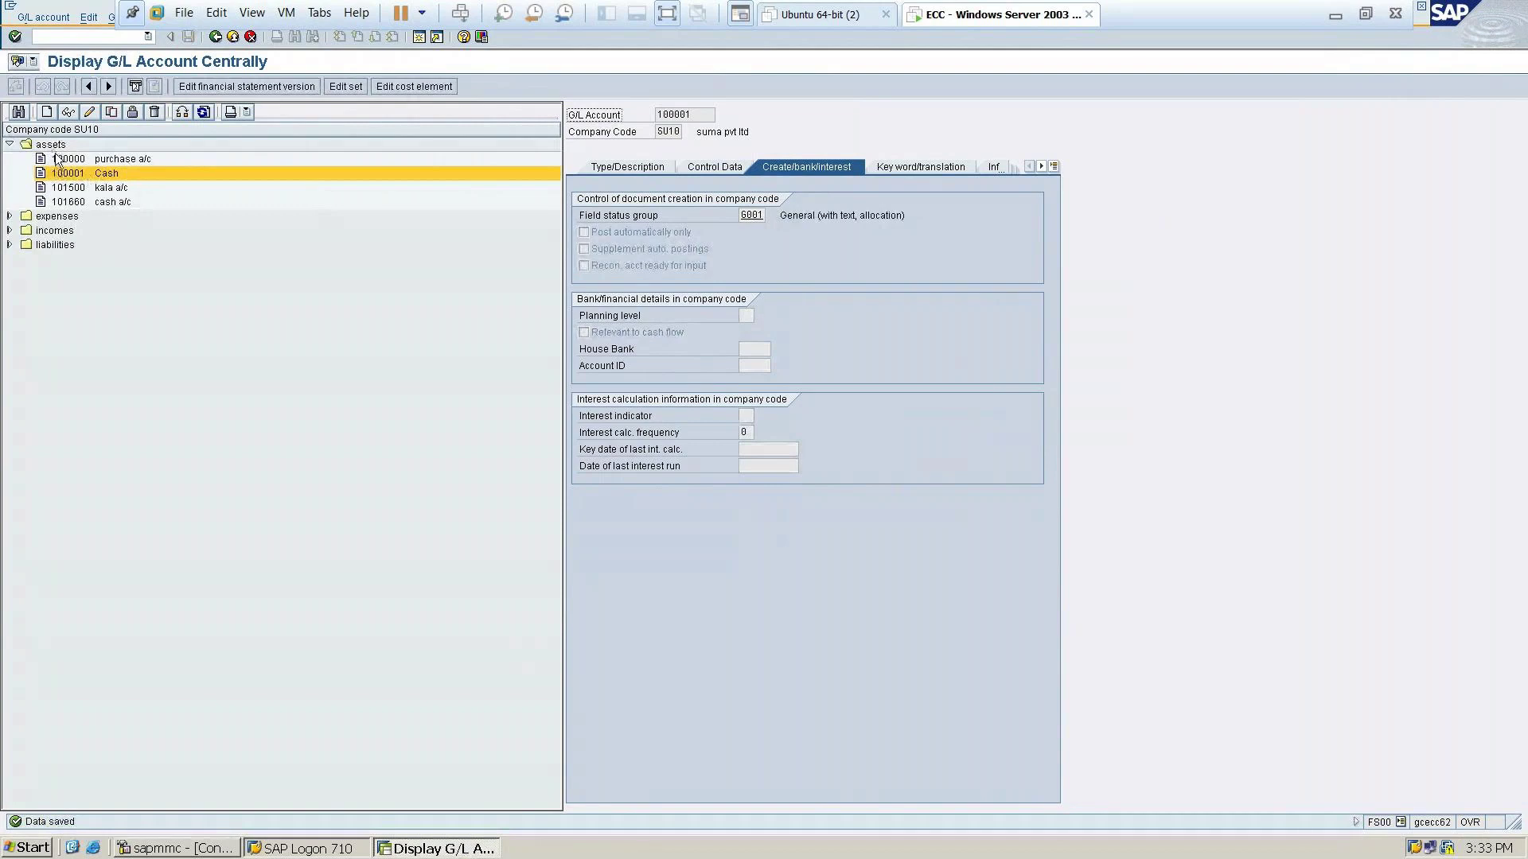
click(9, 144)
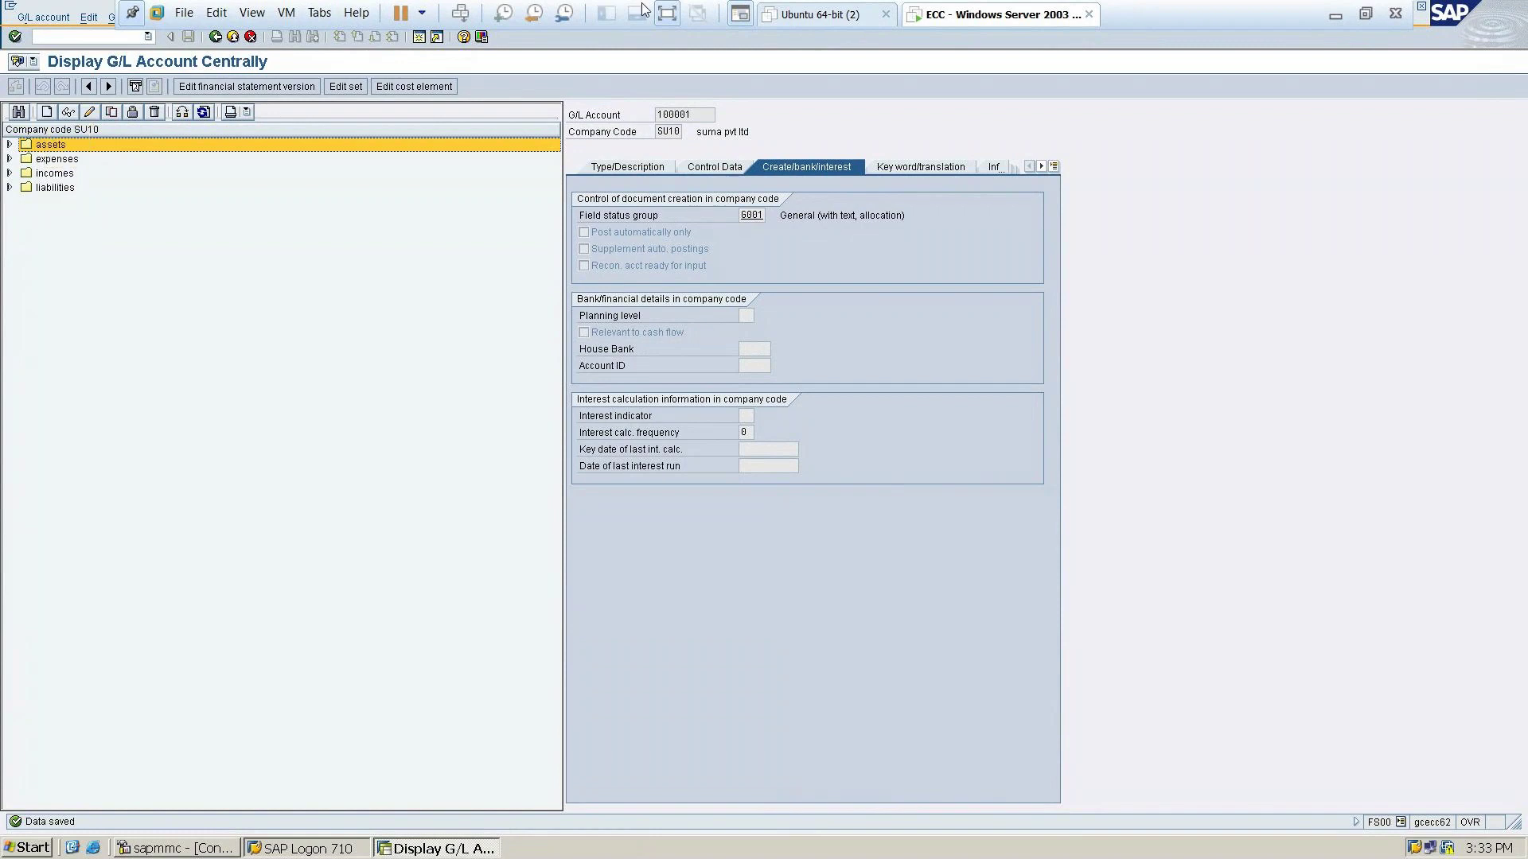
click(1335, 15)
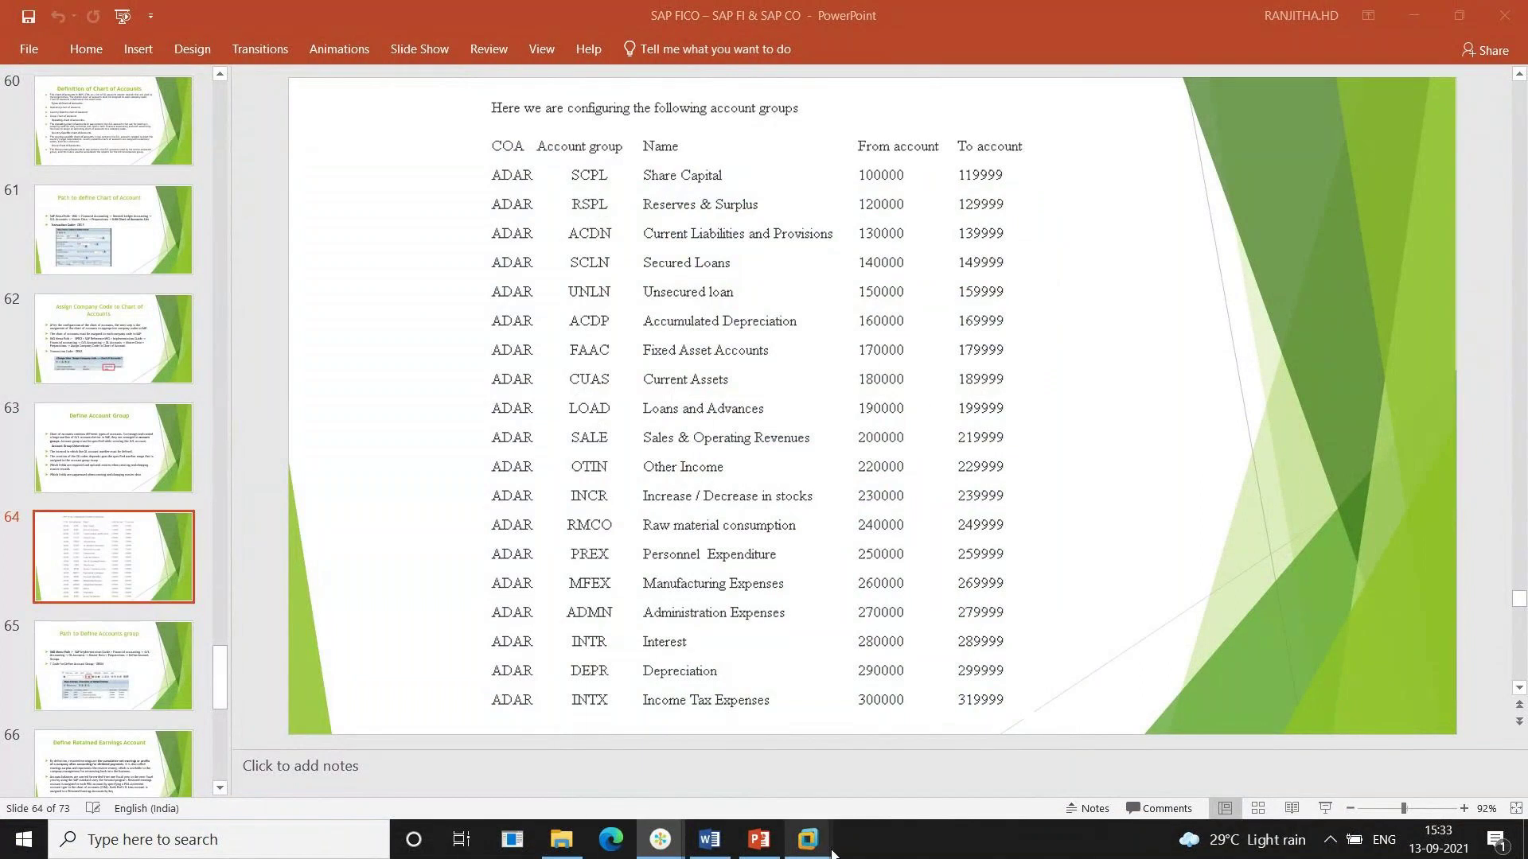
mouse_move(807, 839)
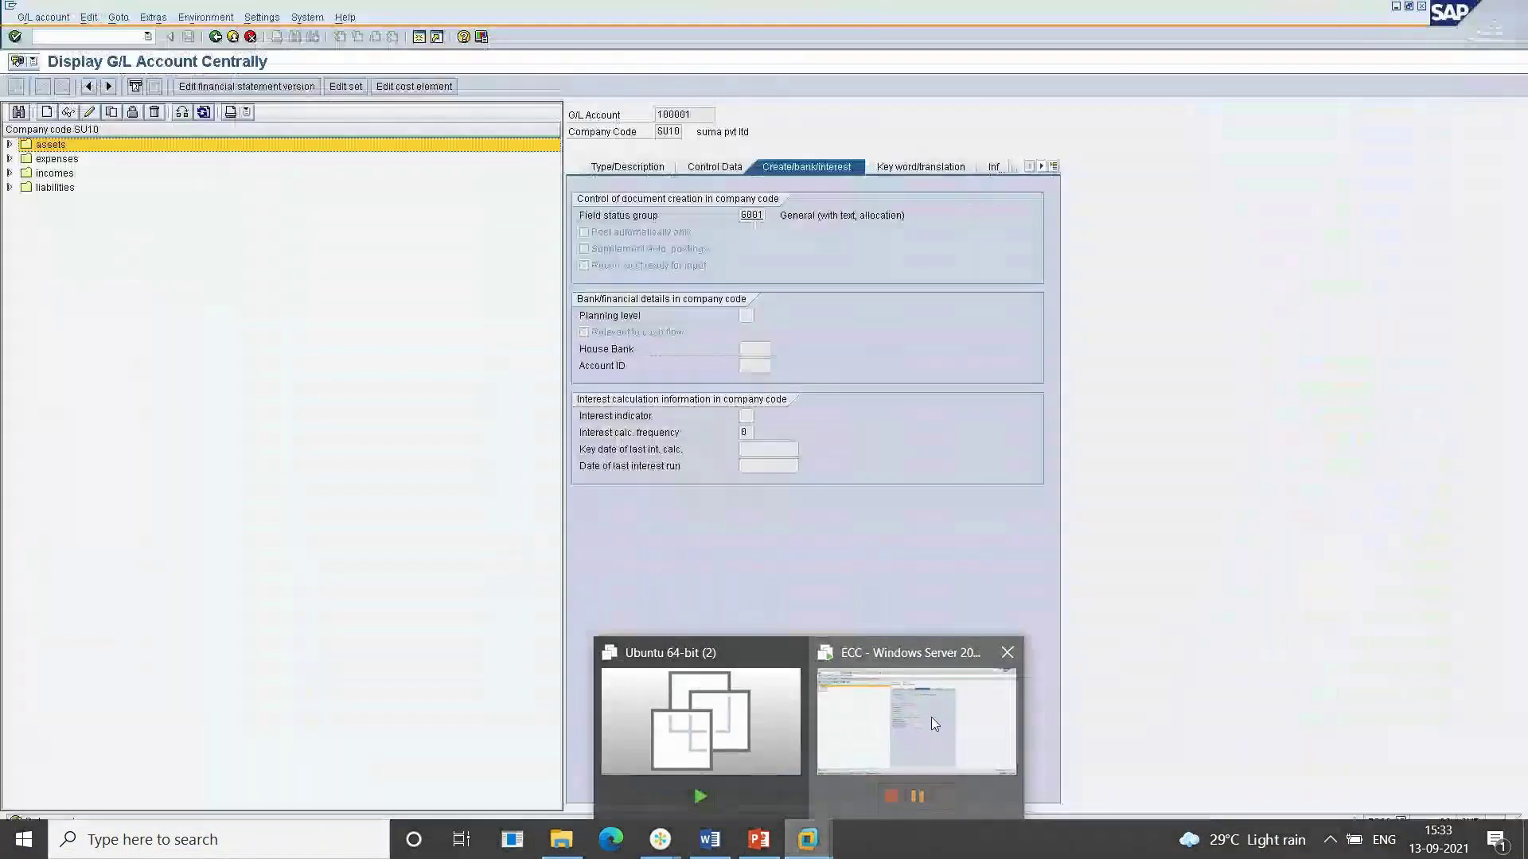
click(931, 719)
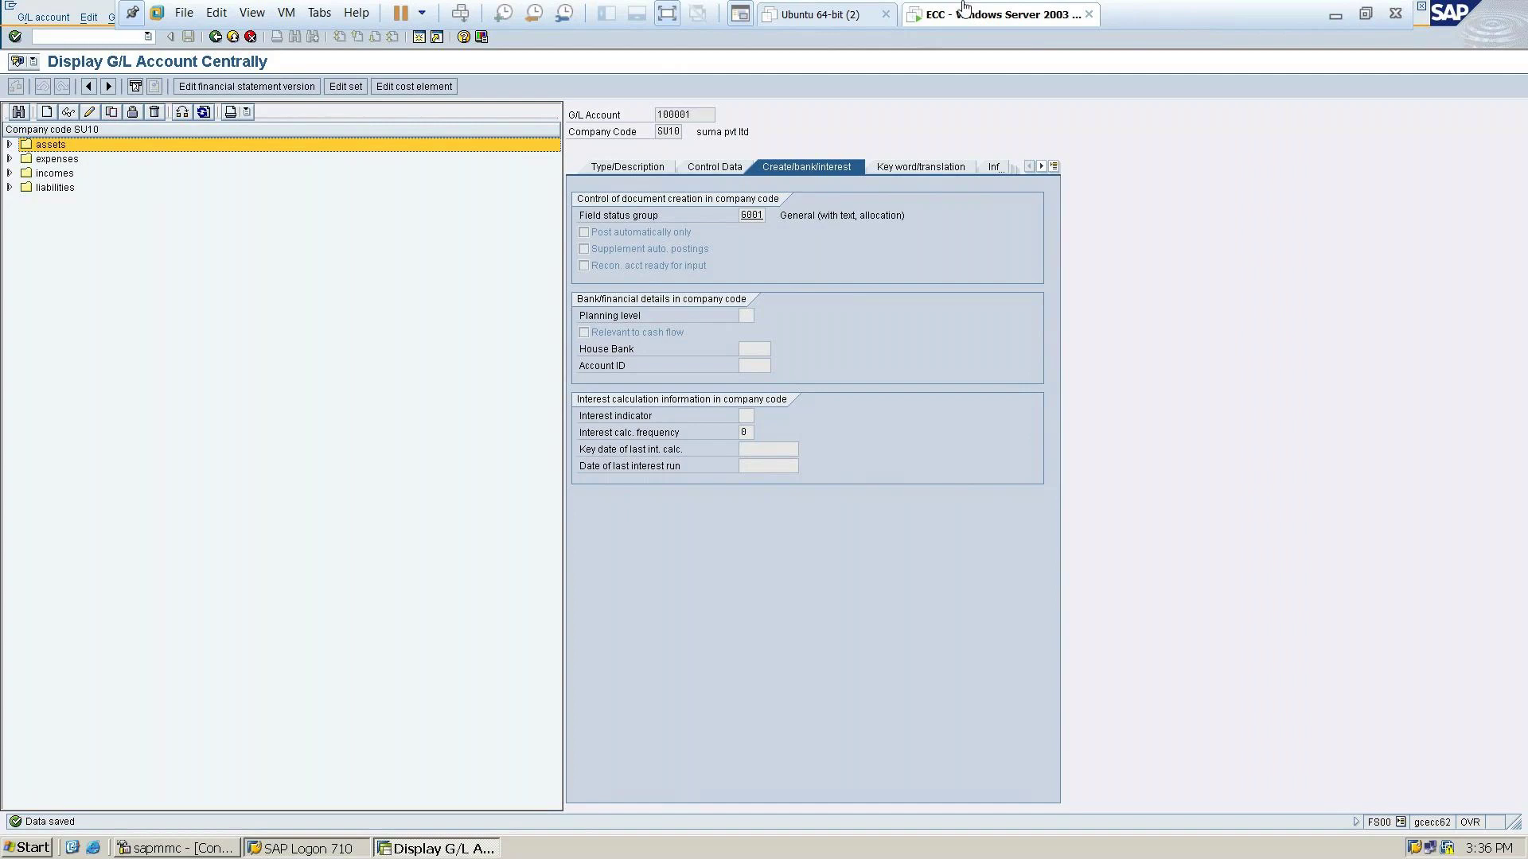
click(1336, 8)
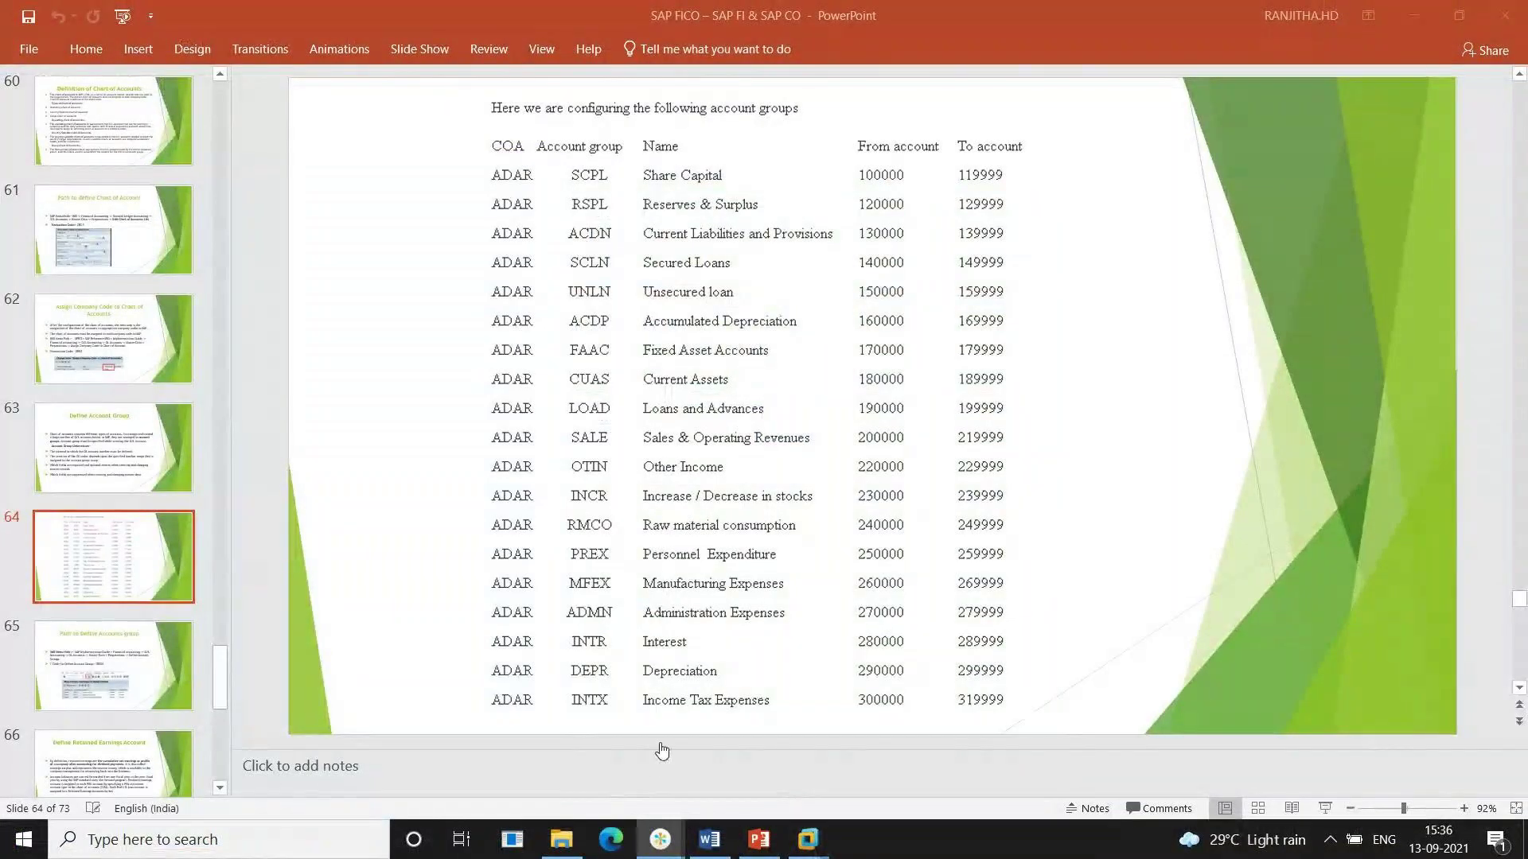
mouse_move(807, 840)
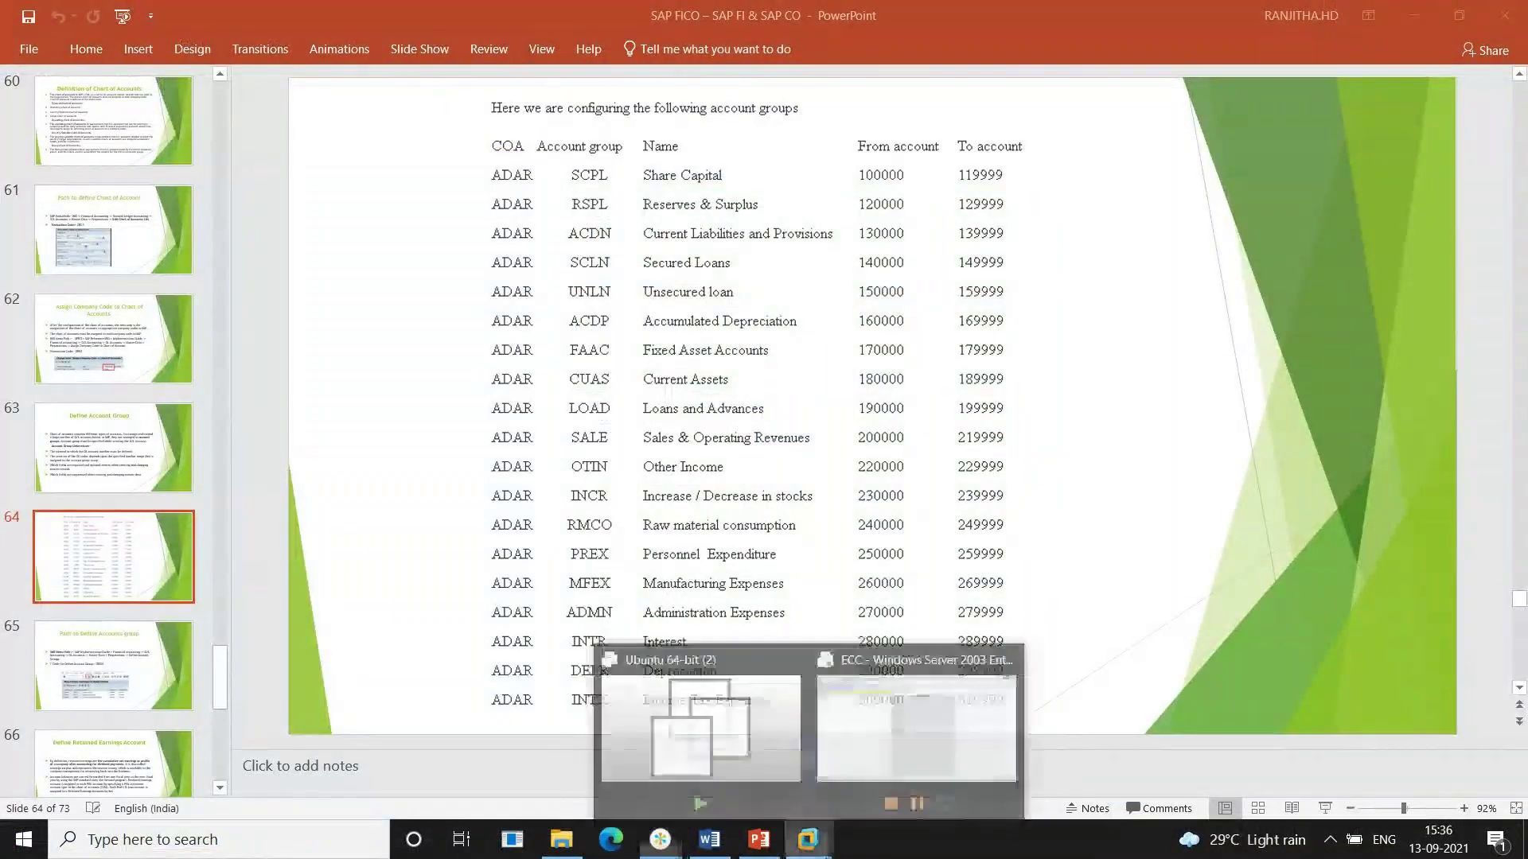
click(931, 683)
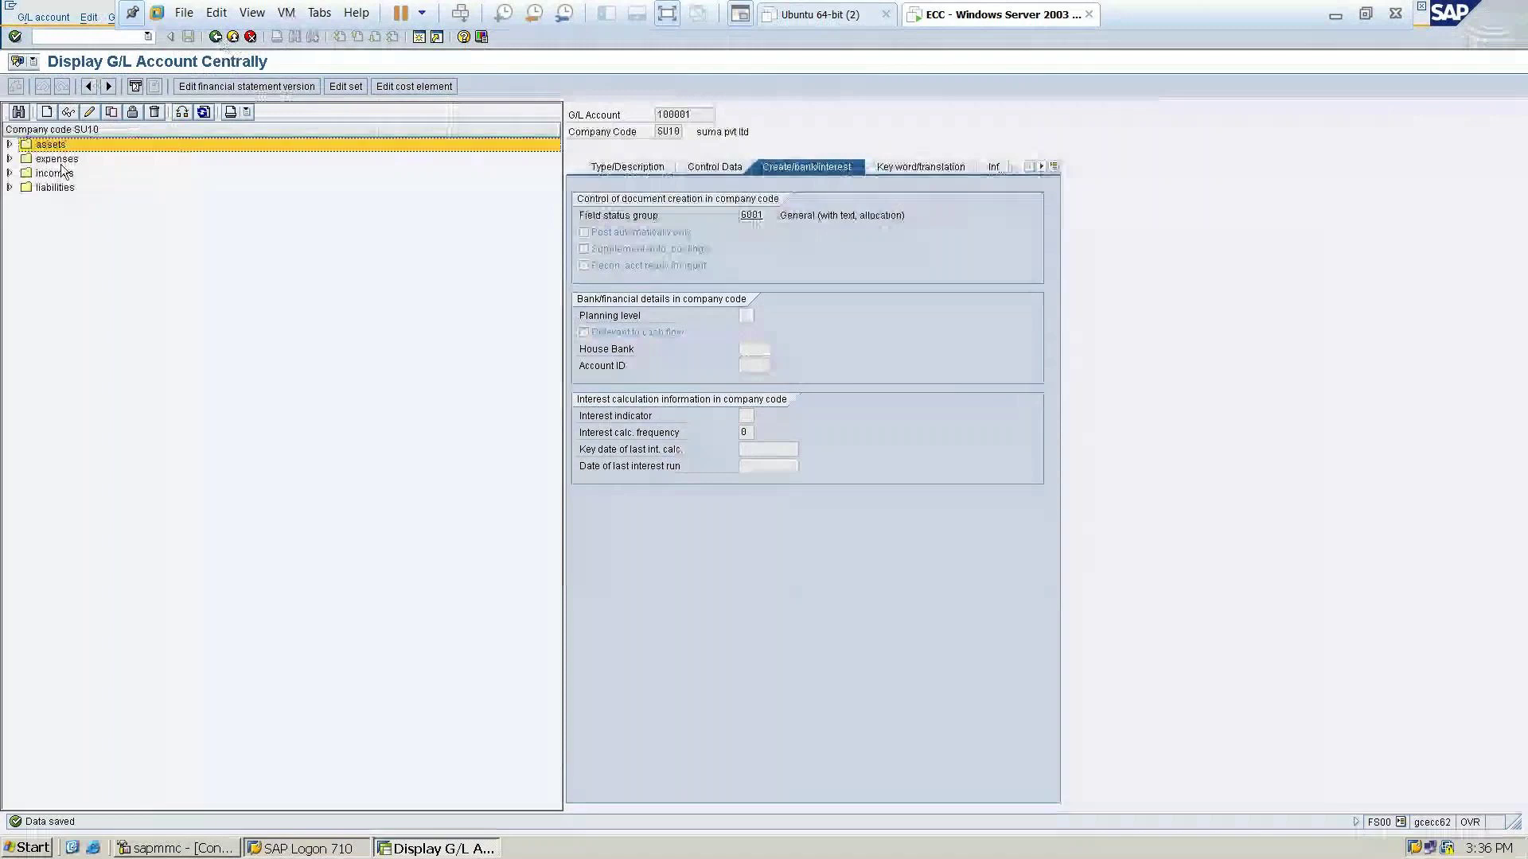
Leave the saved account, restart FS00 (Centrally) and check which accounts exist under expenses
click(222, 38)
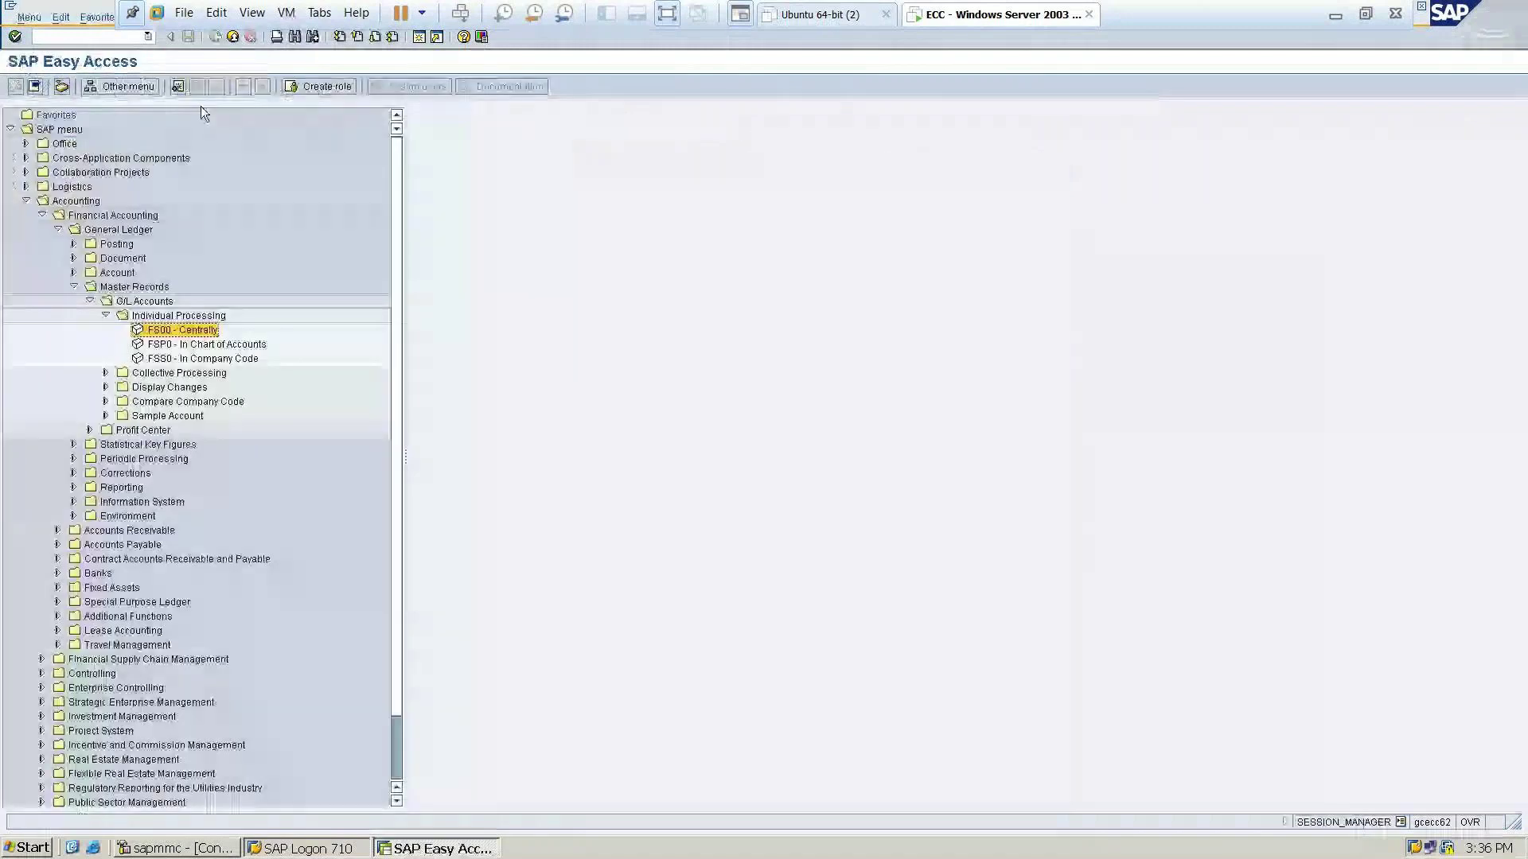
double_click(158, 330)
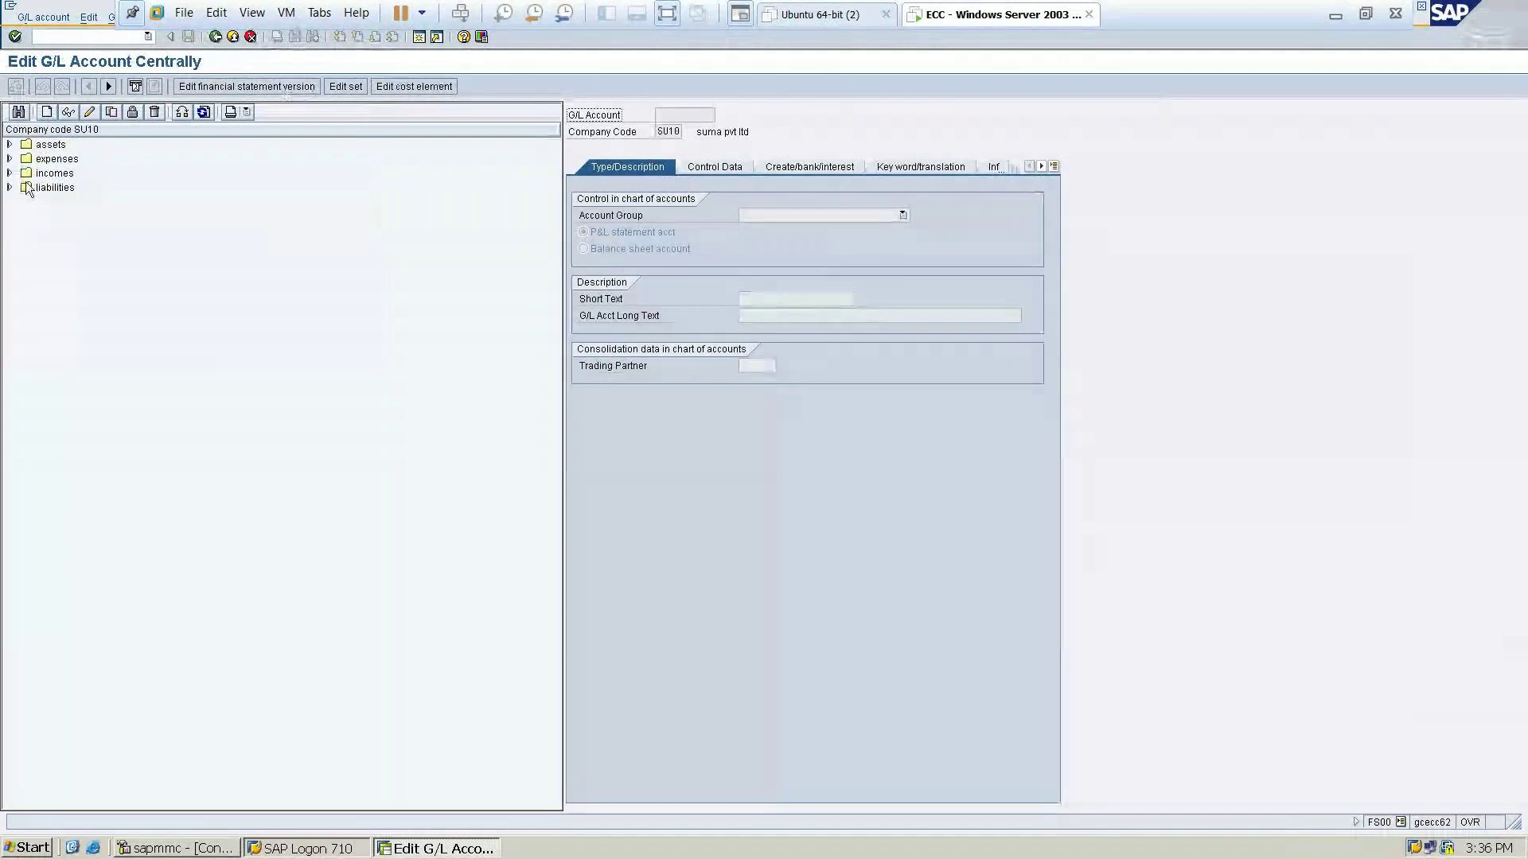
click(9, 158)
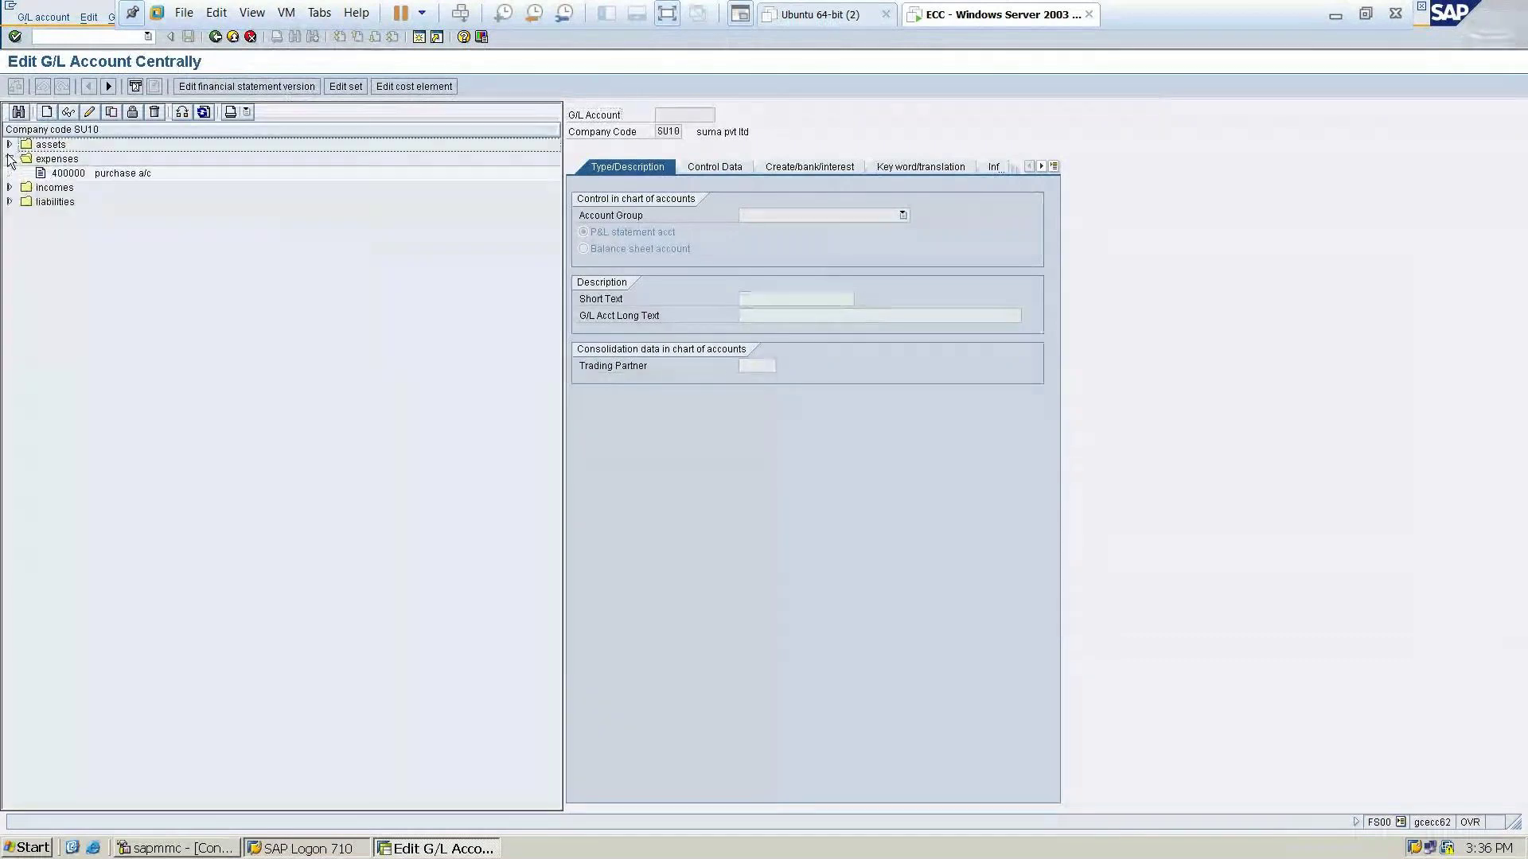
click(9, 158)
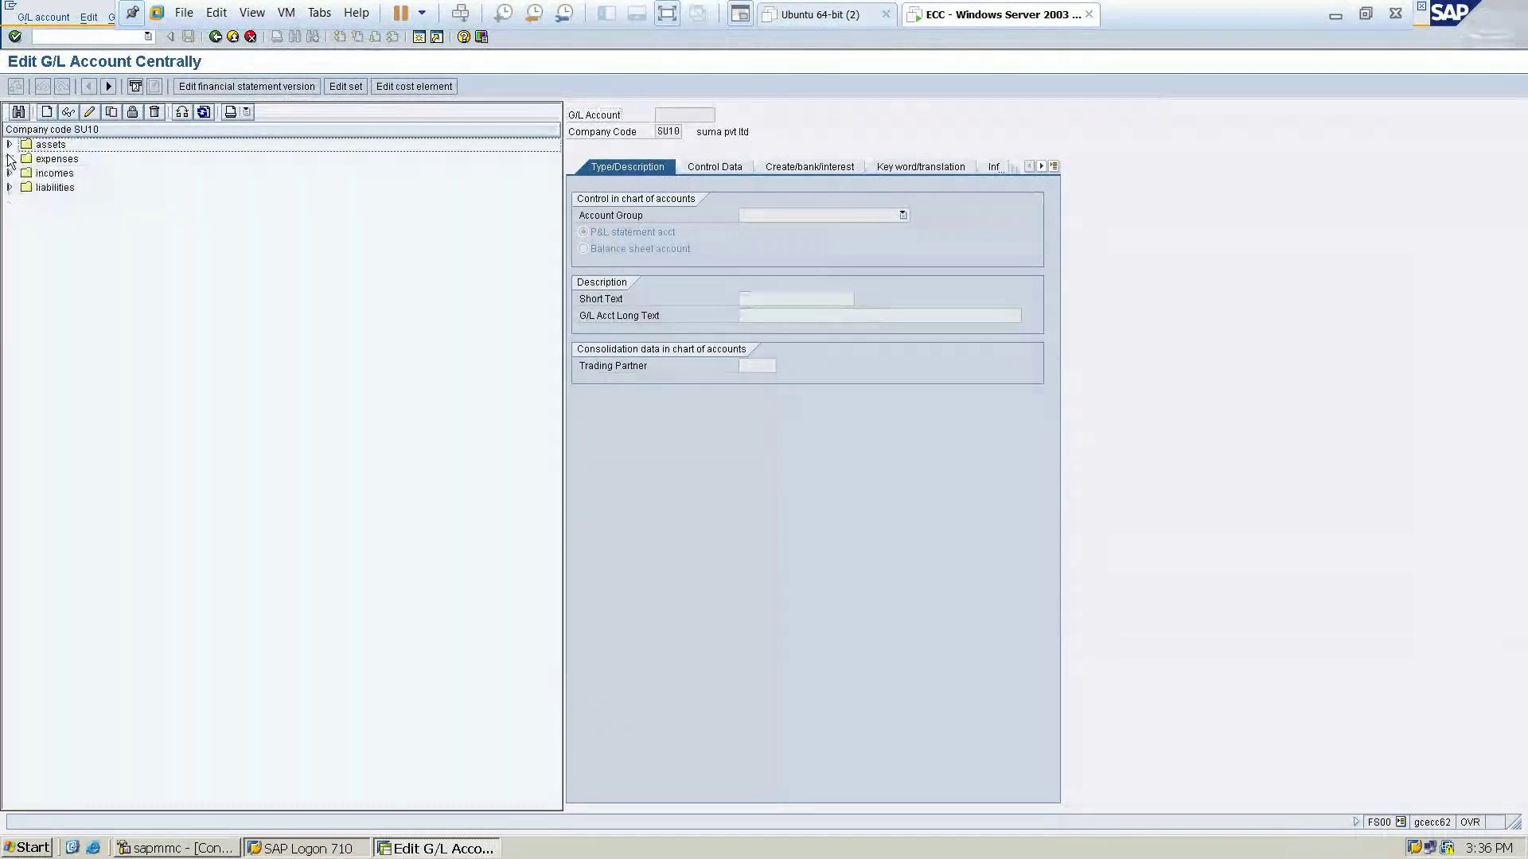
click(48, 112)
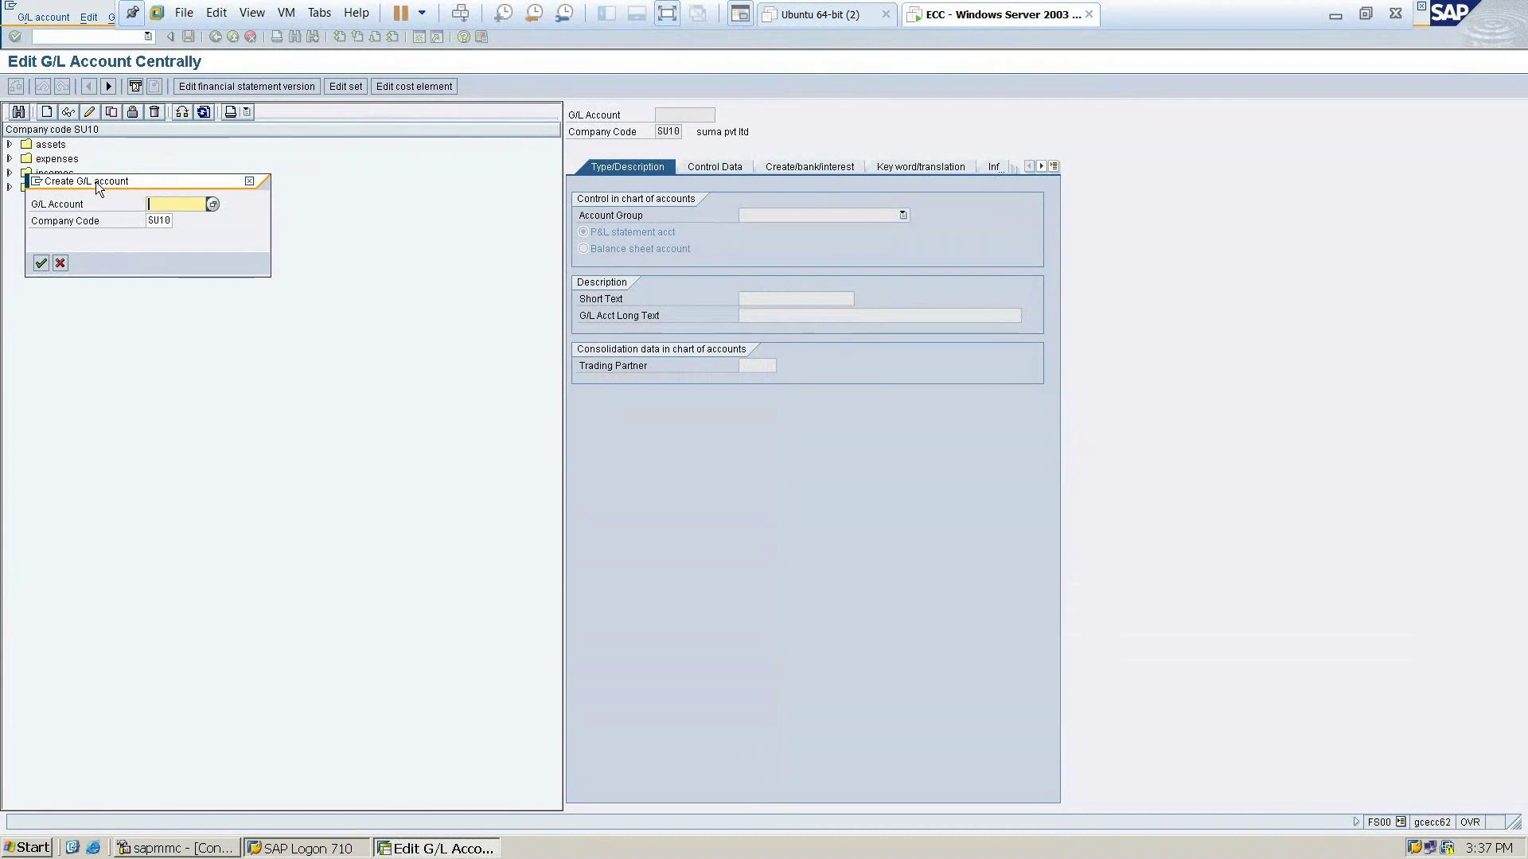
drag(95, 181, 447, 279)
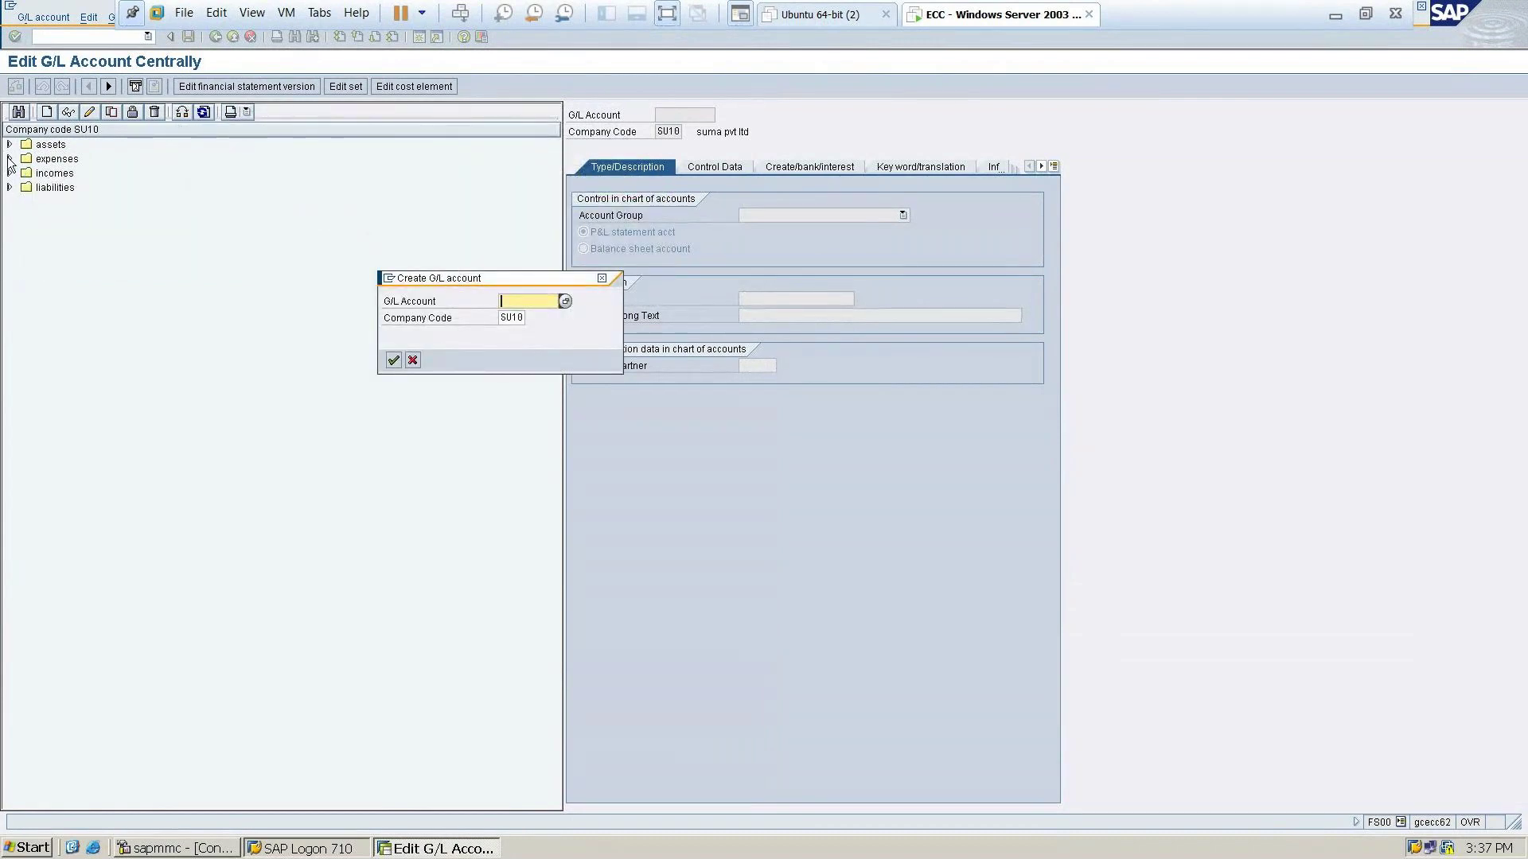
click(600, 278)
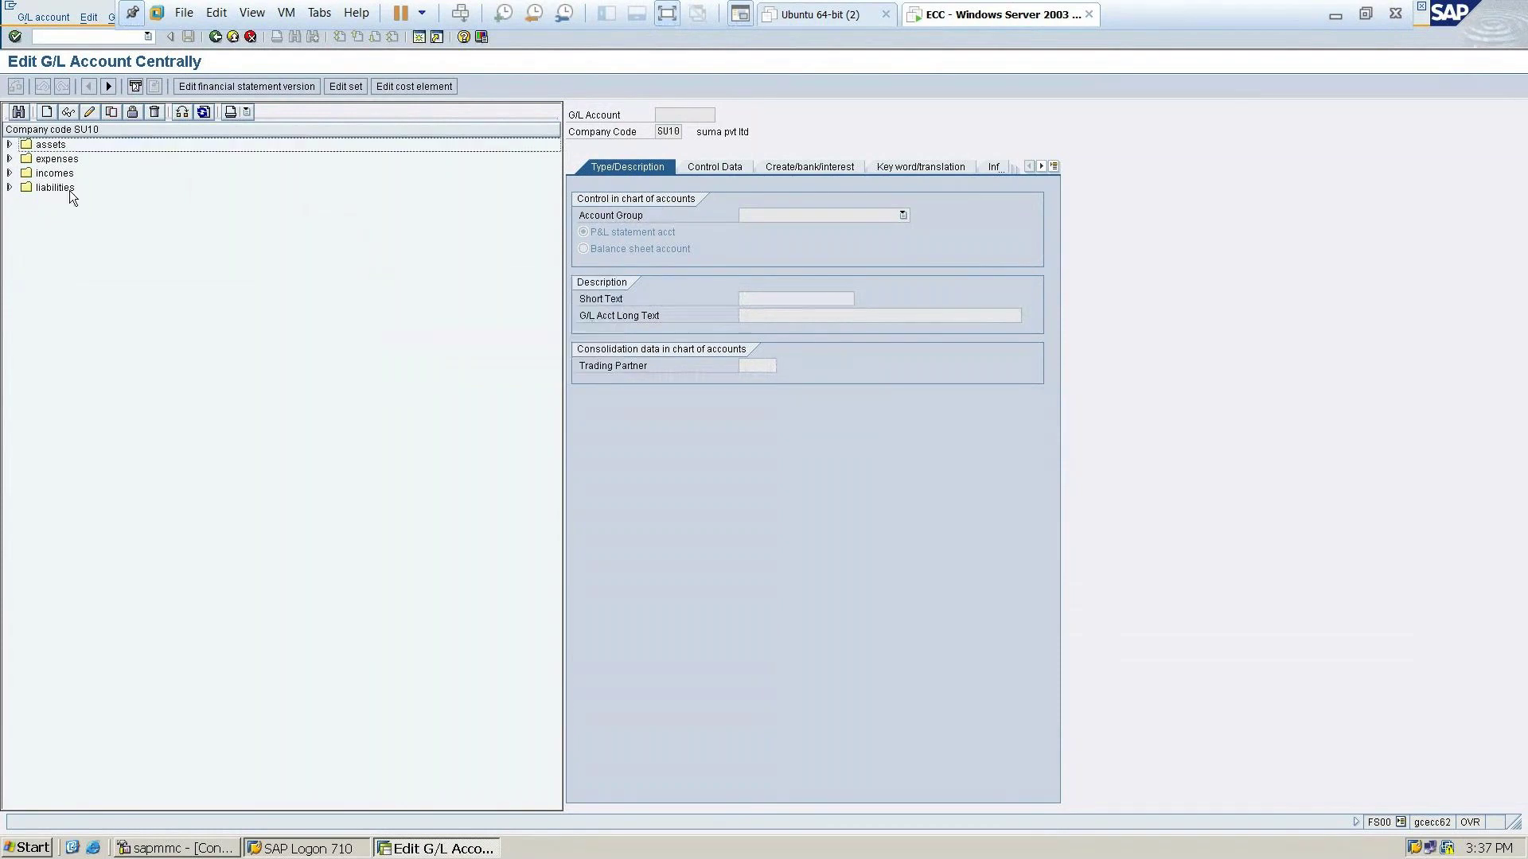
Check the accounts under expenses and start creating G/L account 400001 in company code SU10
click(10, 160)
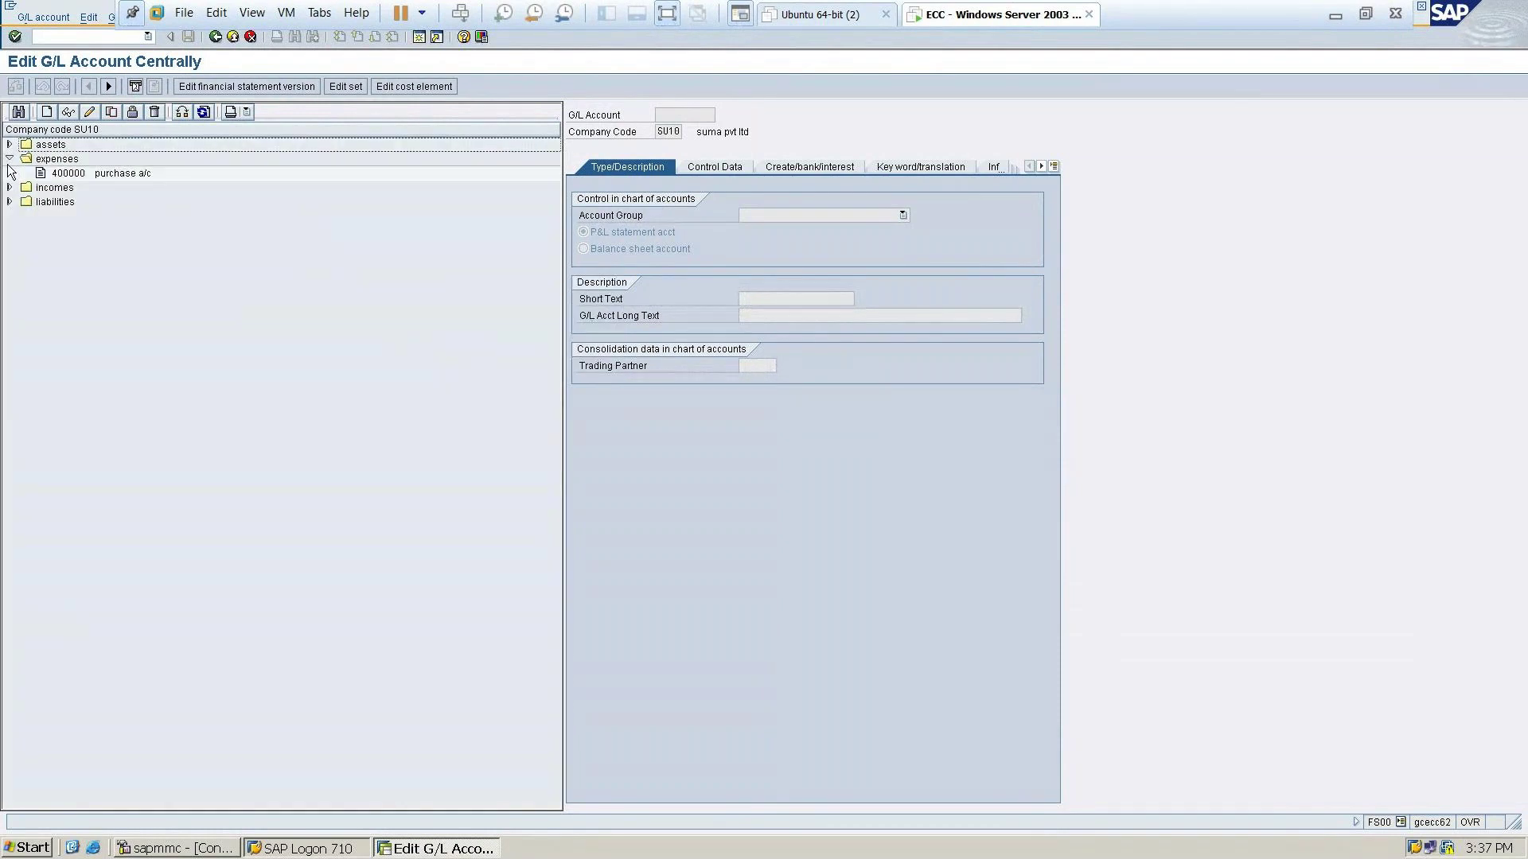
click(10, 159)
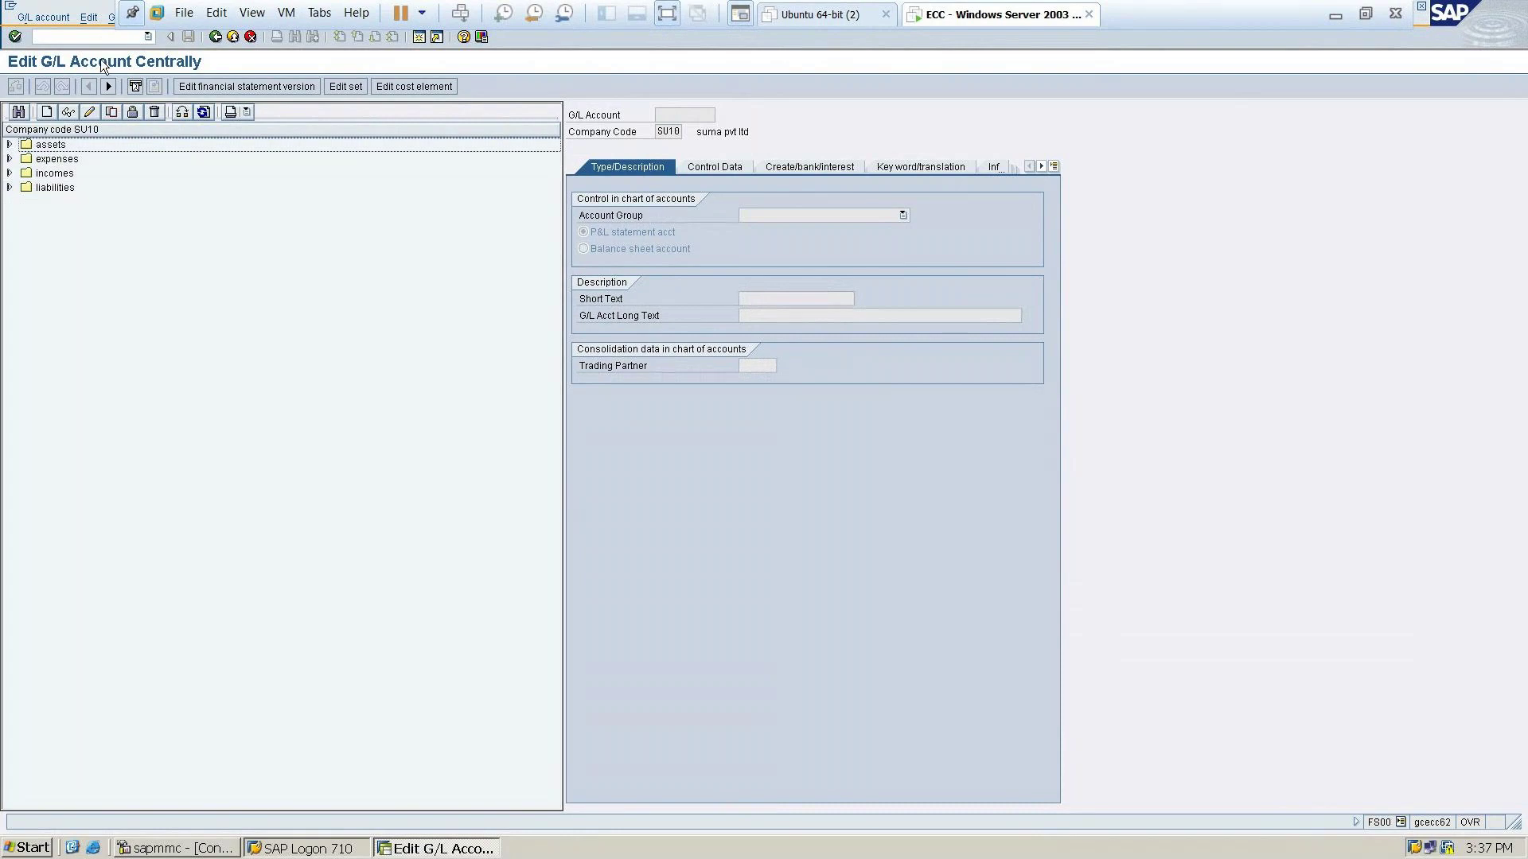
click(48, 112)
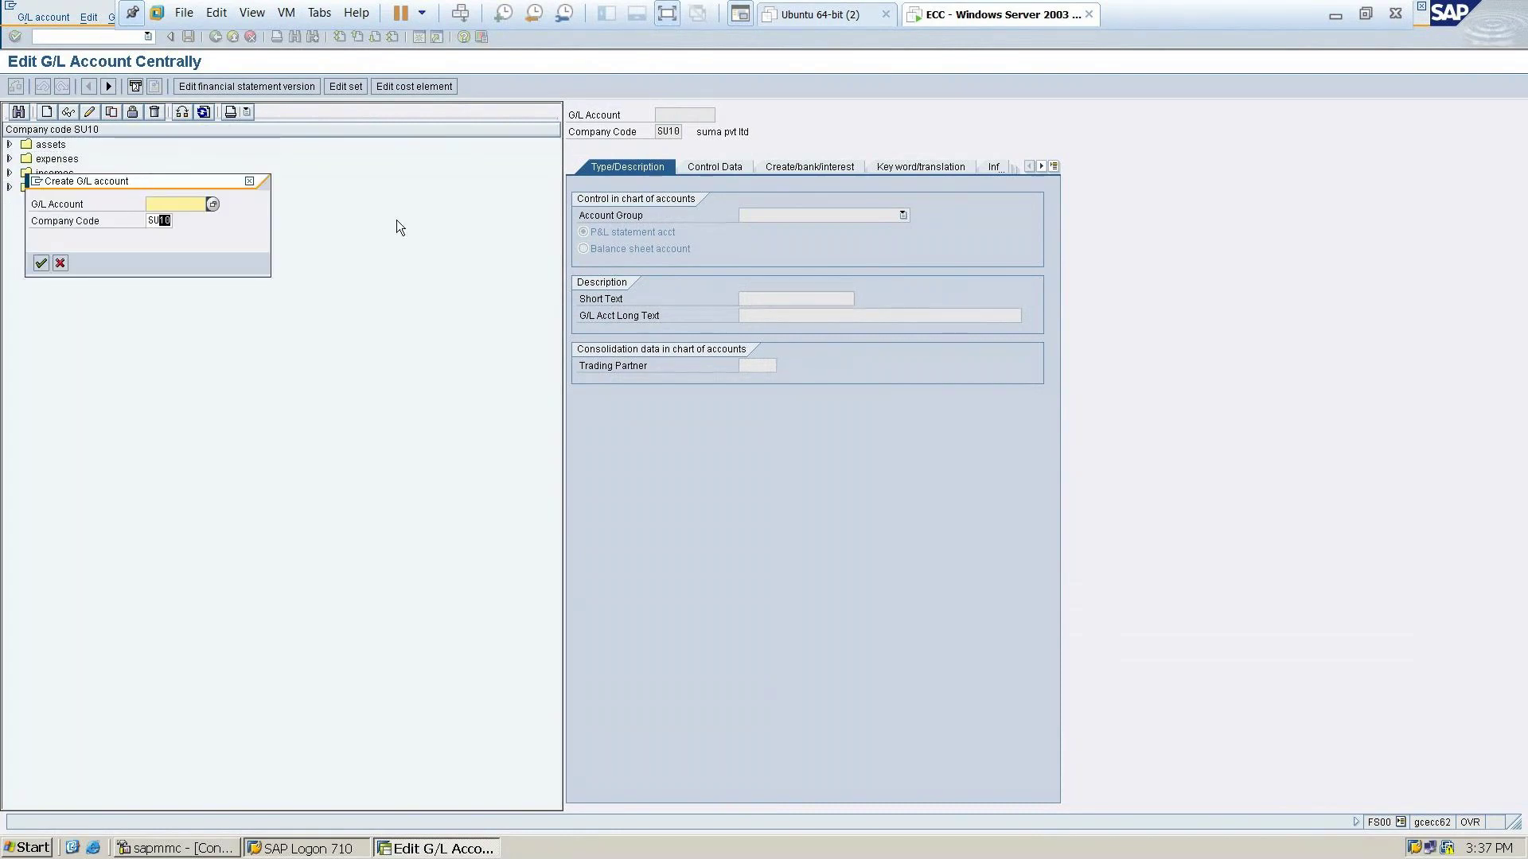
drag(132, 183, 446, 232)
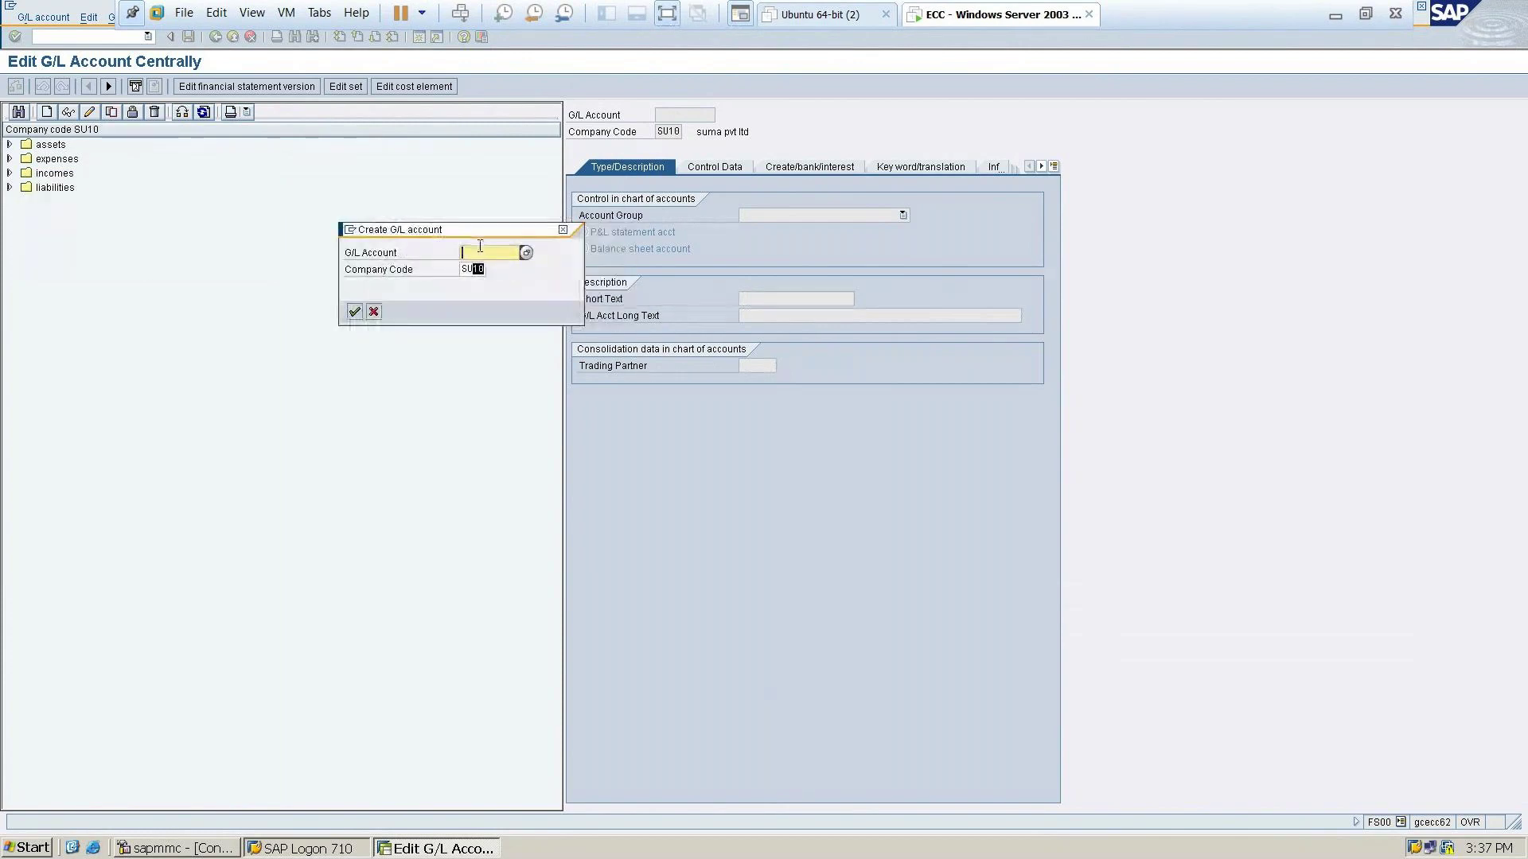
text(4)
text(0080)
text(1)
key(Return)
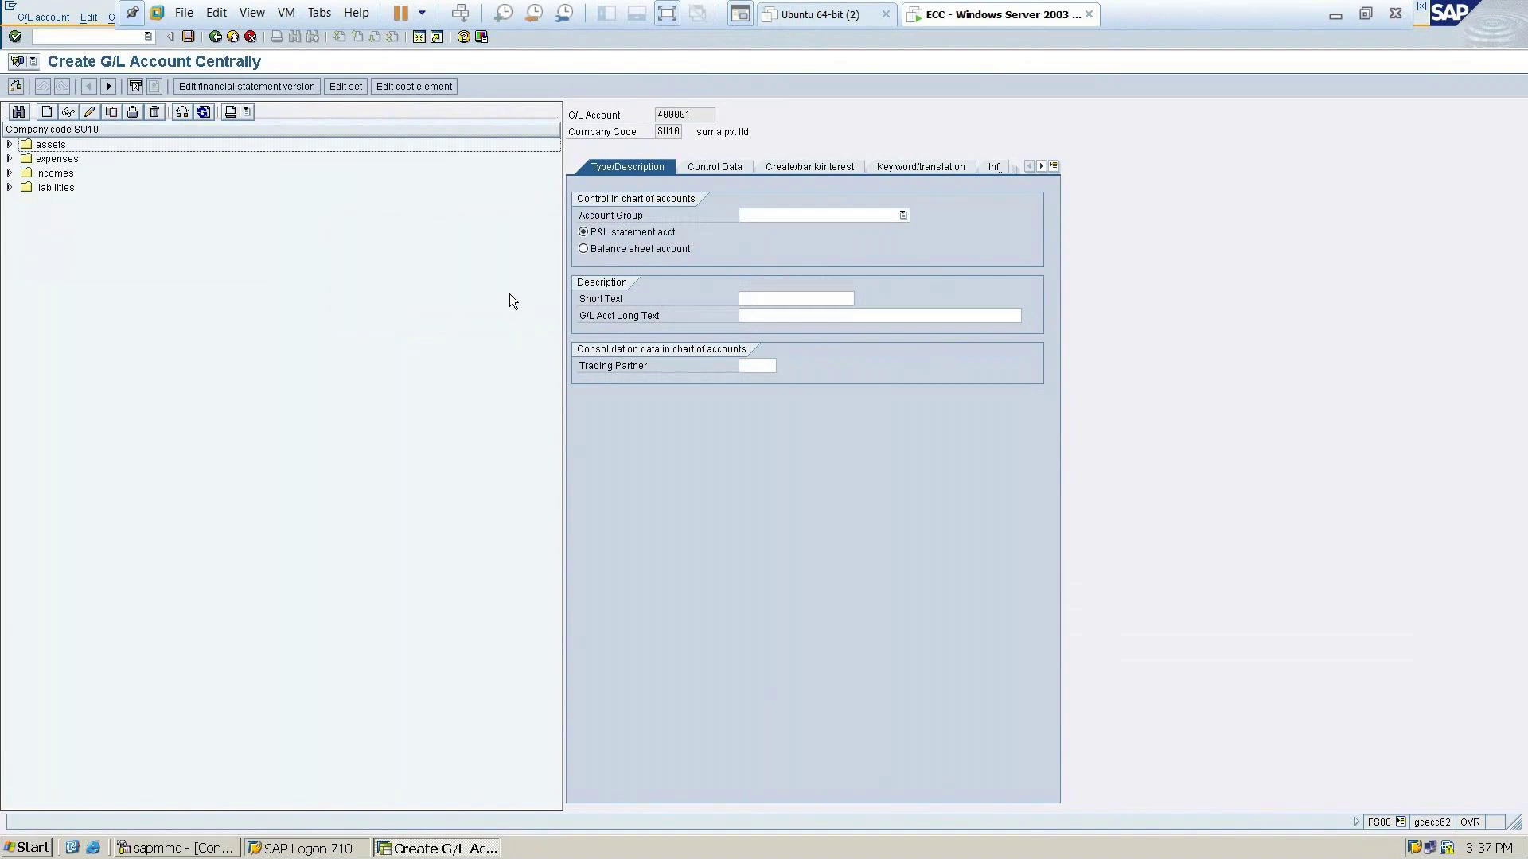
Try to assign the account group incomes to the account, replacing the expenses group
click(764, 216)
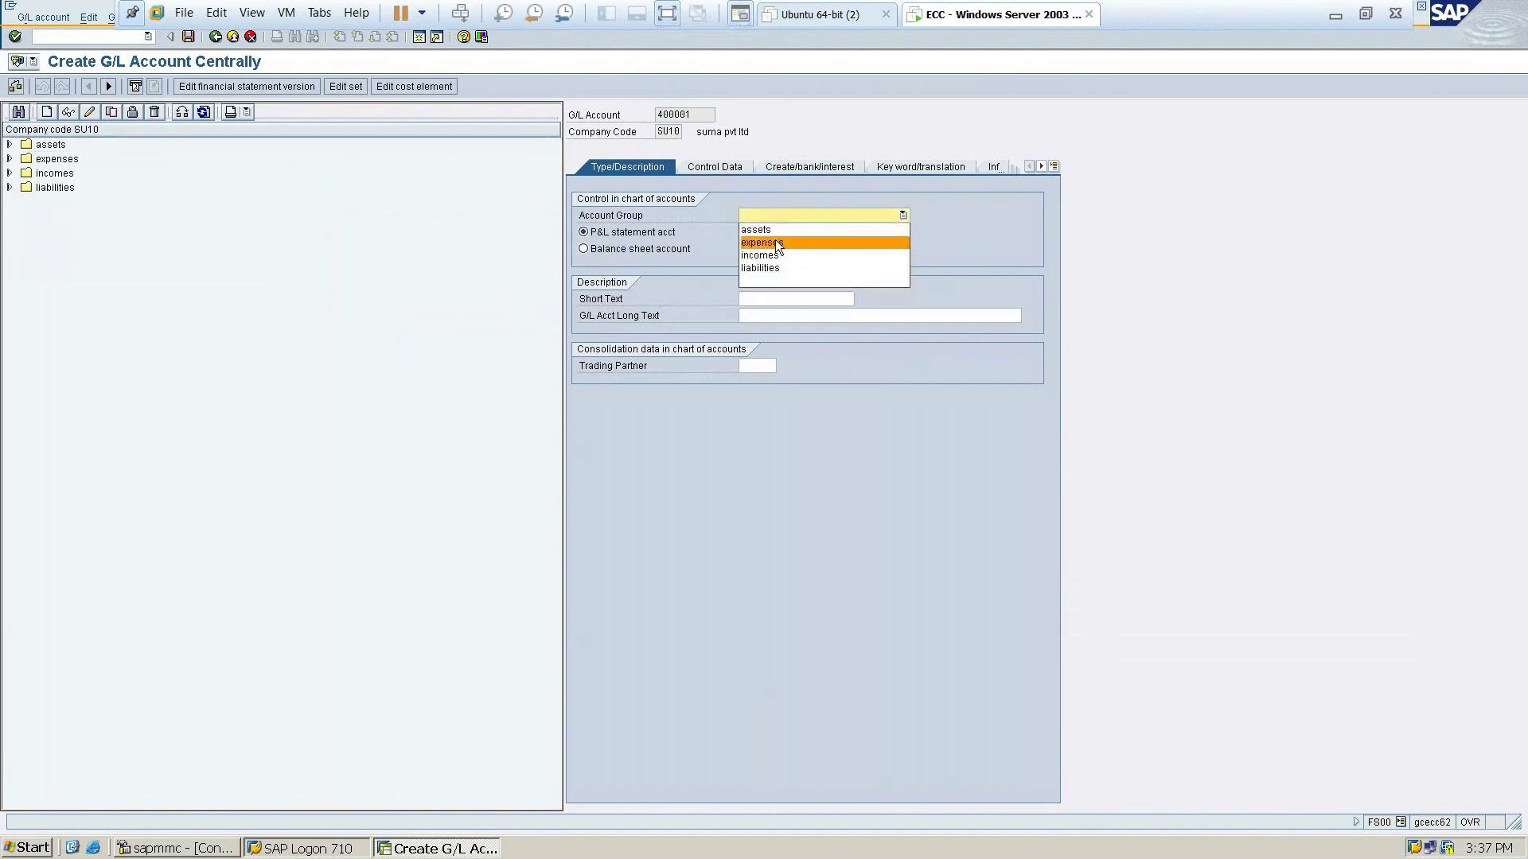
click(777, 243)
click(783, 218)
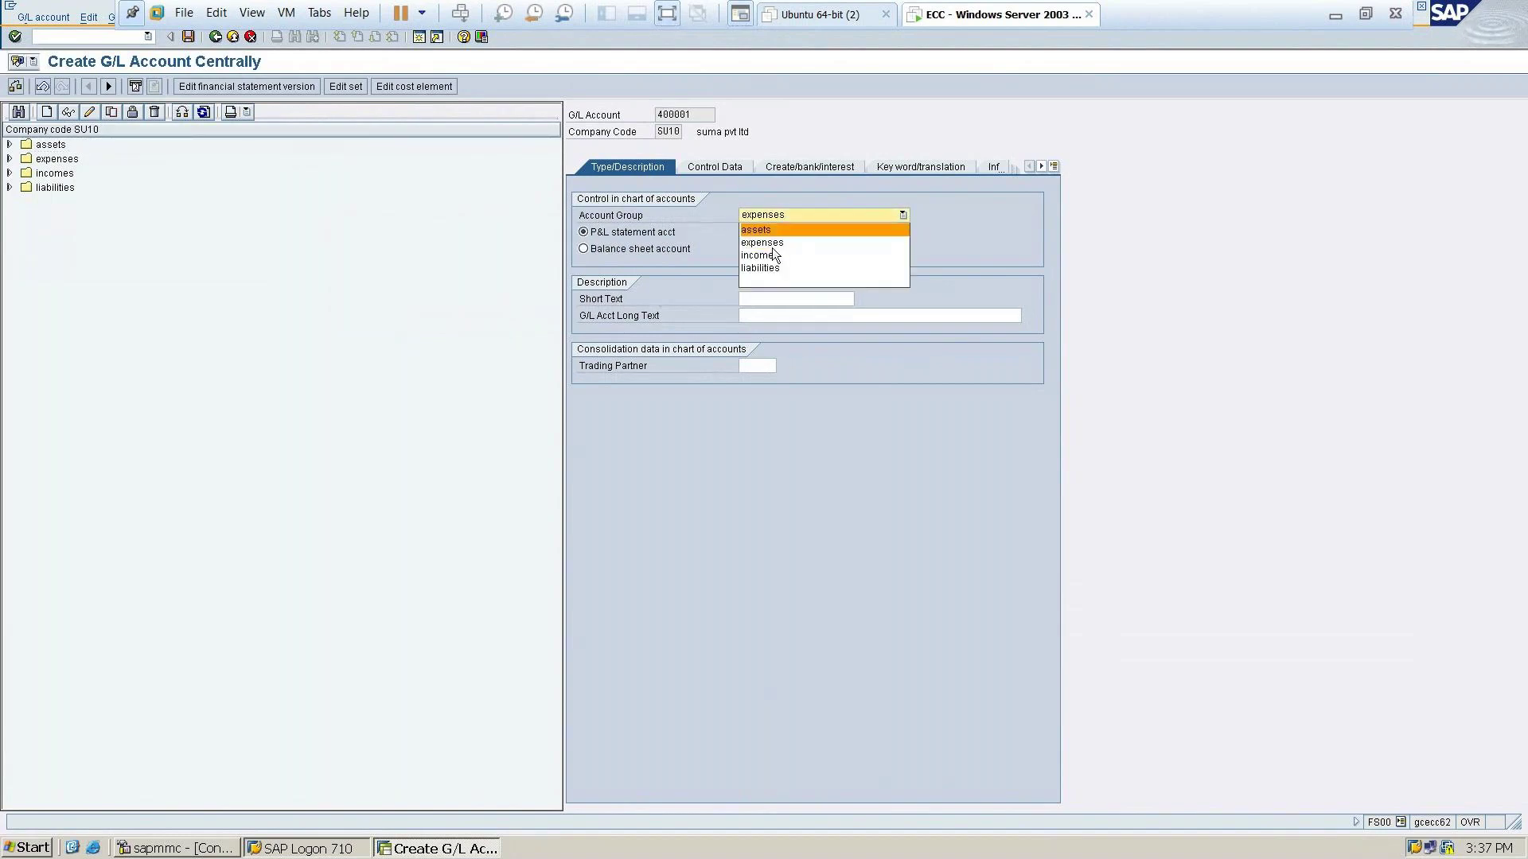
click(771, 256)
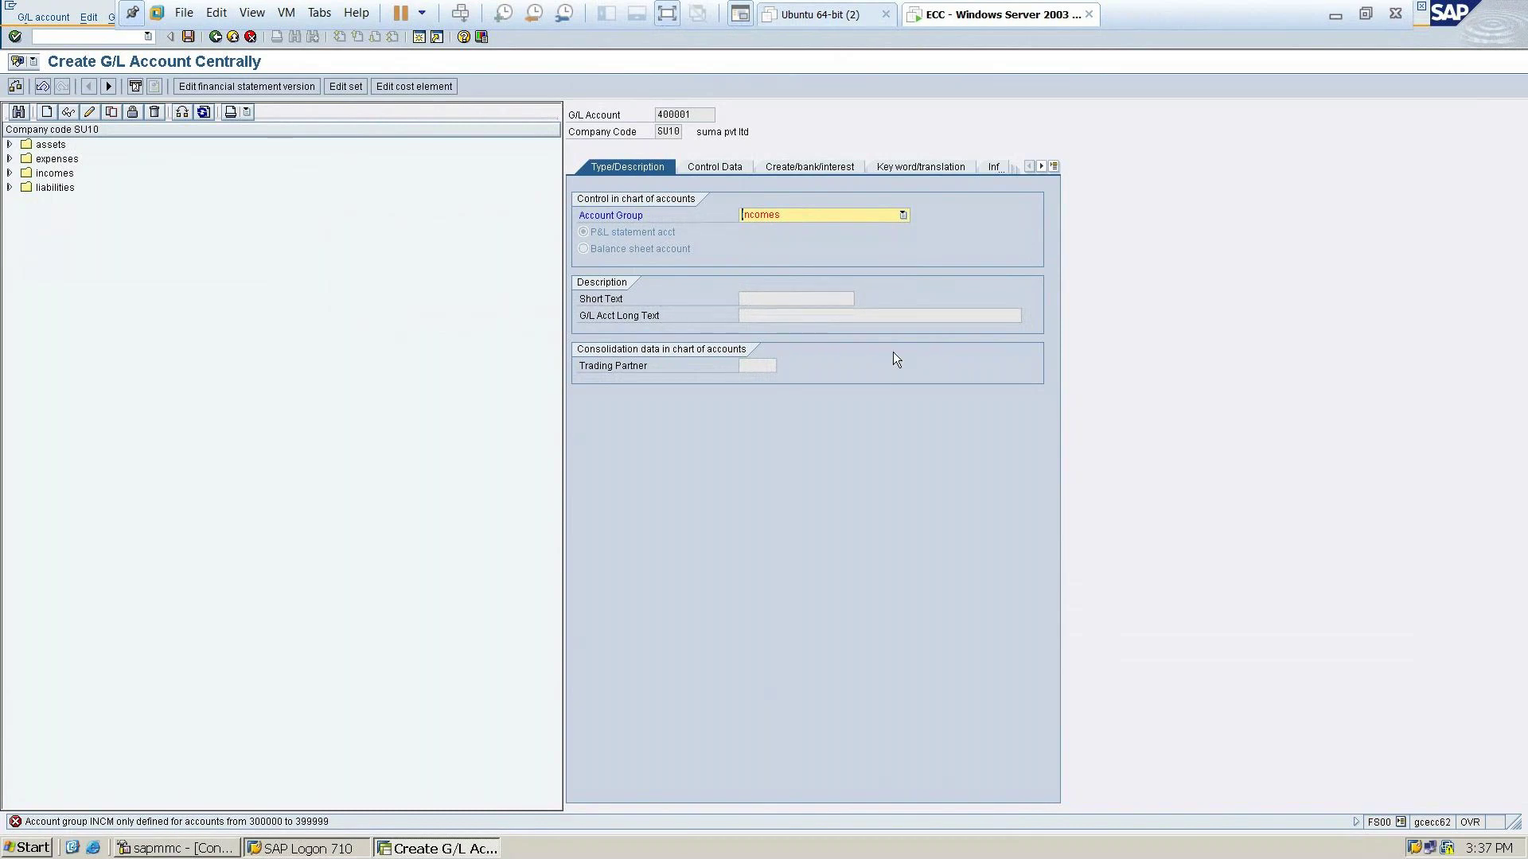
Set the account group to expenses and enter the short text Rent a/c and long text Rent paid account
click(903, 215)
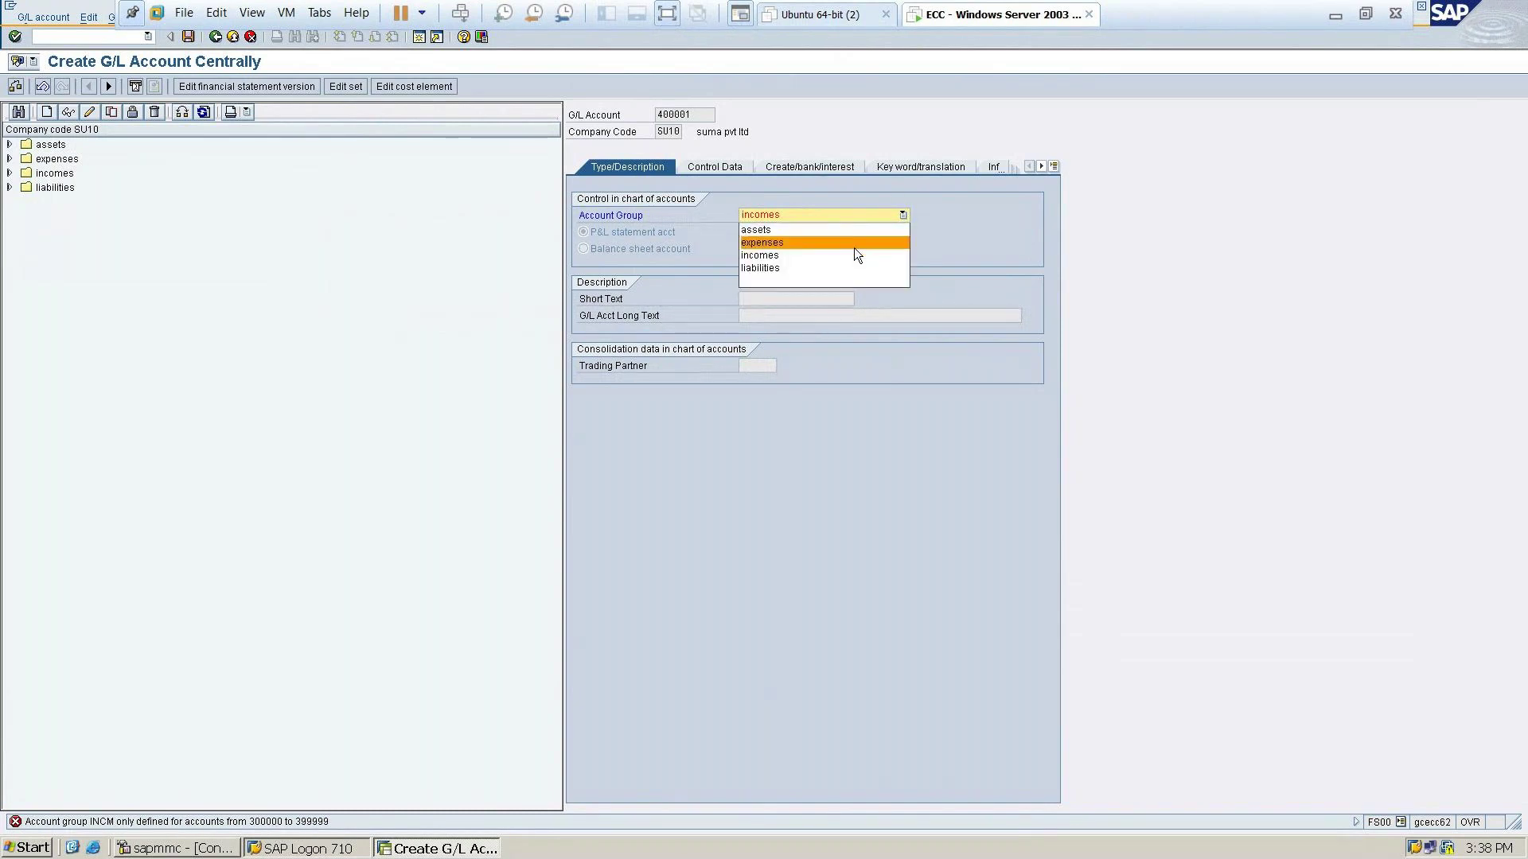
click(853, 246)
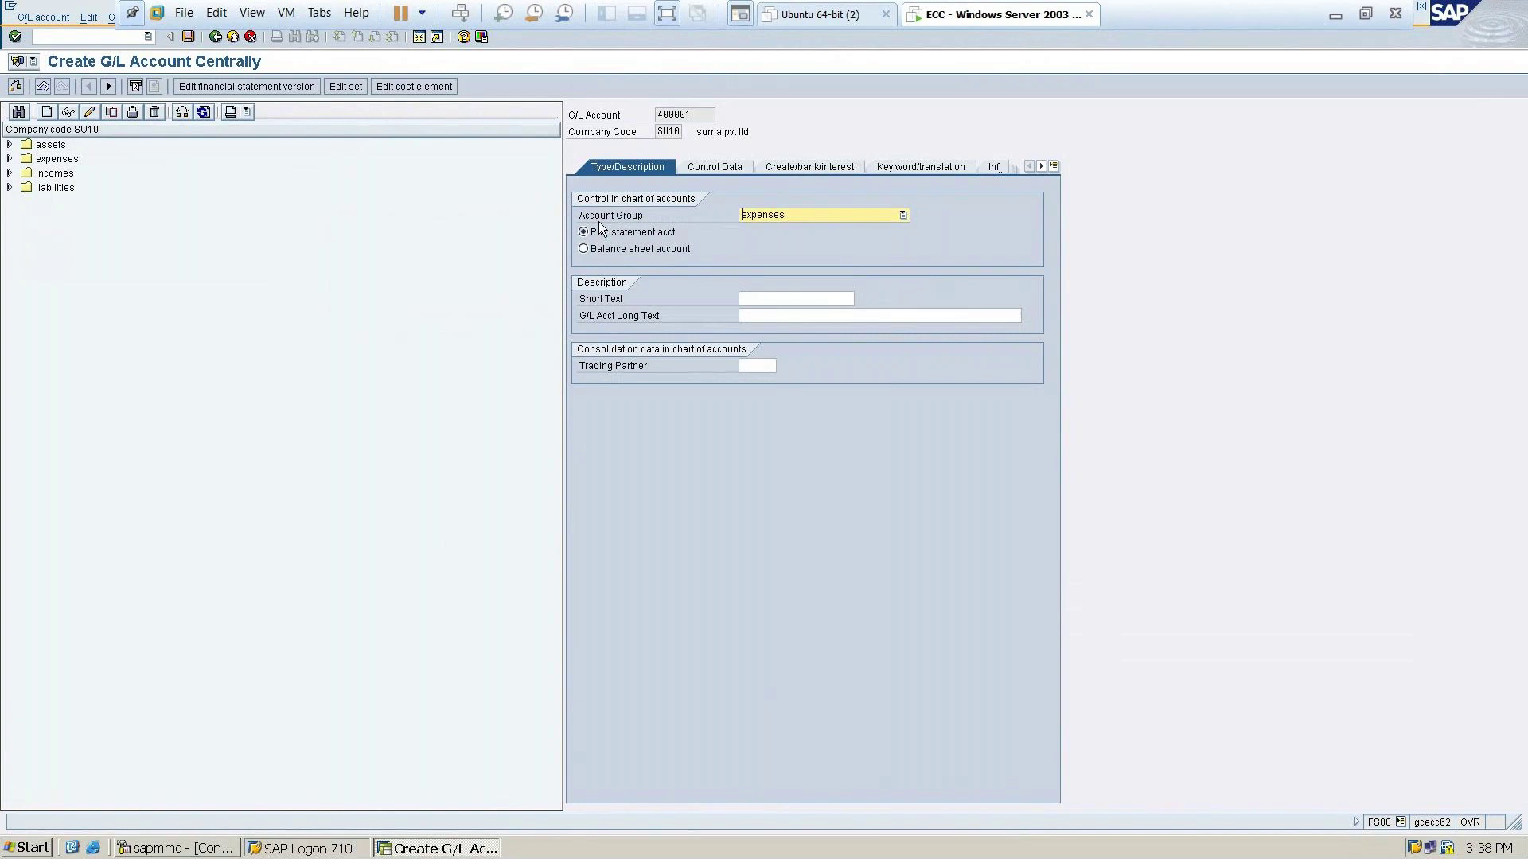
click(774, 298)
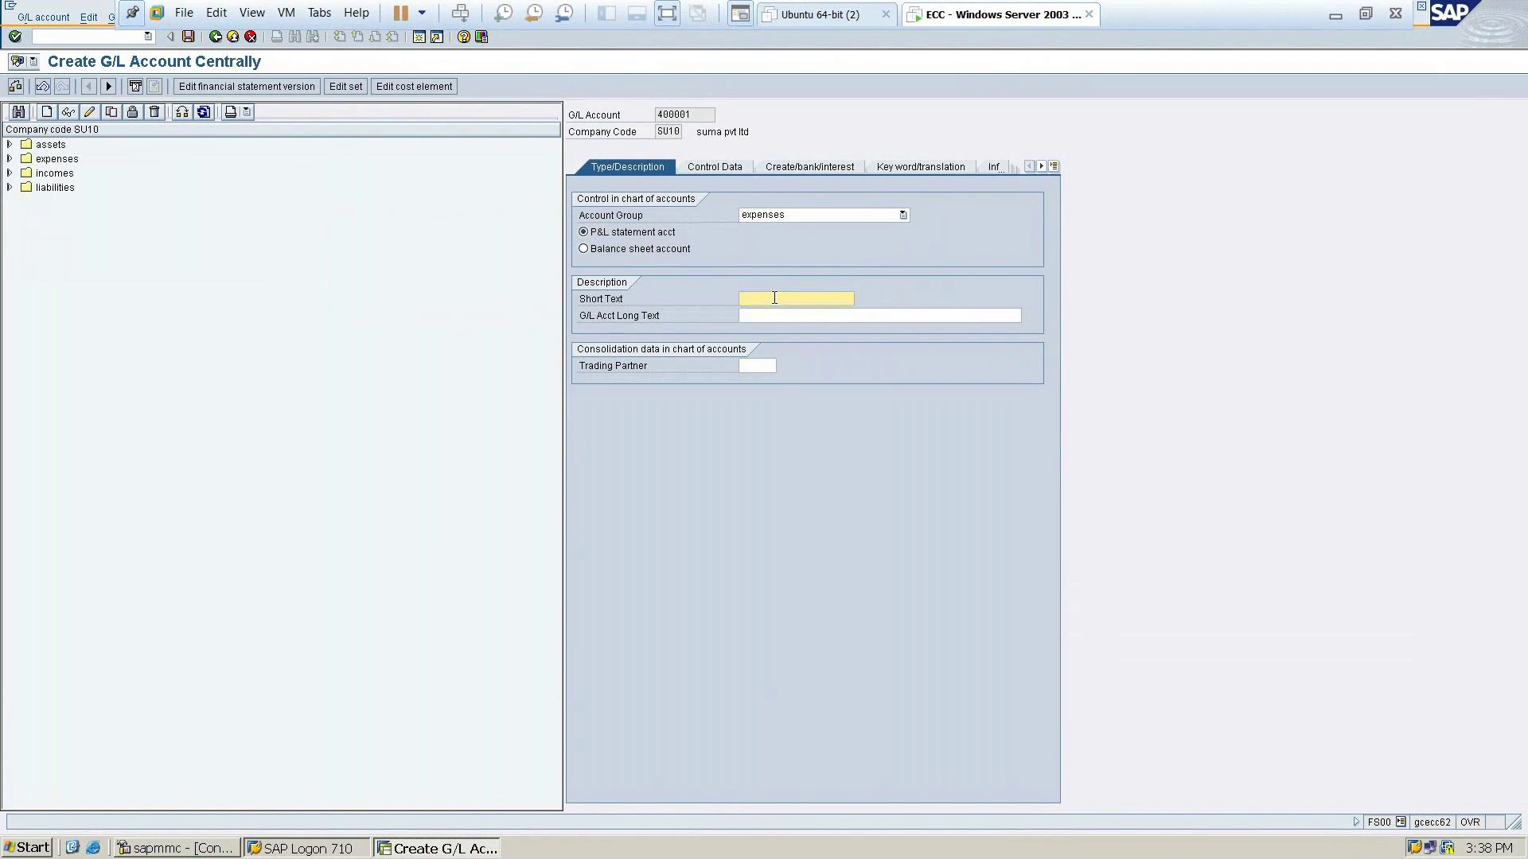
text(Rent a/c)
key(Tab)
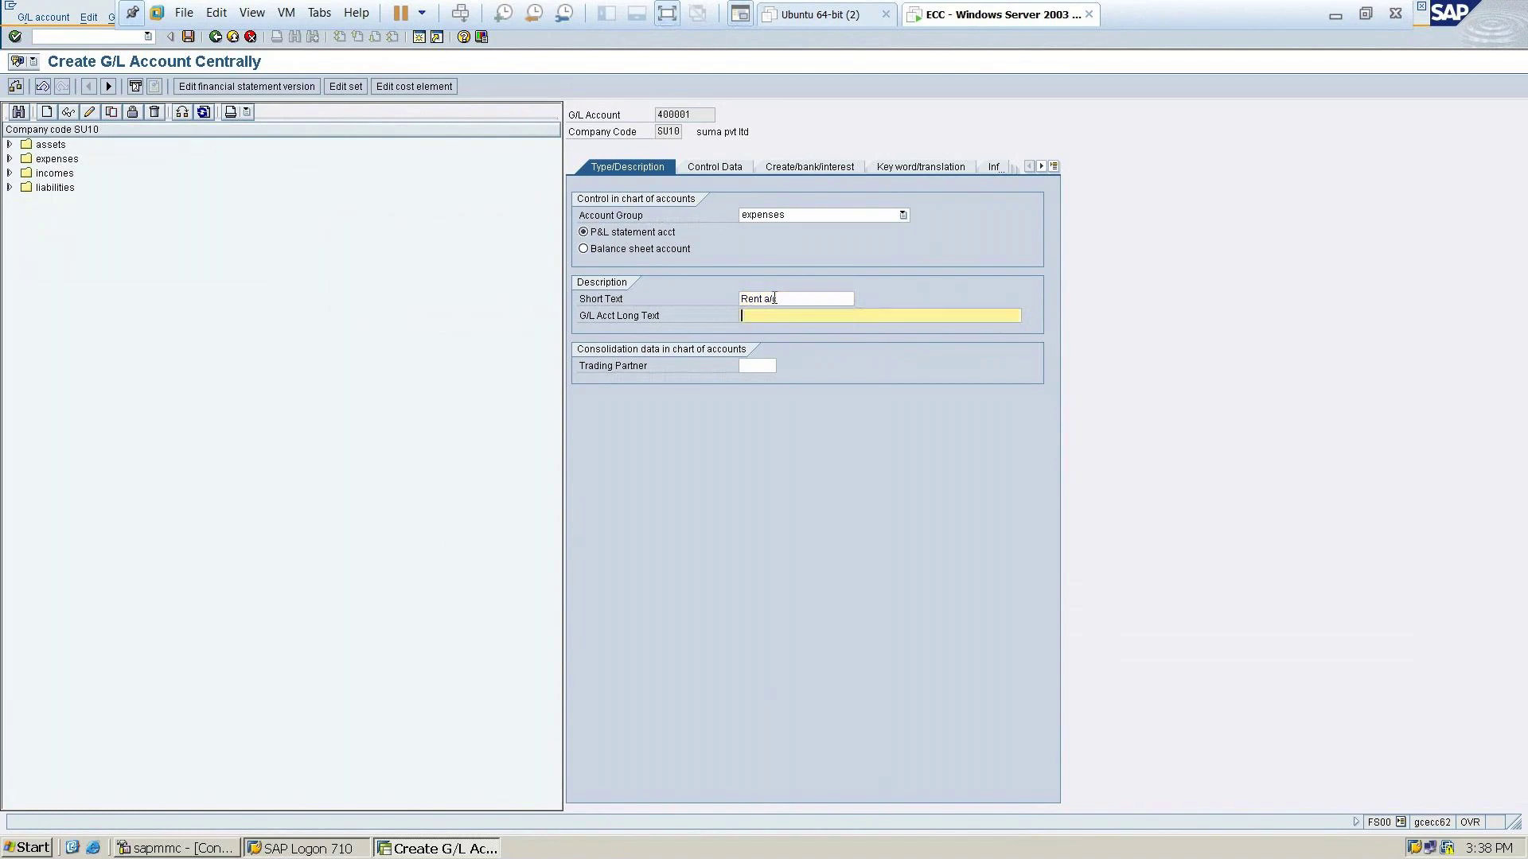
text(Rent paid accout)
key(BackSpace)
text(nt)
Enable only balances in local currency and line item display in the rent account's control data
click(721, 169)
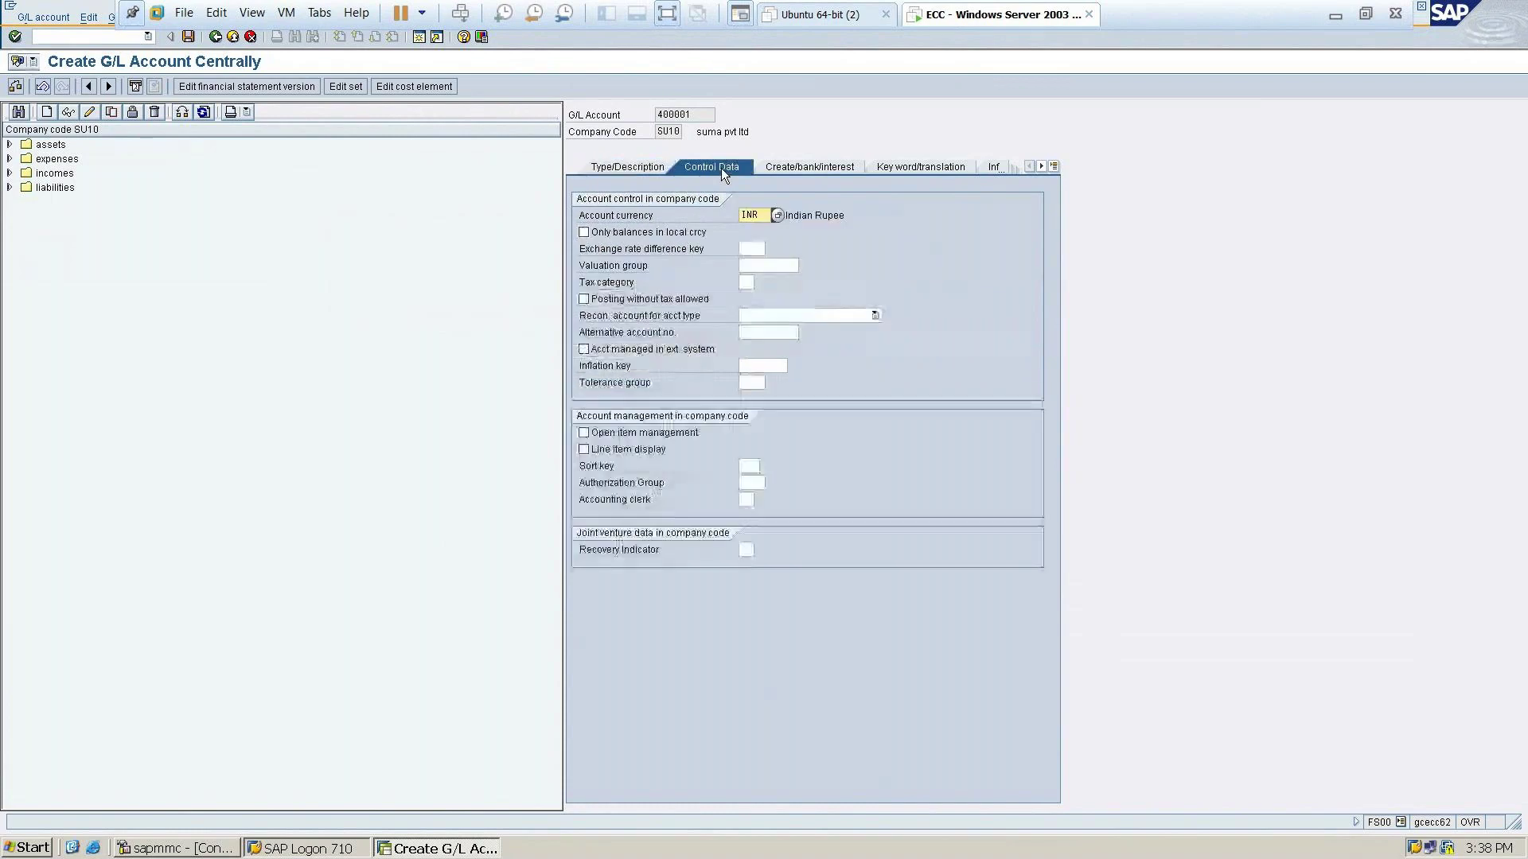
click(611, 233)
click(599, 452)
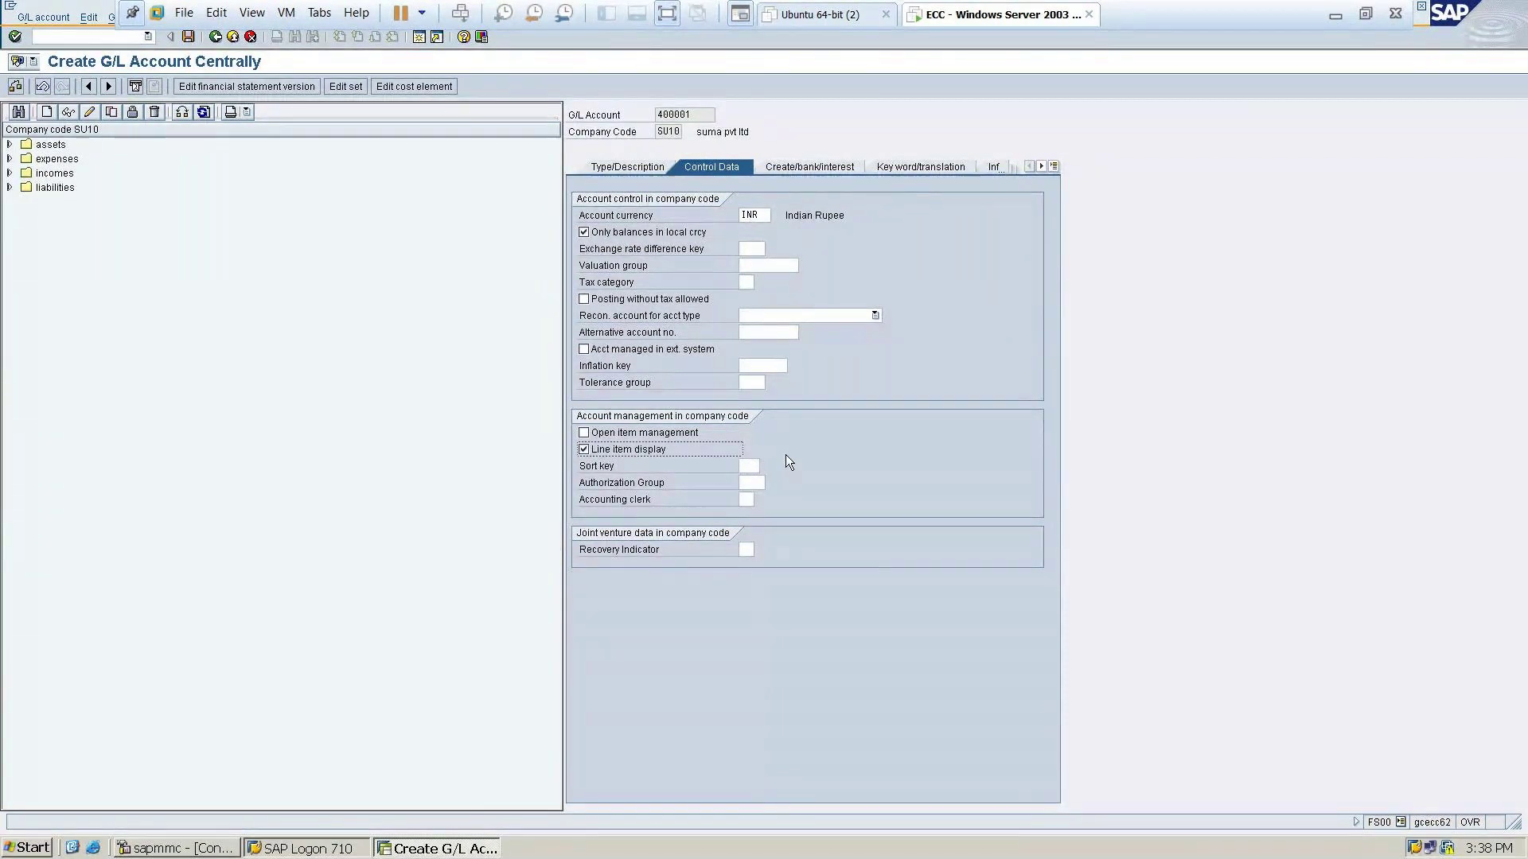
Assign field status group G001 to the rent account and save it despite the missing sort key
click(816, 170)
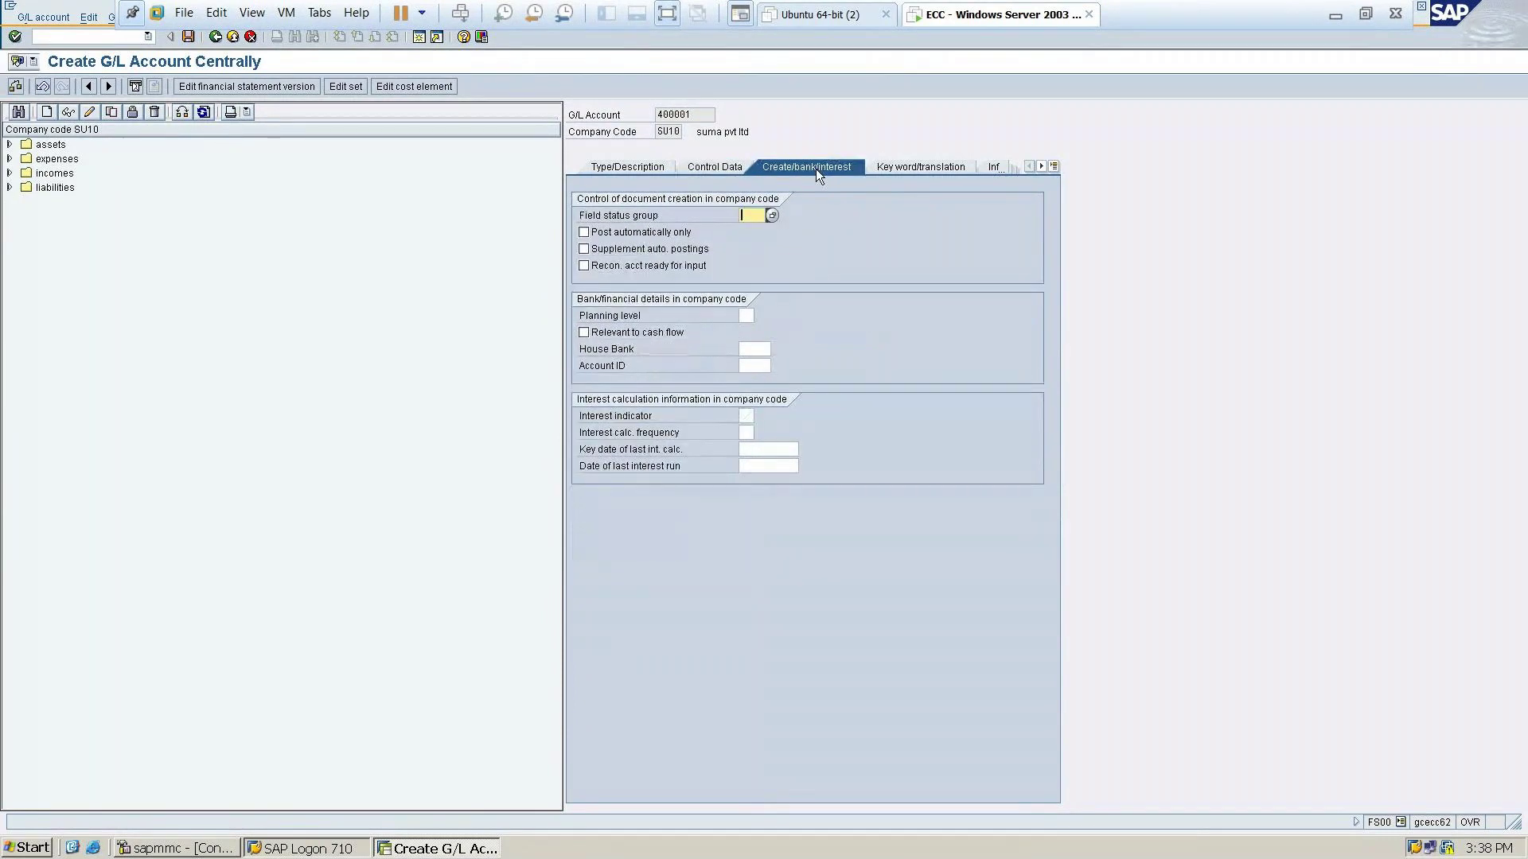
text(G001)
click(189, 38)
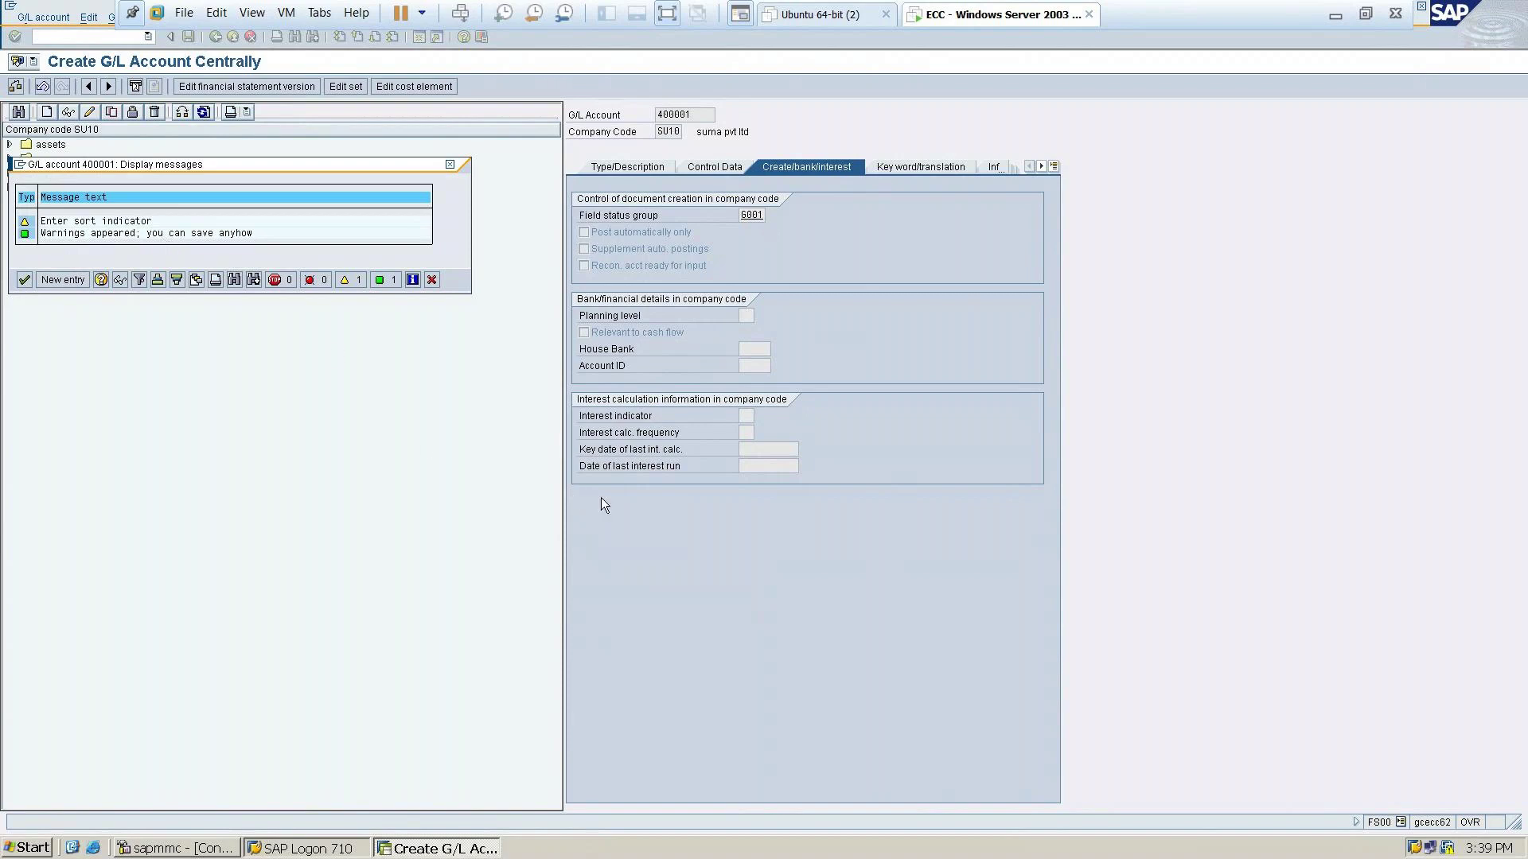
click(23, 281)
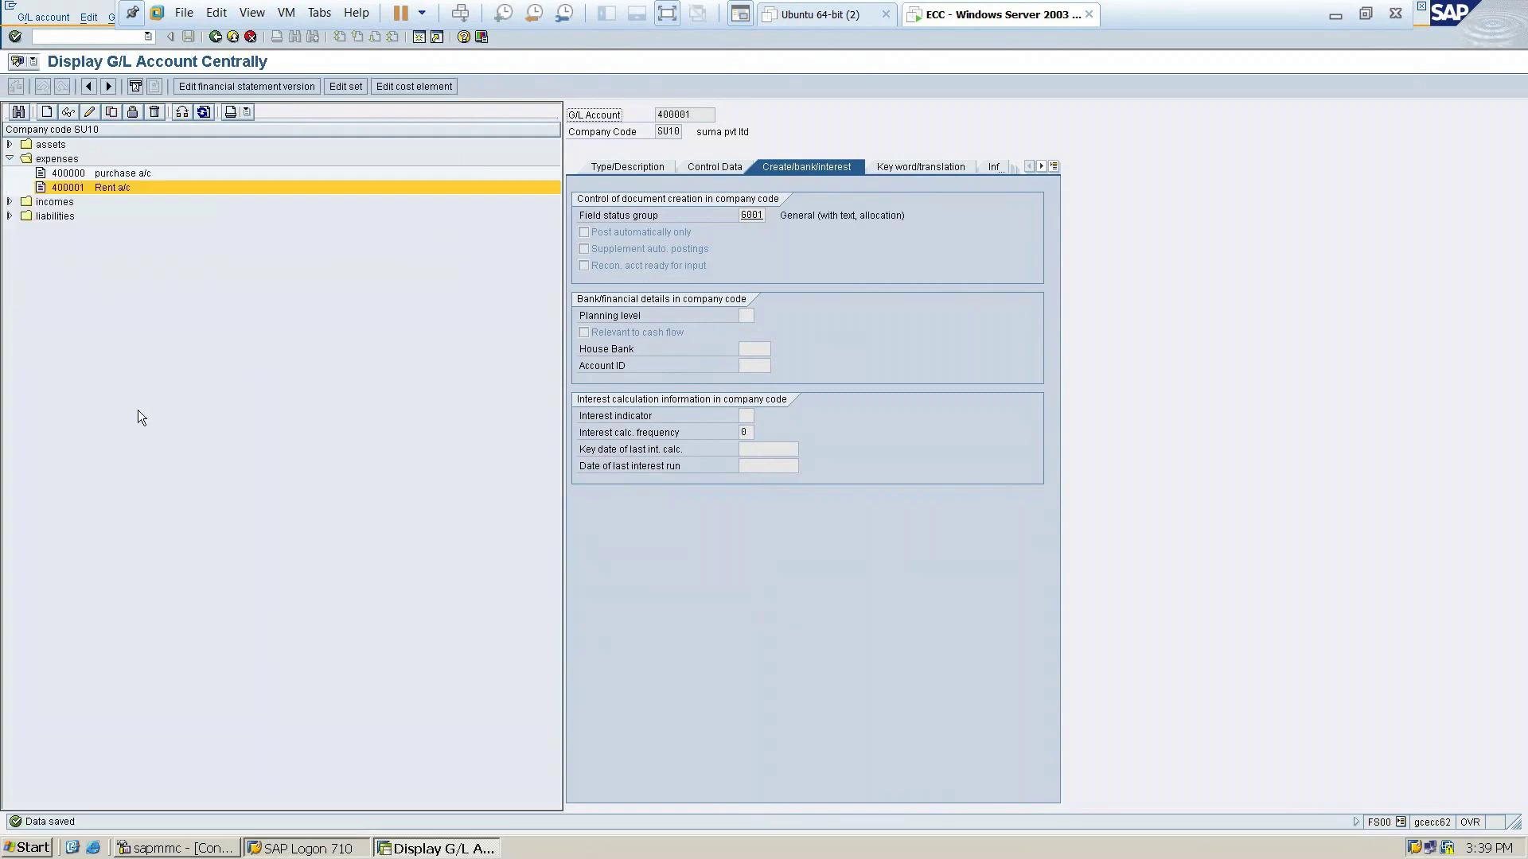
Display the purchase account 400000 under expenses and review its description, control data and document creation settings
click(147, 174)
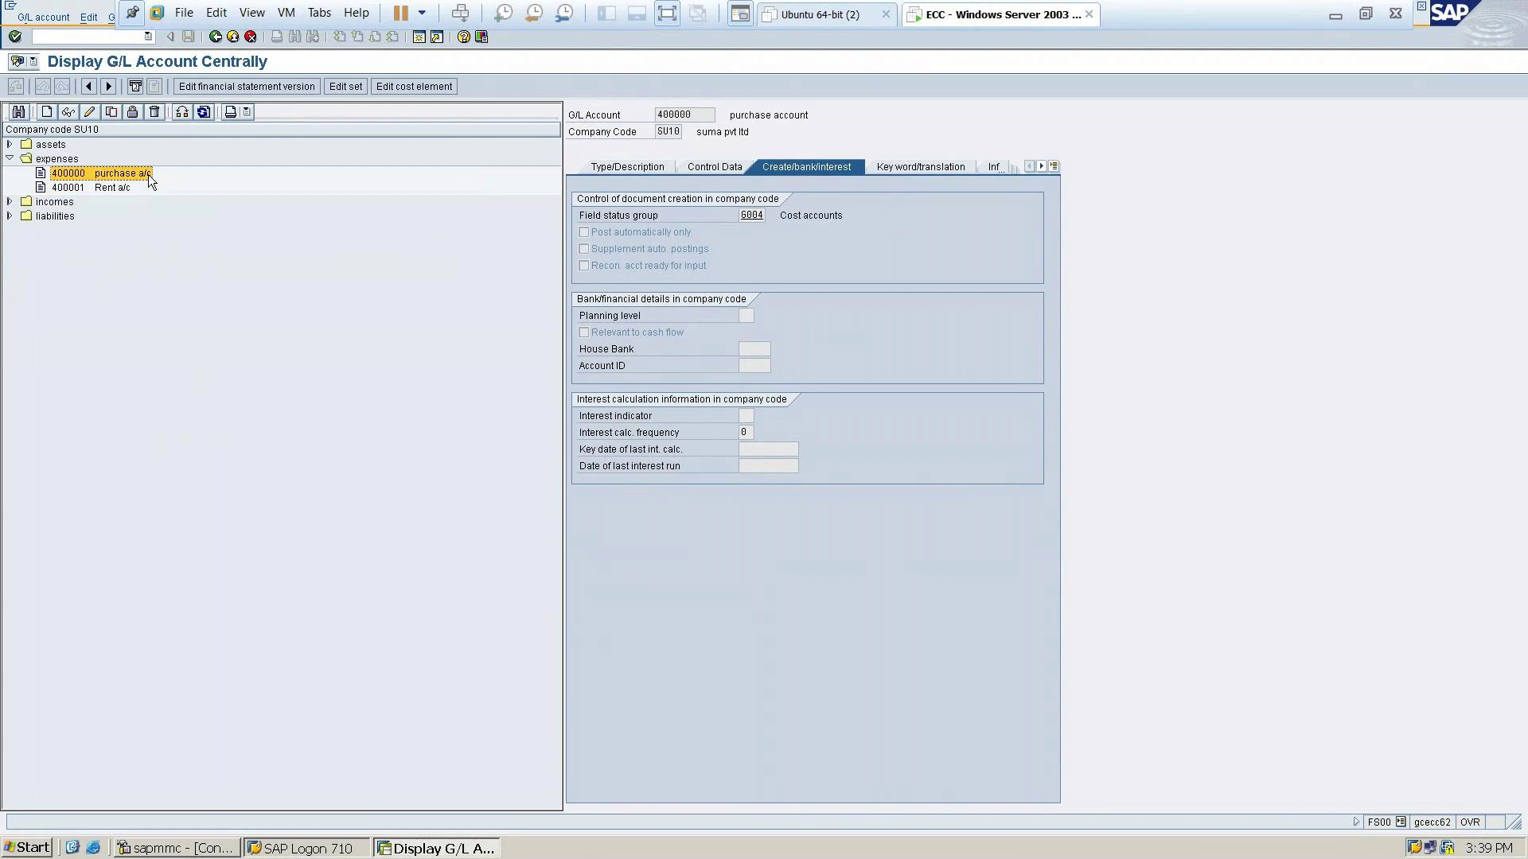
click(9, 159)
click(9, 159)
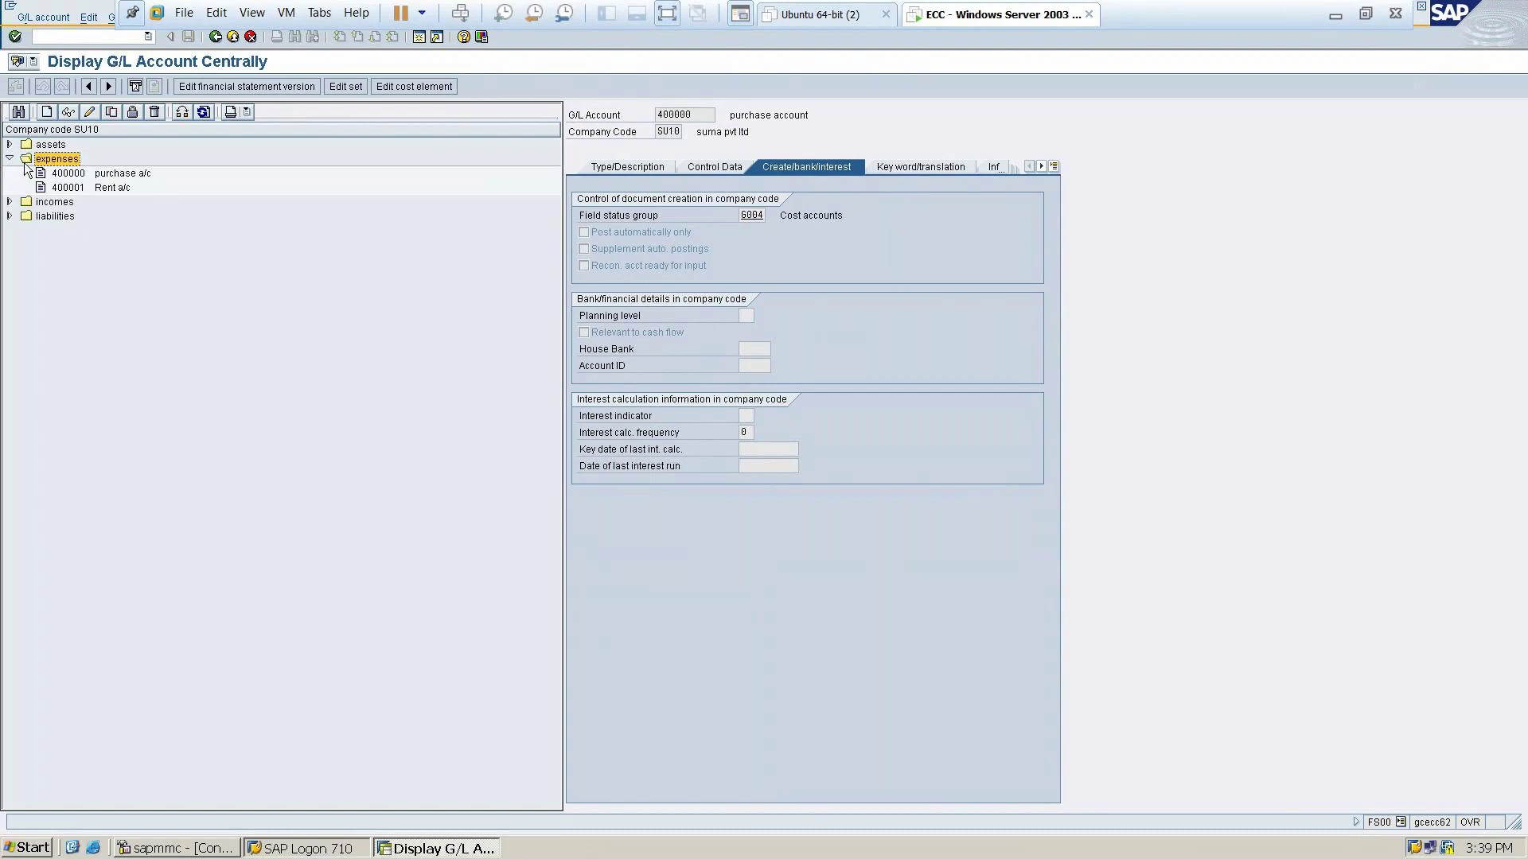
click(89, 174)
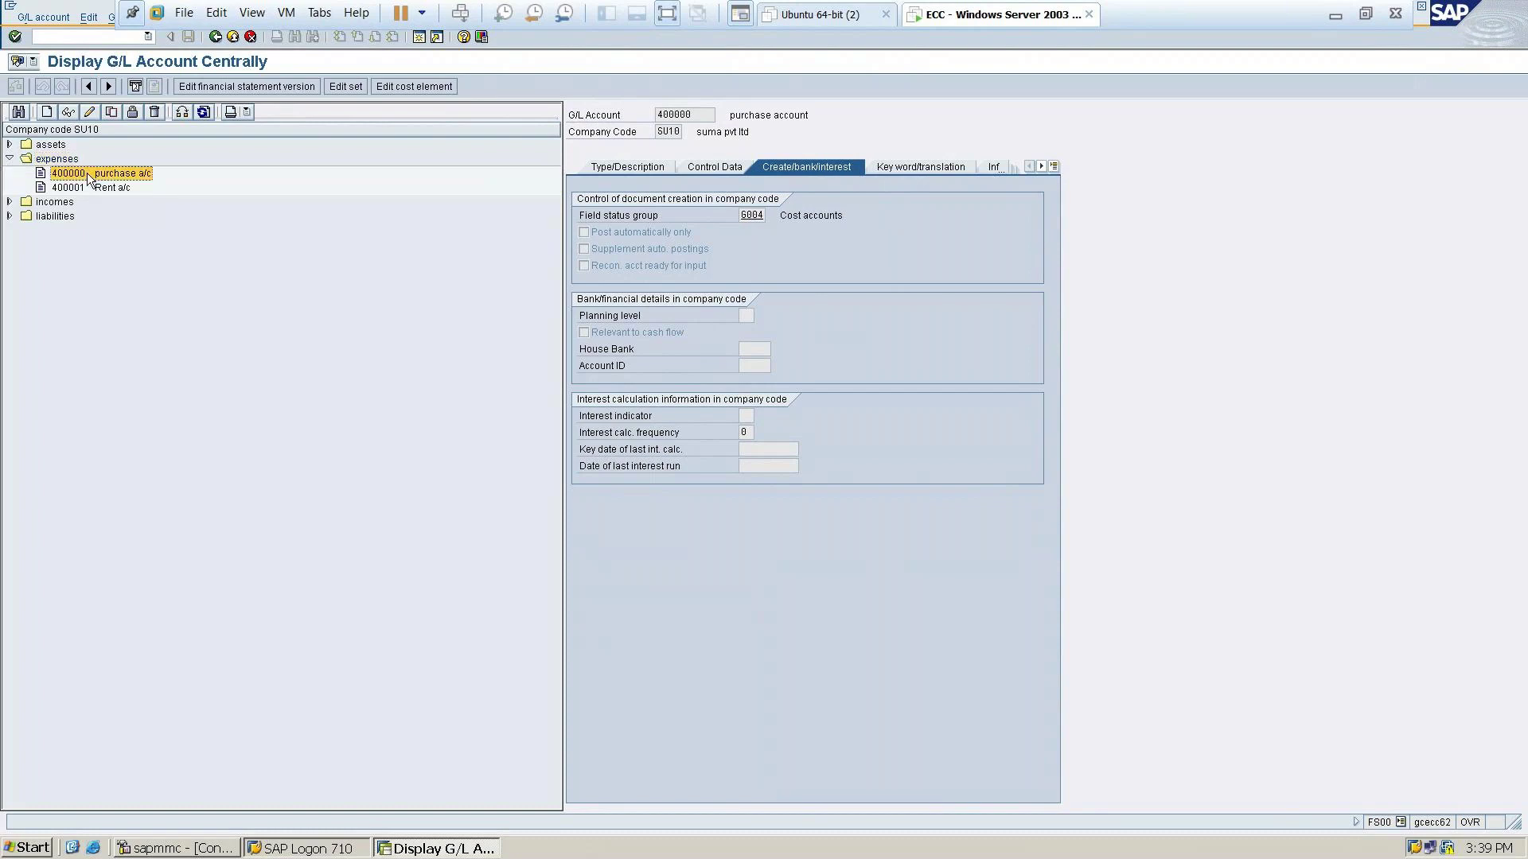
click(641, 168)
click(732, 170)
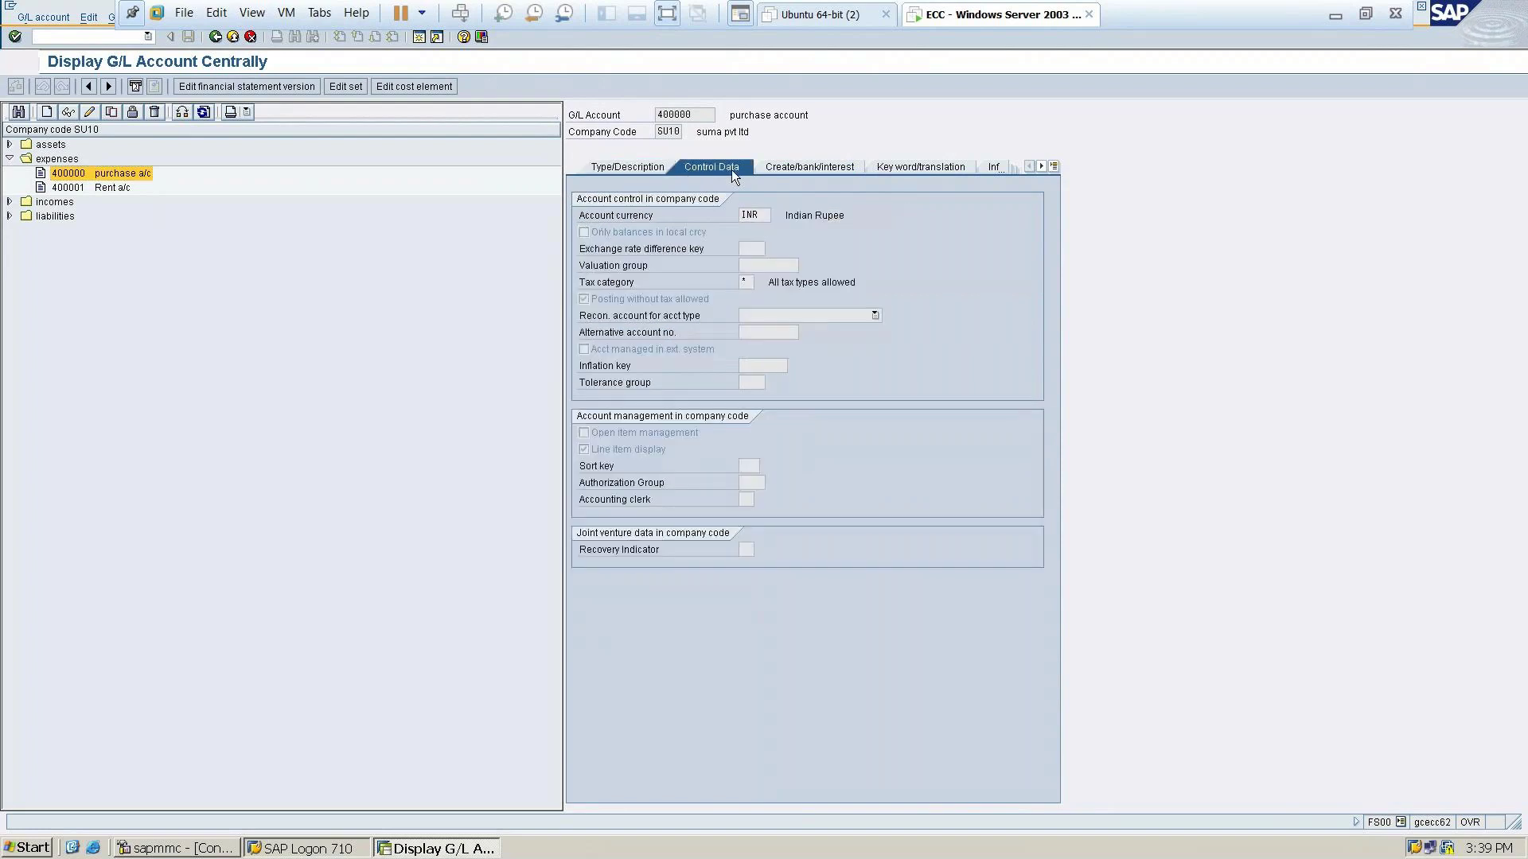
click(786, 169)
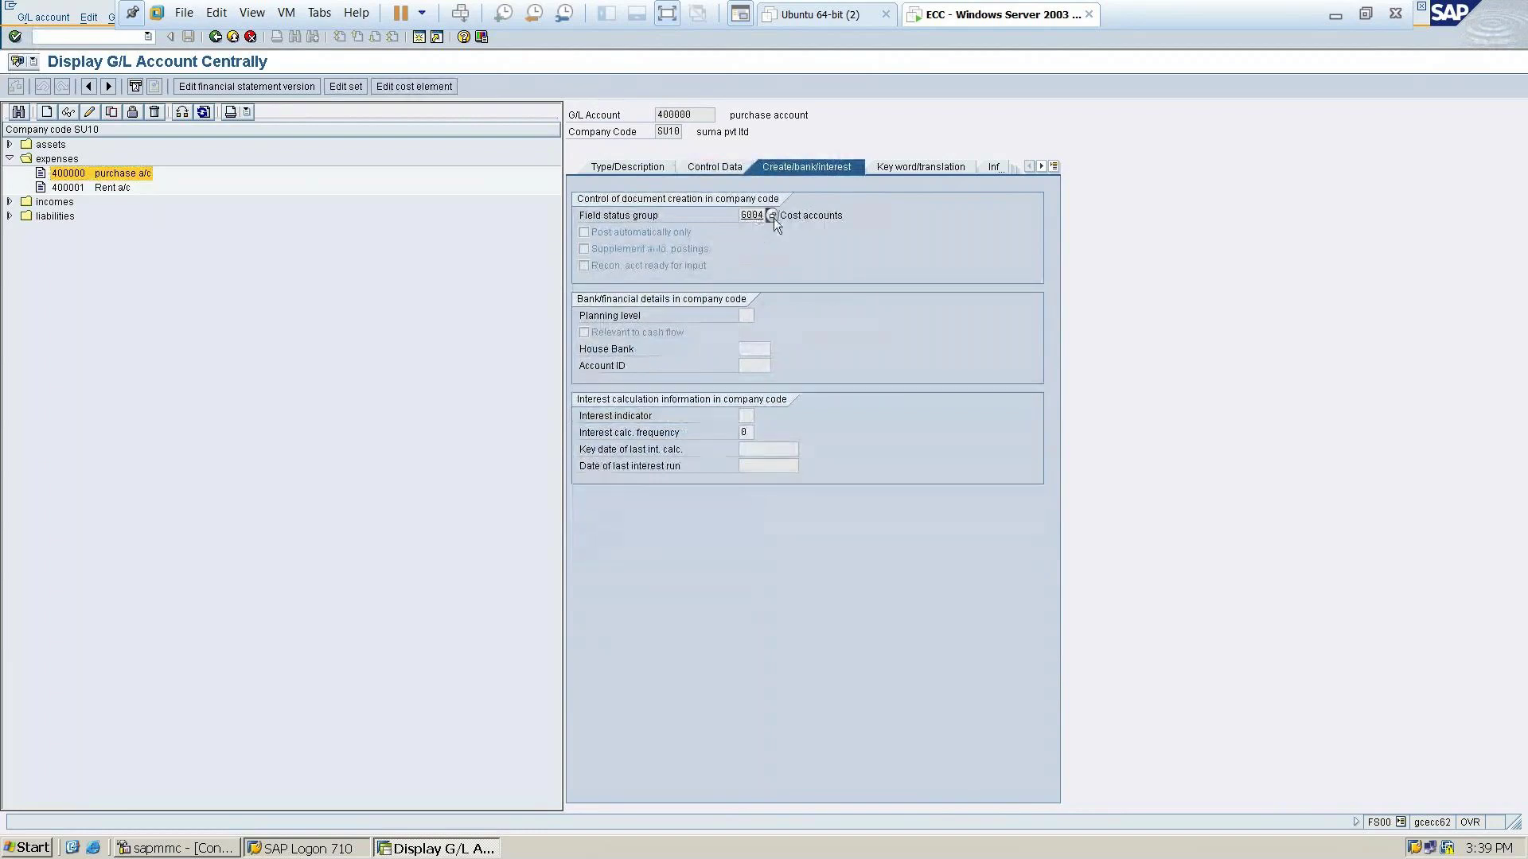
Look through the available field status groups for the purchase account, leaving the list without a selection
click(773, 217)
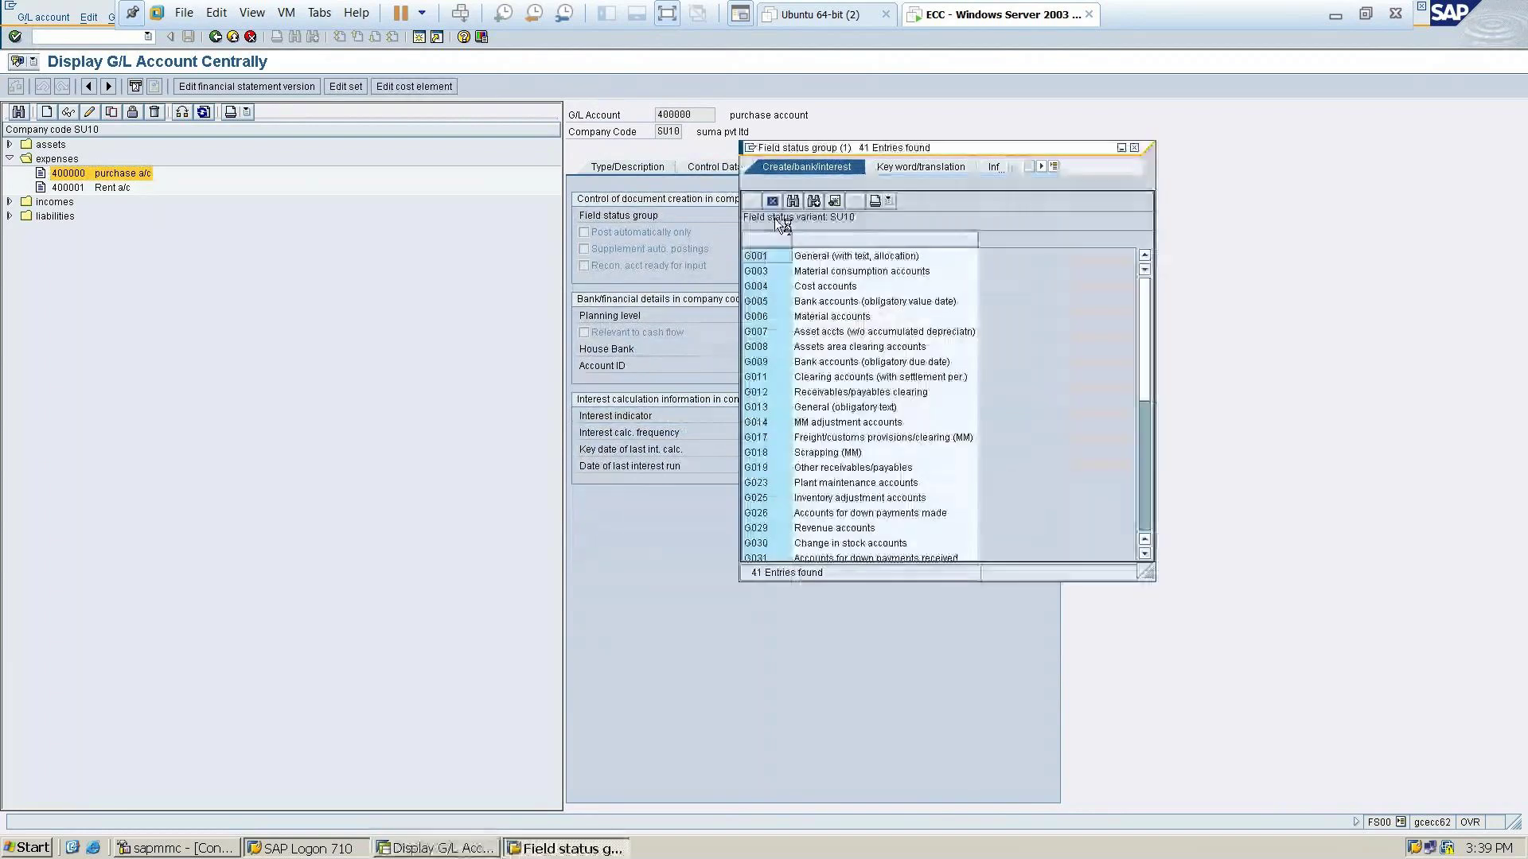
click(787, 292)
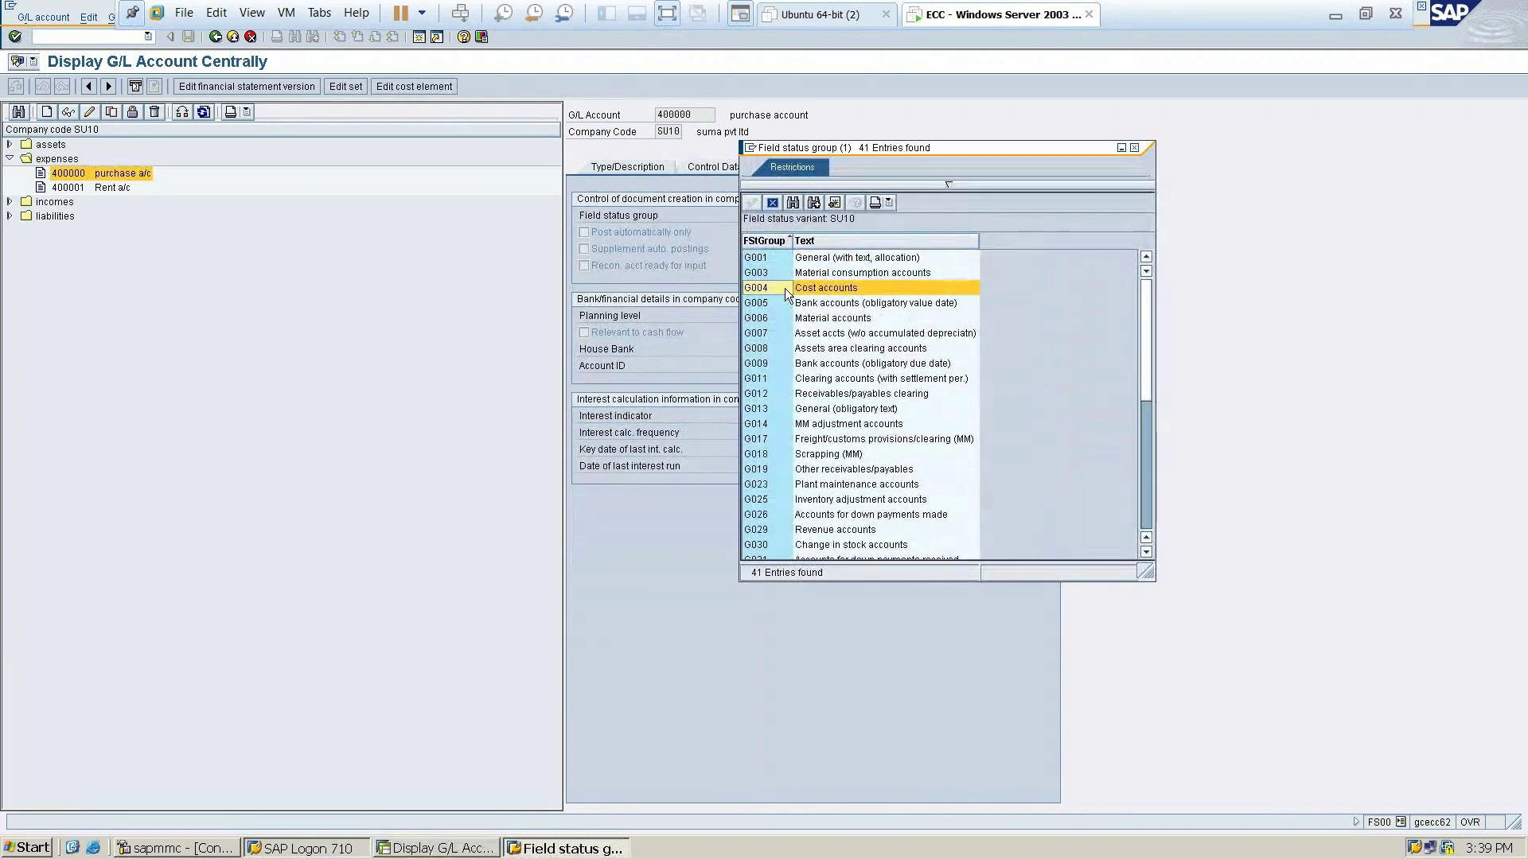
click(1135, 148)
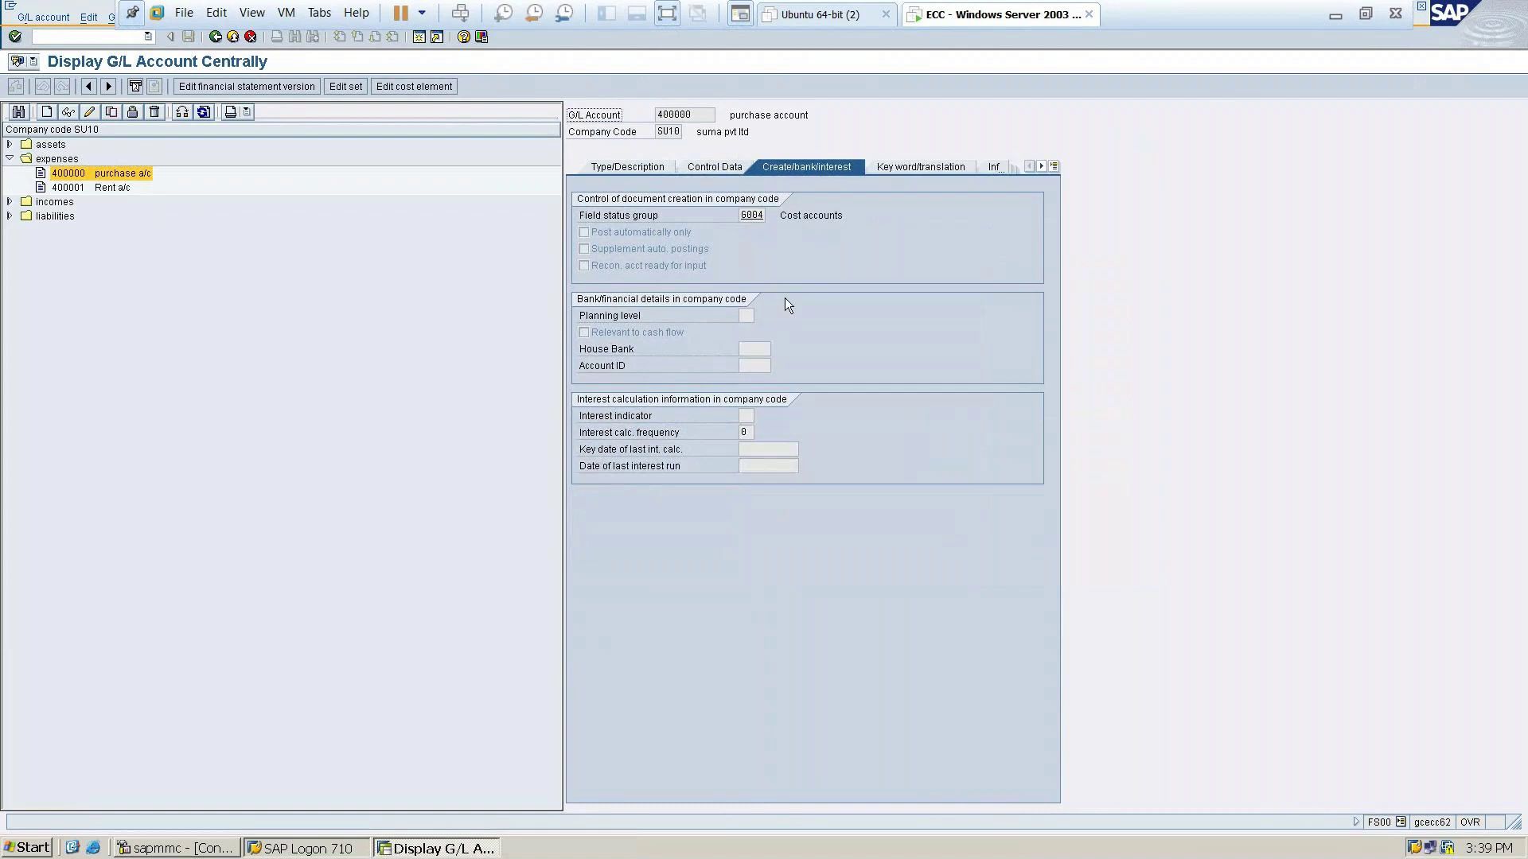
click(754, 215)
click(772, 216)
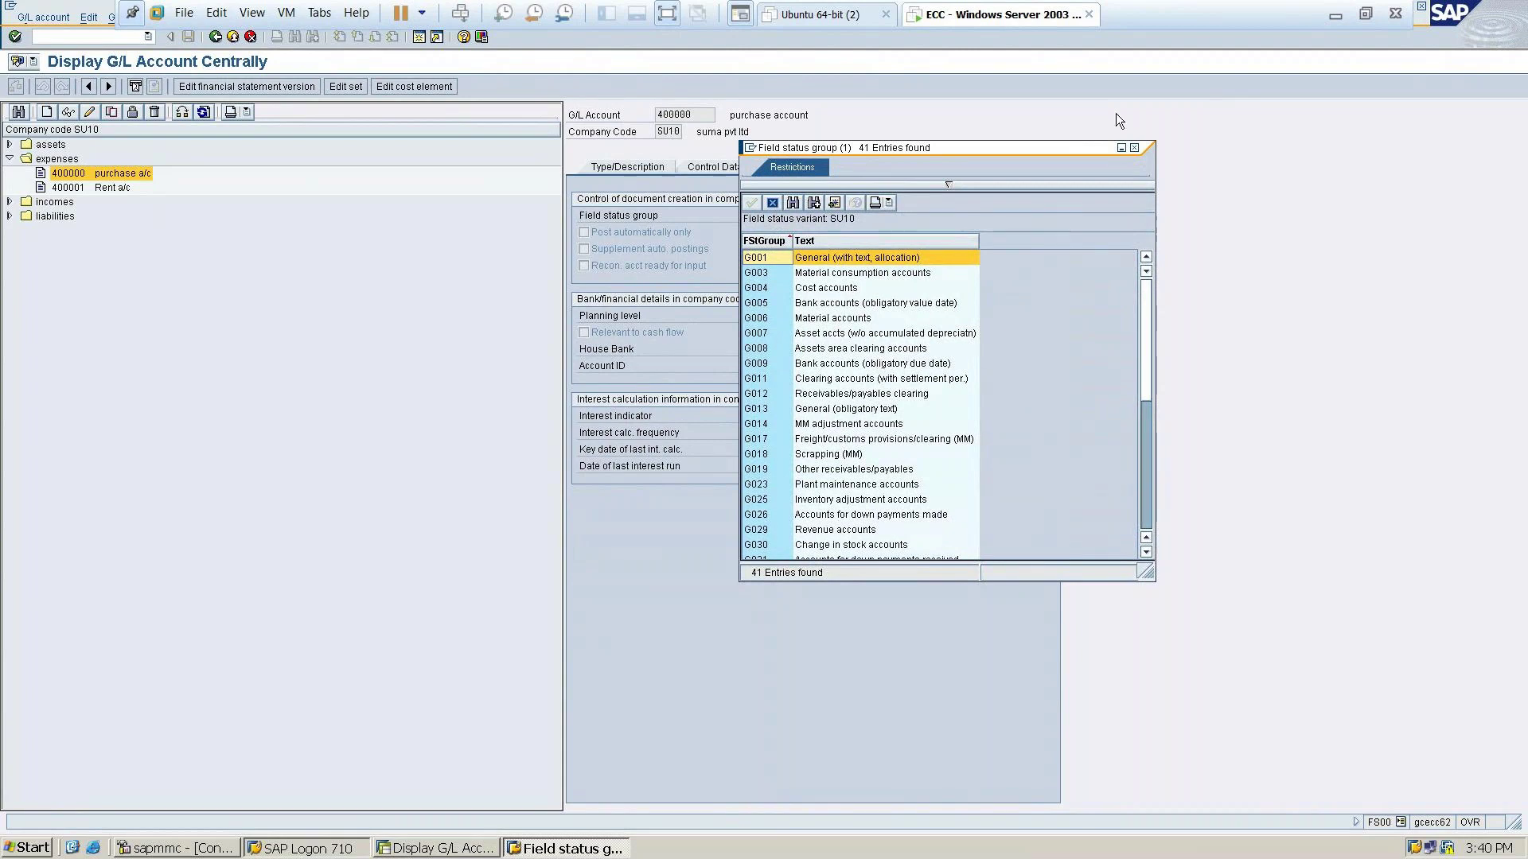
click(1134, 150)
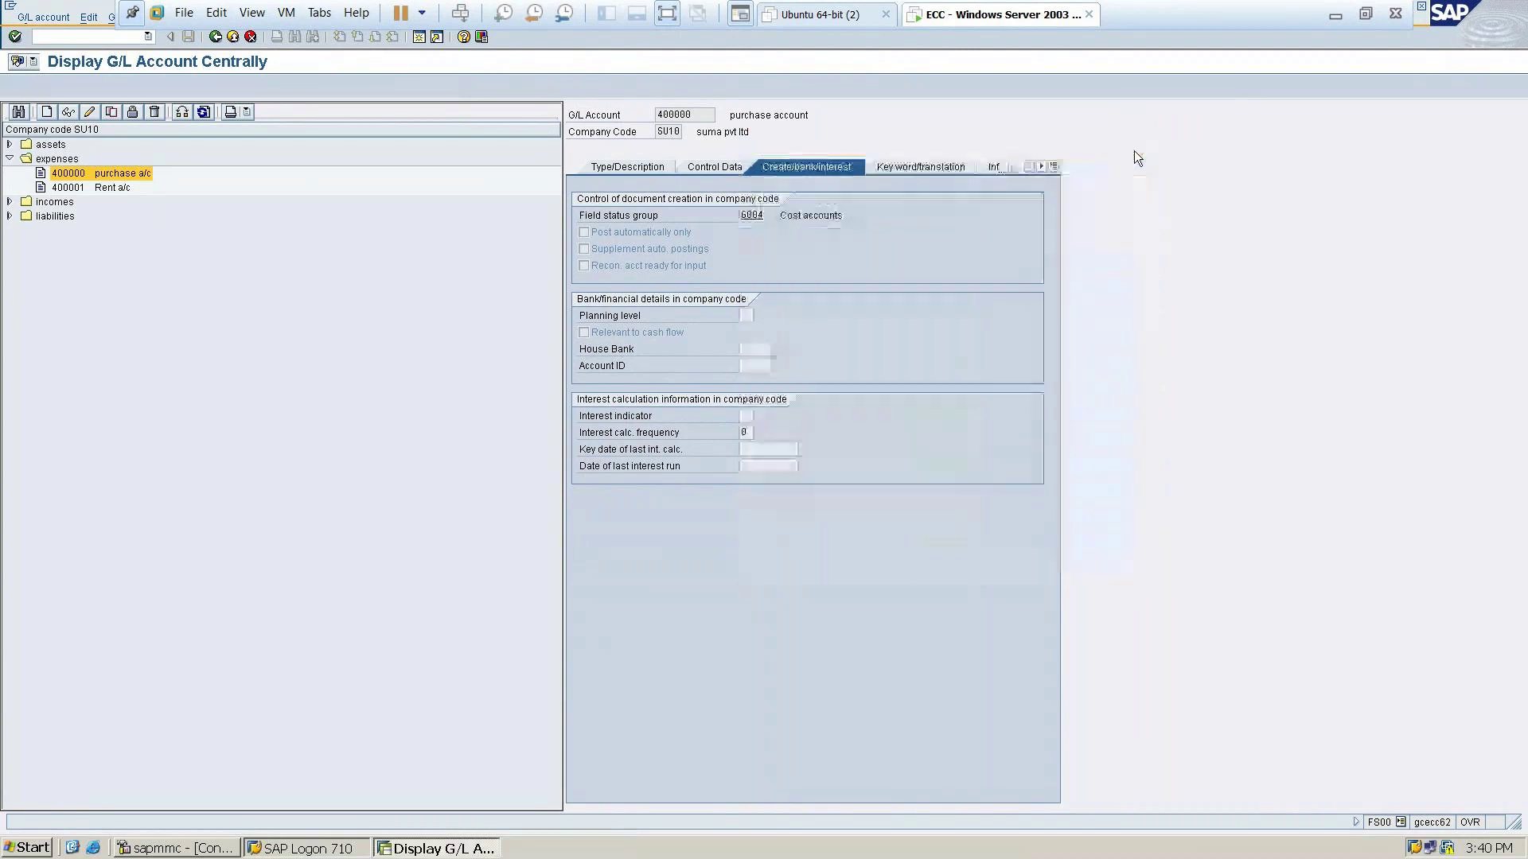
Collapse the expenses group and review the purchase account's description, control data, document creation and keyword/translation details
click(719, 169)
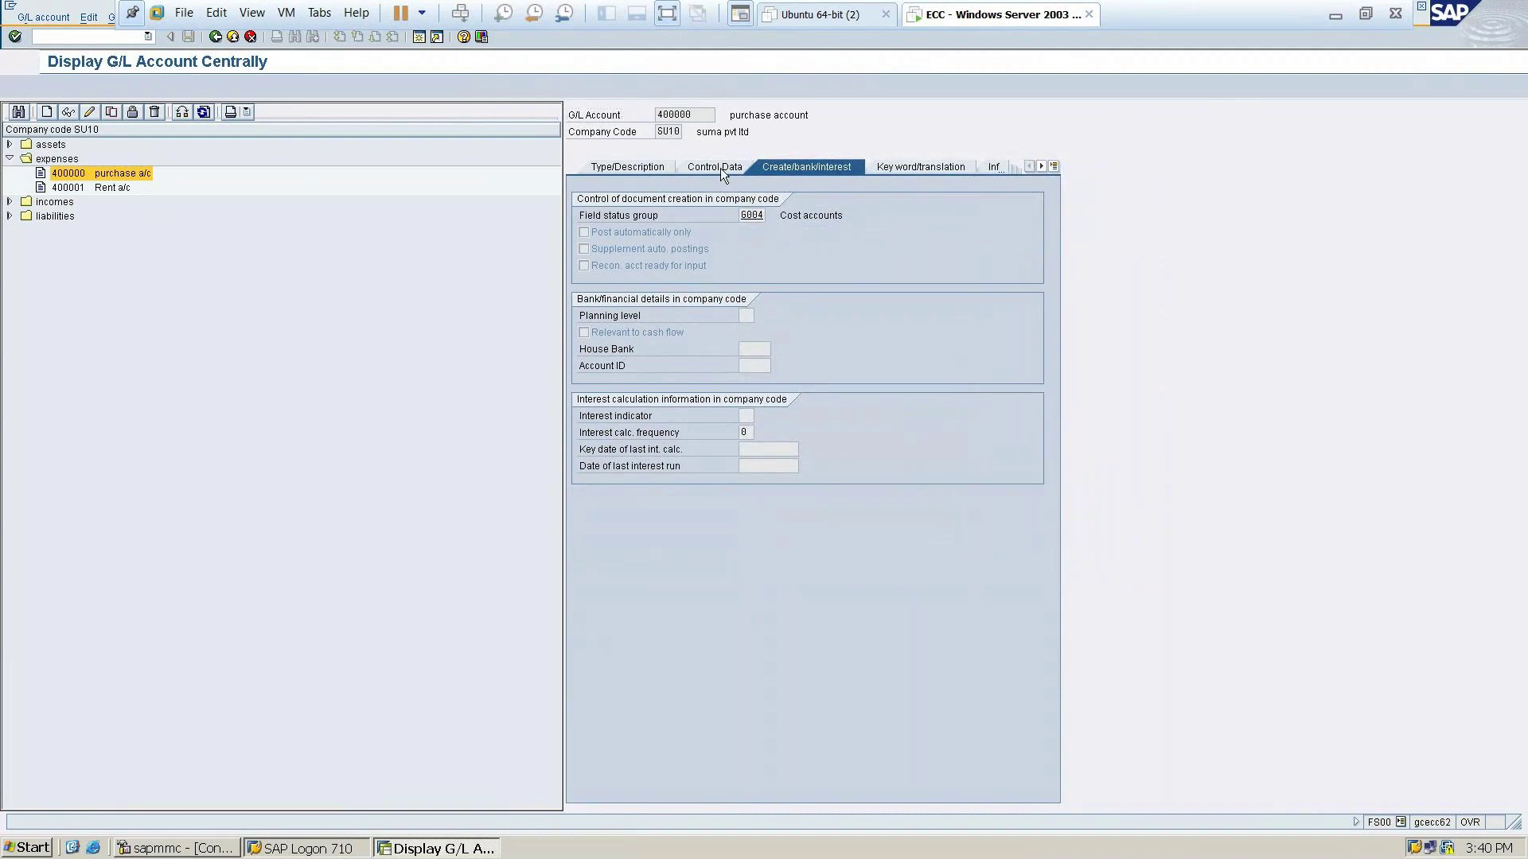
click(633, 167)
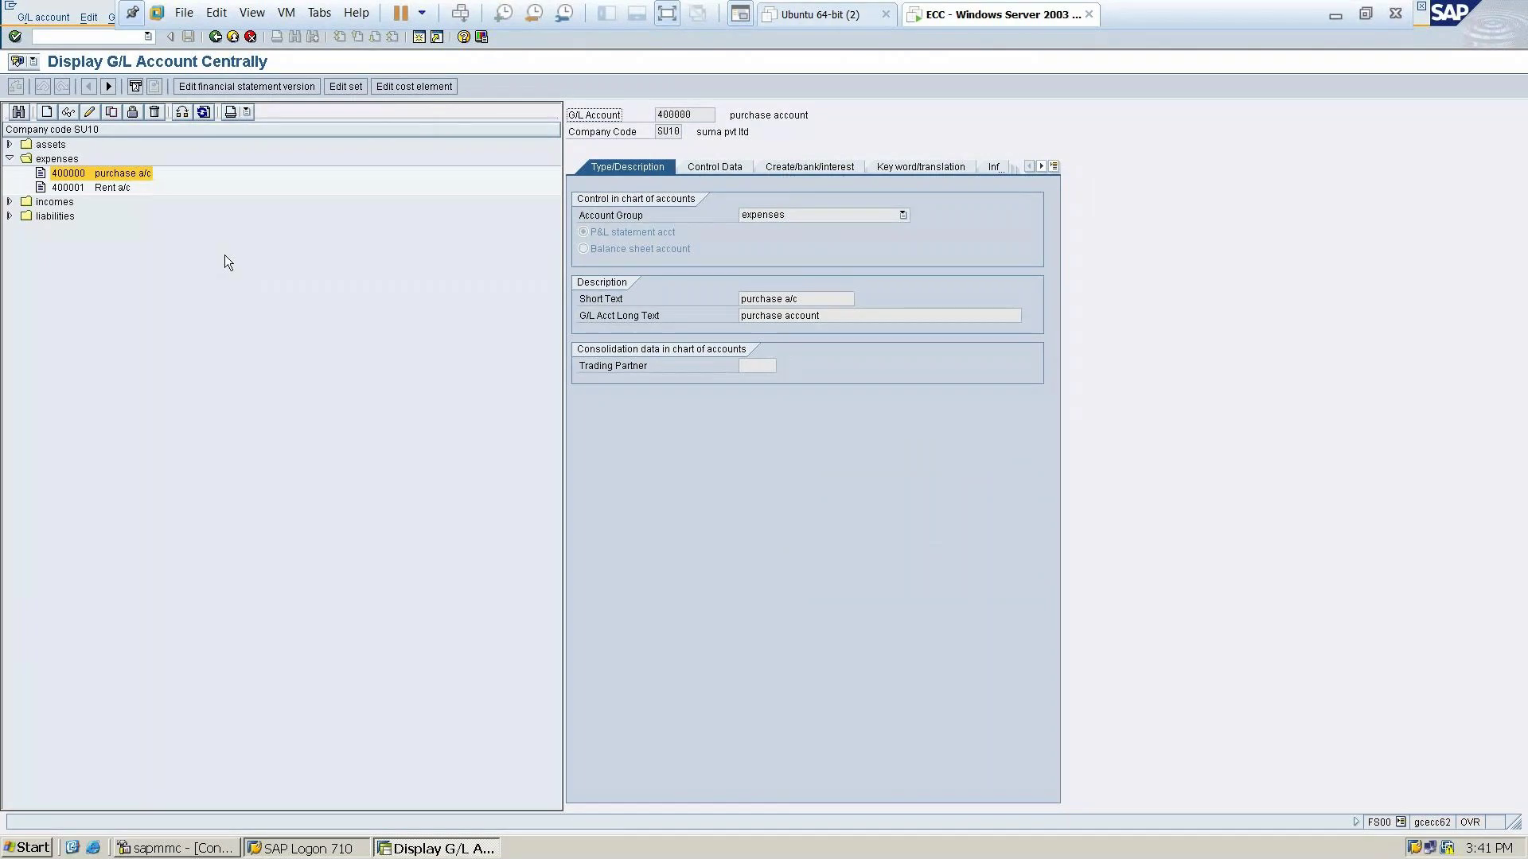
click(10, 159)
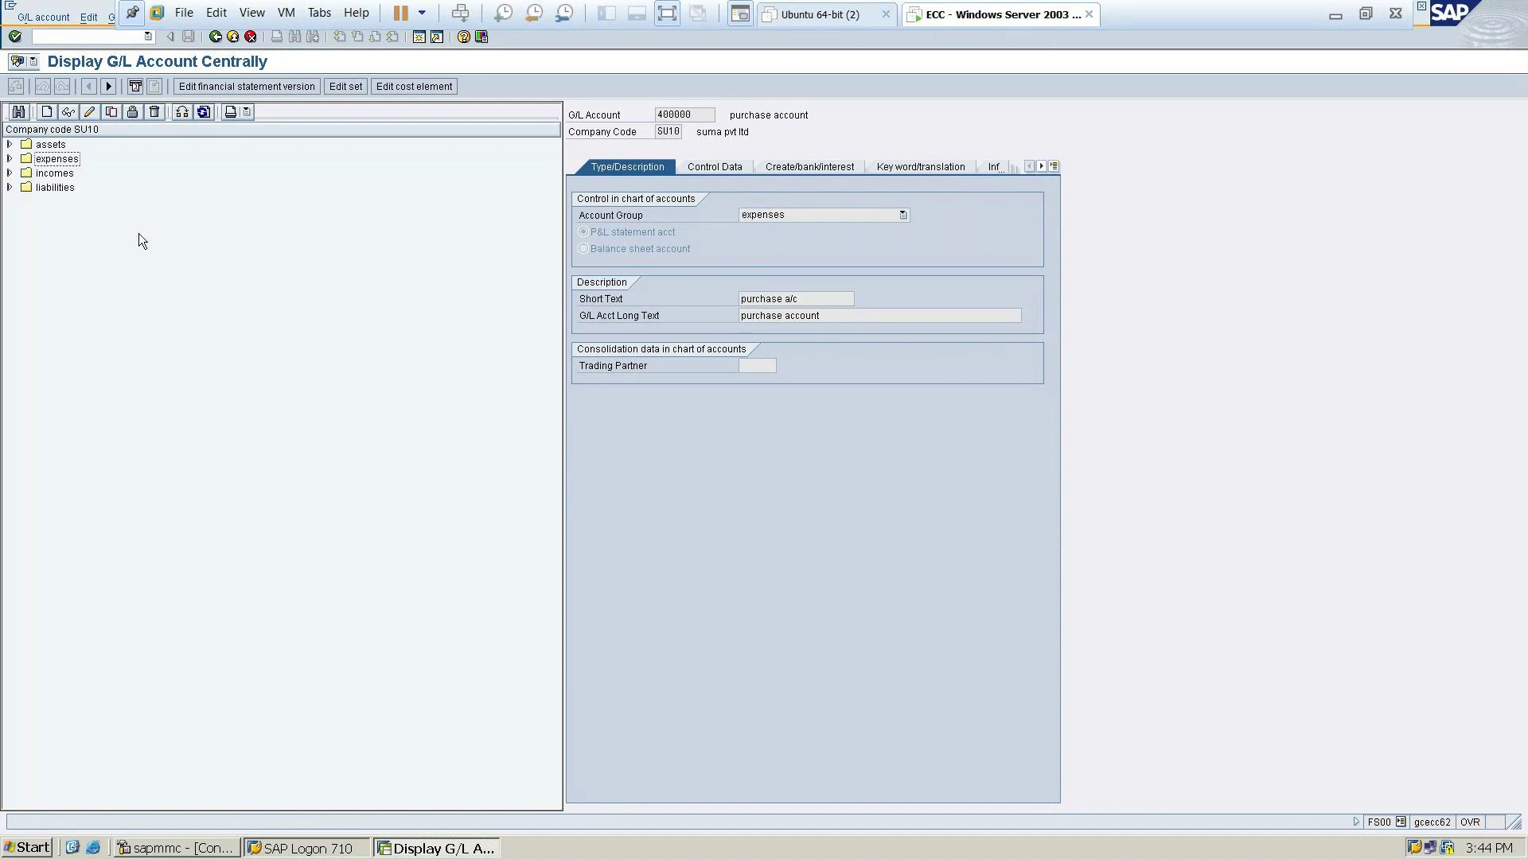
click(721, 168)
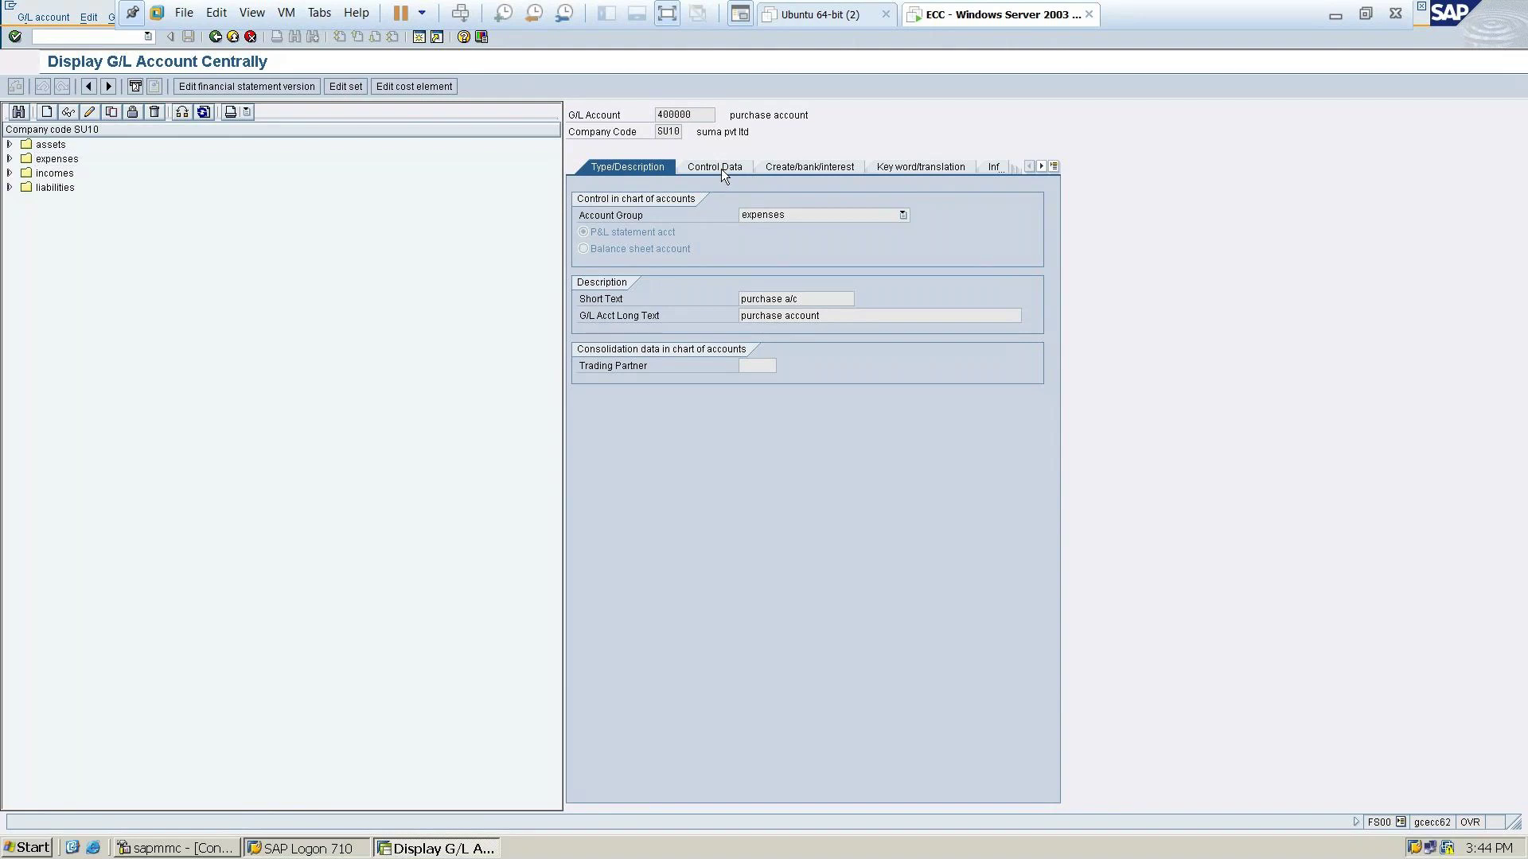
click(785, 169)
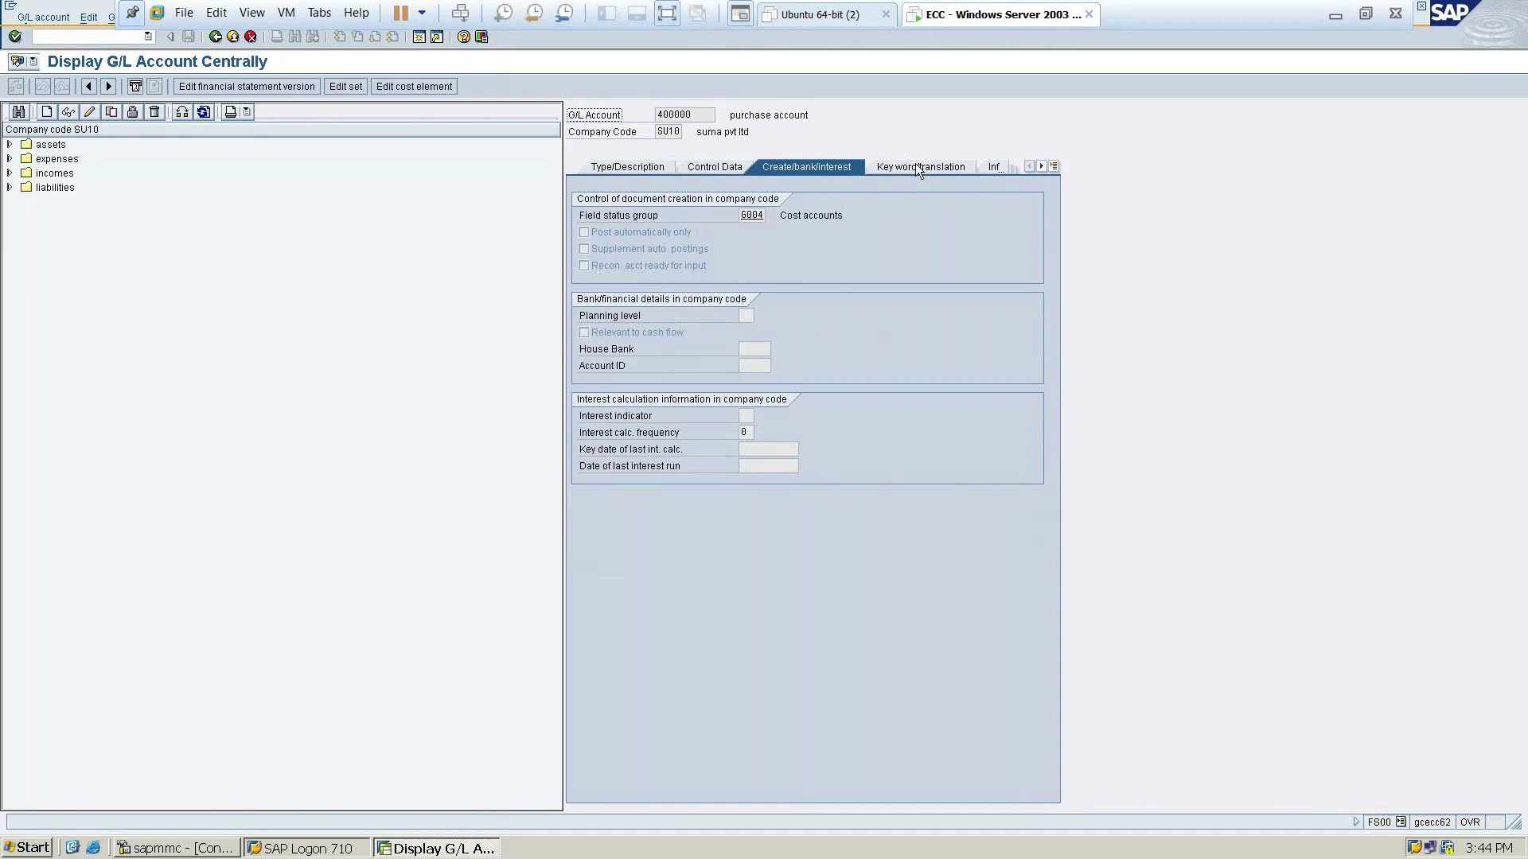
click(872, 177)
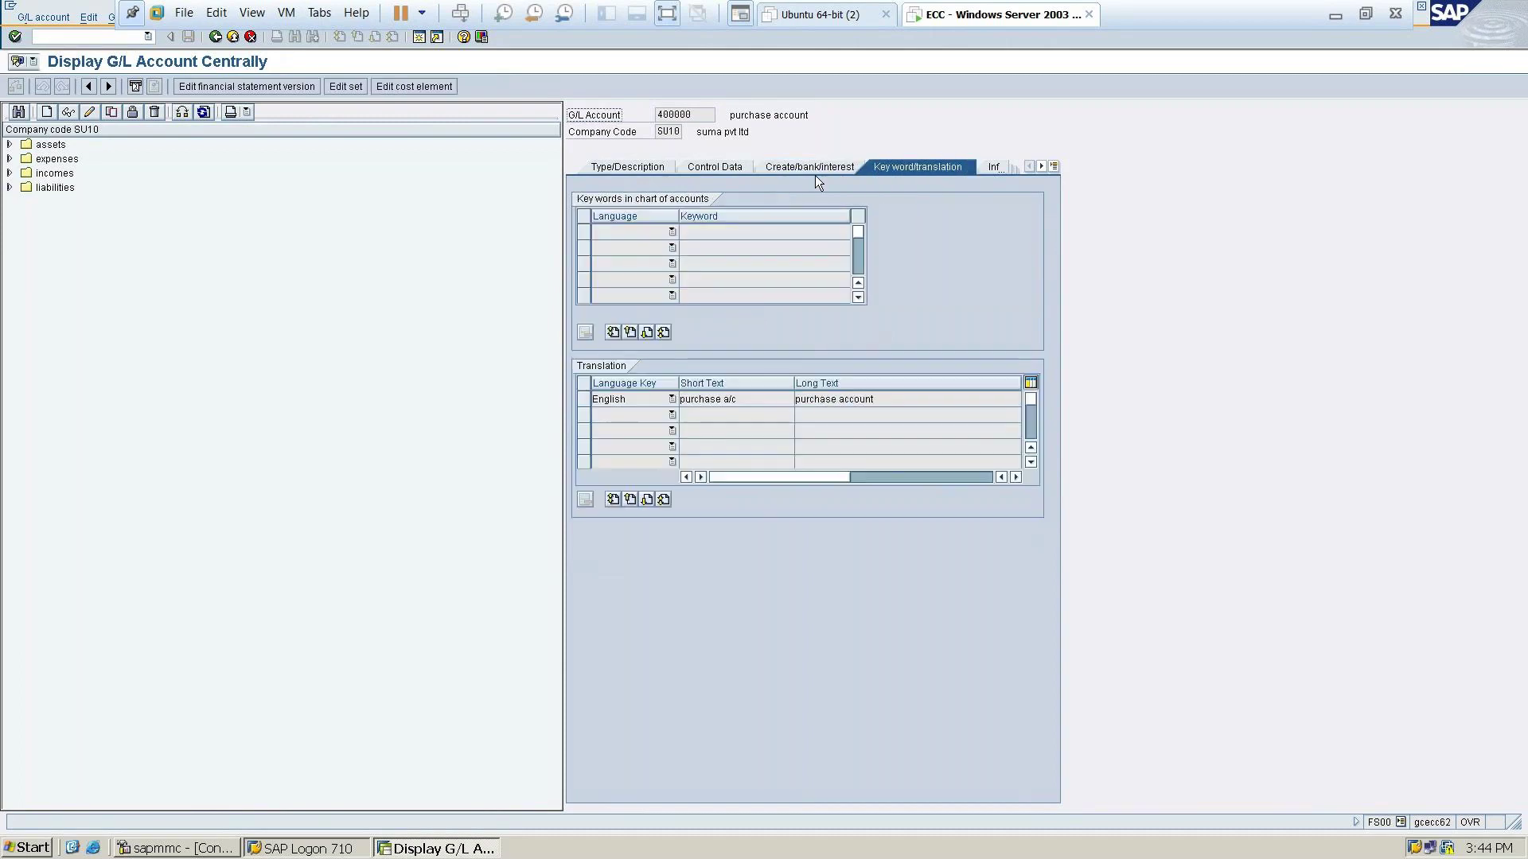
click(785, 169)
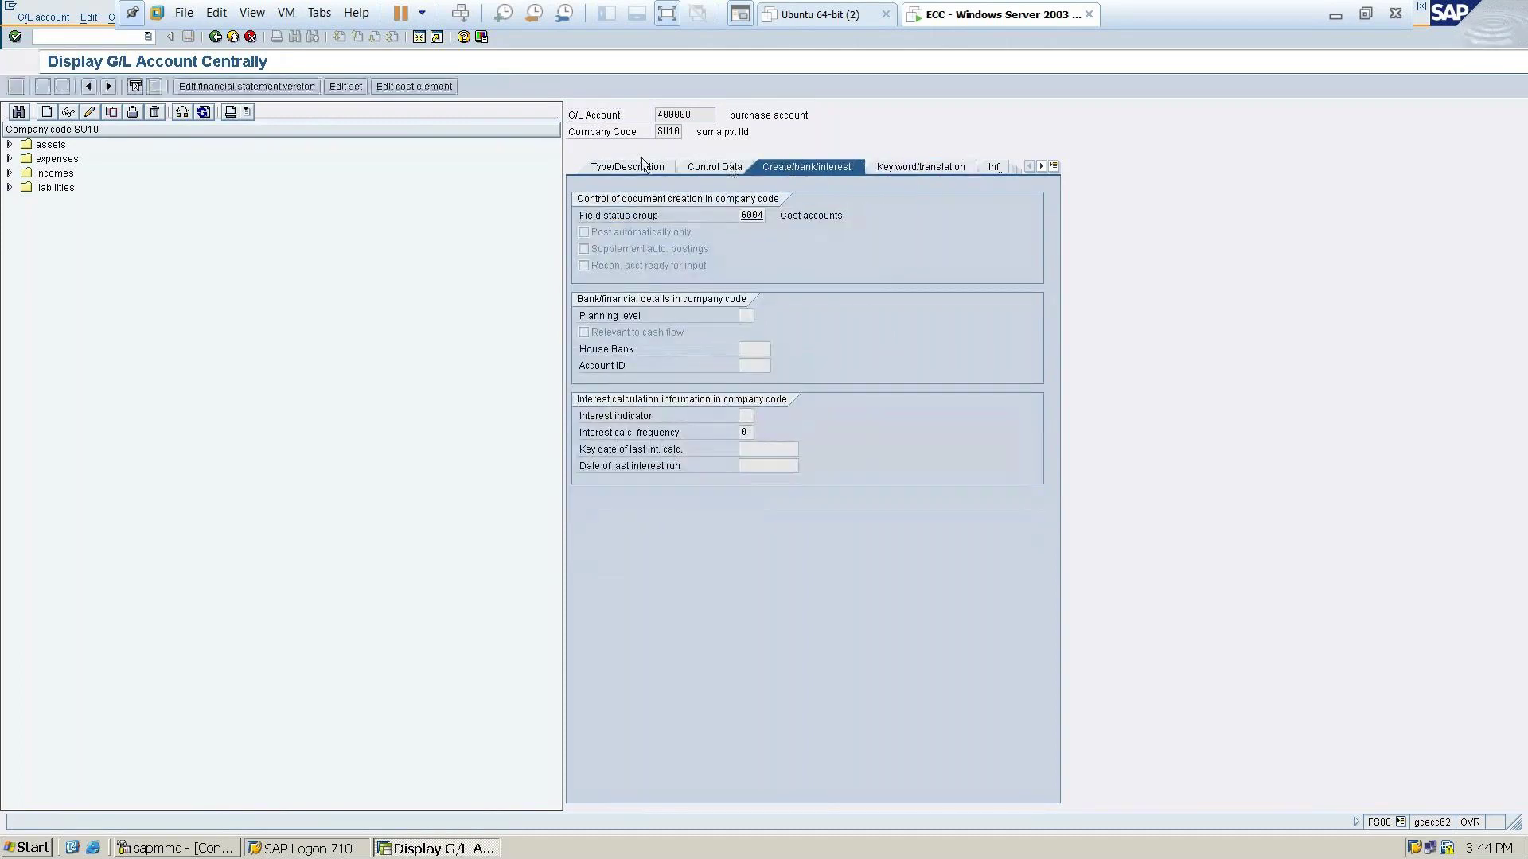
click(712, 167)
click(628, 165)
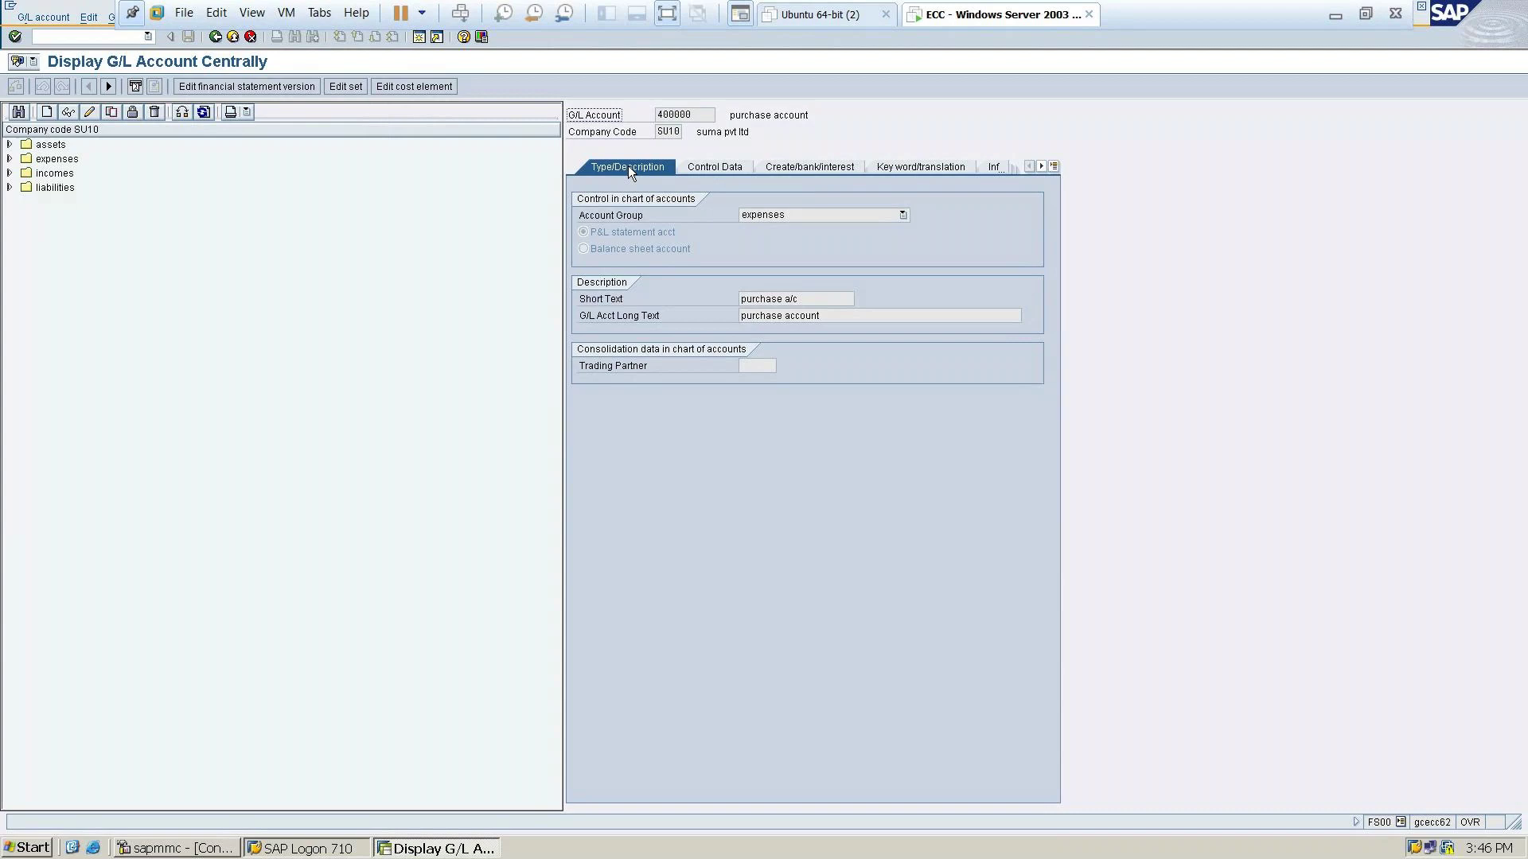
Review the purchase account's type/description and control data in SAP, consulting the account groups slide in PowerPoint
click(1333, 13)
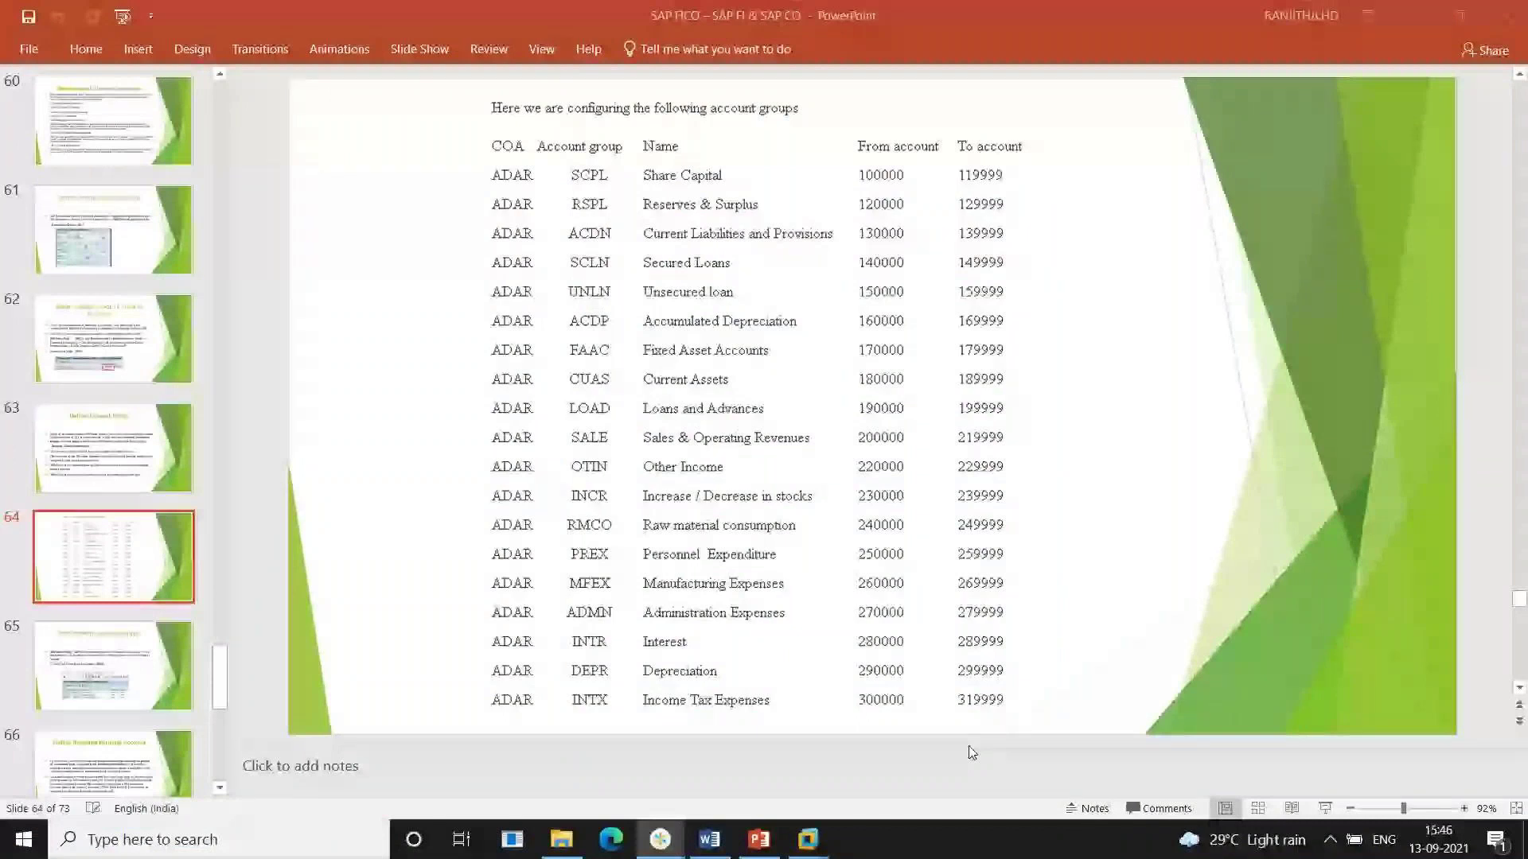
click(808, 839)
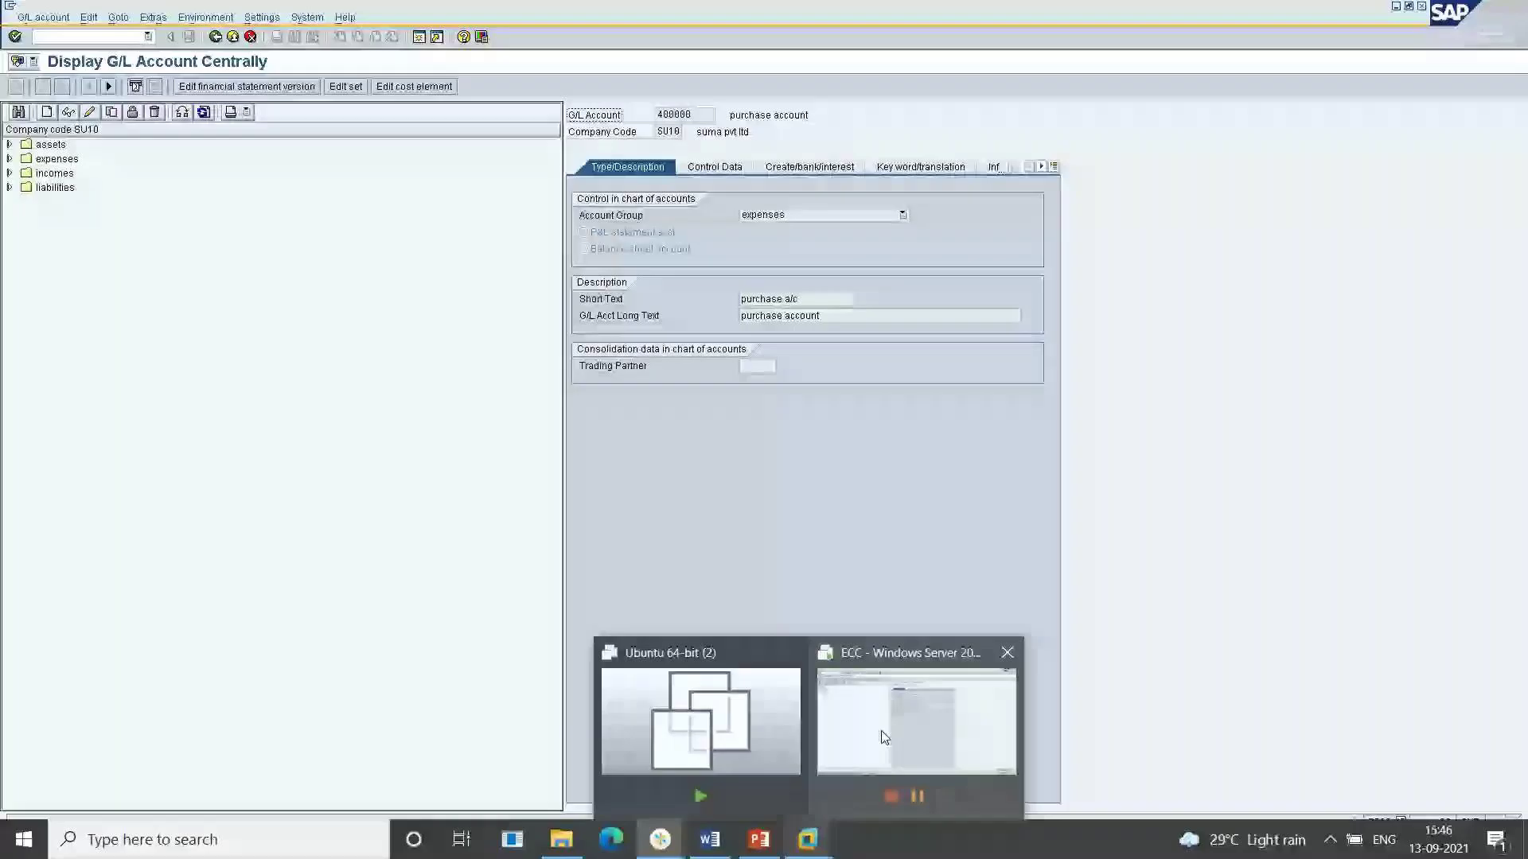
click(880, 730)
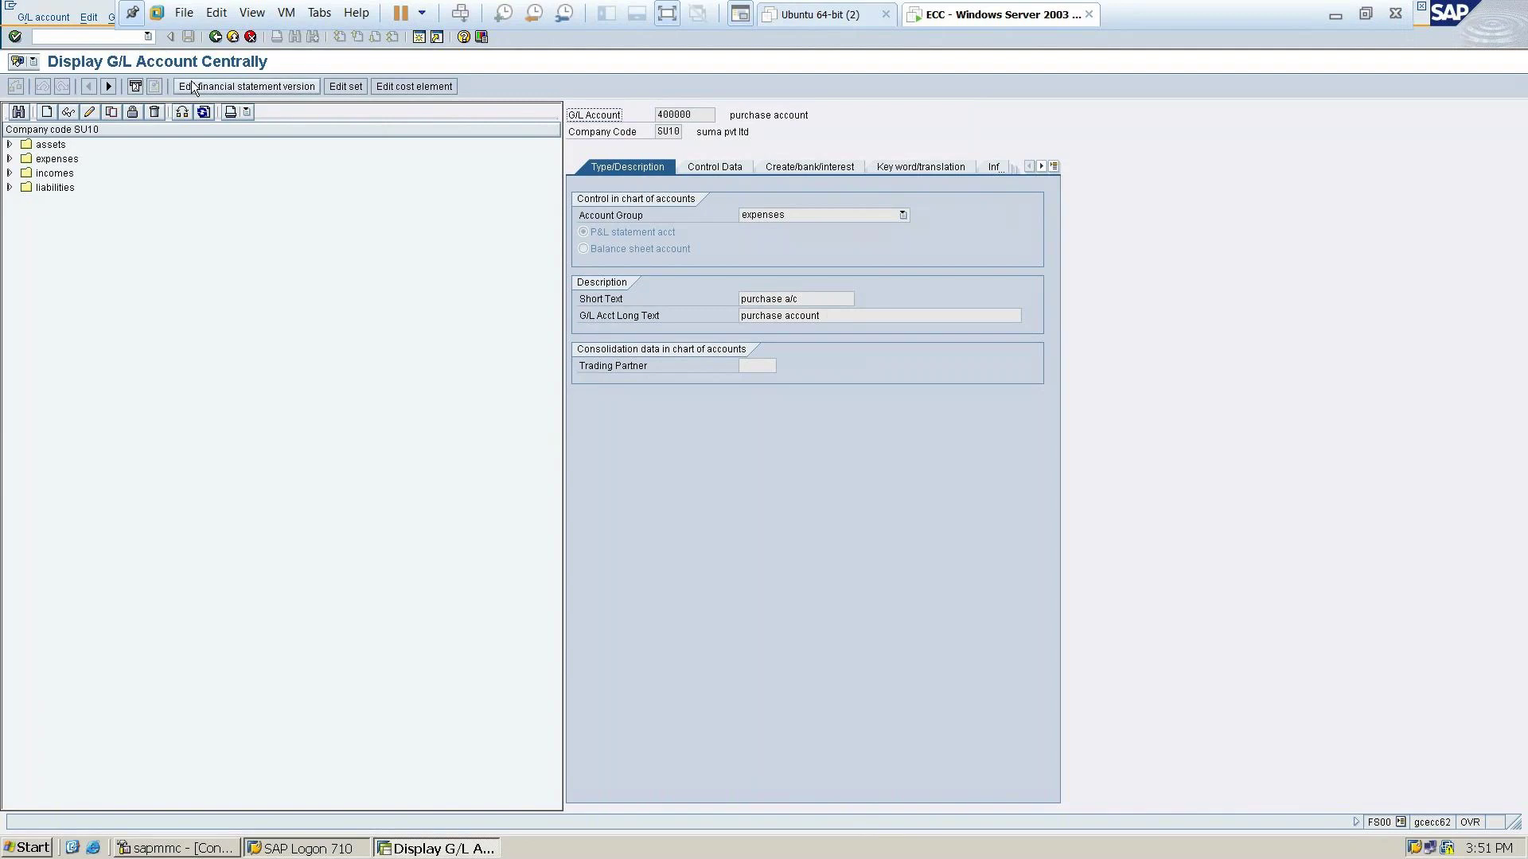
click(634, 166)
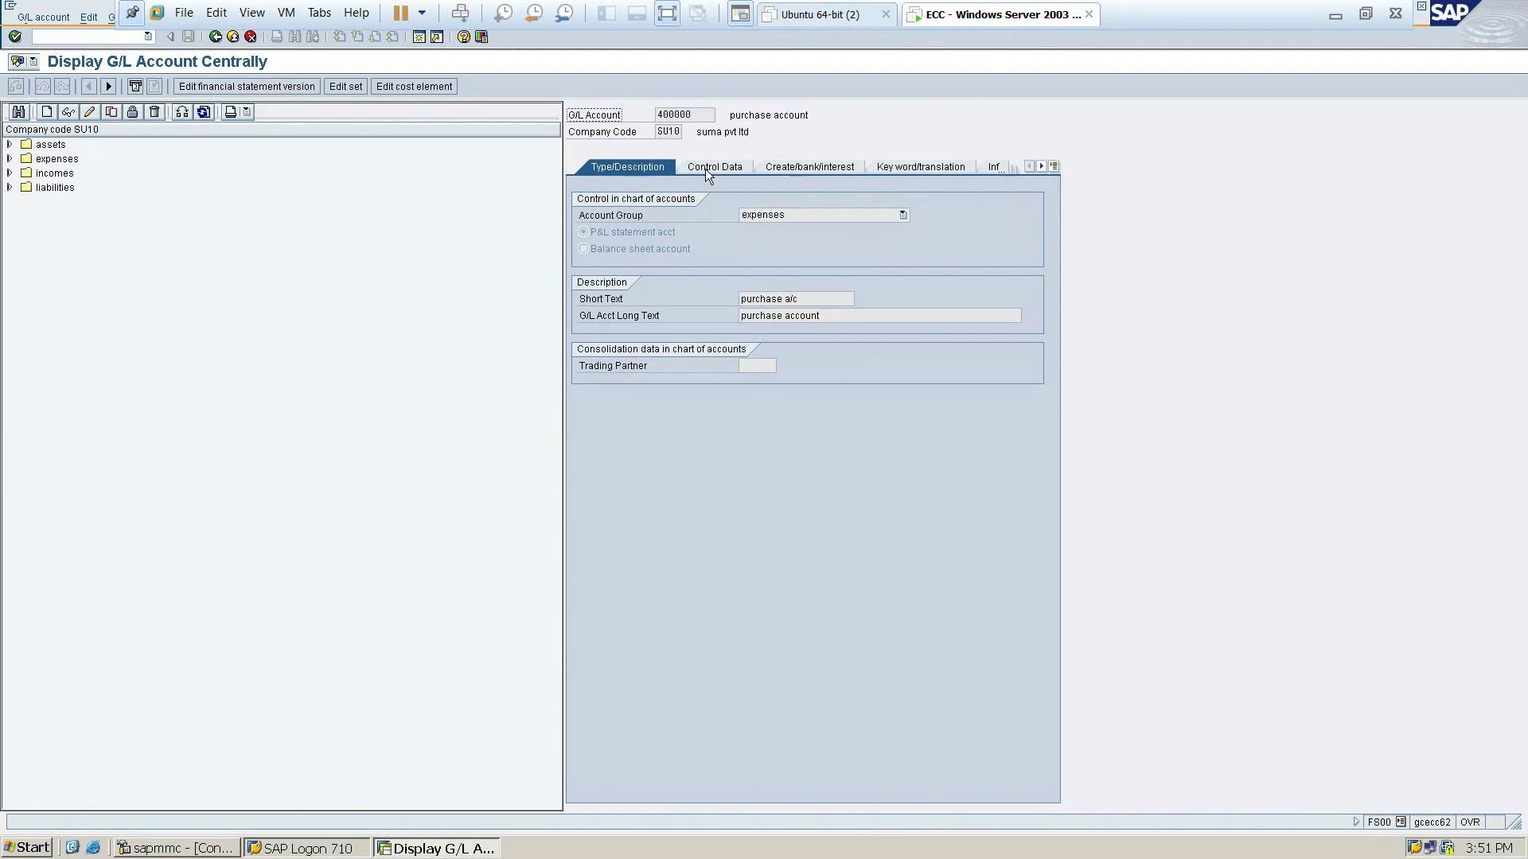
click(705, 169)
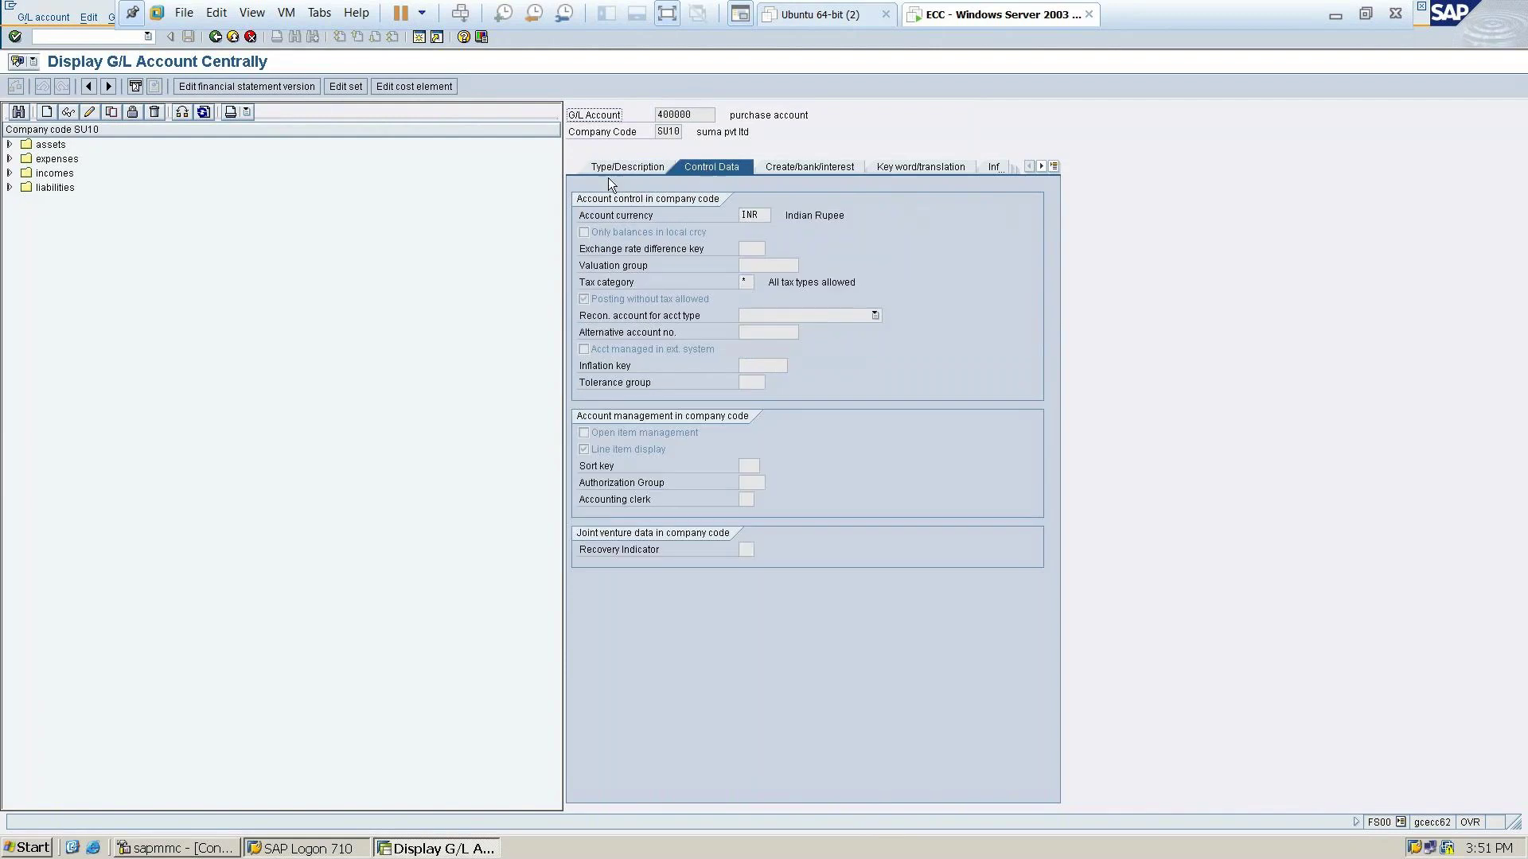
click(625, 165)
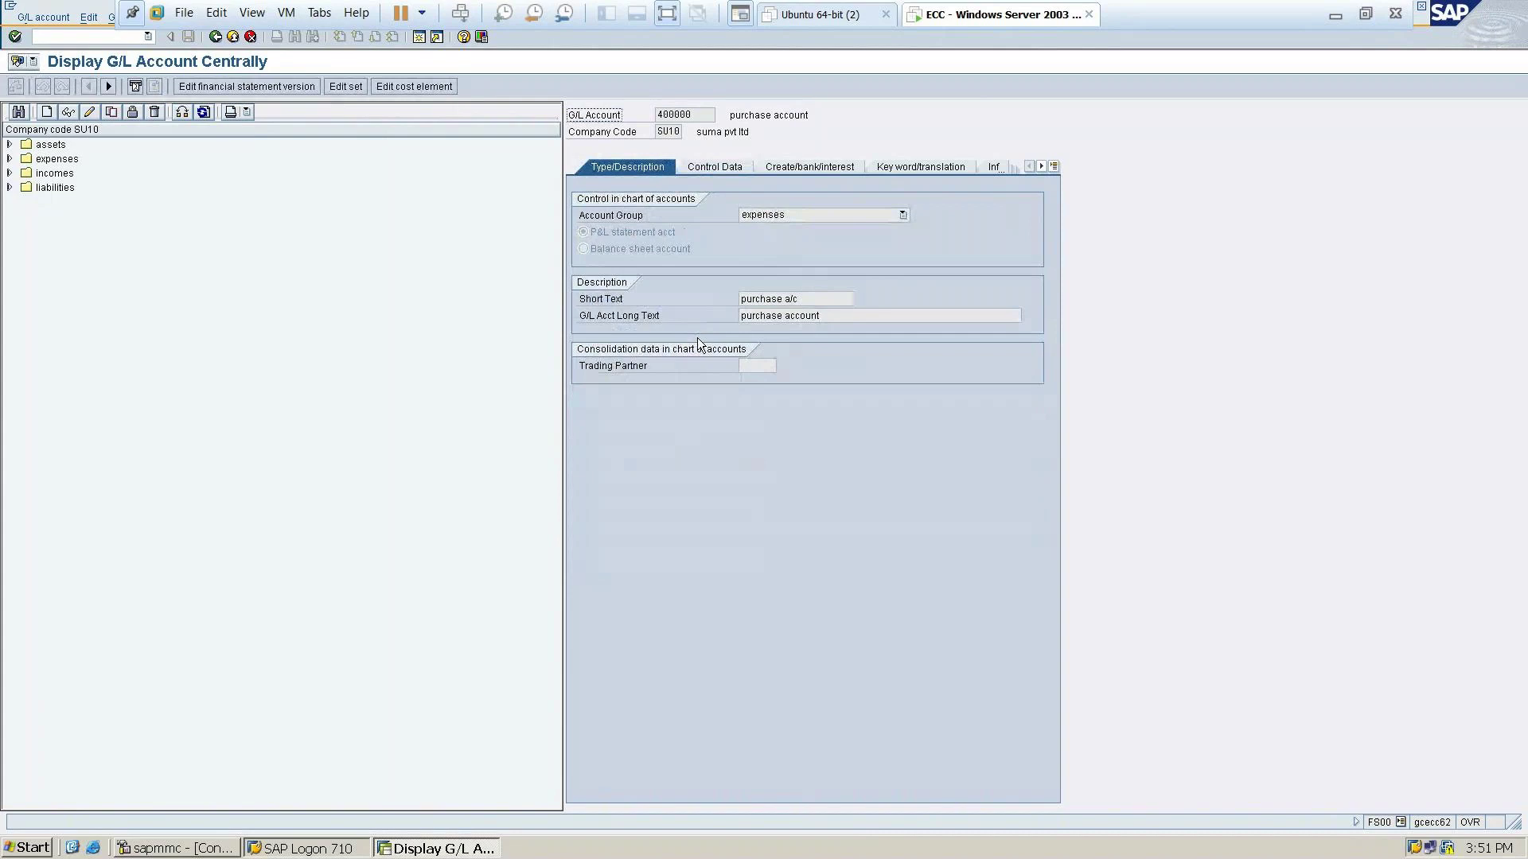
click(1348, 10)
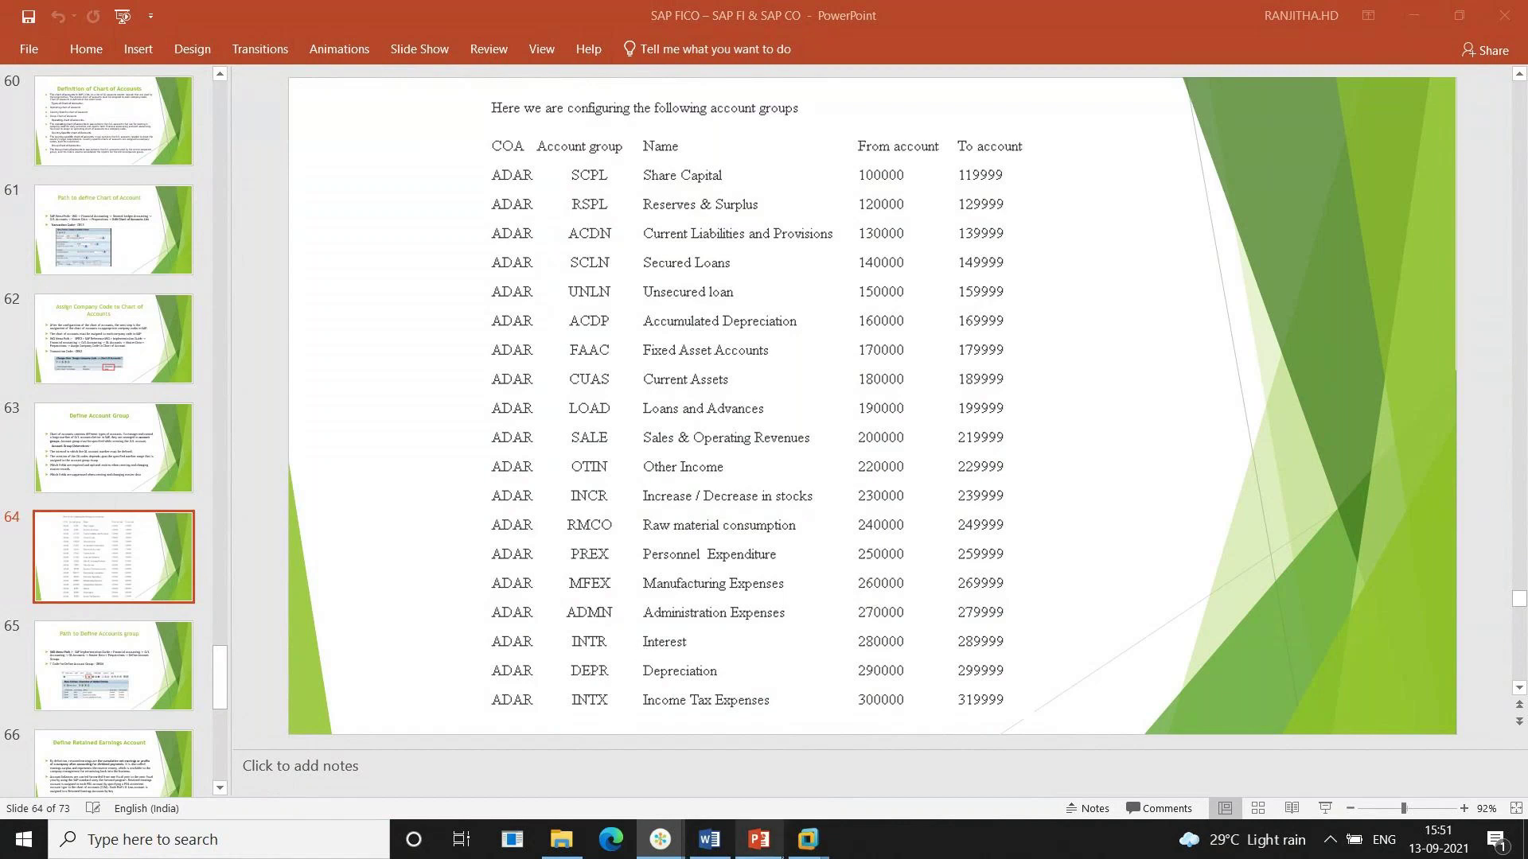
mouse_move(782, 855)
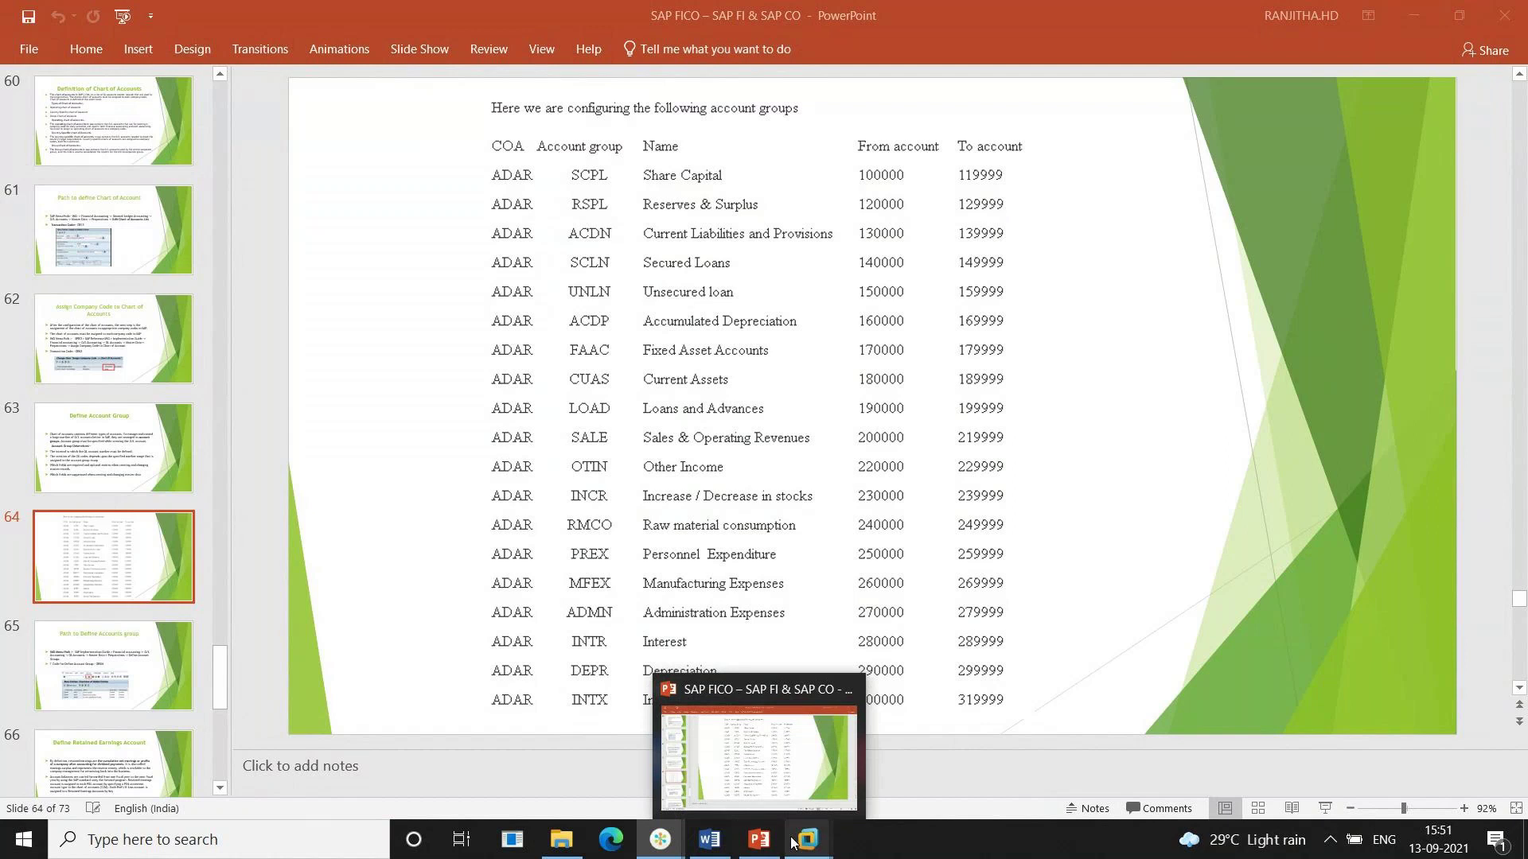
click(889, 716)
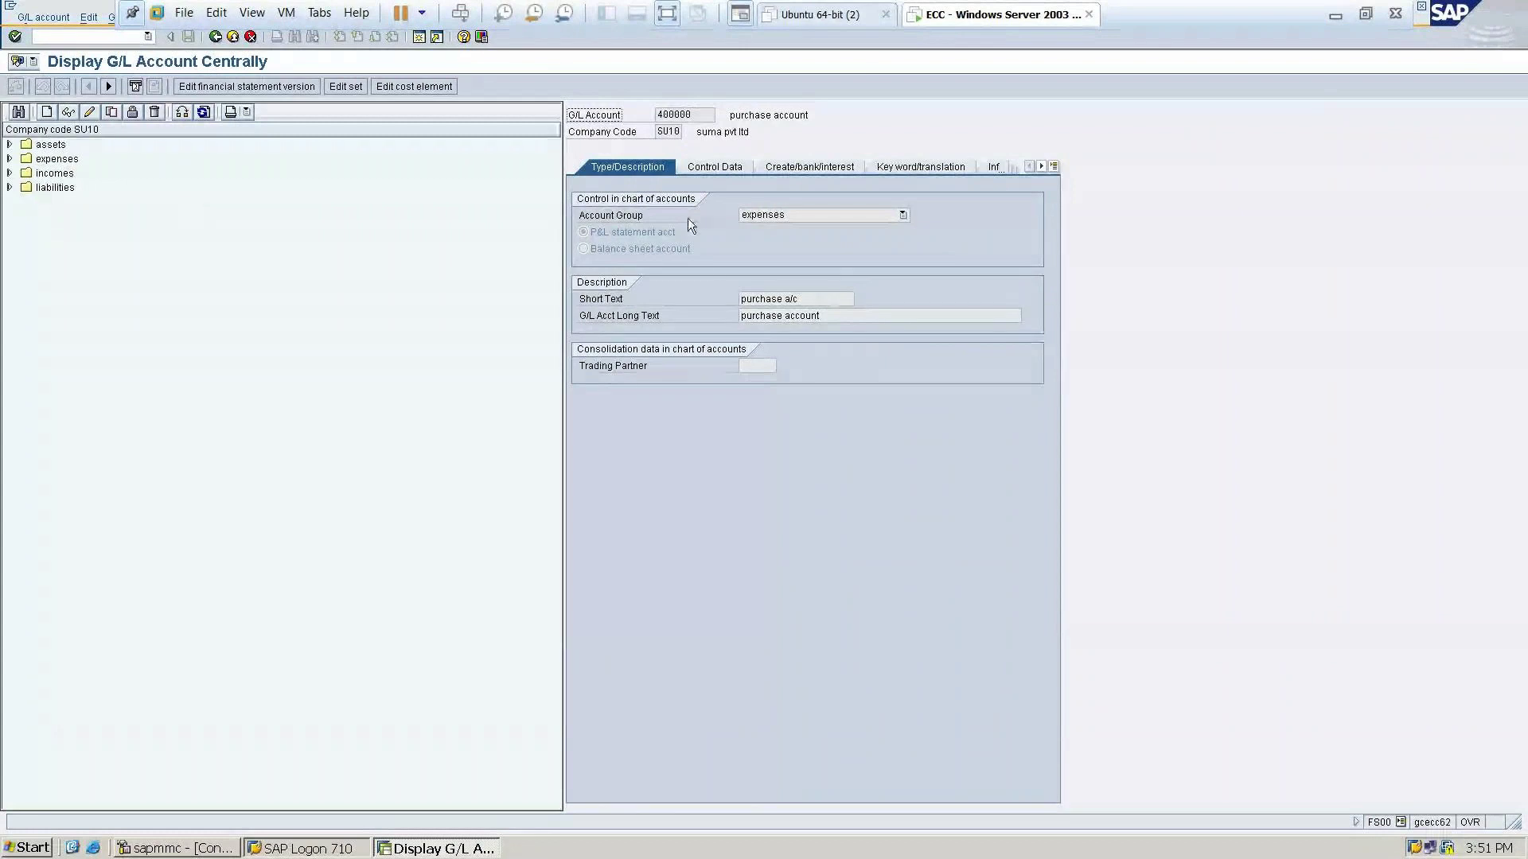
Look through the purchase account's available field status groups, highlighting G004 Cost accounts and G029 Revenue accounts, and close the list without choosing one
click(818, 169)
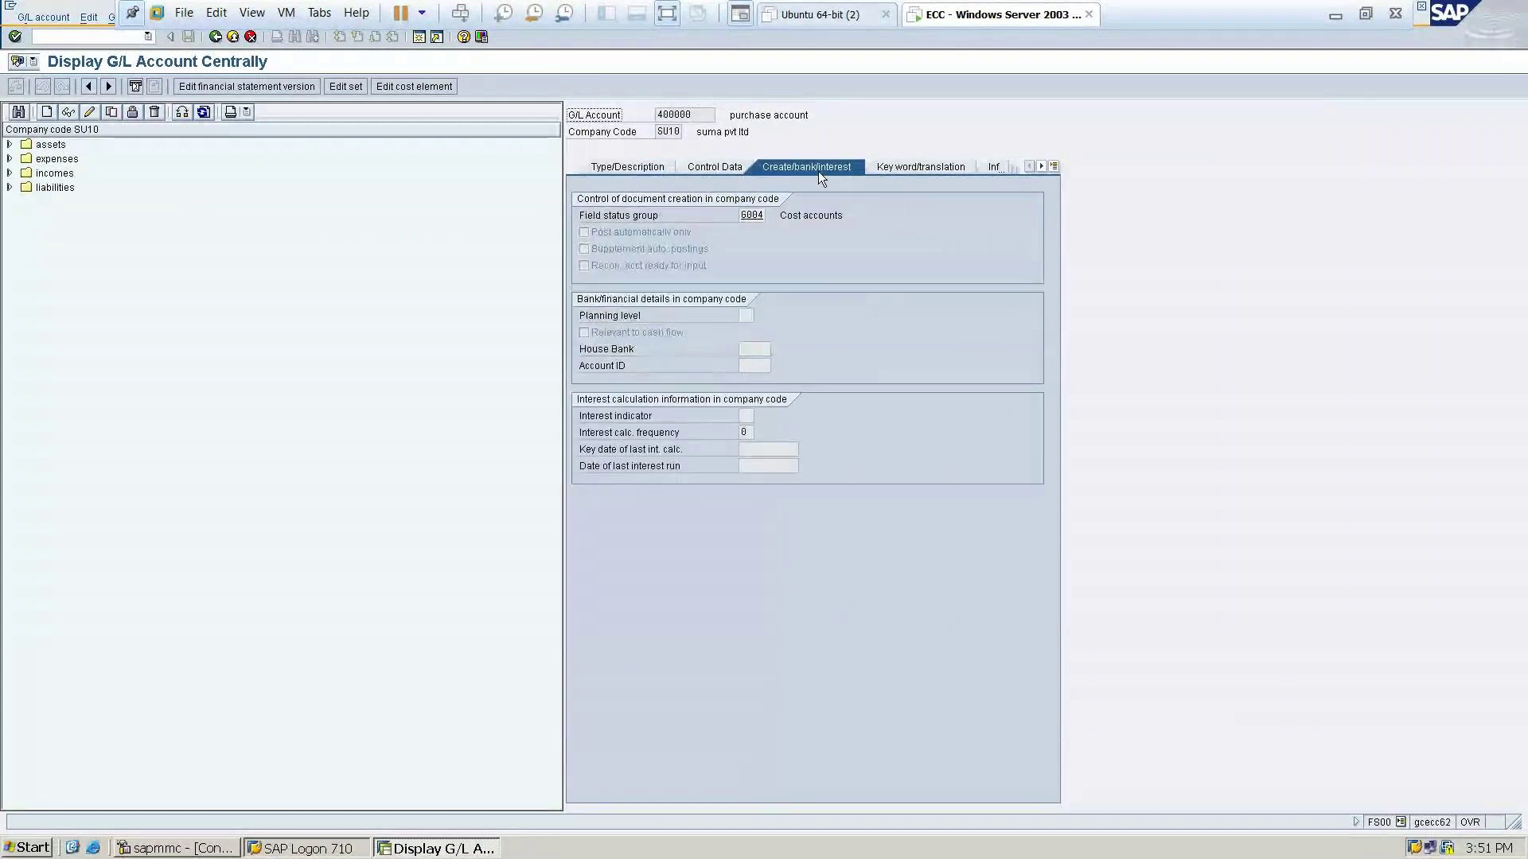
click(772, 221)
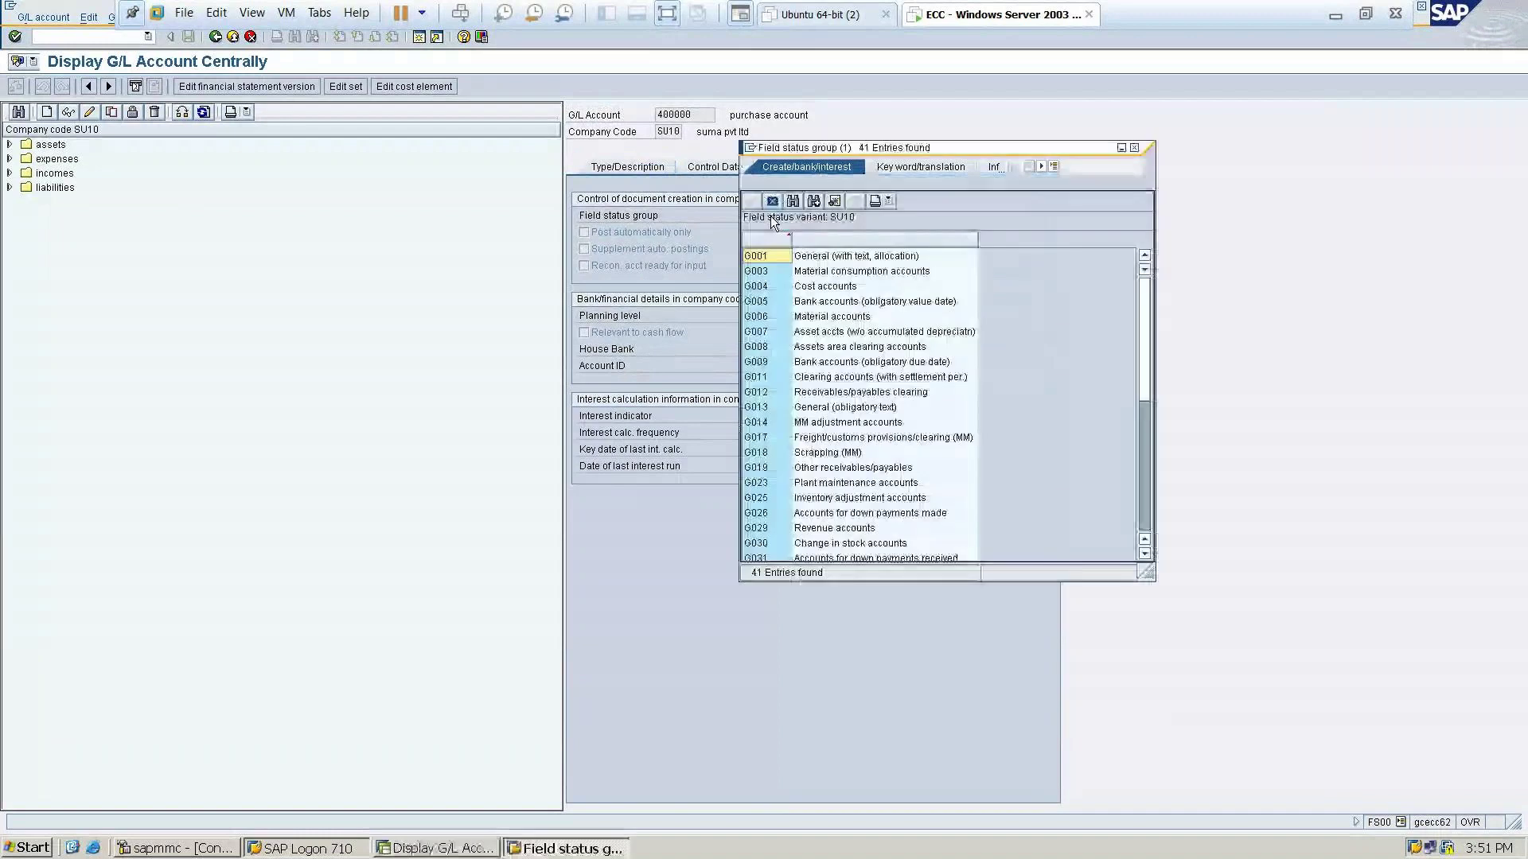
click(776, 288)
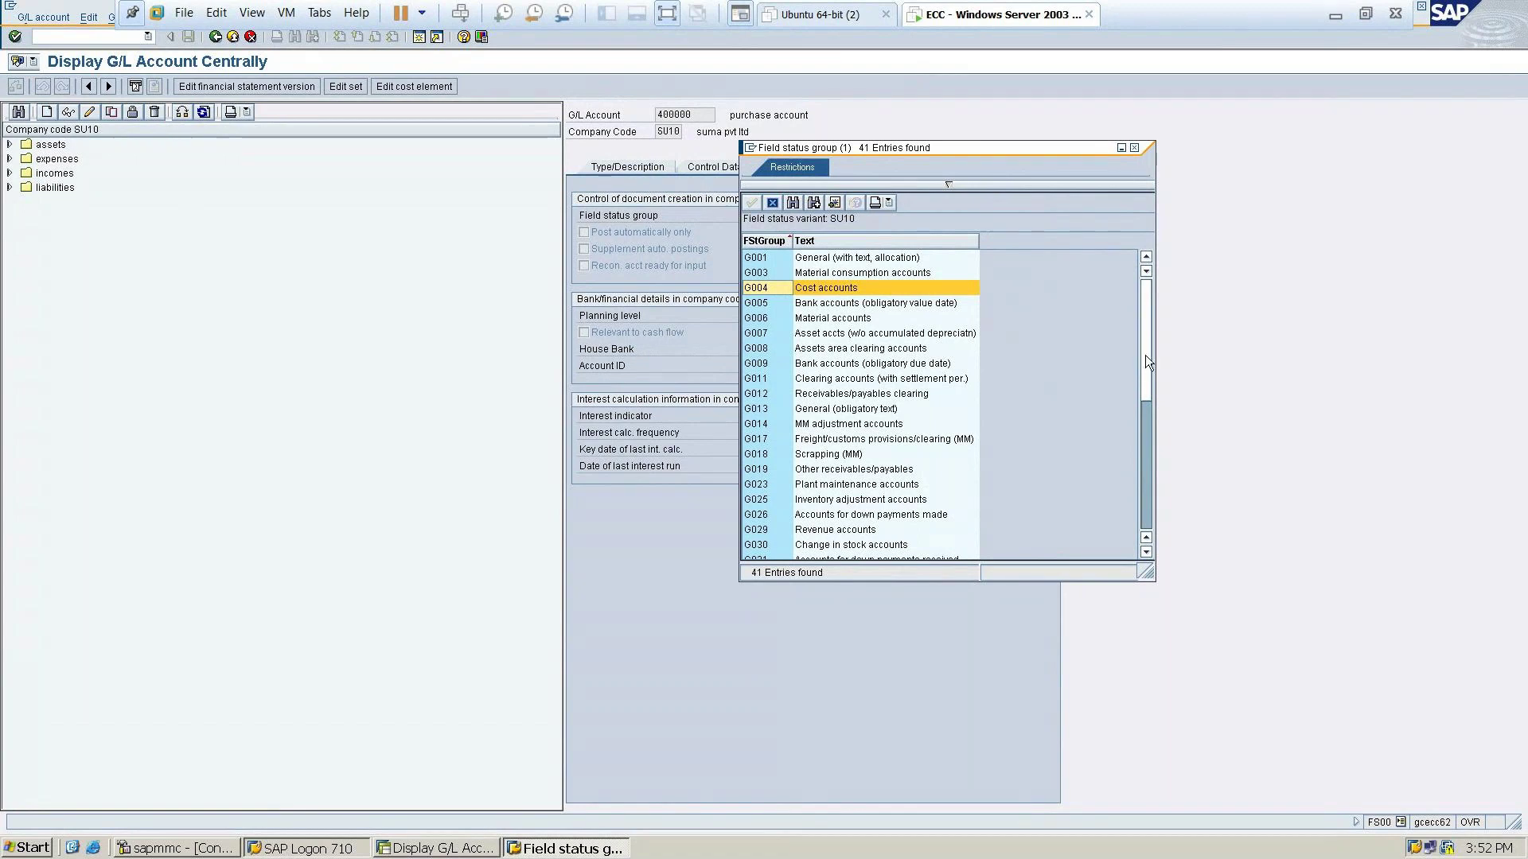
drag(1144, 355, 1143, 423)
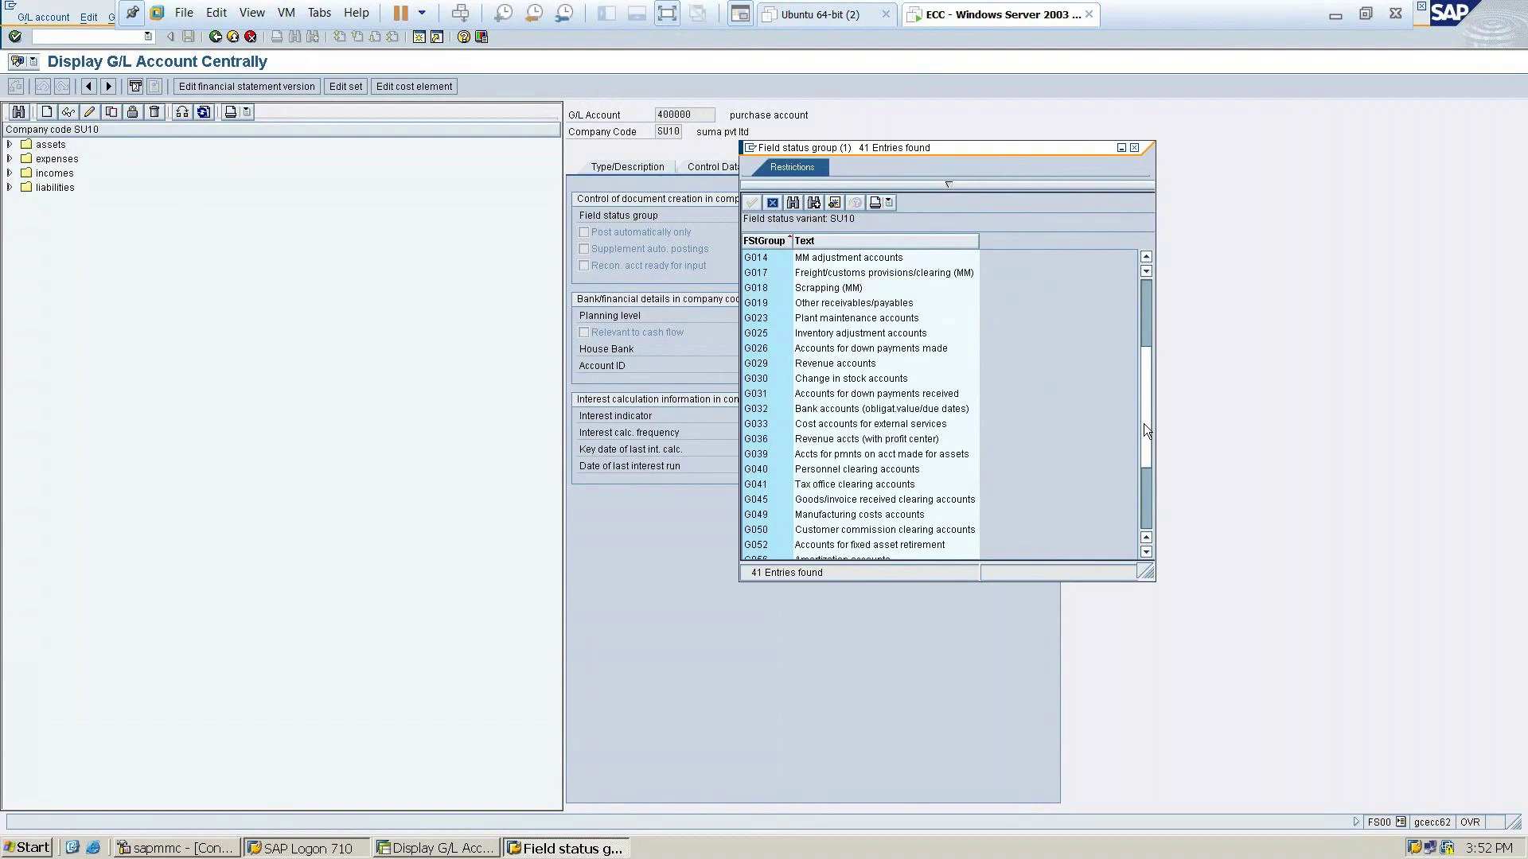
click(845, 365)
click(1174, 138)
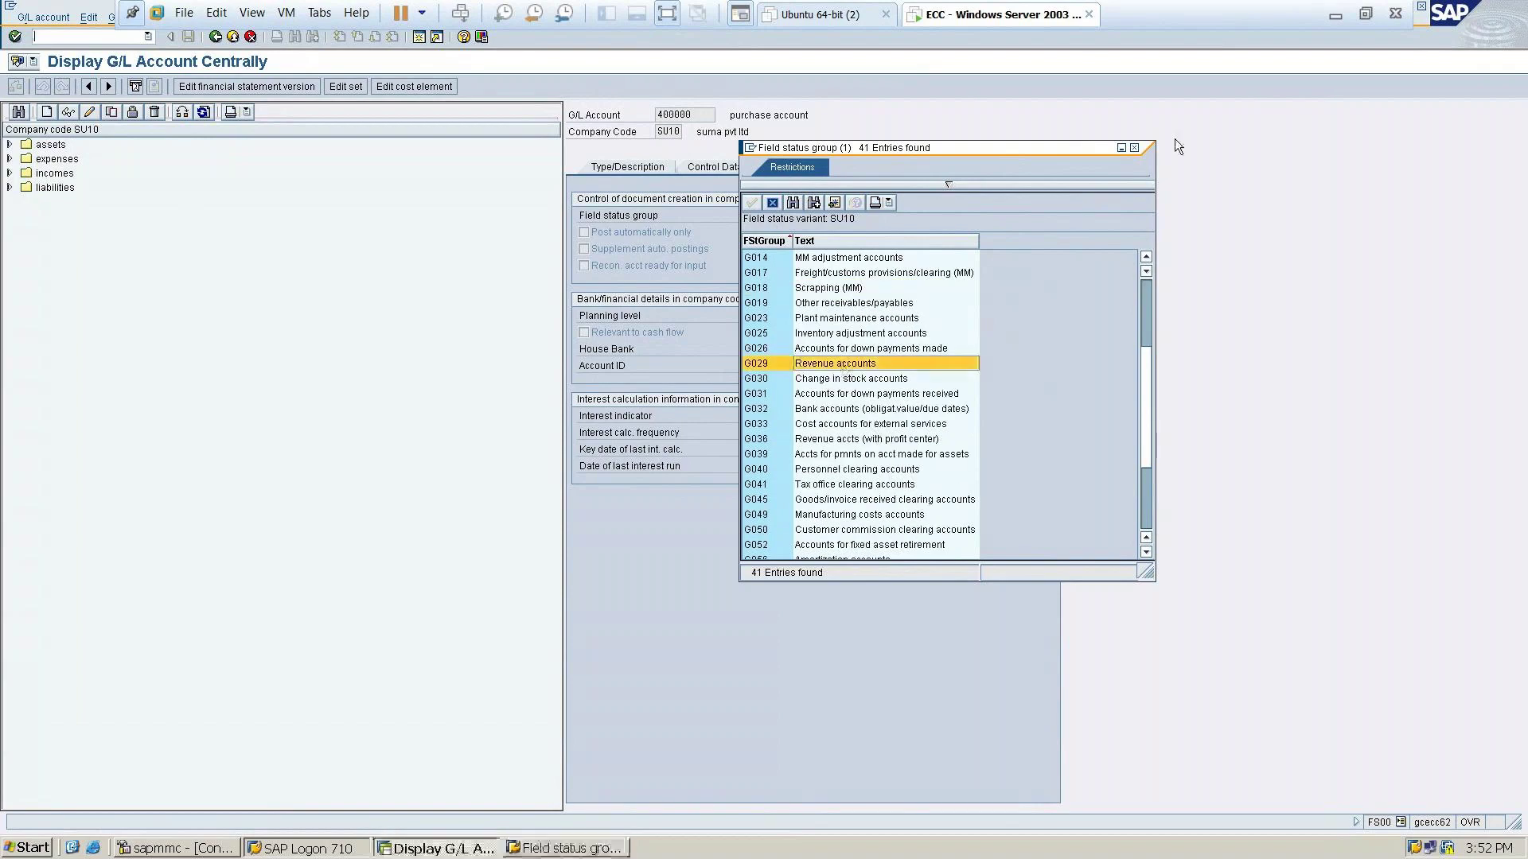
click(1137, 153)
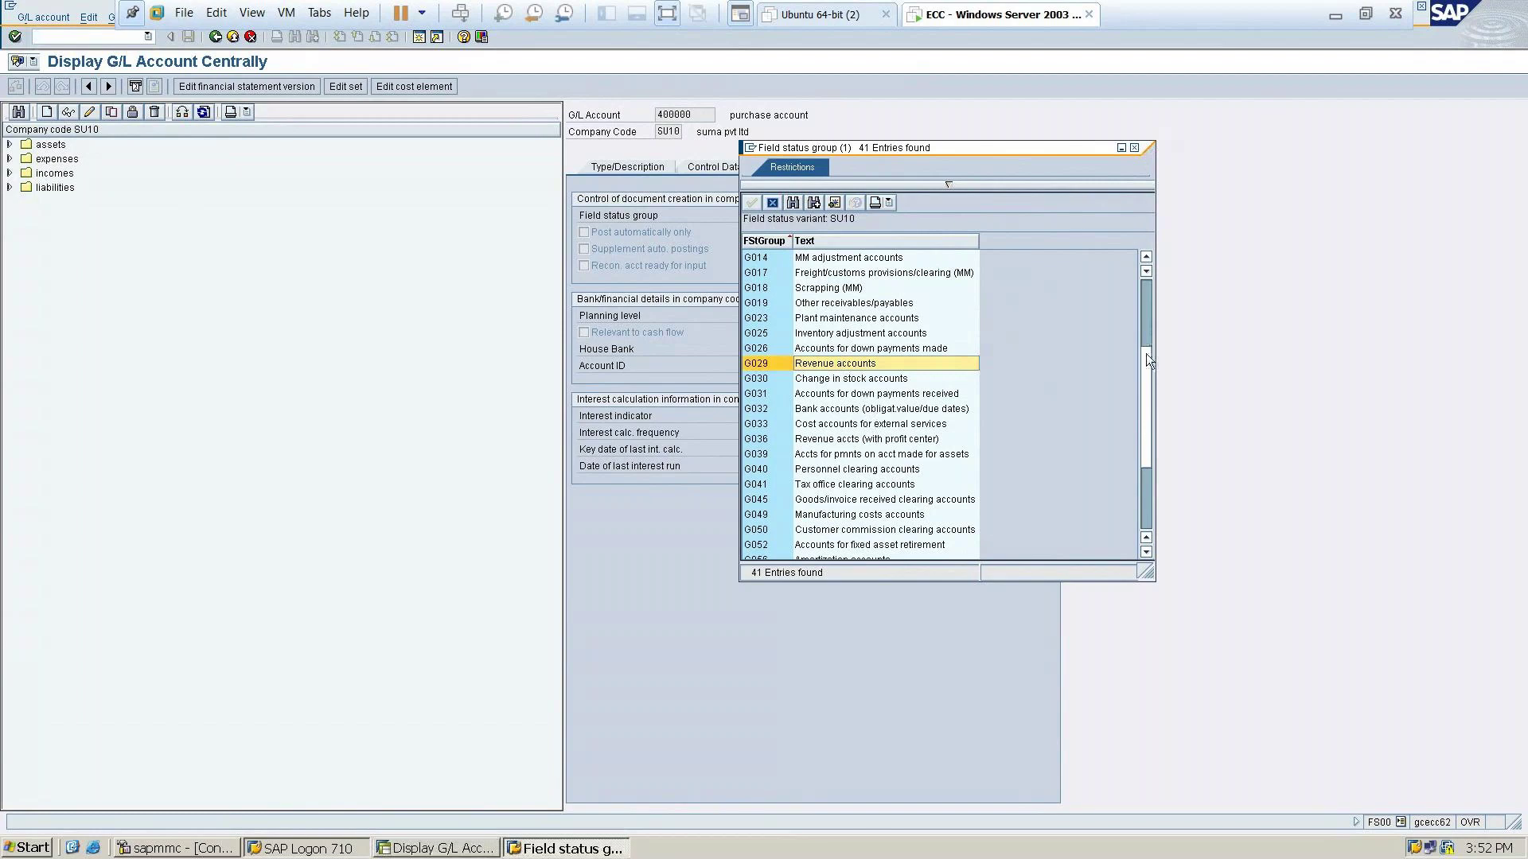
drag(1145, 353, 1148, 261)
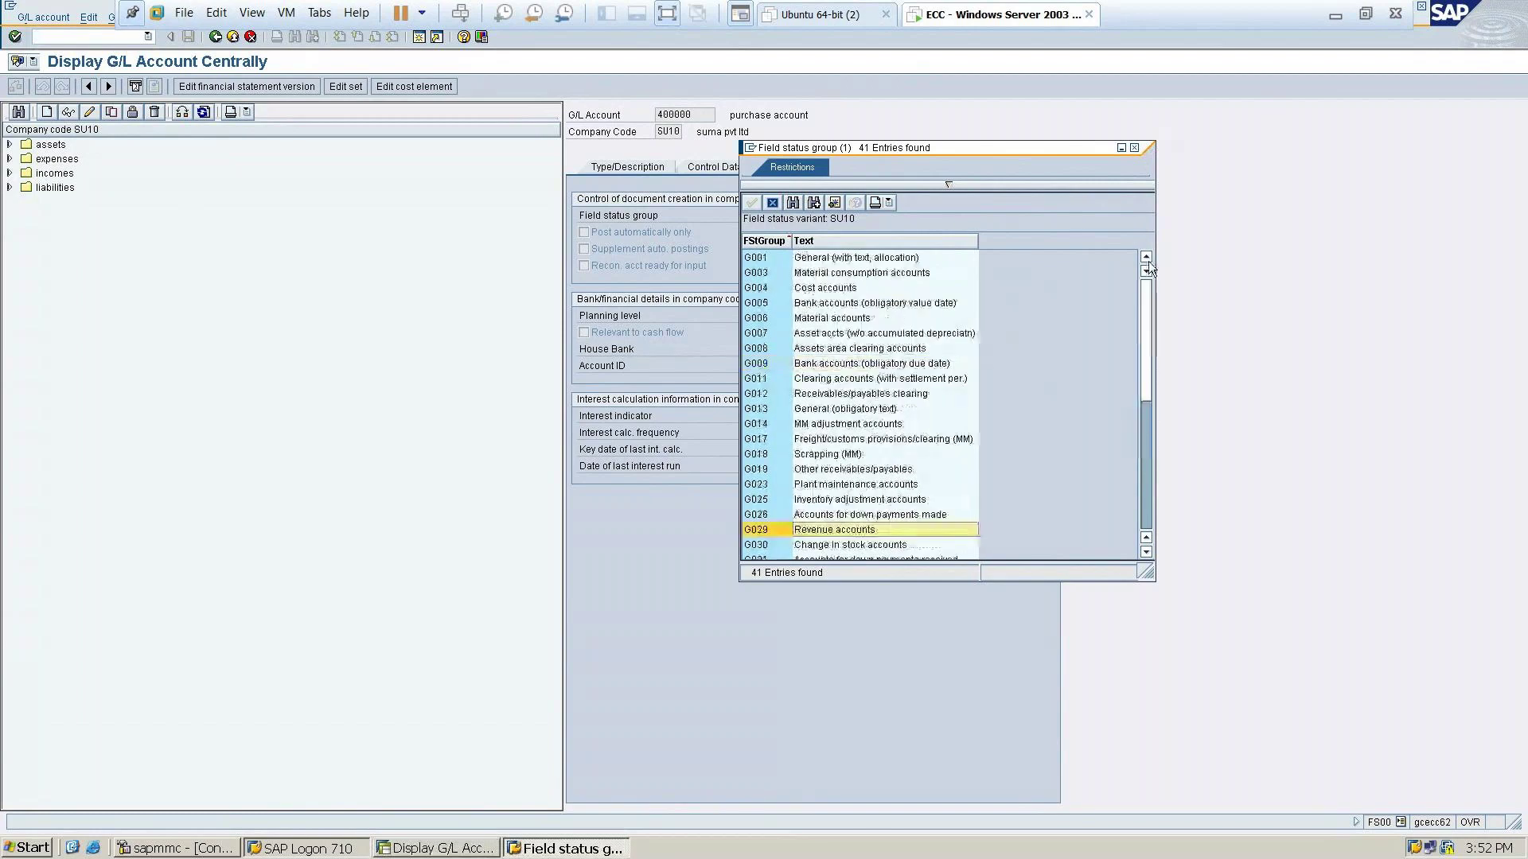
scroll(1147, 323, down, 1)
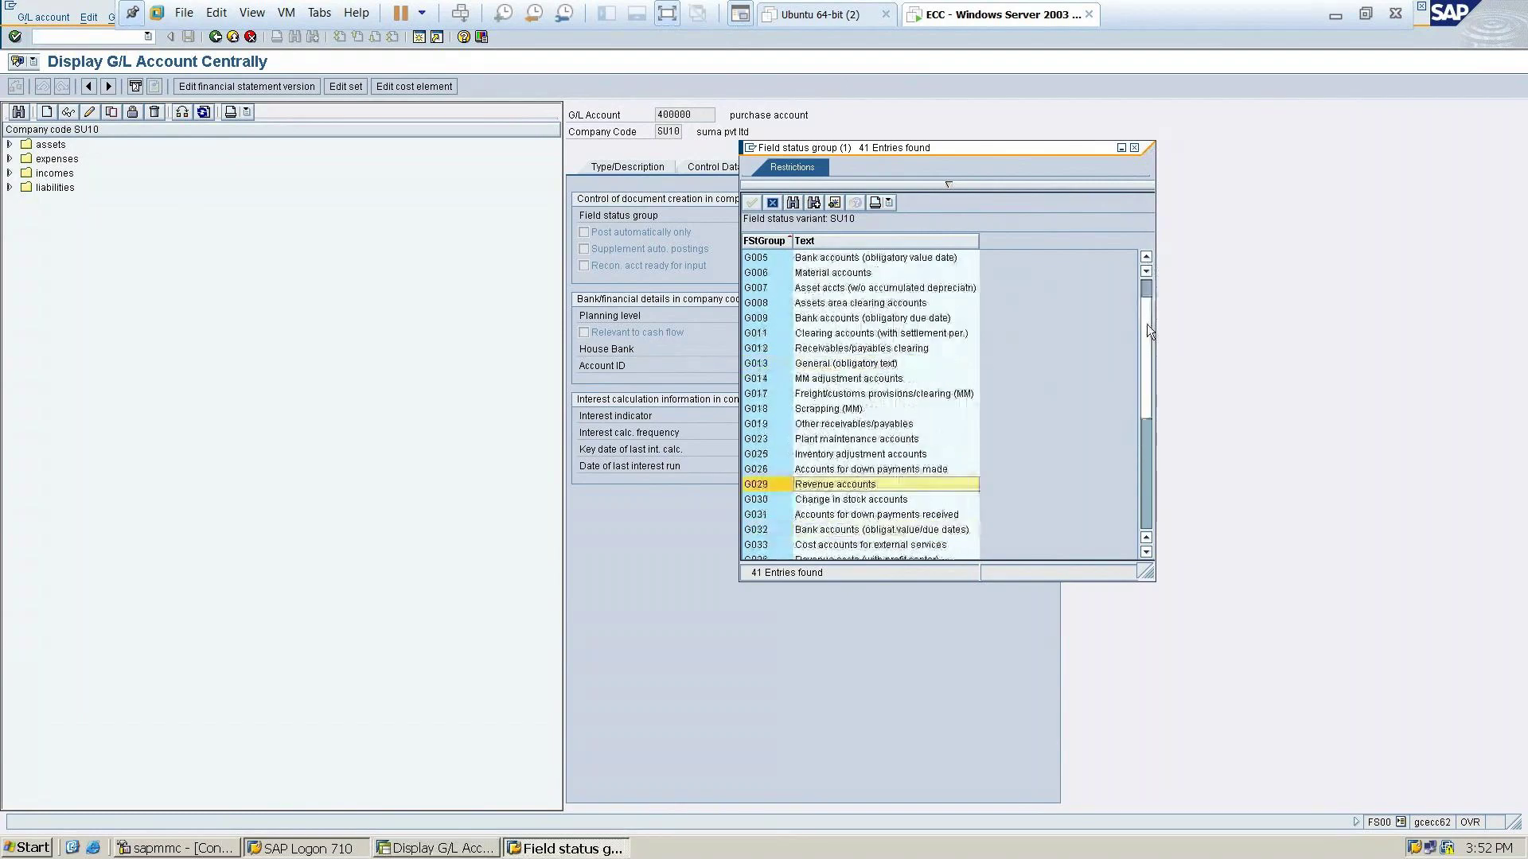
scroll(980, 276, up, 1)
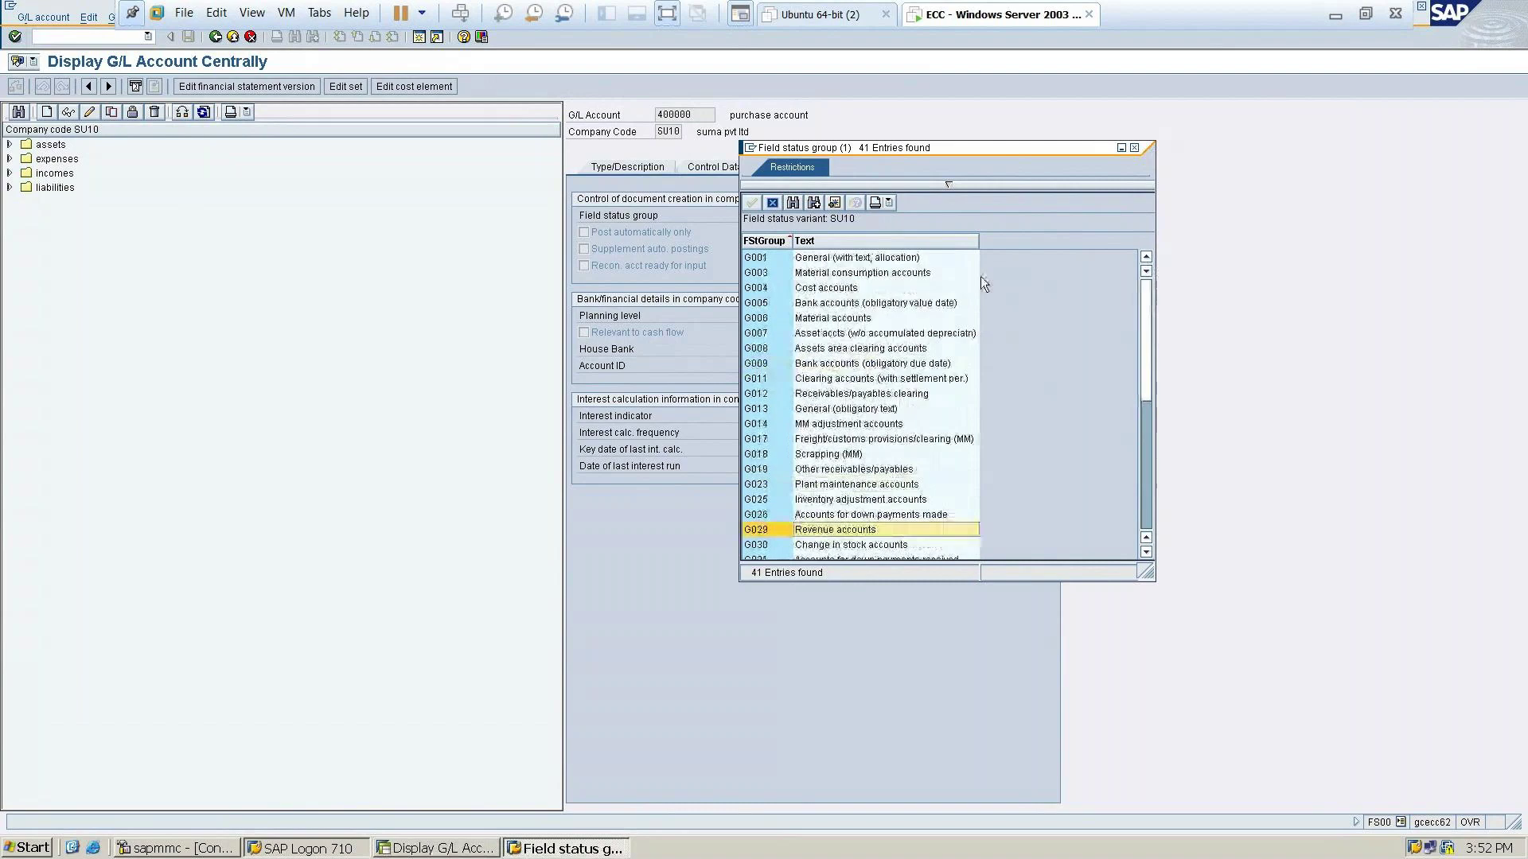
click(1133, 149)
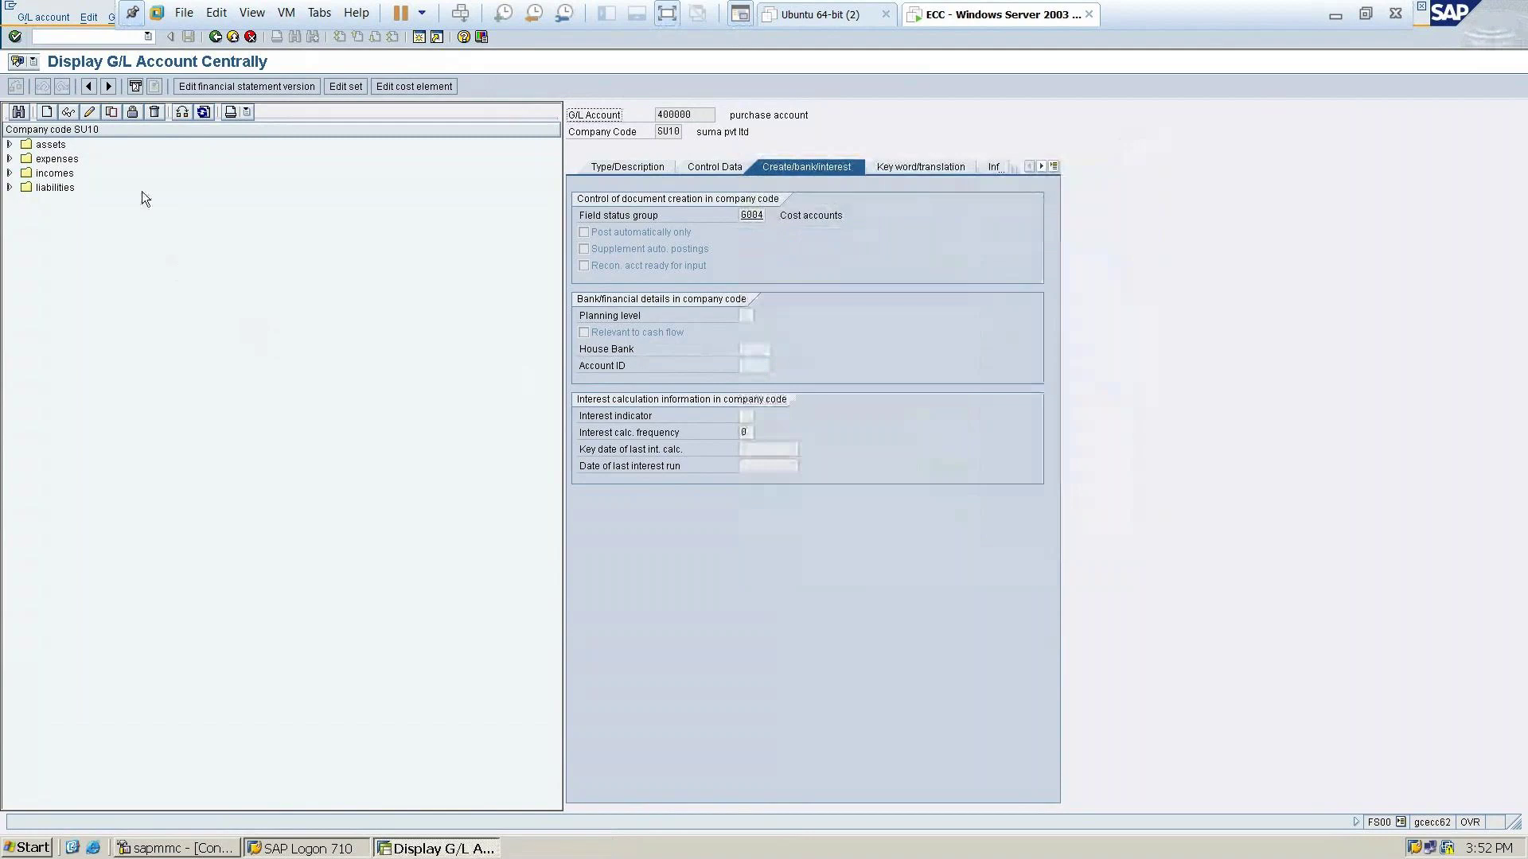
Display the domestic vendor account 200001 under liabilities, review its field status group and type/description, and collapse the group
click(10, 188)
click(72, 204)
double_click(72, 204)
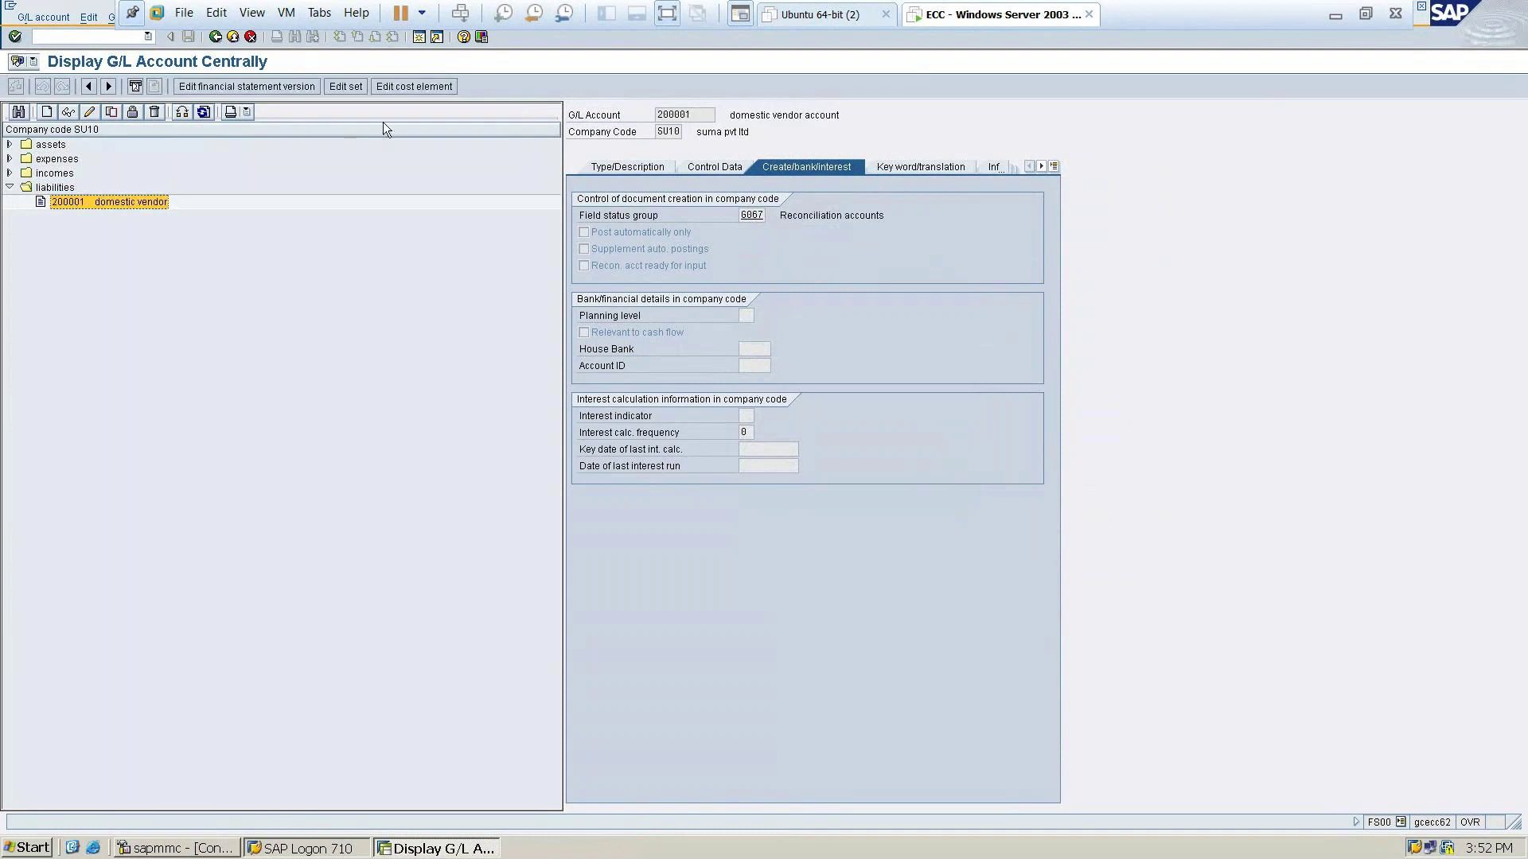
click(622, 166)
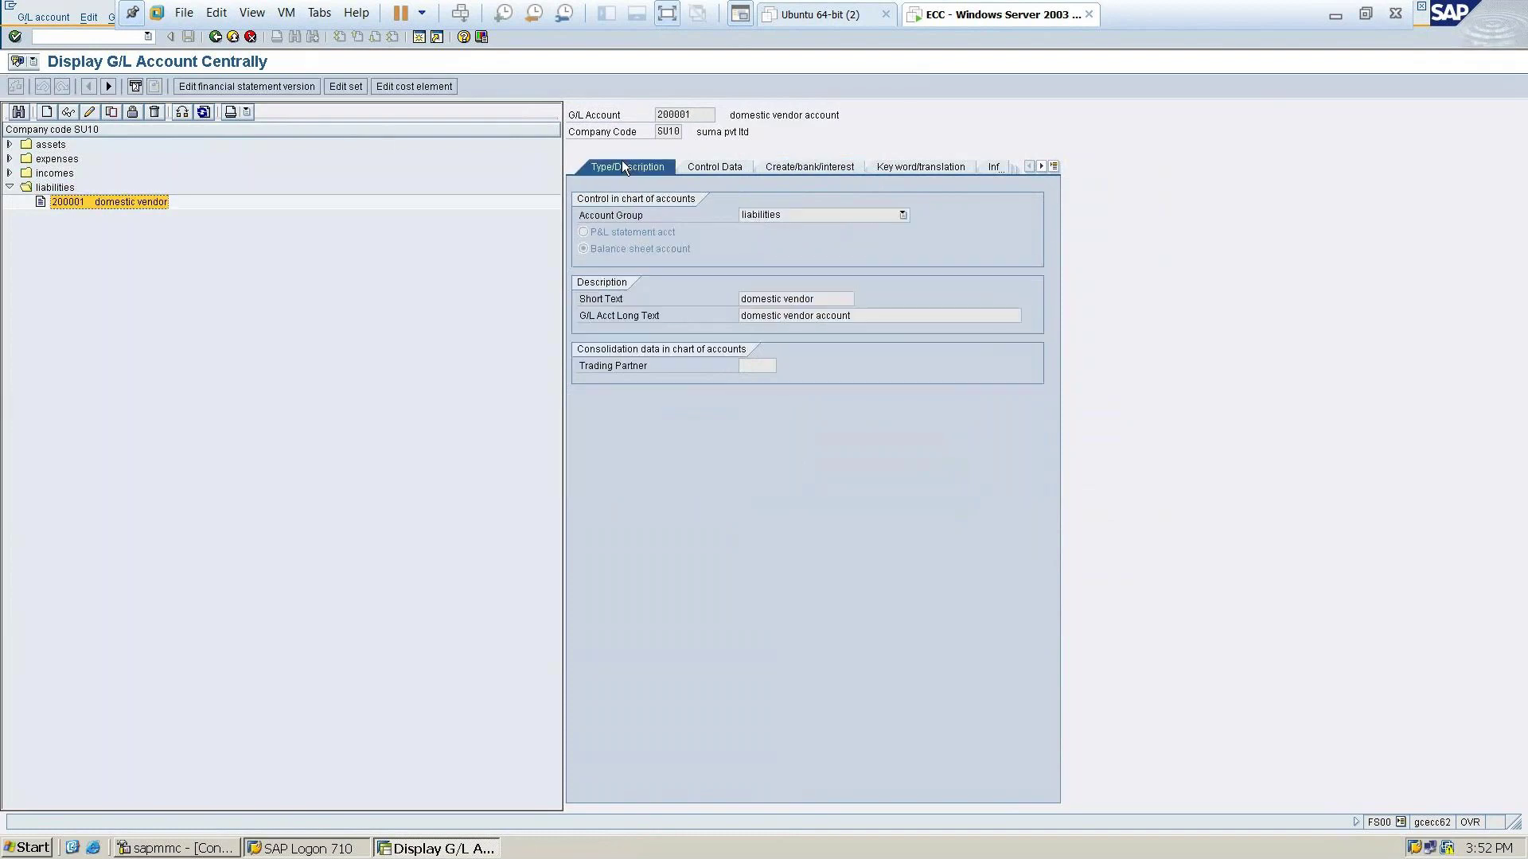
click(9, 187)
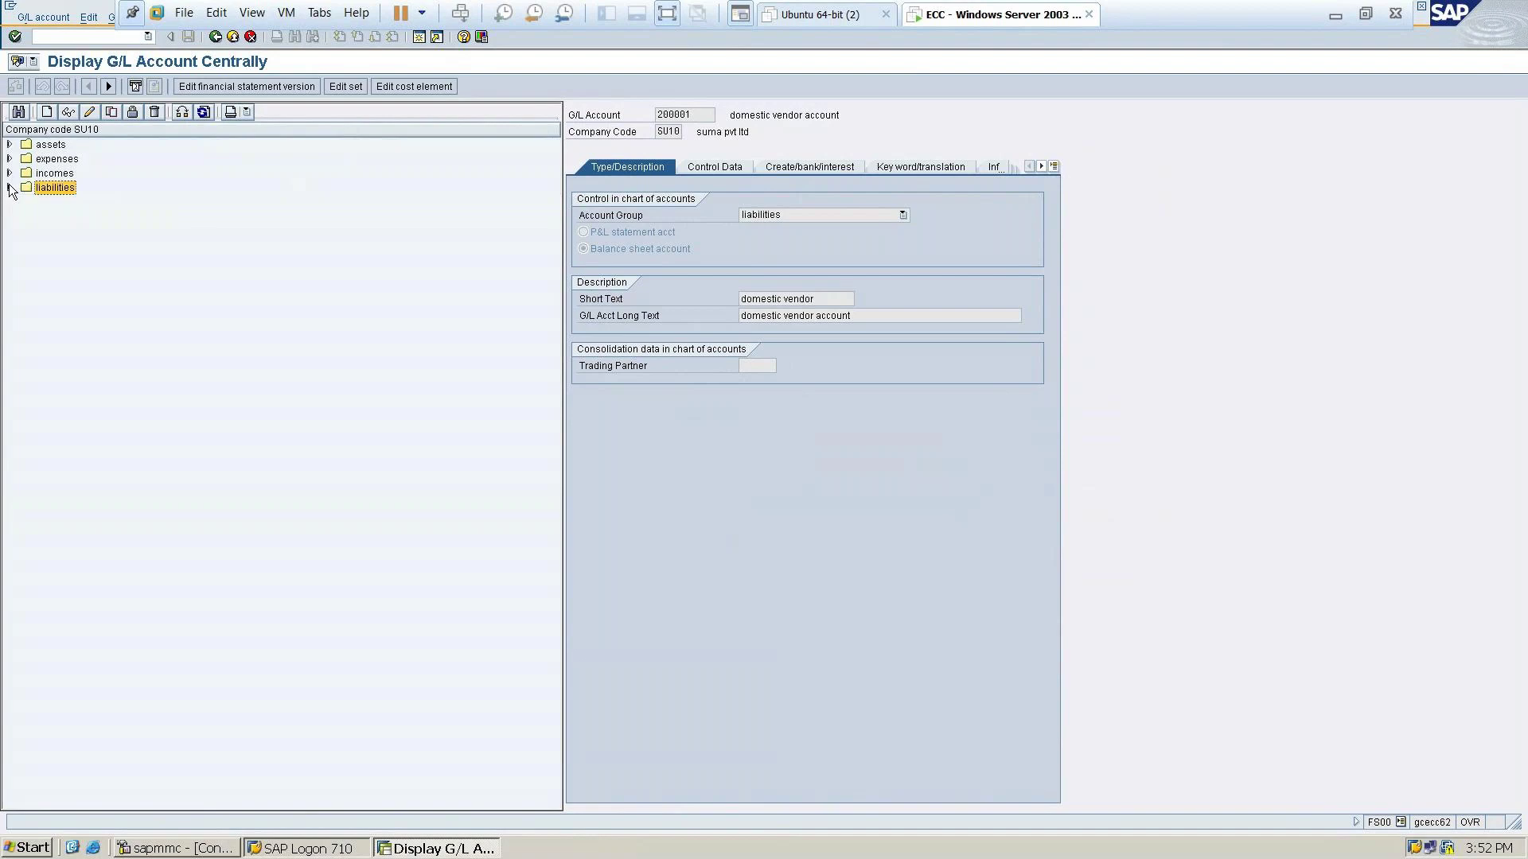
click(10, 145)
click(9, 145)
click(1336, 19)
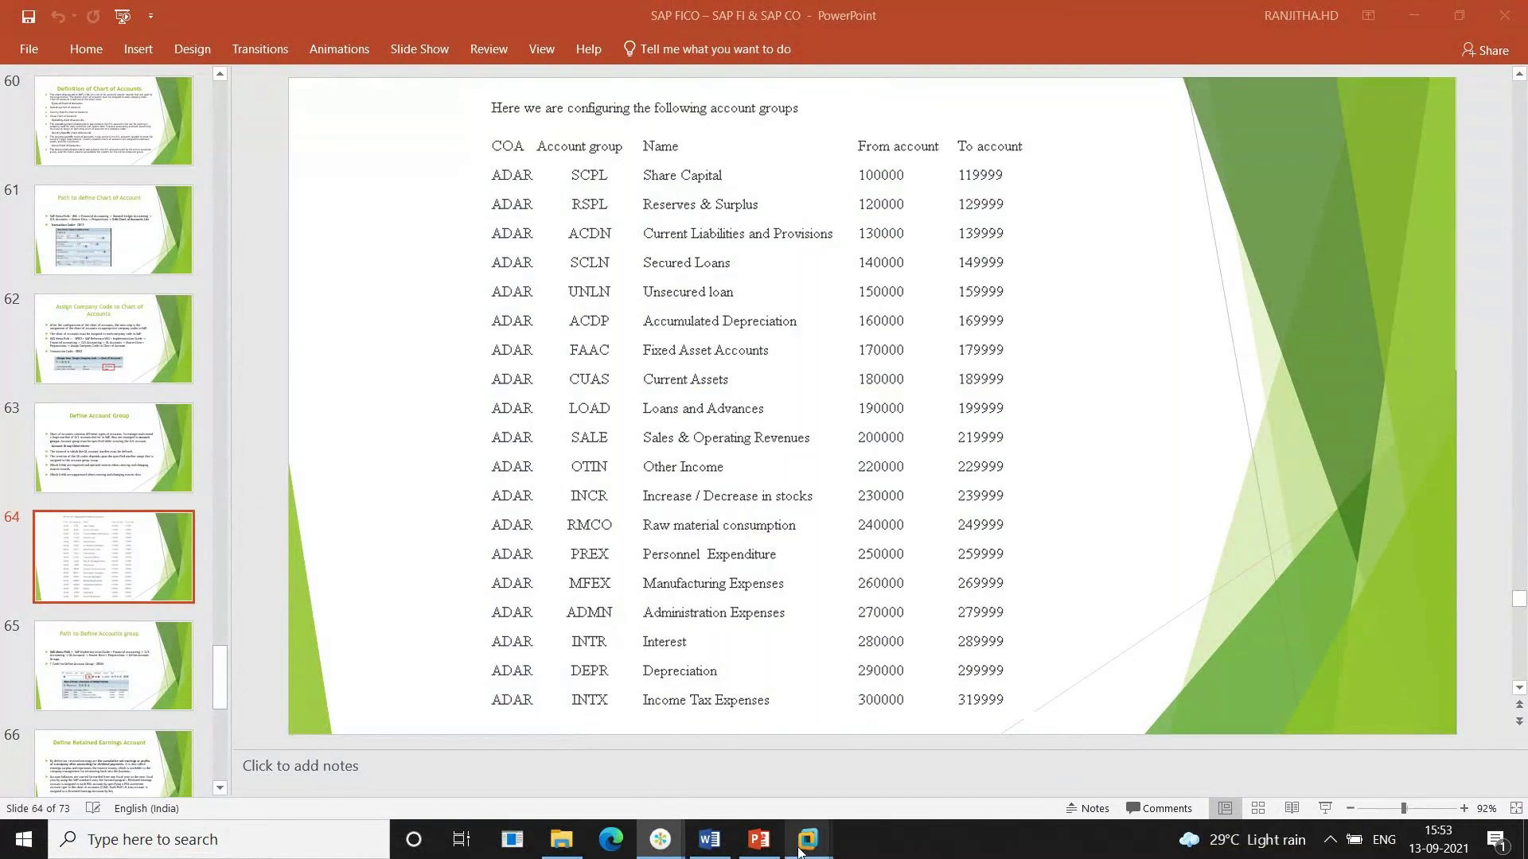
mouse_move(800, 850)
click(899, 752)
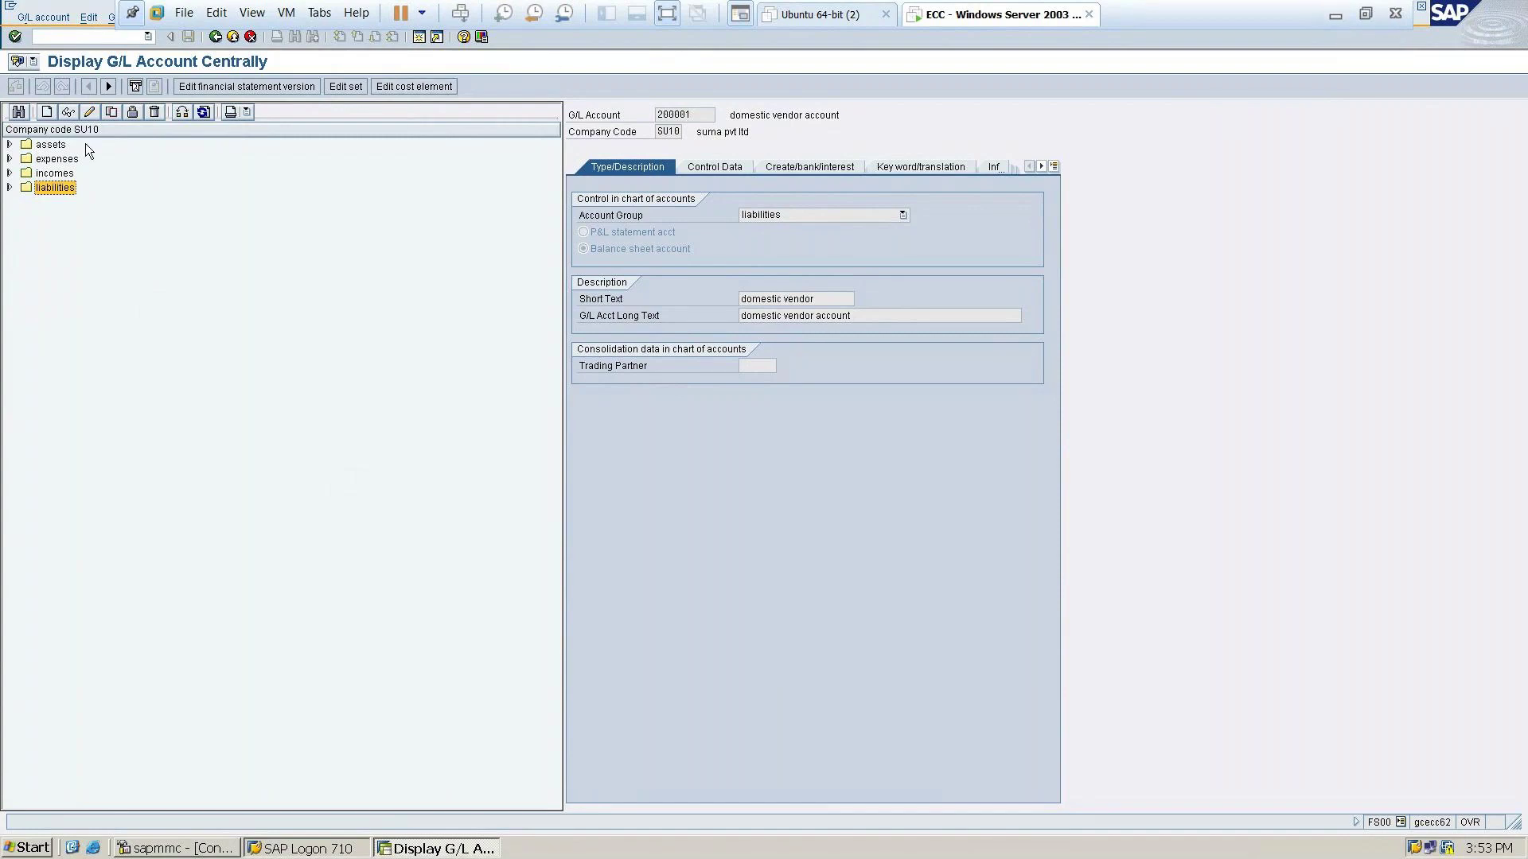
Switch to the PowerPoint presentation and consult the slides on defining account groups and their configuration path
click(1334, 15)
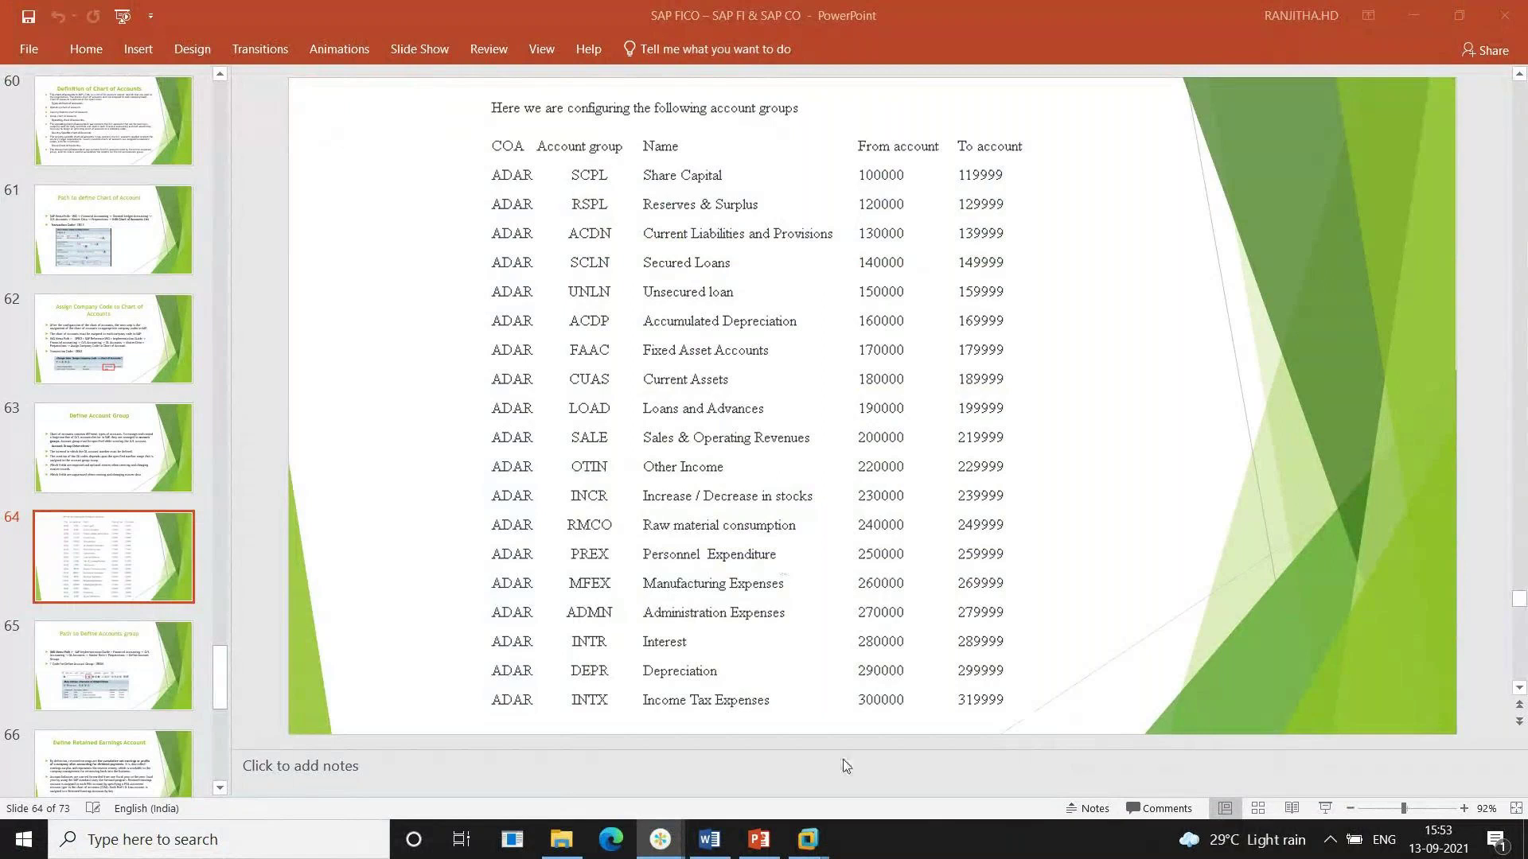
mouse_move(808, 843)
mouse_move(754, 841)
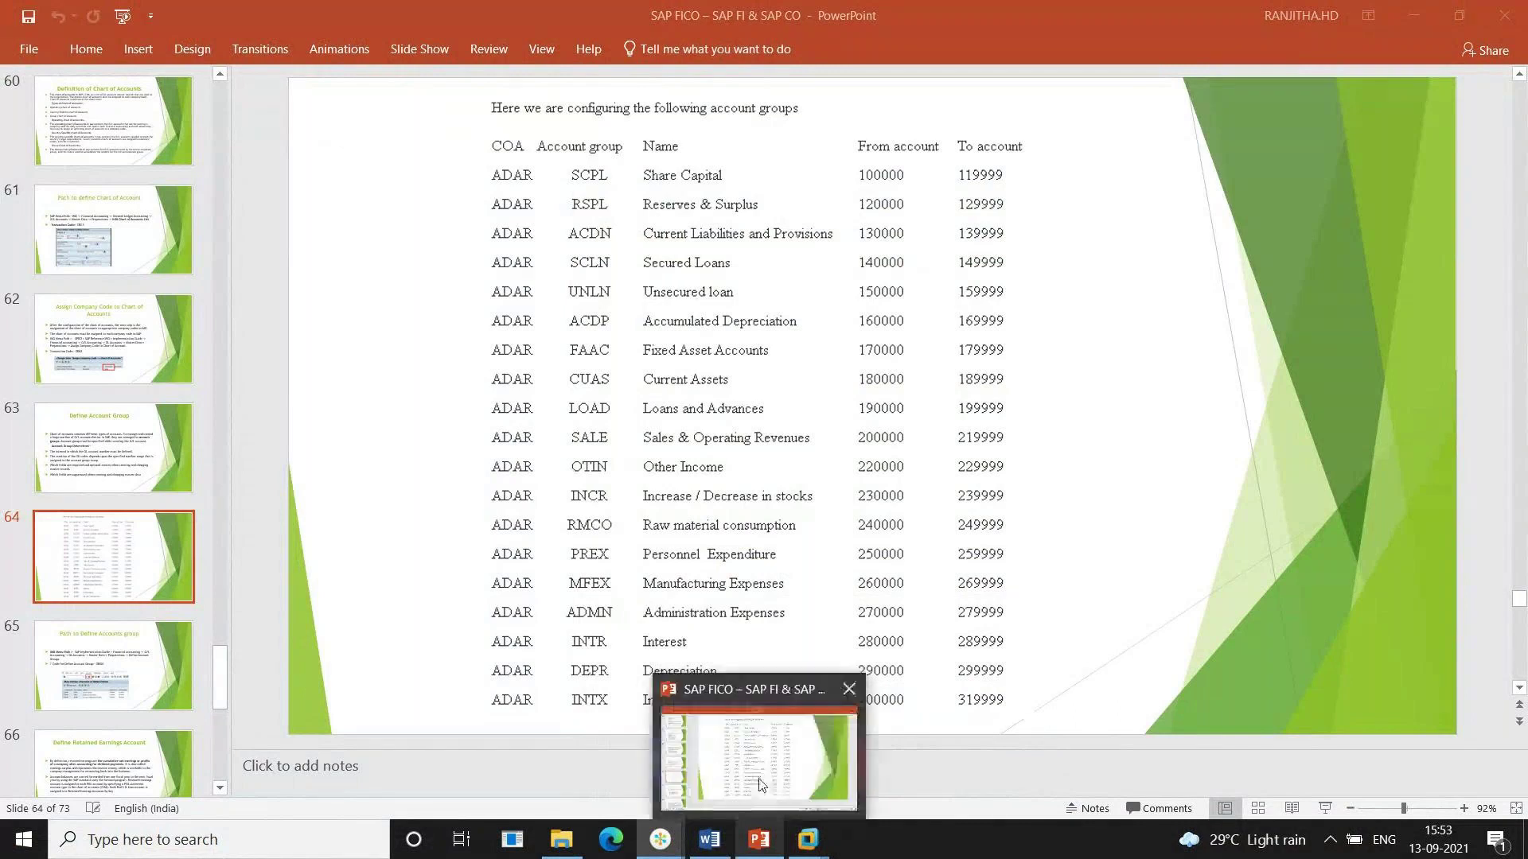
click(760, 781)
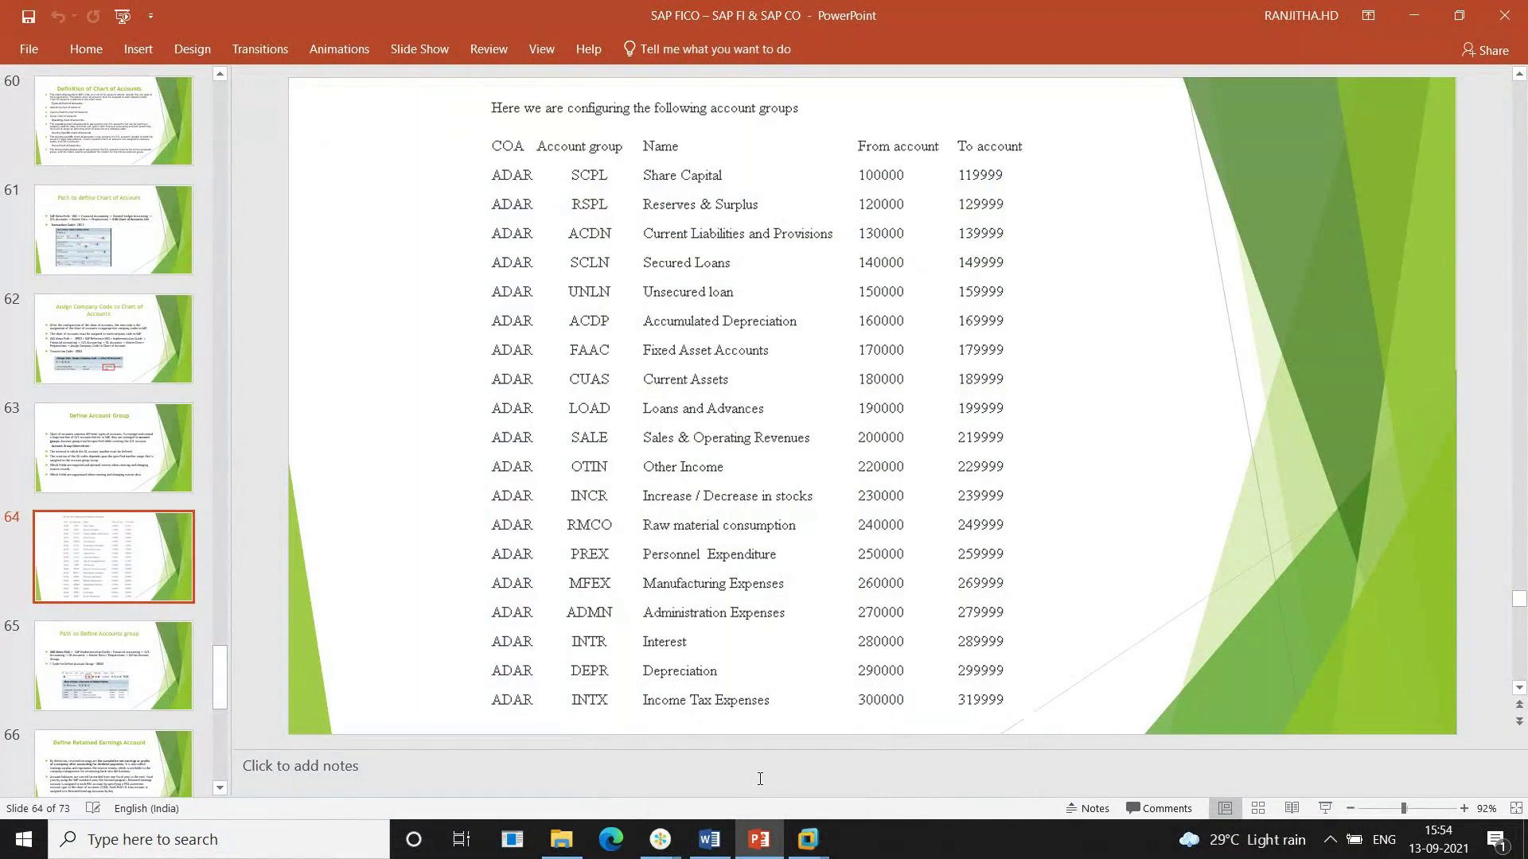
click(131, 469)
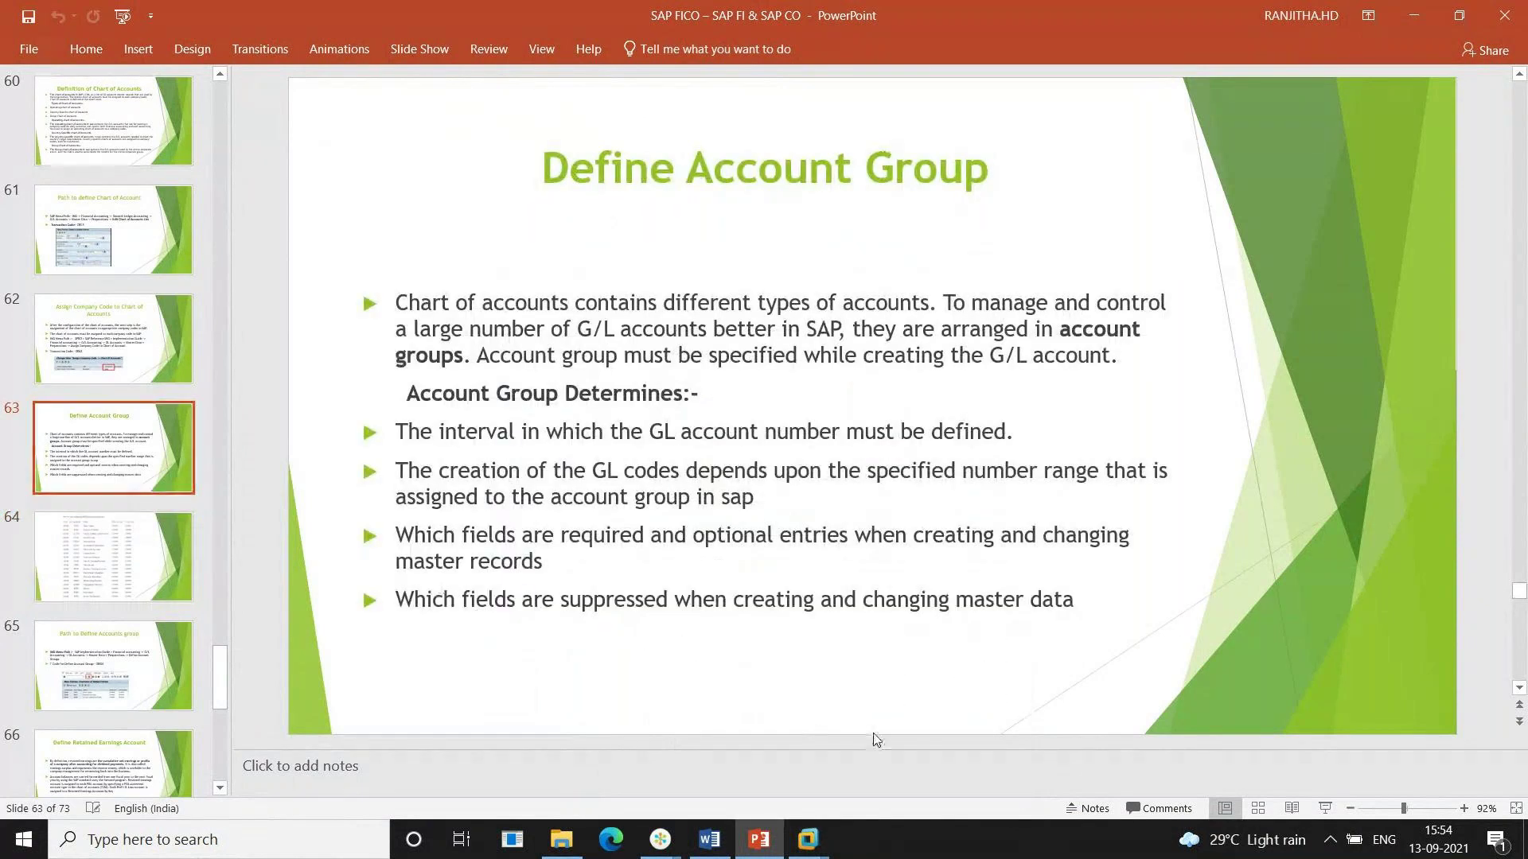
click(115, 664)
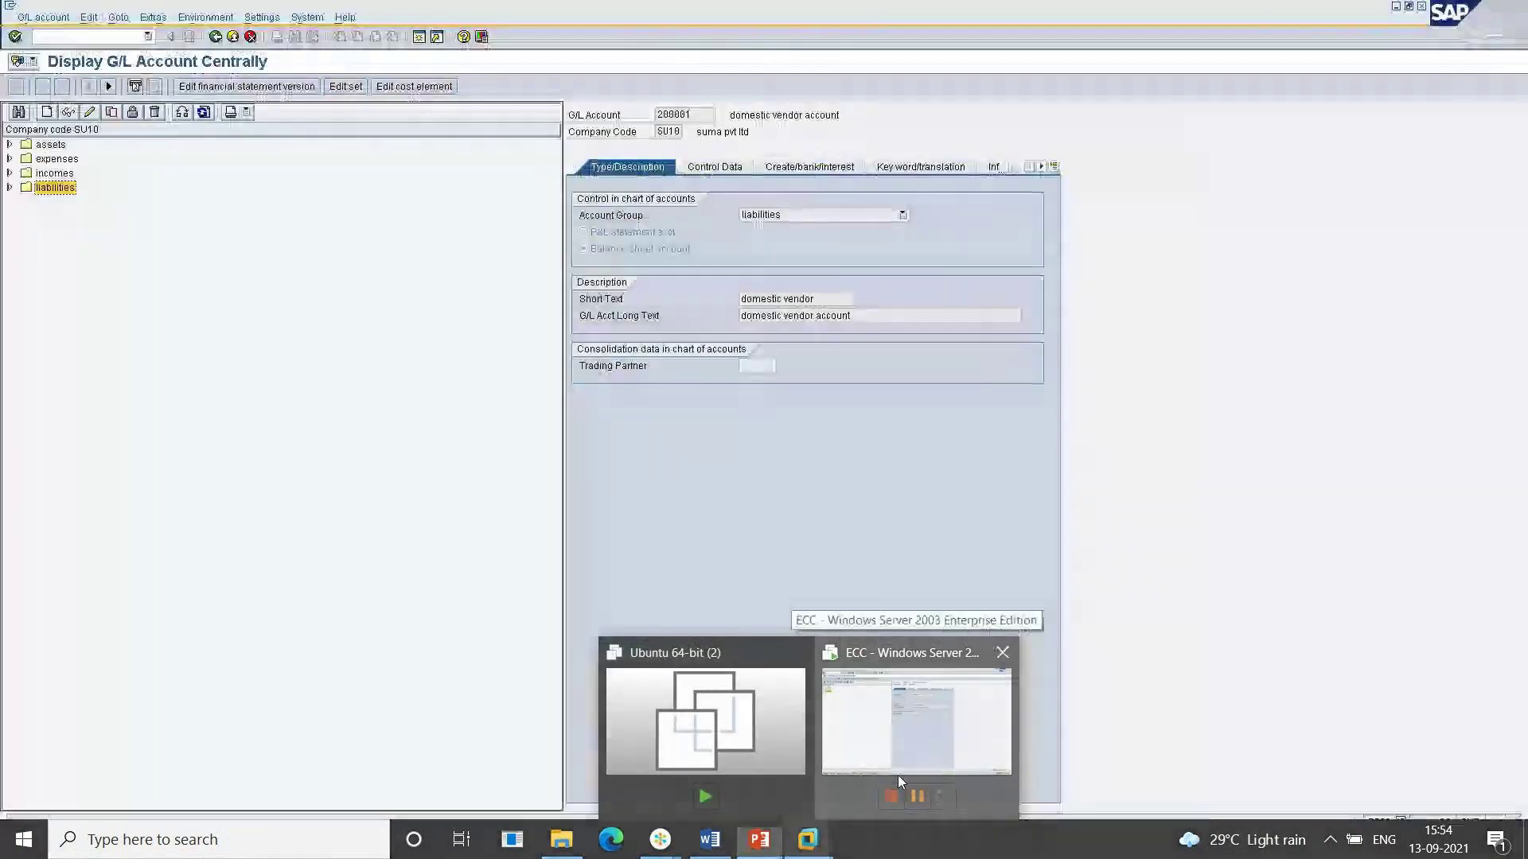
Switch back to SAP, open the G/L account groups with transaction OBD4, and select the four groups of chart of accounts 20SA
click(897, 775)
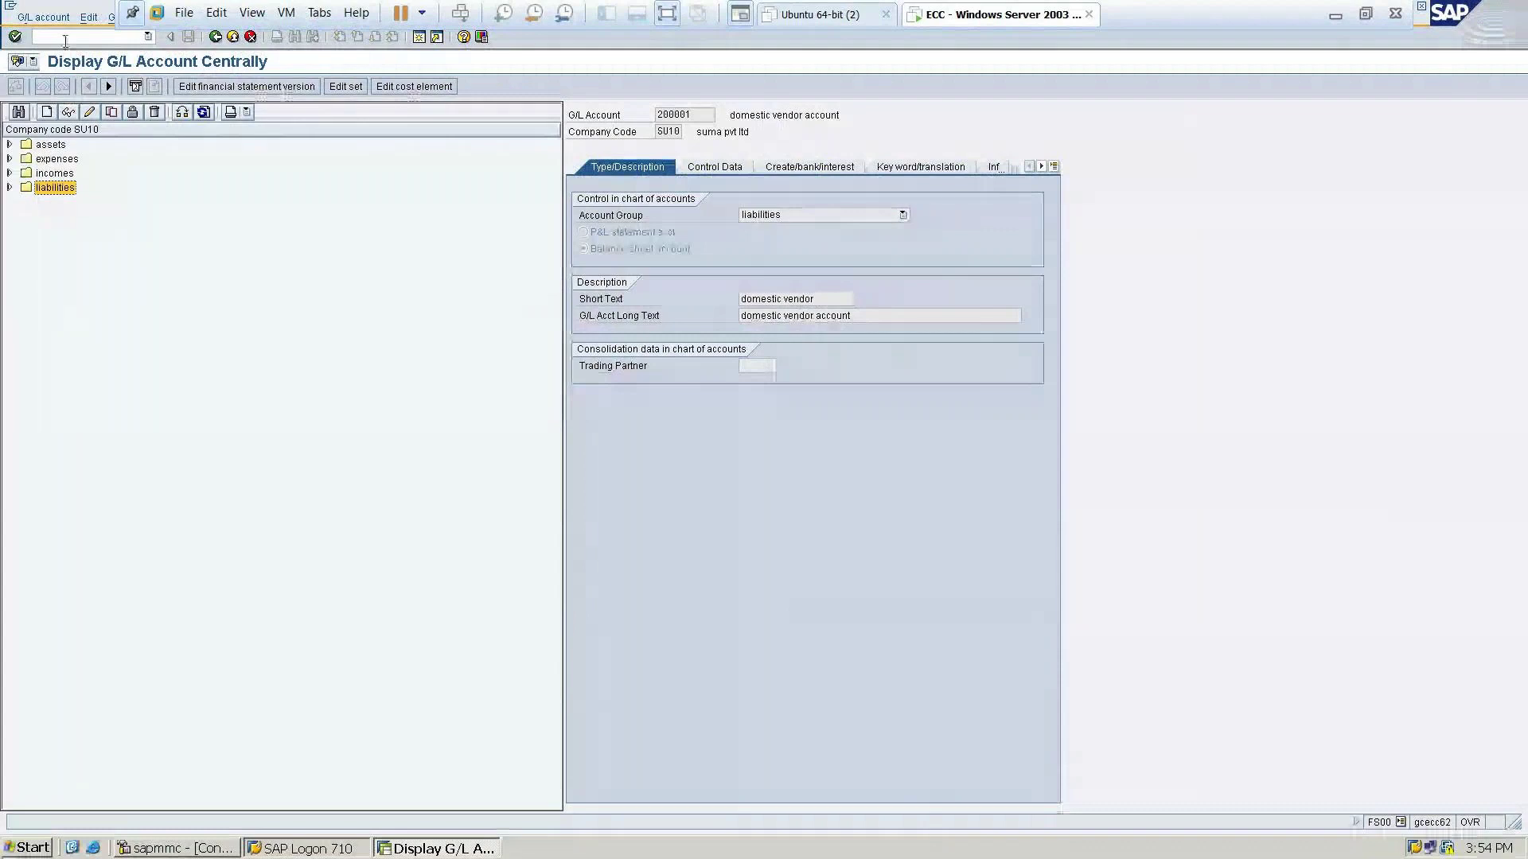
text(/nobd4)
key(Return)
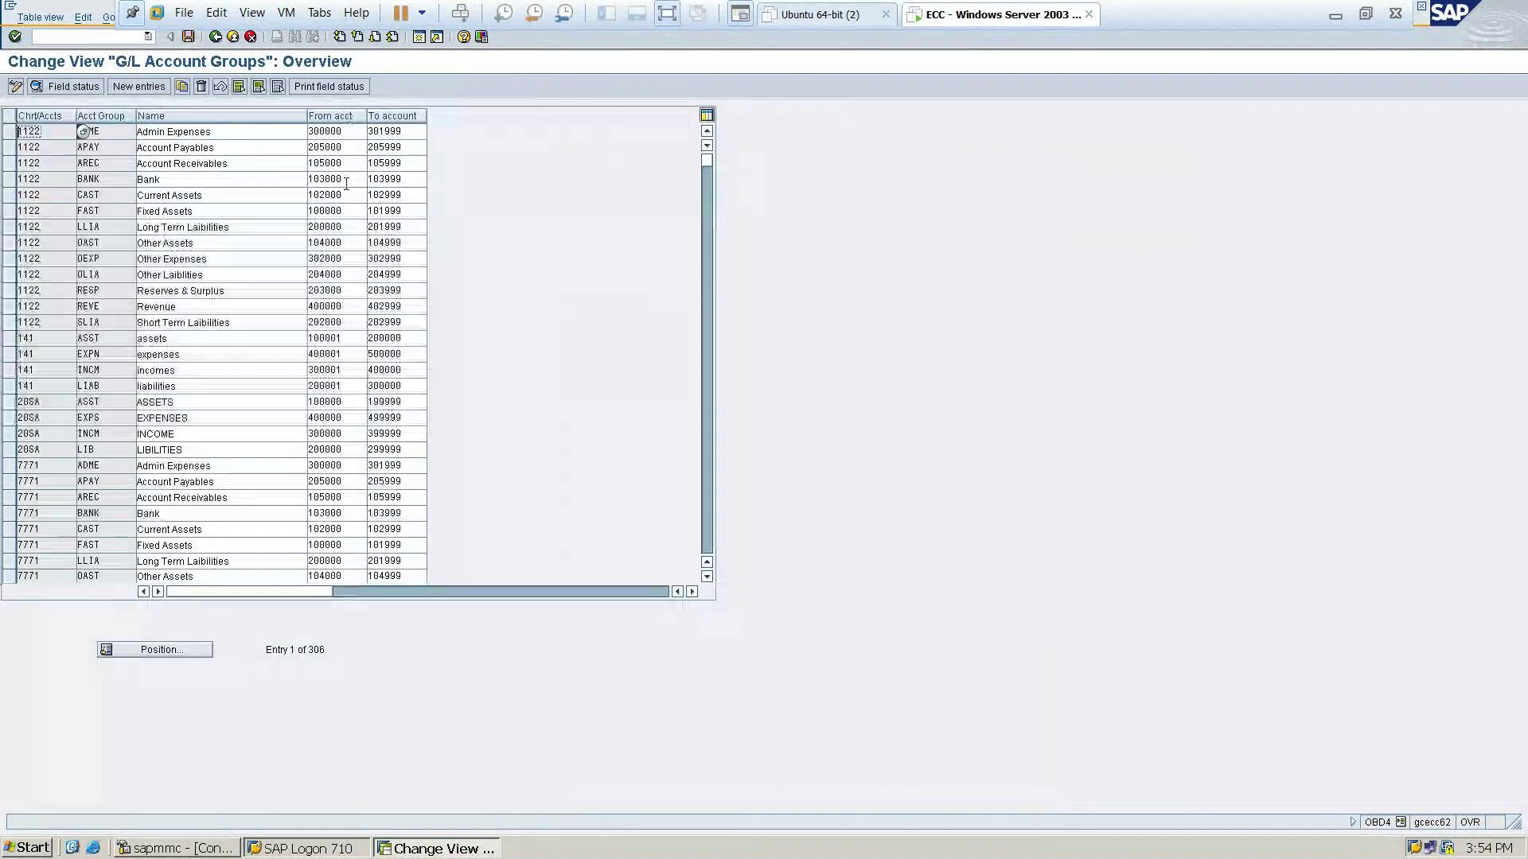
drag(9, 401, 12, 456)
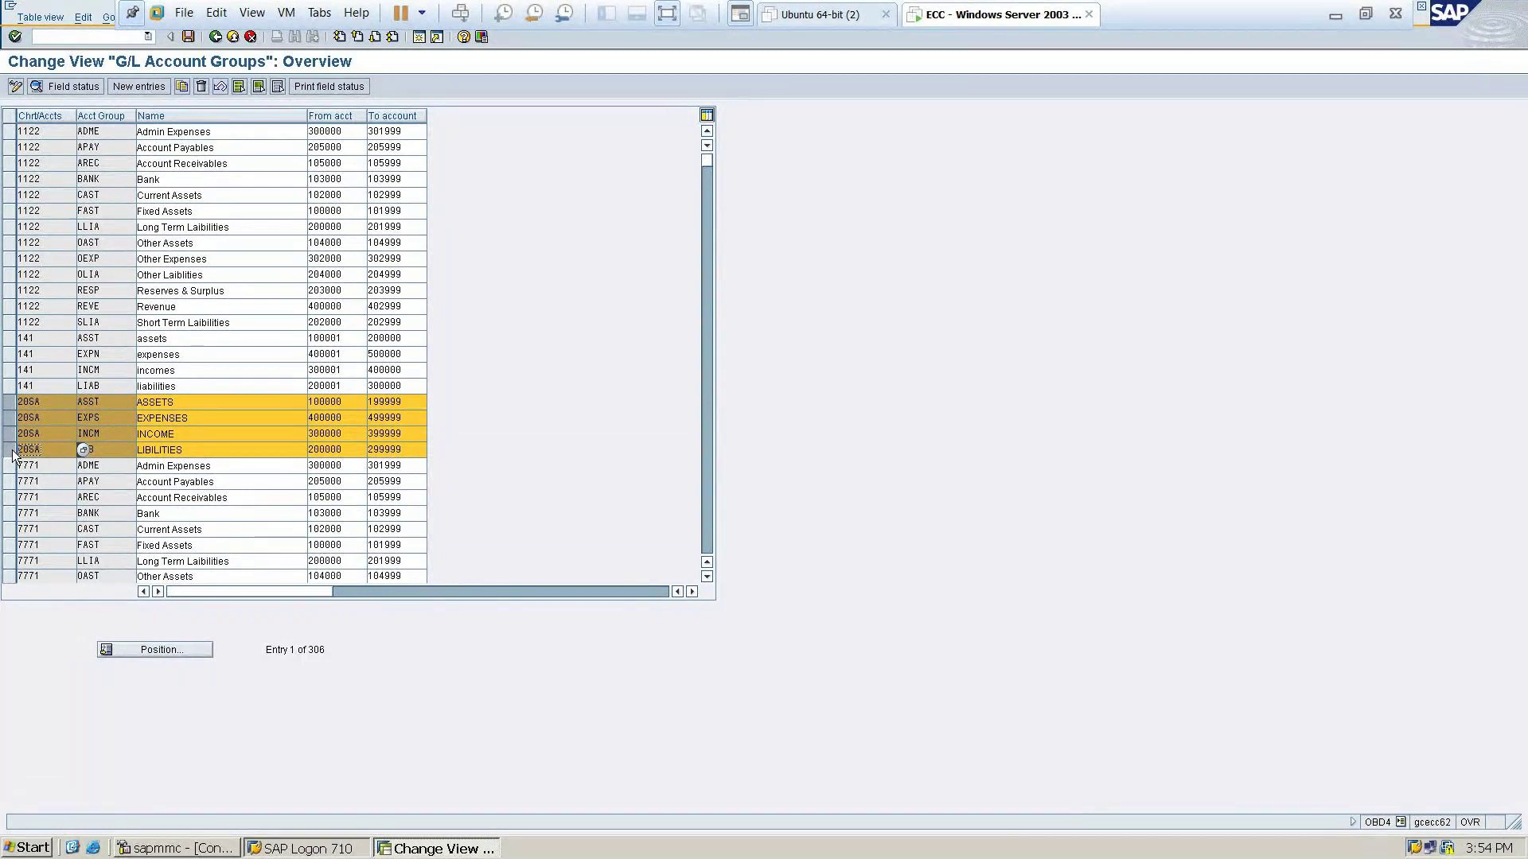
Consult the account groups slide in PowerPoint, return to SAP and select only the LIBILITIES group of chart of accounts 20SA
key(alt+Tab)
click(1333, 16)
scroll(497, 436, down, 1)
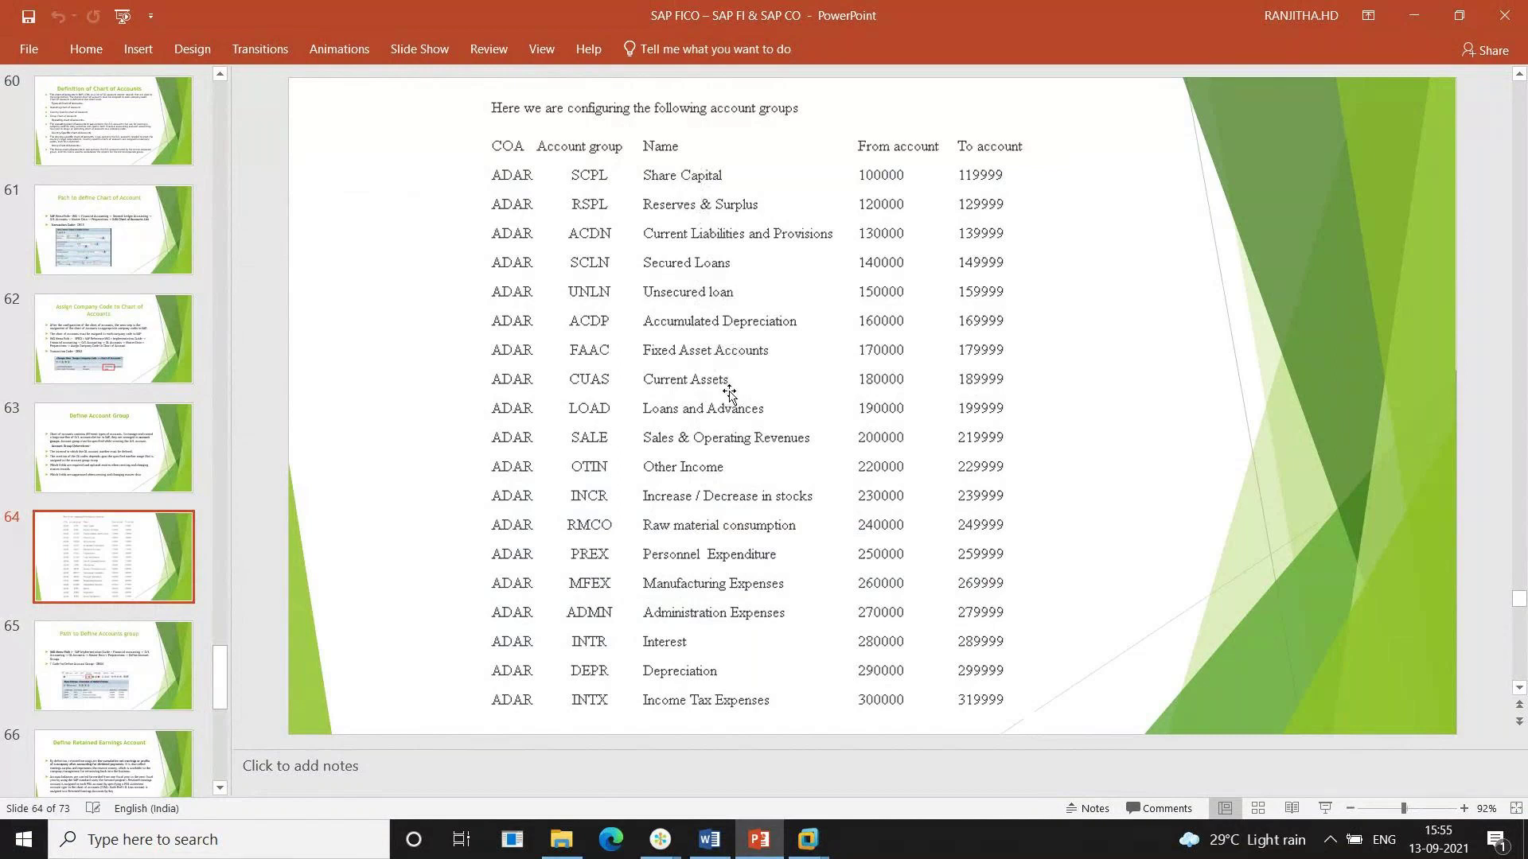
key(alt+Tab)
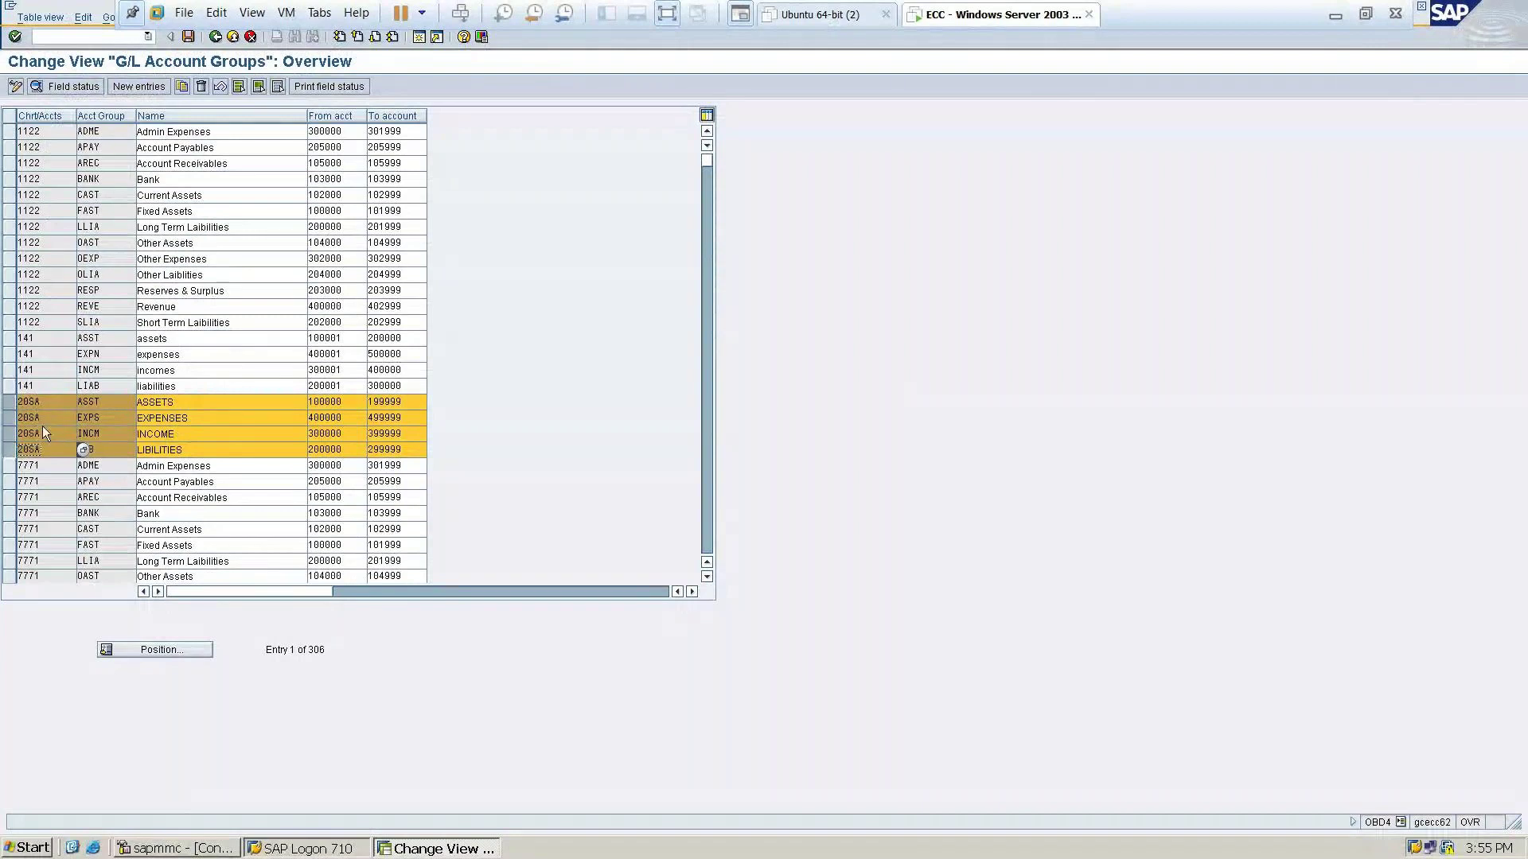
drag(10, 449, 11, 436)
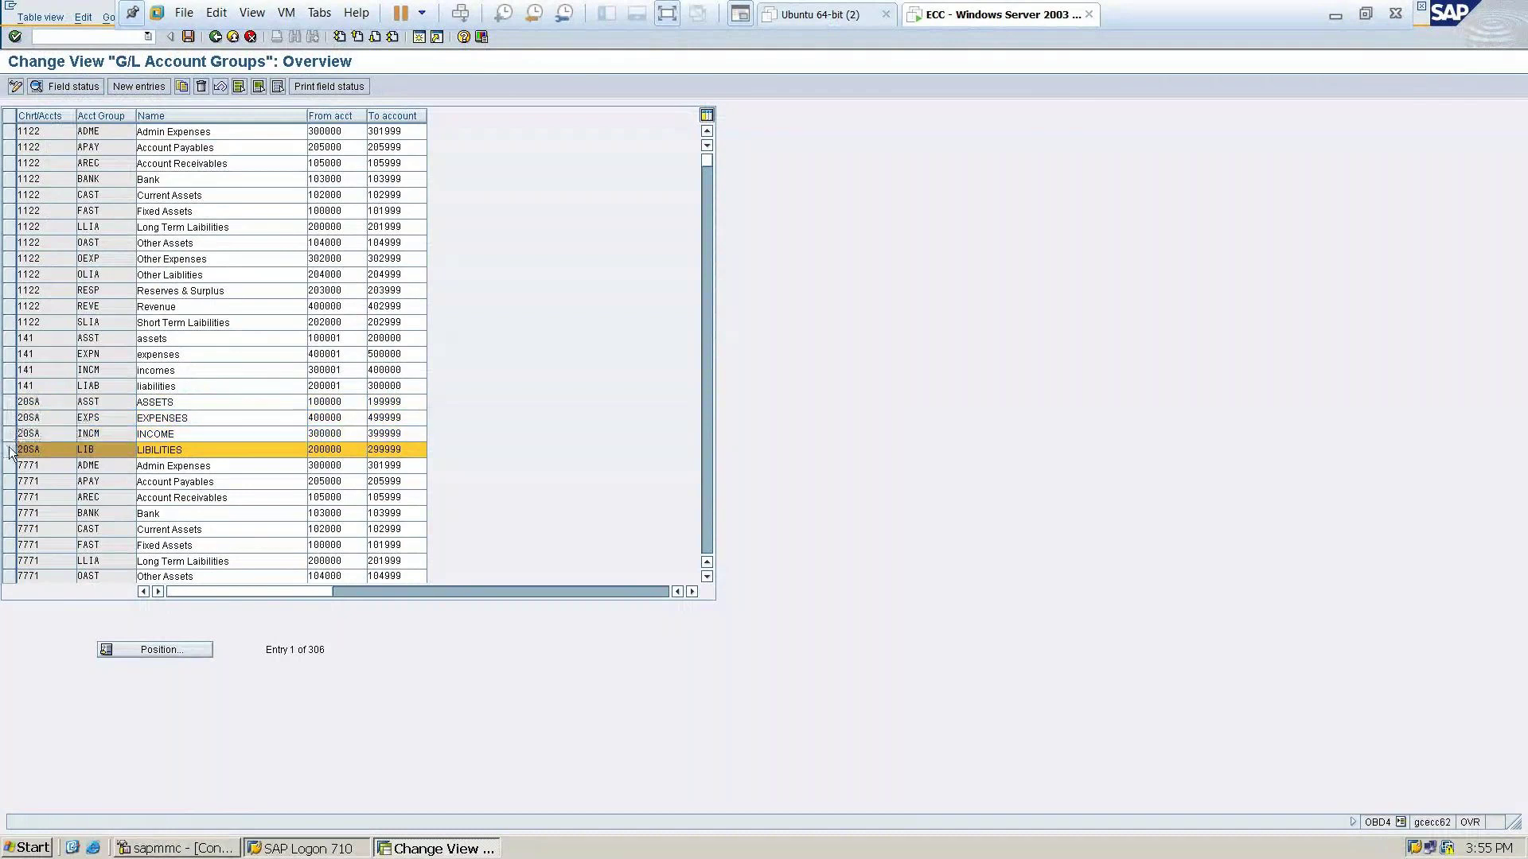
Leave the account groups overview, reopen central G/L account editing (FS00), and switch to the account groups slide in PowerPoint
click(217, 36)
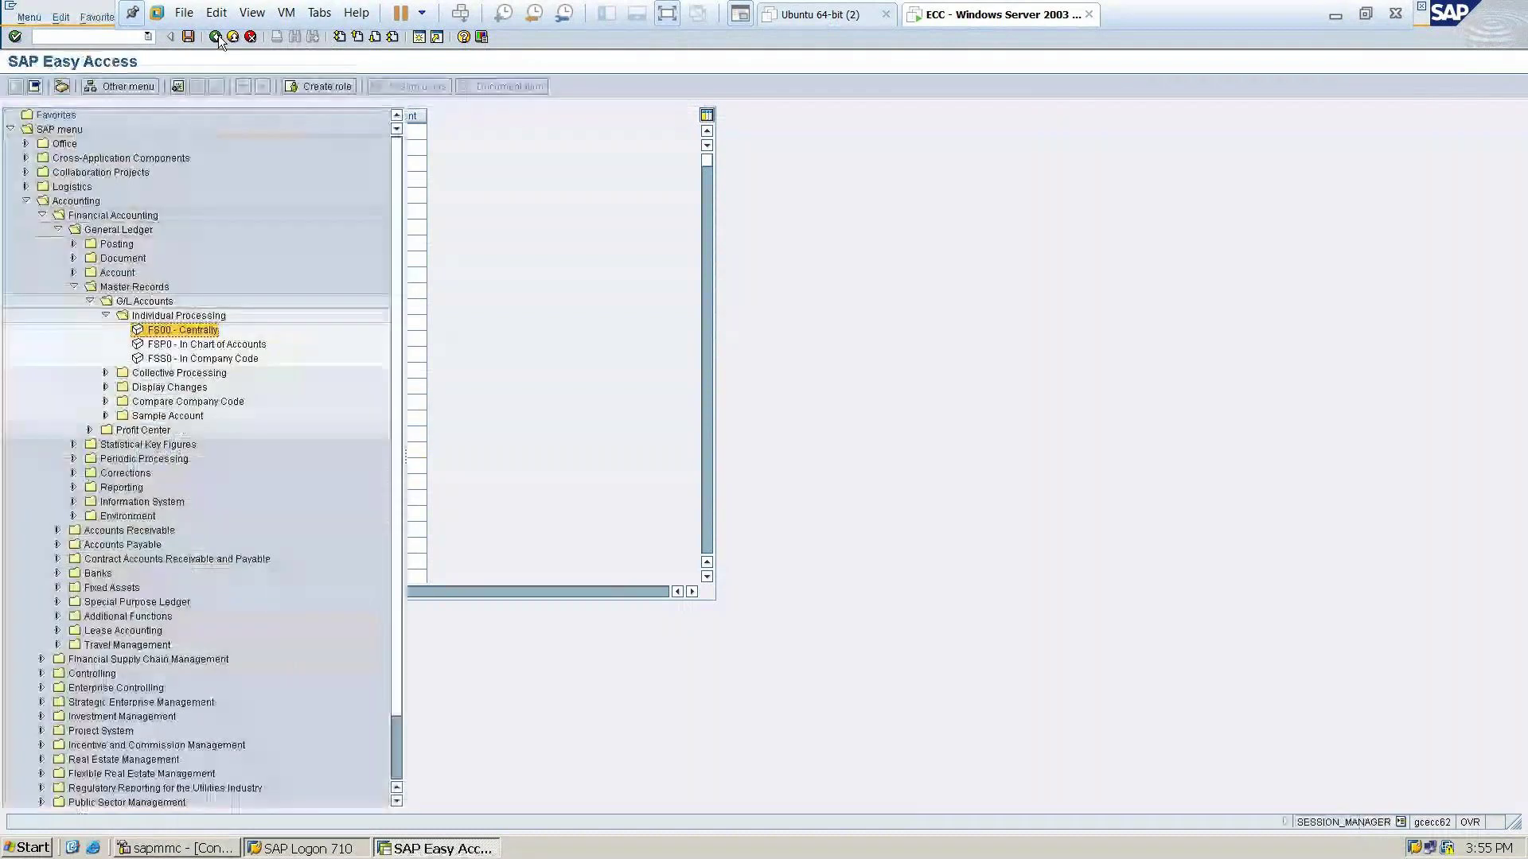
double_click(178, 333)
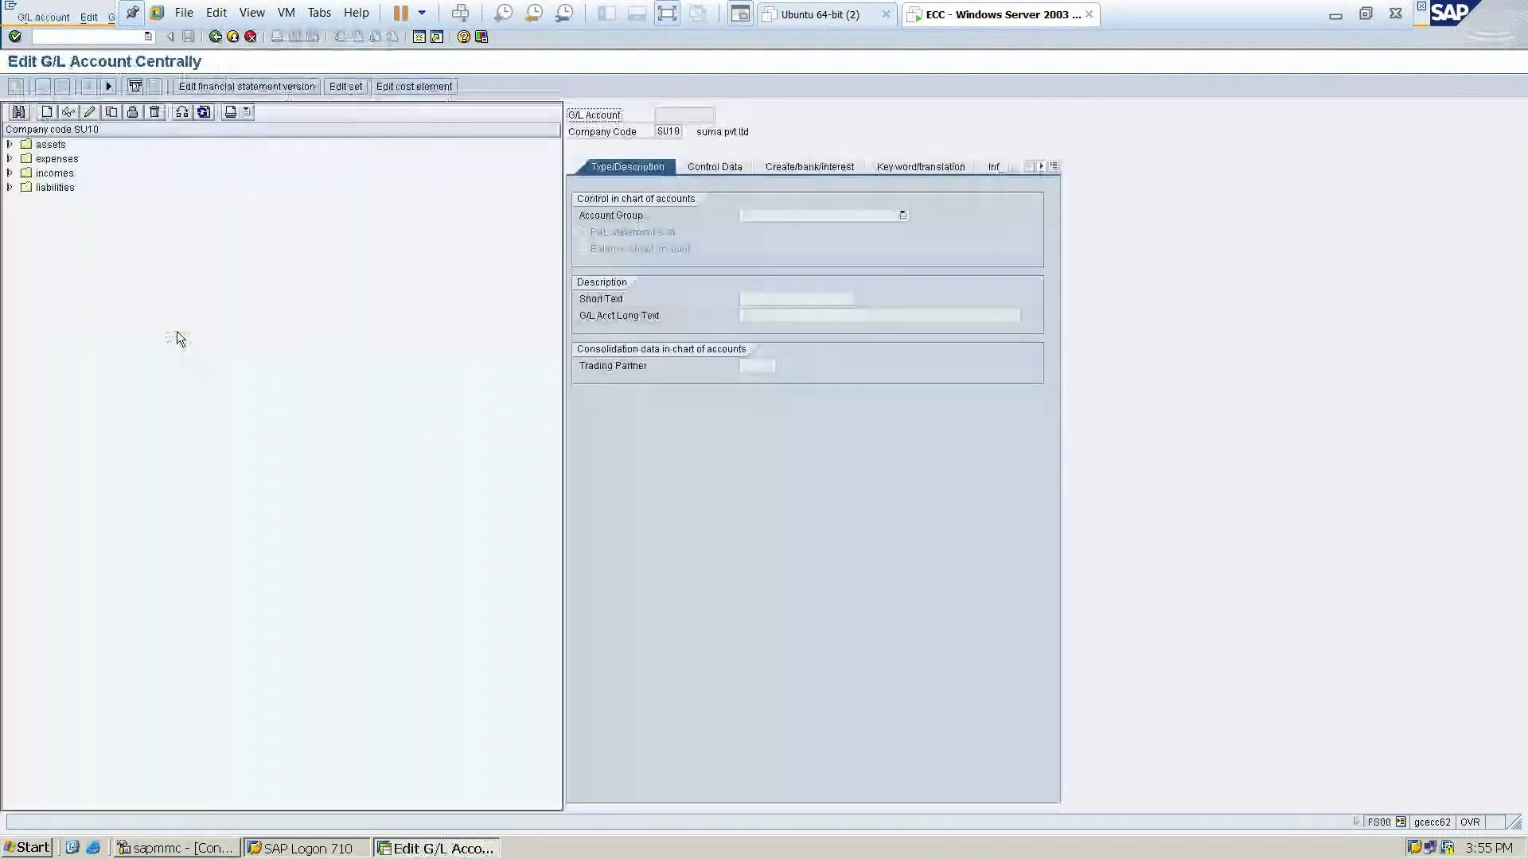
click(1335, 13)
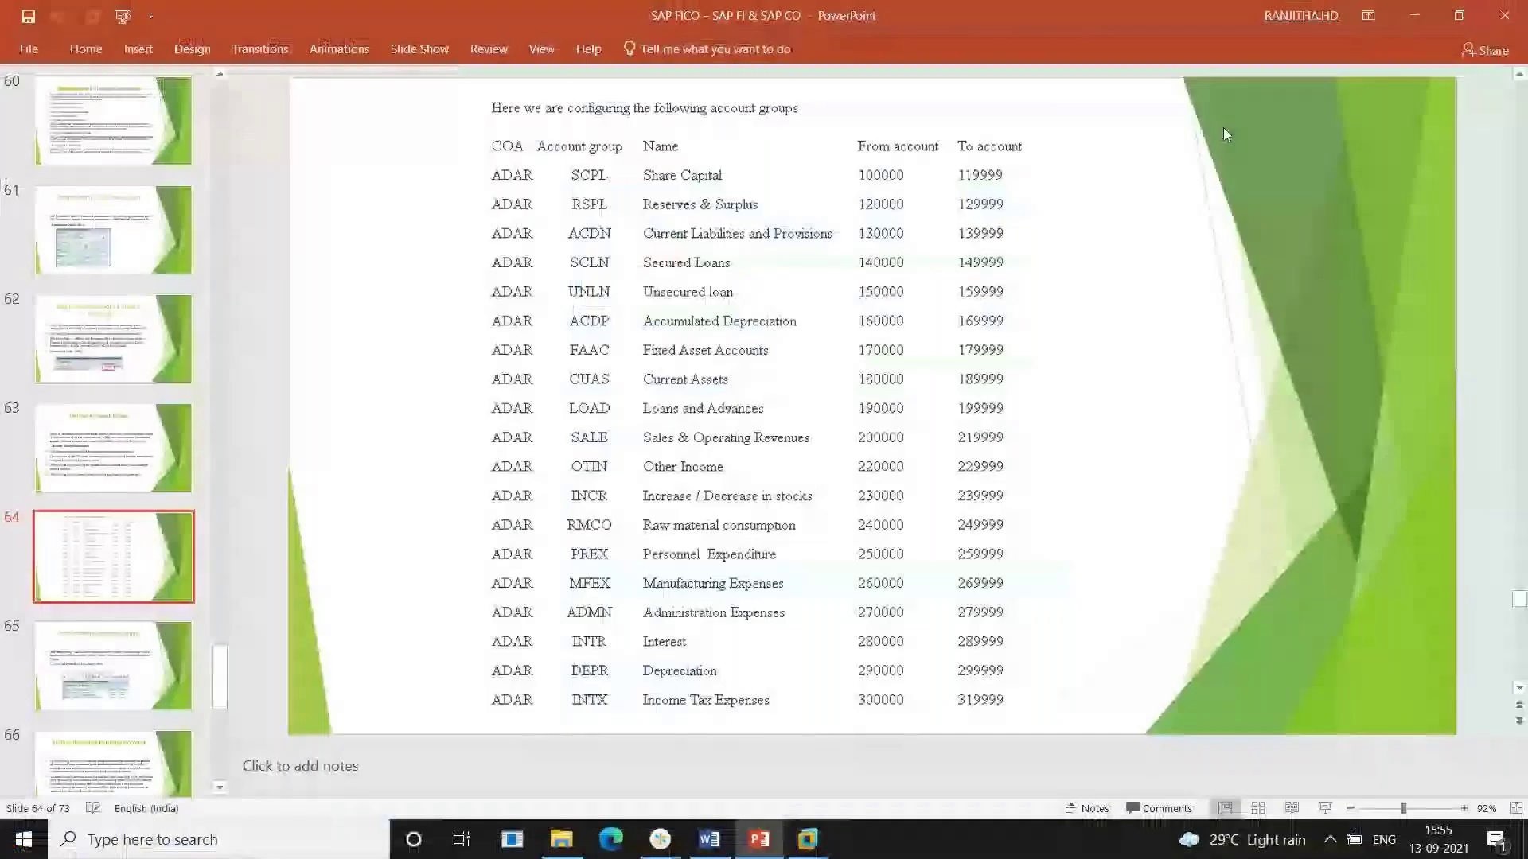
click(1401, 22)
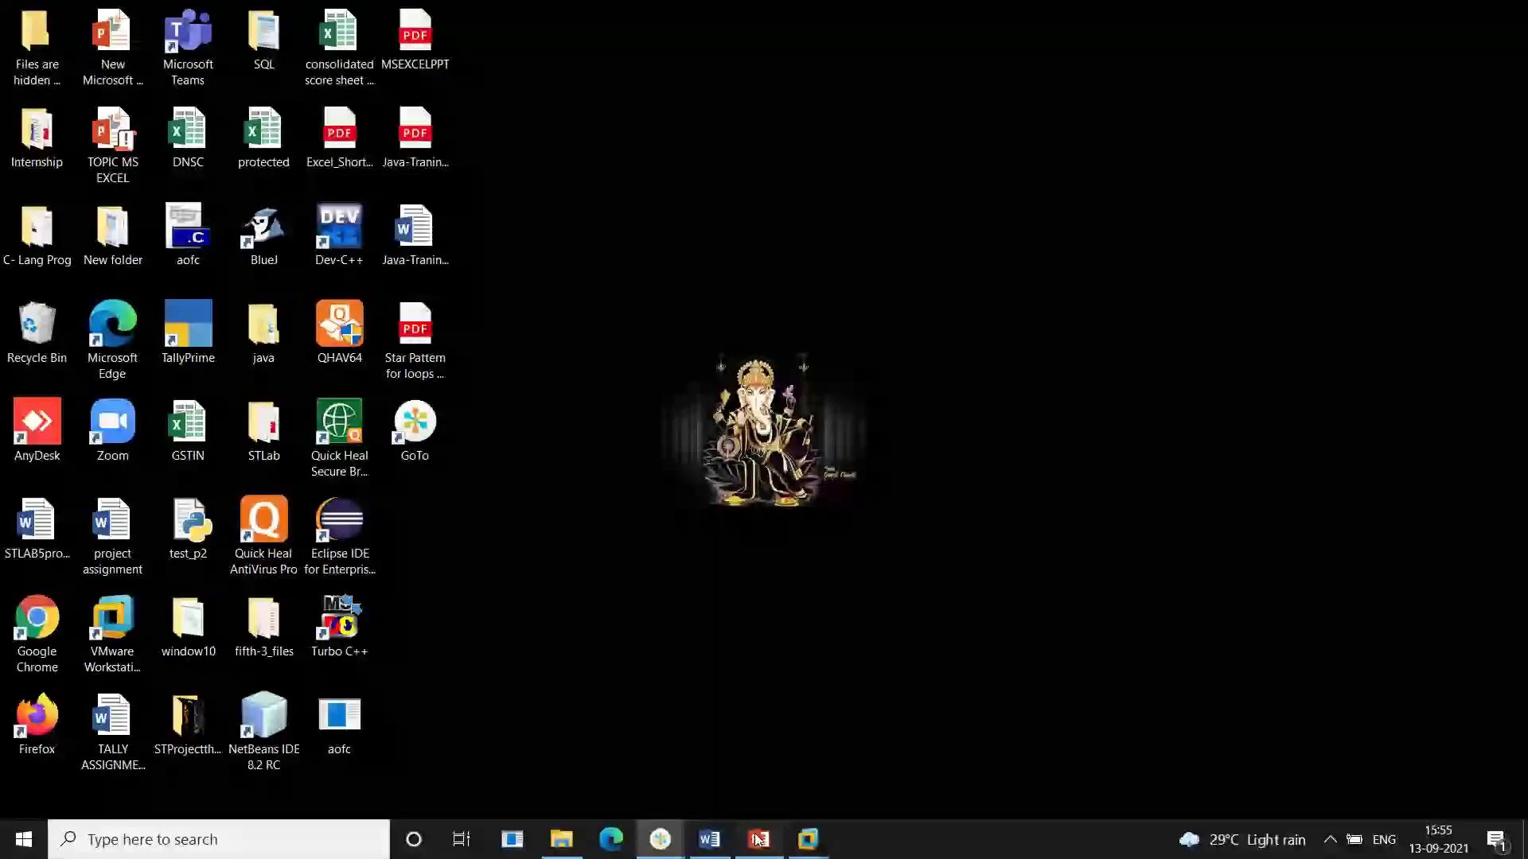
click(759, 839)
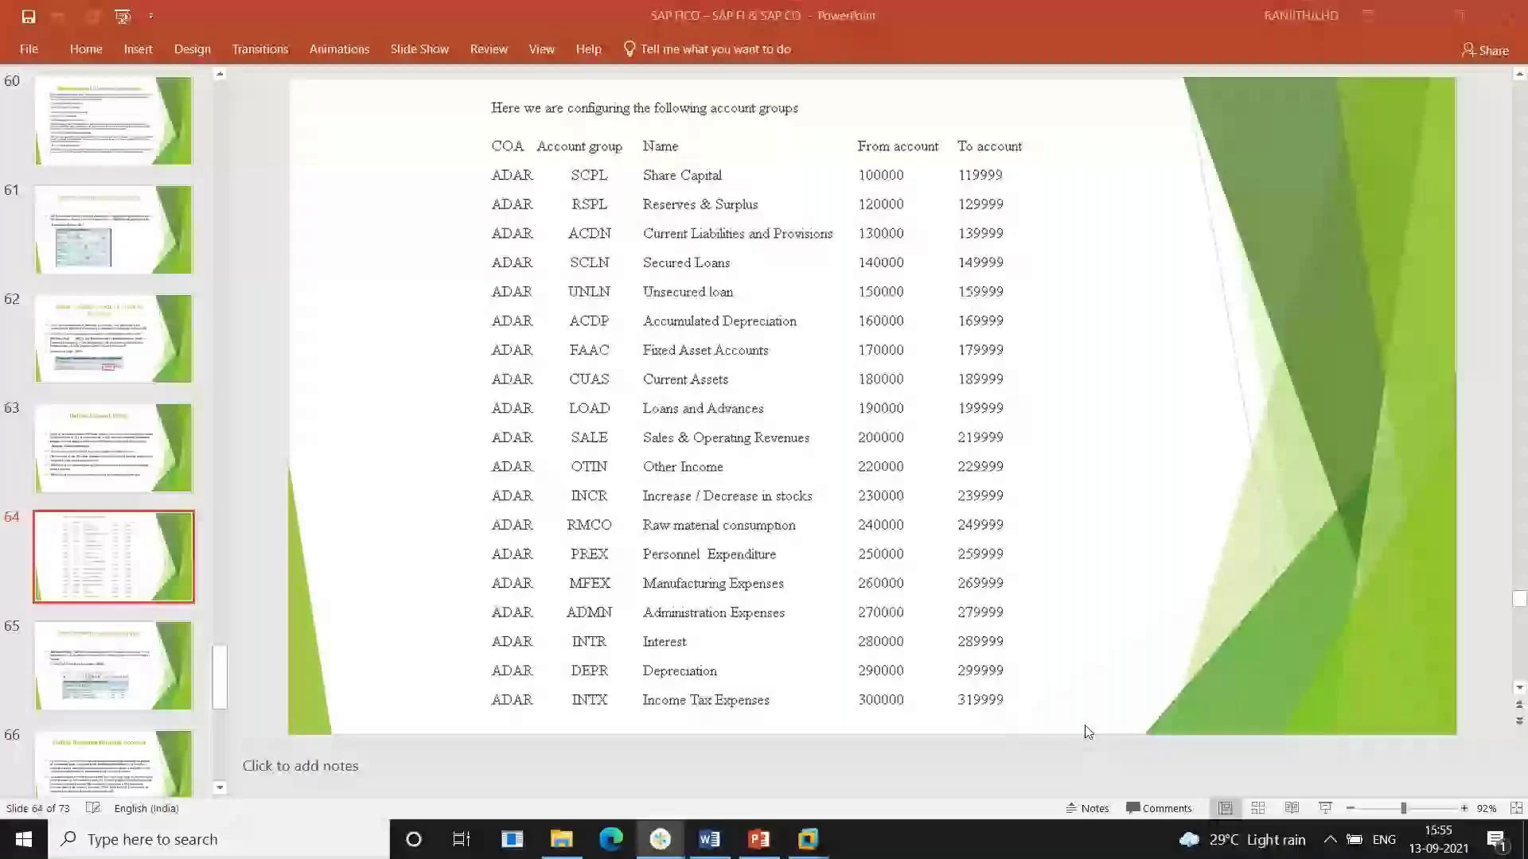
Find Google Chrome through the Windows search, launch it, and bring its new tab to the front
click(250, 845)
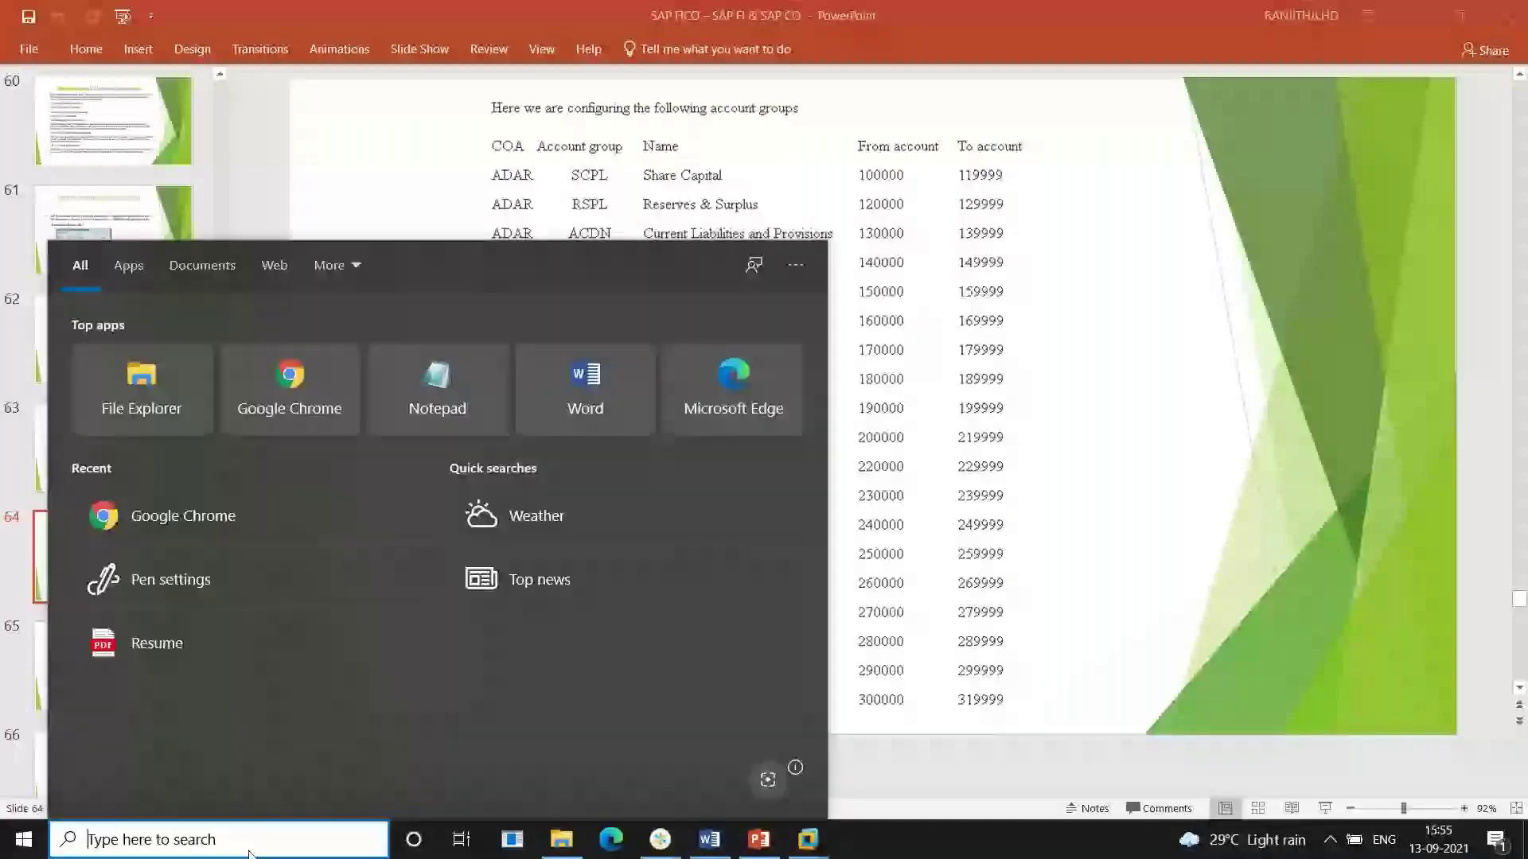
text(goo)
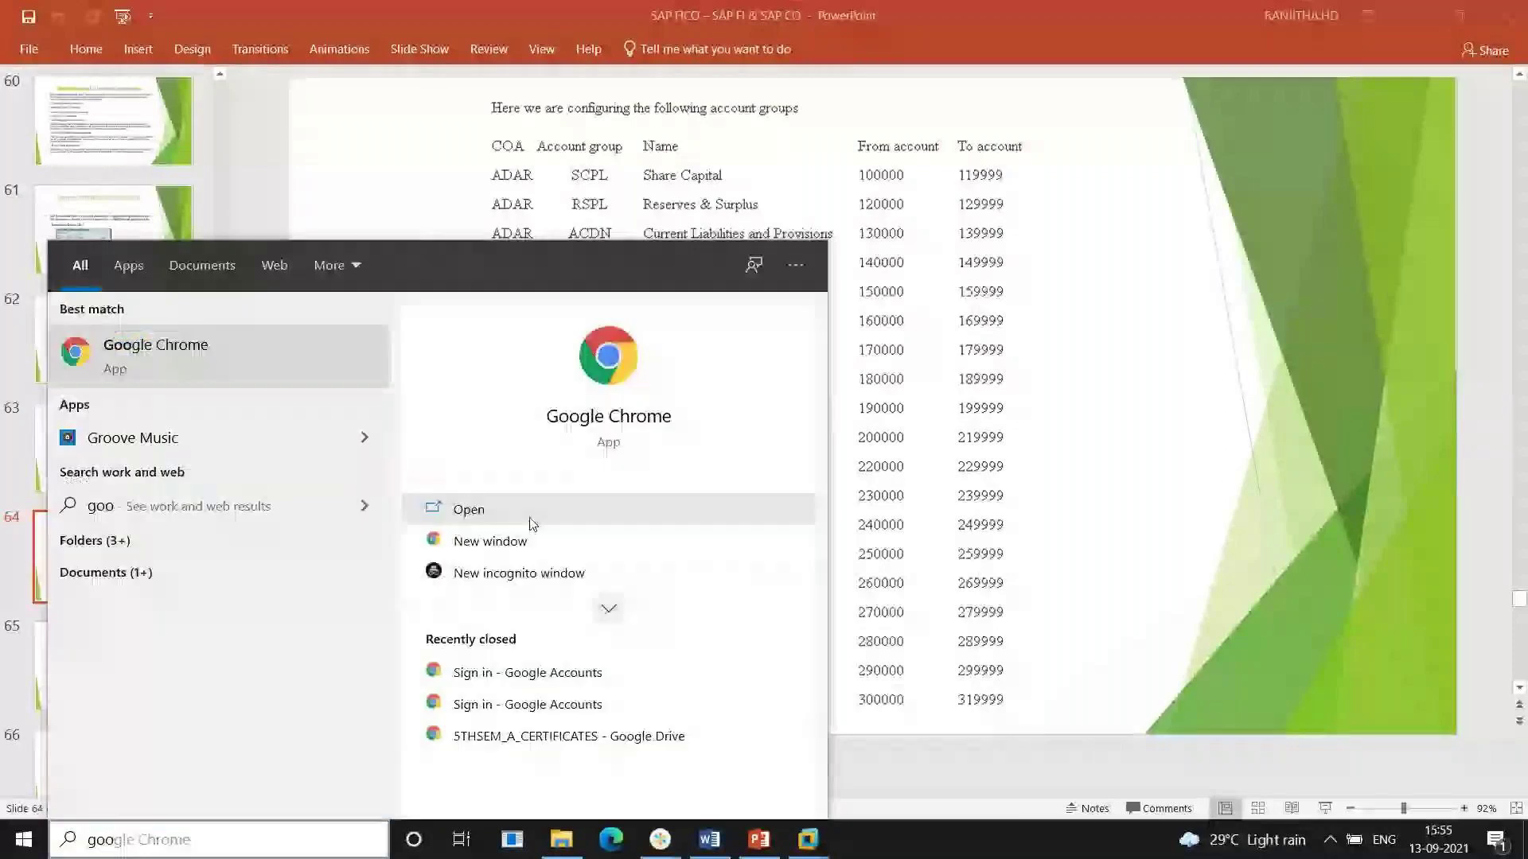
click(530, 519)
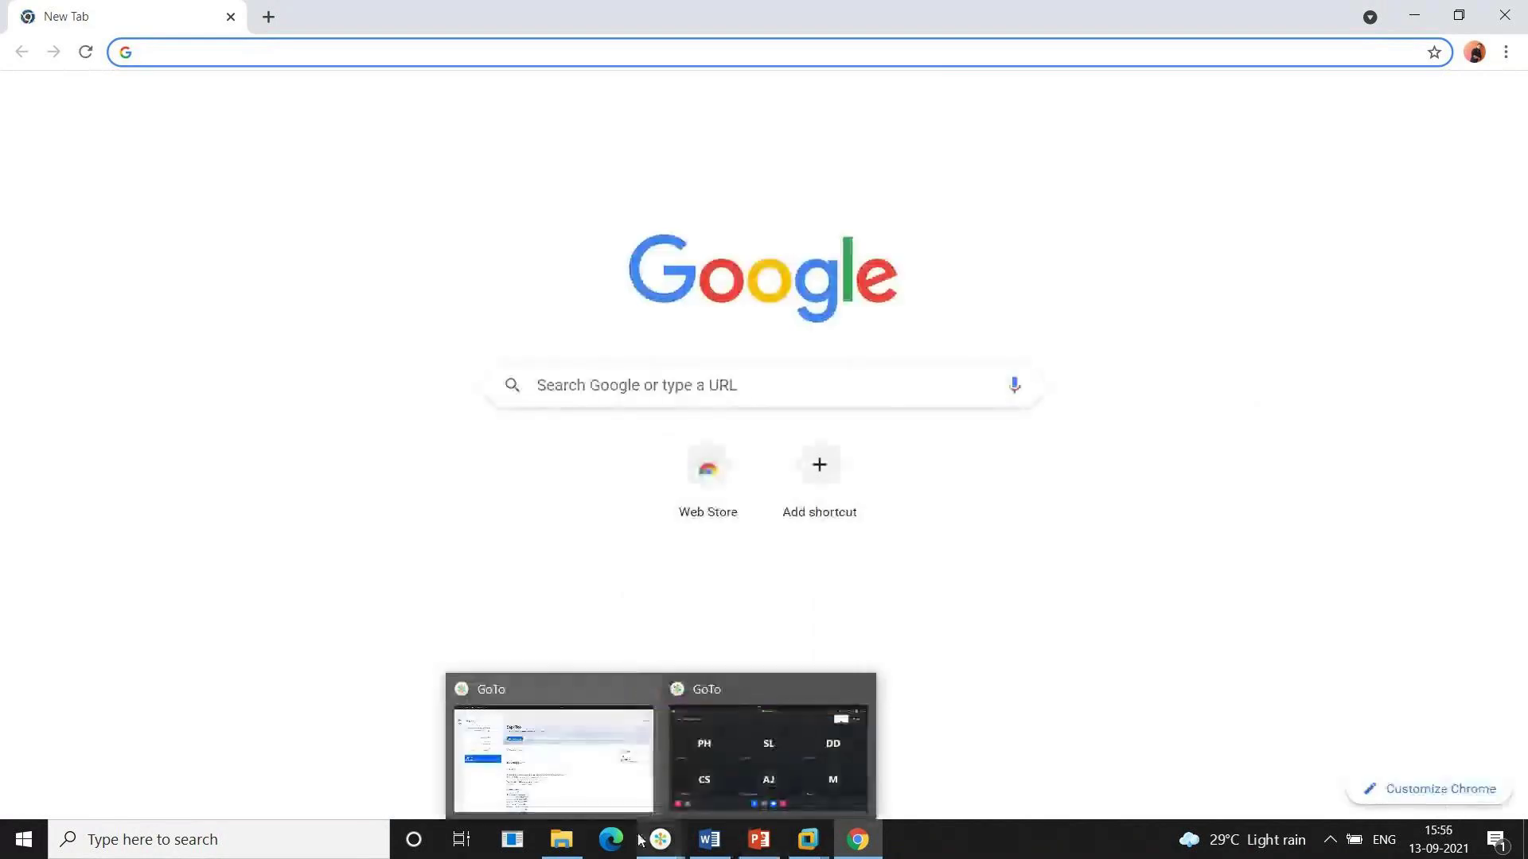
mouse_move(825, 847)
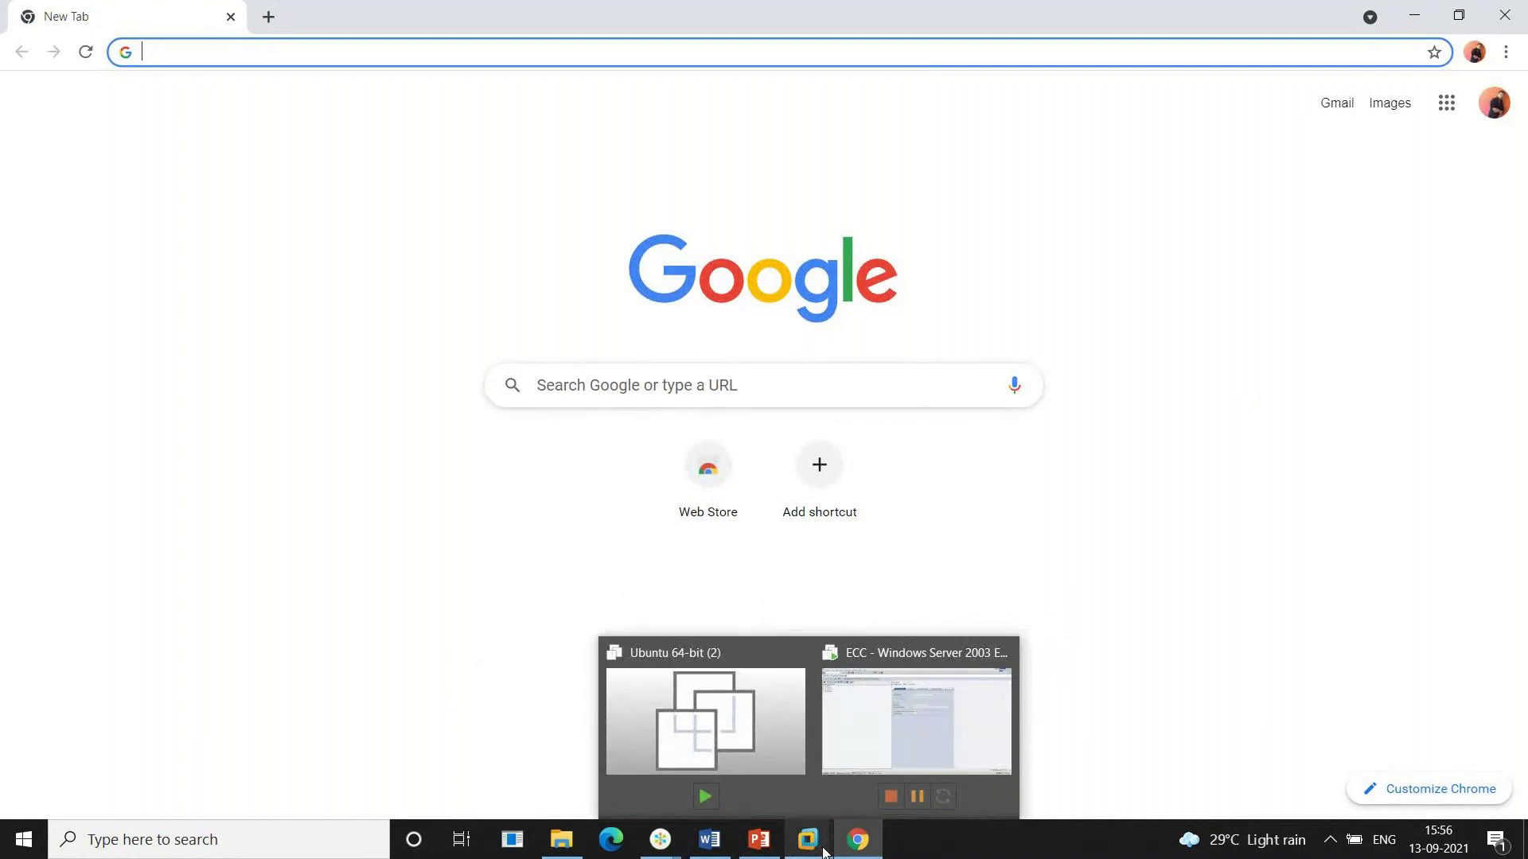
mouse_move(827, 818)
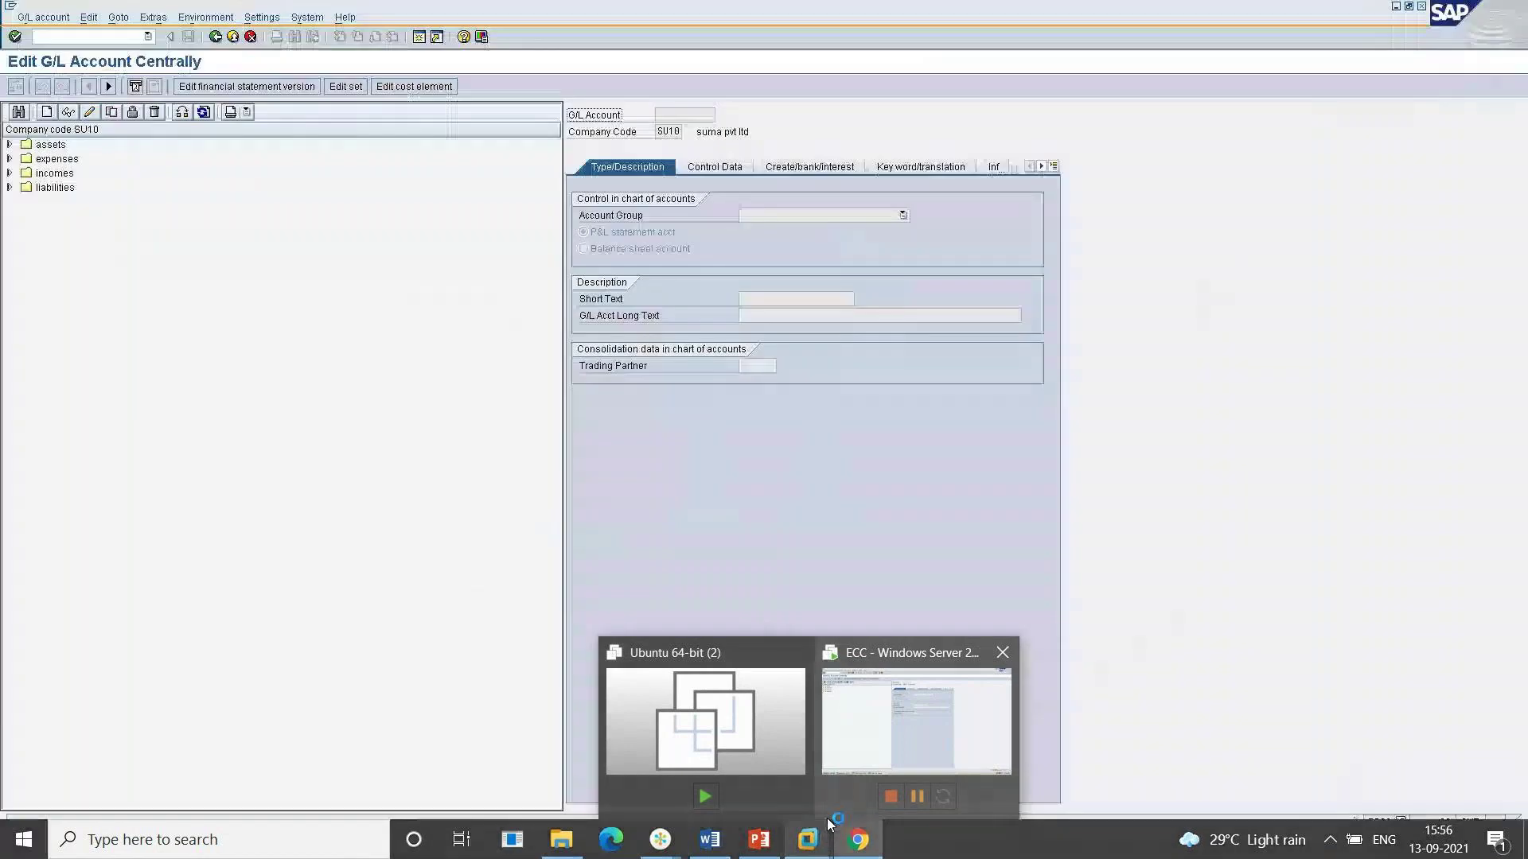
click(848, 848)
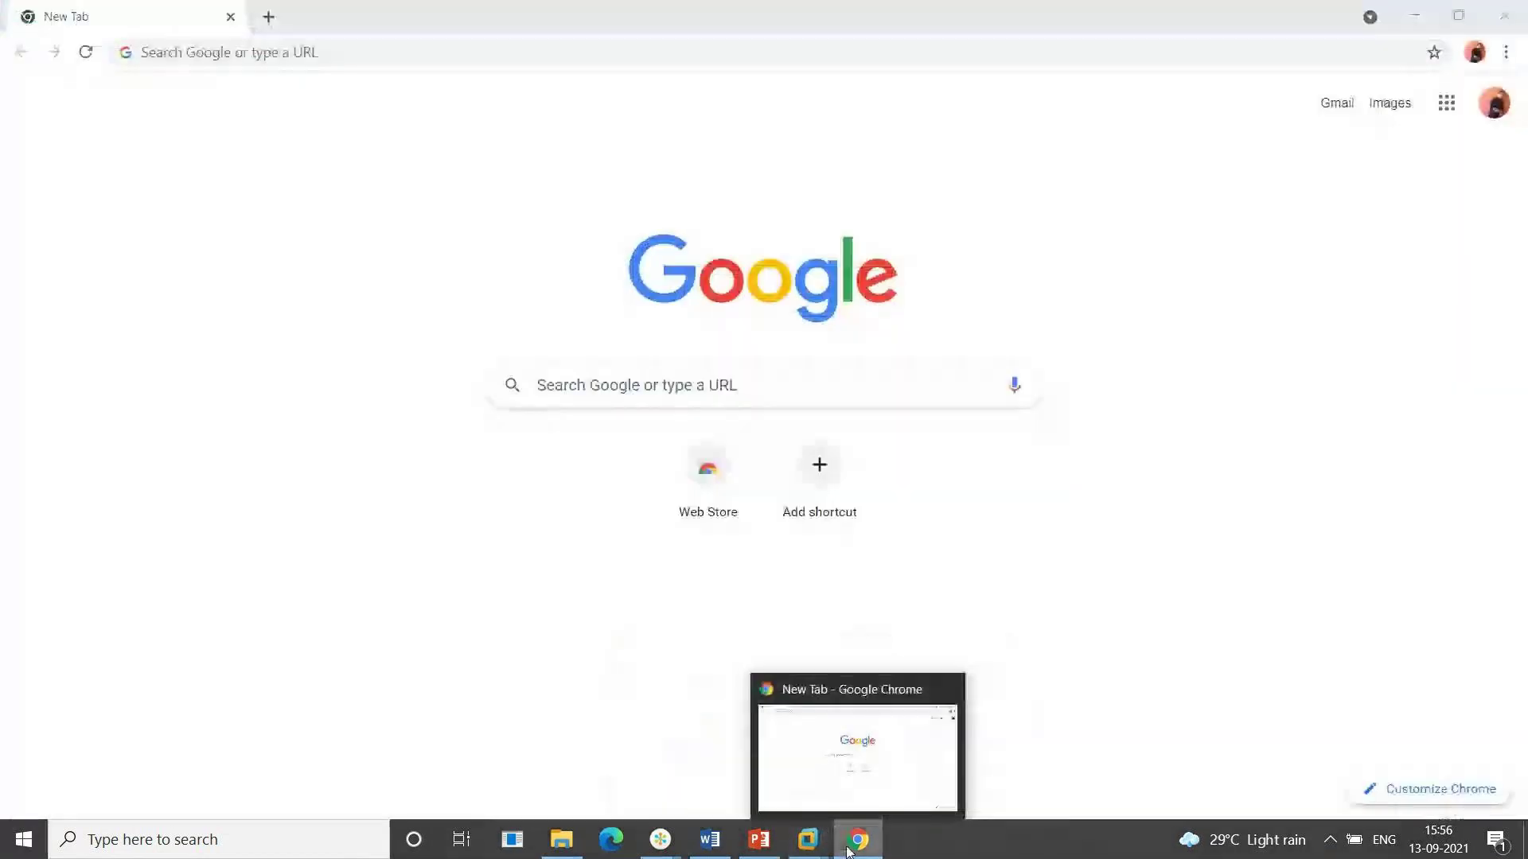
click(848, 850)
click(848, 806)
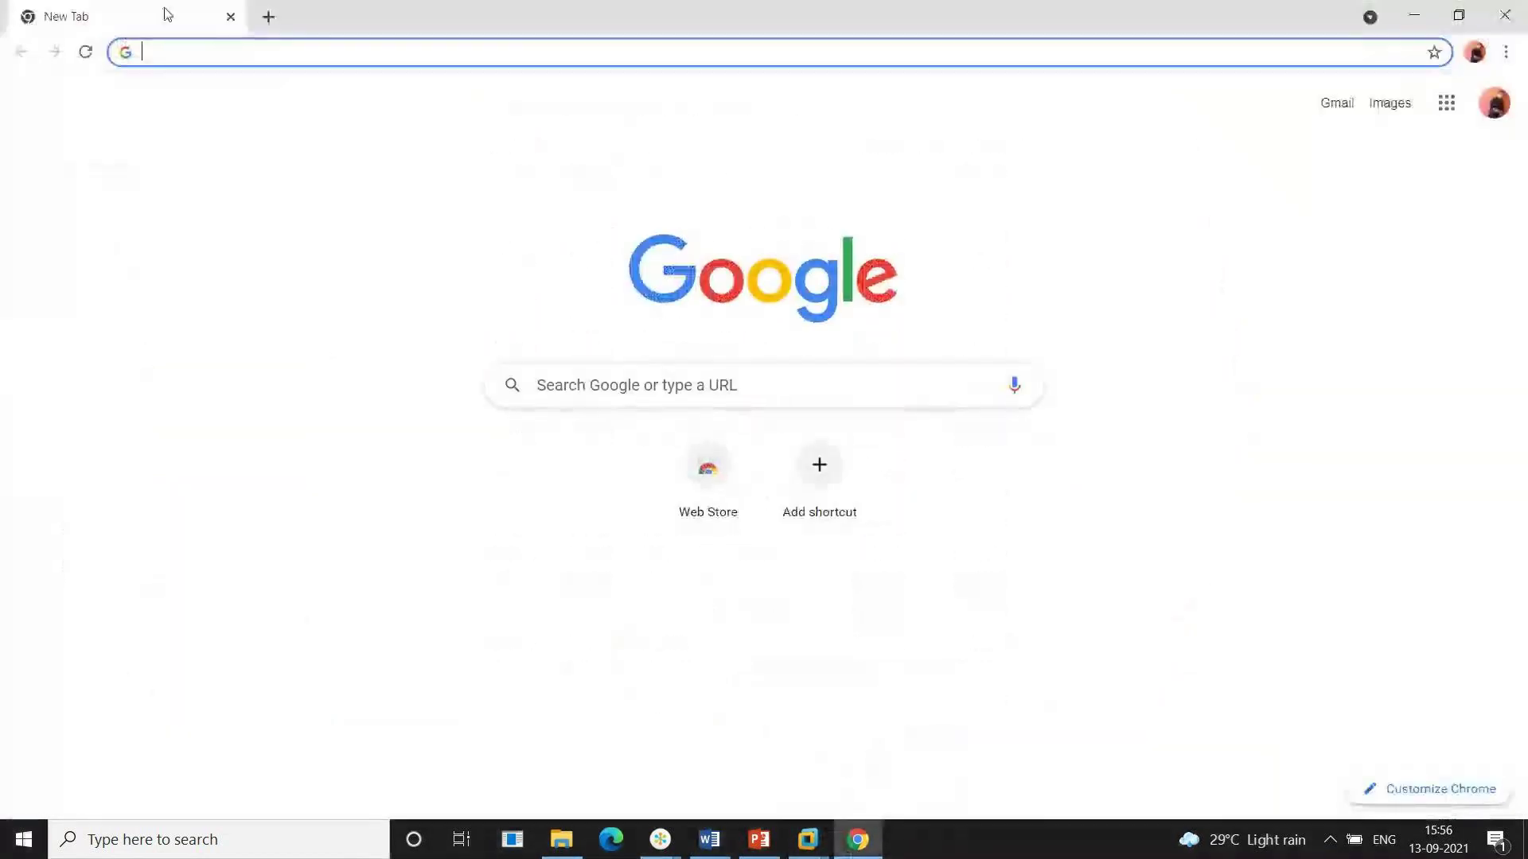
Search Google for "anydesk download for windows"
text(anyde)
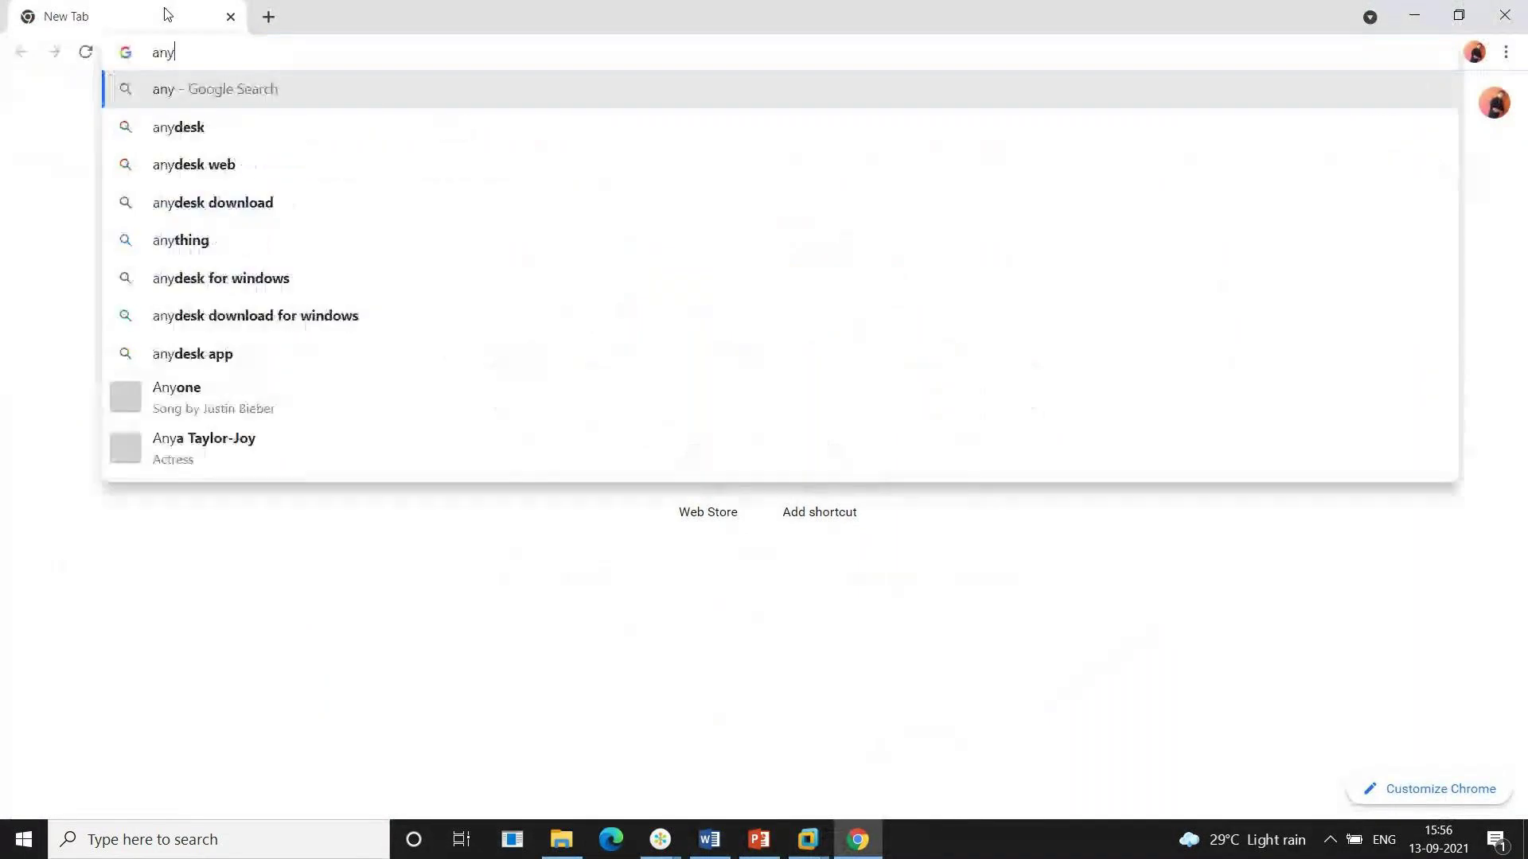
key(BackSpace)
key(Down)
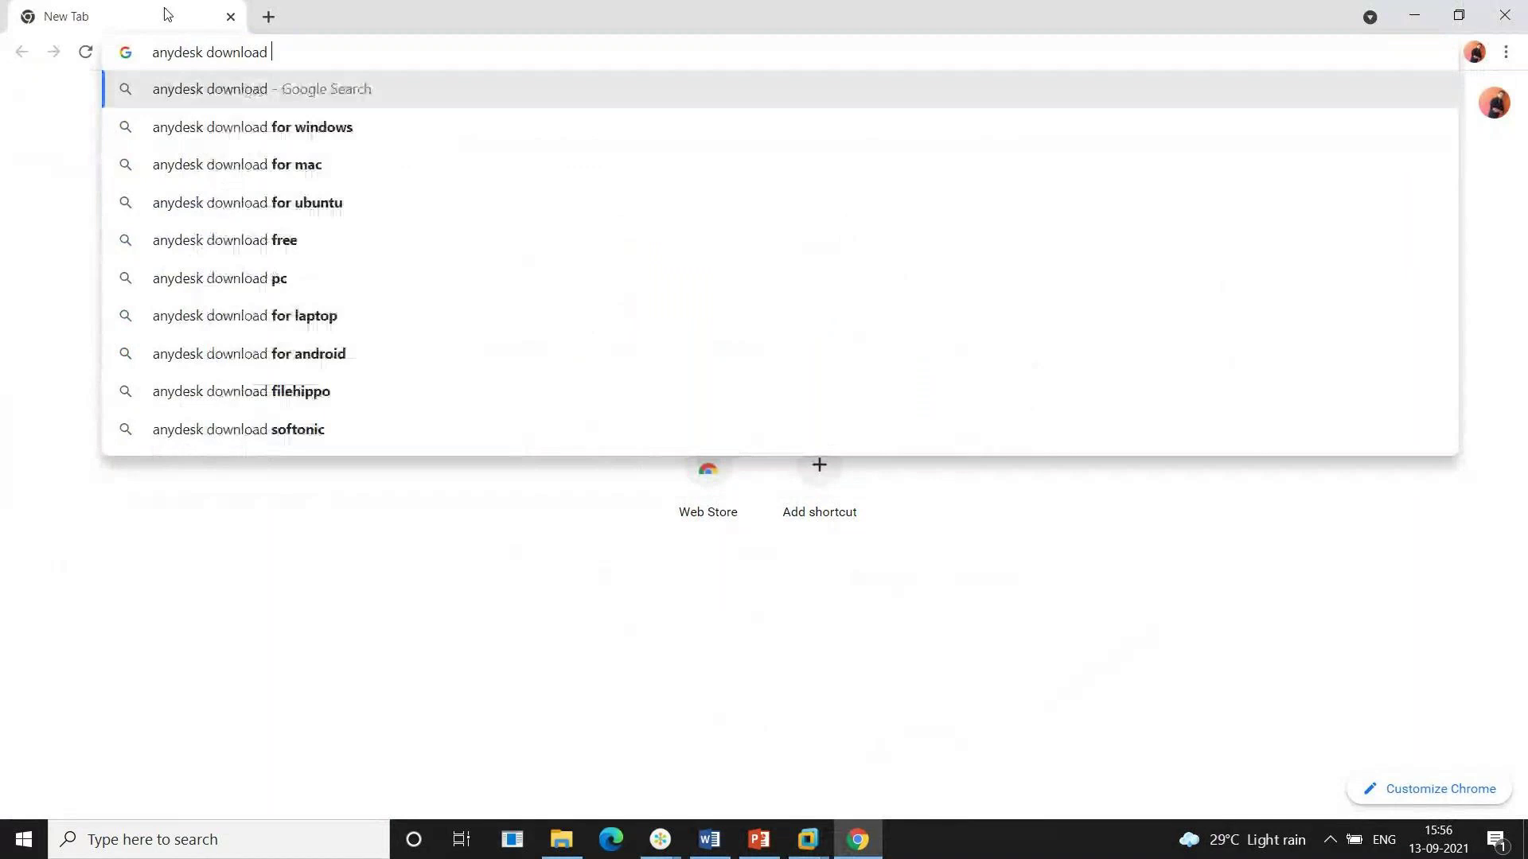
key(Down)
key(Down)
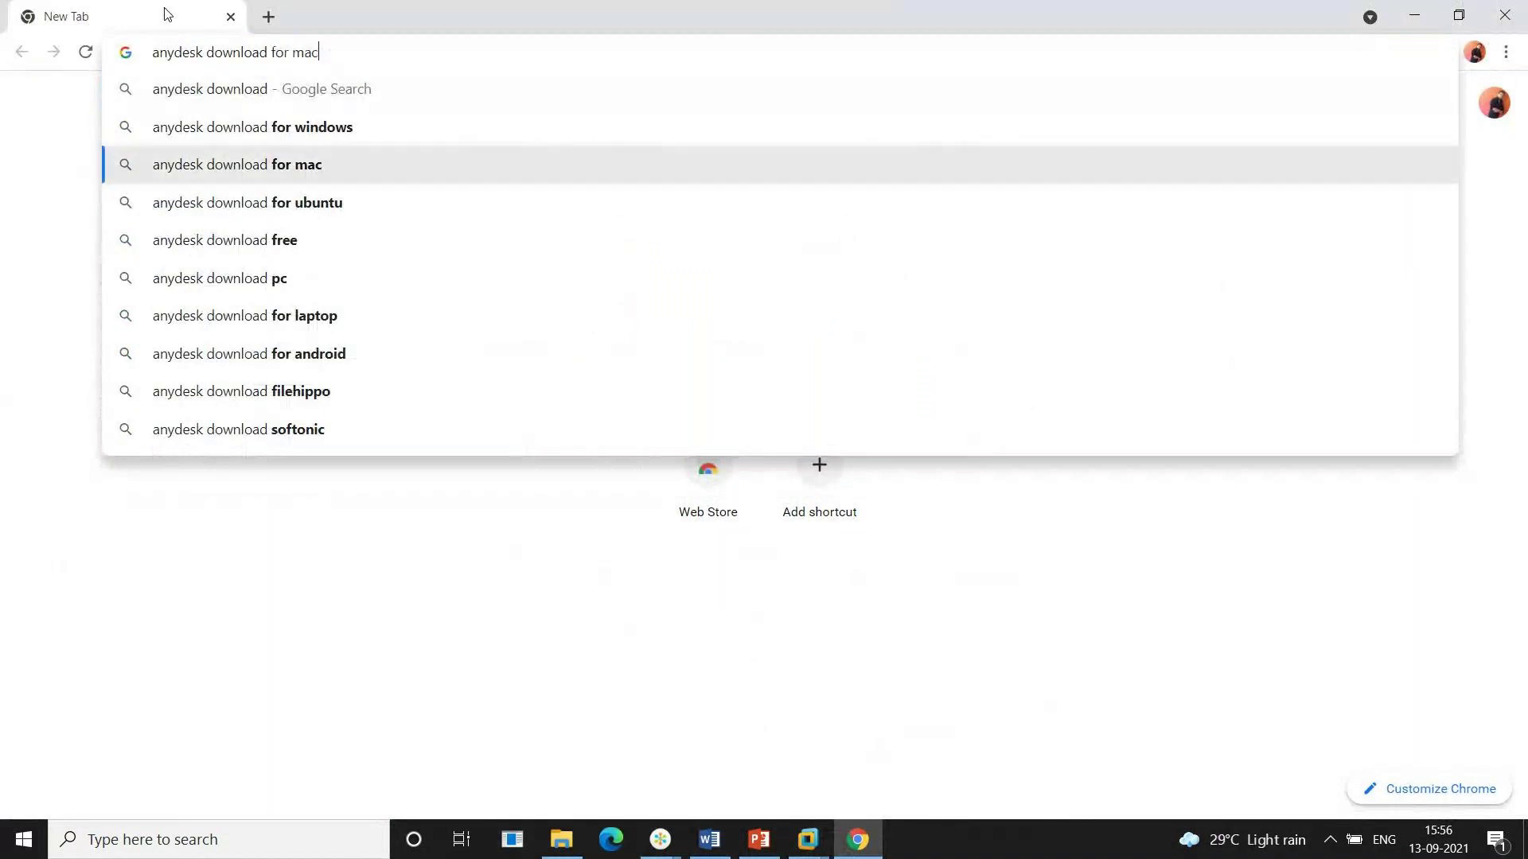
key(Up)
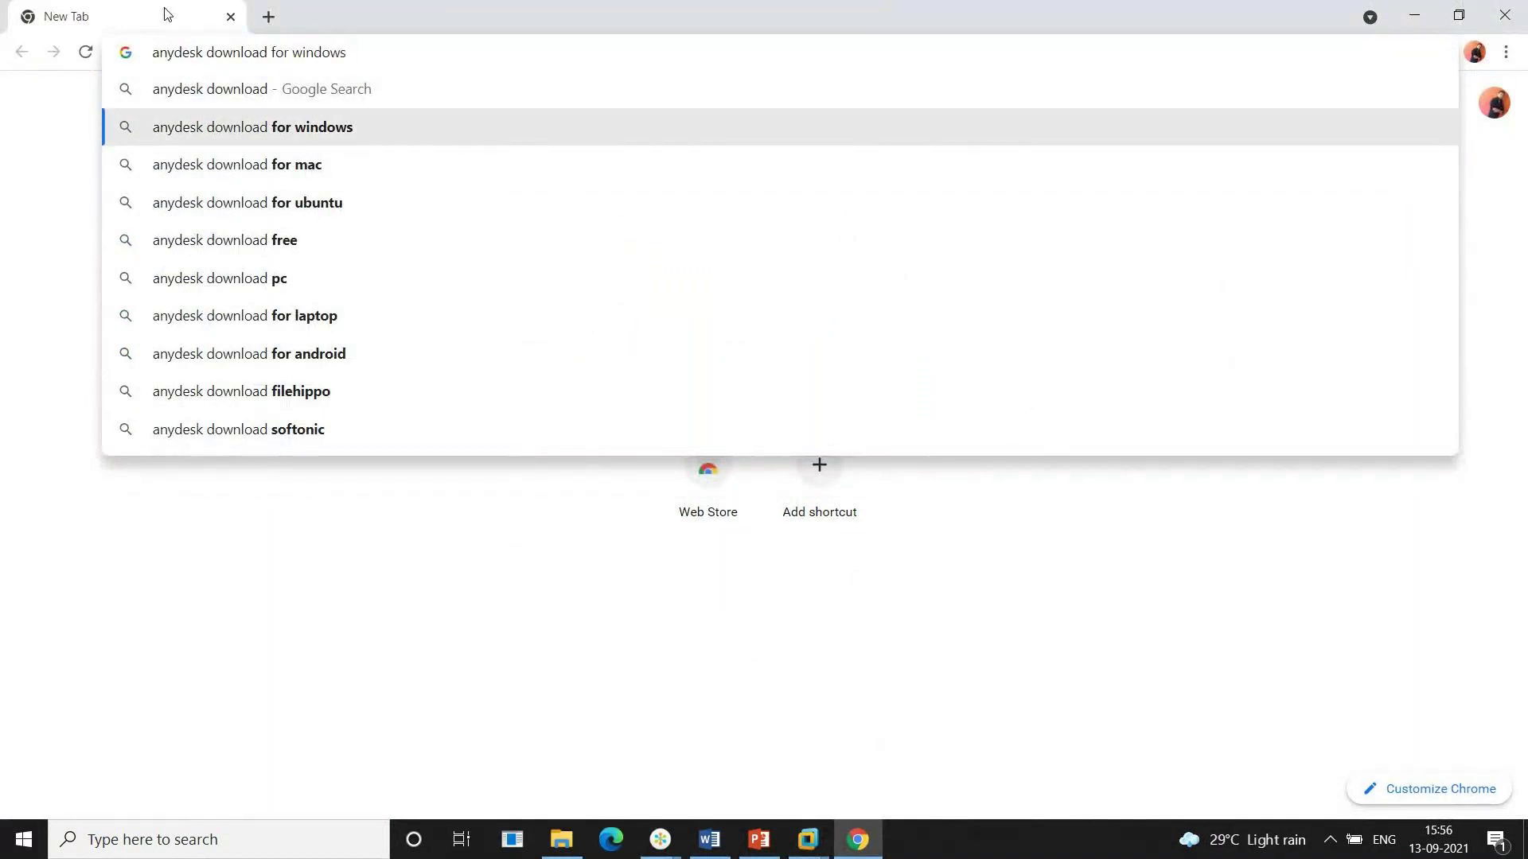
key(Return)
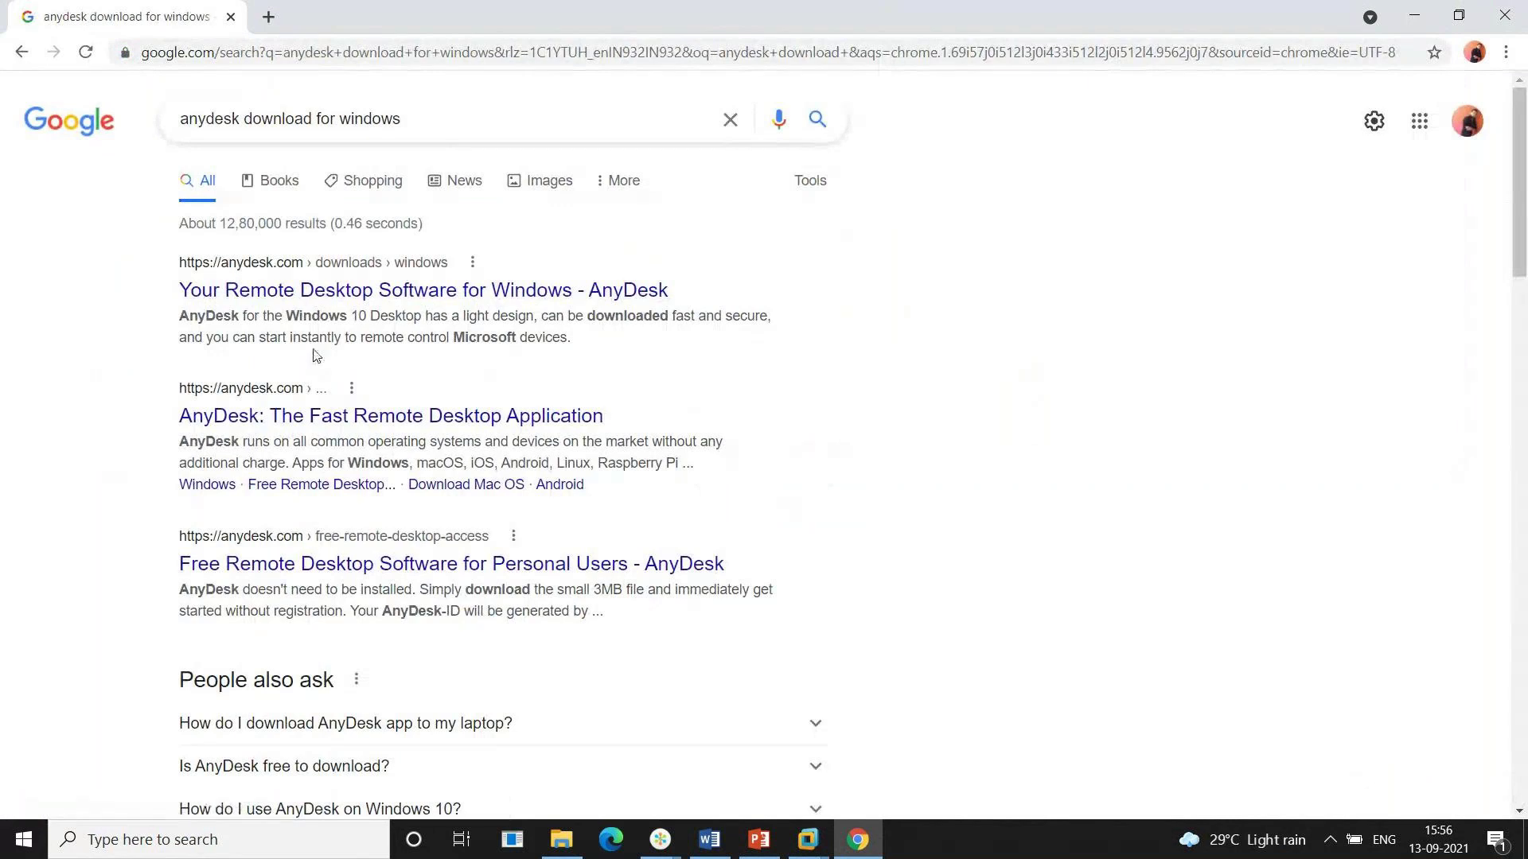
Open the Uptodown result for AnyDesk 6.3.2 for Windows and go to the download page of its latest version
click(342, 288)
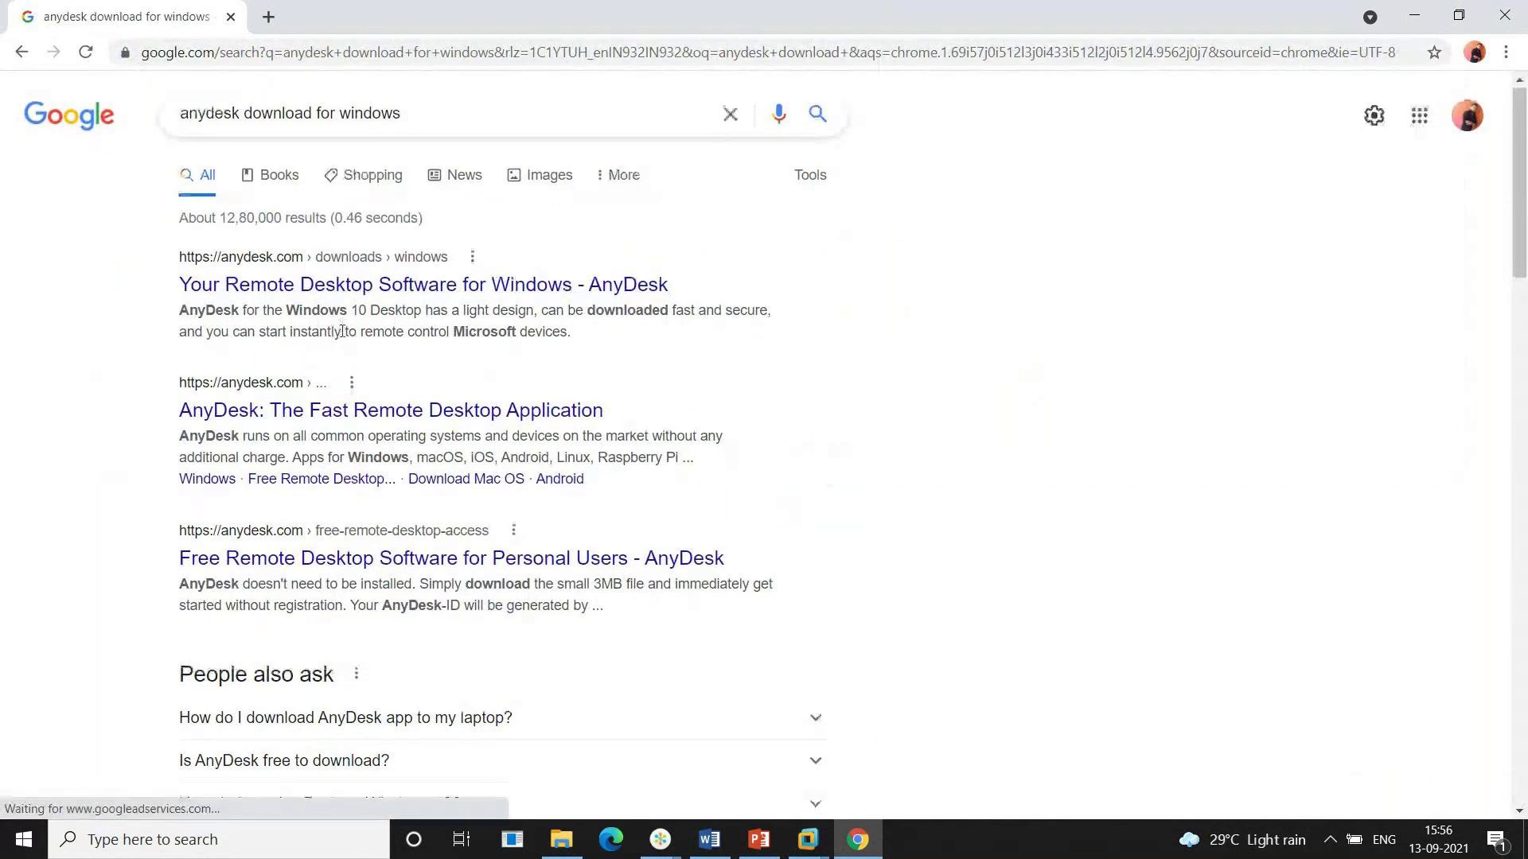
scroll(342, 331, down, 5)
scroll(342, 335, down, 2)
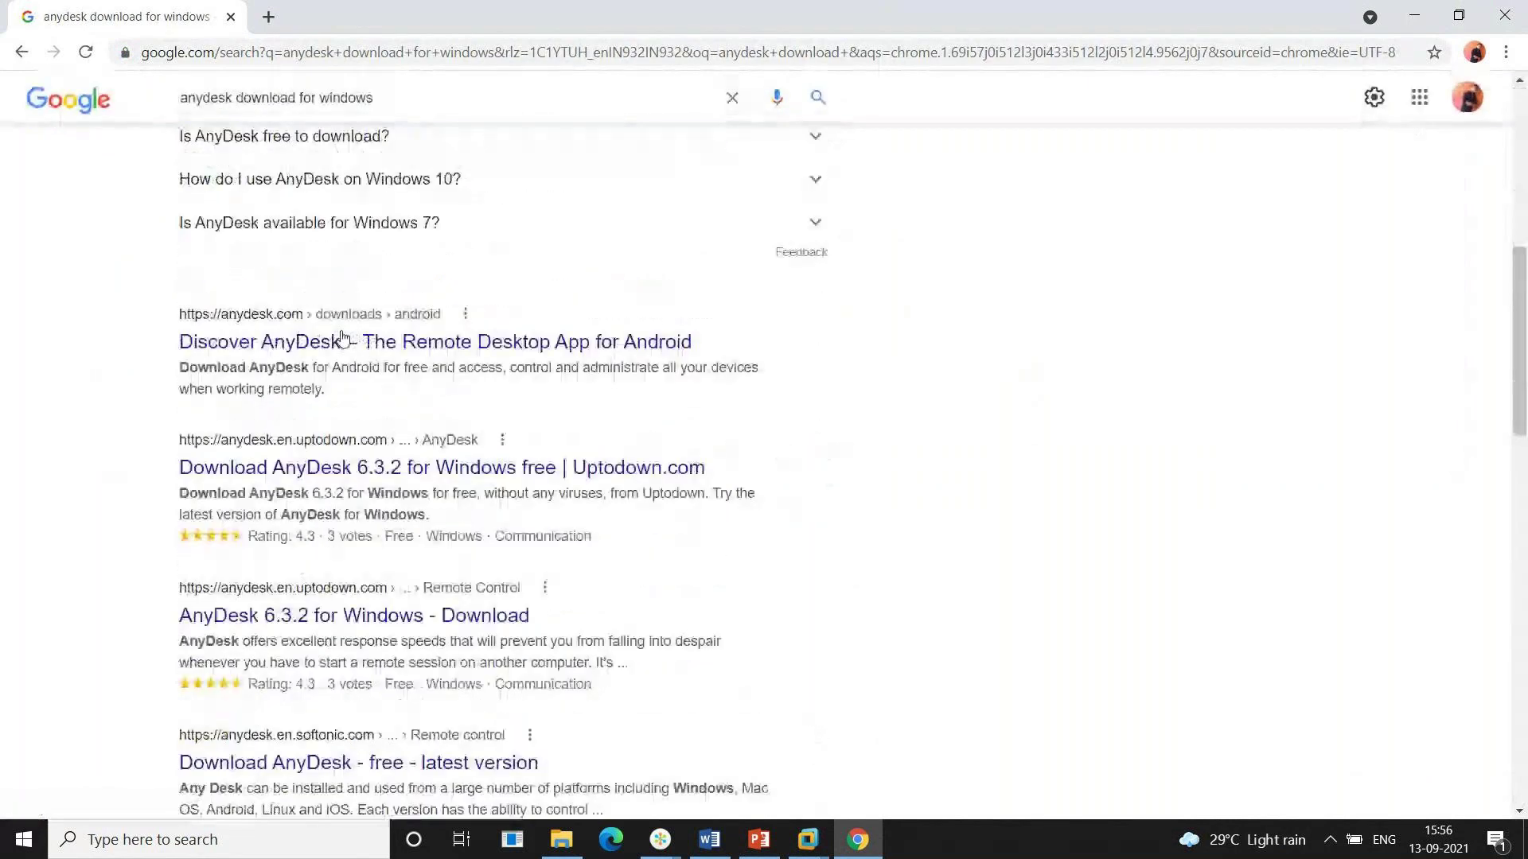
scroll(342, 336, down, 2)
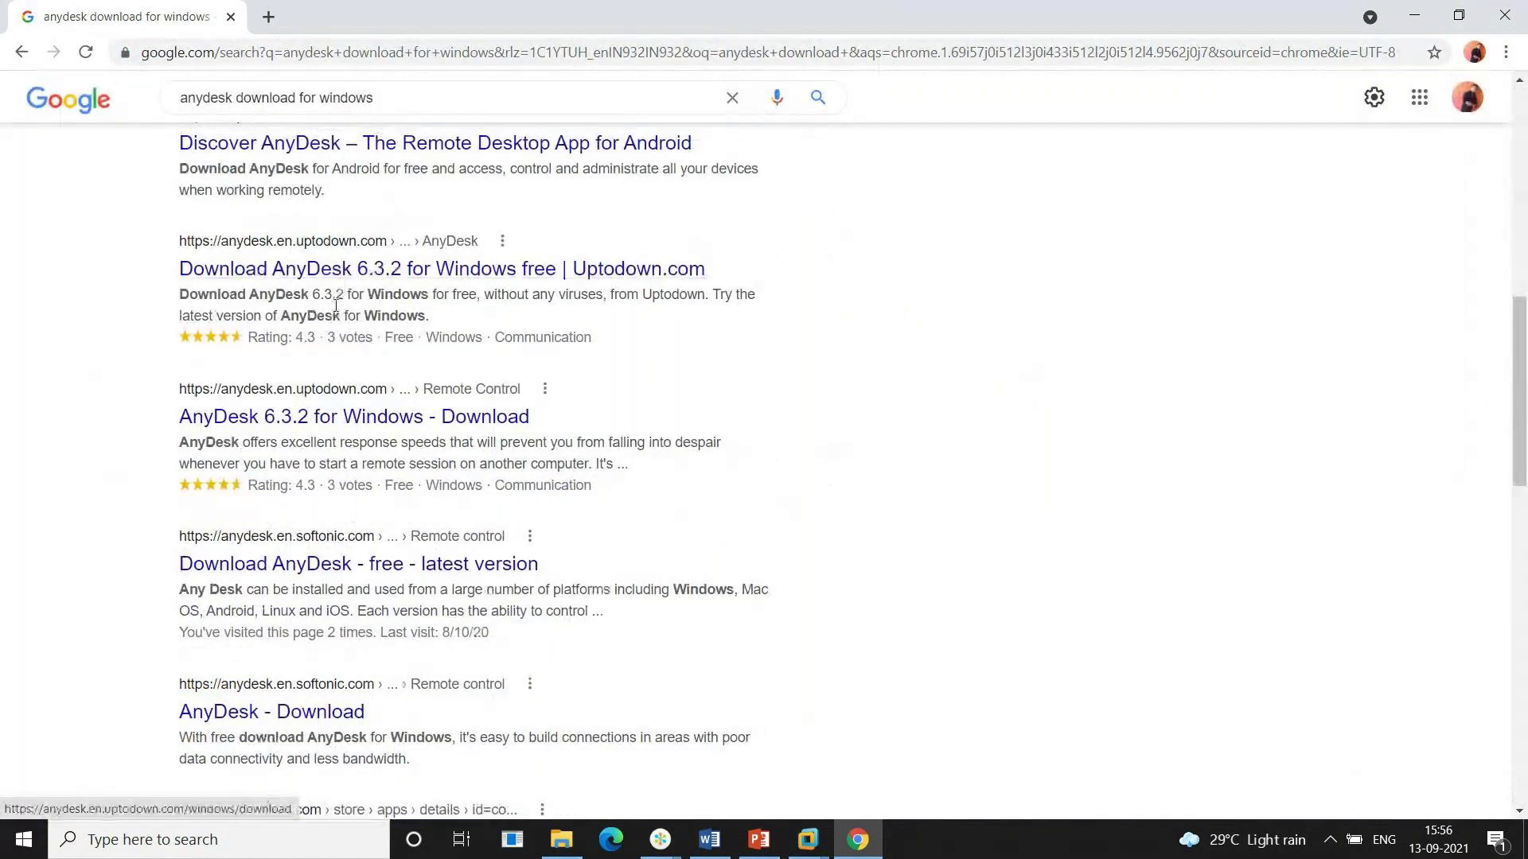
click(341, 426)
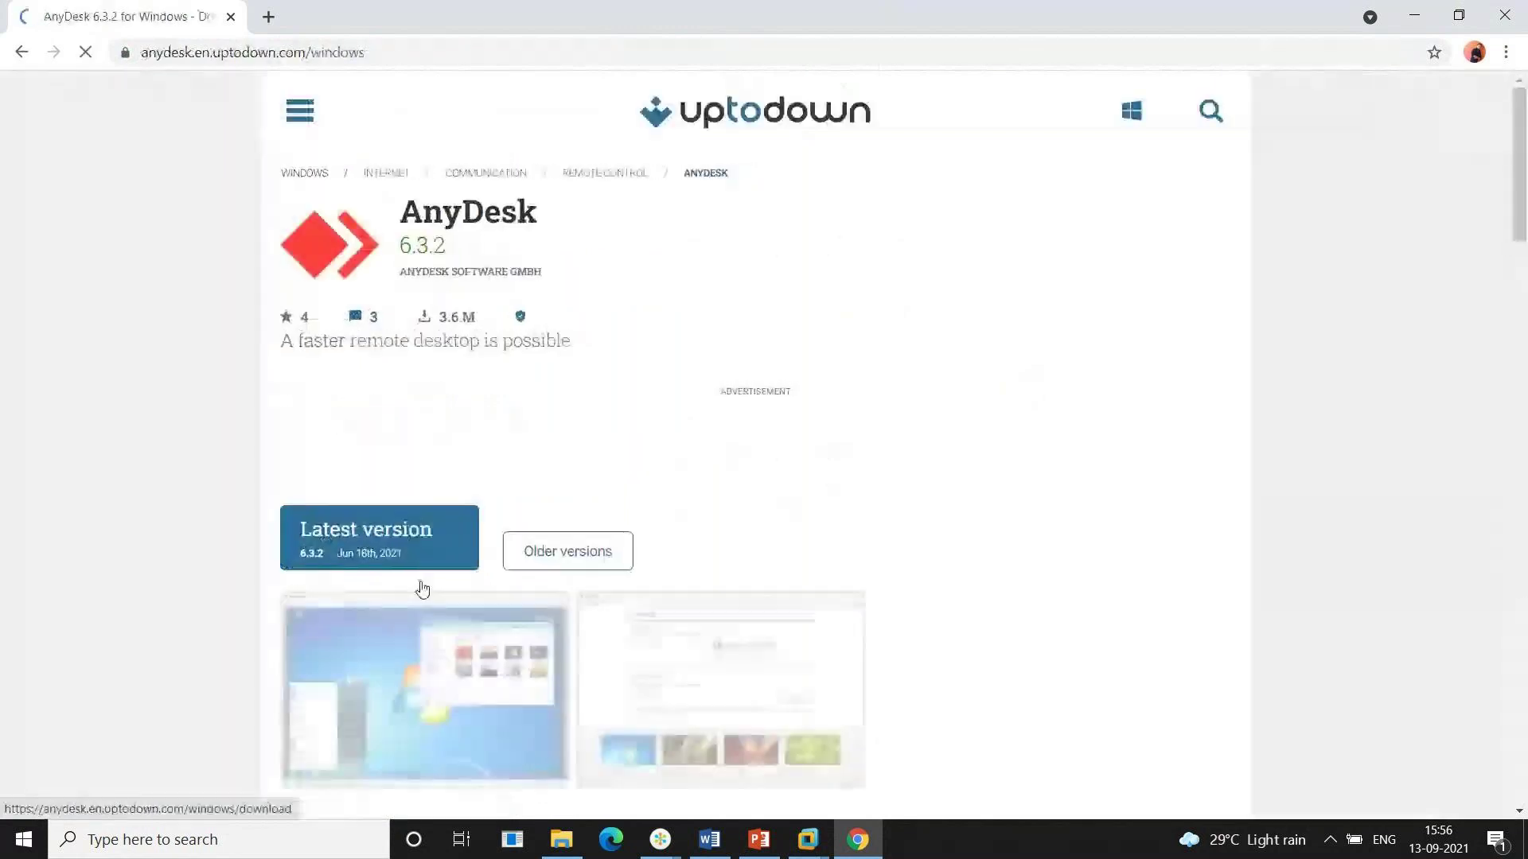
click(392, 552)
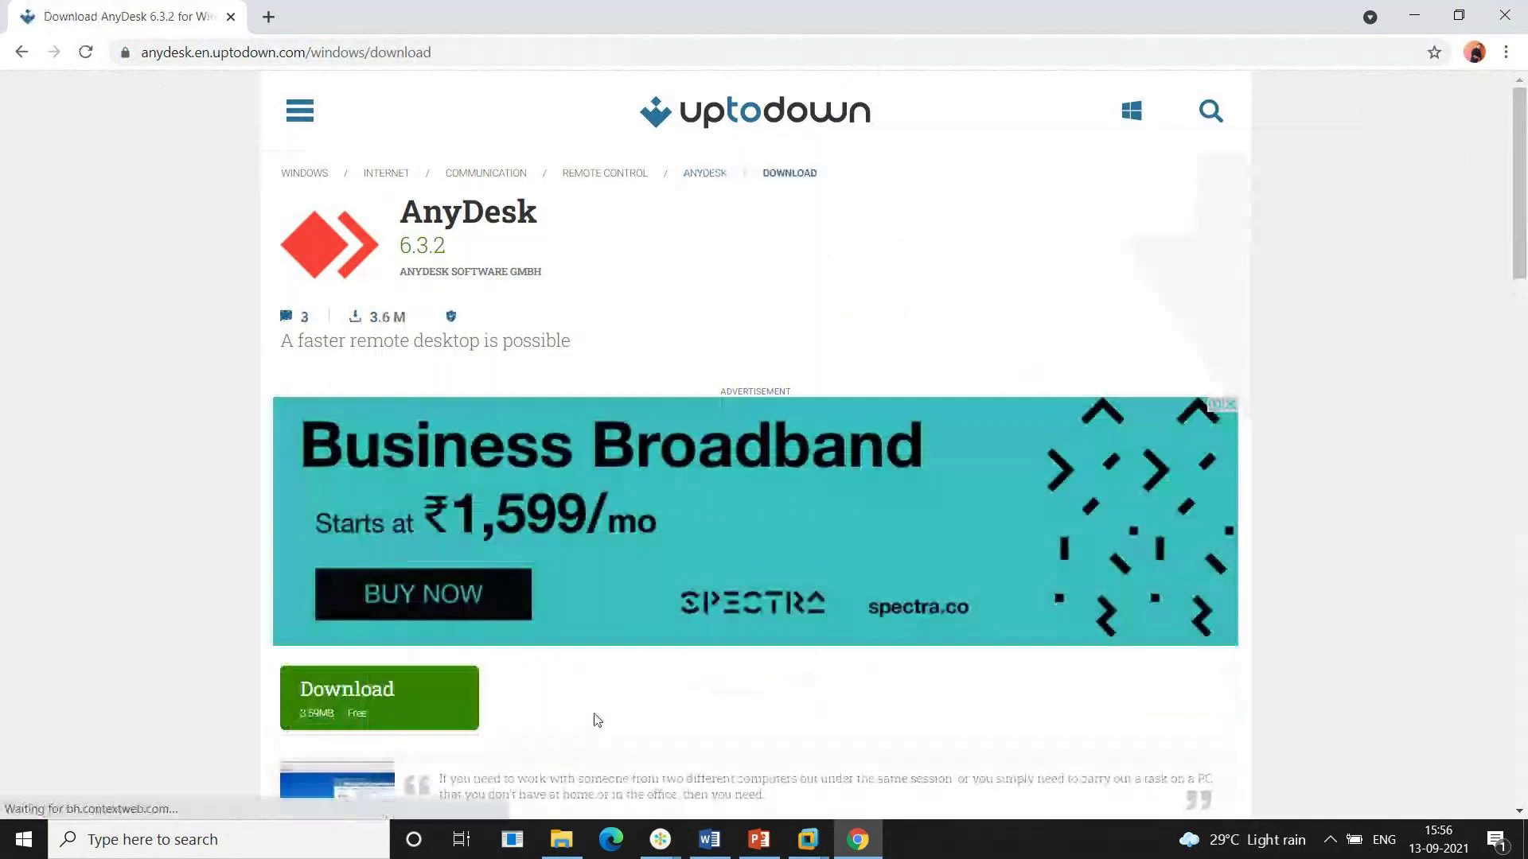
Download and run anydesk-6-3-2.exe to update the installed AnyDesk, accepting the license agreement, and close its Welcome page
scroll(595, 714, down, 1)
scroll(595, 714, down, 1)
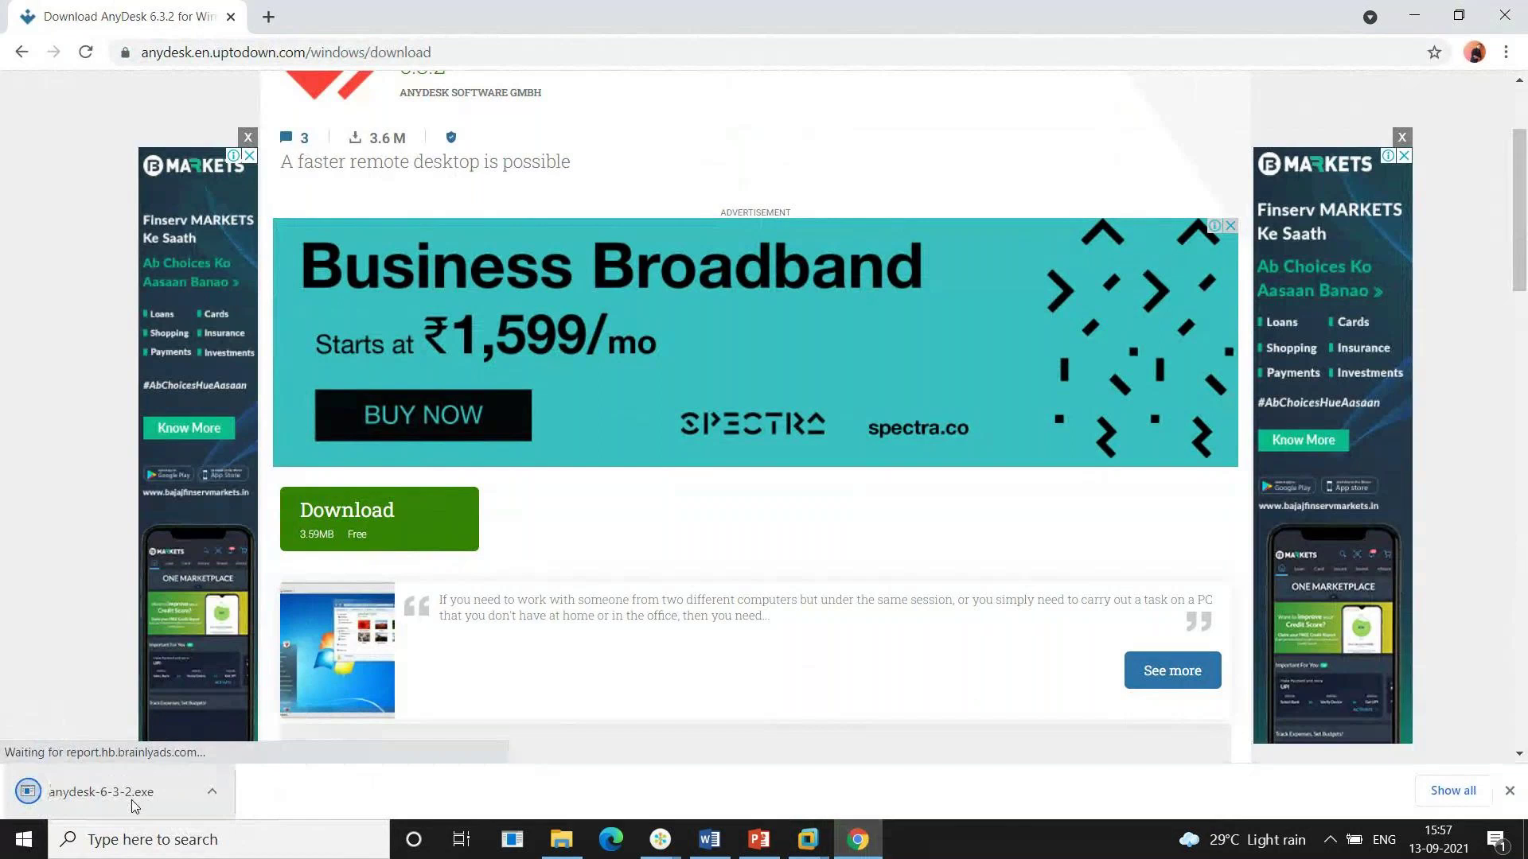
click(85, 796)
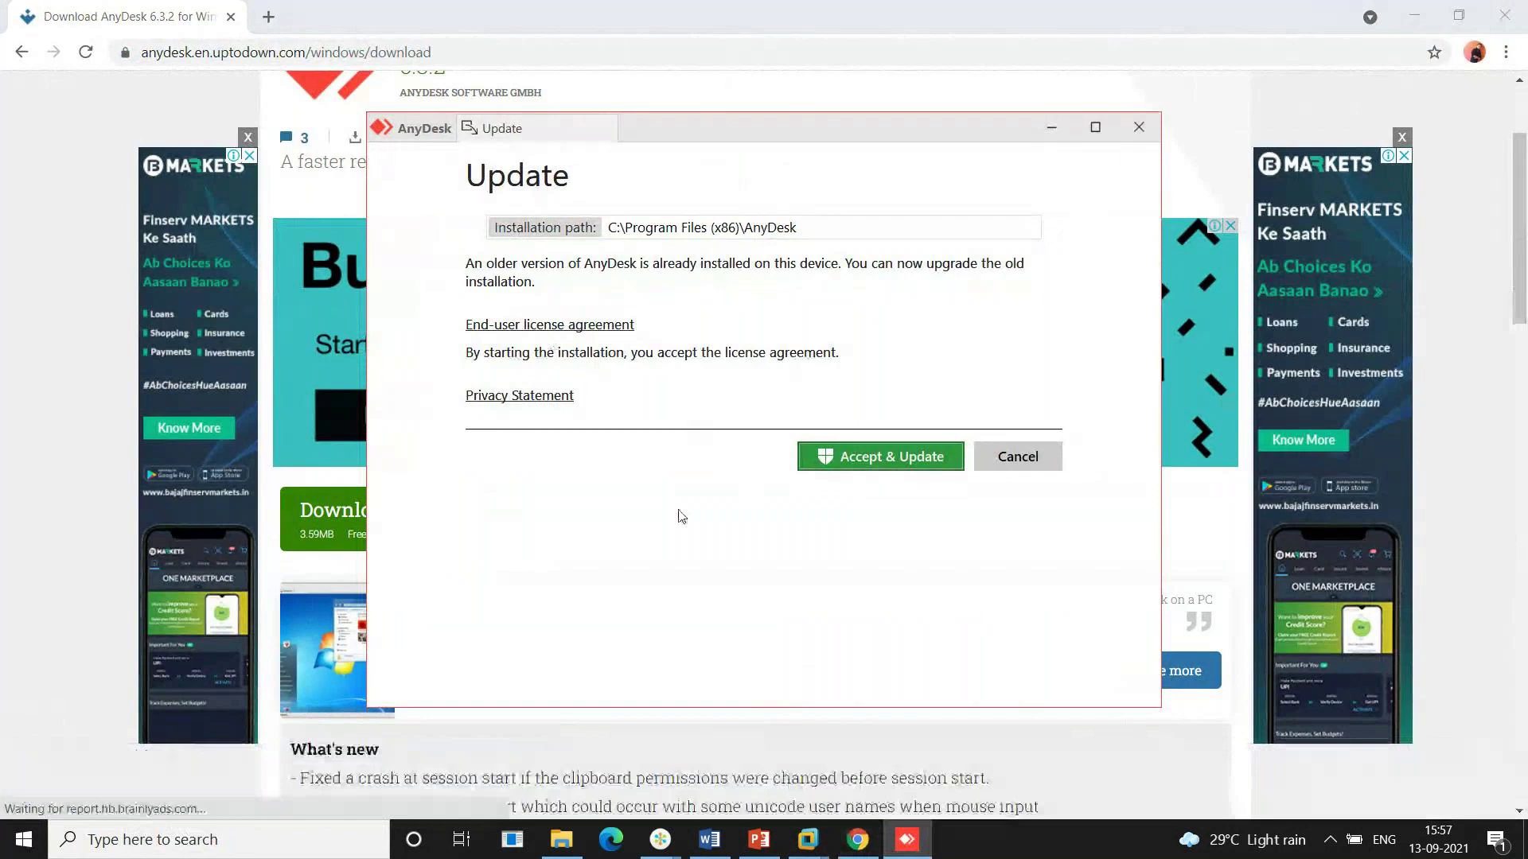
click(860, 461)
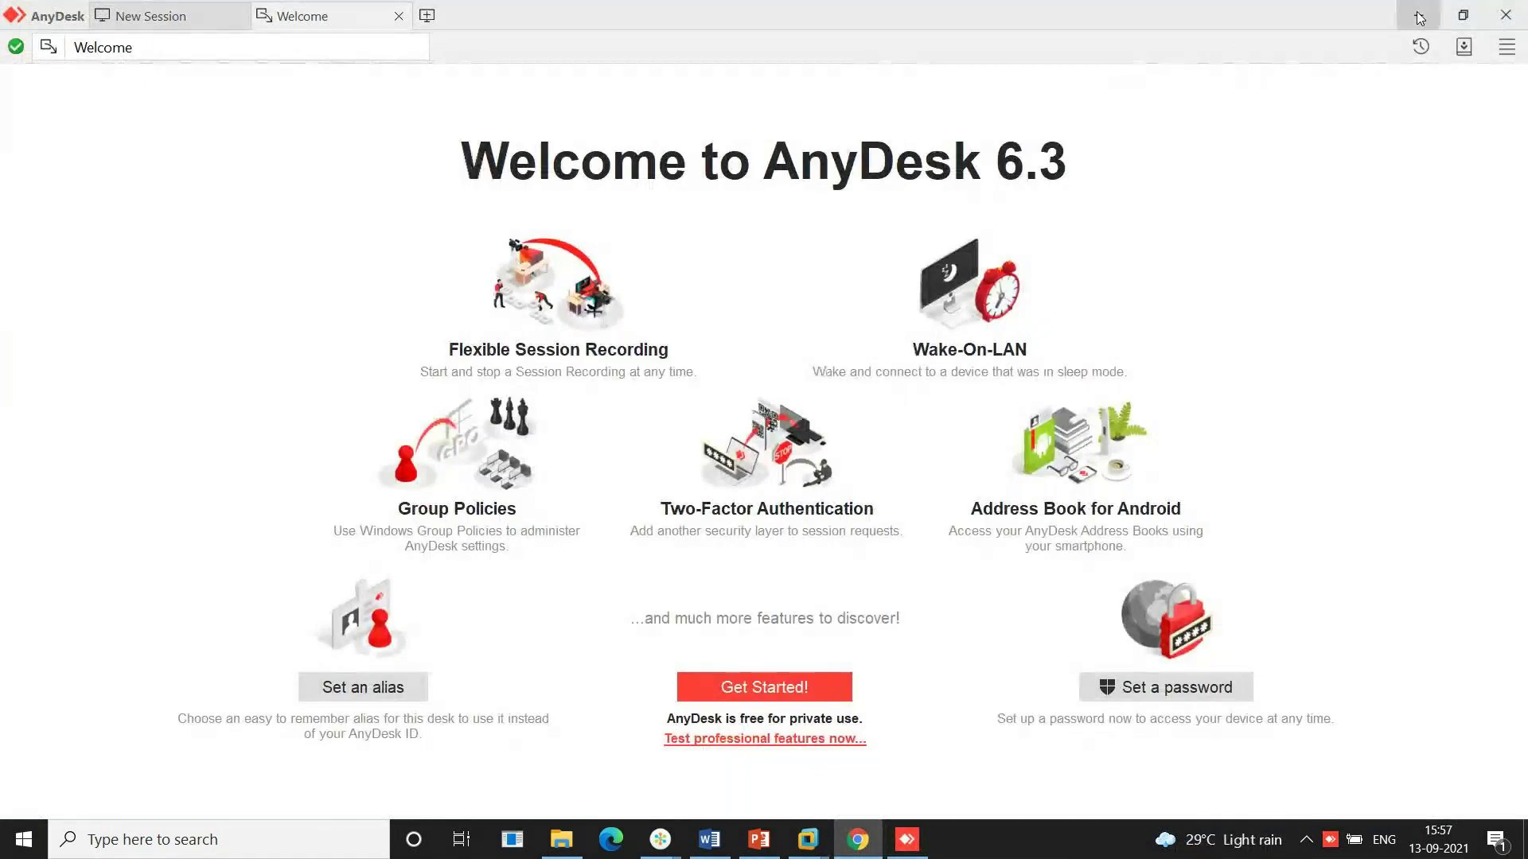
click(399, 17)
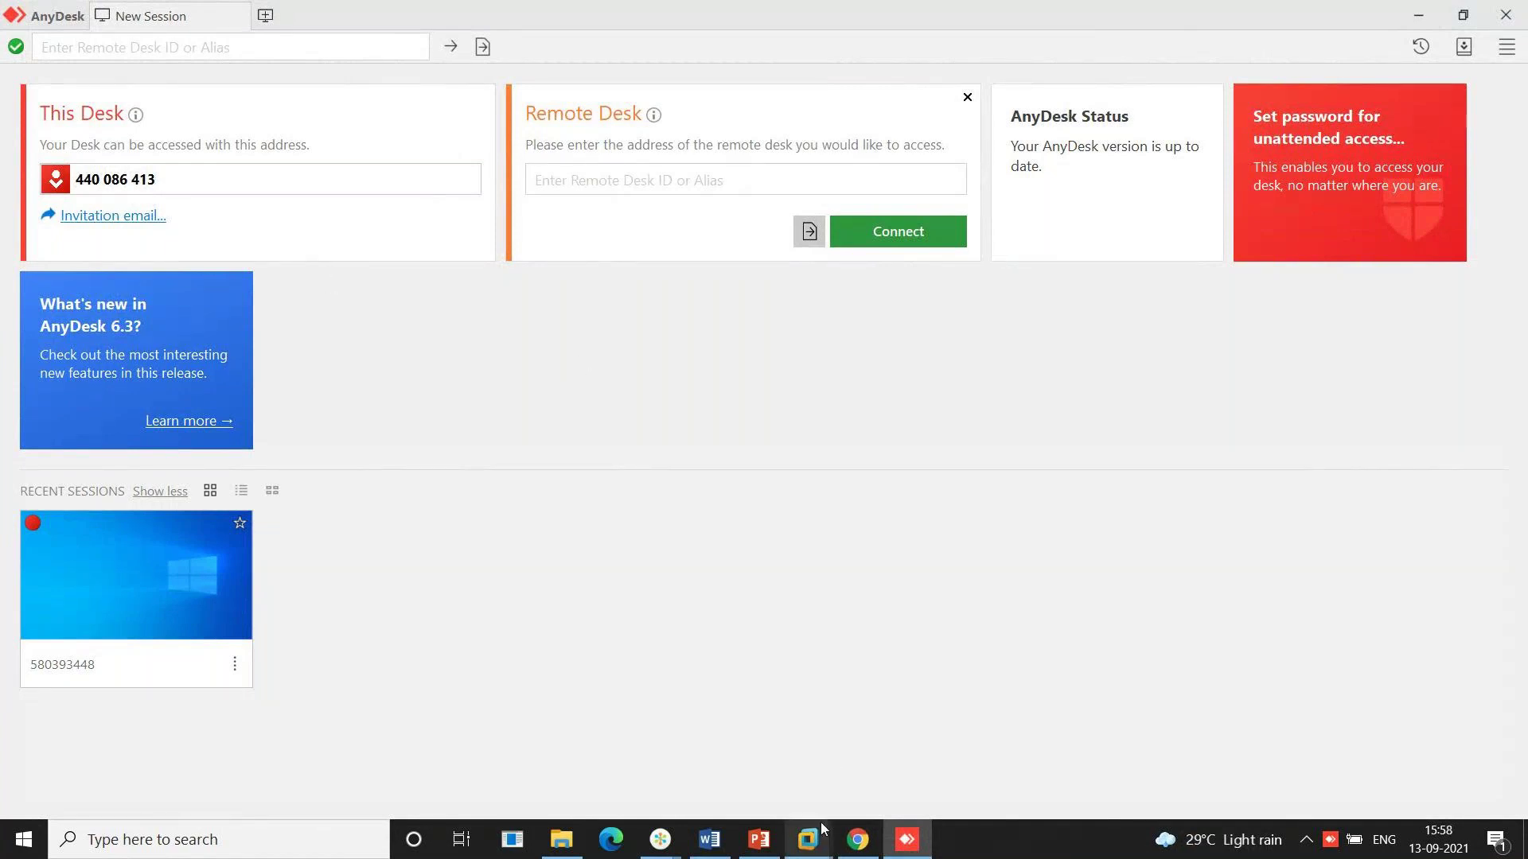
Switch from AnyDesk back to the ECC Windows Server 2003 virtual machine showing central G/L account editing in SAP
mouse_move(820, 823)
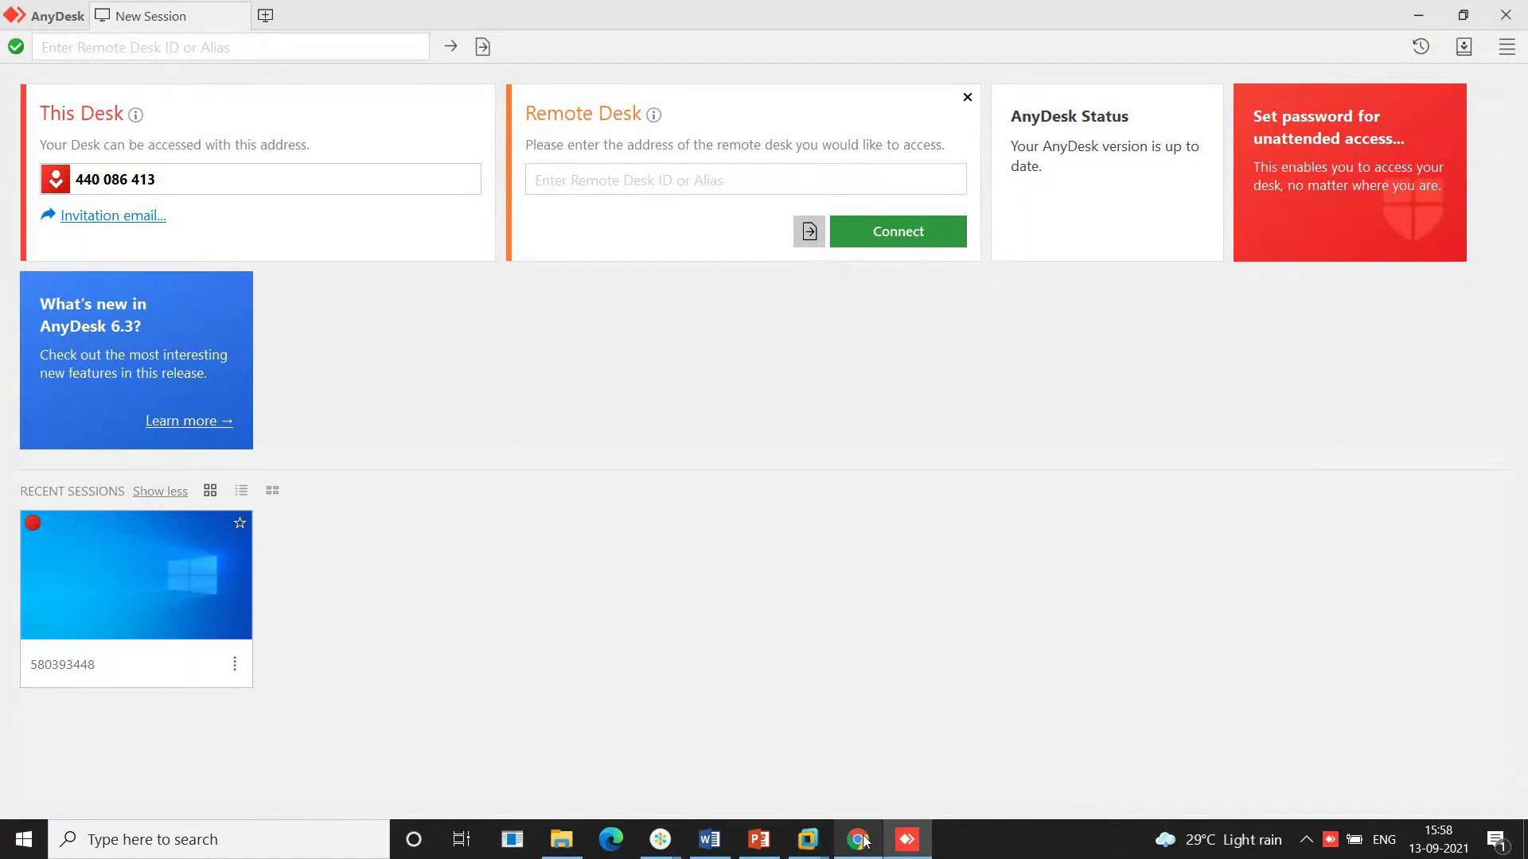
mouse_move(865, 837)
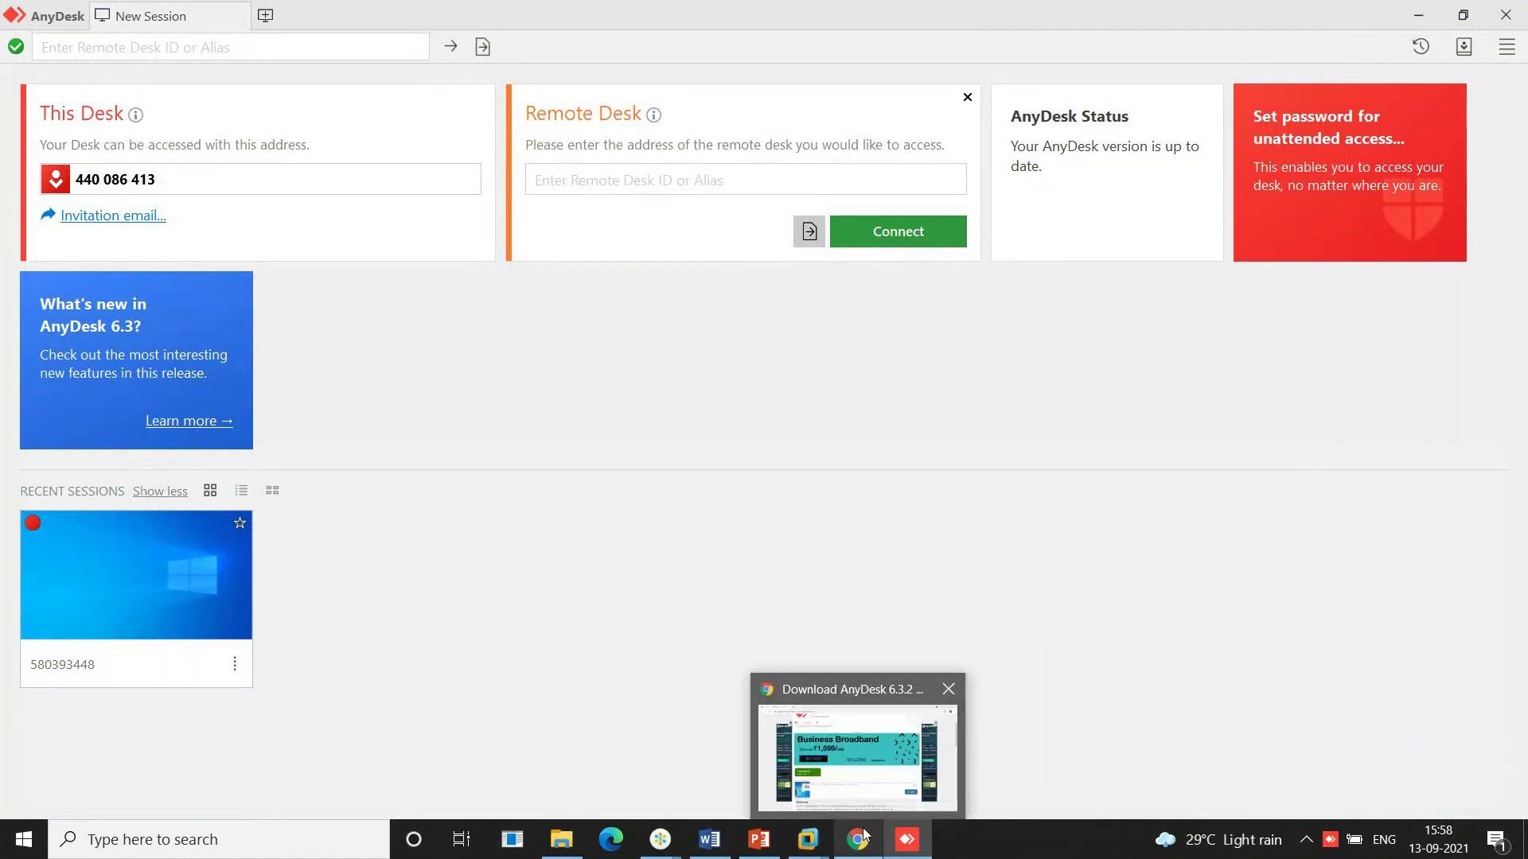
mouse_move(854, 785)
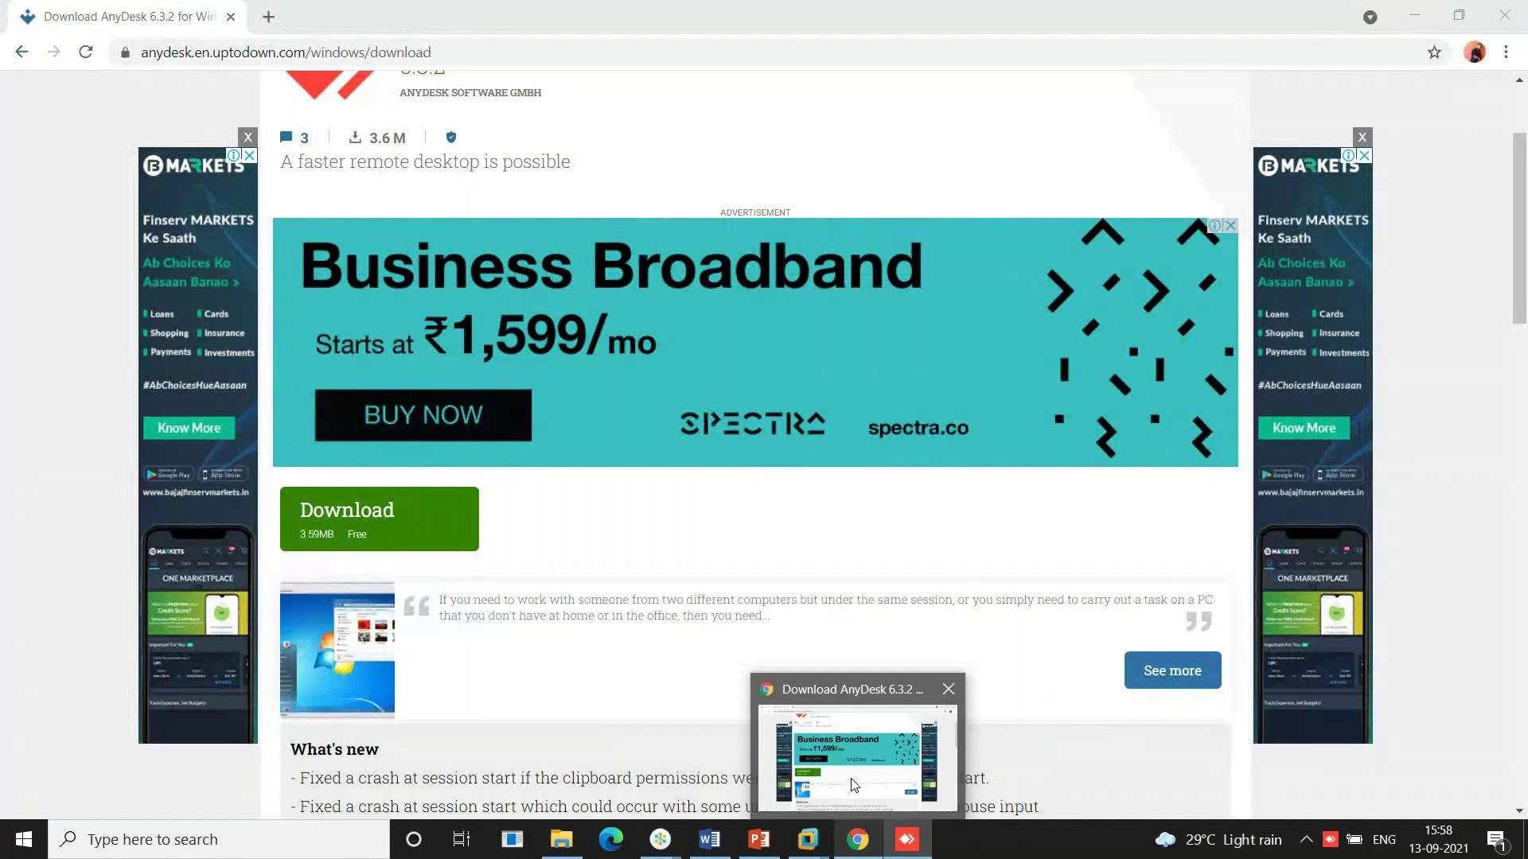
click(857, 841)
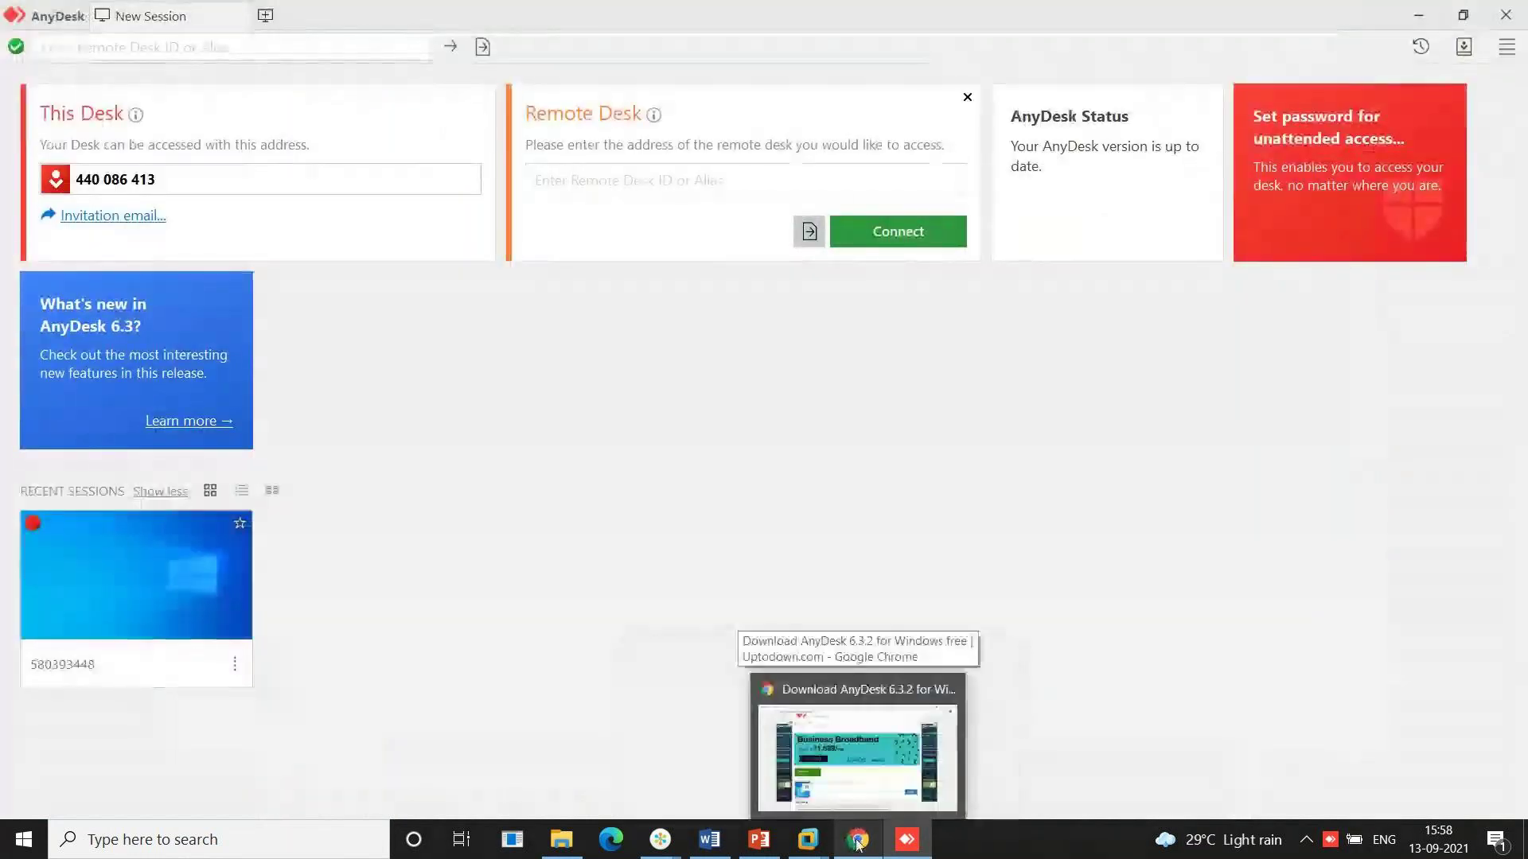
mouse_move(827, 845)
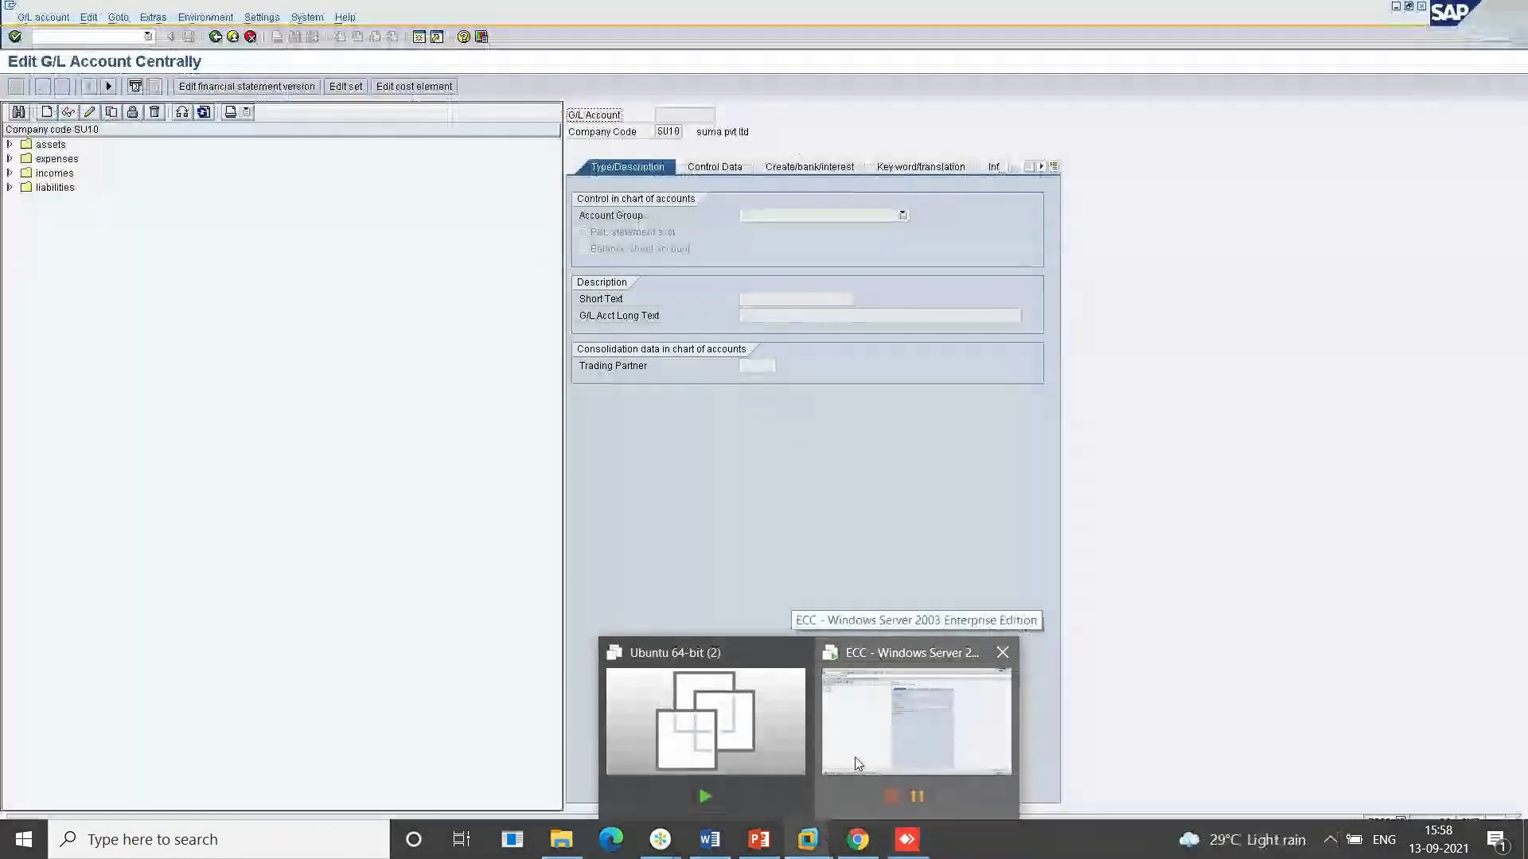
click(858, 764)
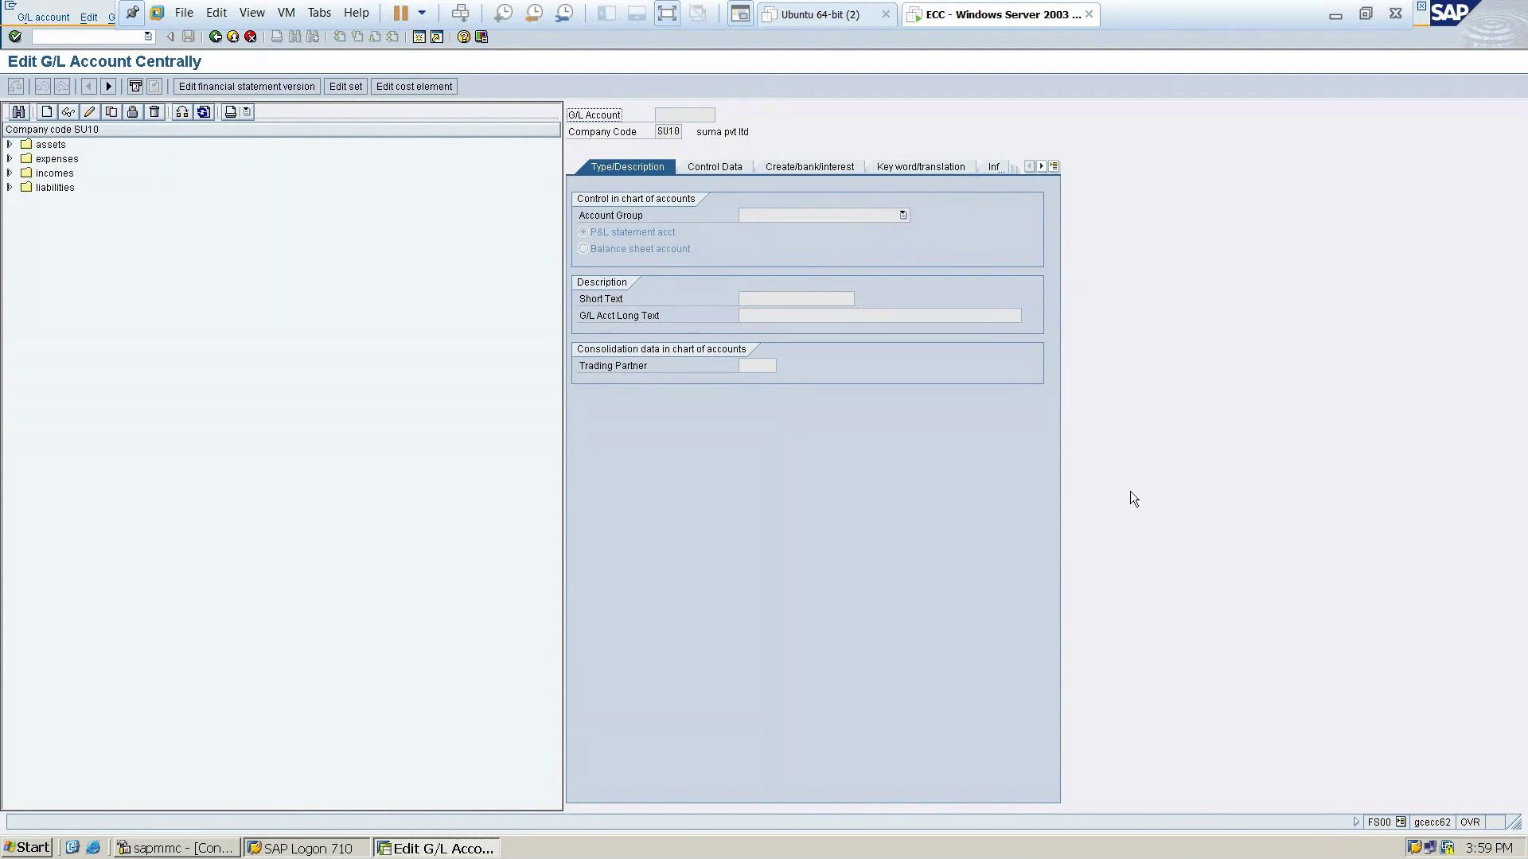
Leave the SAP virtual machine and switch to the PowerPoint slide listing the ADAR account groups
click(1335, 16)
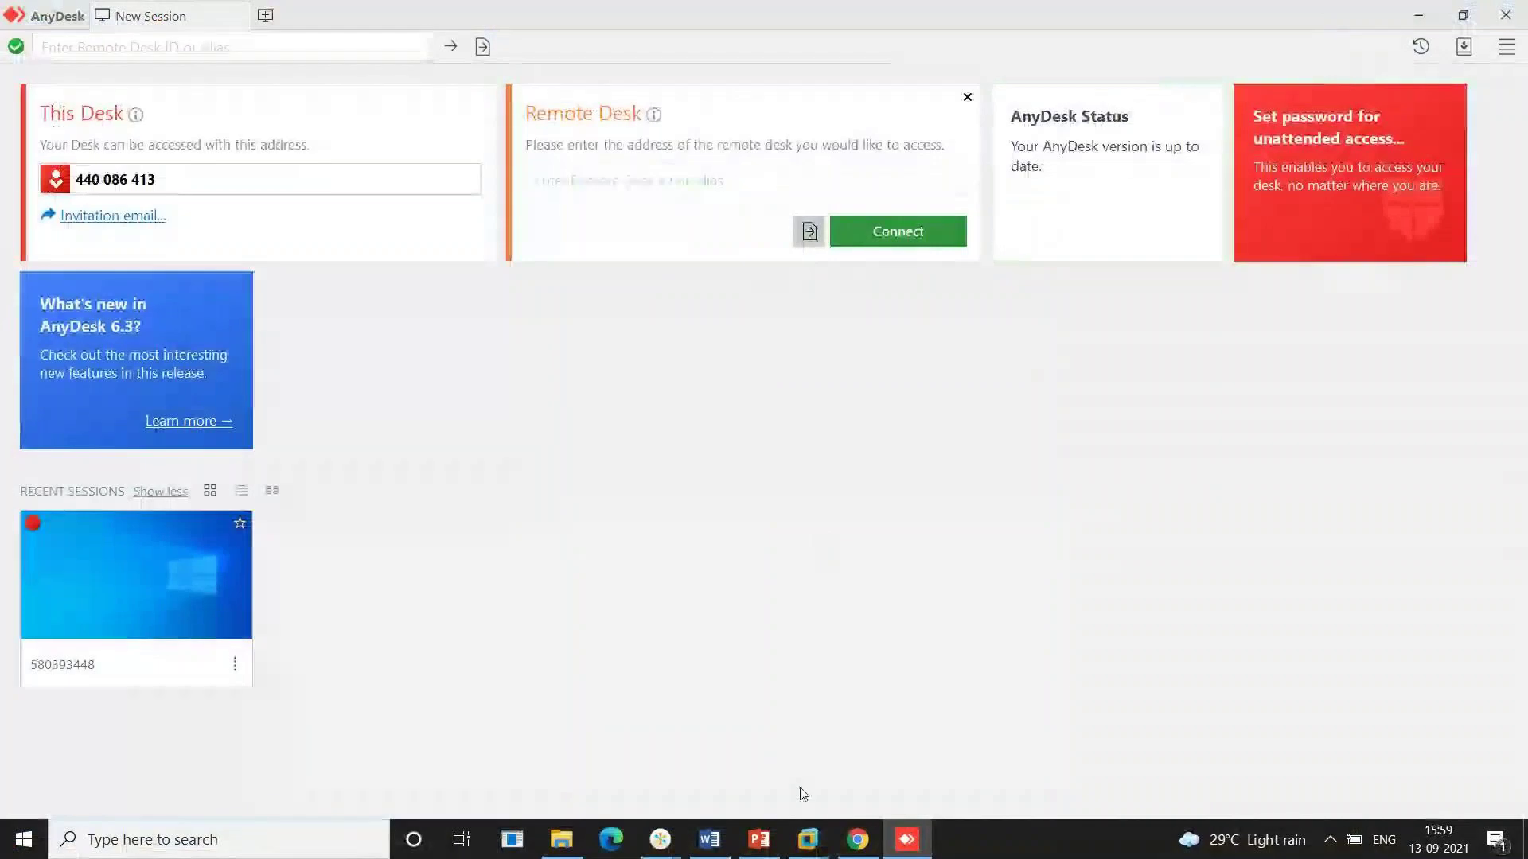
mouse_move(761, 853)
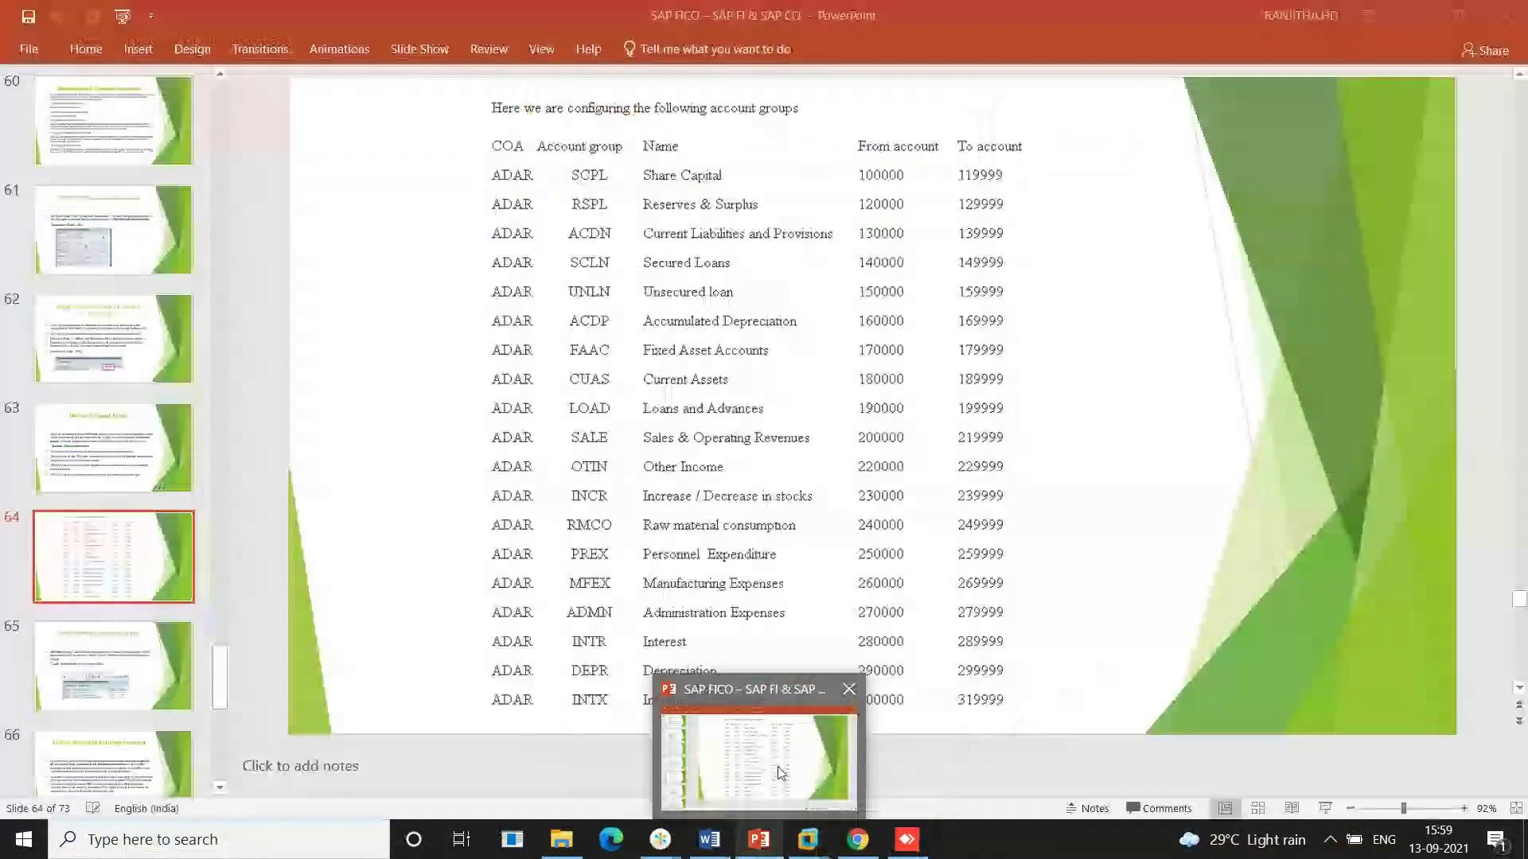
click(782, 773)
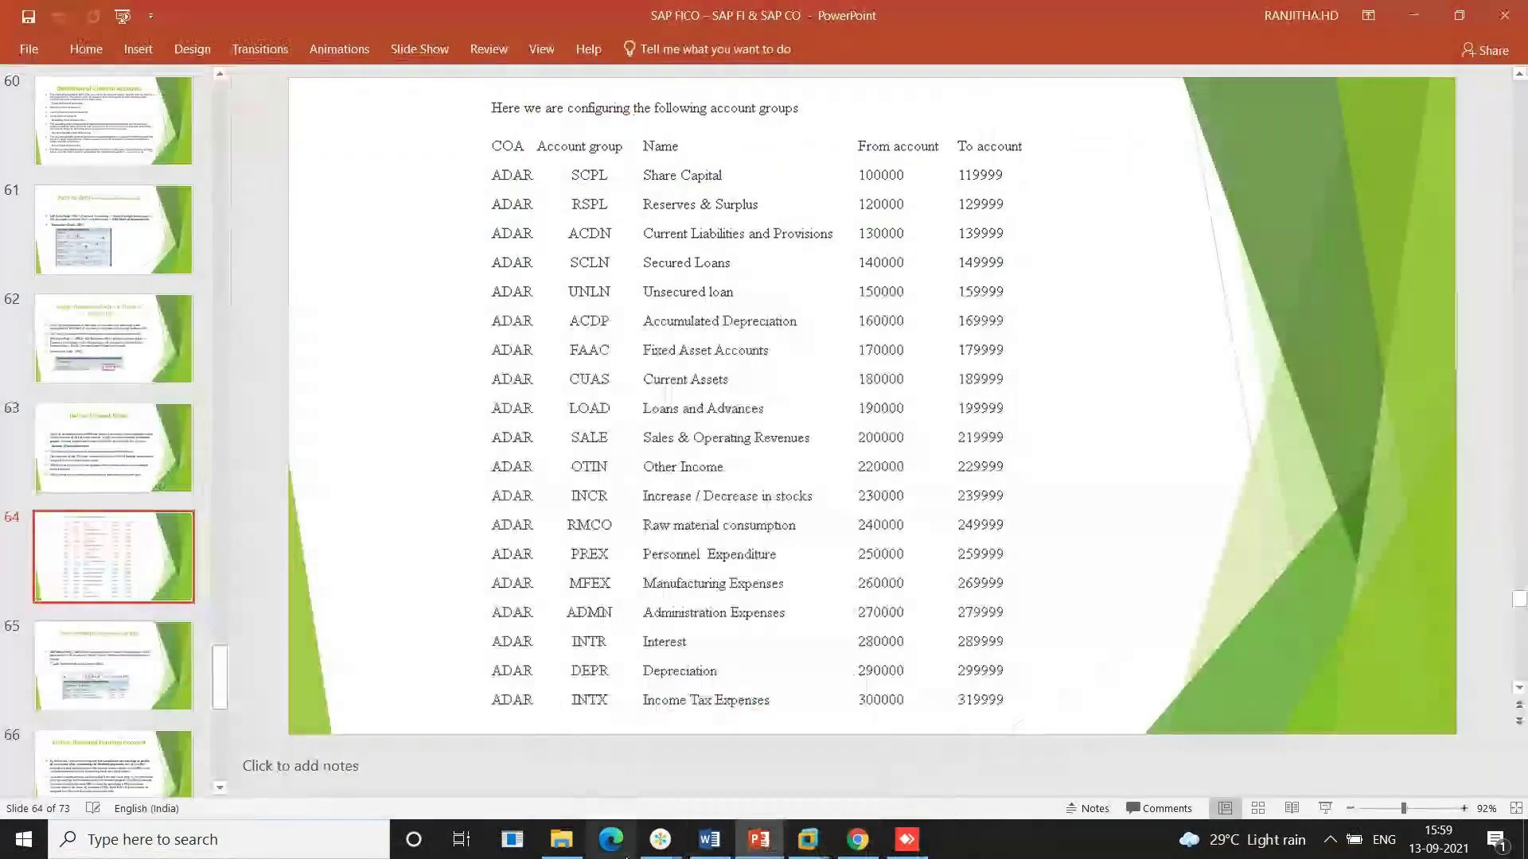
drag(626, 857, 659, 856)
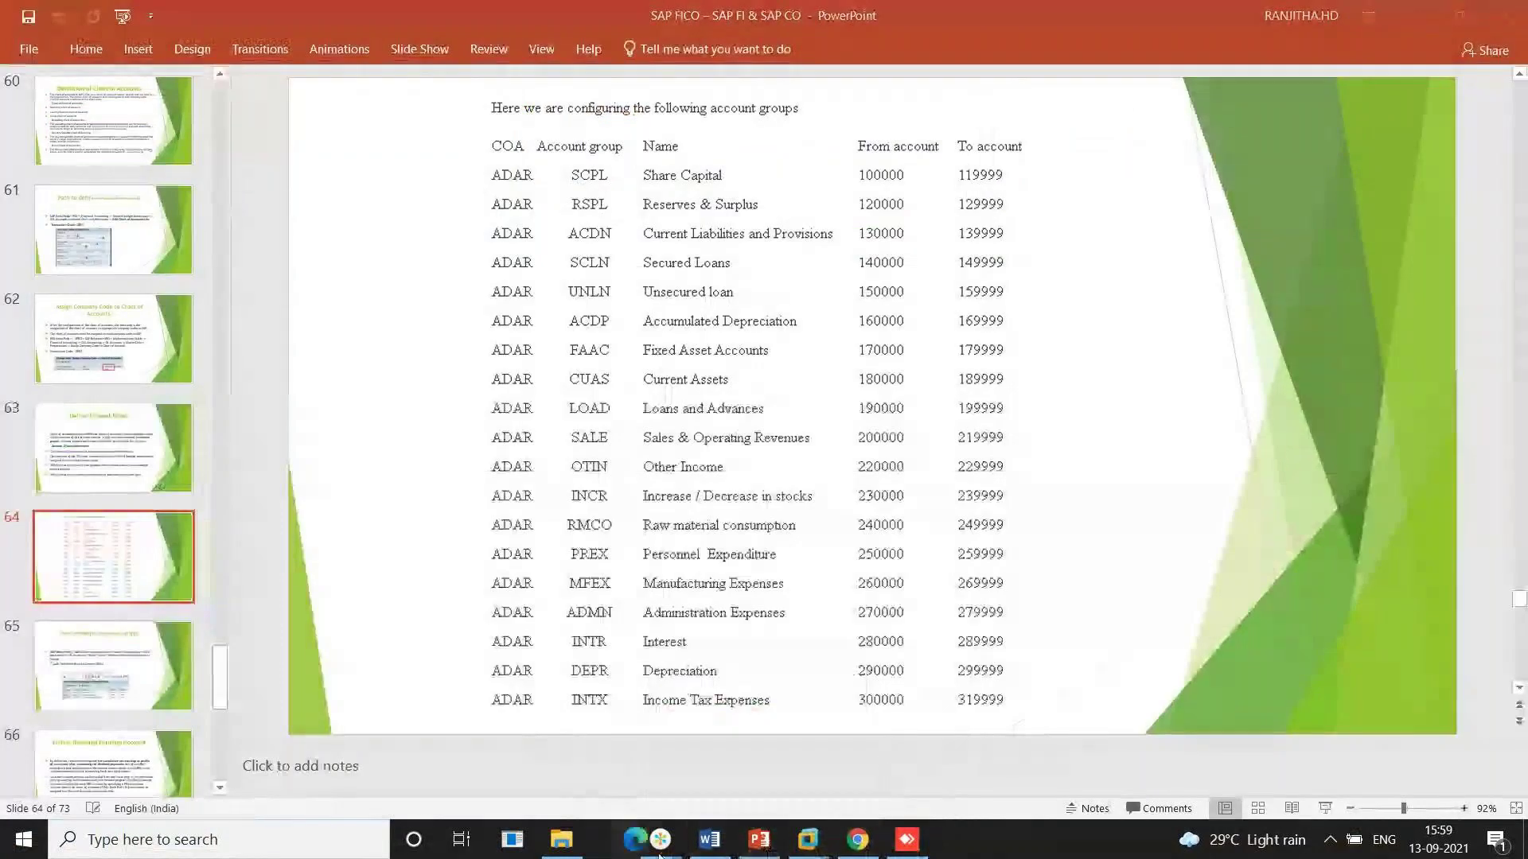
mouse_move(660, 850)
click(718, 767)
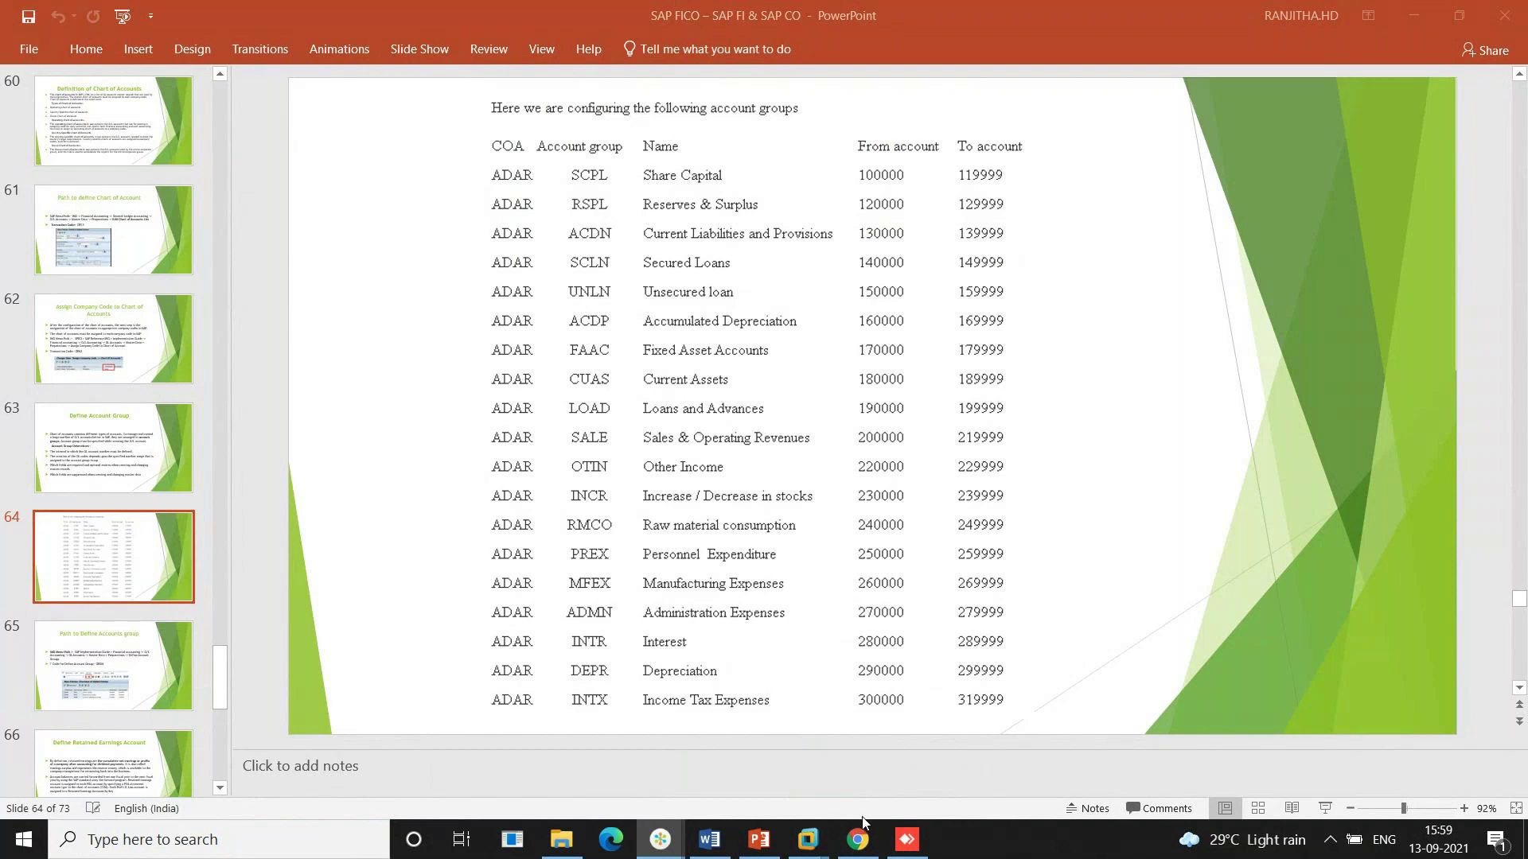
mouse_move(830, 841)
mouse_move(914, 746)
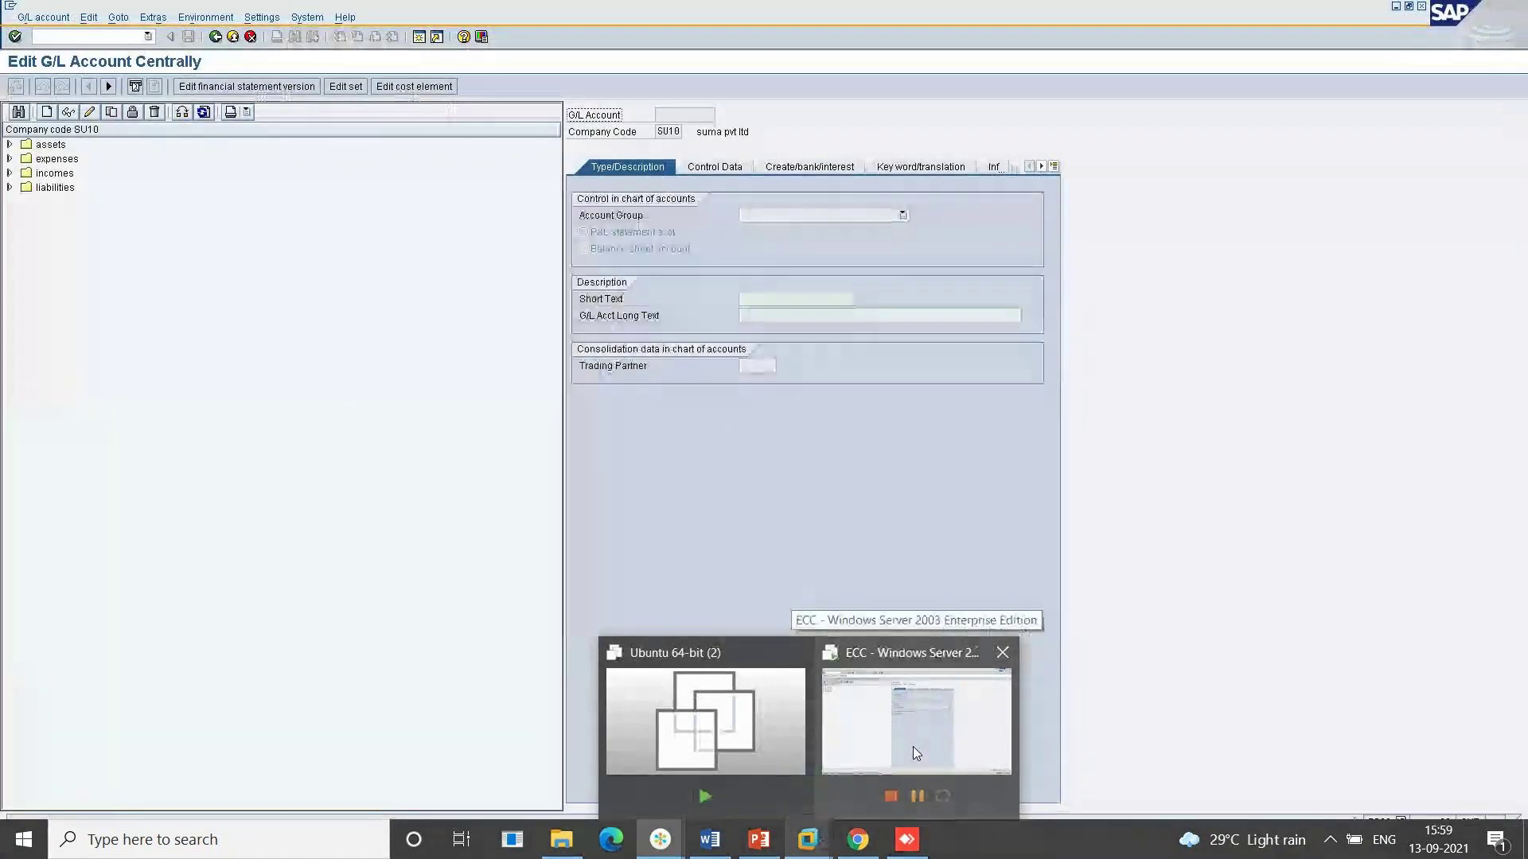
click(914, 746)
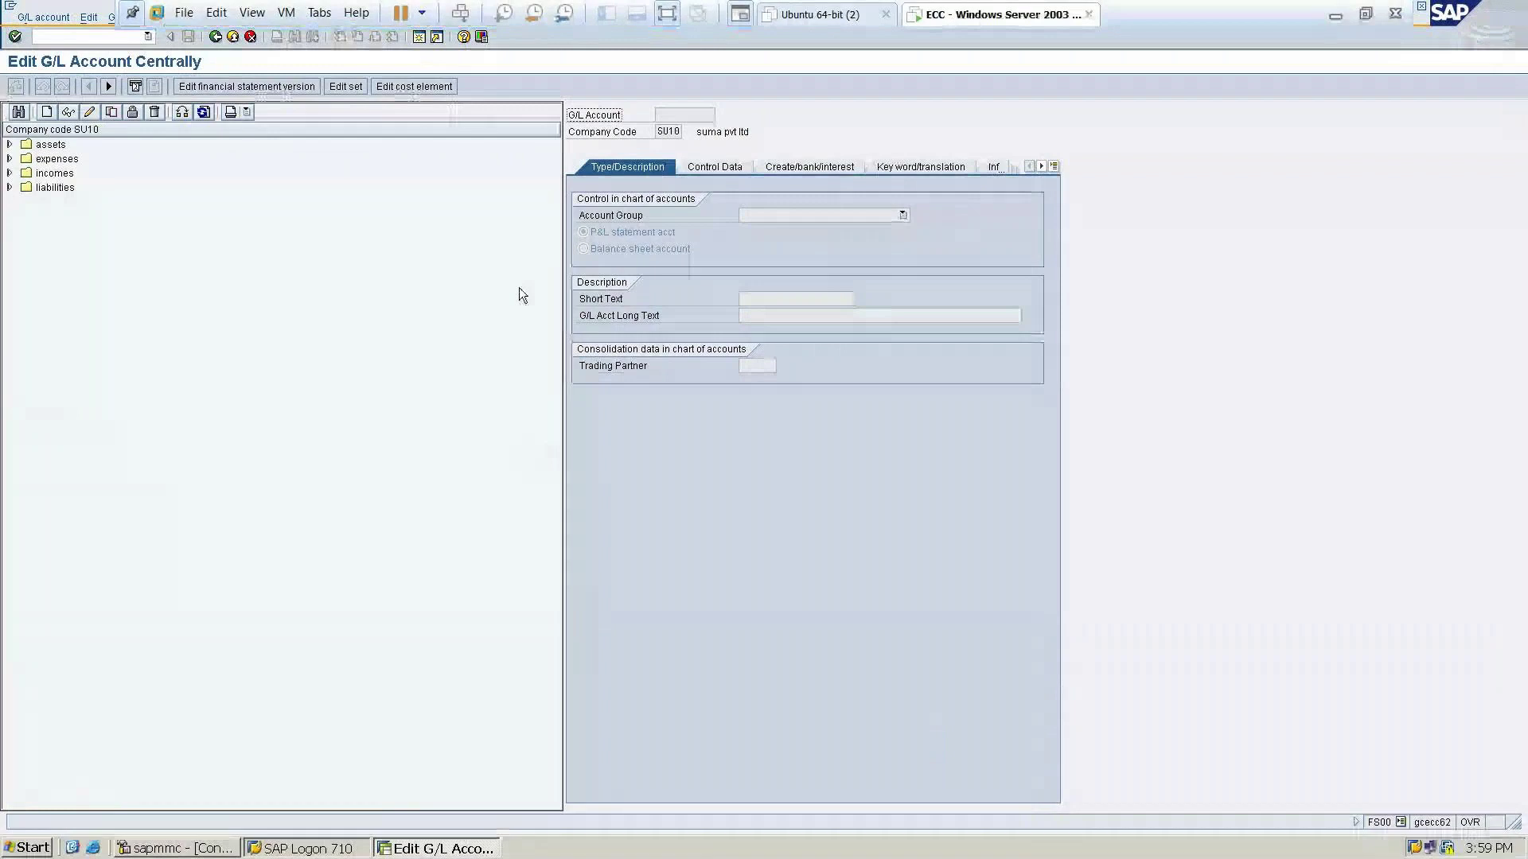
click(1335, 14)
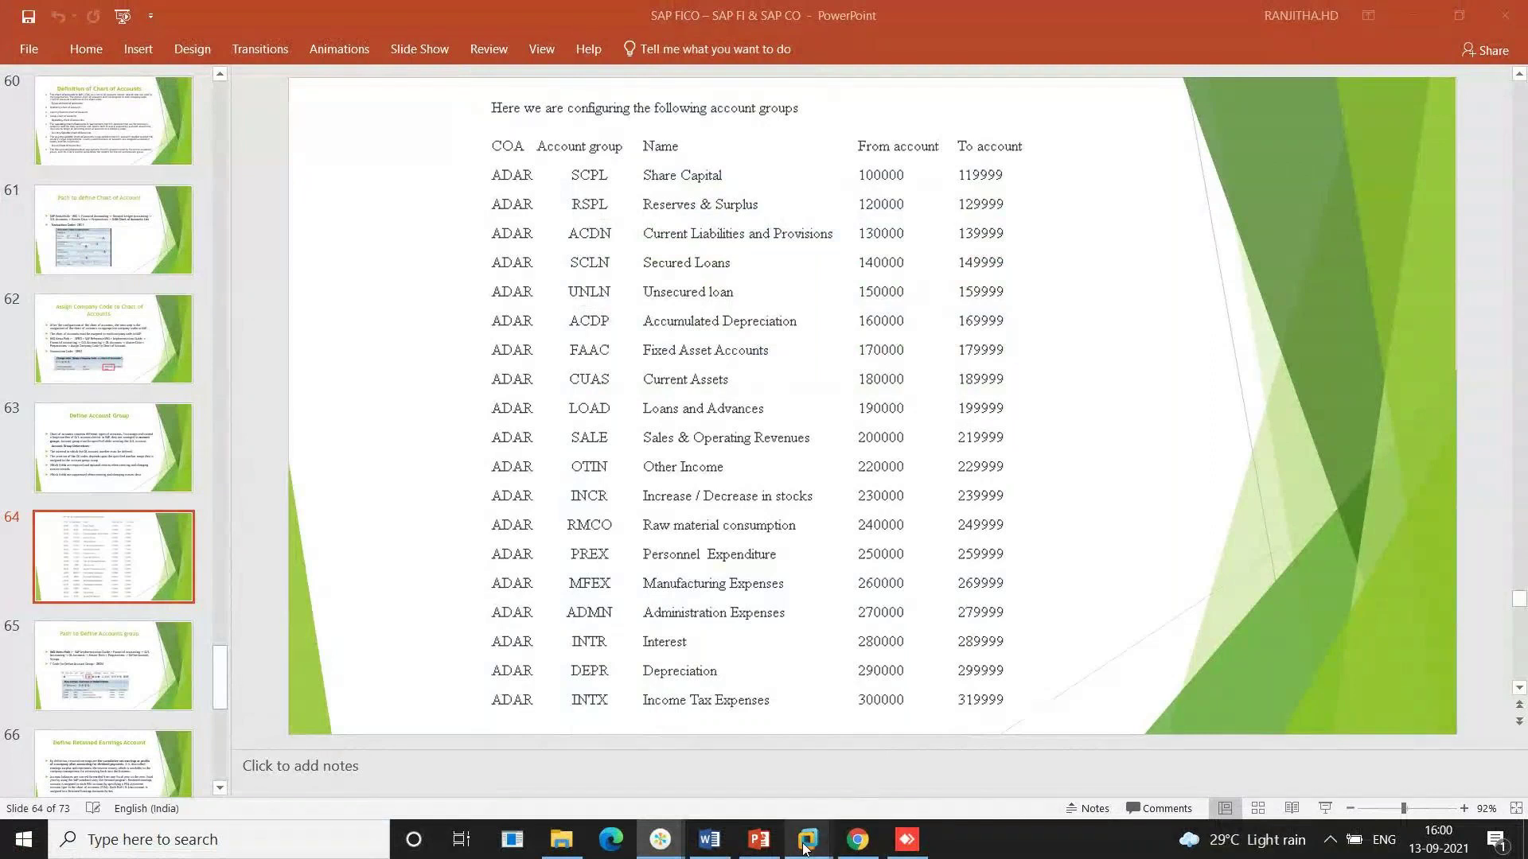
Switch from PowerPoint to the ECC Windows Server 2003 virtual machine showing central G/L account editing in SAP
mouse_move(814, 842)
mouse_move(909, 752)
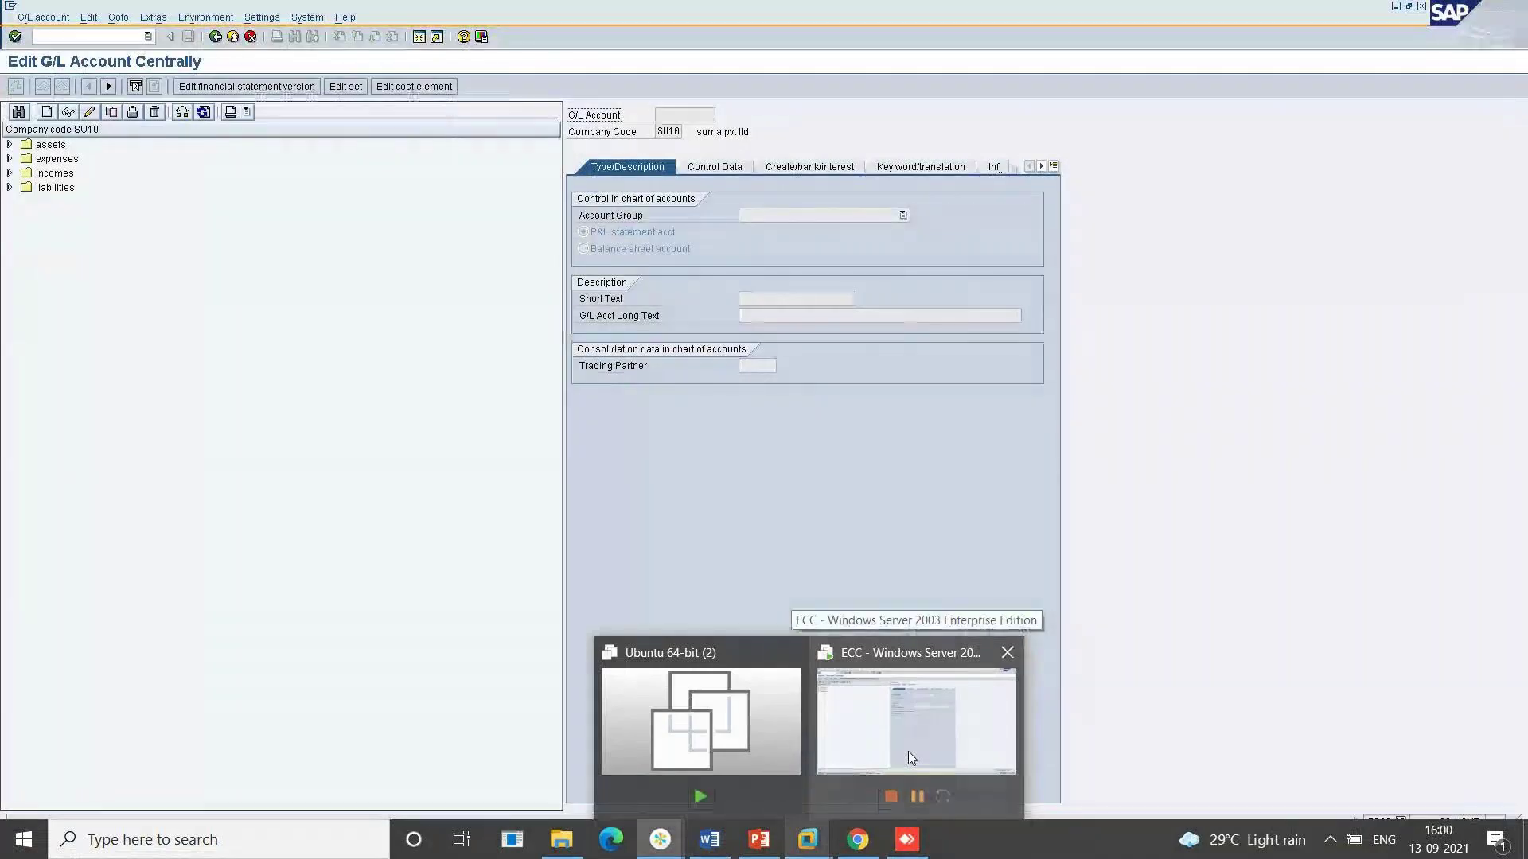
click(909, 753)
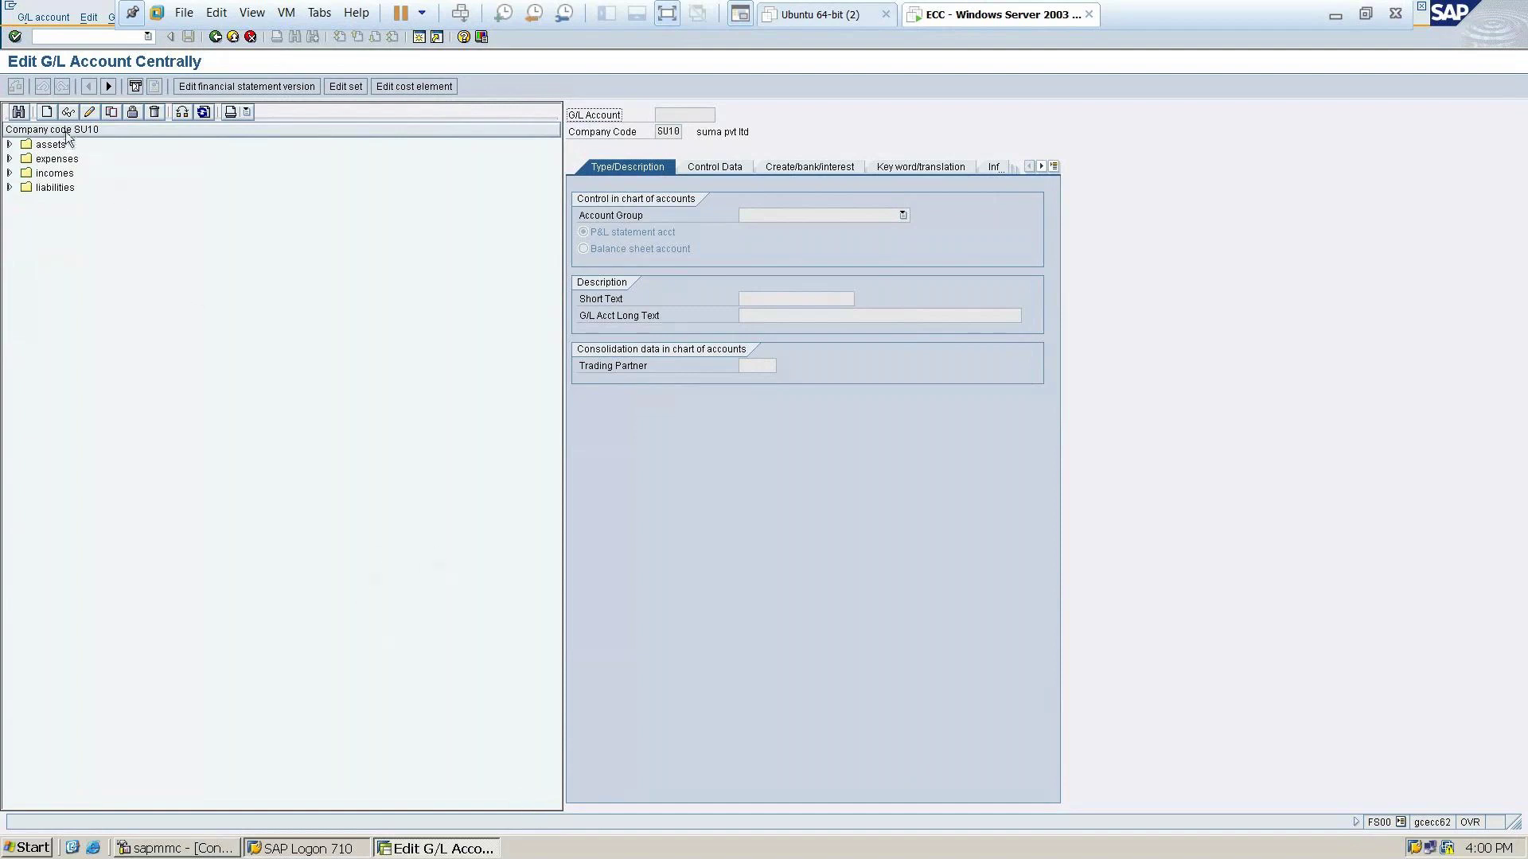
click(48, 113)
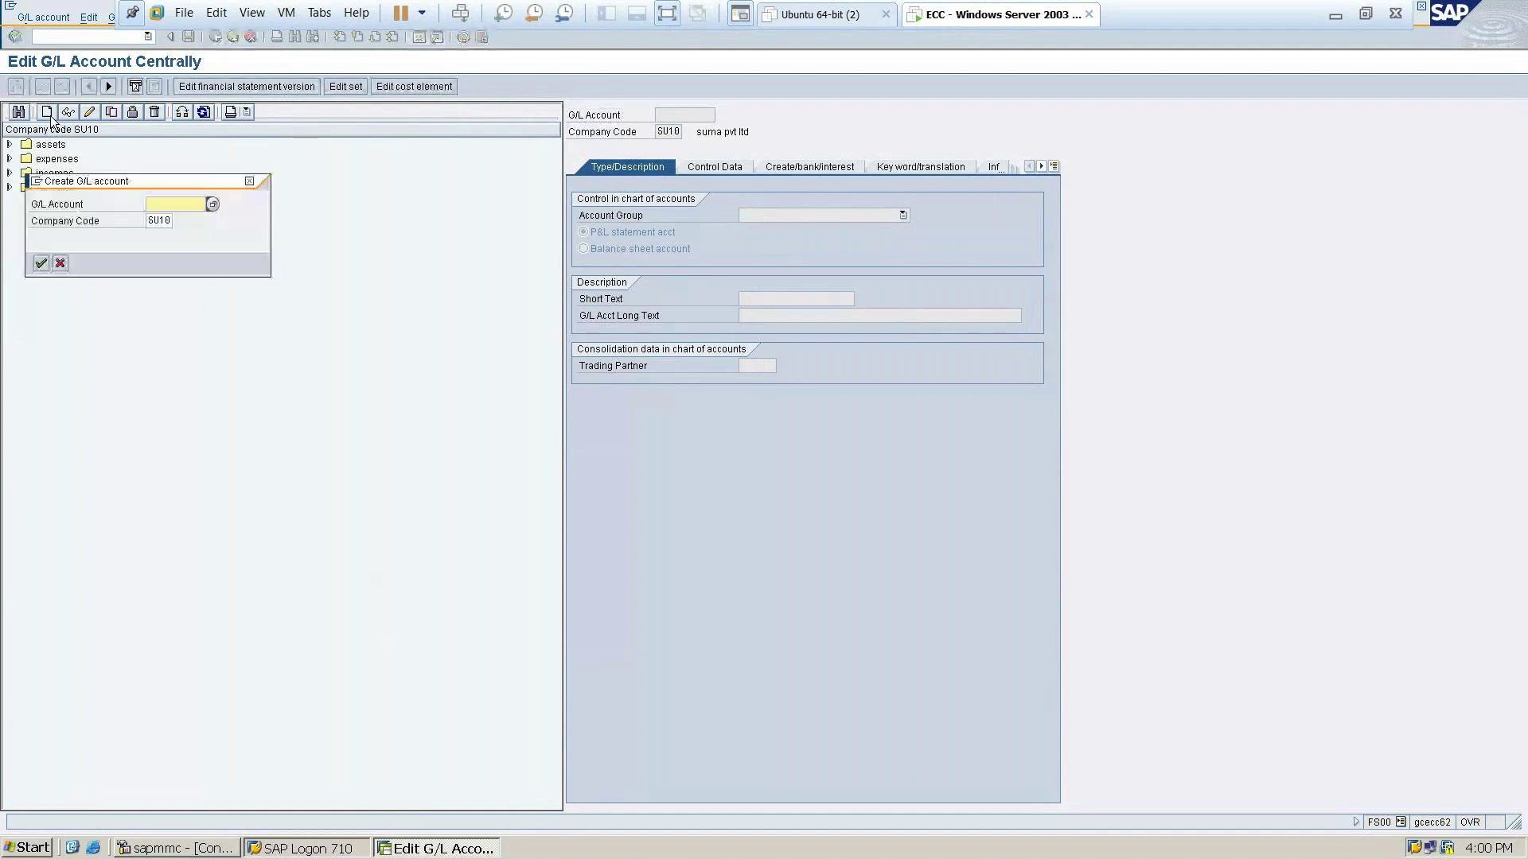
click(248, 181)
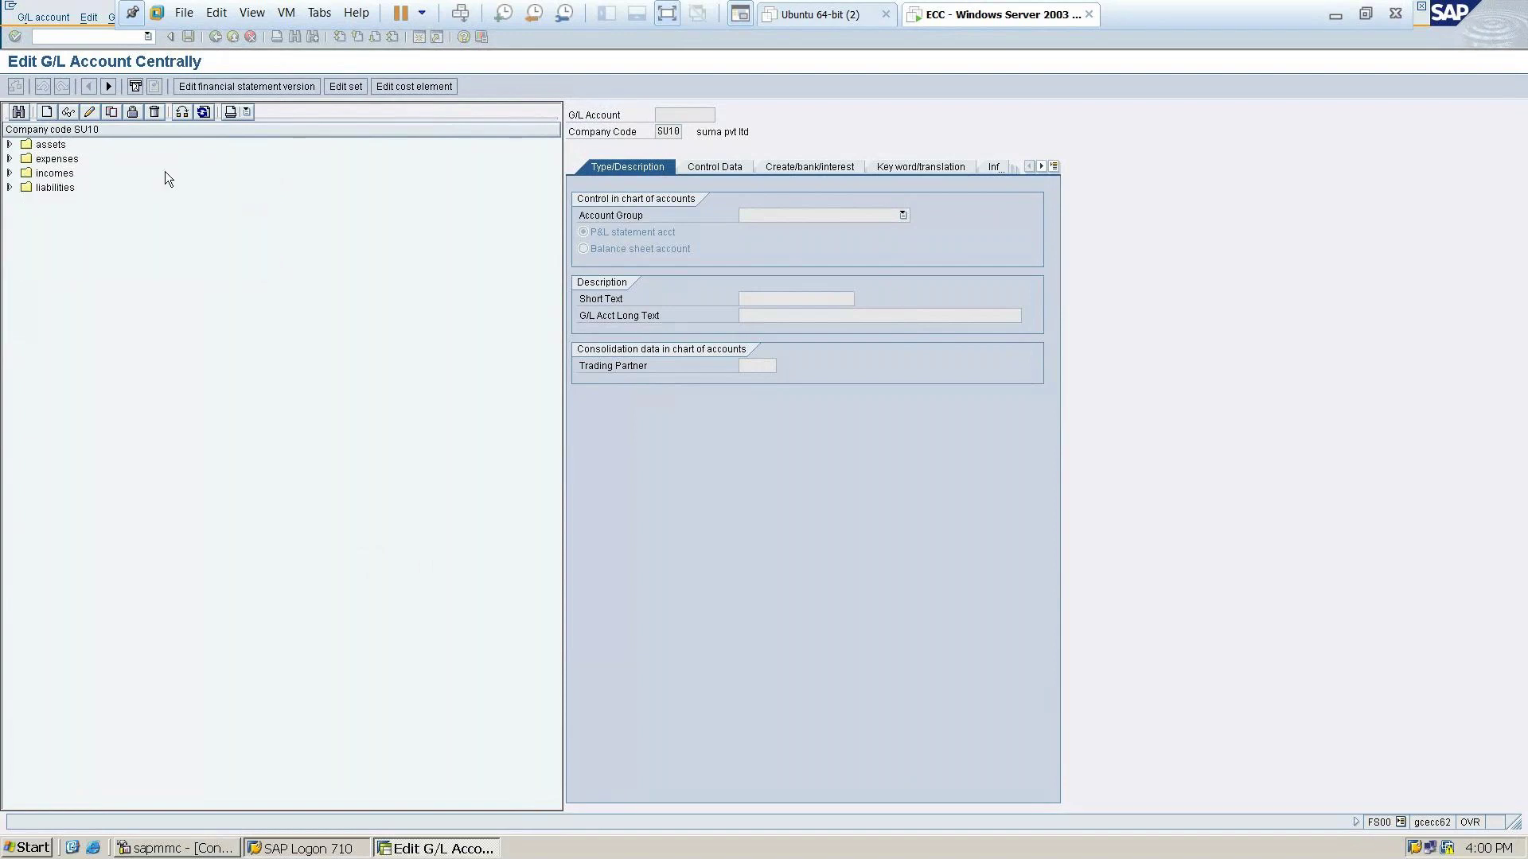
click(46, 112)
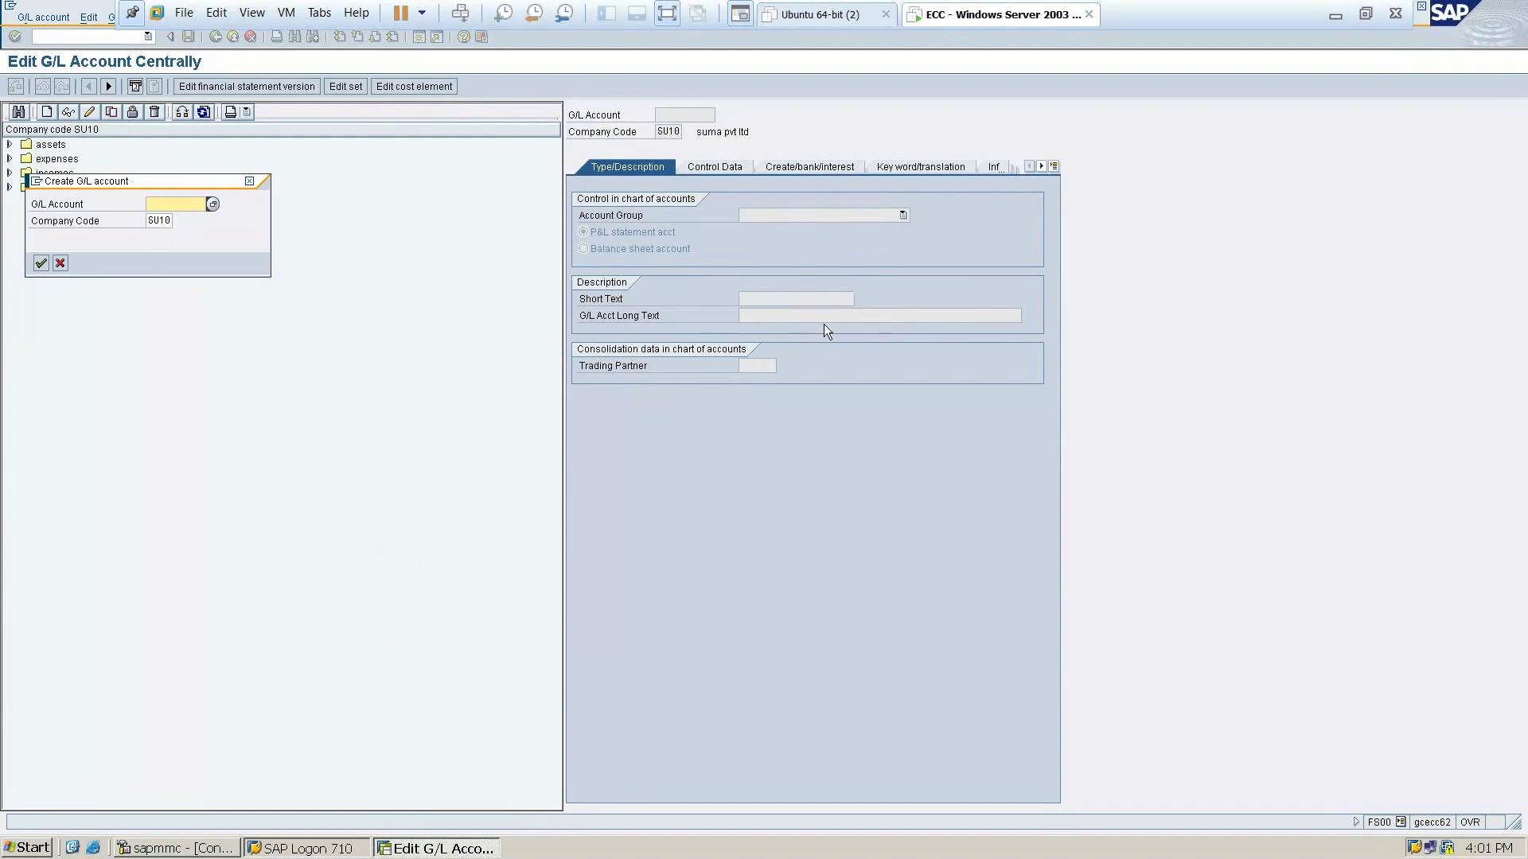
click(250, 182)
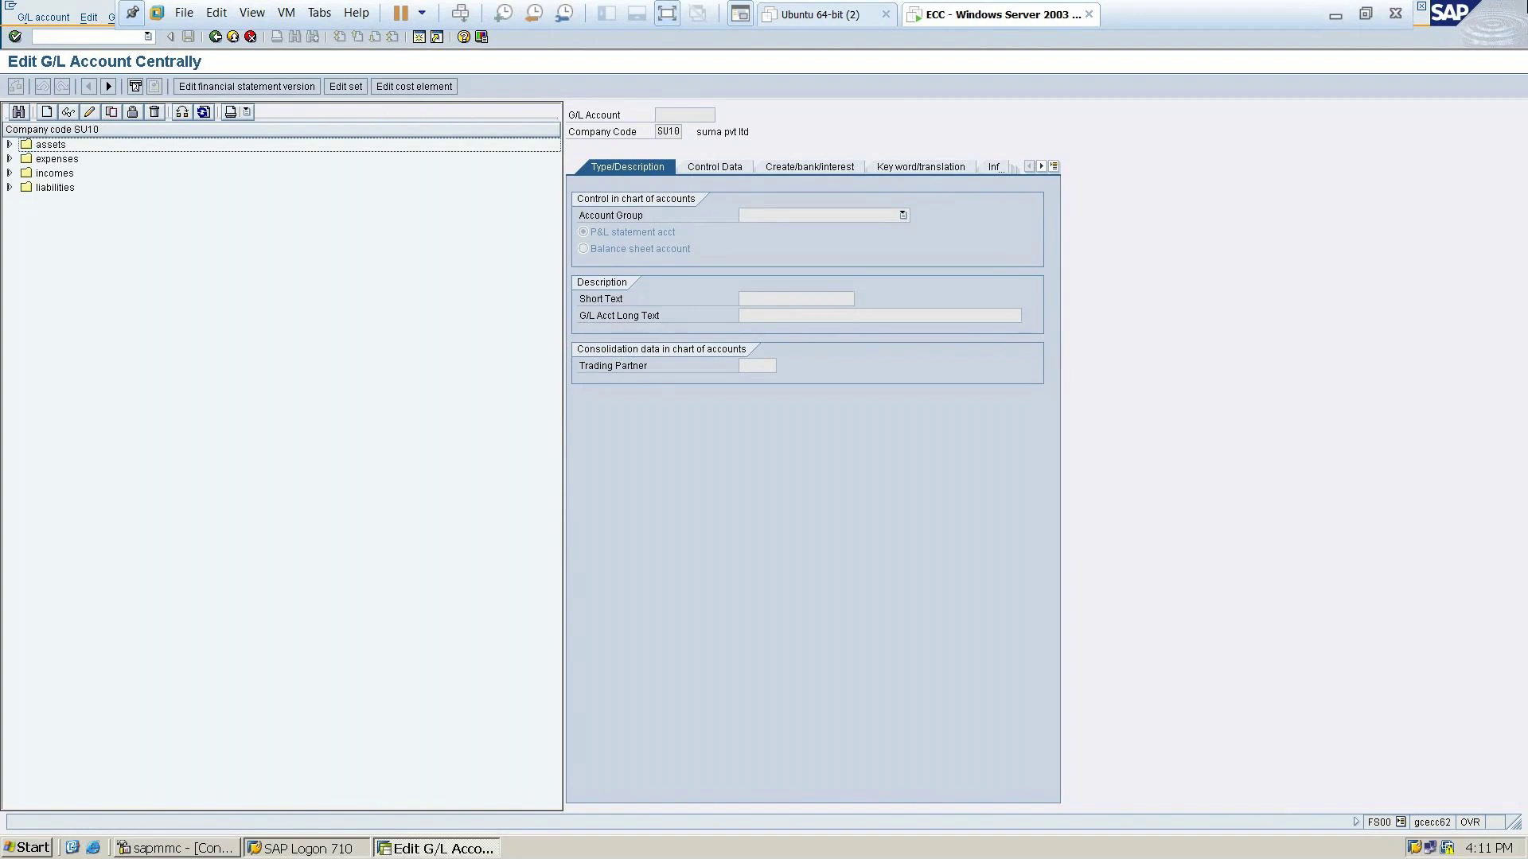
click(1334, 13)
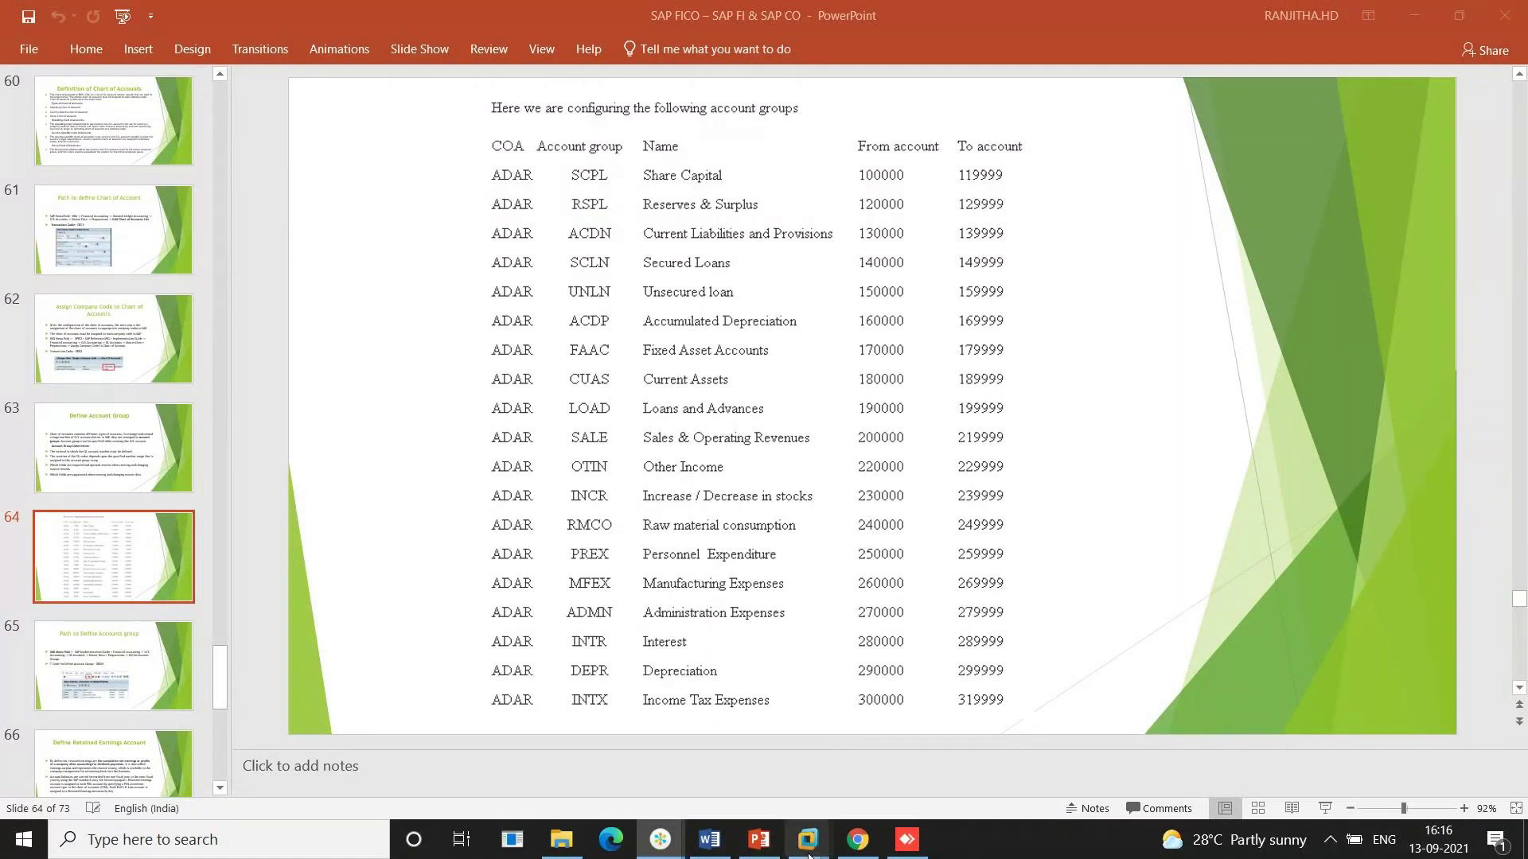
mouse_move(808, 839)
click(885, 743)
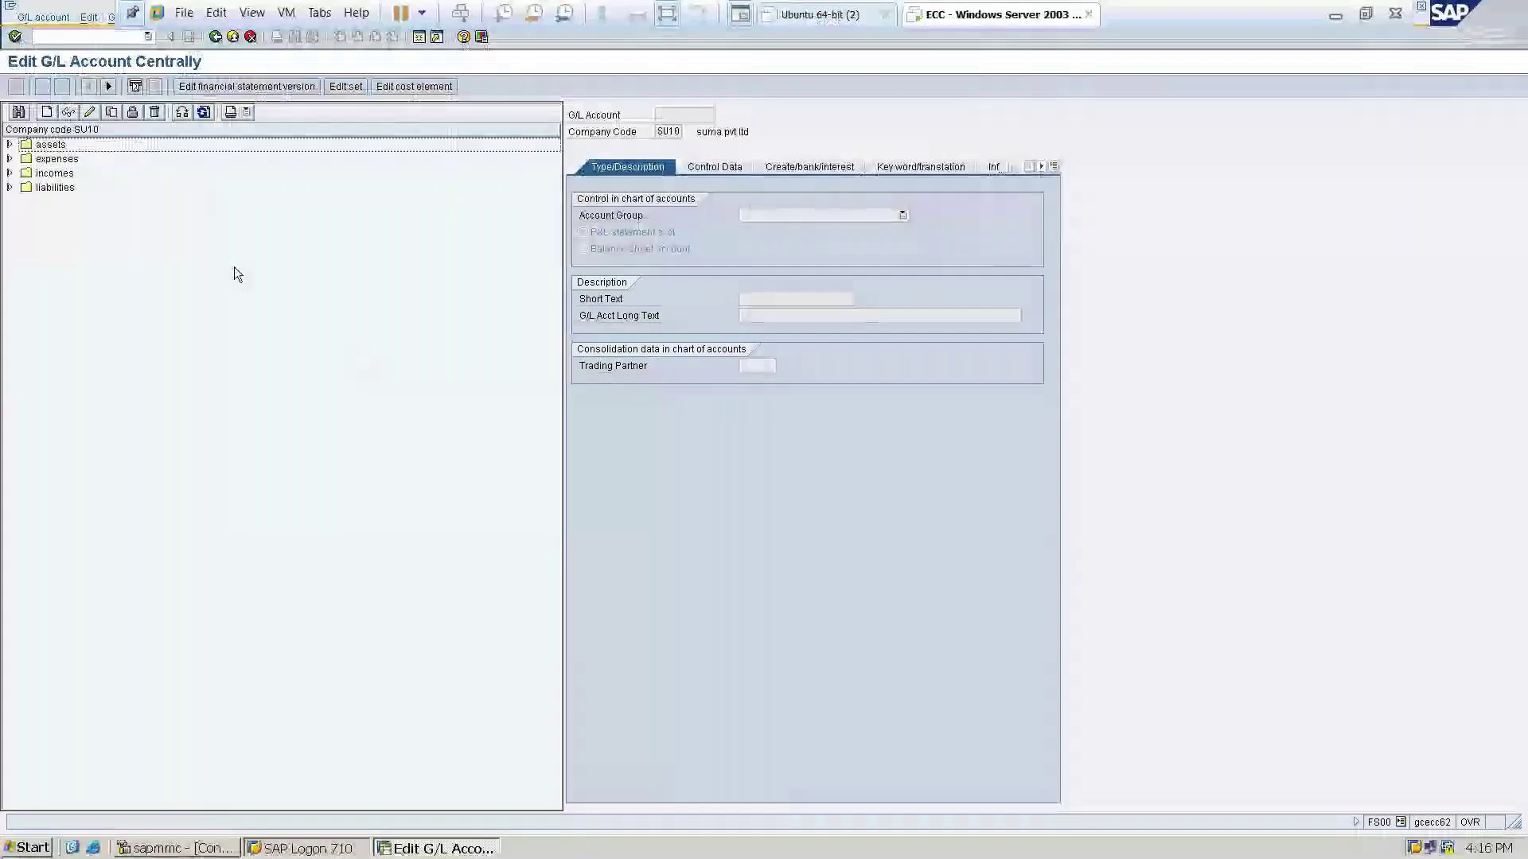
Start creating G/L account 100000 in company code SU10, then cancel the entry
click(47, 113)
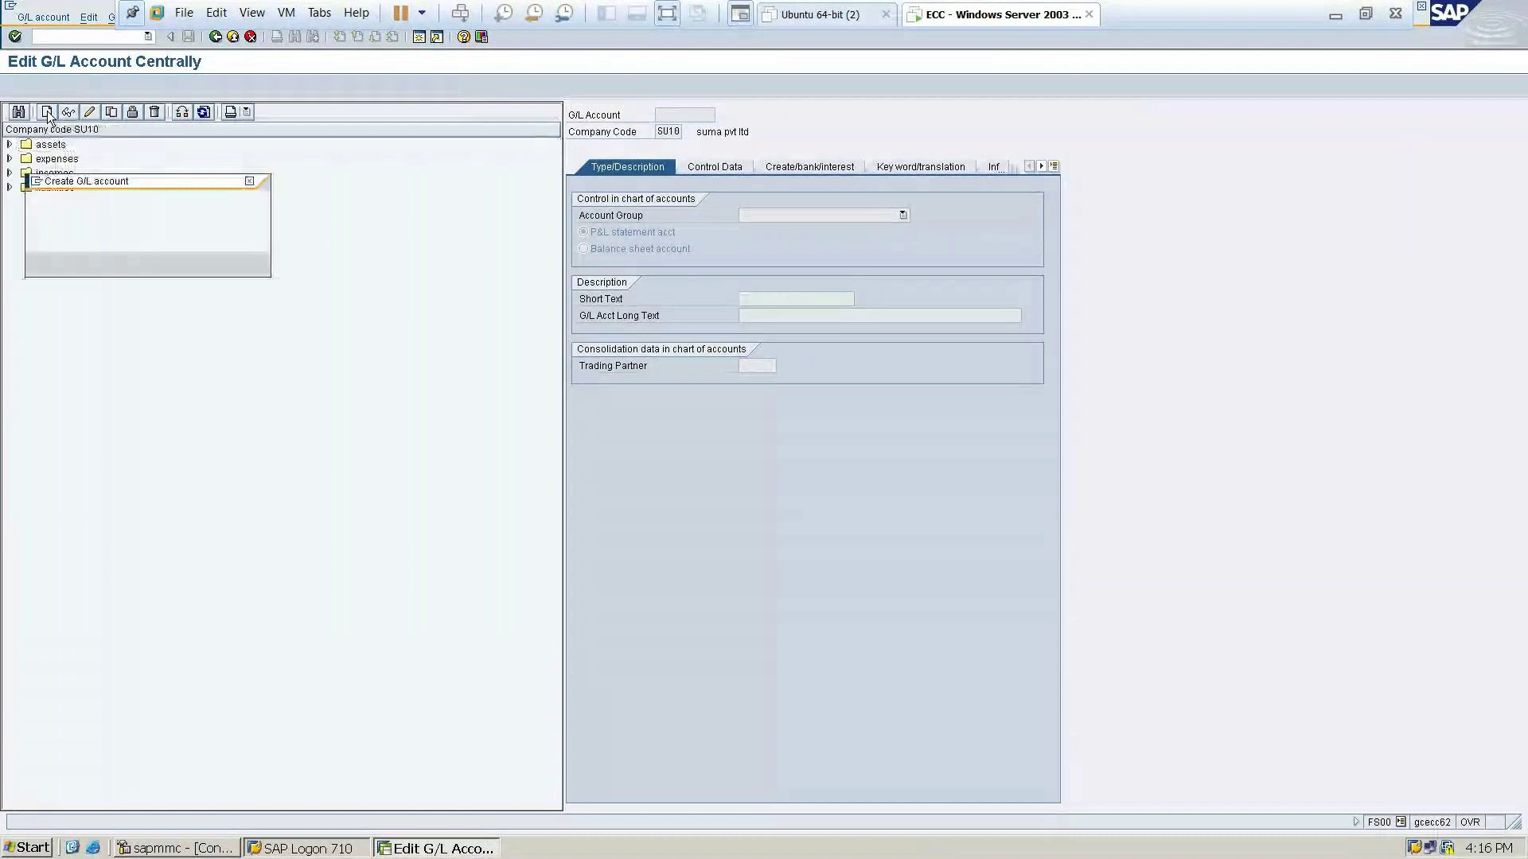
drag(132, 182, 348, 282)
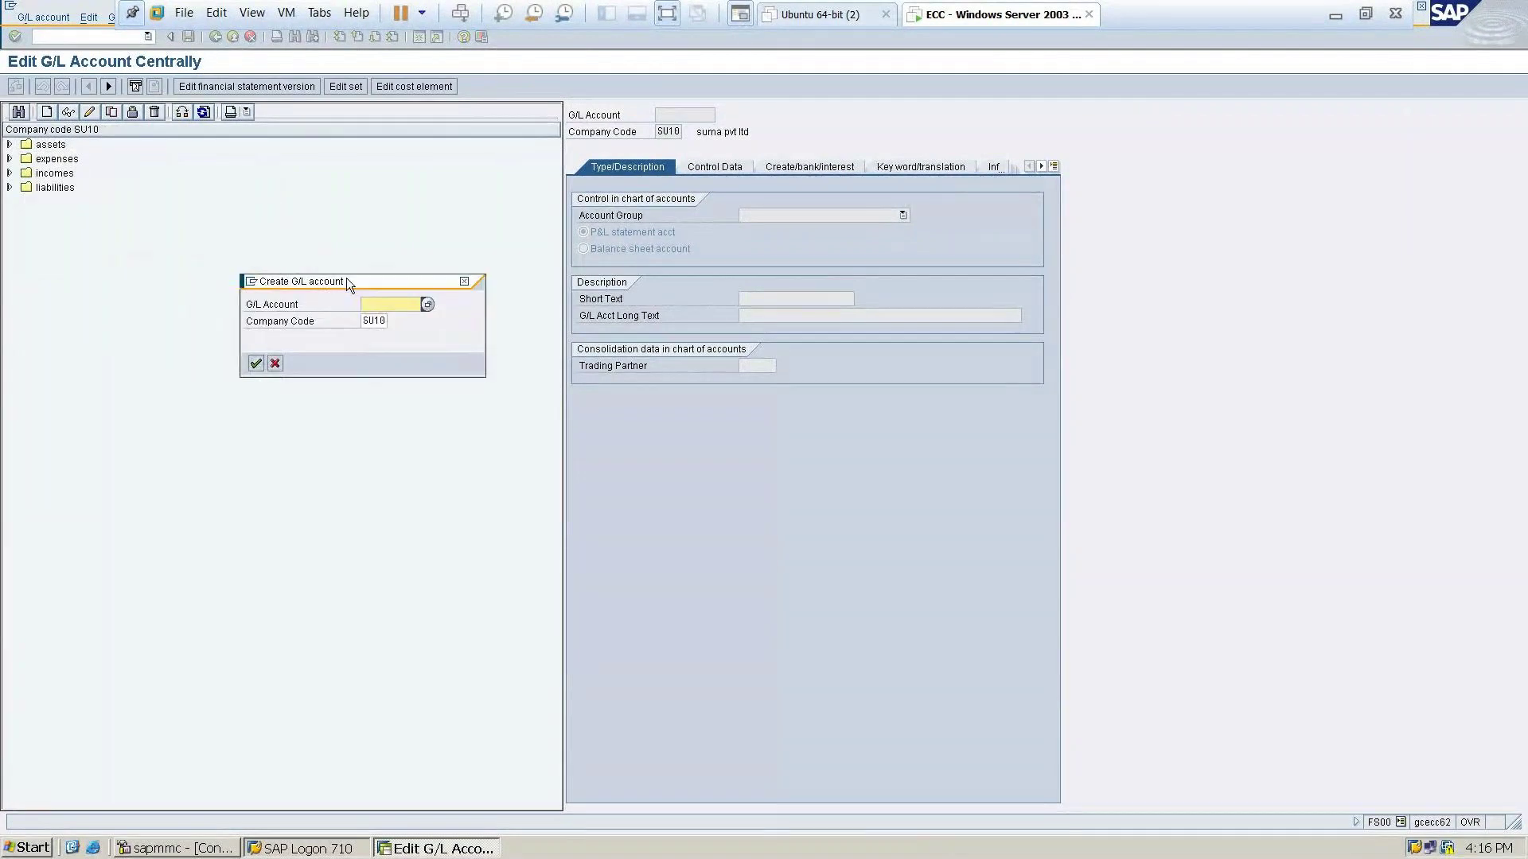
text(100000)
click(382, 321)
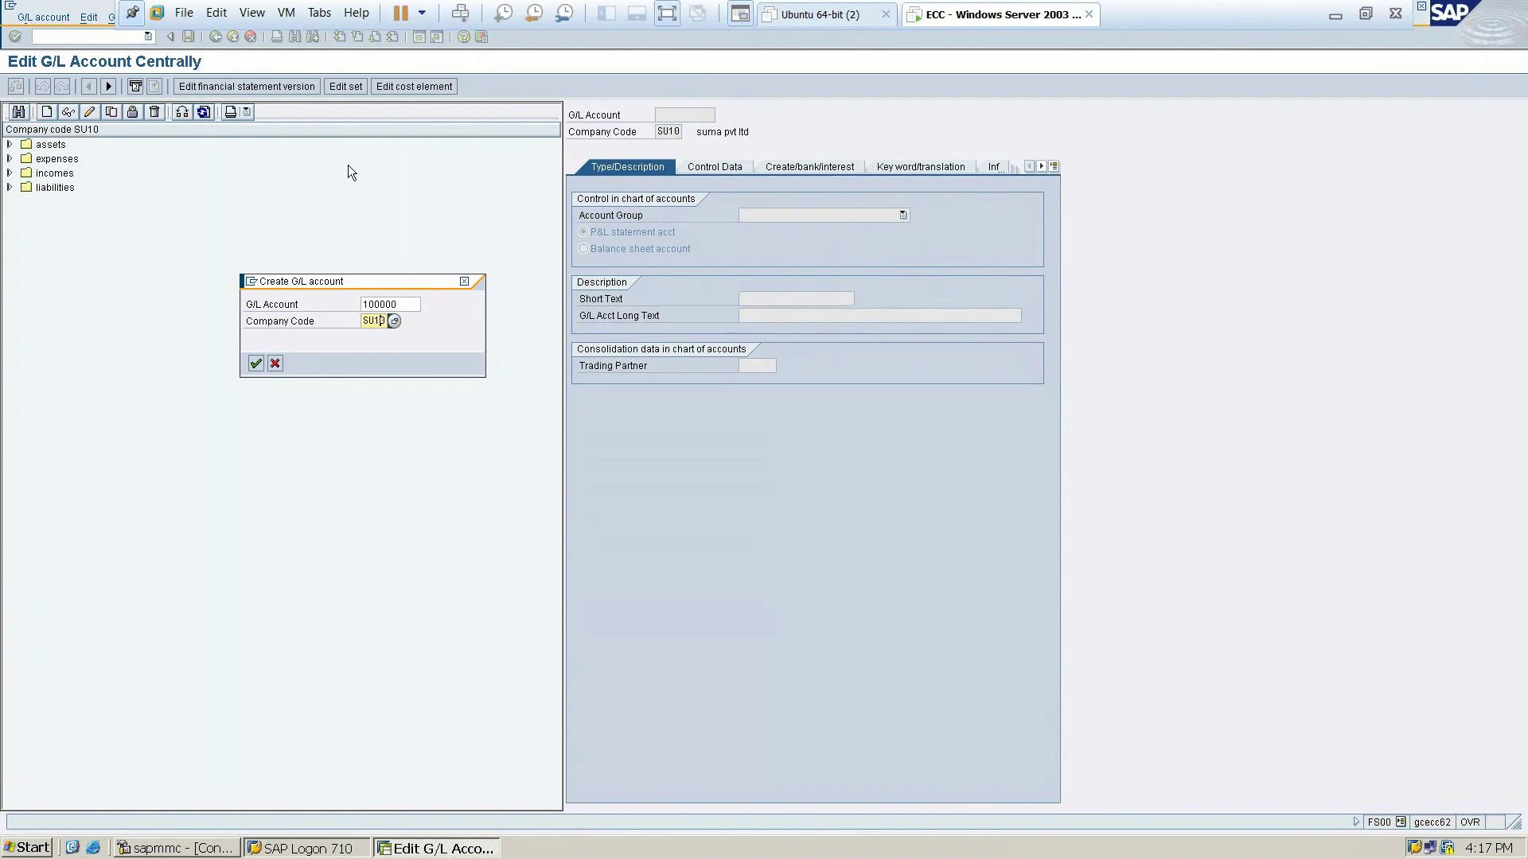
click(464, 282)
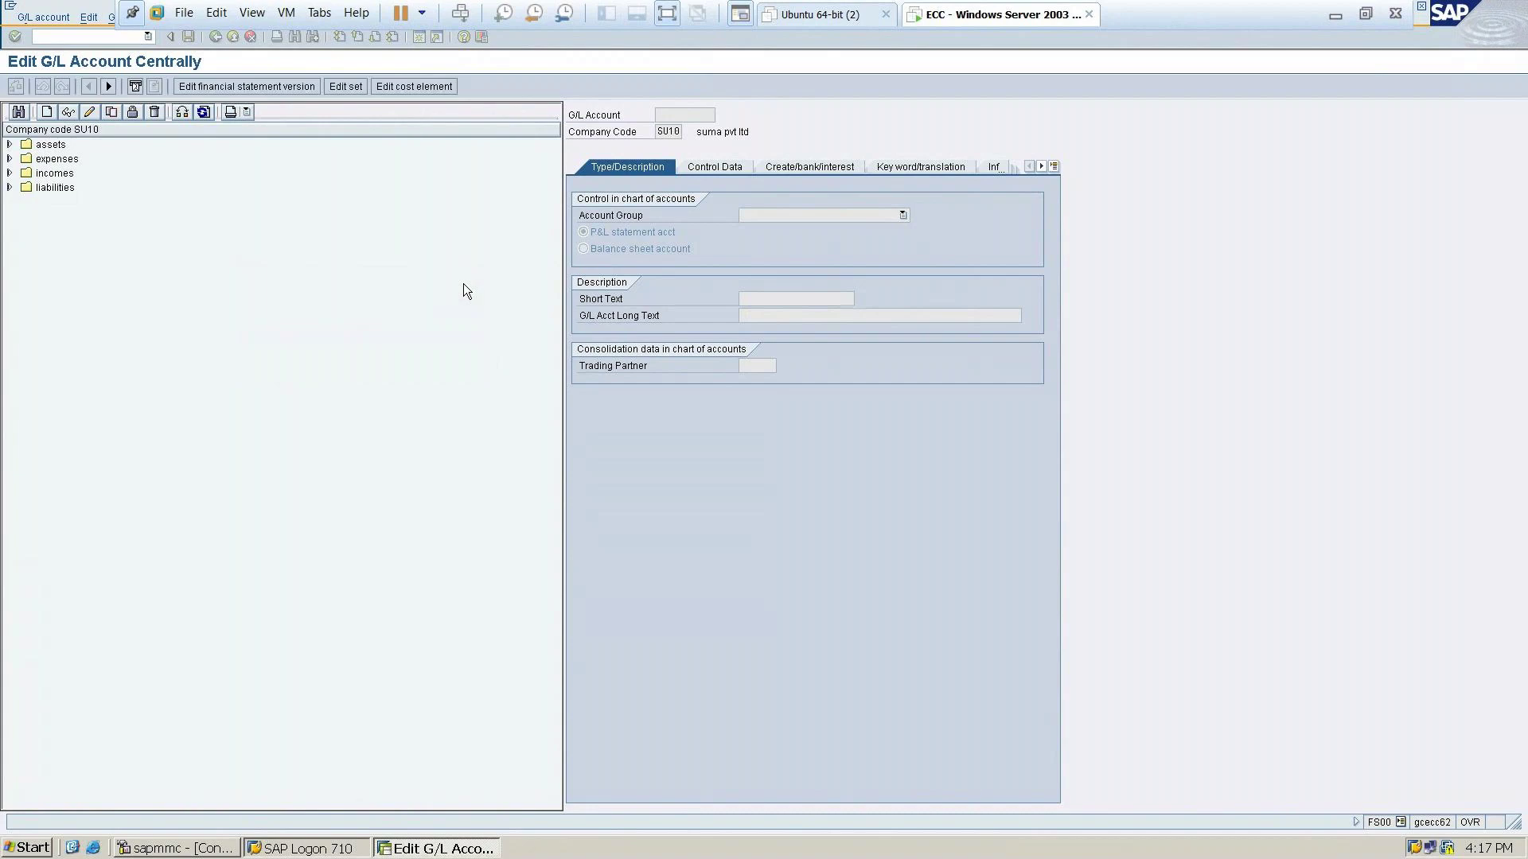
click(95, 19)
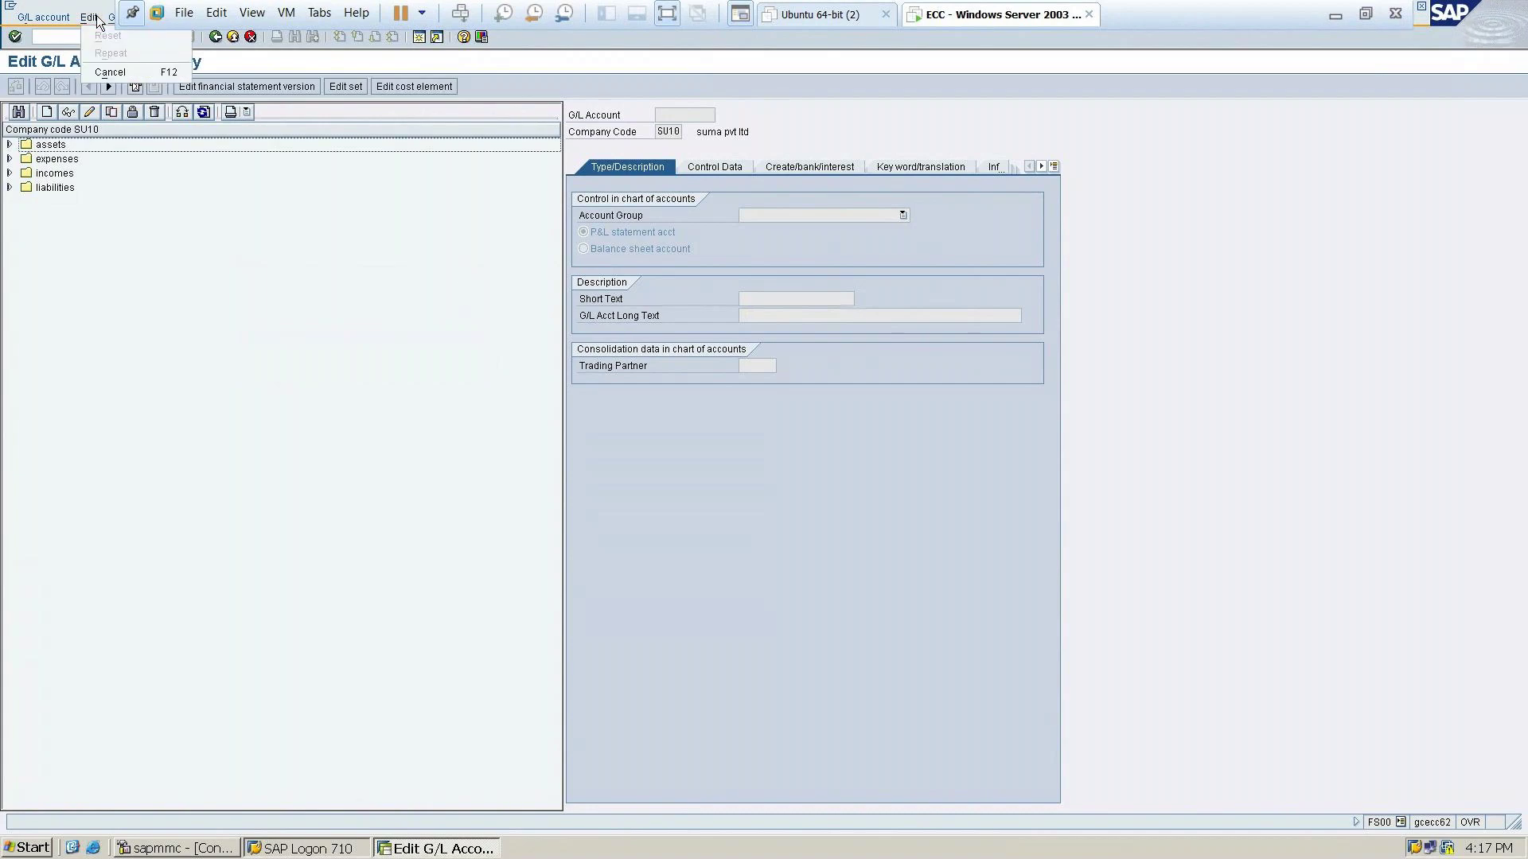
click(278, 169)
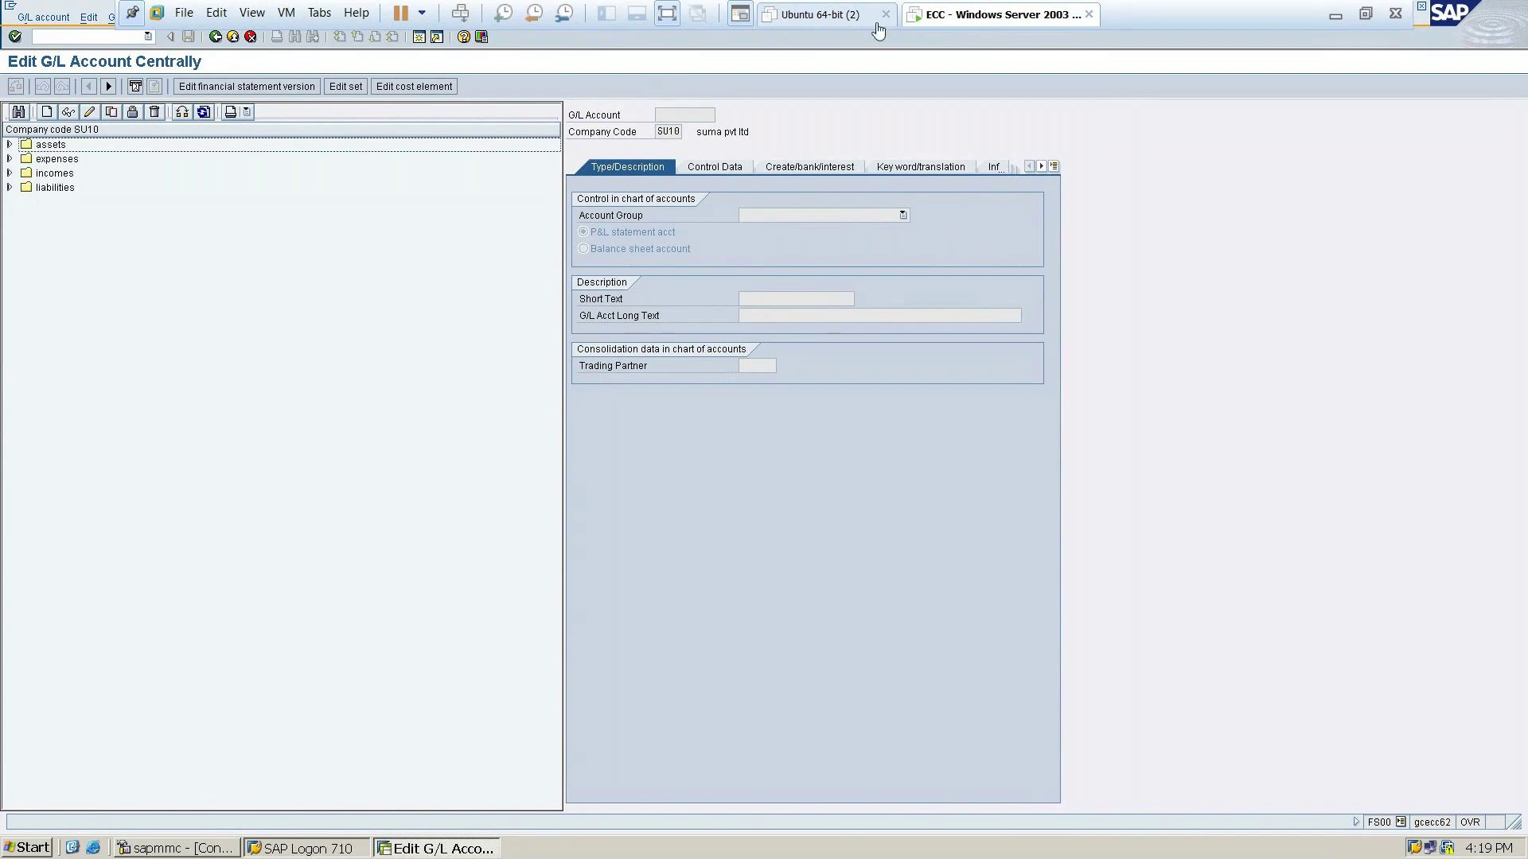
Switch from the SAP virtual machine to the FICO notes in Word and skim the GST tax procedure definition and country assignment sections
click(1335, 17)
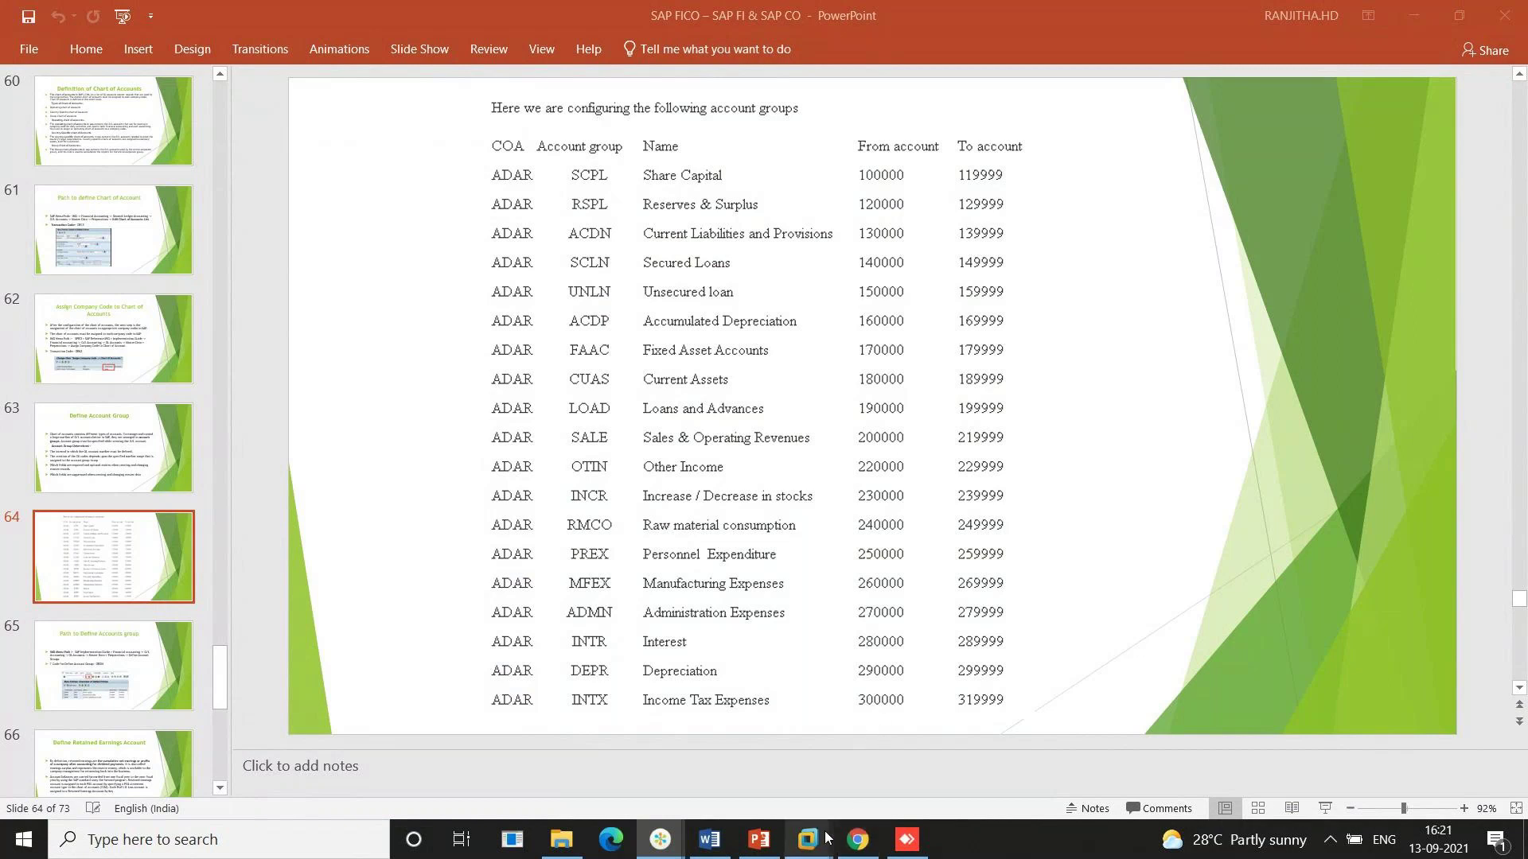
click(710, 839)
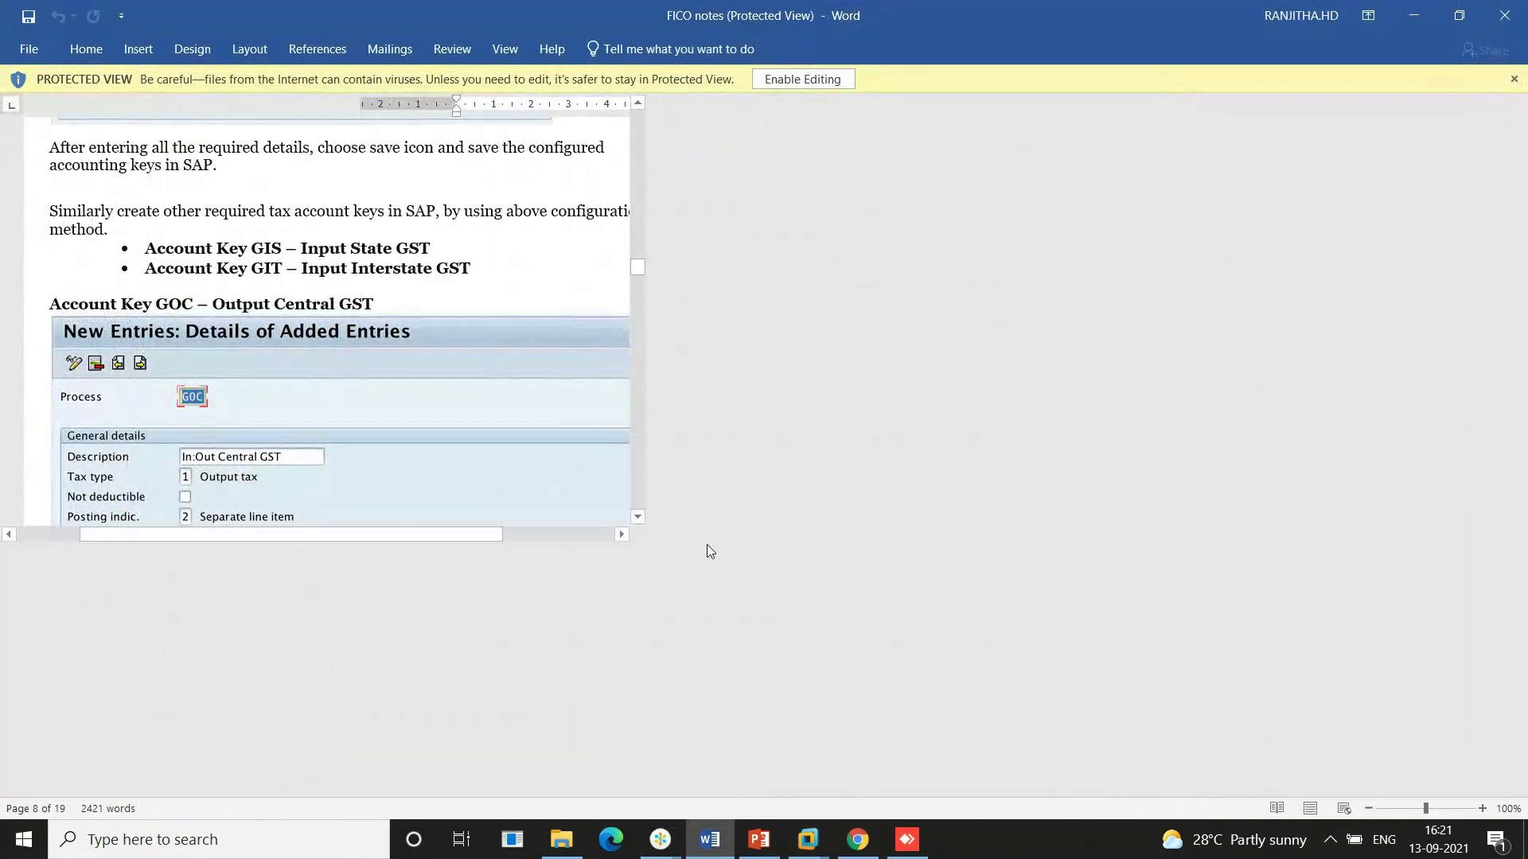
scroll(523, 541, down, 10)
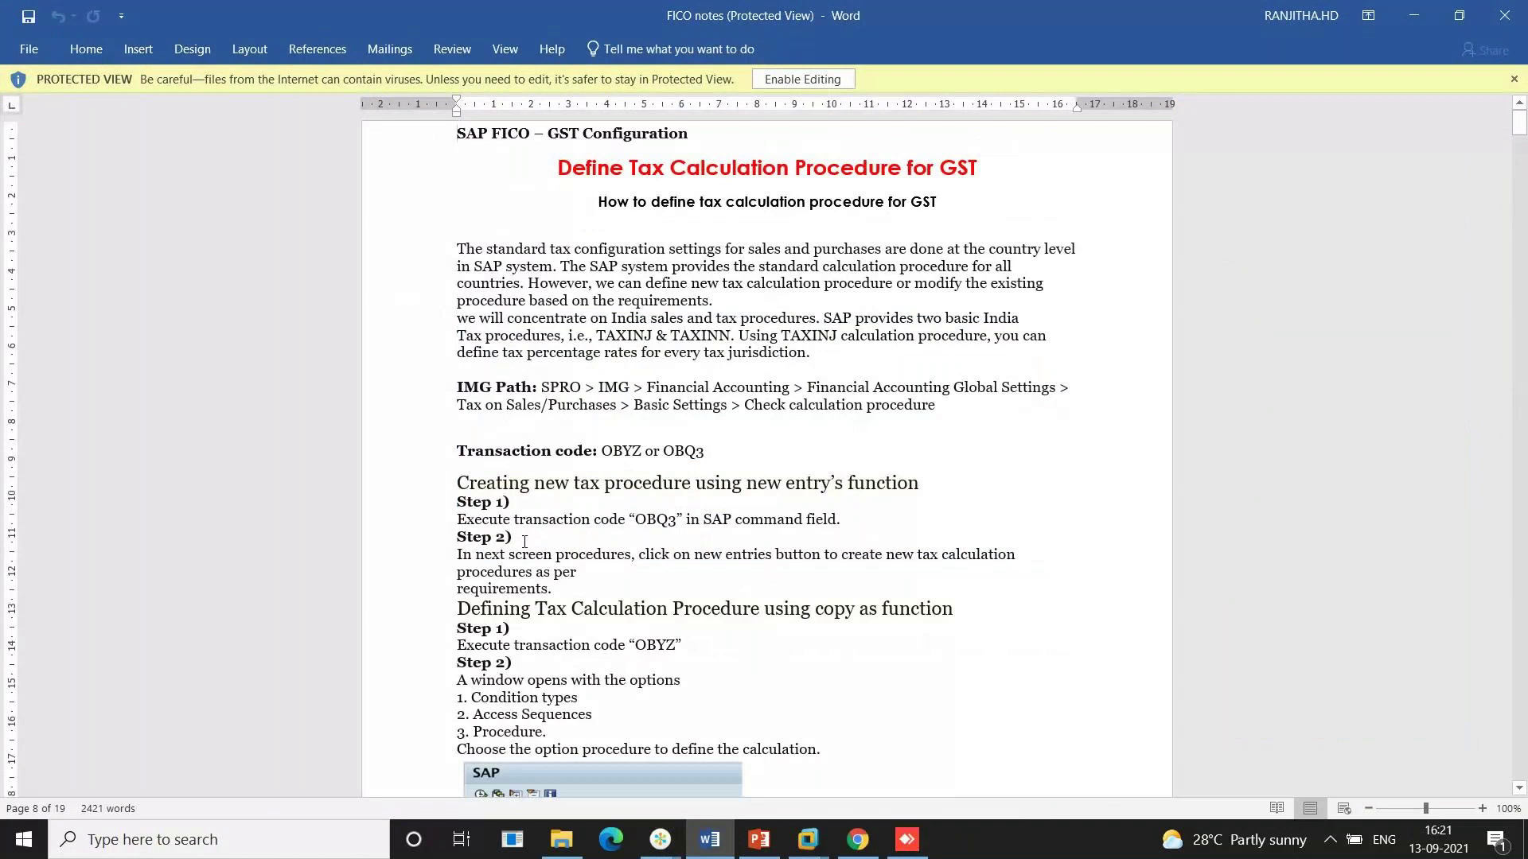
scroll(524, 542, down, 8)
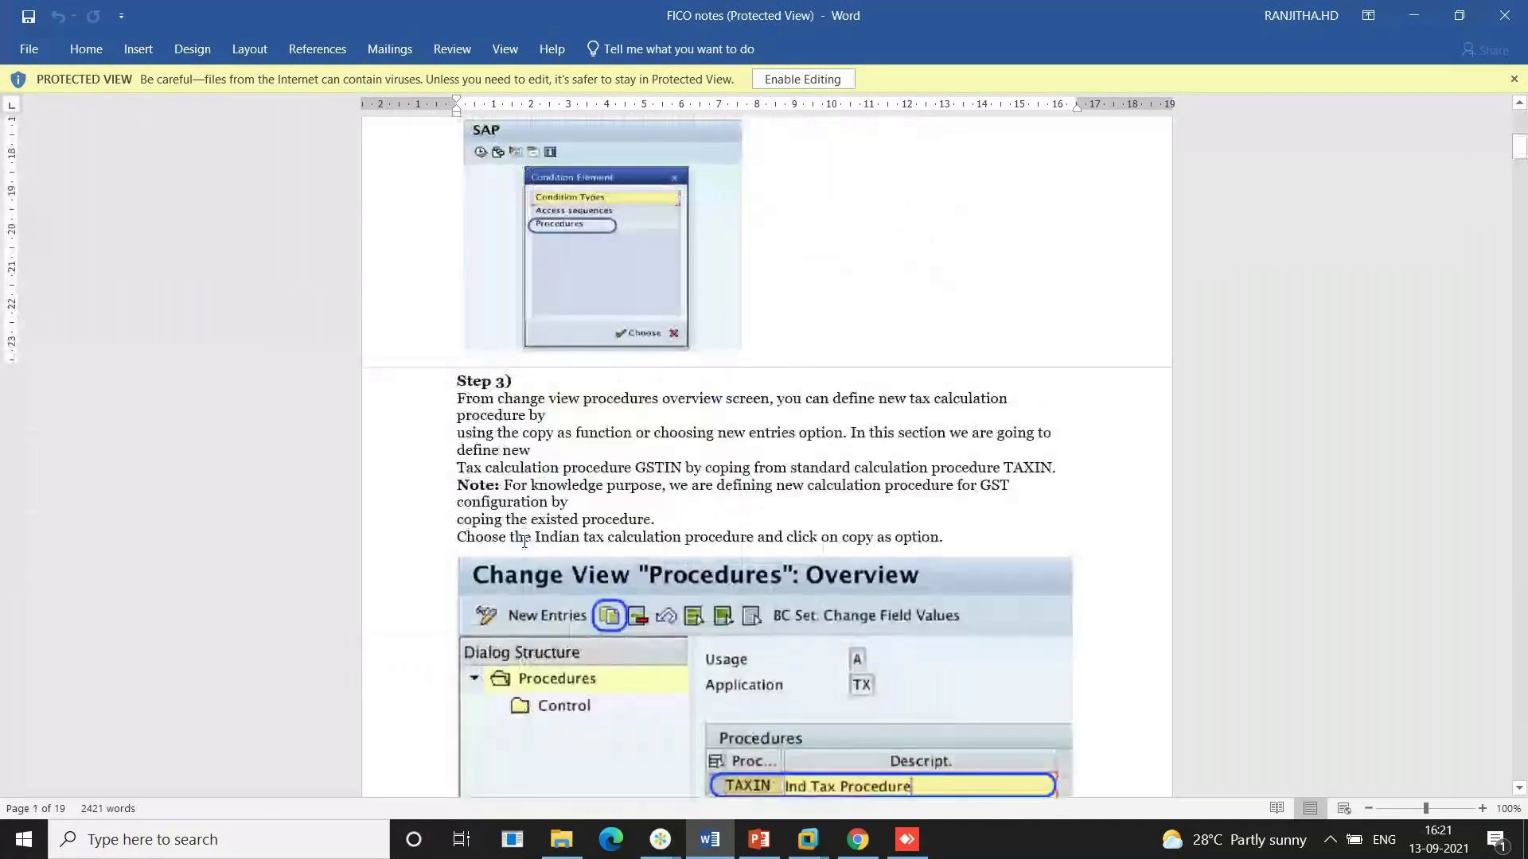
scroll(525, 541, up, 7)
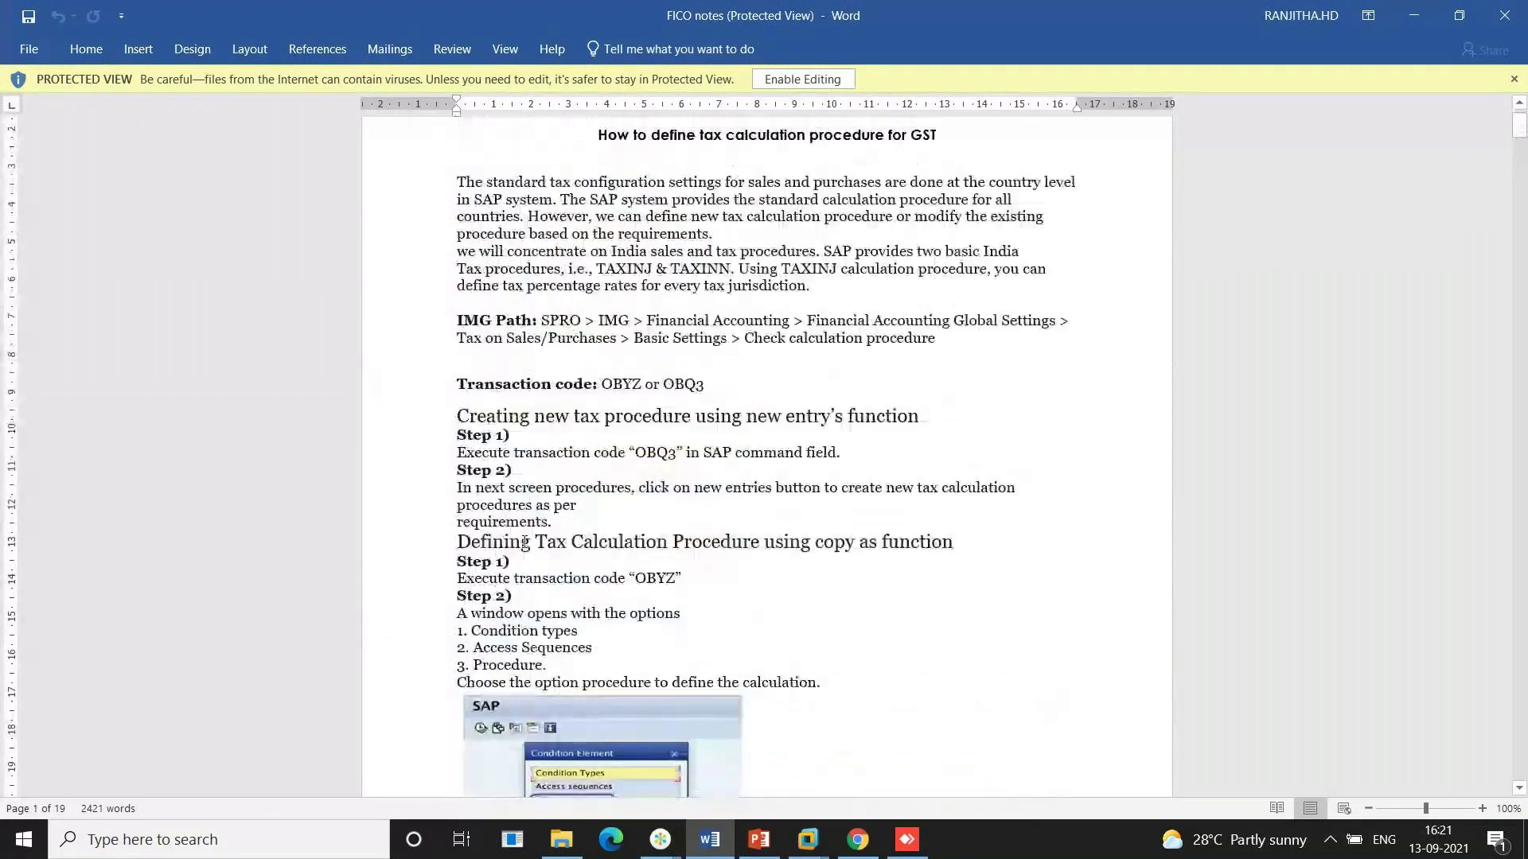
scroll(525, 541, up, 1)
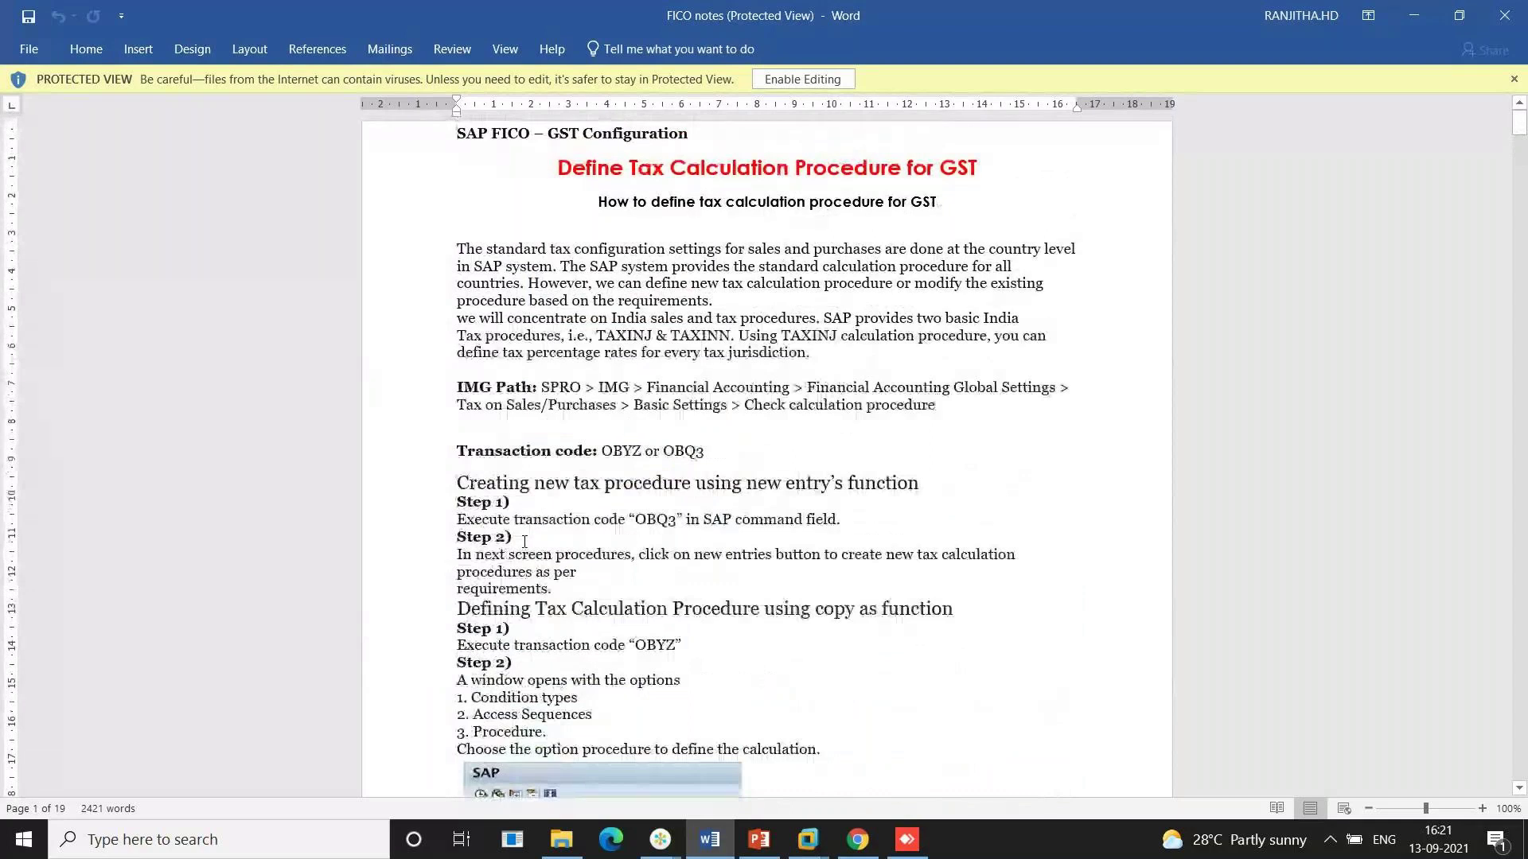
scroll(524, 541, down, 15)
scroll(524, 542, down, 2)
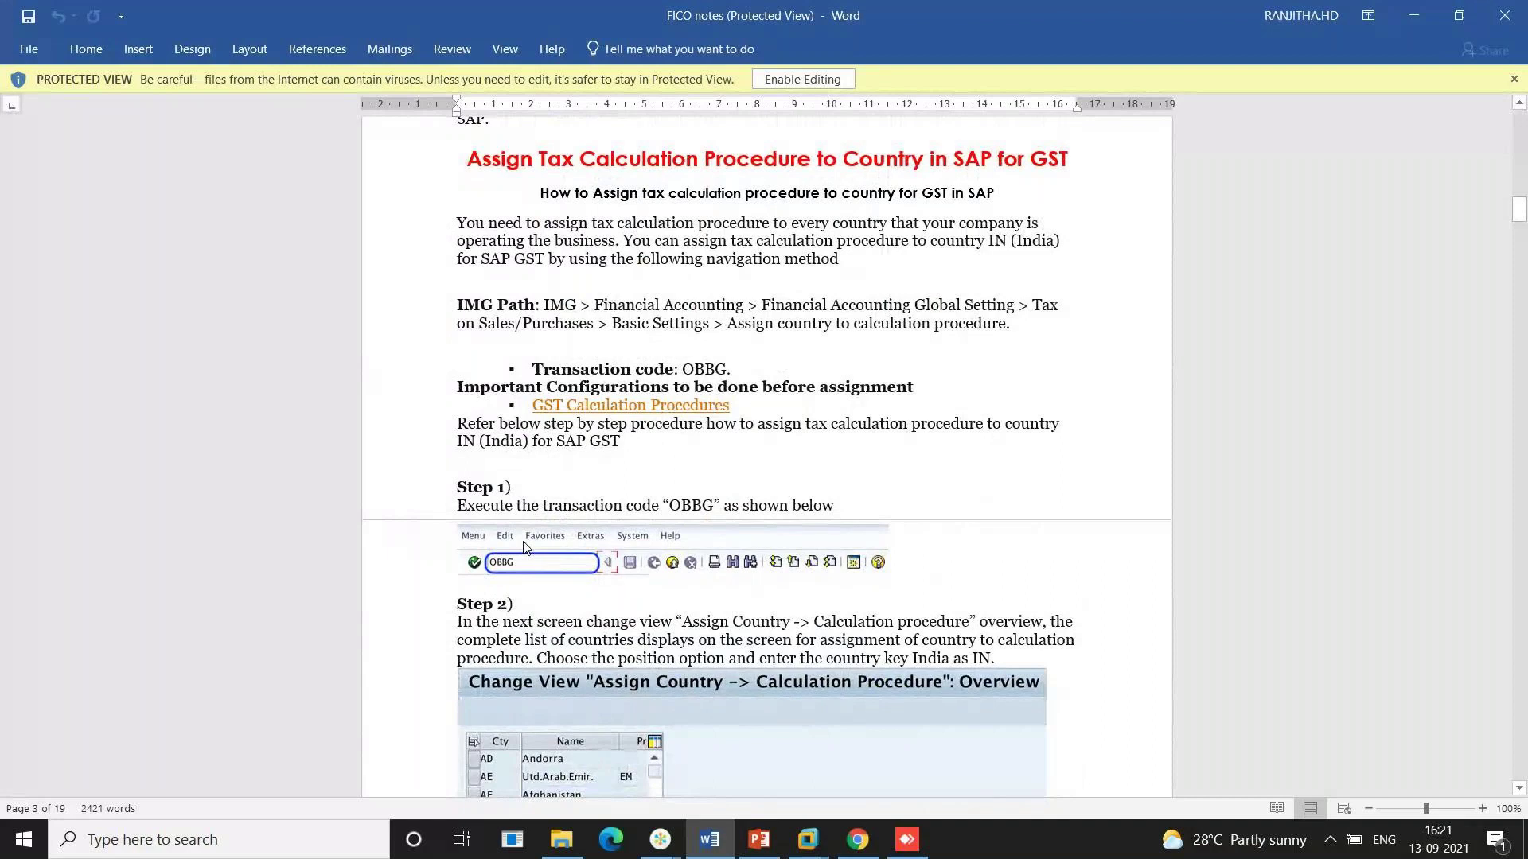
scroll(525, 542, up, 20)
scroll(524, 542, up, 7)
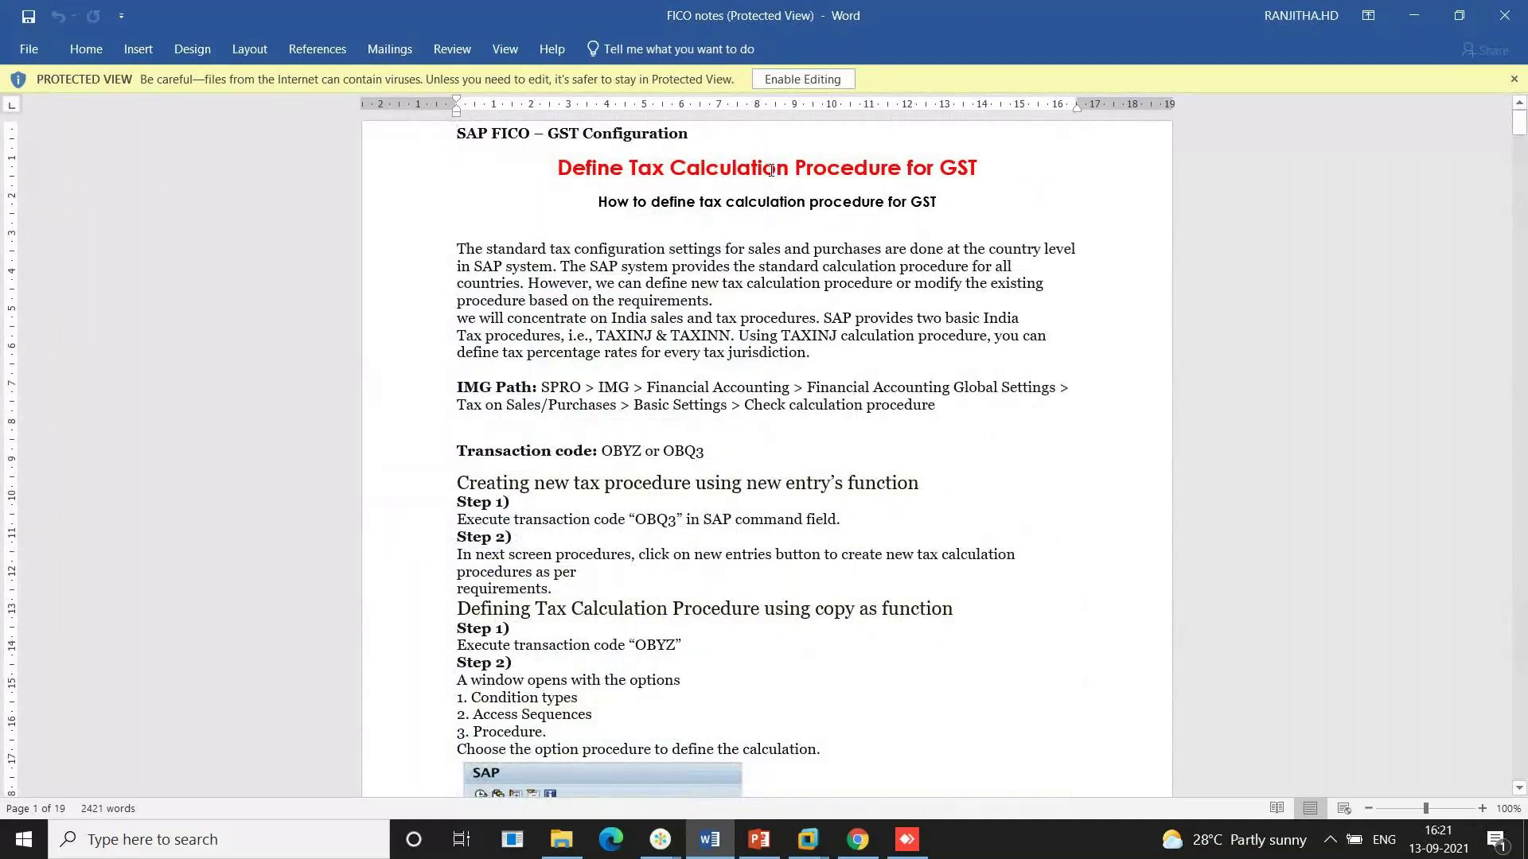
Read how to define the GST tax calculation procedure, from the IMG path and transaction codes to copying TAXIN as GSTIN
scroll(771, 170, down, 2)
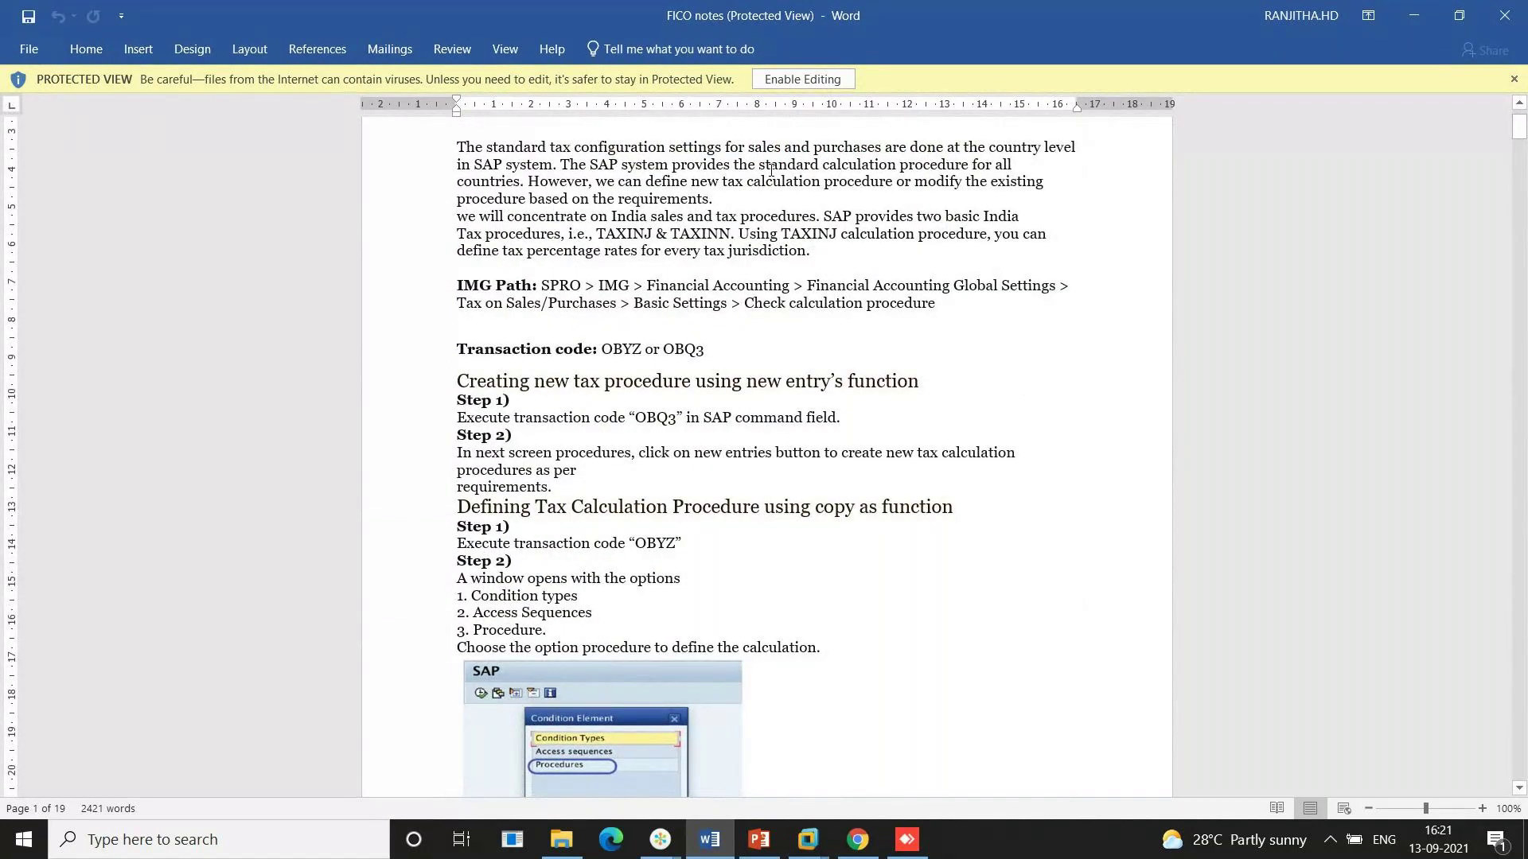
scroll(771, 171, down, 2)
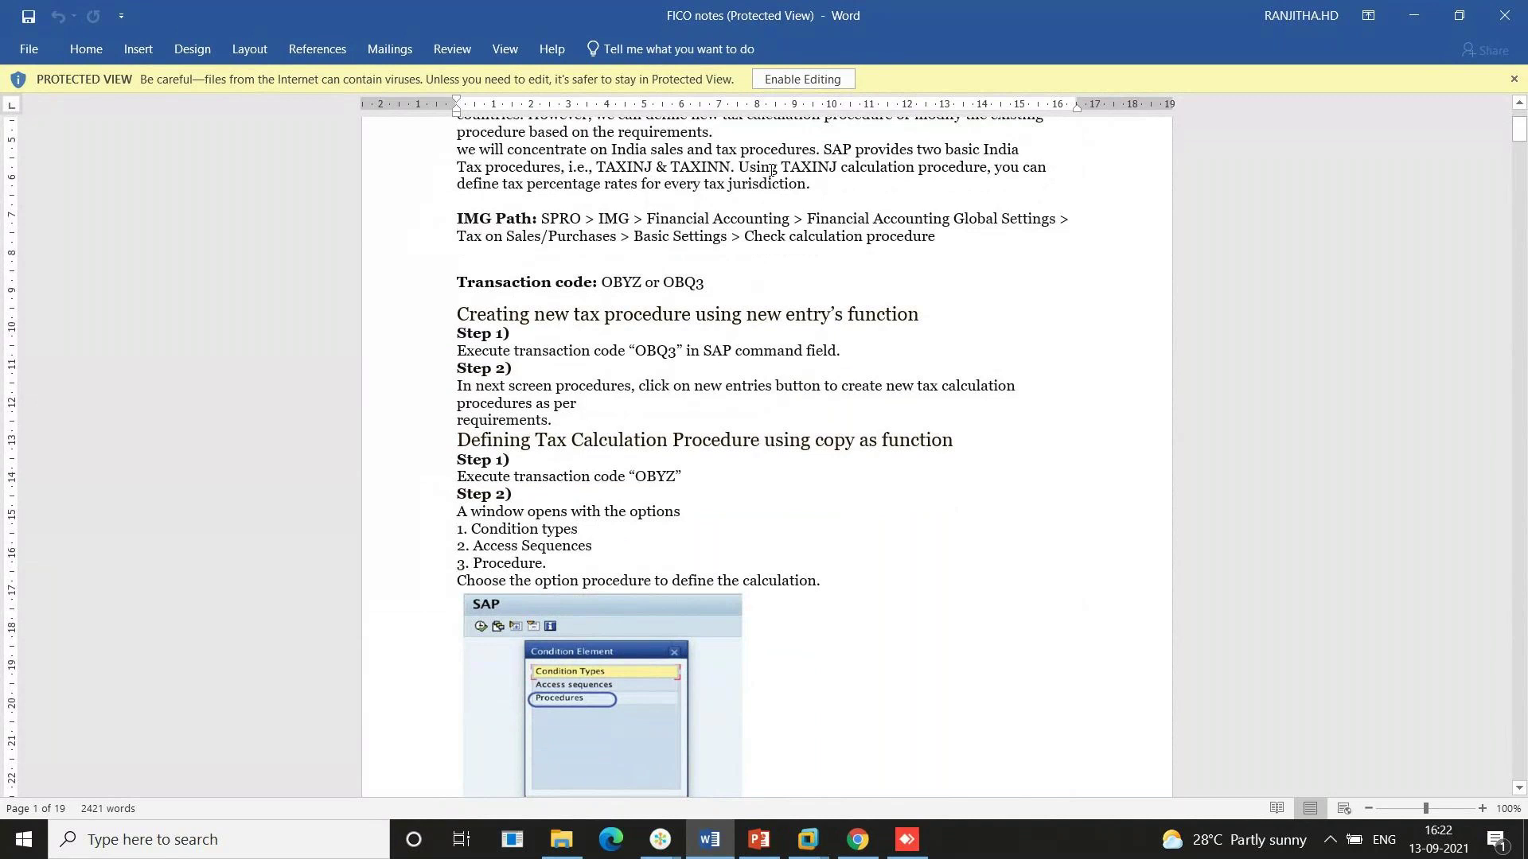
scroll(771, 170, down, 2)
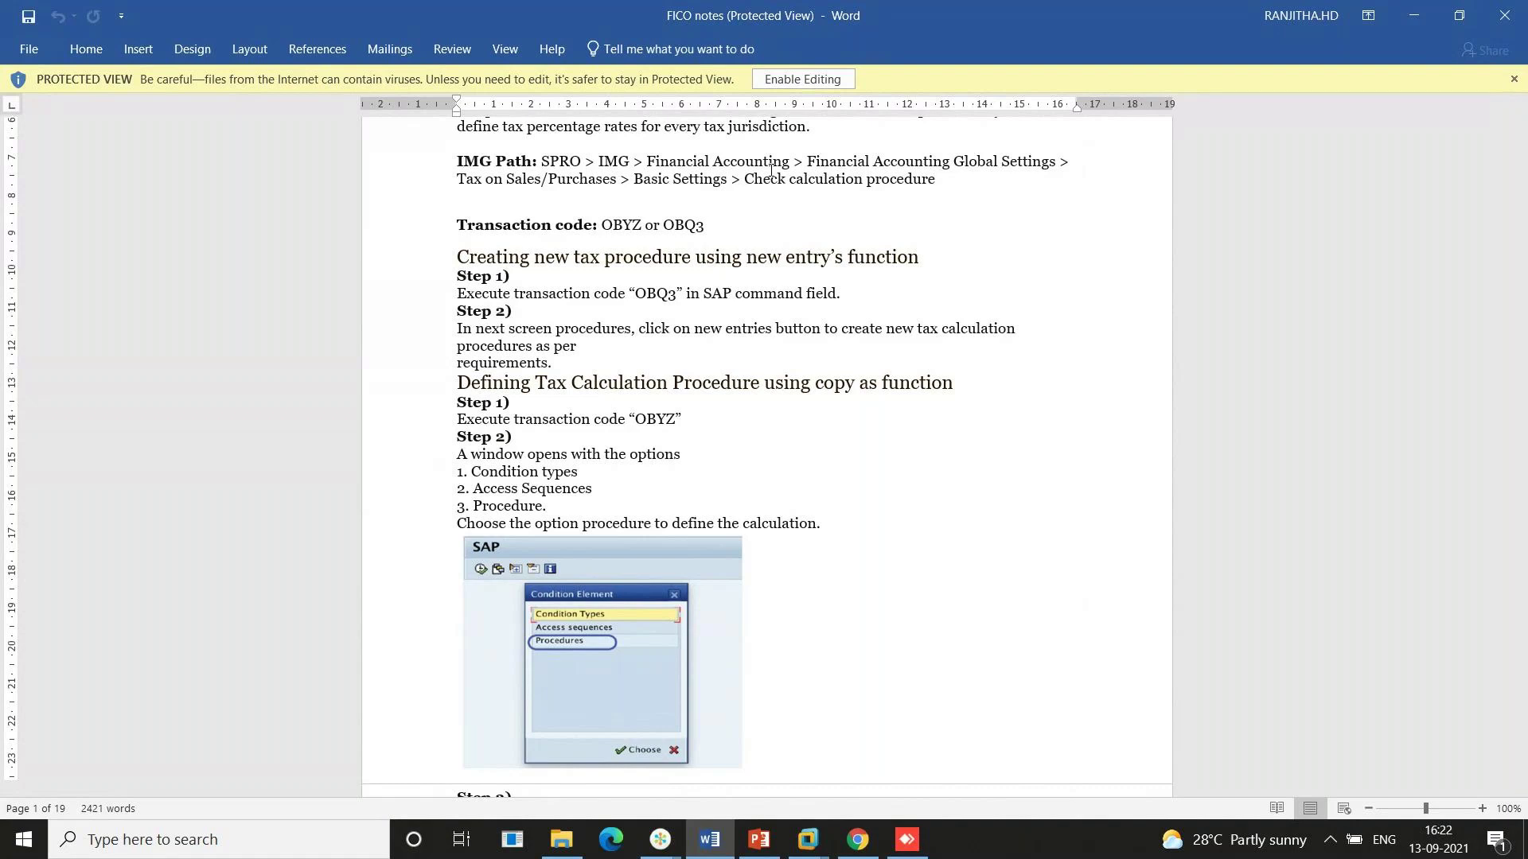
scroll(770, 170, down, 1)
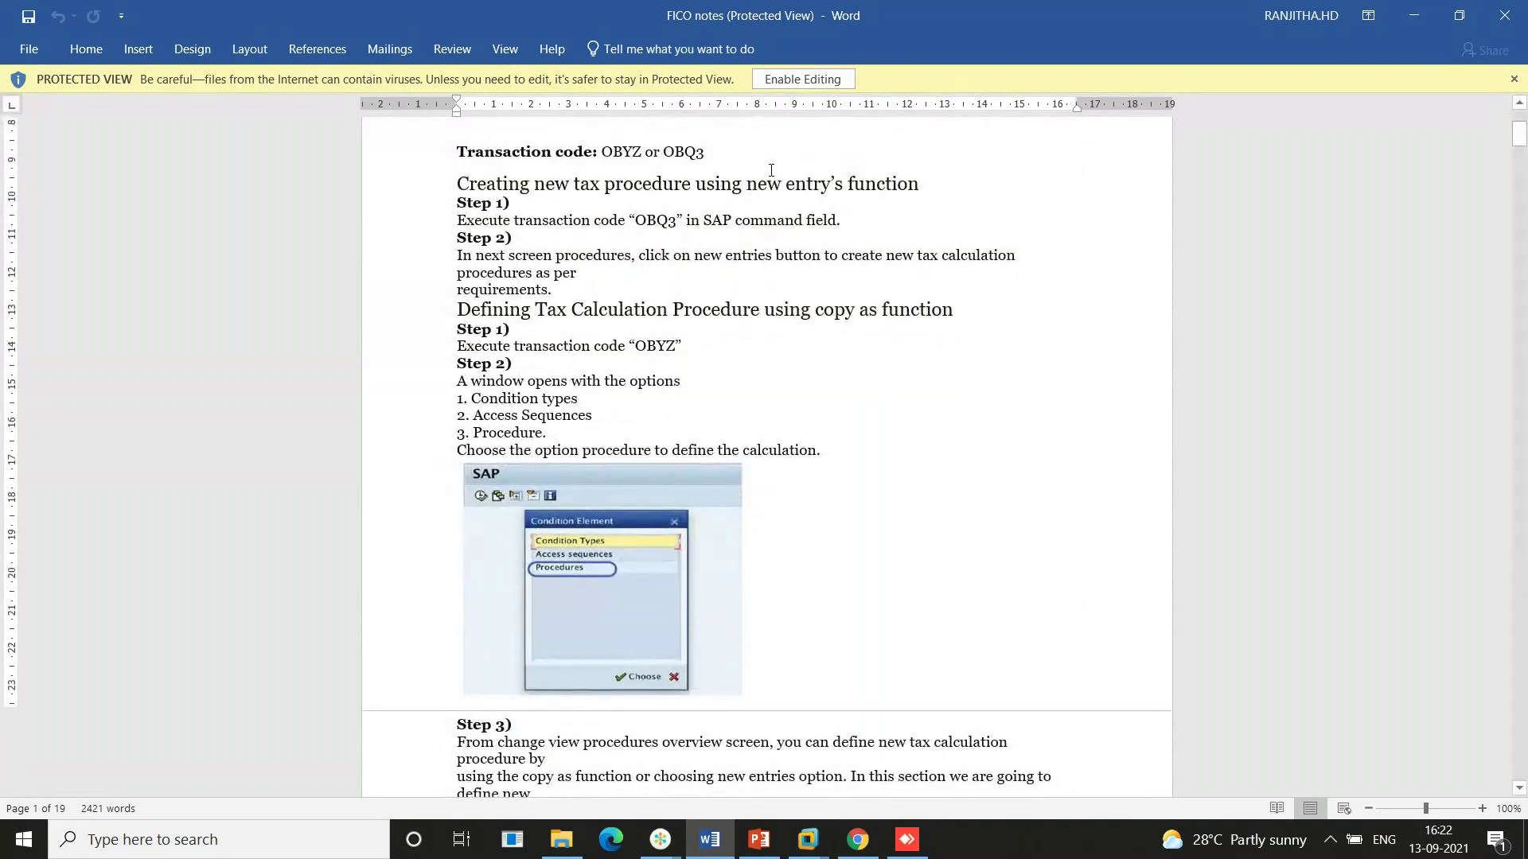
scroll(770, 170, up, 1)
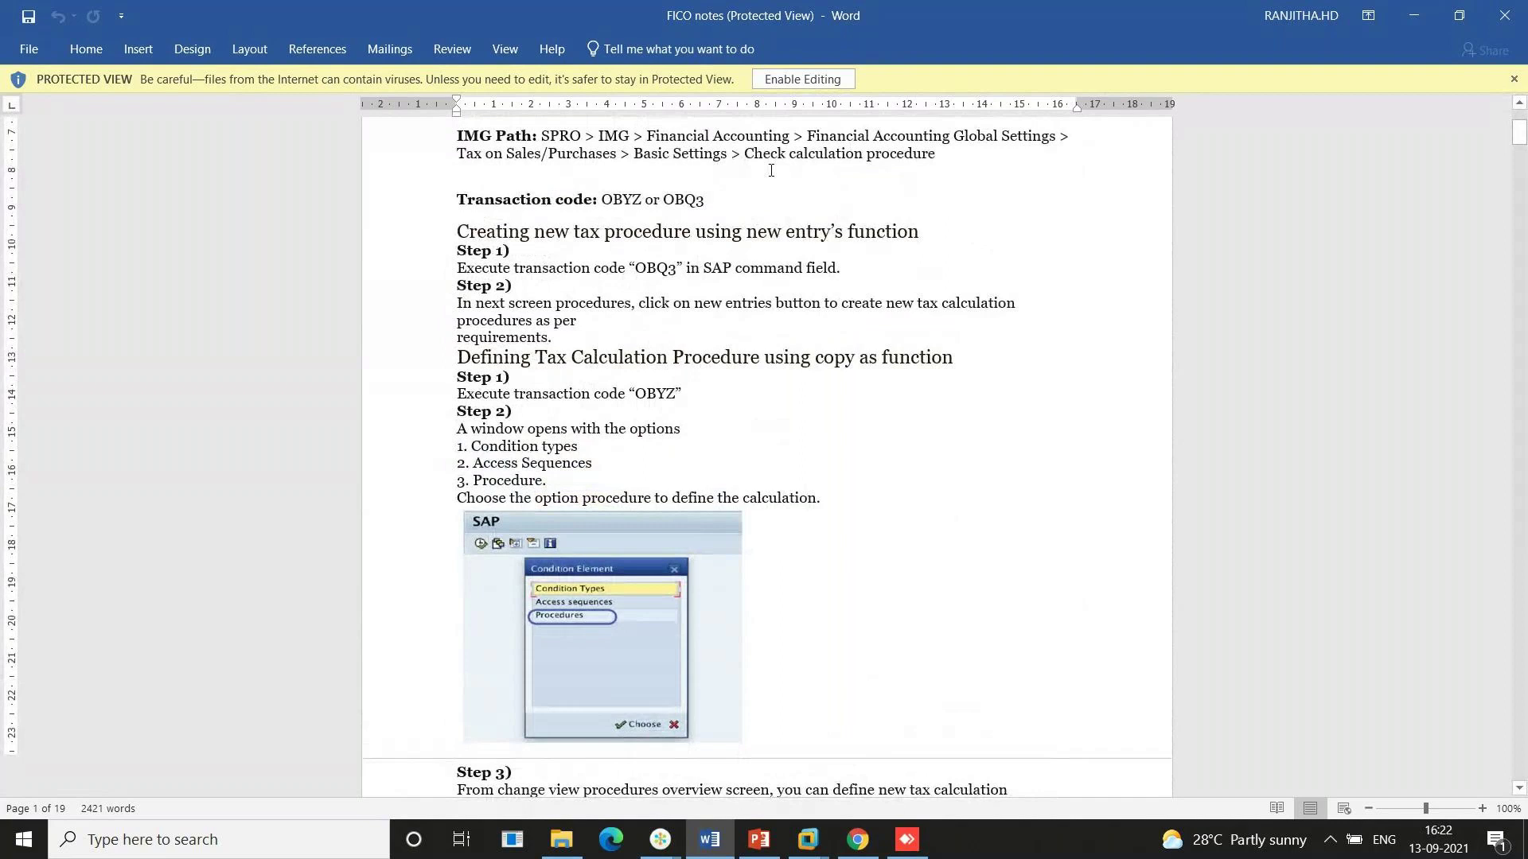
scroll(771, 170, down, 10)
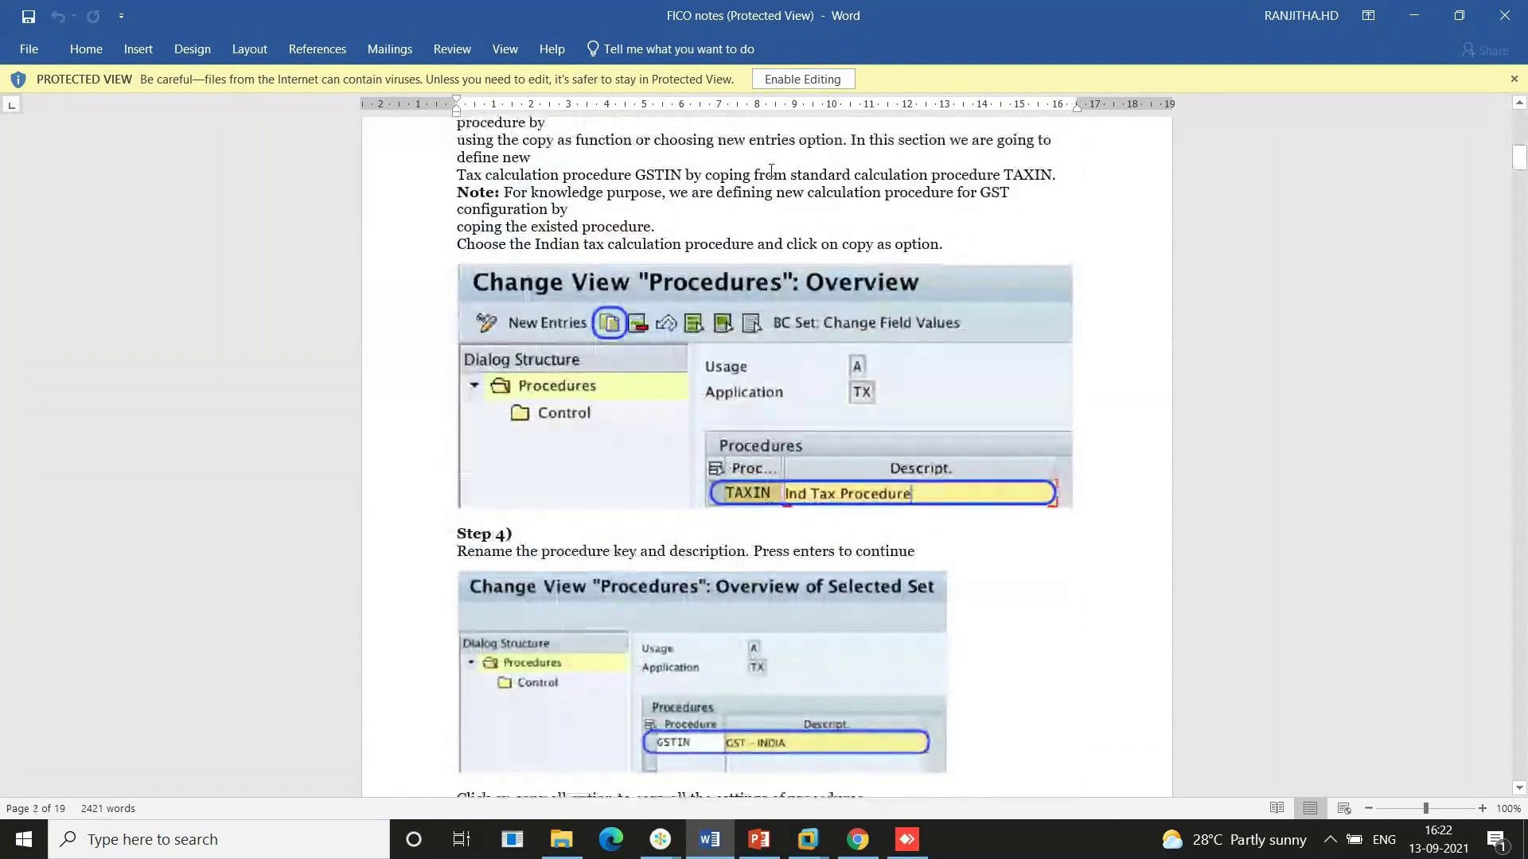
scroll(741, 360, down, 2)
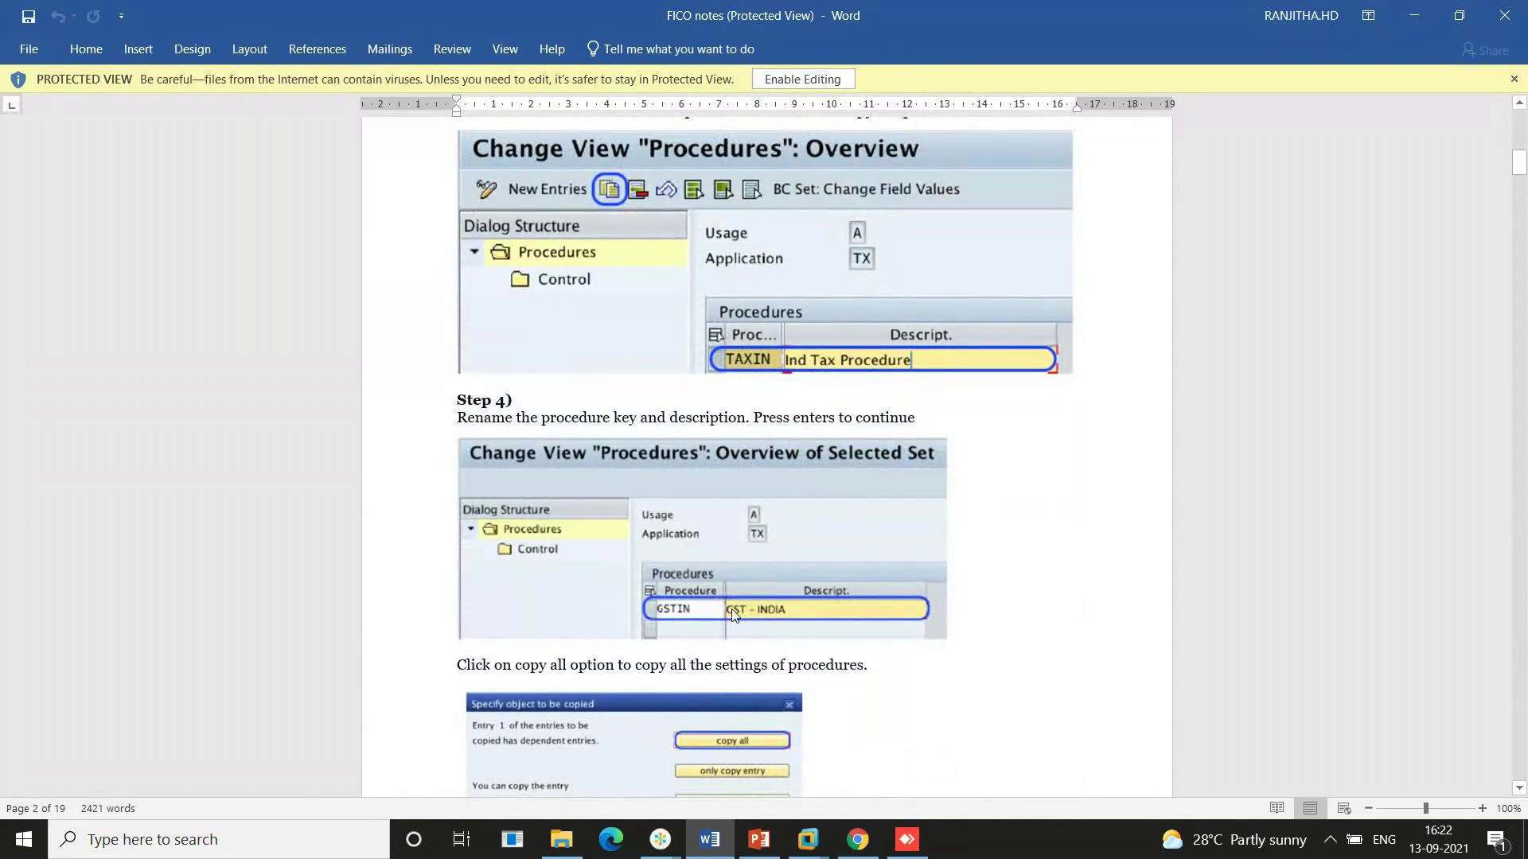
scroll(732, 609, up, 5)
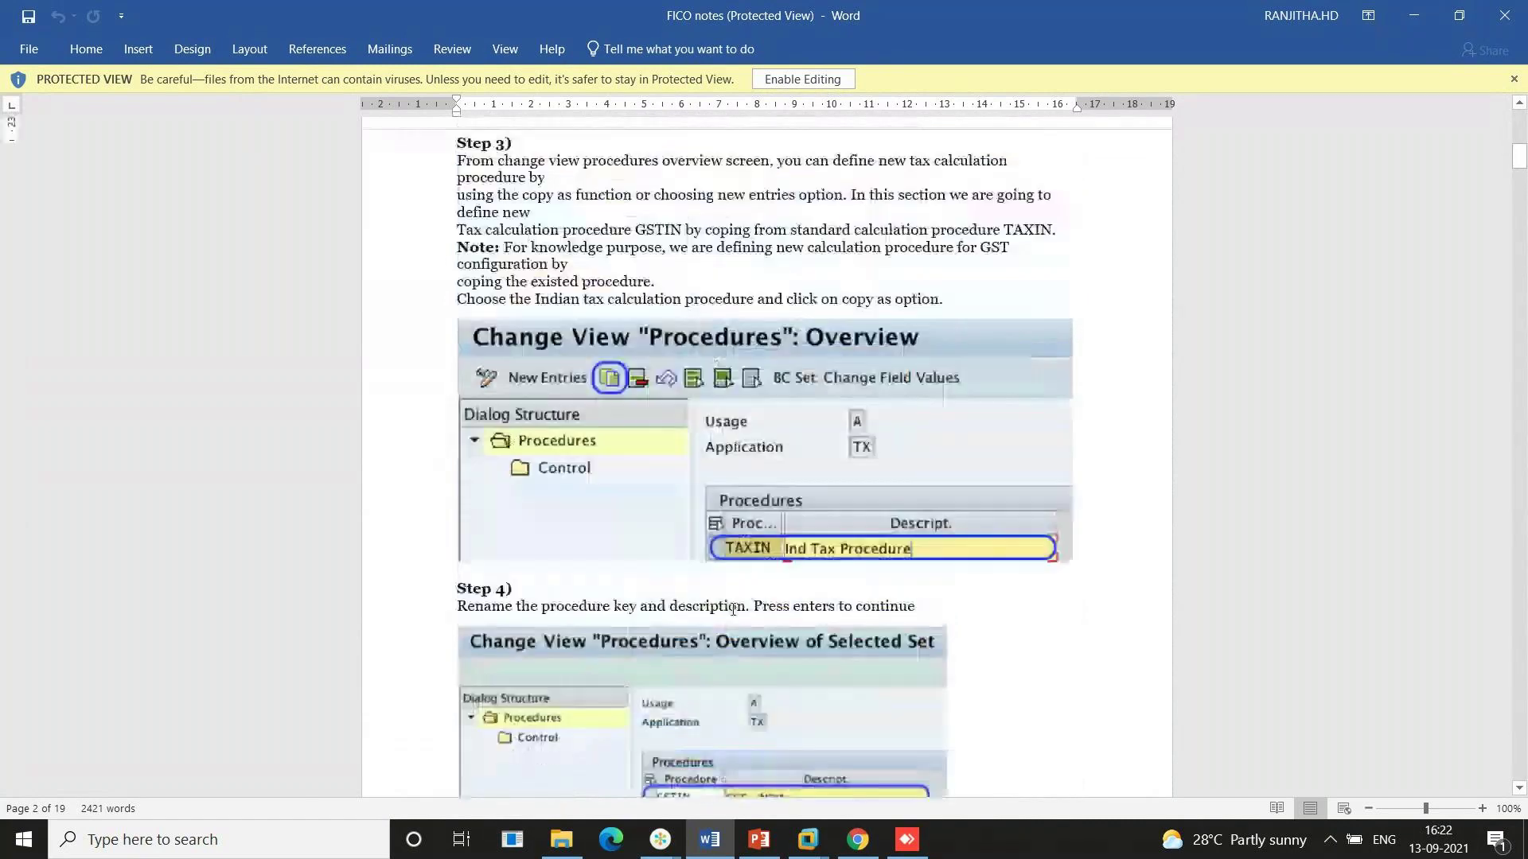
Switch from the Word notes to the SAP virtual machine and run OBYZ to open the tax procedures overview
scroll(732, 609, up, 8)
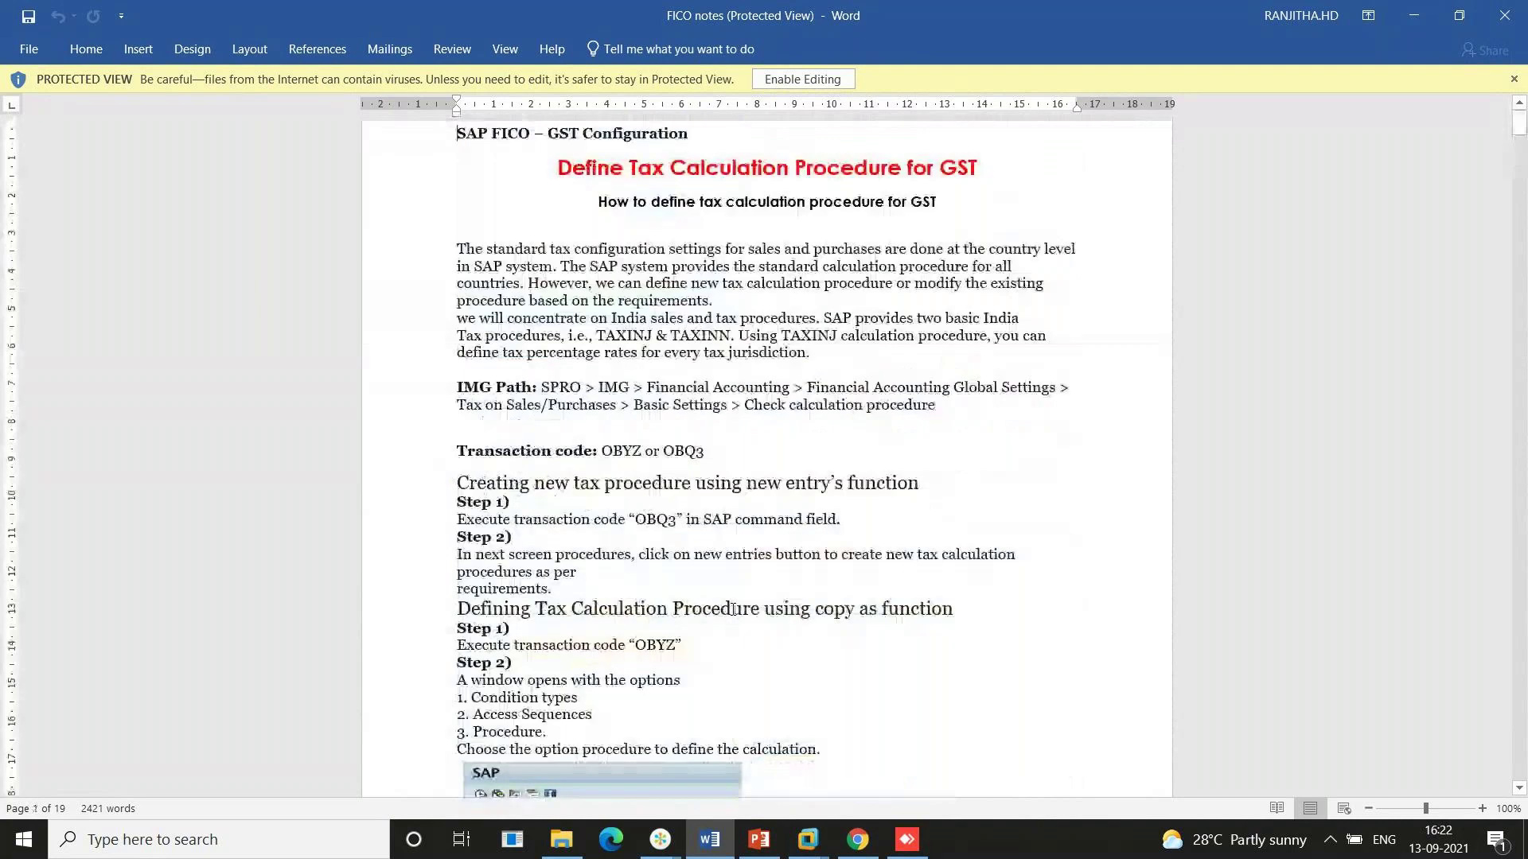
key(alt+Tab)
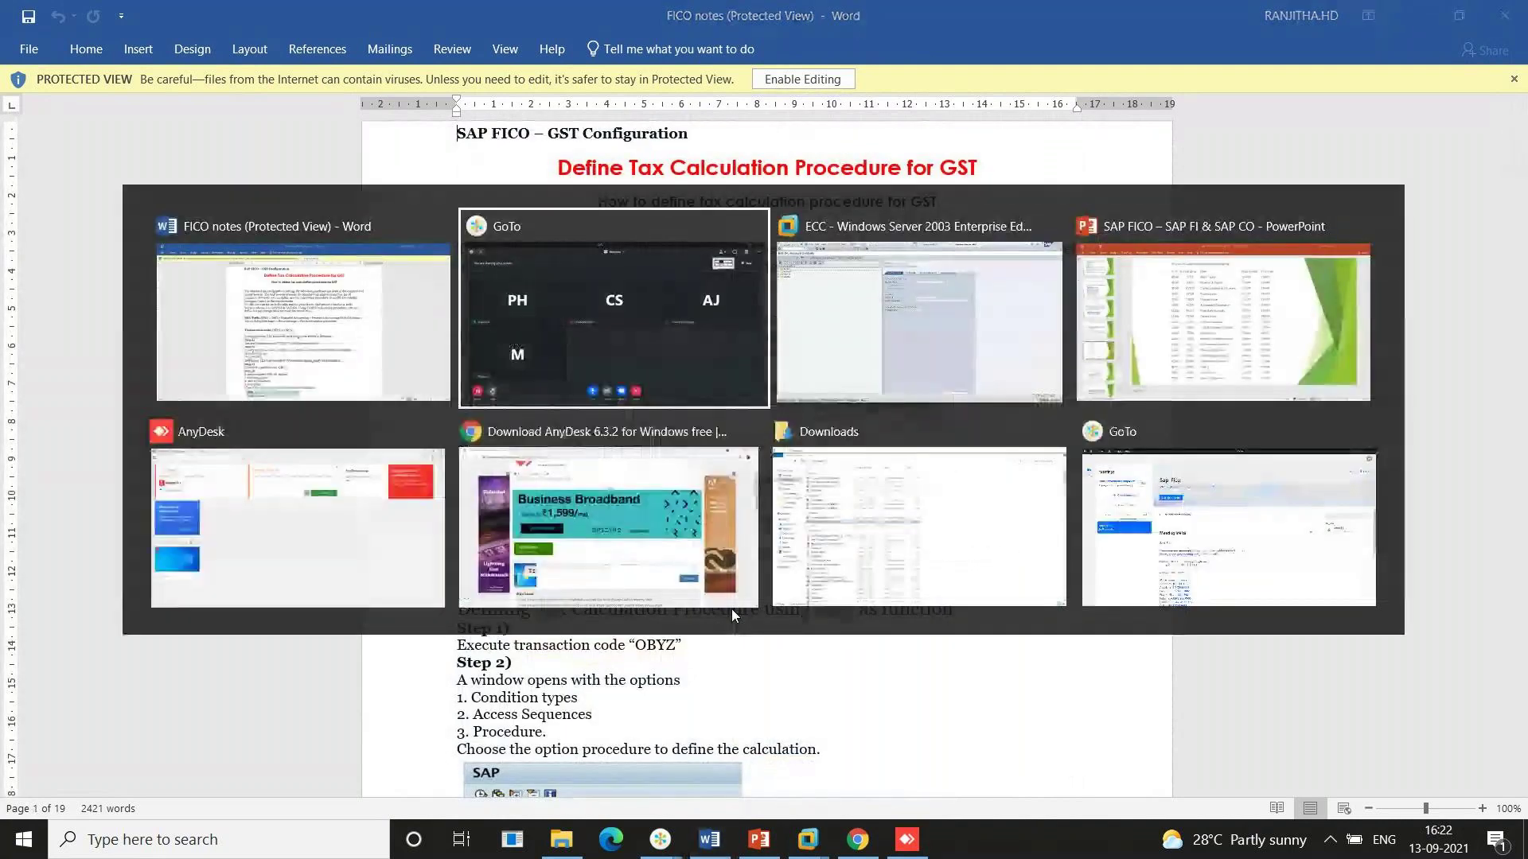
key(alt+Tab)
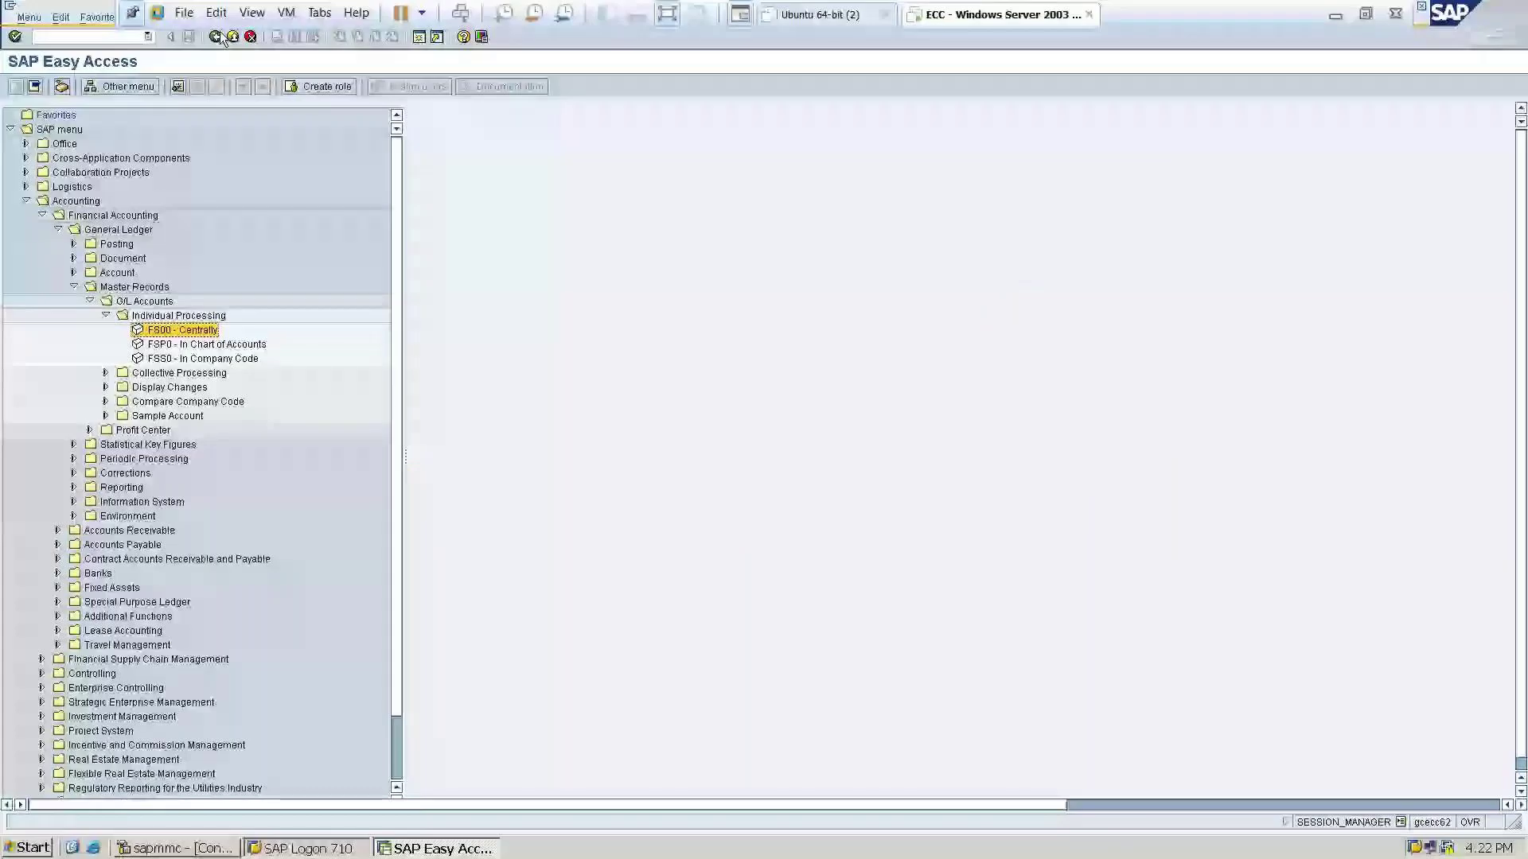
text(ob)
text(yz)
key(Return)
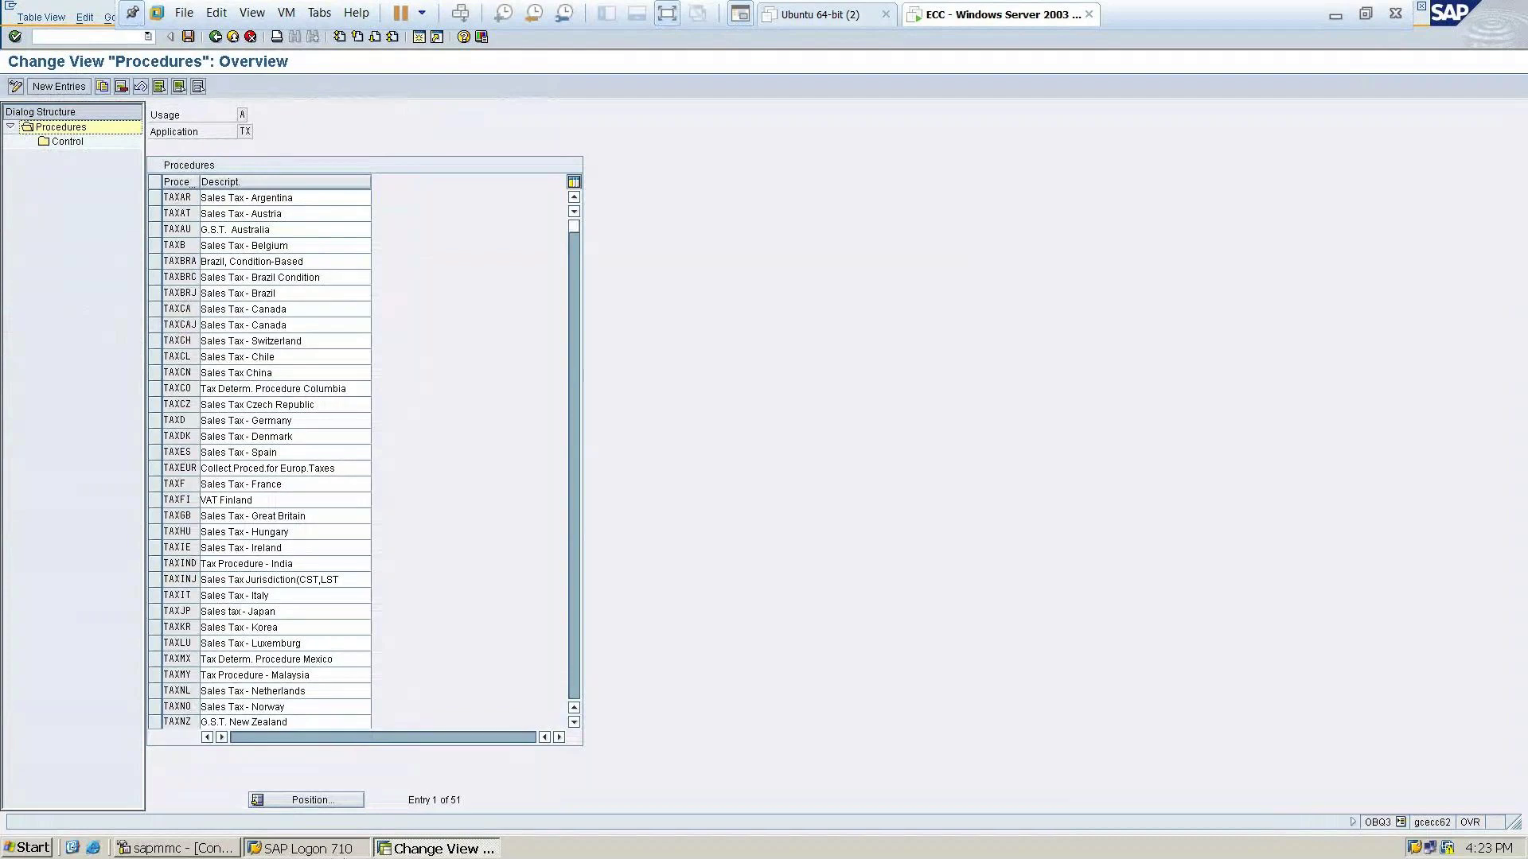
Position the procedures list at the Indian tax procedure TAXIND
click(297, 799)
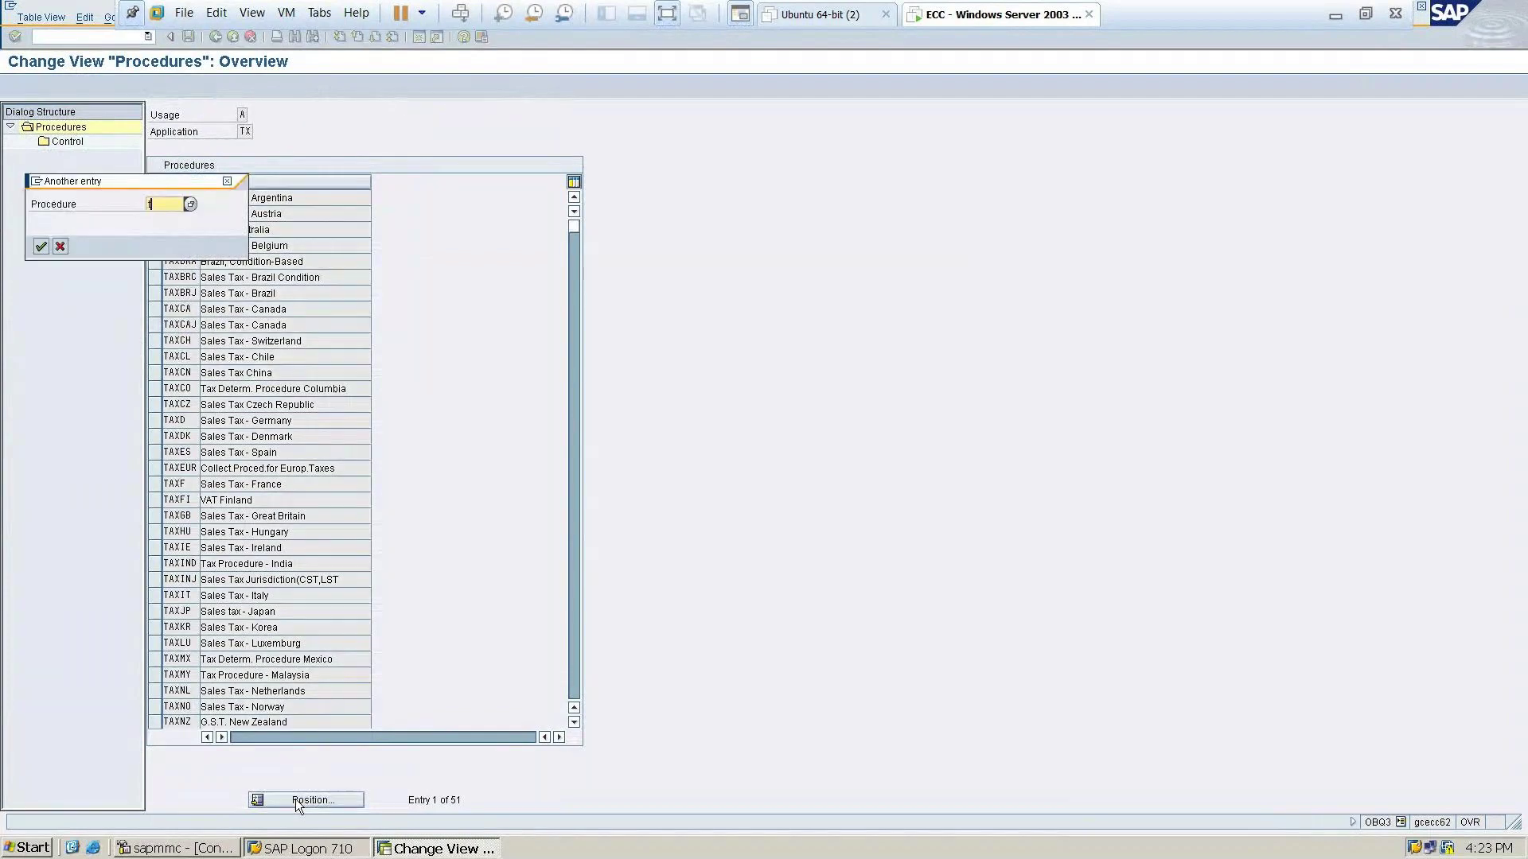
text(taxind)
key(Return)
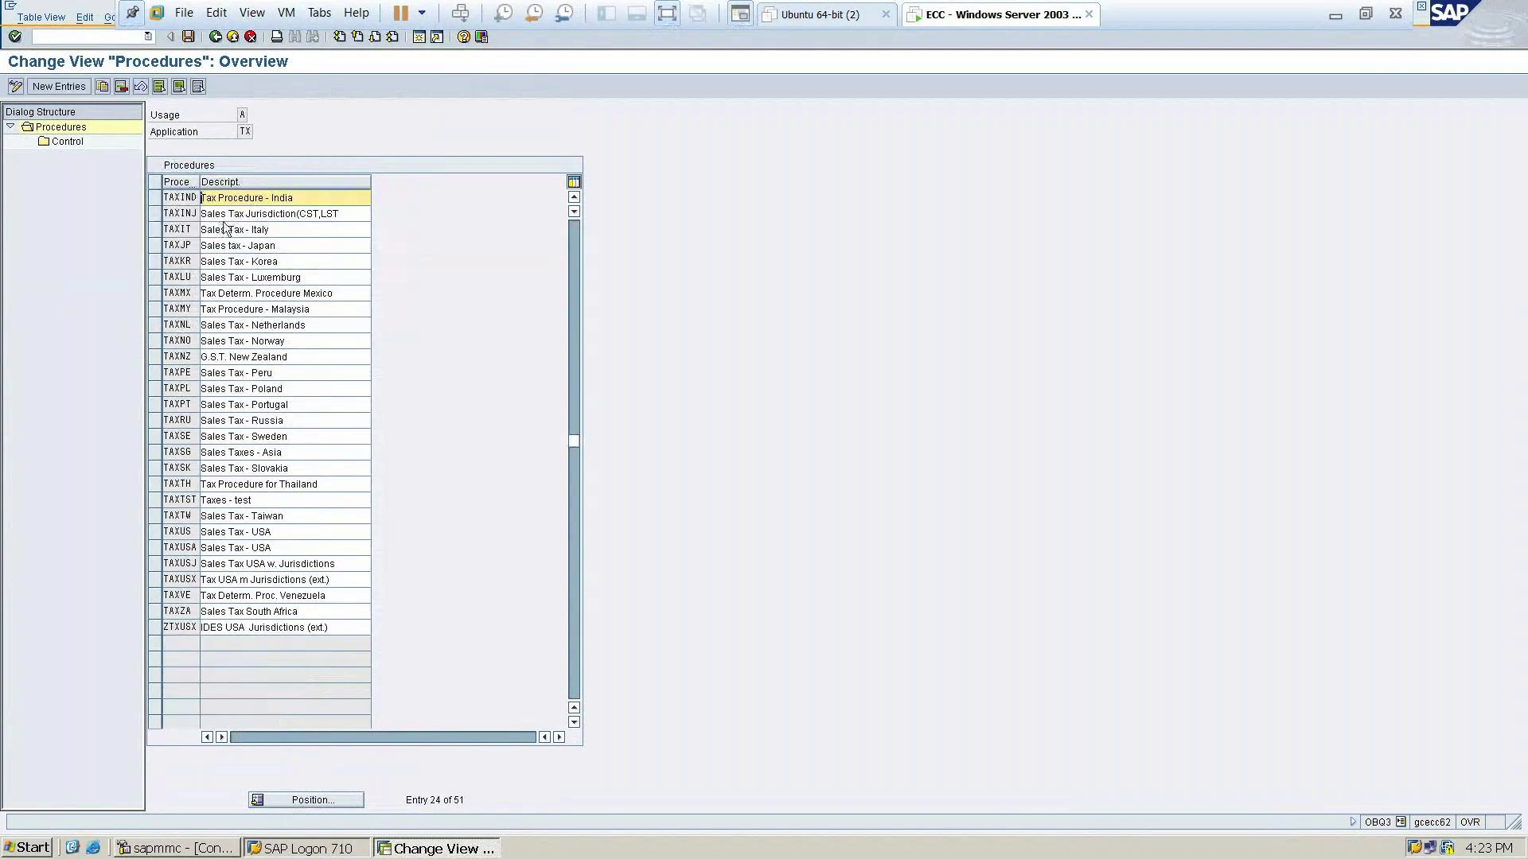
Try to copy the TAXIND tax procedure under the key GSTIND, and discard the unsaved copy
click(155, 204)
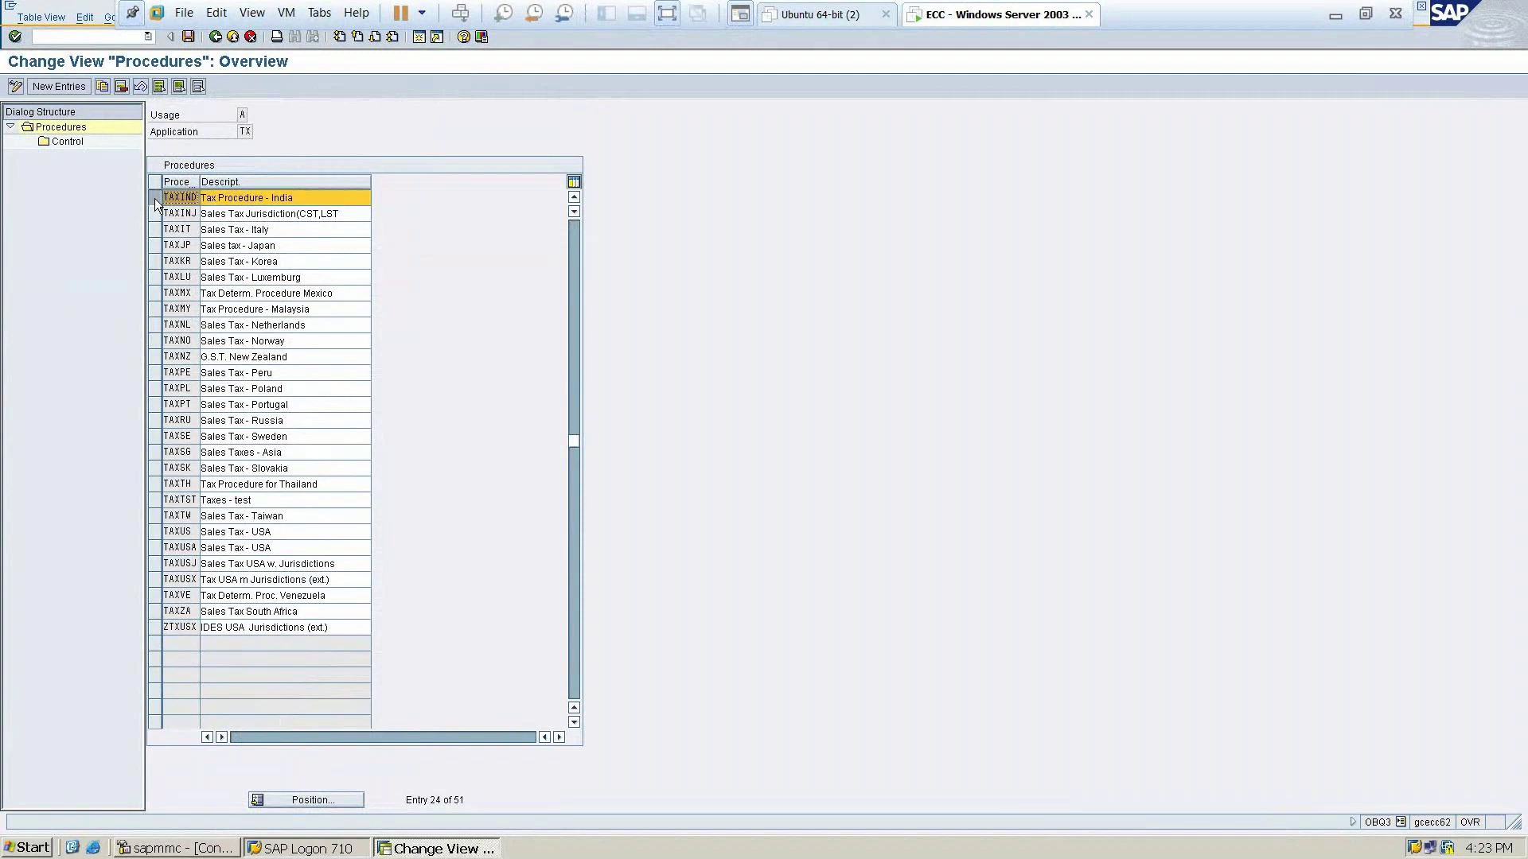
double_click(156, 205)
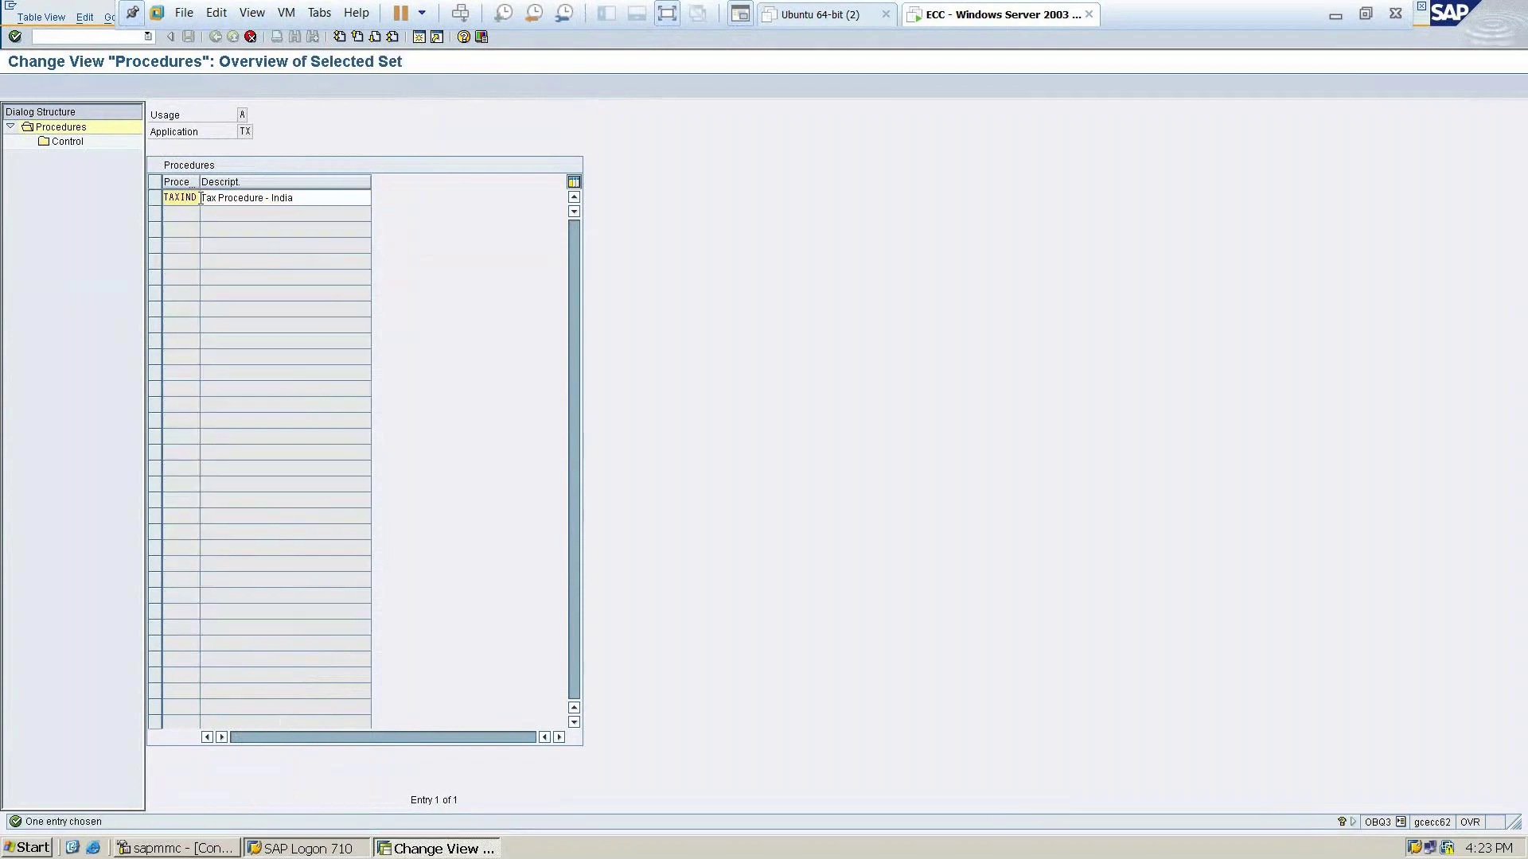
drag(199, 199, 168, 197)
text(GSTIND)
drag(261, 197, 166, 186)
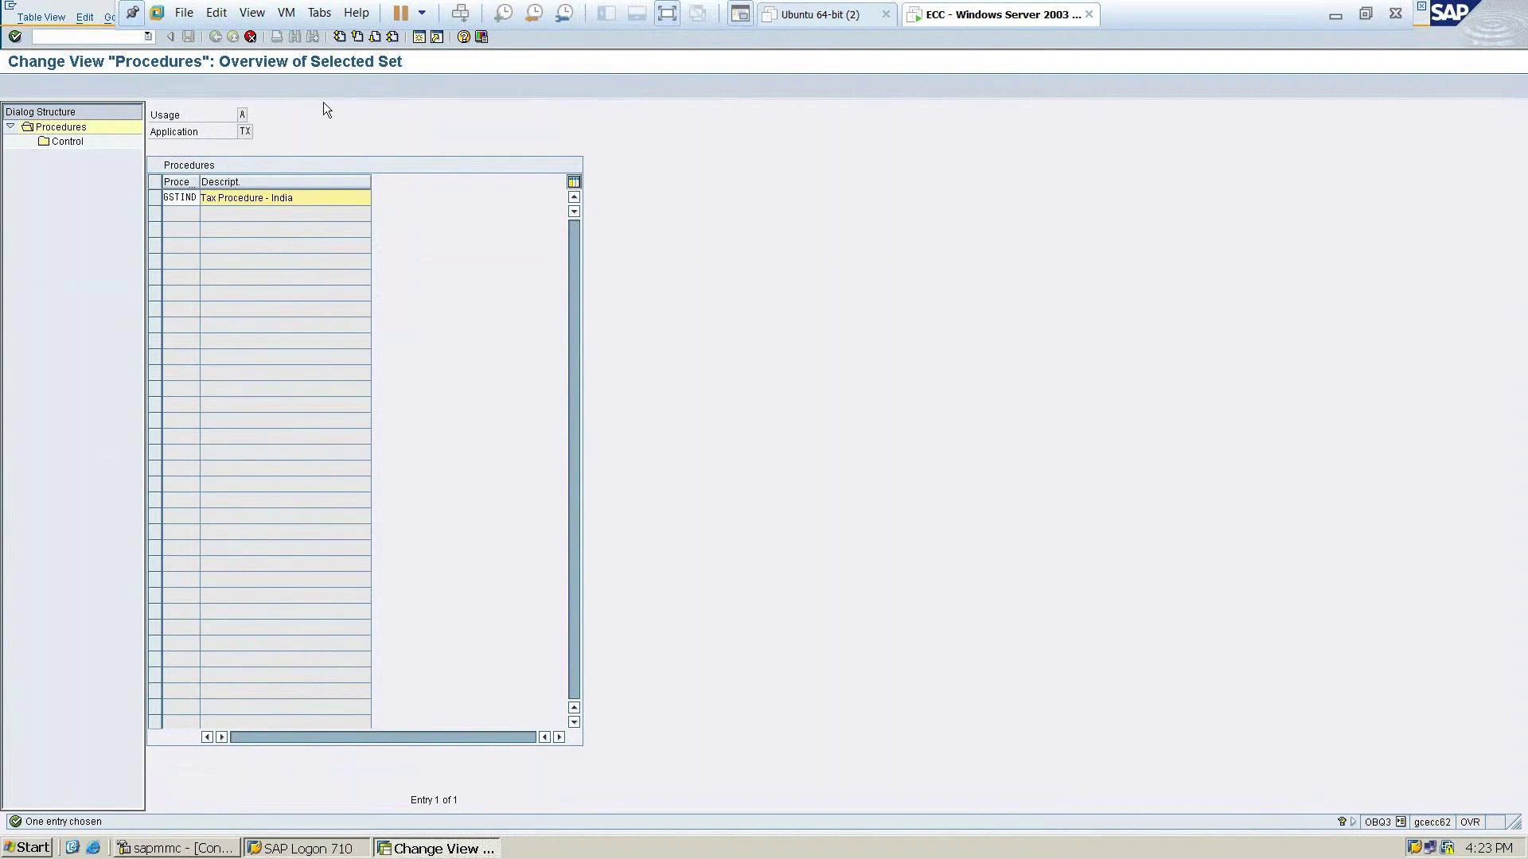
click(251, 38)
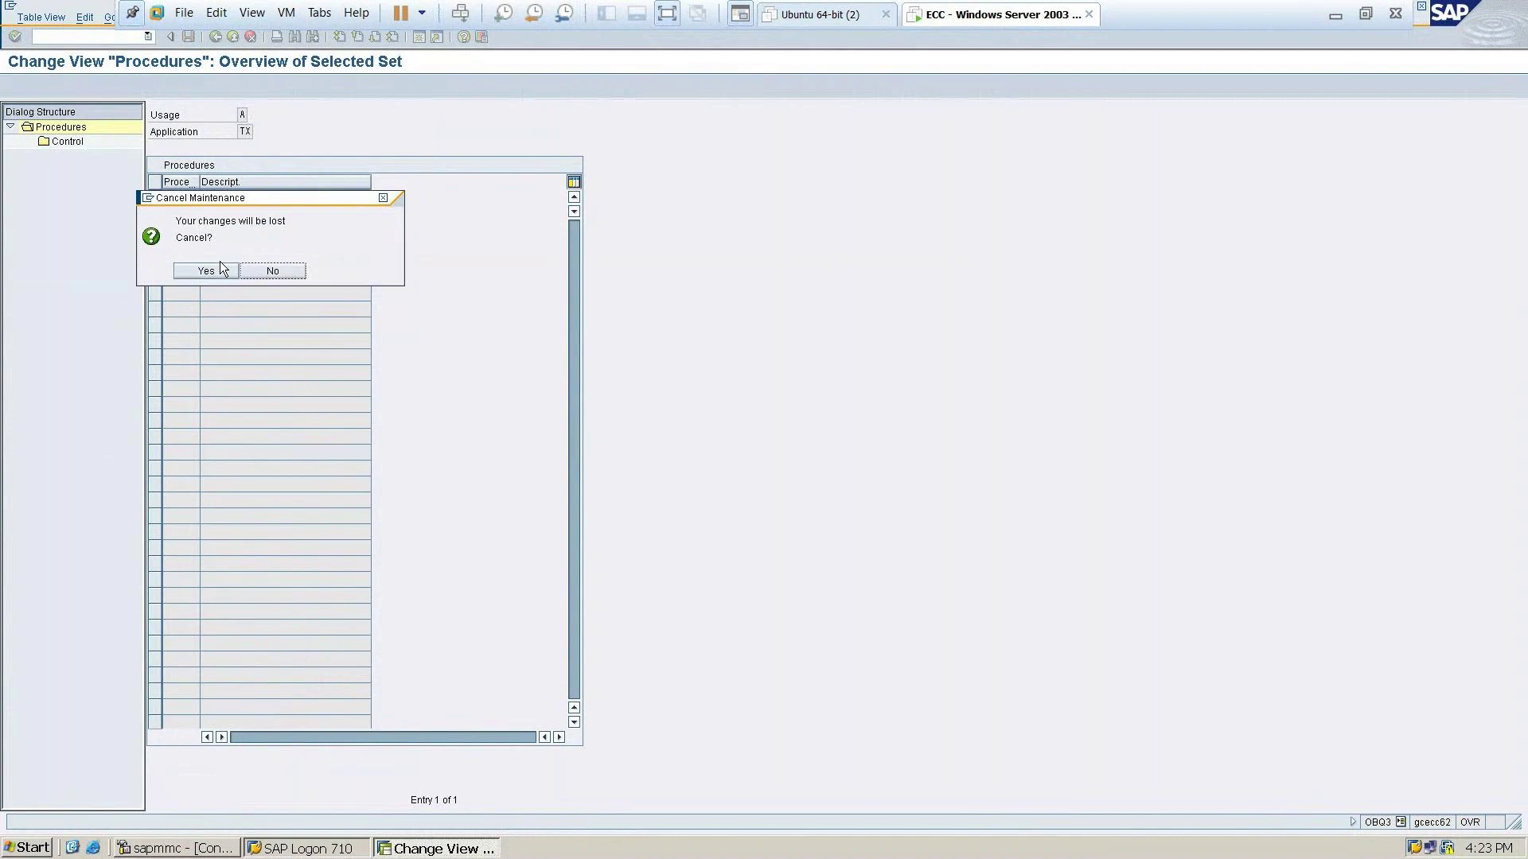
click(221, 266)
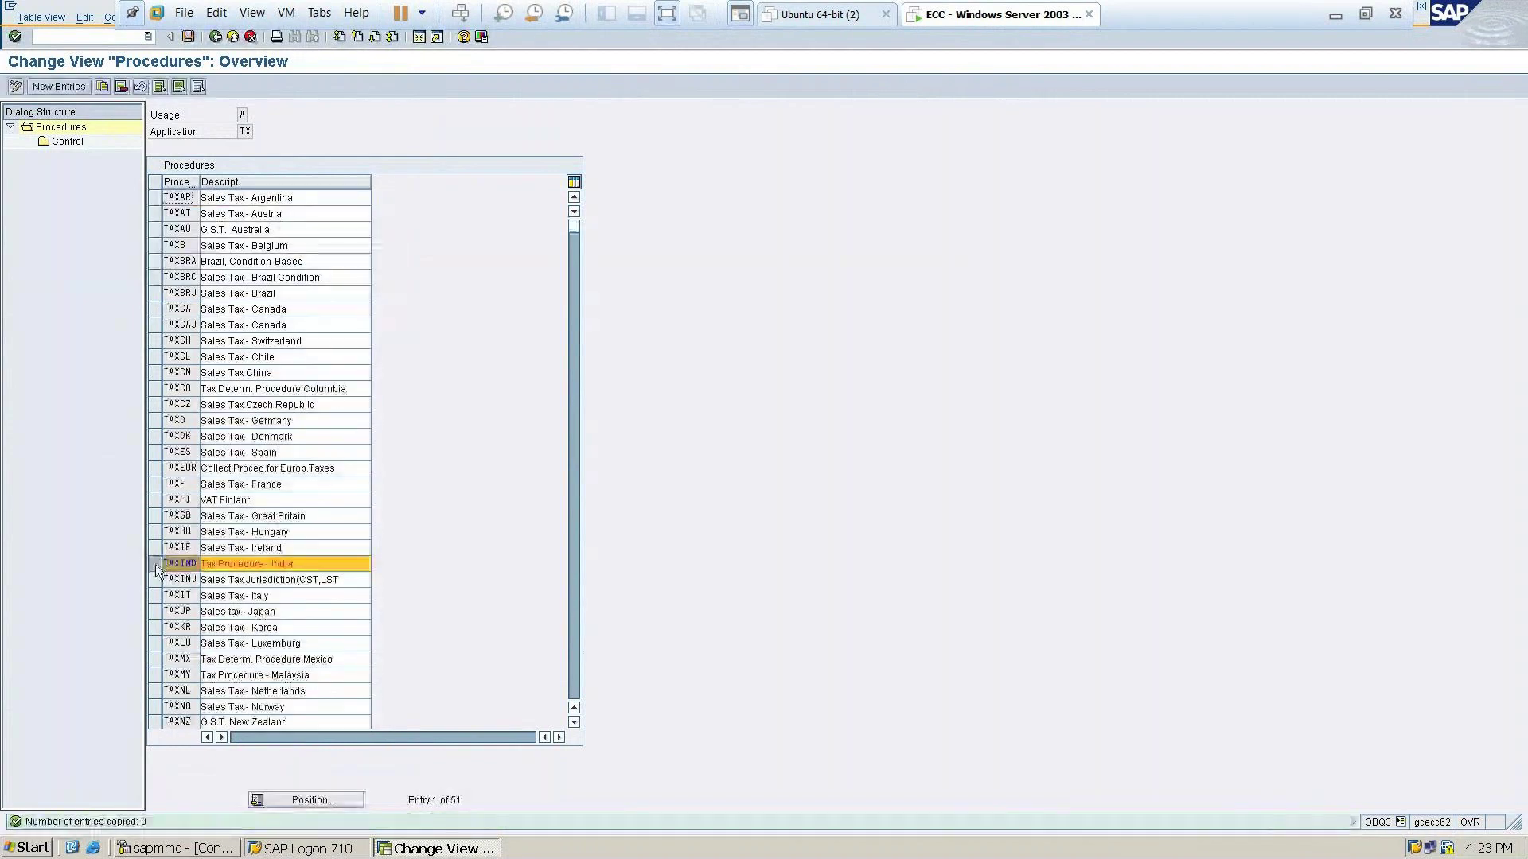
Look up the procedure GSTIN in the tax procedures list
click(296, 800)
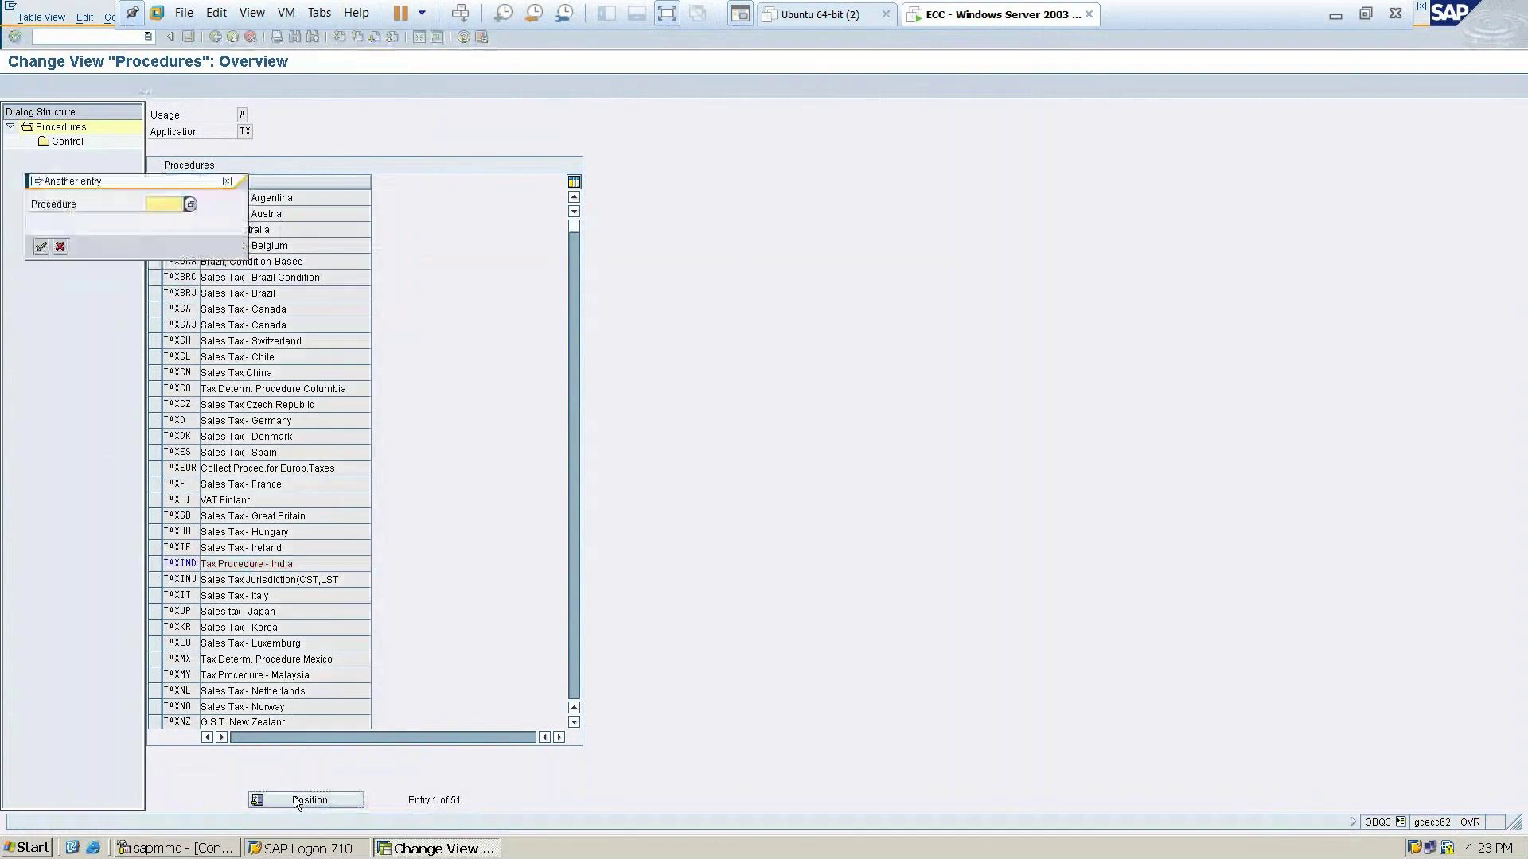
text(gstin)
key(Return)
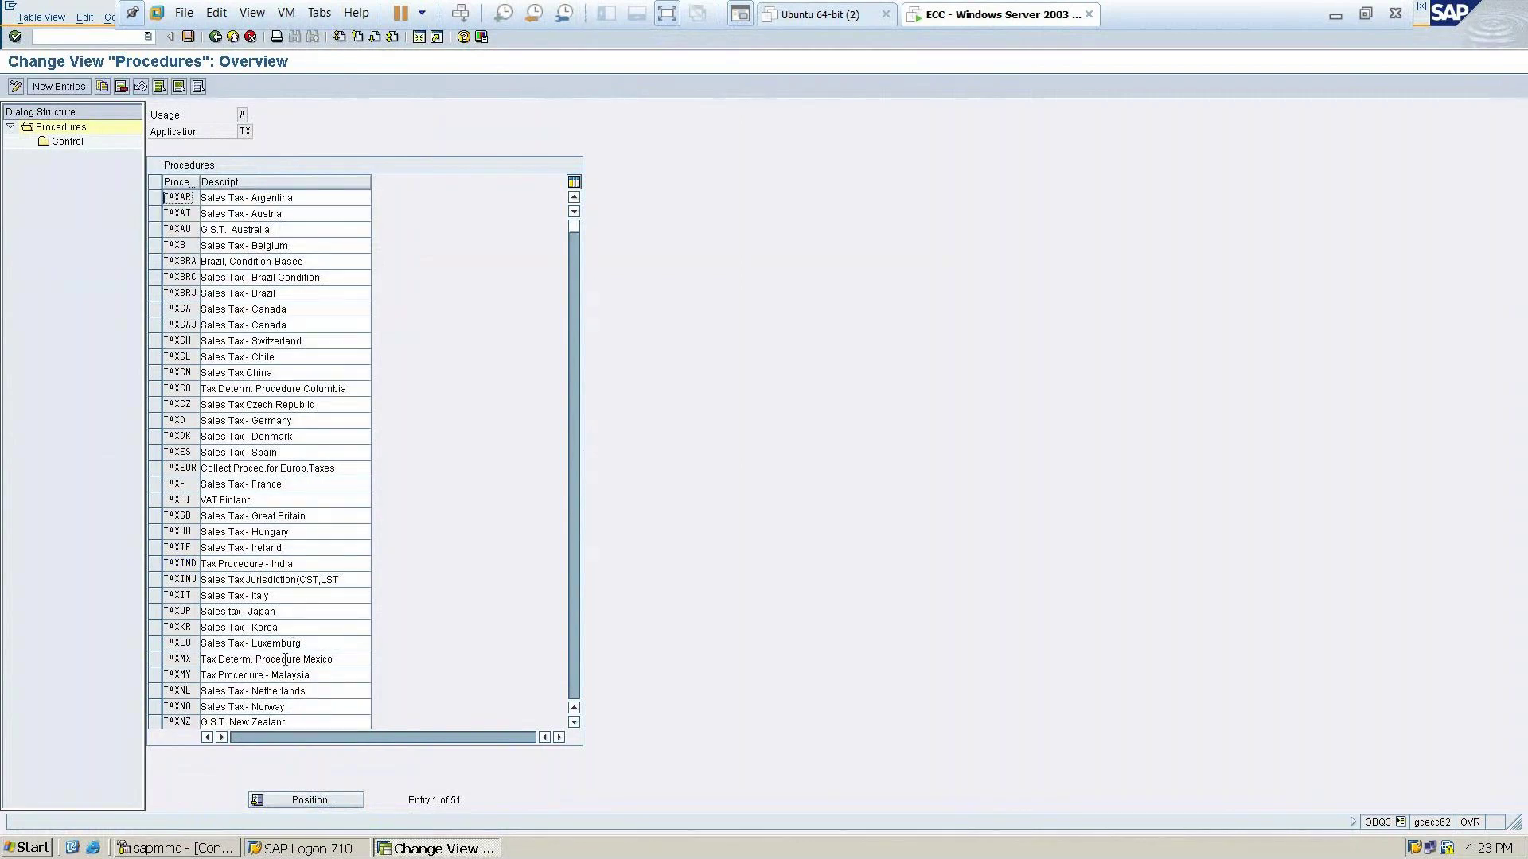
click(310, 801)
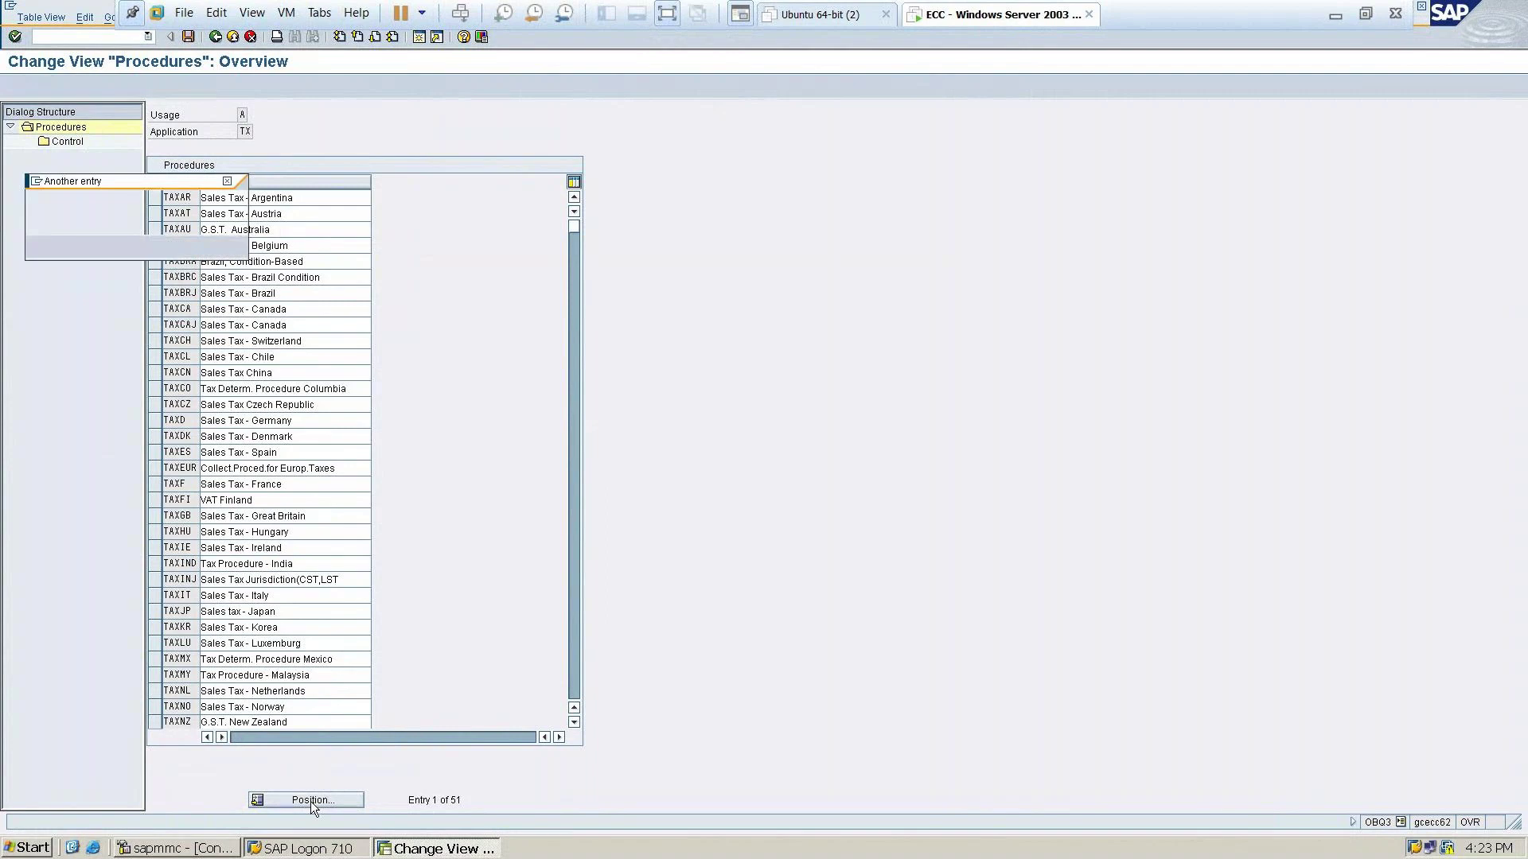
text(gst)
key(Return)
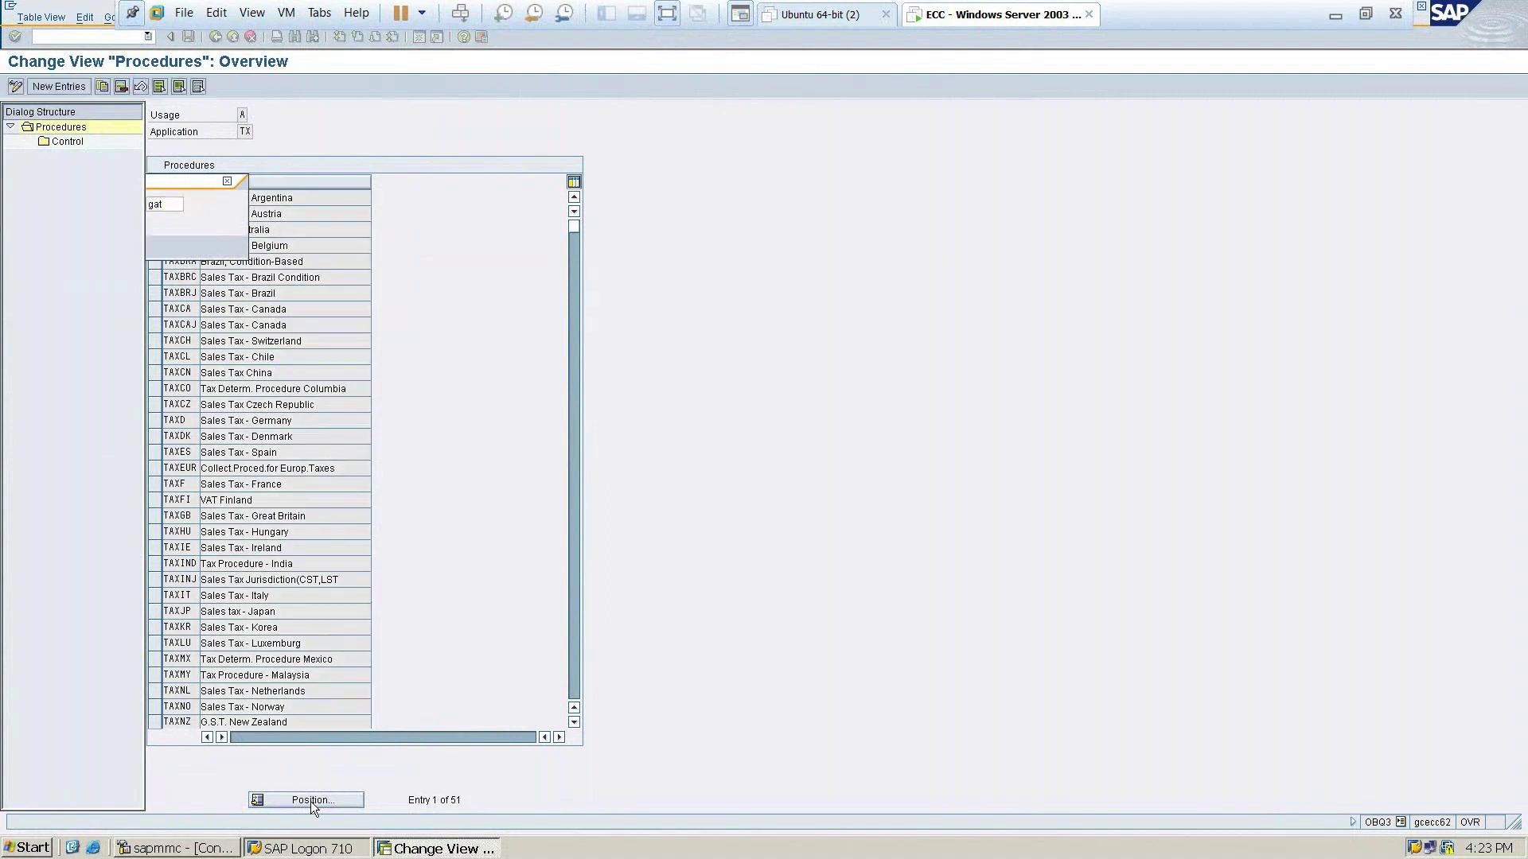
Position the procedures list at TAXIND and choose the India tax procedure as the entry to copy
click(317, 798)
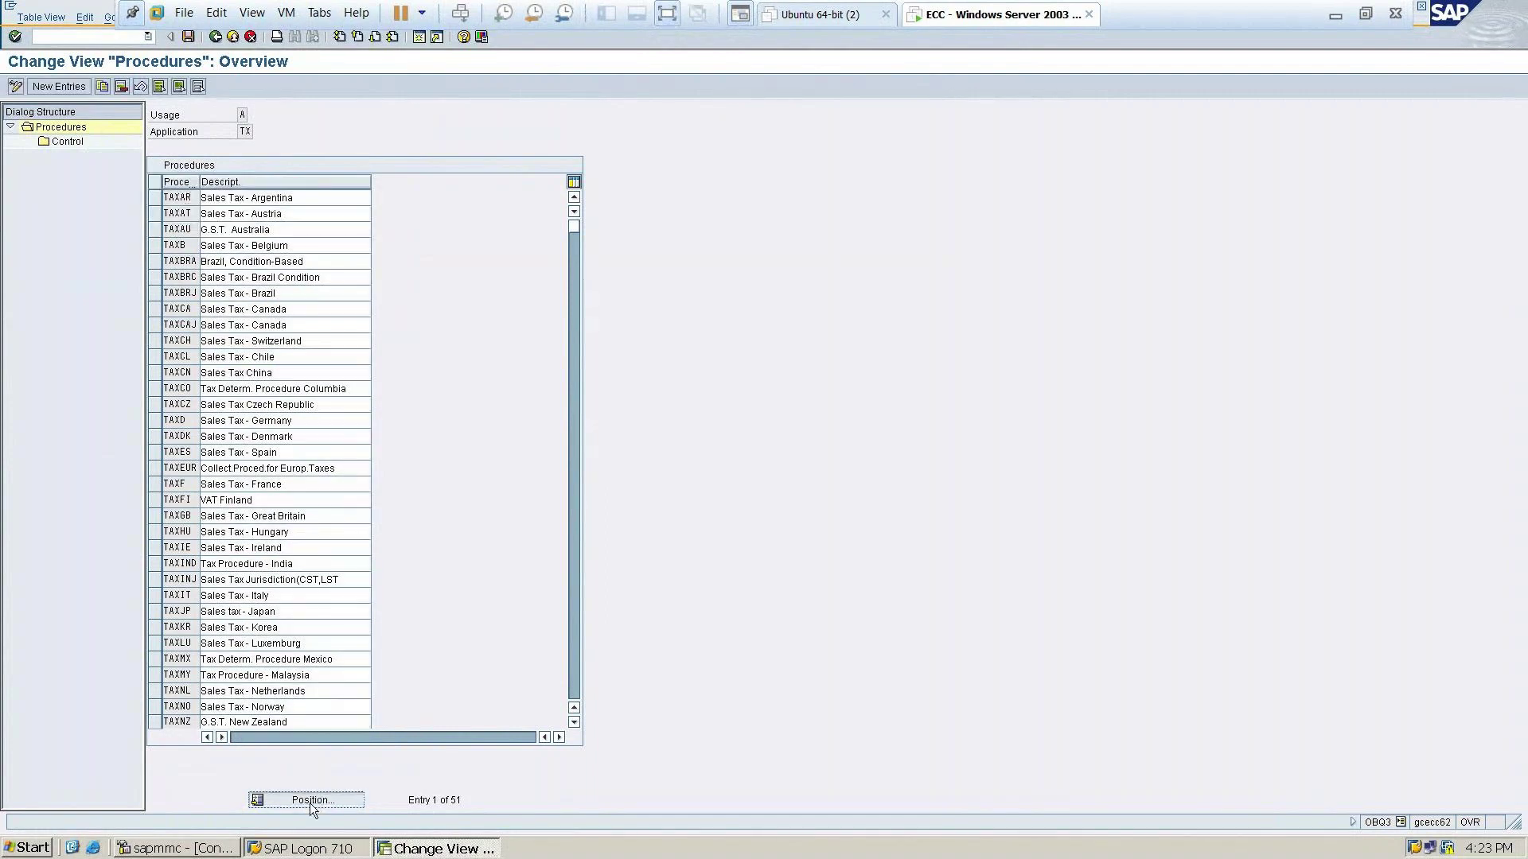
text(tax)
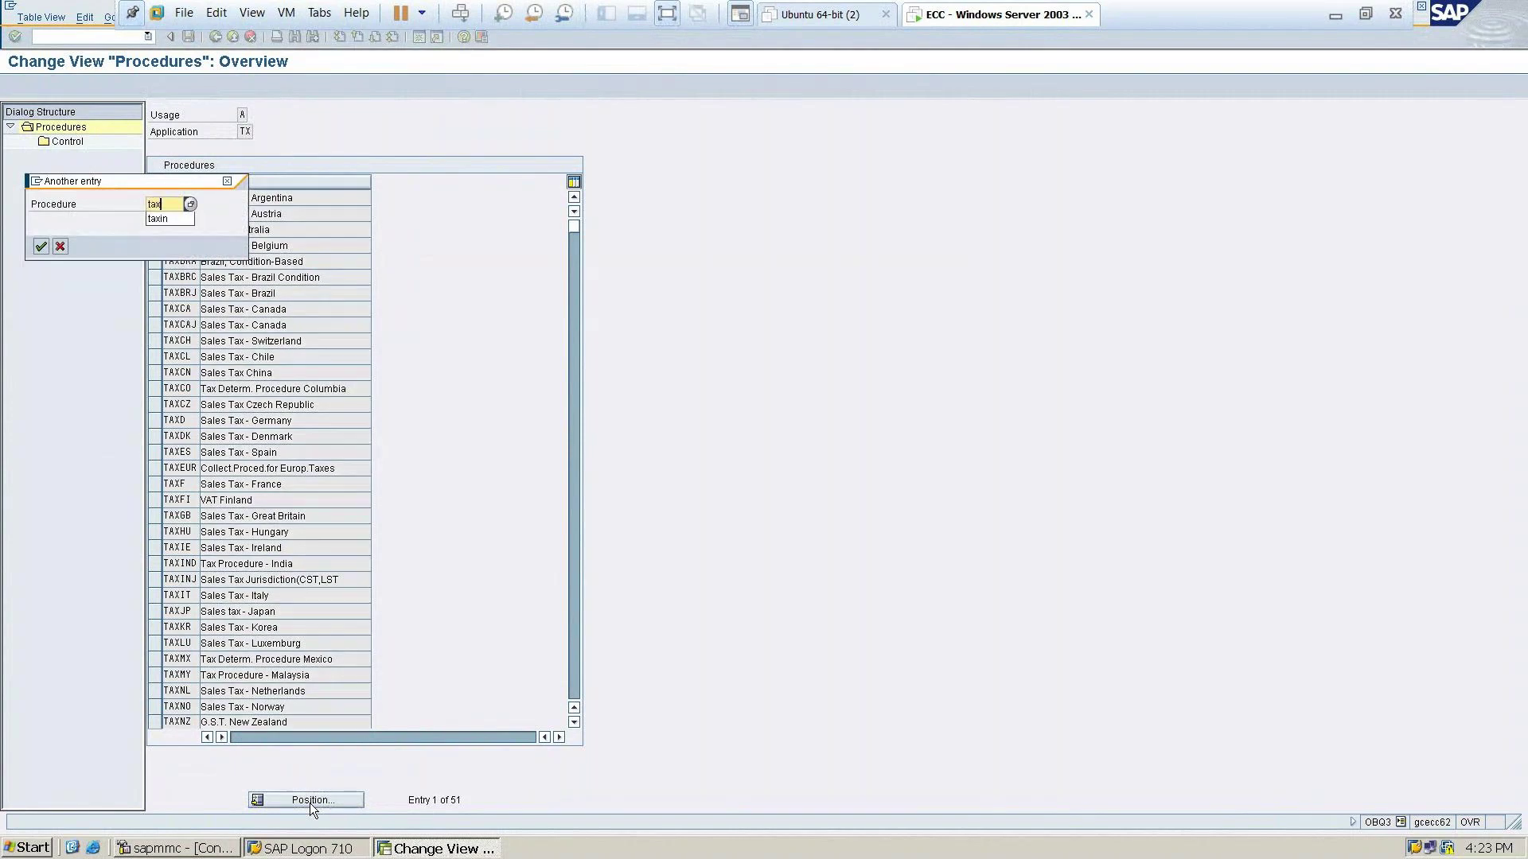
text(ind)
key(Return)
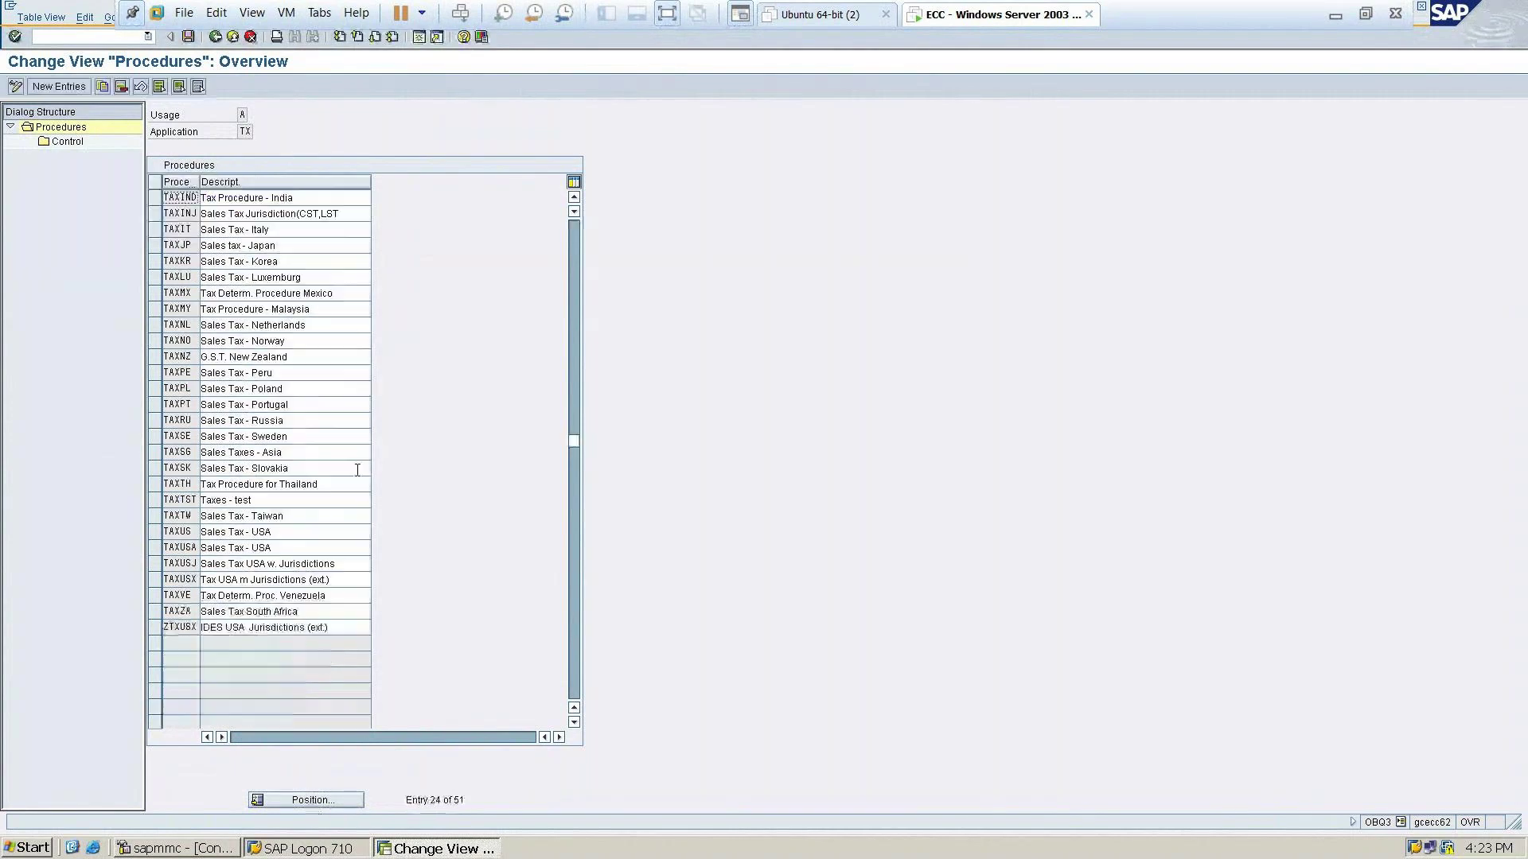
double_click(156, 205)
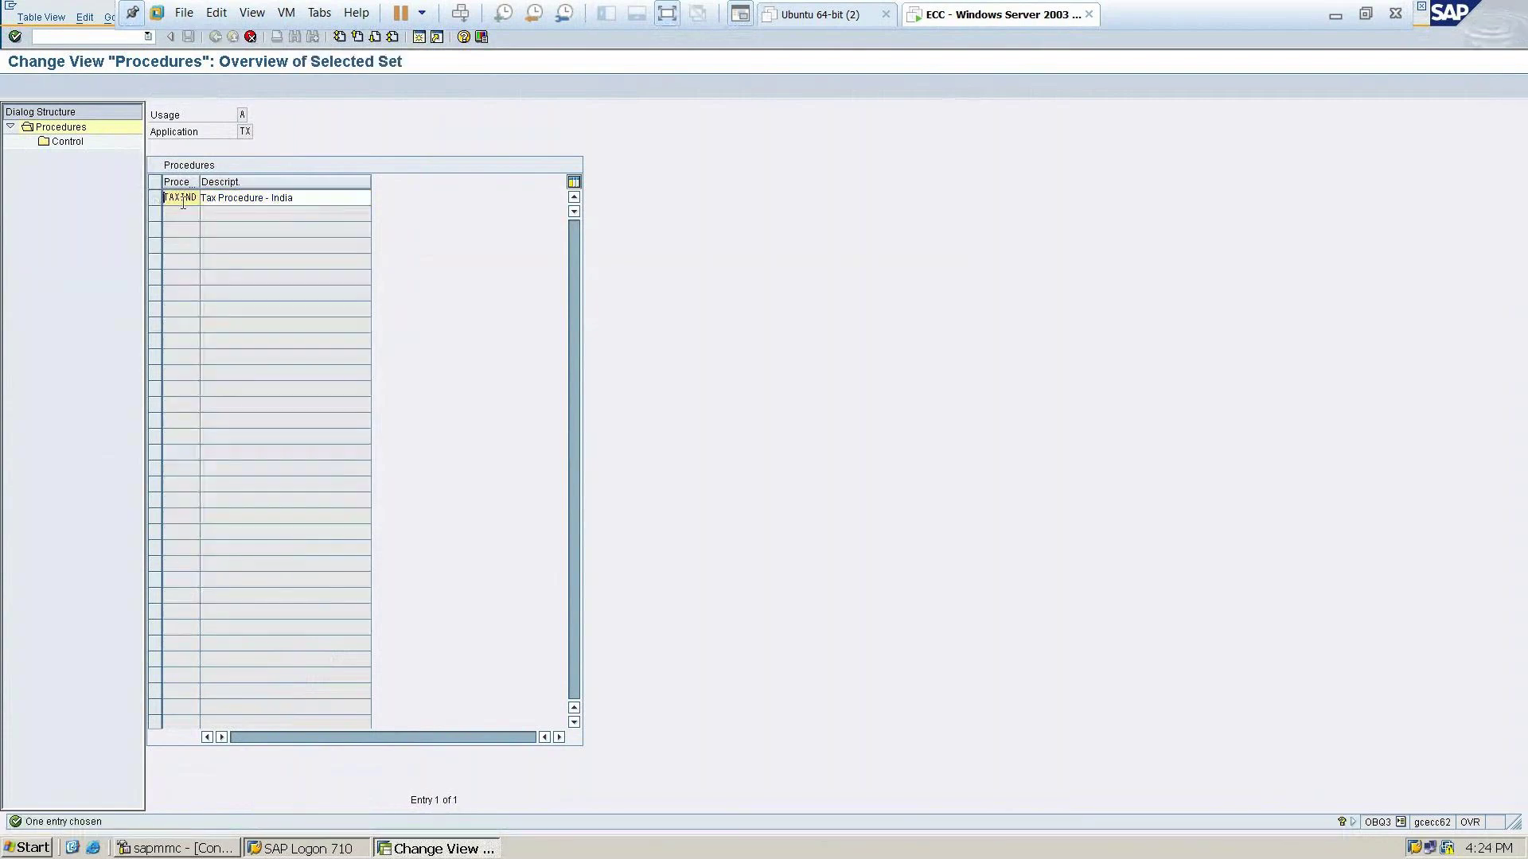
Change the key of the copied procedure to GSTIND
click(183, 196)
key(BackSpace)
key(BackSpace)
key(BackSpace)
key(BackSpace)
text(GSTIND)
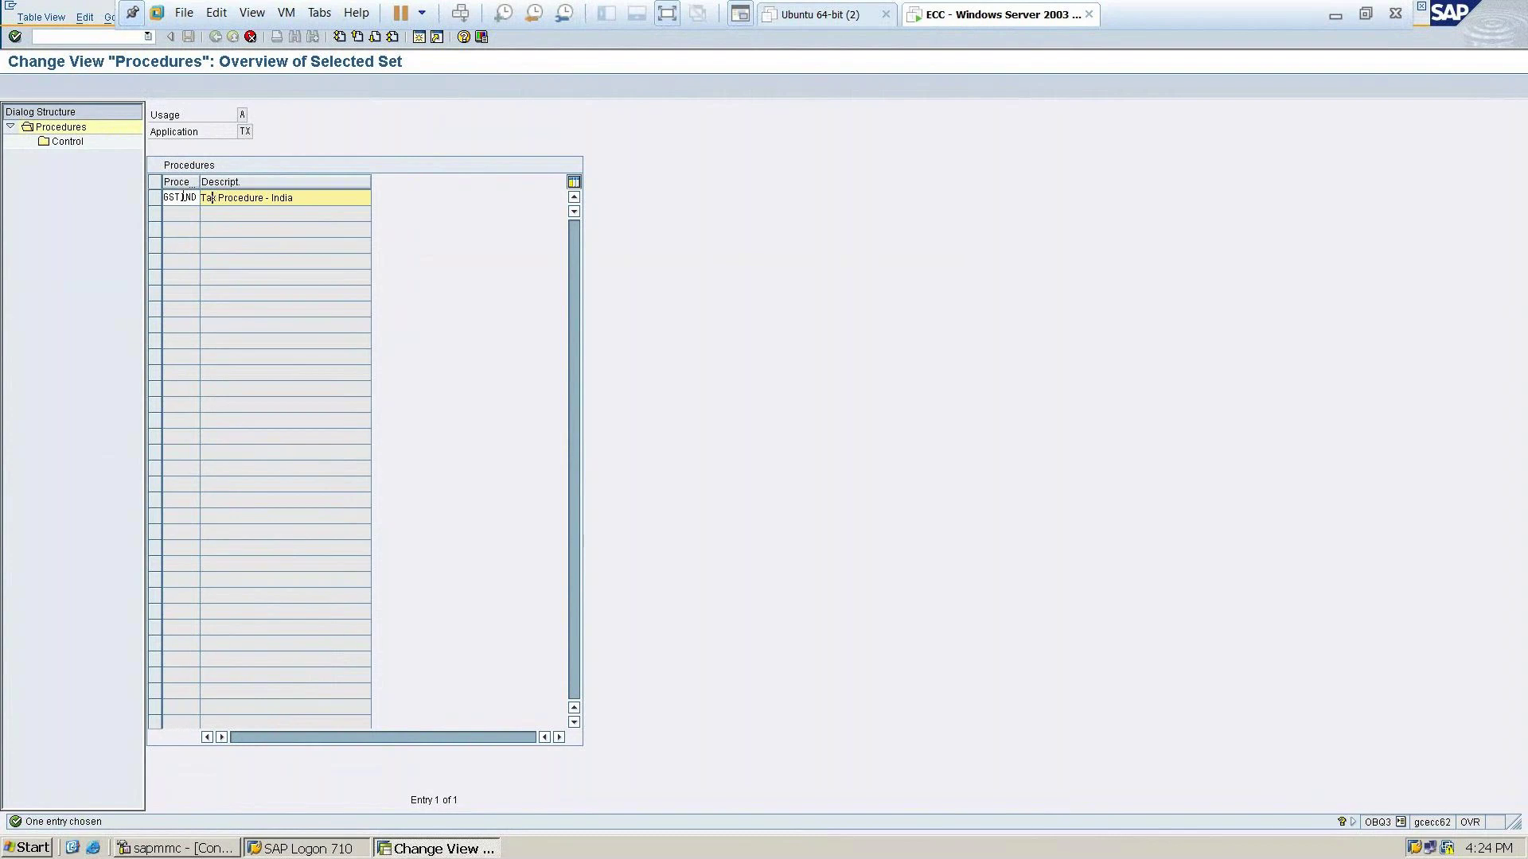
Set the new procedure's description to "GST- India" and copy it with all dependent entries
key(Delete)
key(Delete)
key(Delete)
key(Delete)
key(Delete)
key(Delete)
key(Delete)
key(Delete)
key(Delete)
key(Delete)
key(Delete)
key(Delete)
key(Delete)
key(Delete)
text(GST- India)
key(Return)
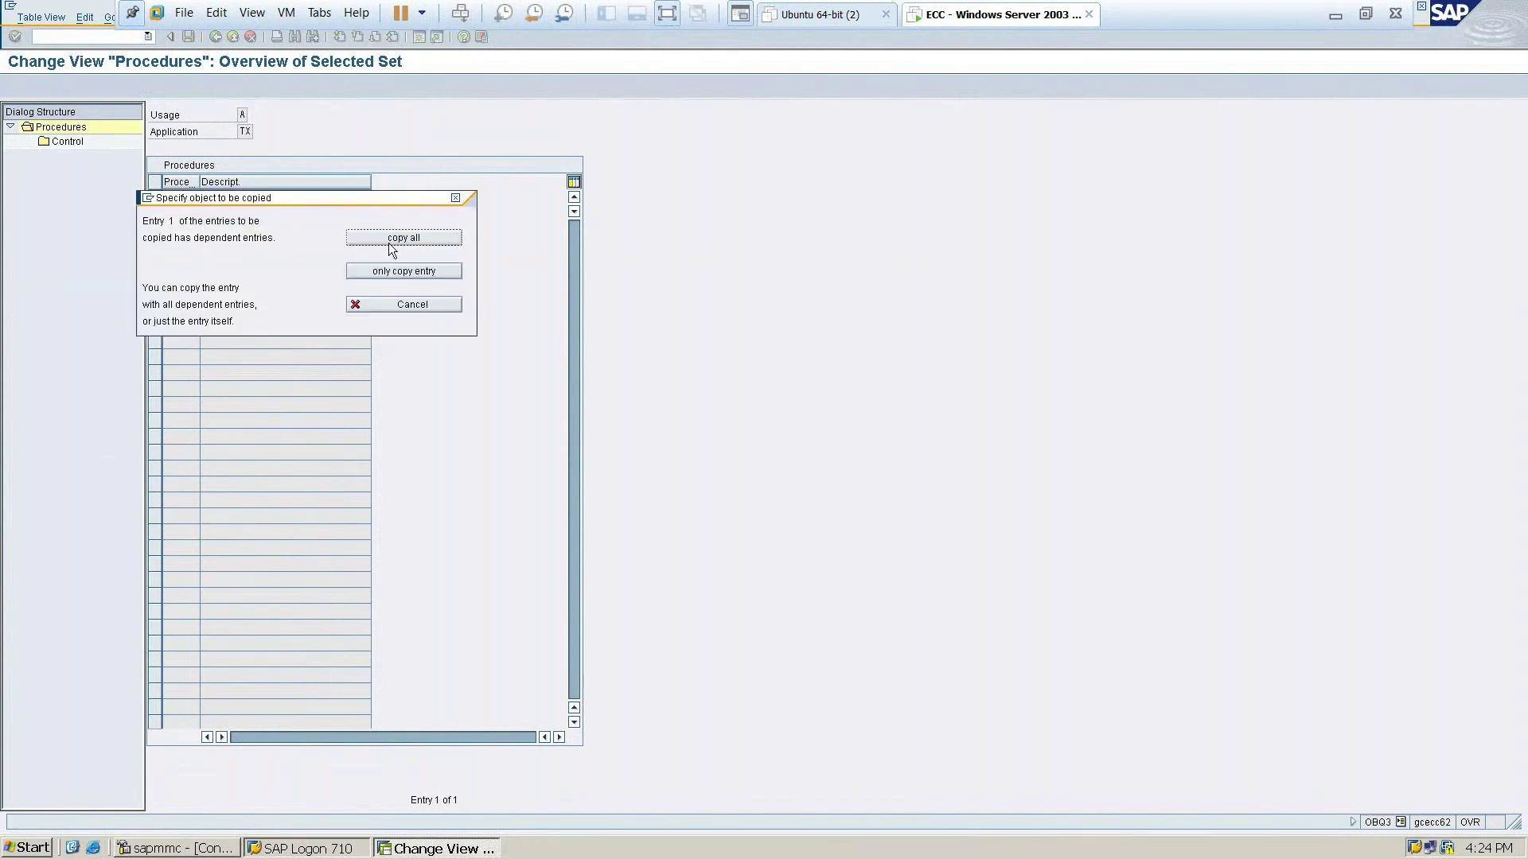
click(402, 238)
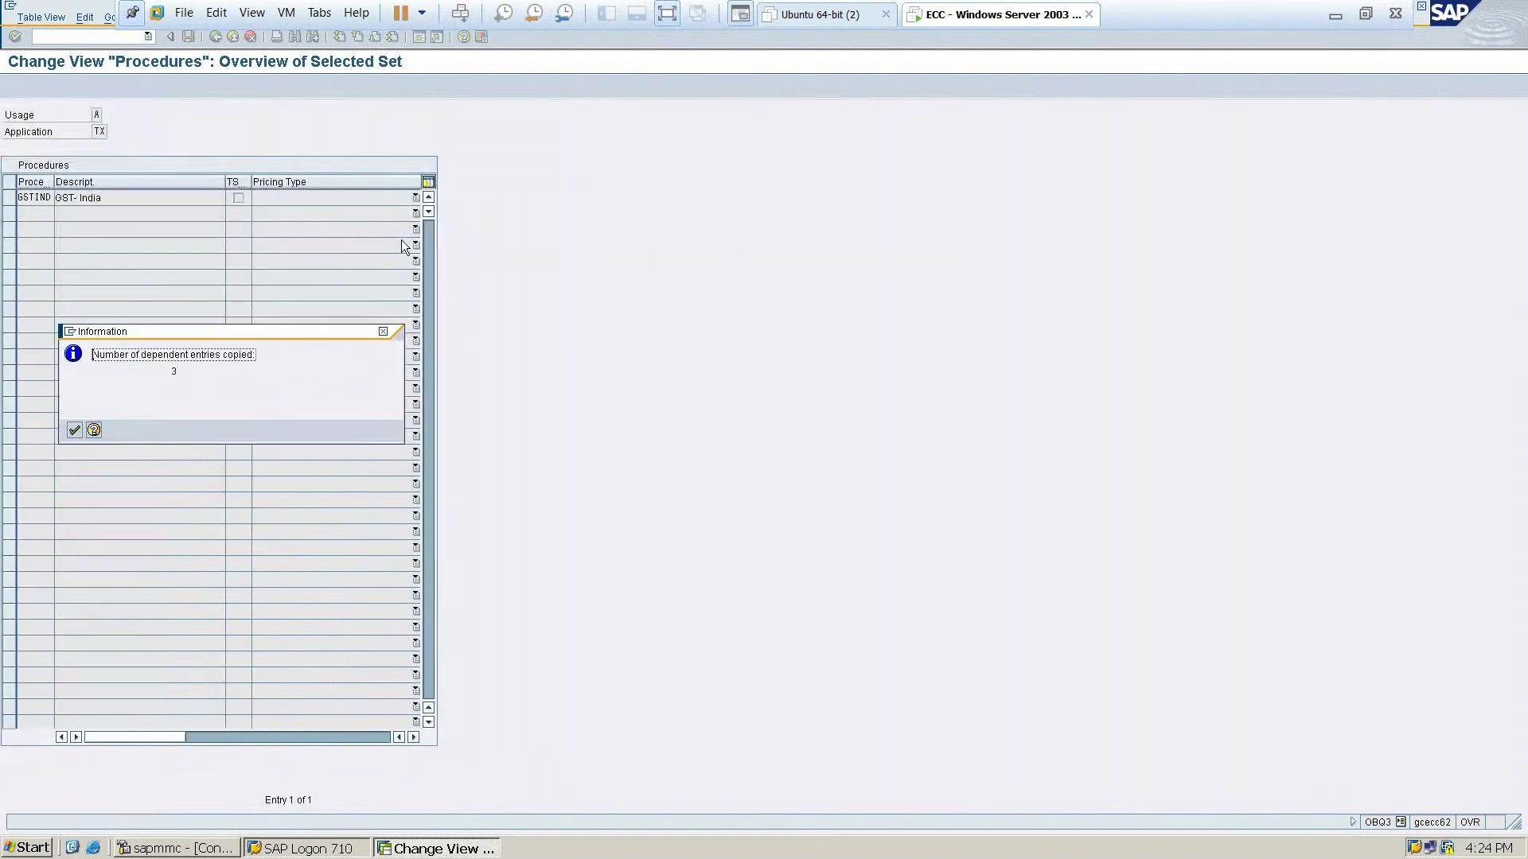
click(74, 431)
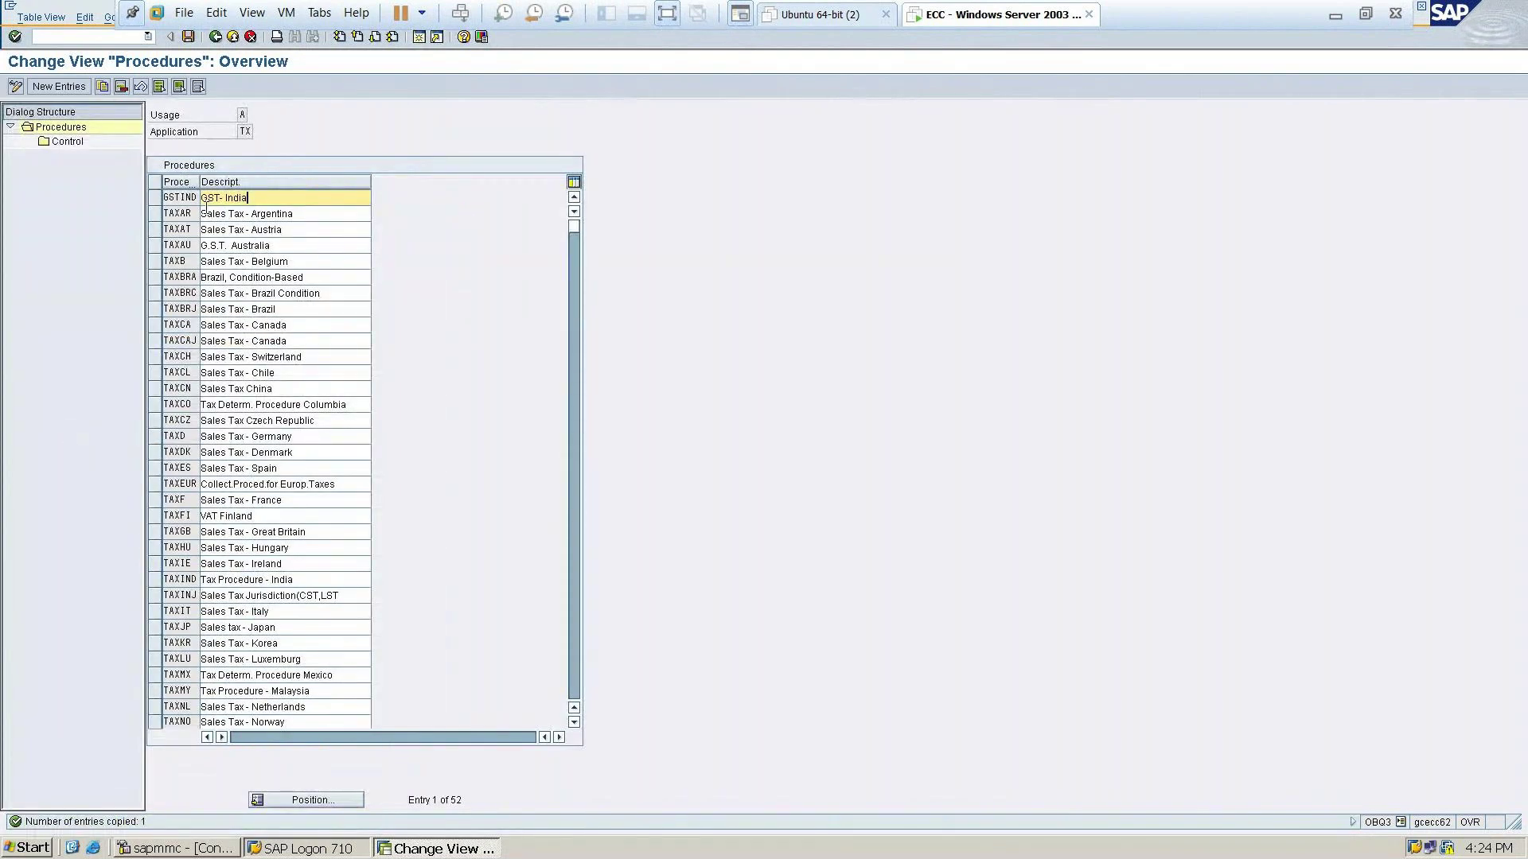
Switch to the FICO notes in Word, review the instructions for copying the tax calculation procedure, and return to SAP
click(1338, 10)
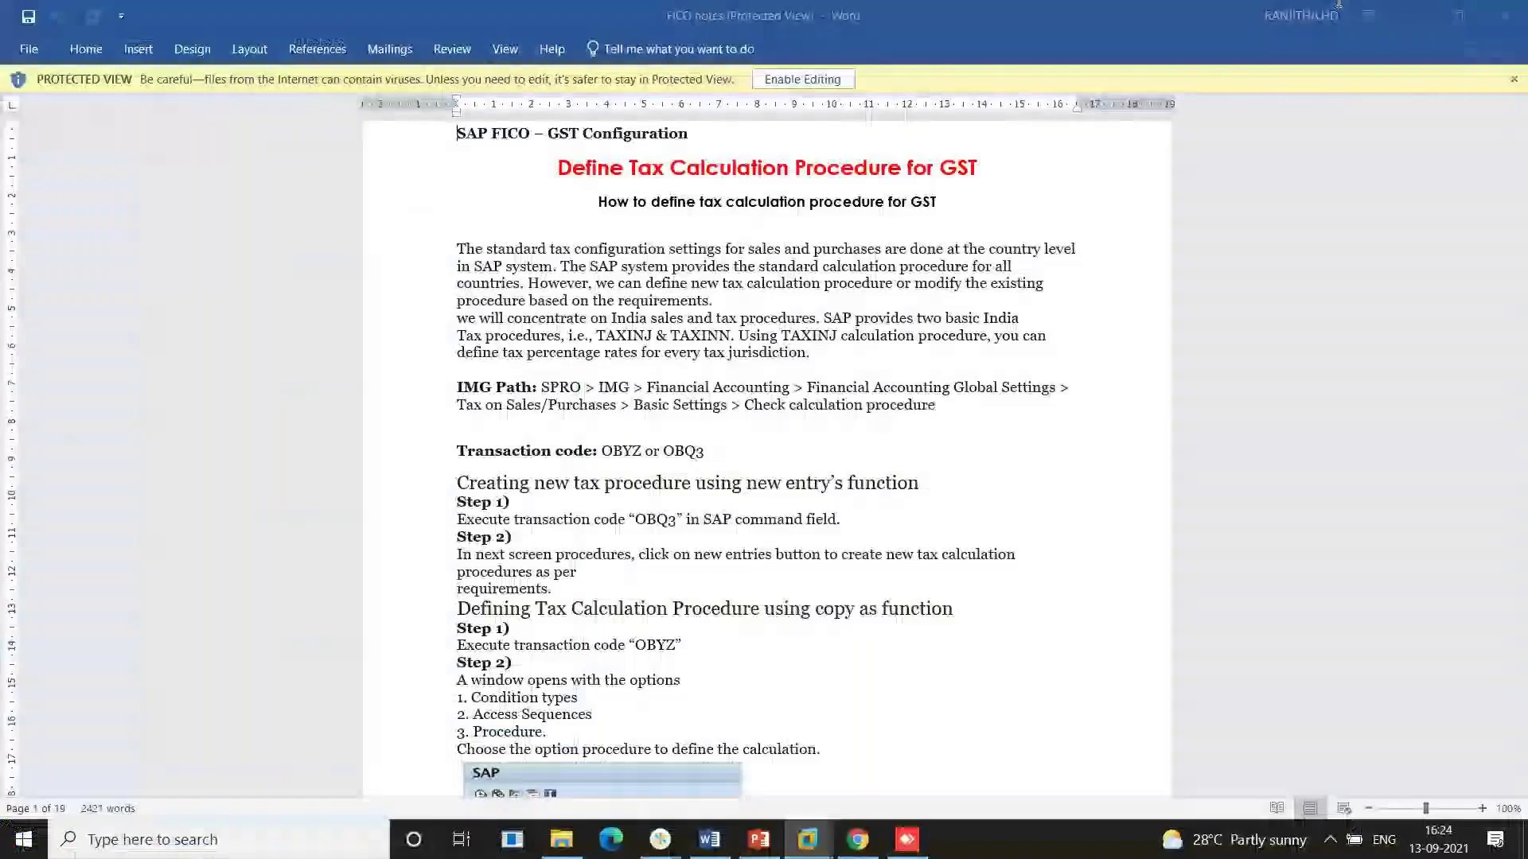
scroll(826, 317, down, 20)
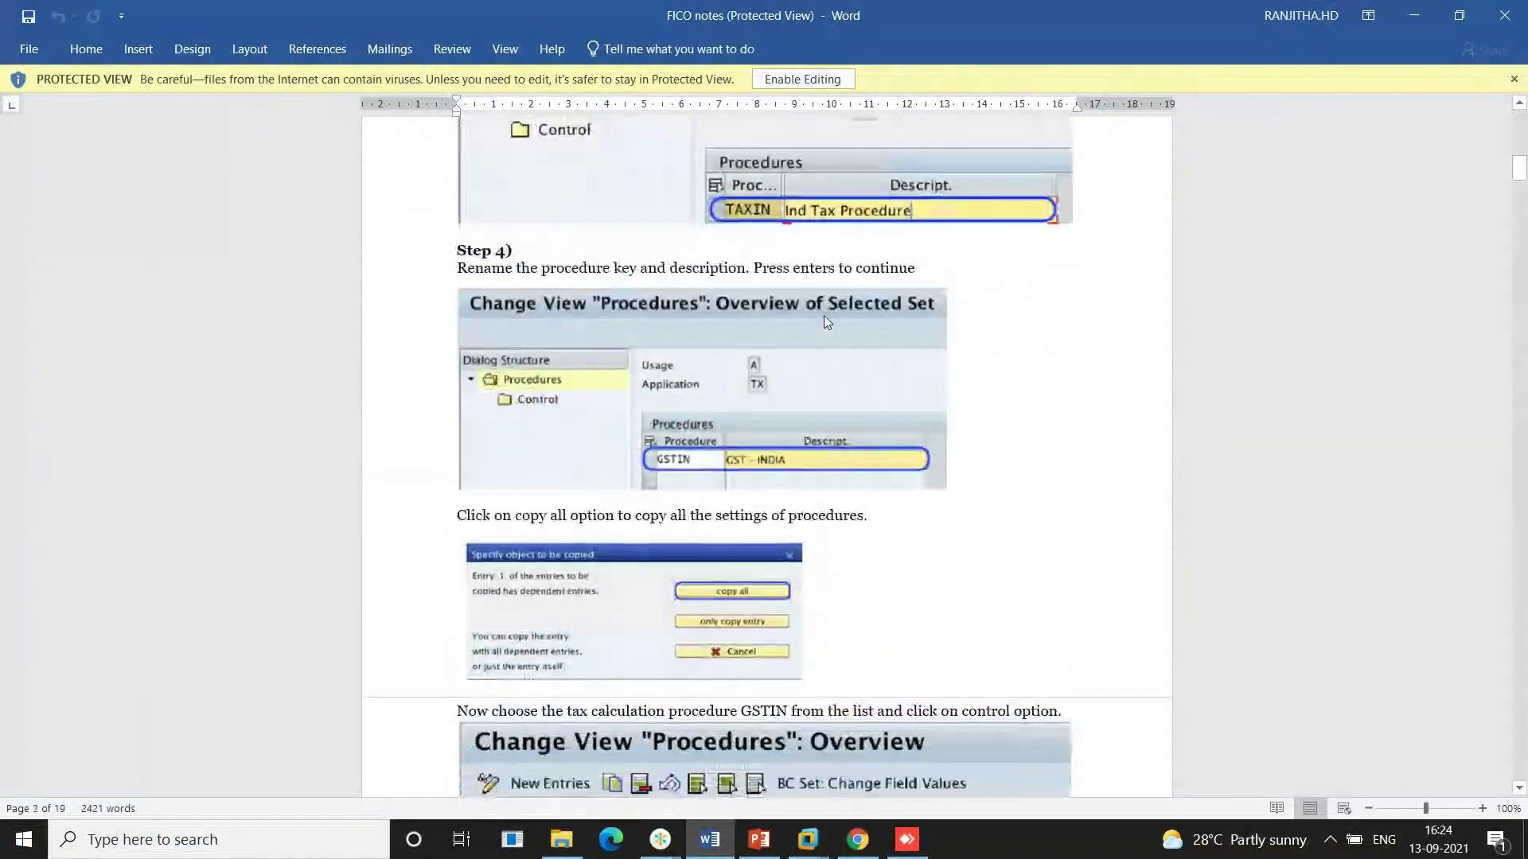
scroll(826, 320, down, 7)
scroll(823, 315, up, 10)
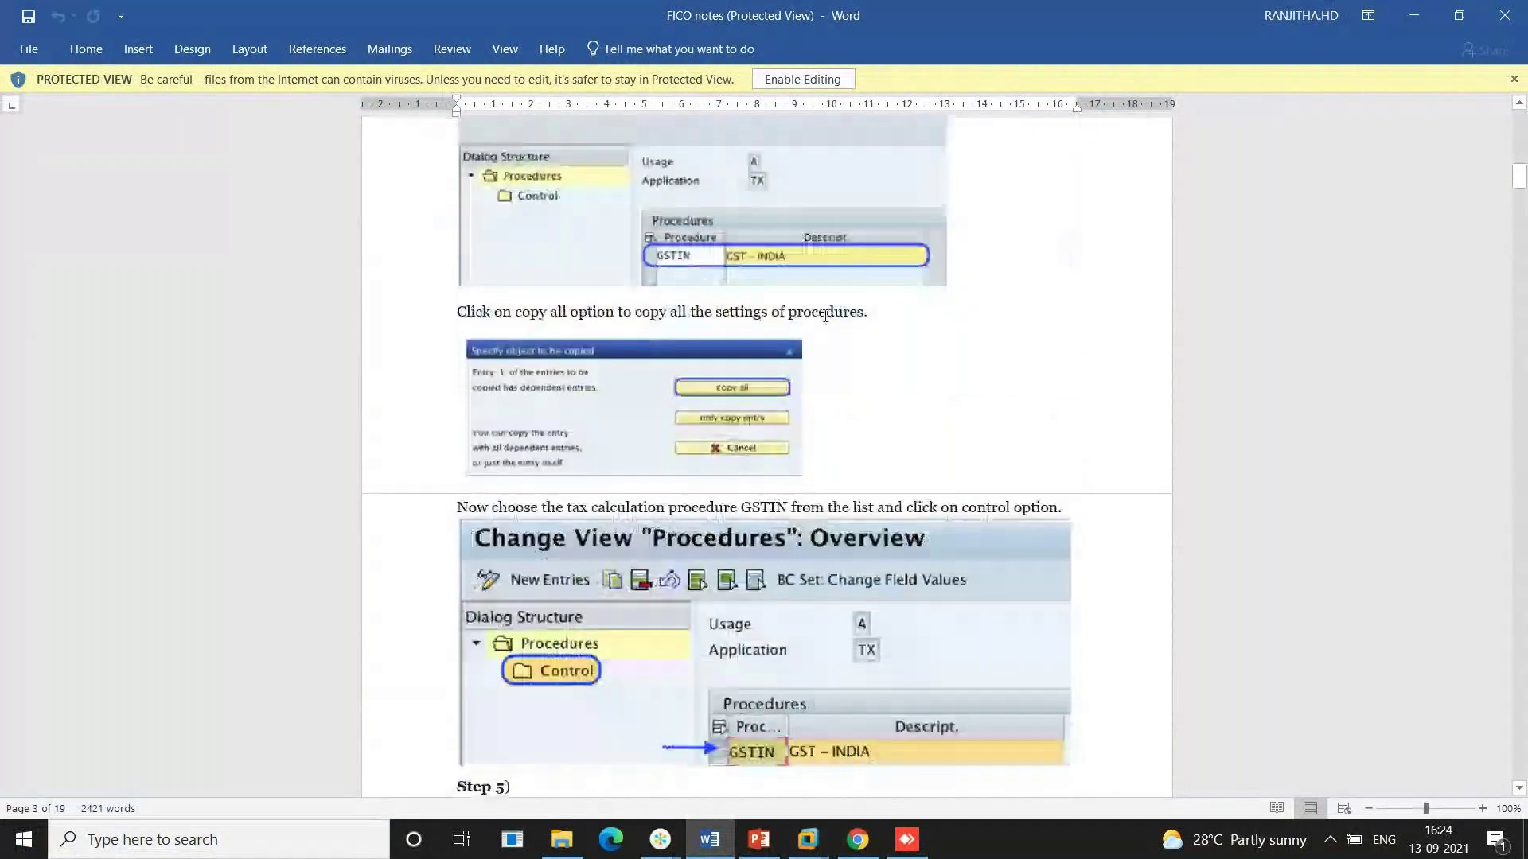
scroll(826, 321, up, 15)
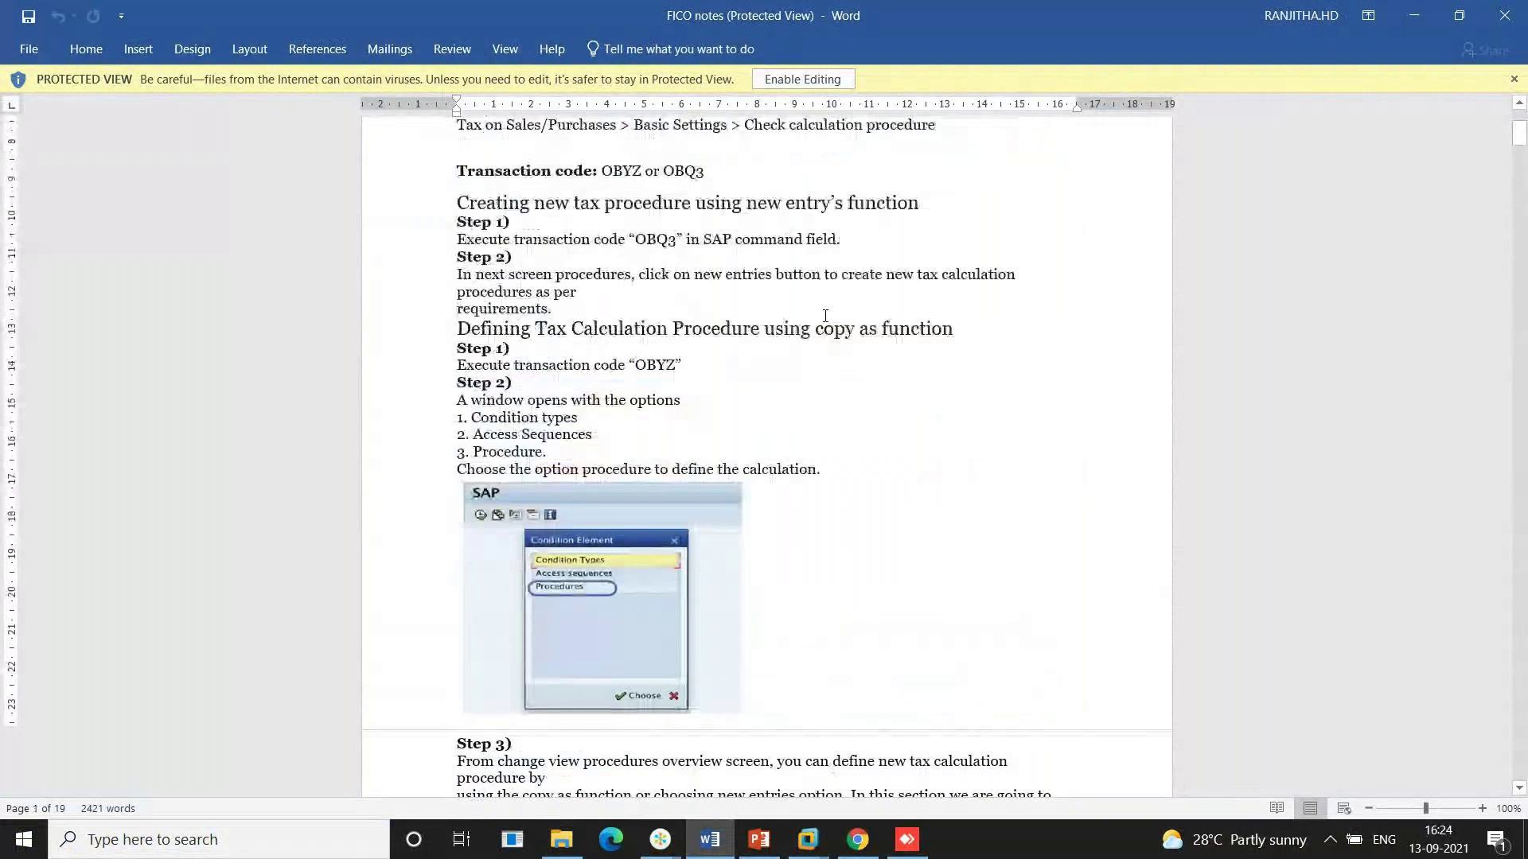
key(alt+Tab)
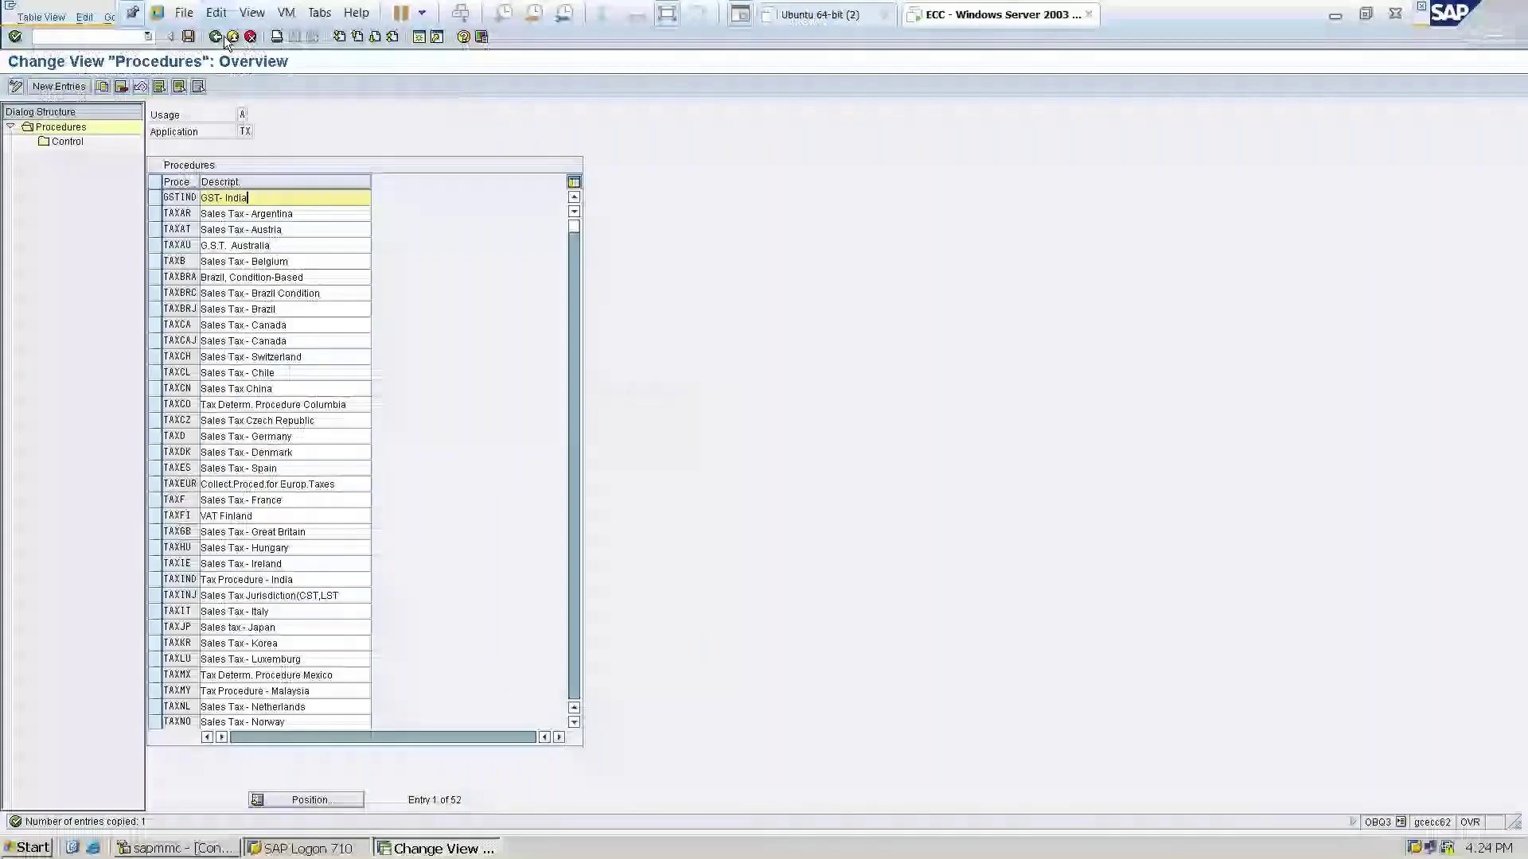
Leave the procedures overview and save the changes under the proposed customizing request
click(226, 38)
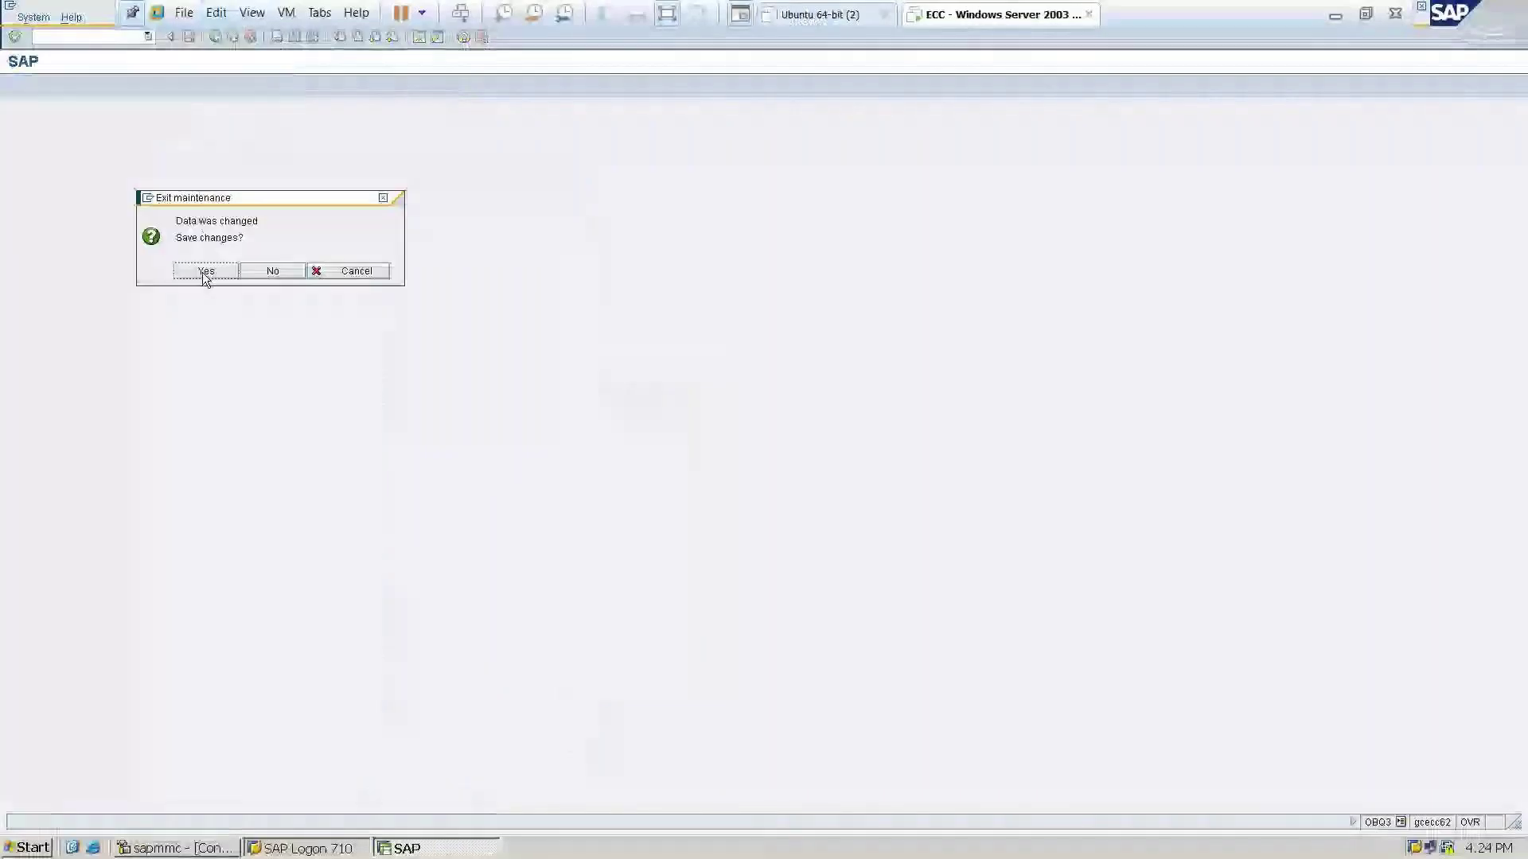
click(205, 270)
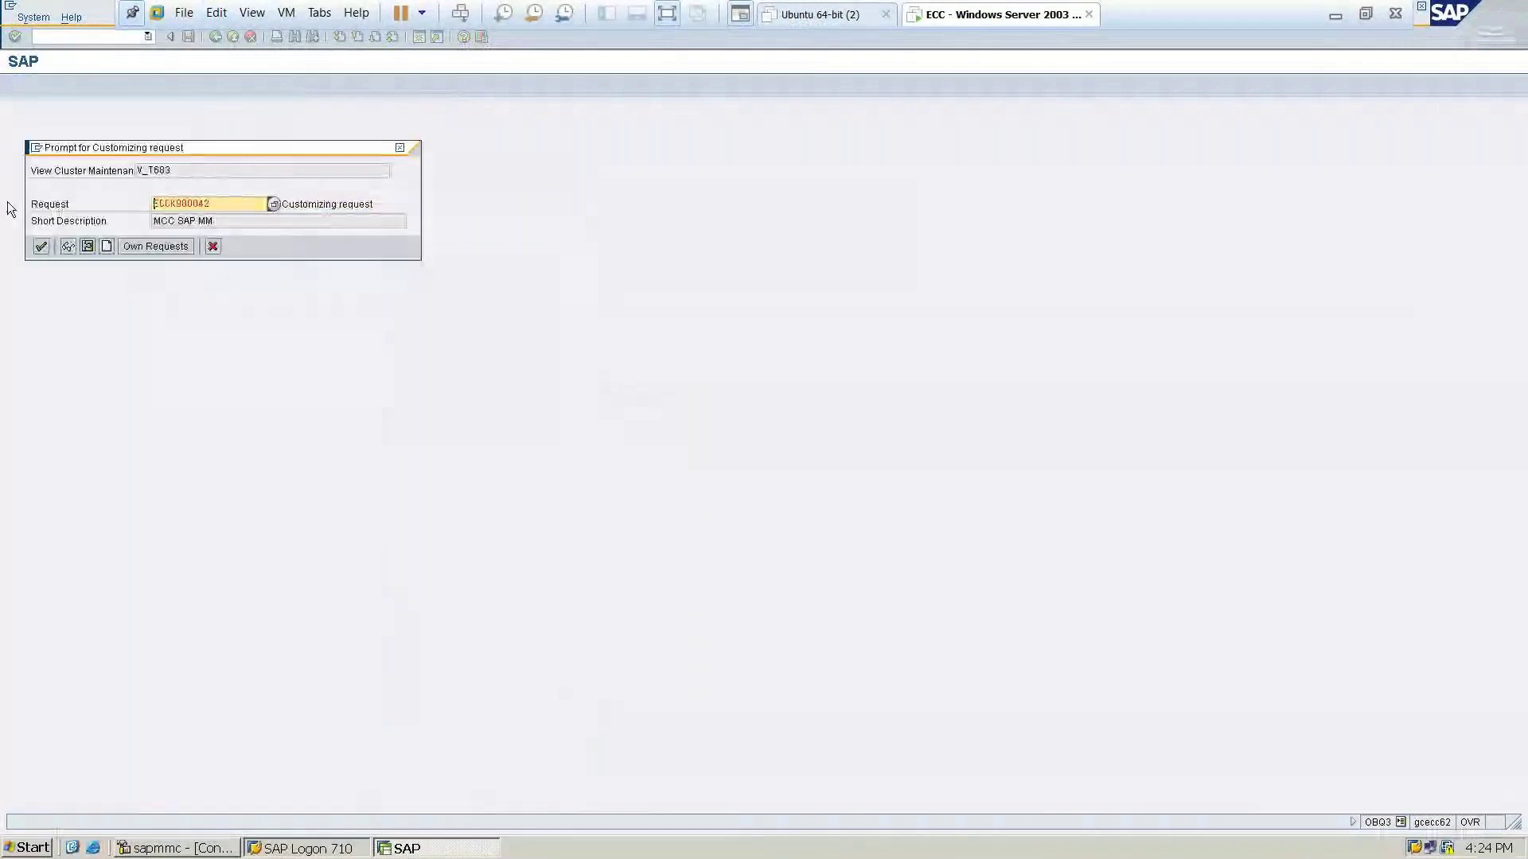
click(41, 247)
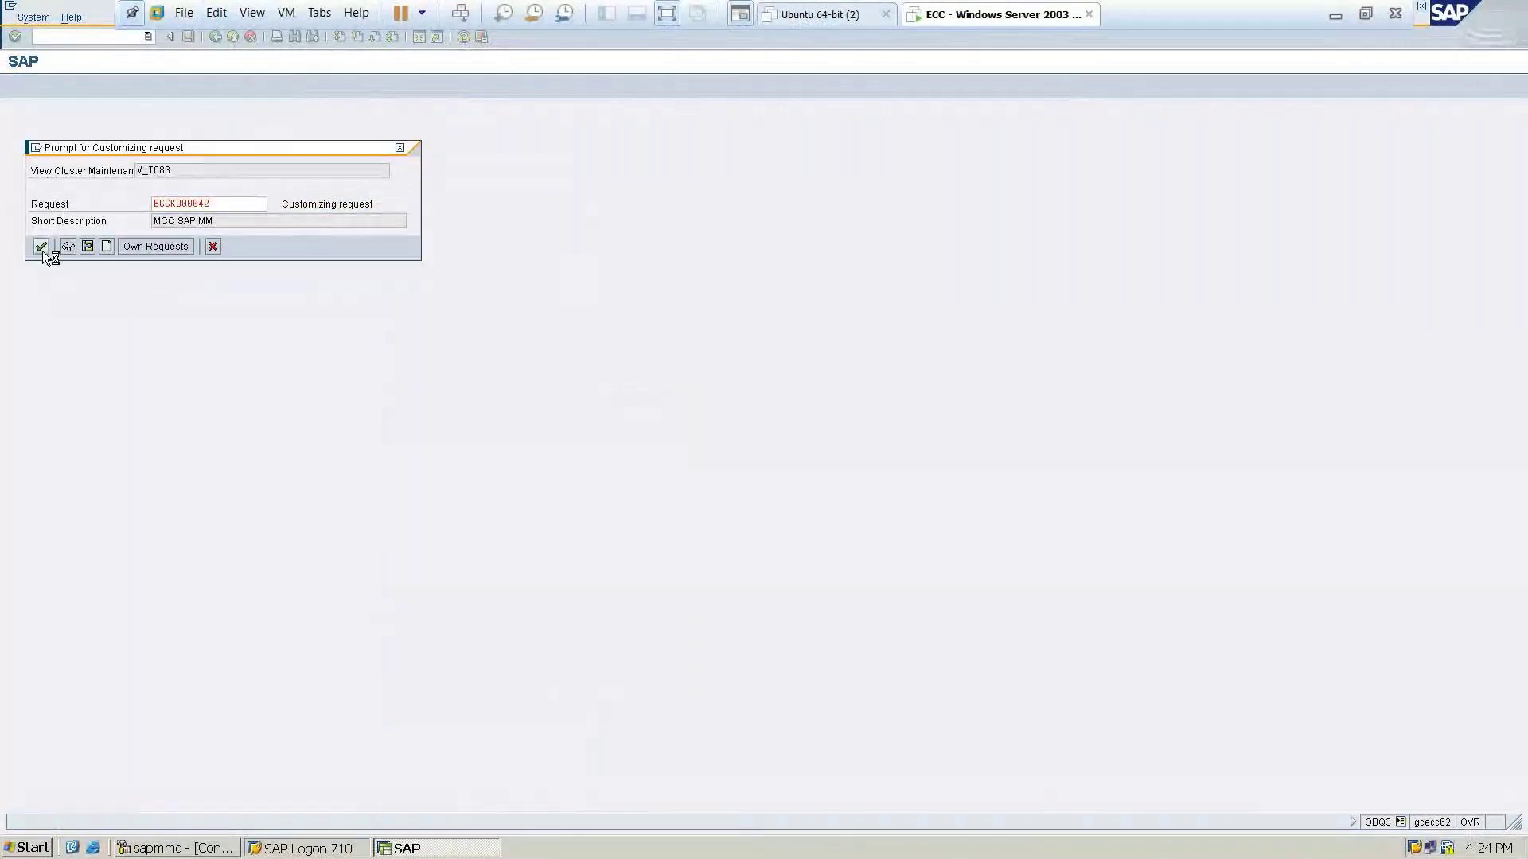
Run transaction OBYZ and open the Procedures condition element
click(52, 38)
text(d)
key(Return)
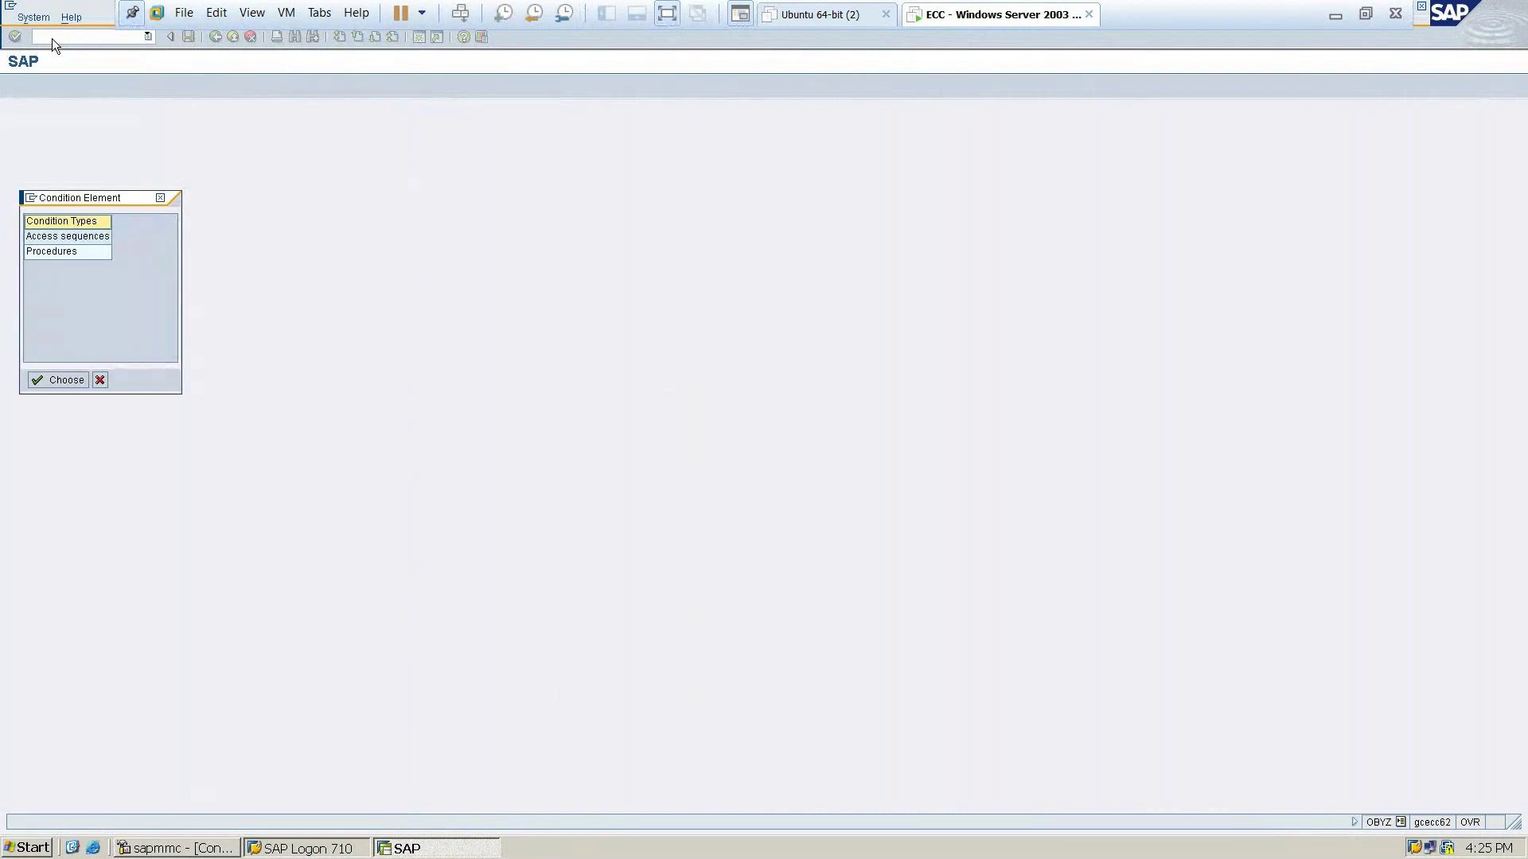
click(55, 251)
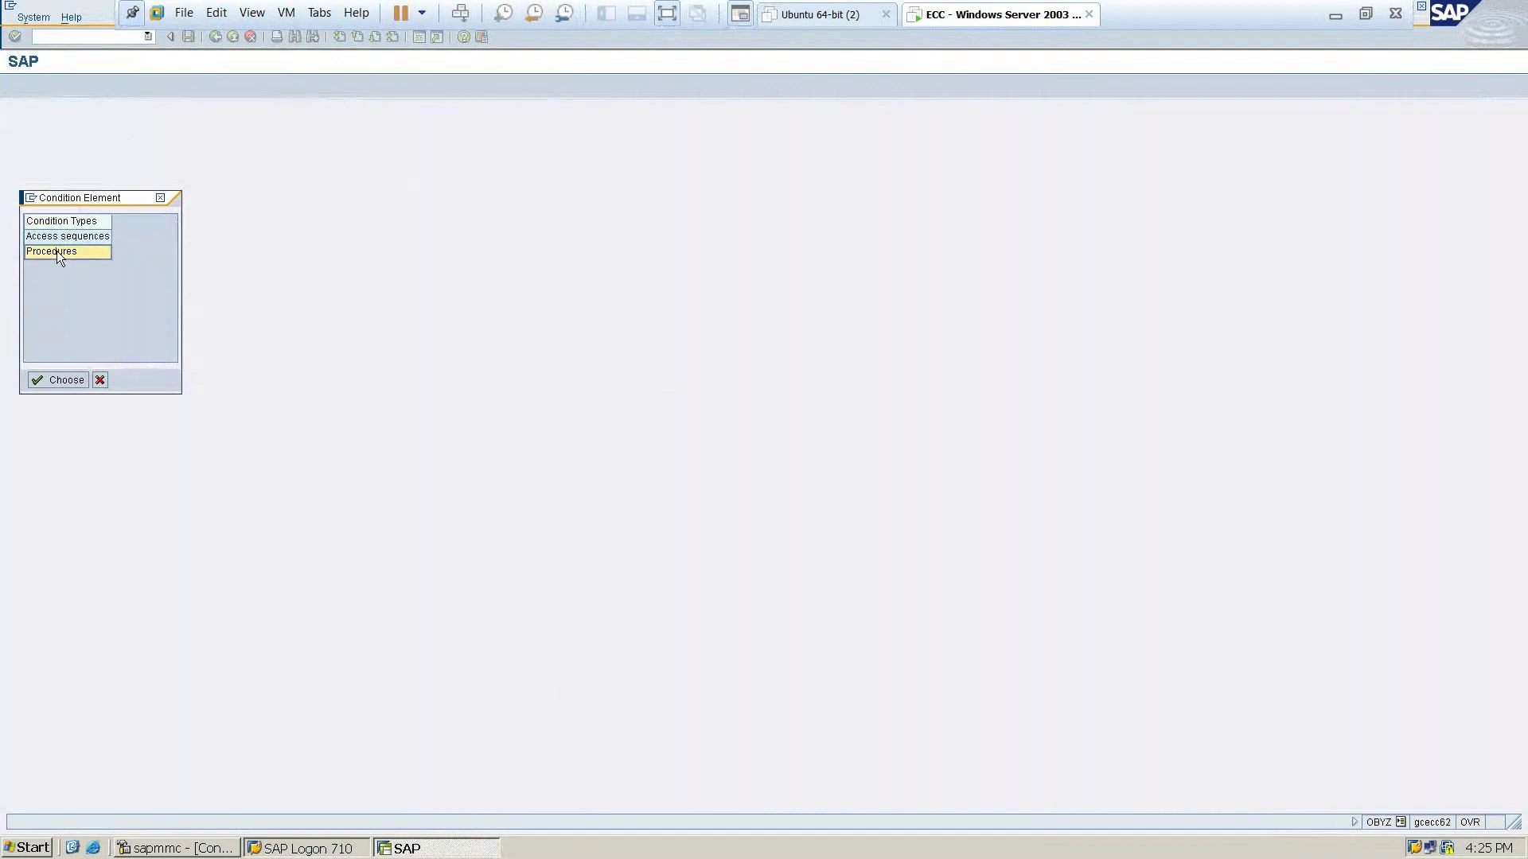
double_click(55, 251)
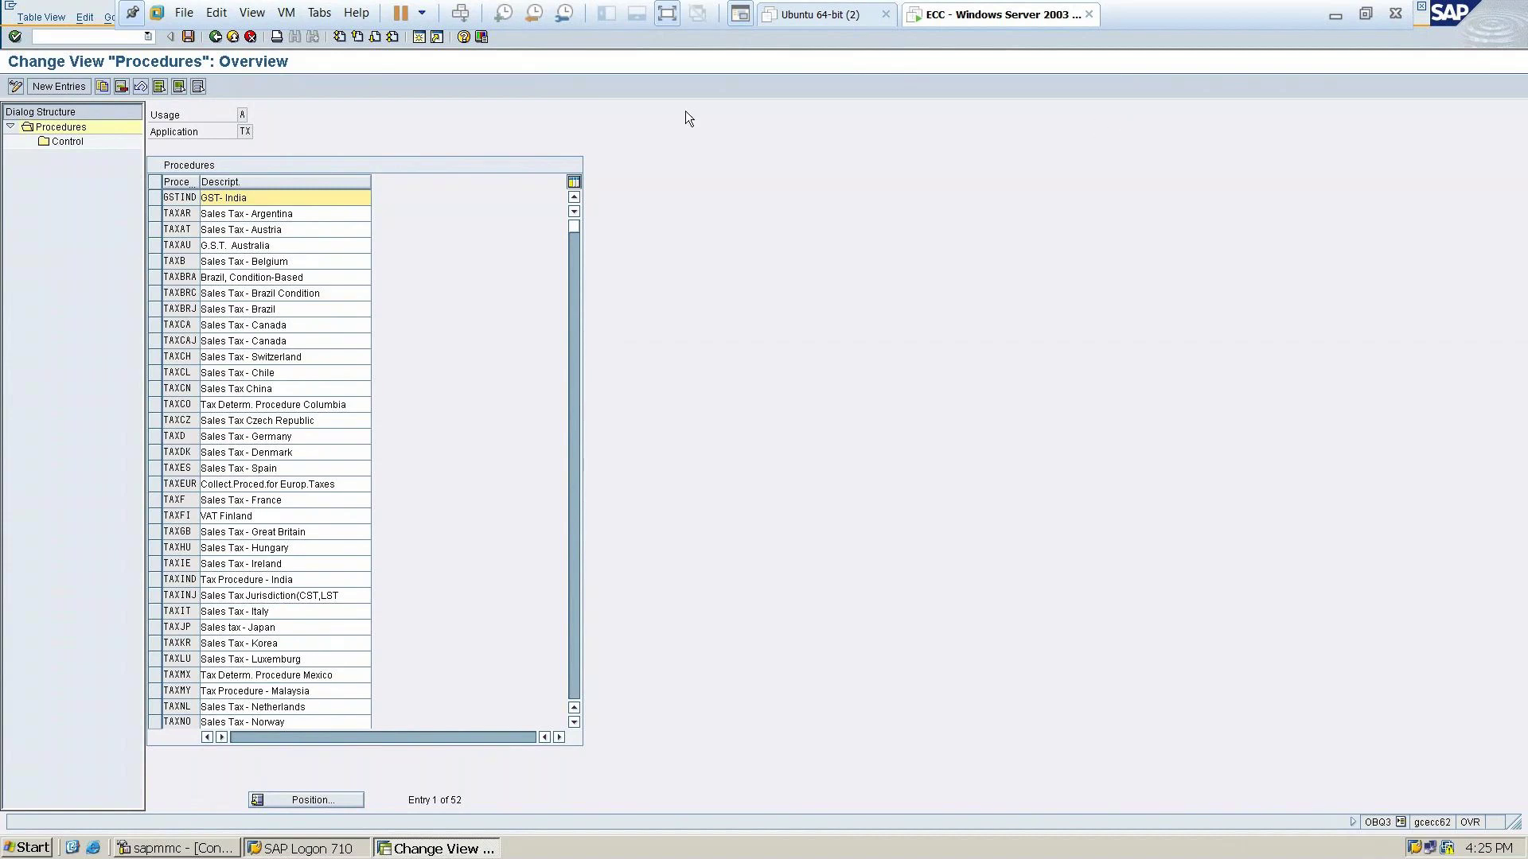
Read the FICO notes in Word on assigning the tax calculation procedure to a country, and return to SAP
click(1336, 11)
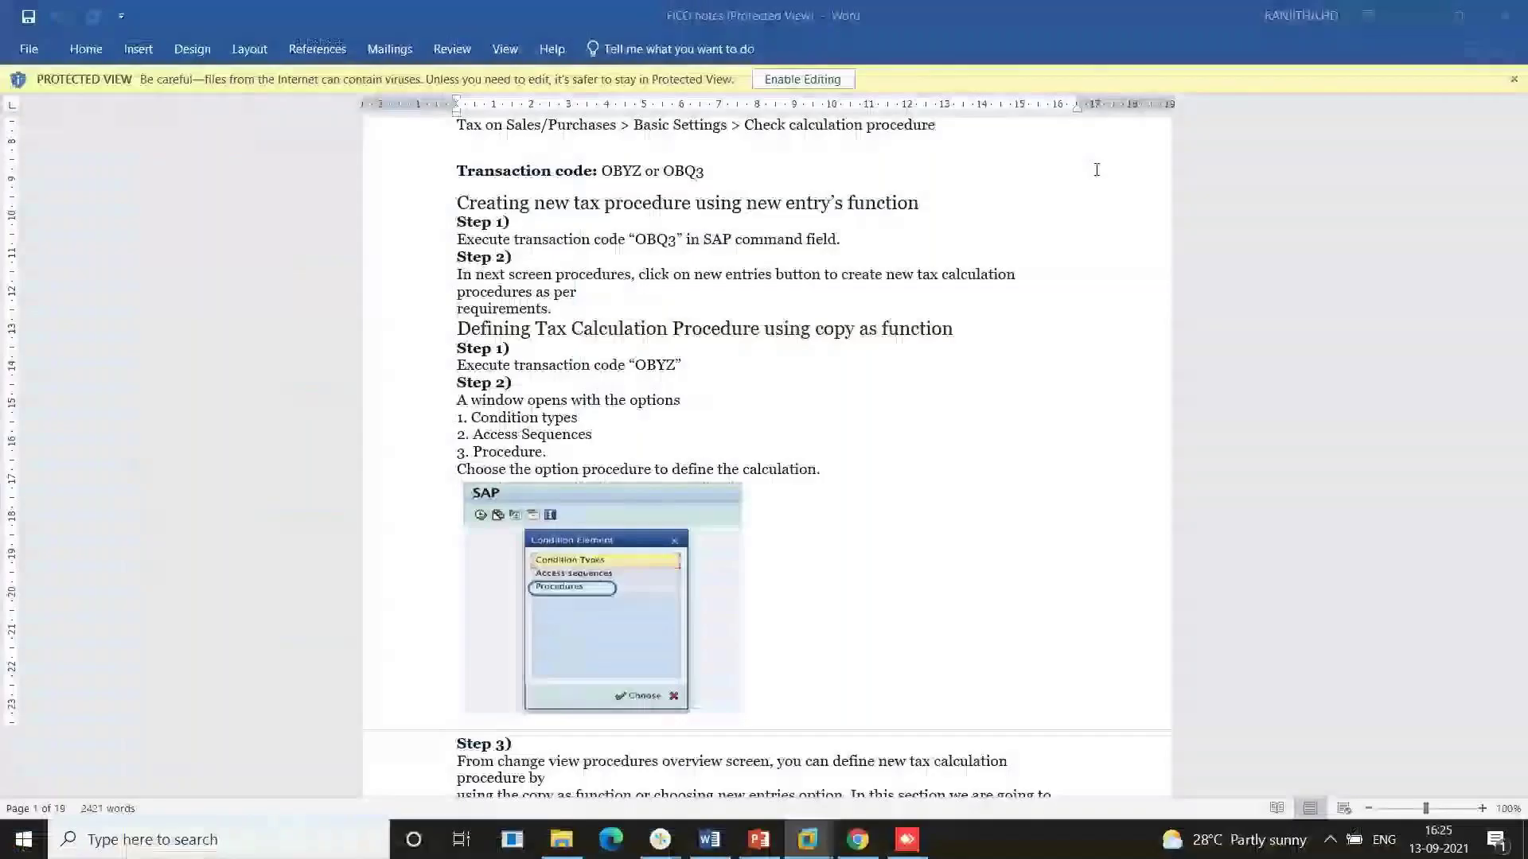
scroll(870, 421, down, 15)
scroll(870, 420, down, 10)
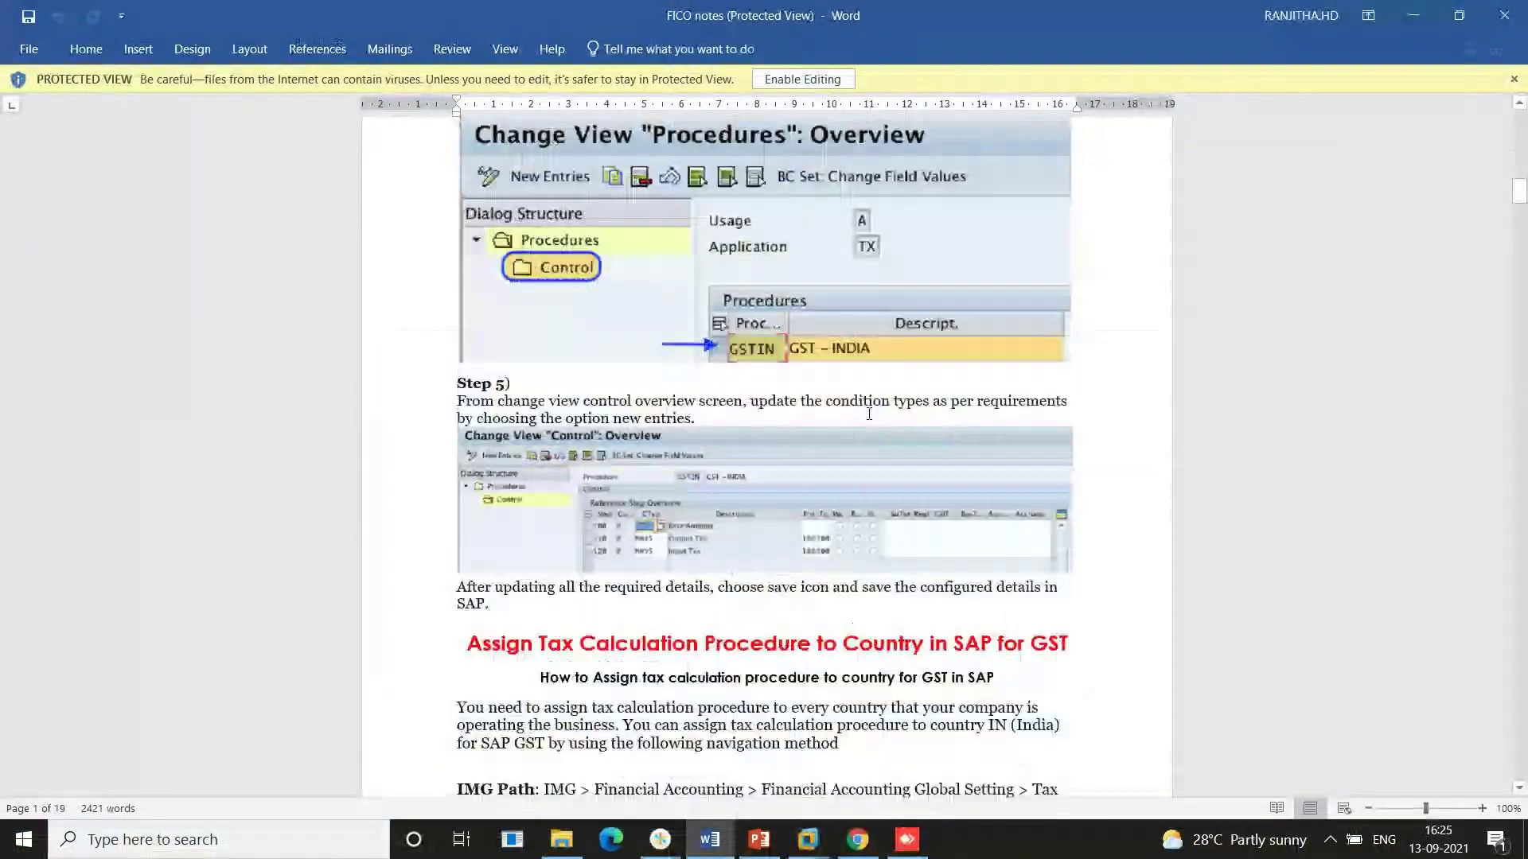
scroll(868, 414, down, 3)
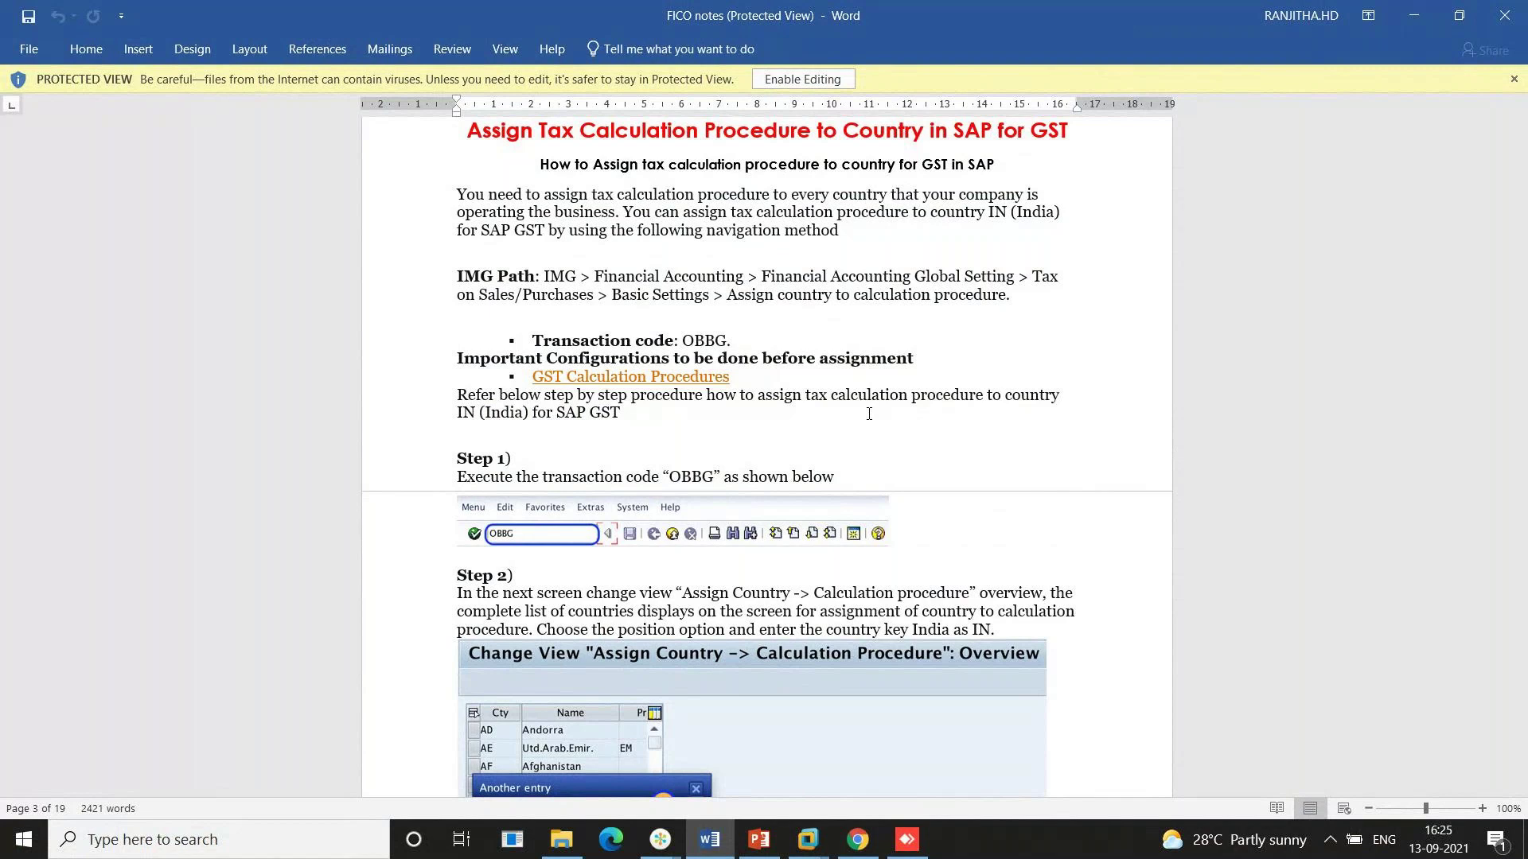
key(alt+Tab)
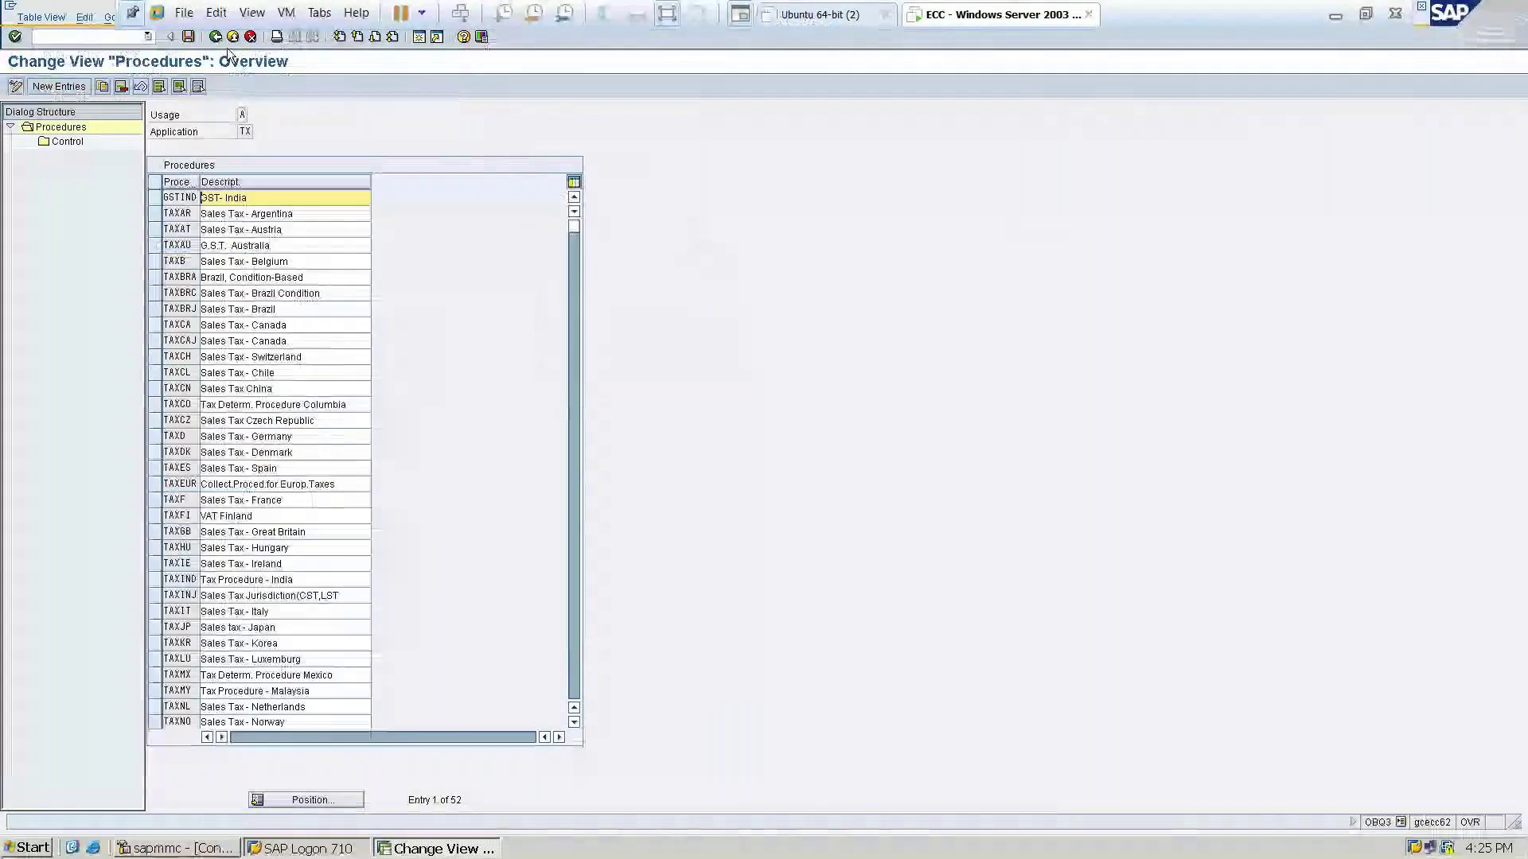
Exit the procedures view and its condition element selection, and run transaction OBBG
click(213, 37)
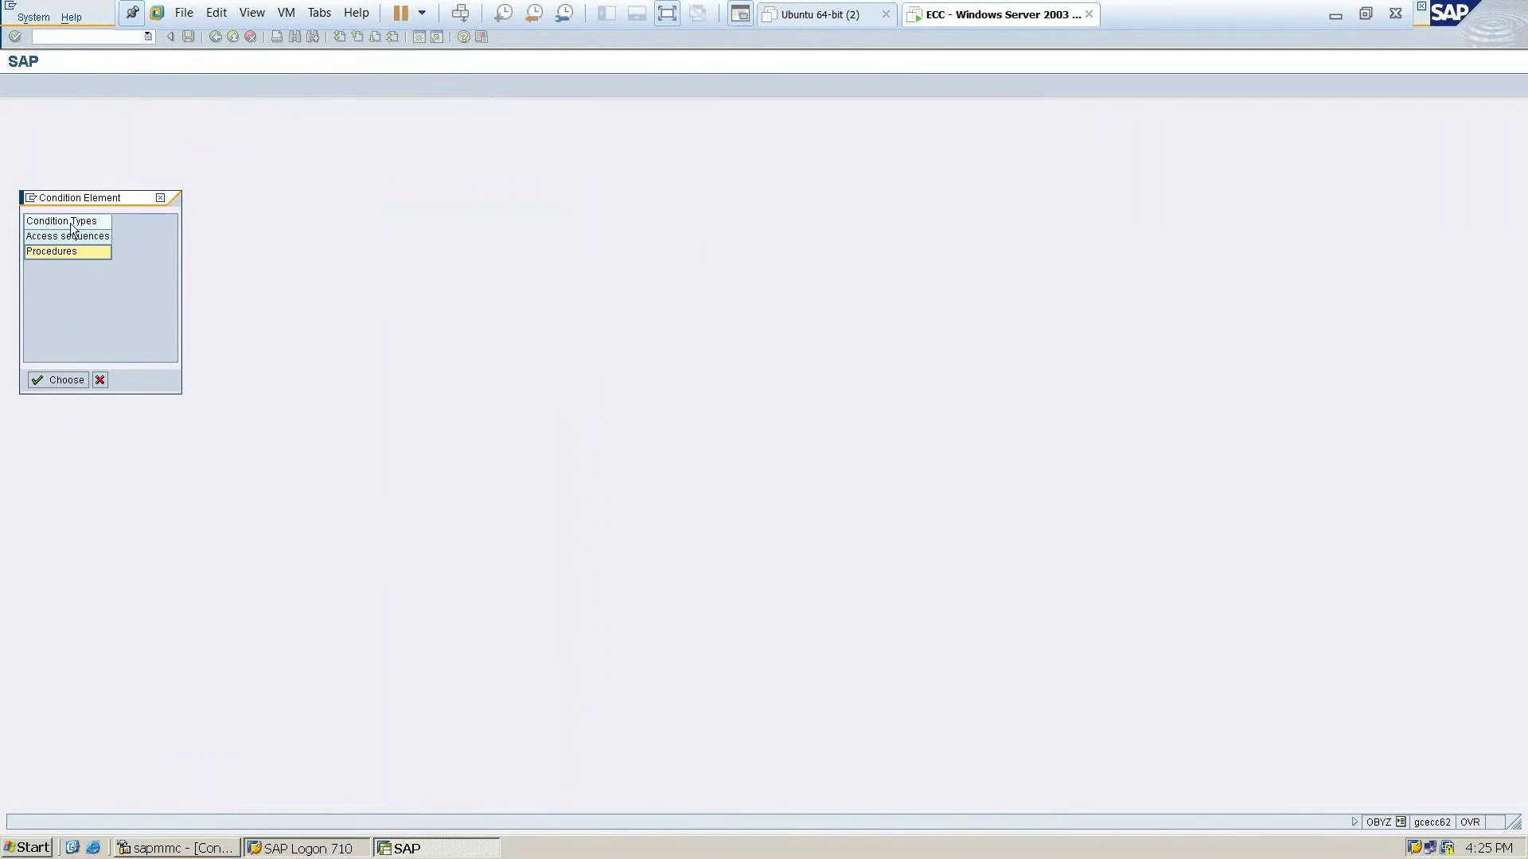
click(159, 202)
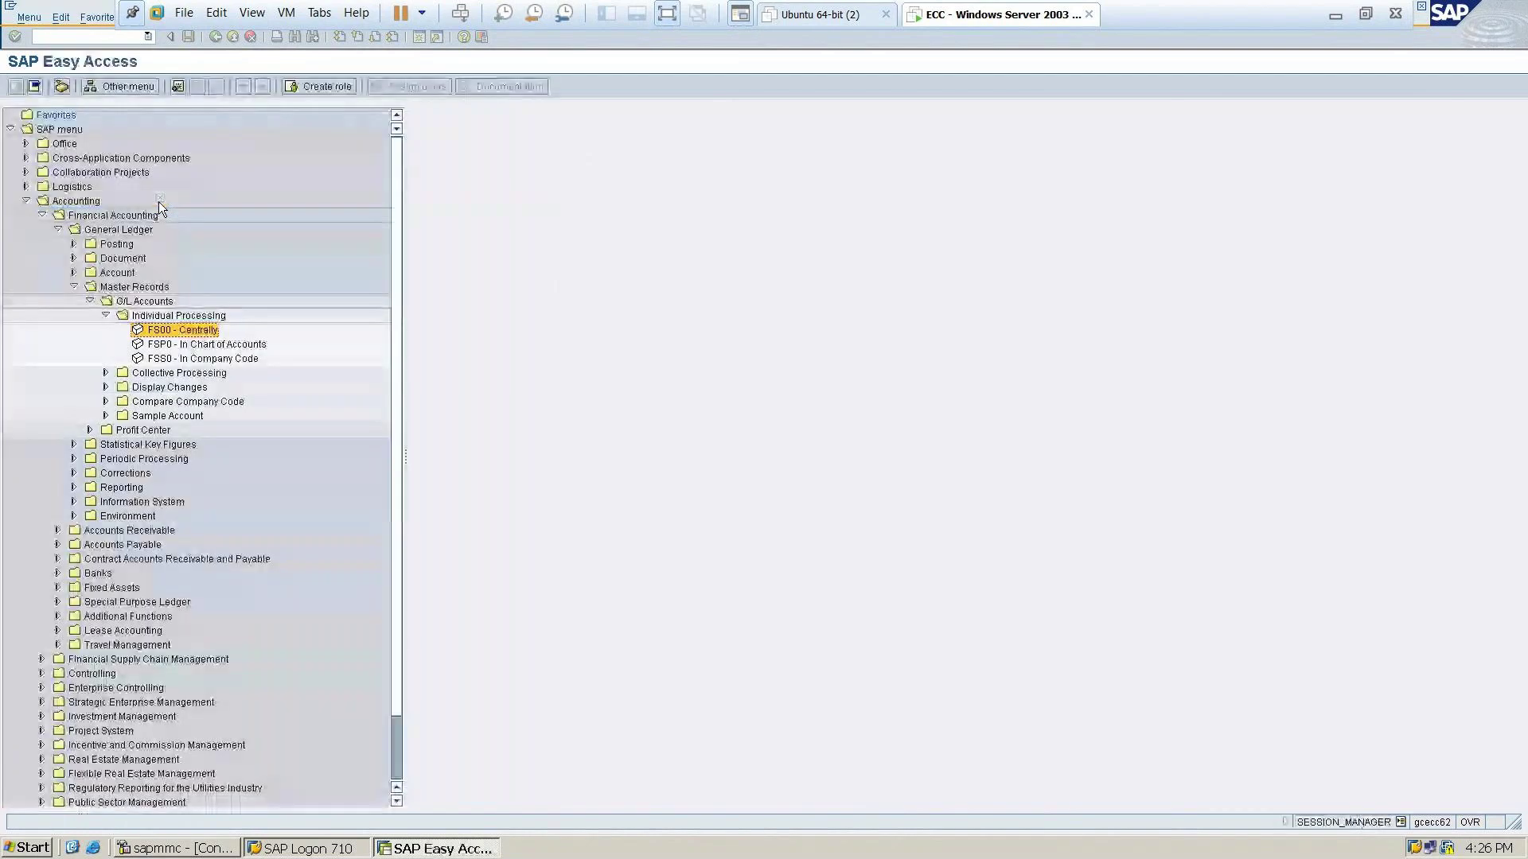
click(65, 39)
text(obyz)
key(Return)
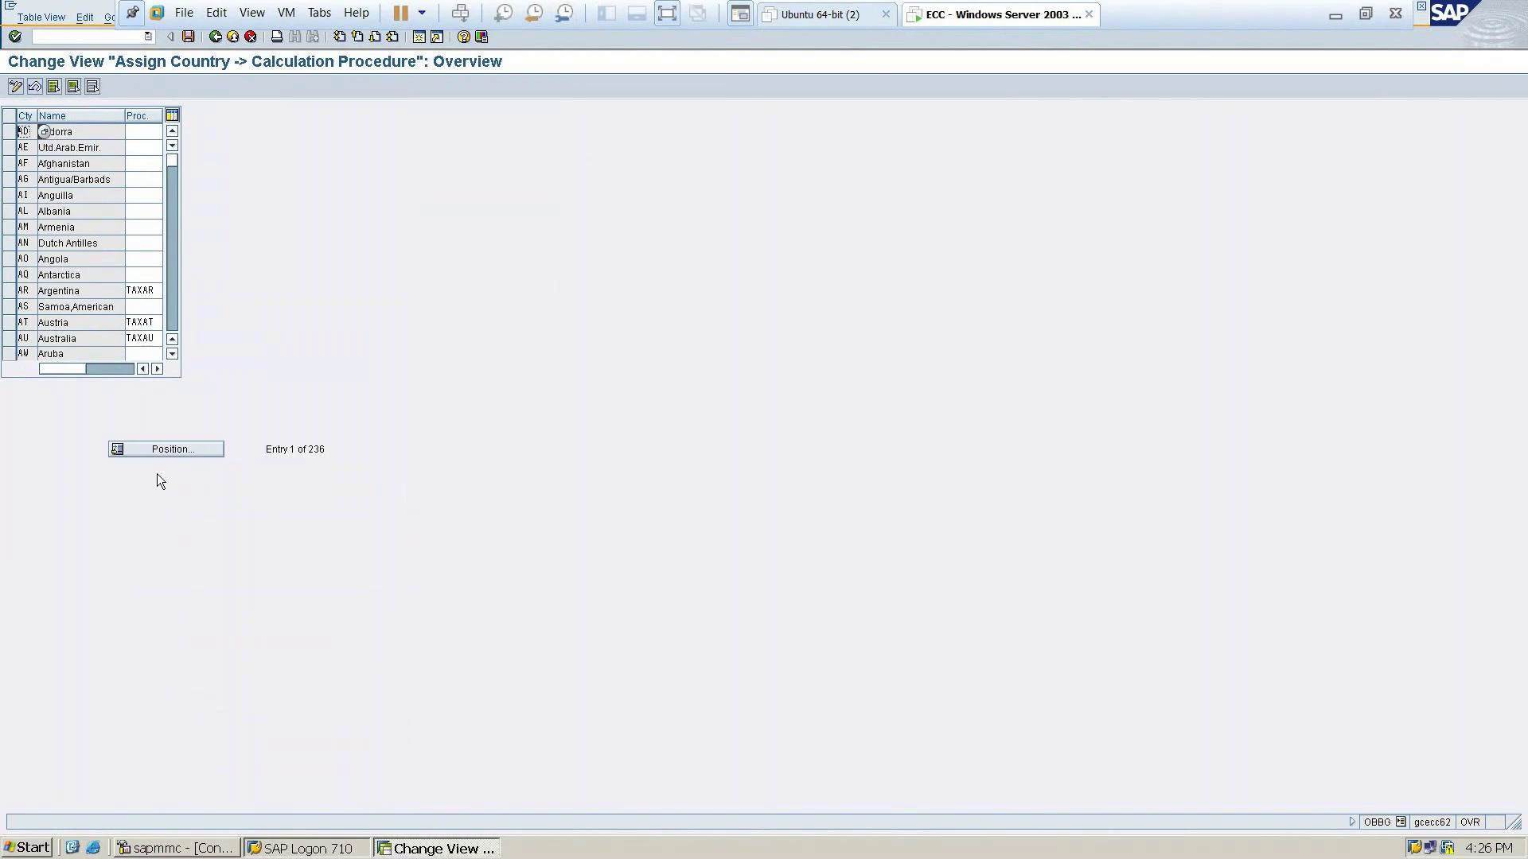
Locate country IN in the country assignment list and set India's calculation procedure to GSTIND
click(177, 455)
text(IN)
key(Return)
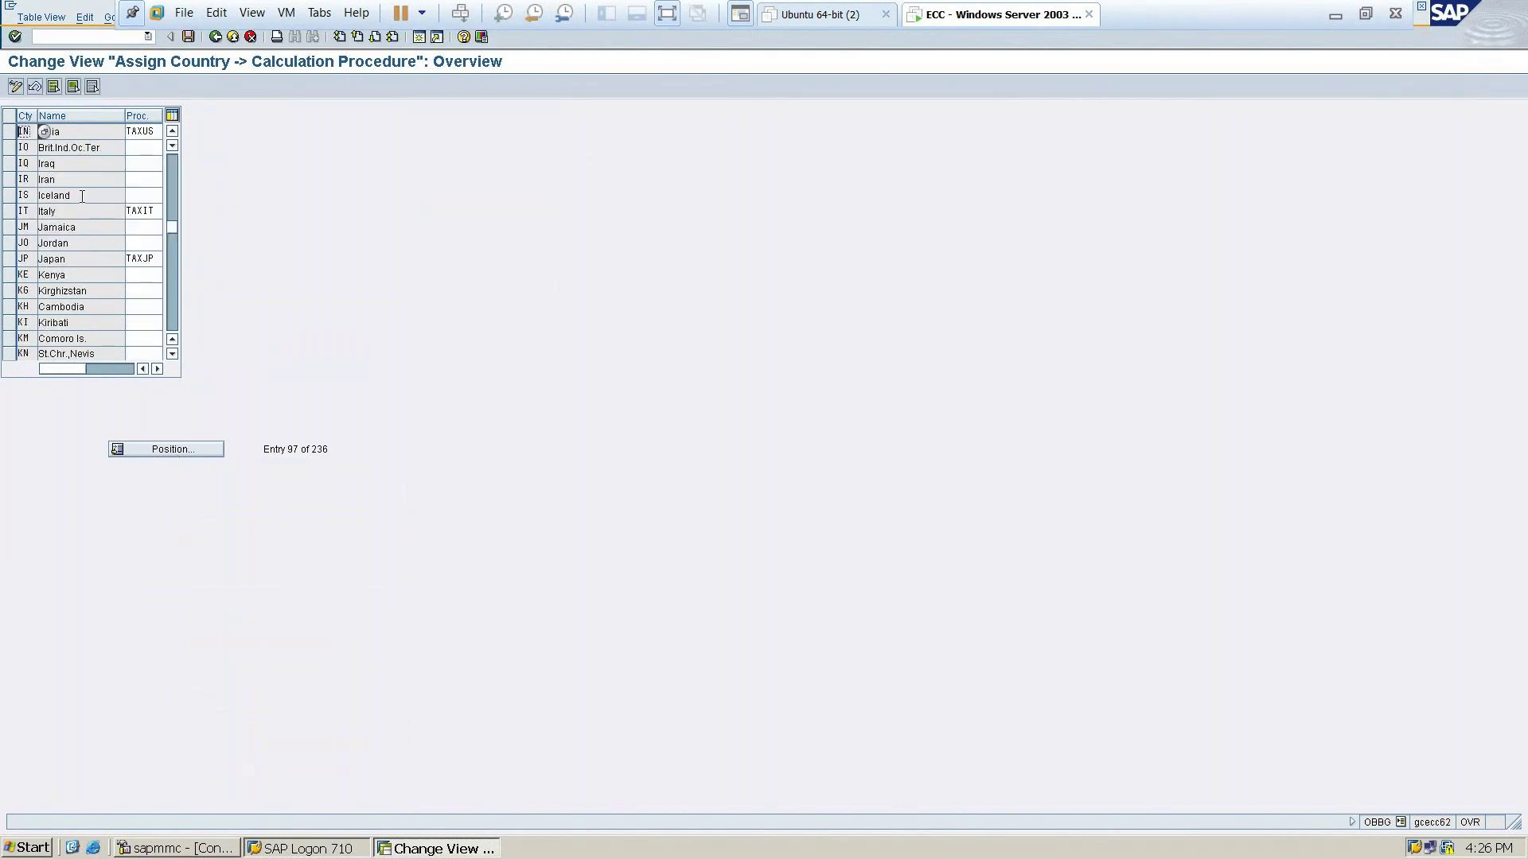
click(159, 131)
key(BackSpace)
key(BackSpace)
key(BackSpace)
key(BackSpace)
key(BackSpace)
text(GSTIND)
Save the country assignment under the proposed customizing request and return to the SAP Easy Access screen
click(188, 37)
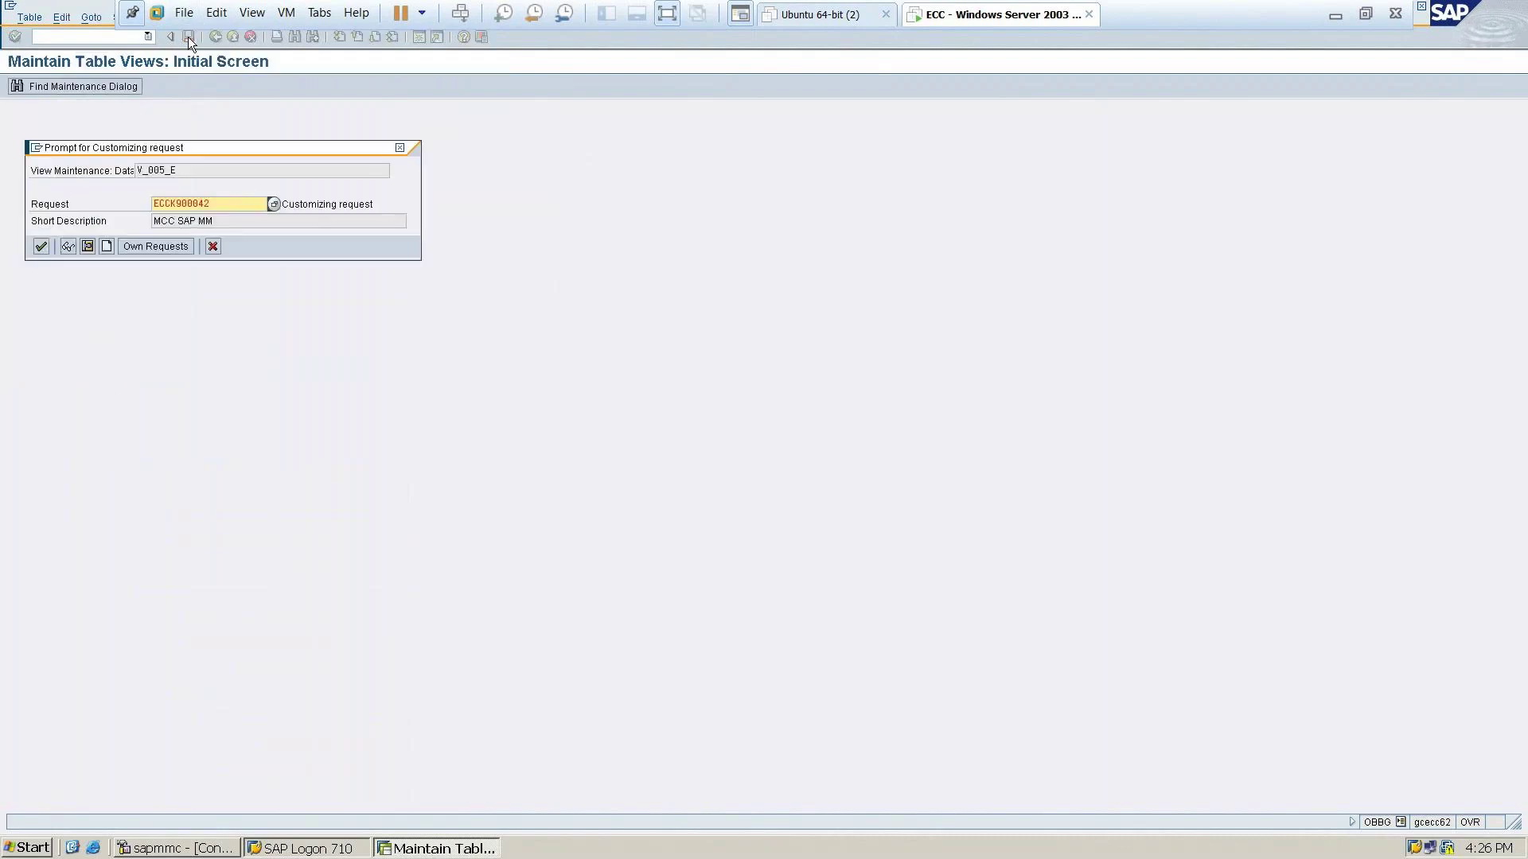
click(38, 249)
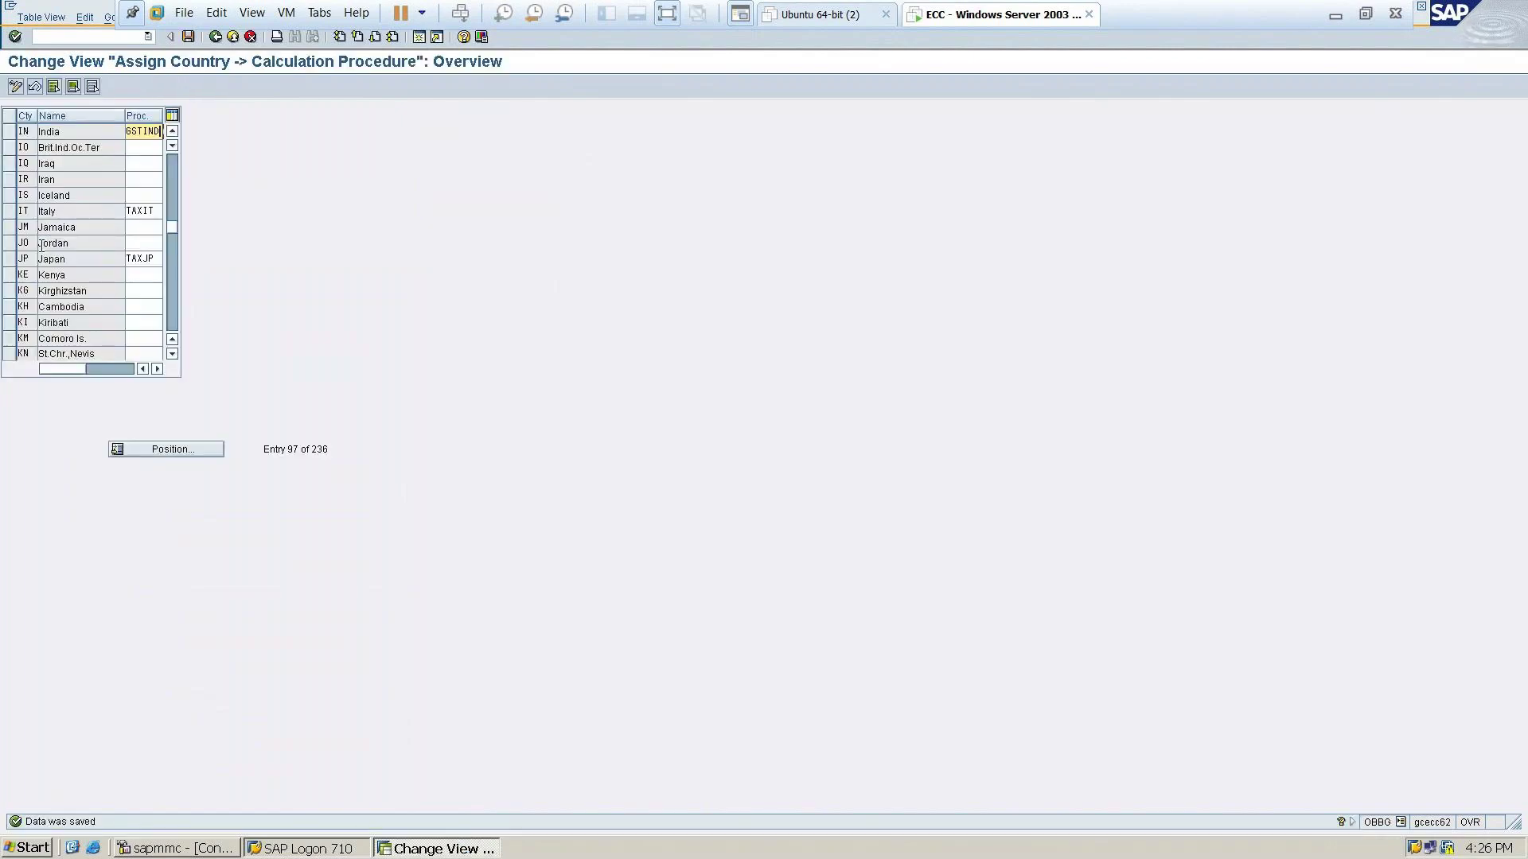
click(218, 35)
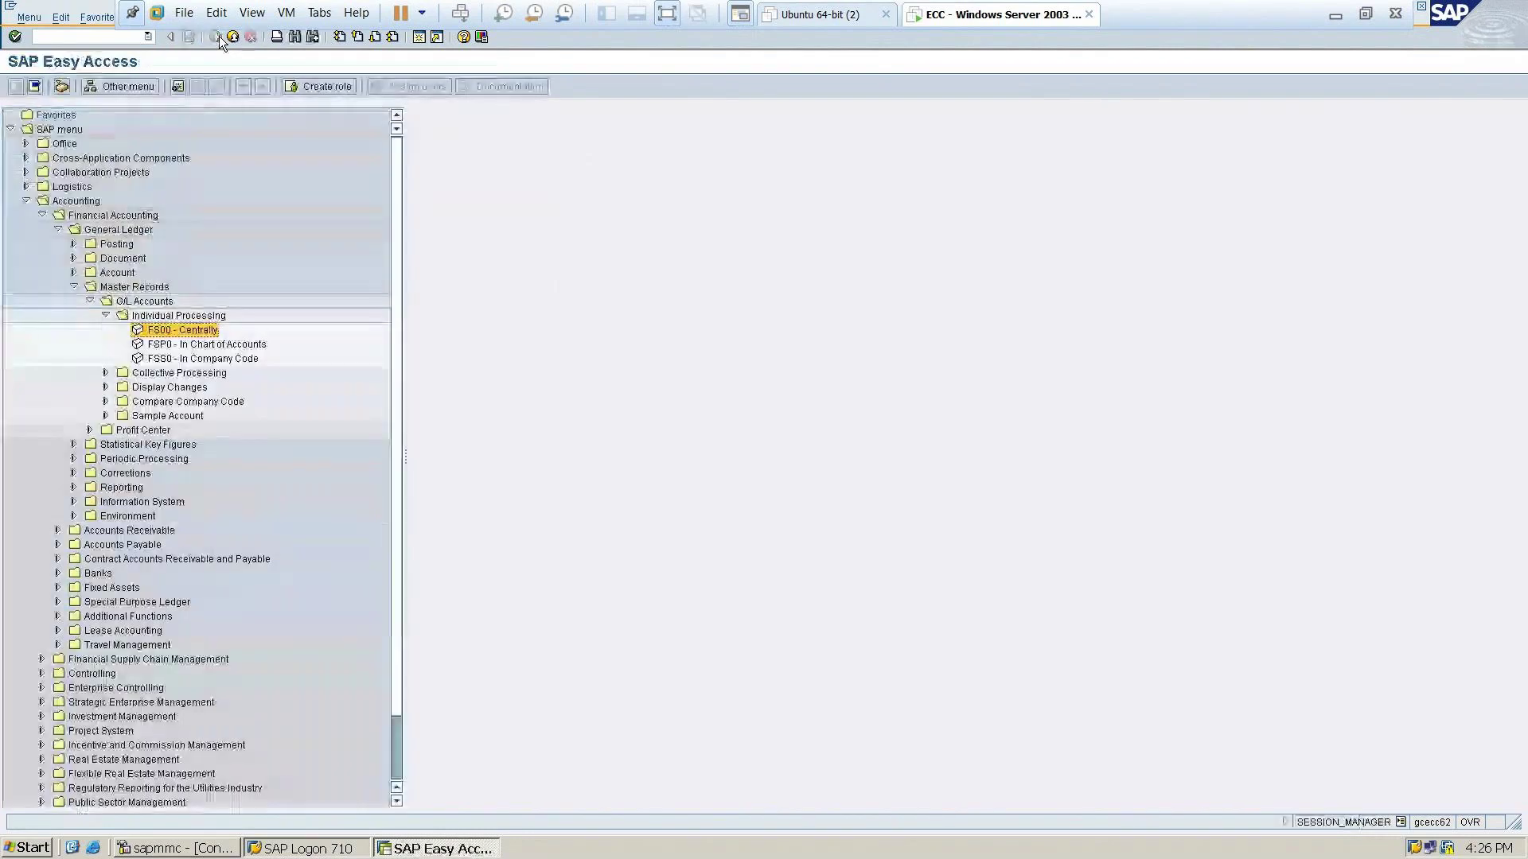
click(217, 37)
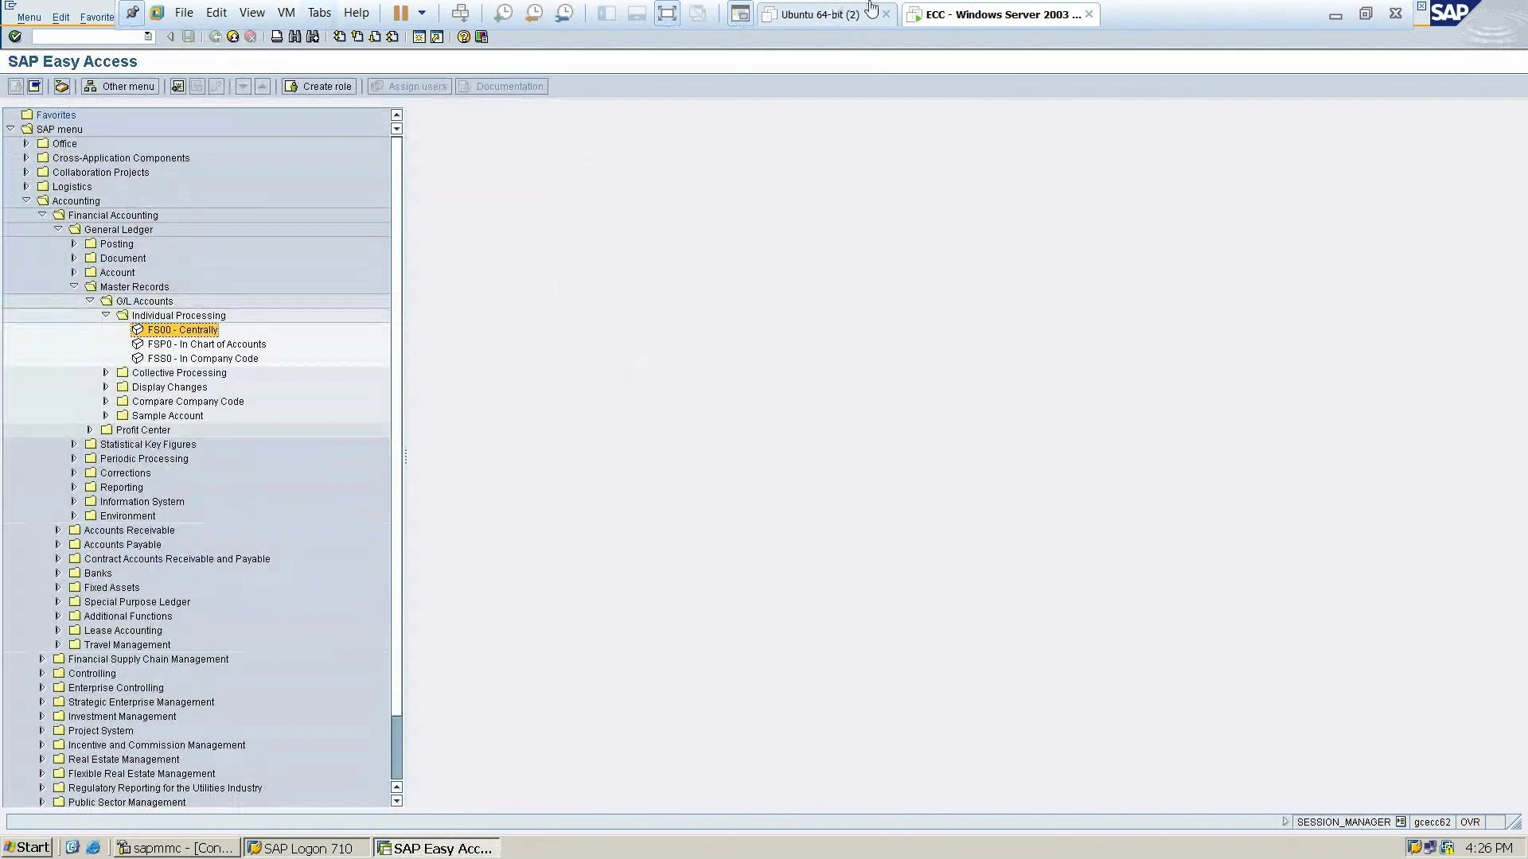
Switch to the FICO notes in Word and find the section on defining GST condition types with transaction OBQ1
click(1341, 11)
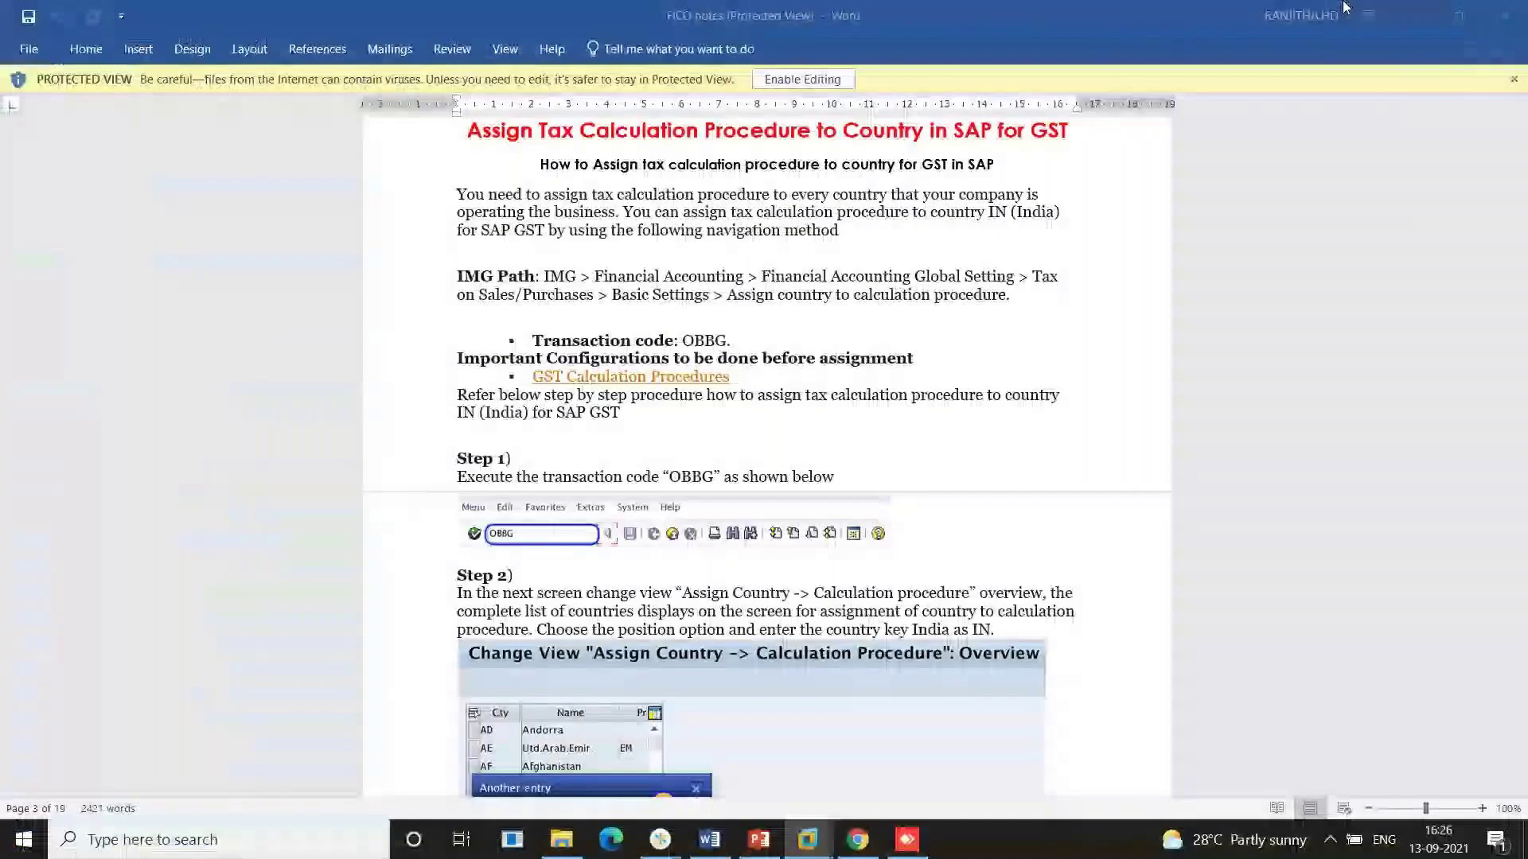
scroll(670, 538, down, 10)
scroll(670, 537, down, 8)
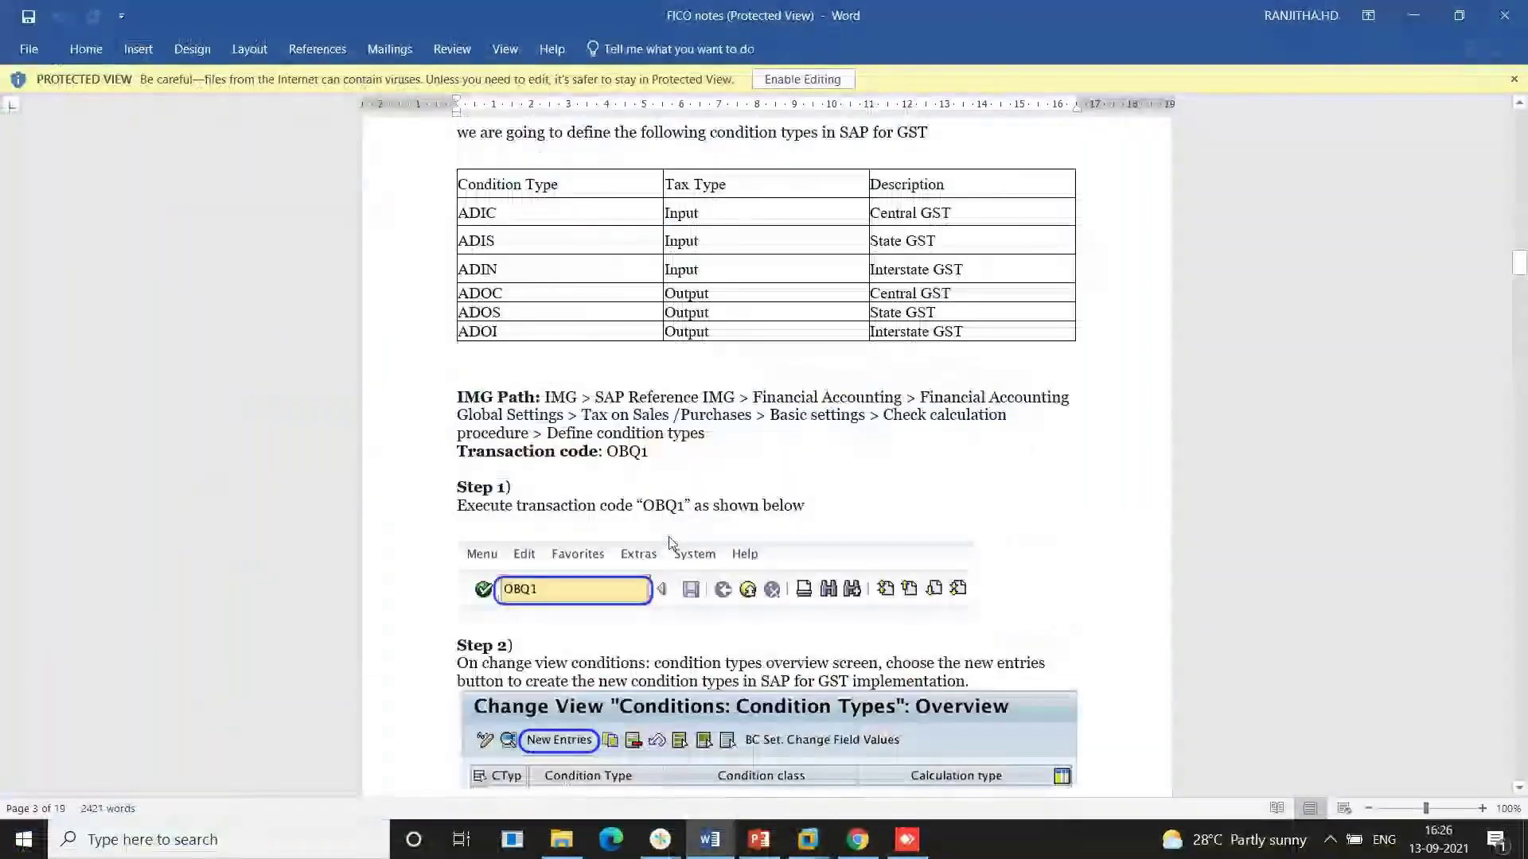
Review the notes on assigning the tax procedure and the table and steps for defining GST condition types
scroll(670, 544, up, 1)
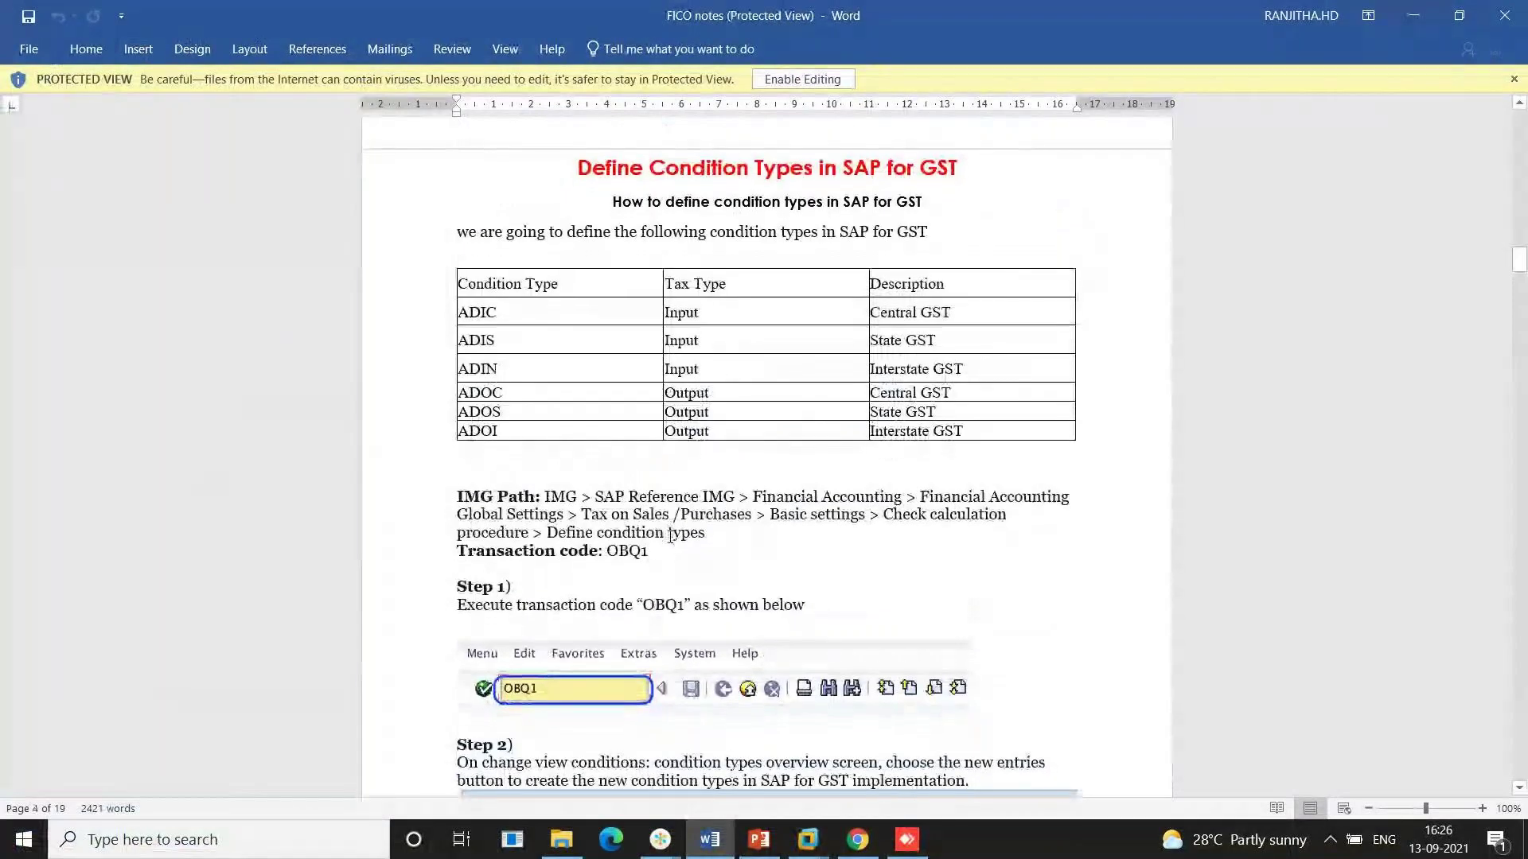
scroll(670, 537, up, 3)
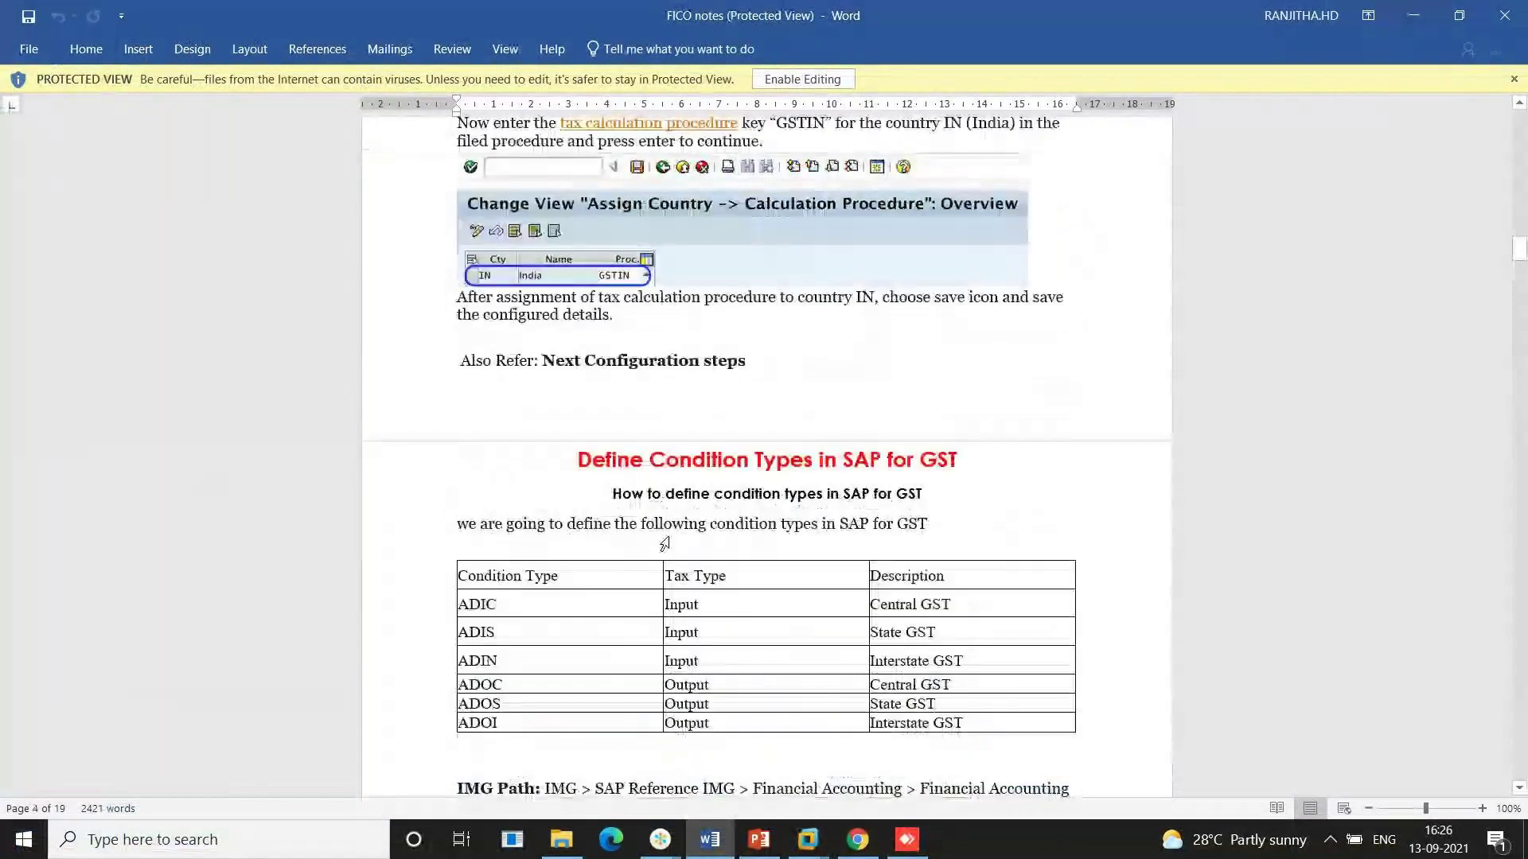
scroll(665, 543, up, 8)
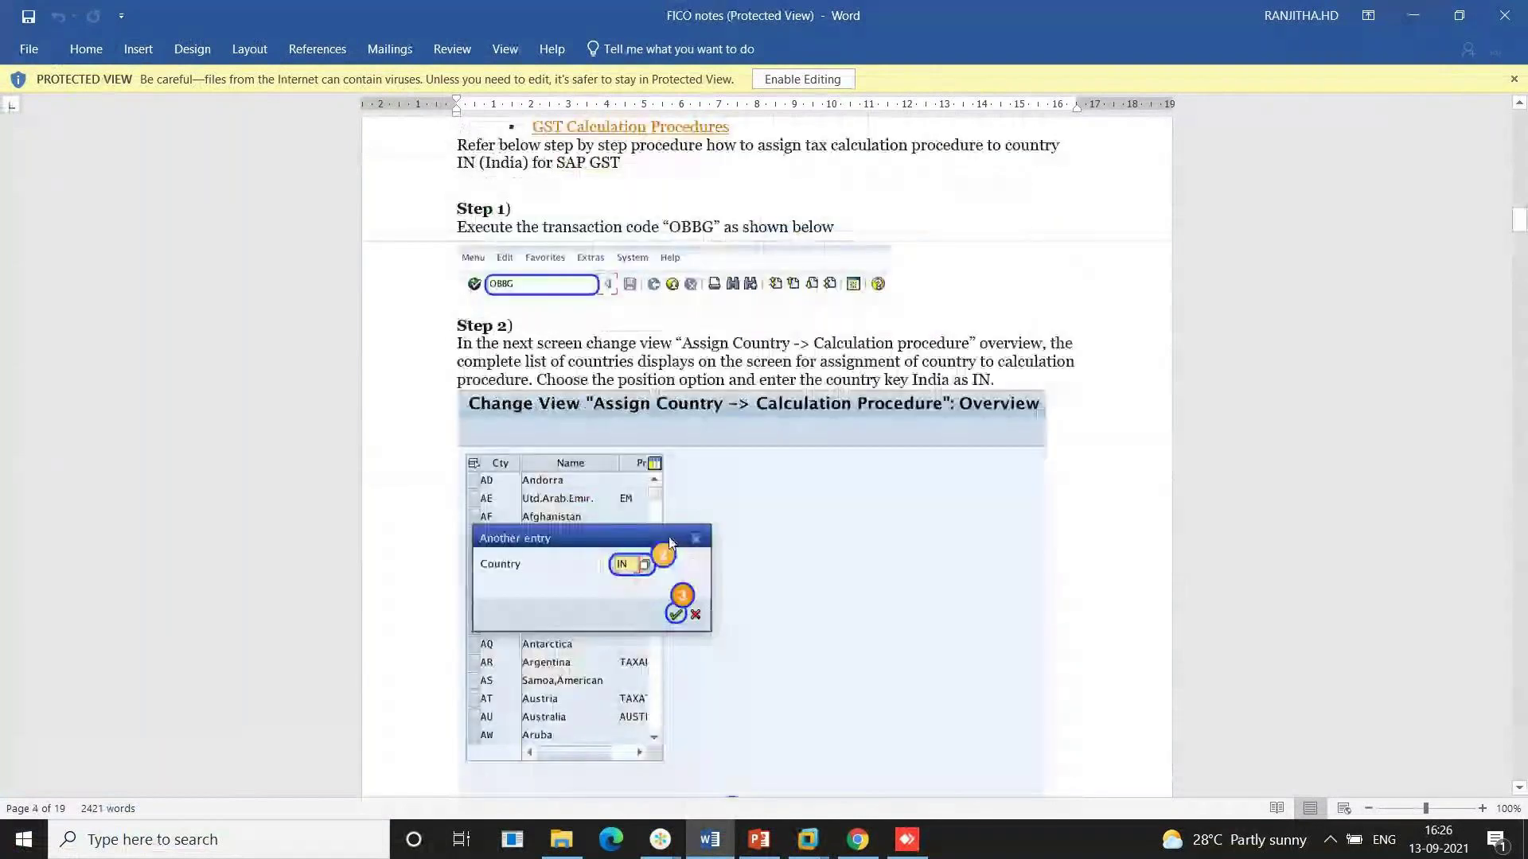
scroll(670, 543, down, 7)
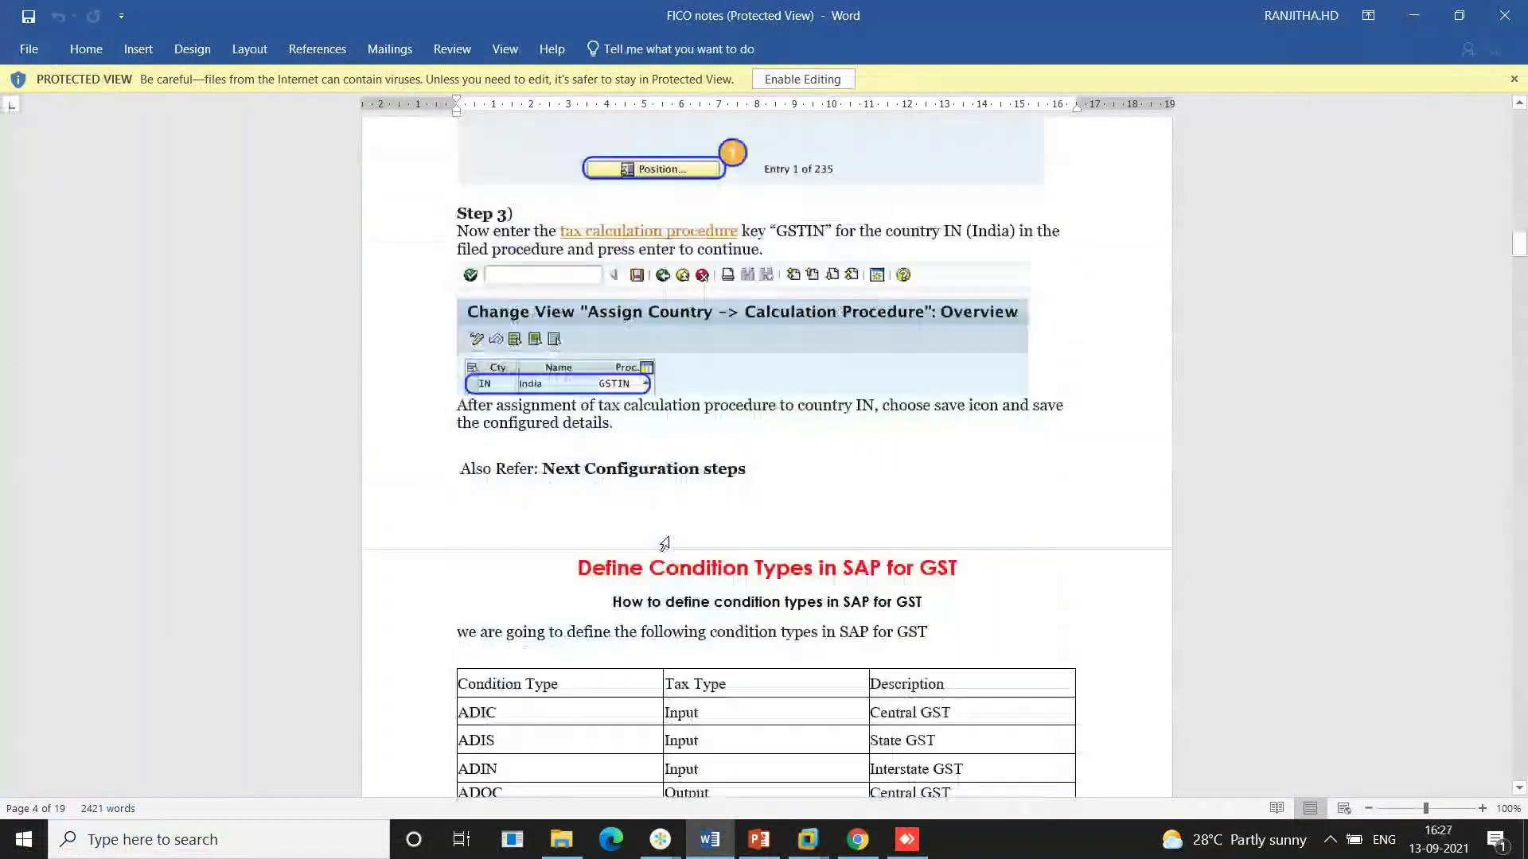
scroll(667, 541, down, 5)
scroll(670, 537, up, 1)
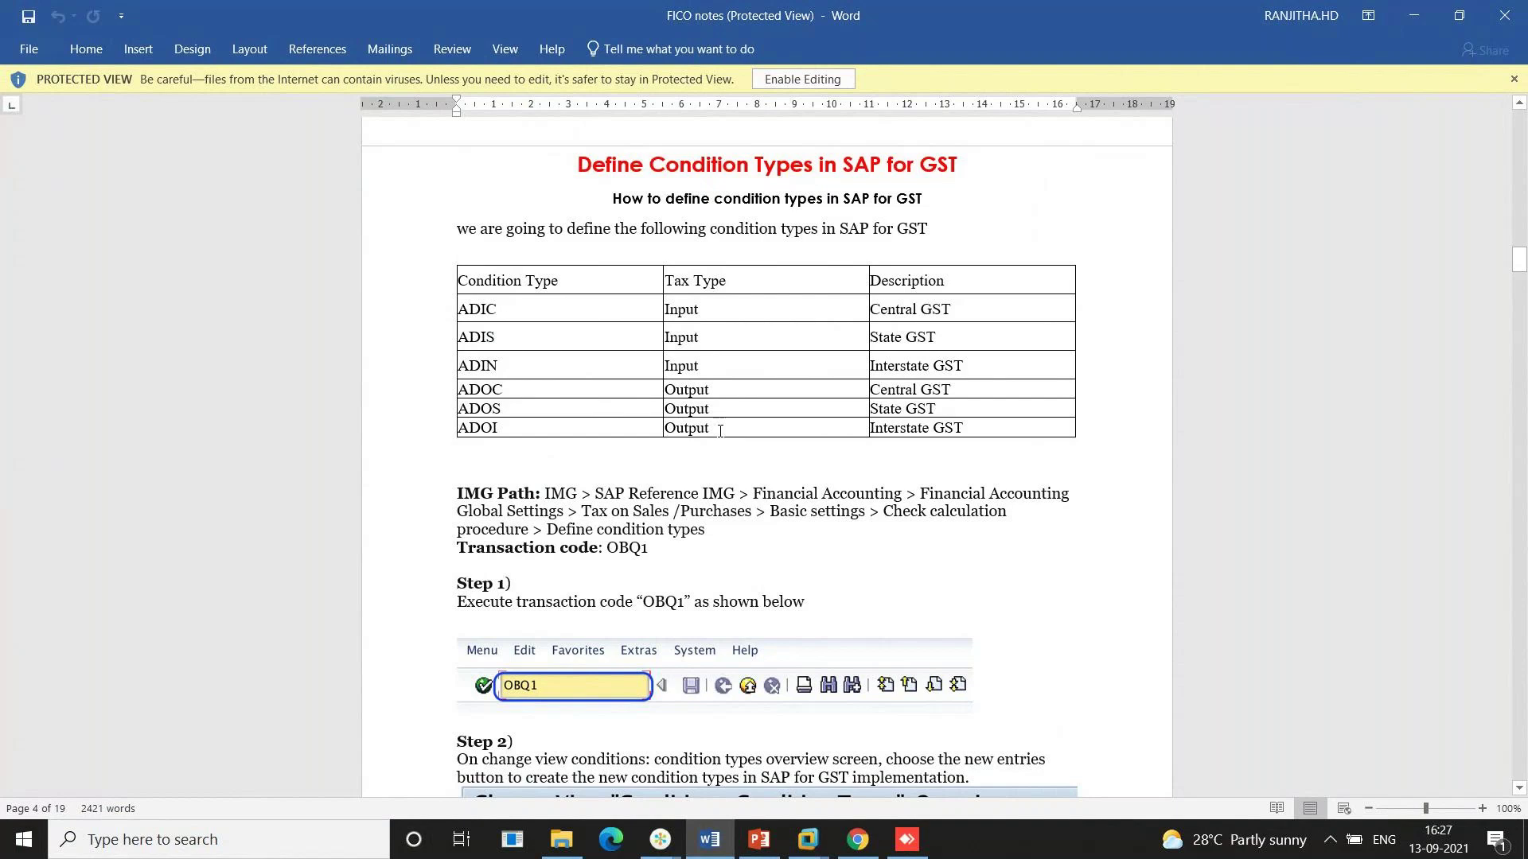
scroll(720, 431, down, 15)
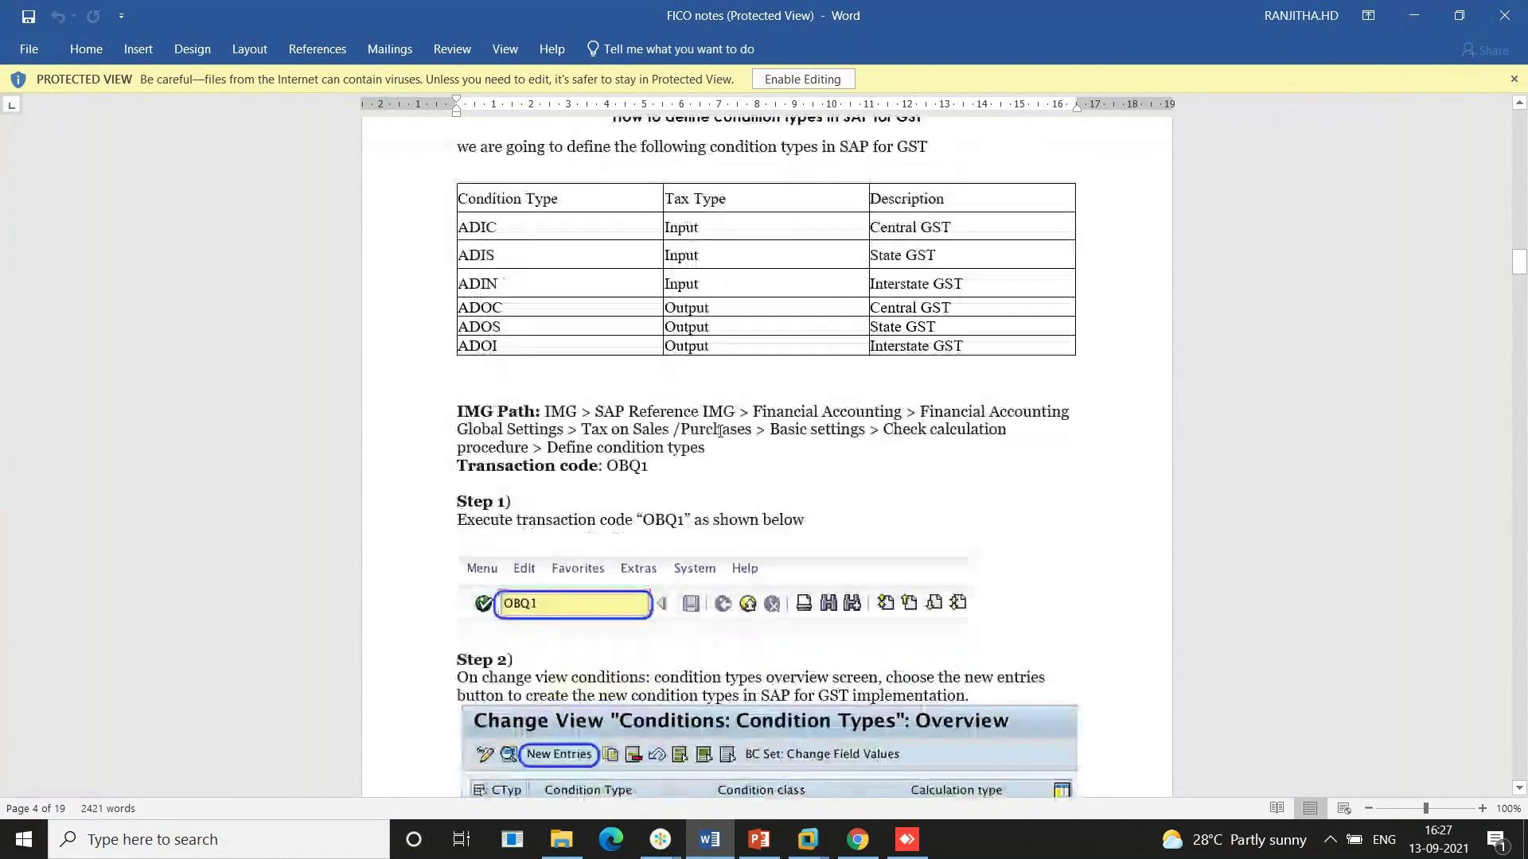
scroll(720, 436, up, 15)
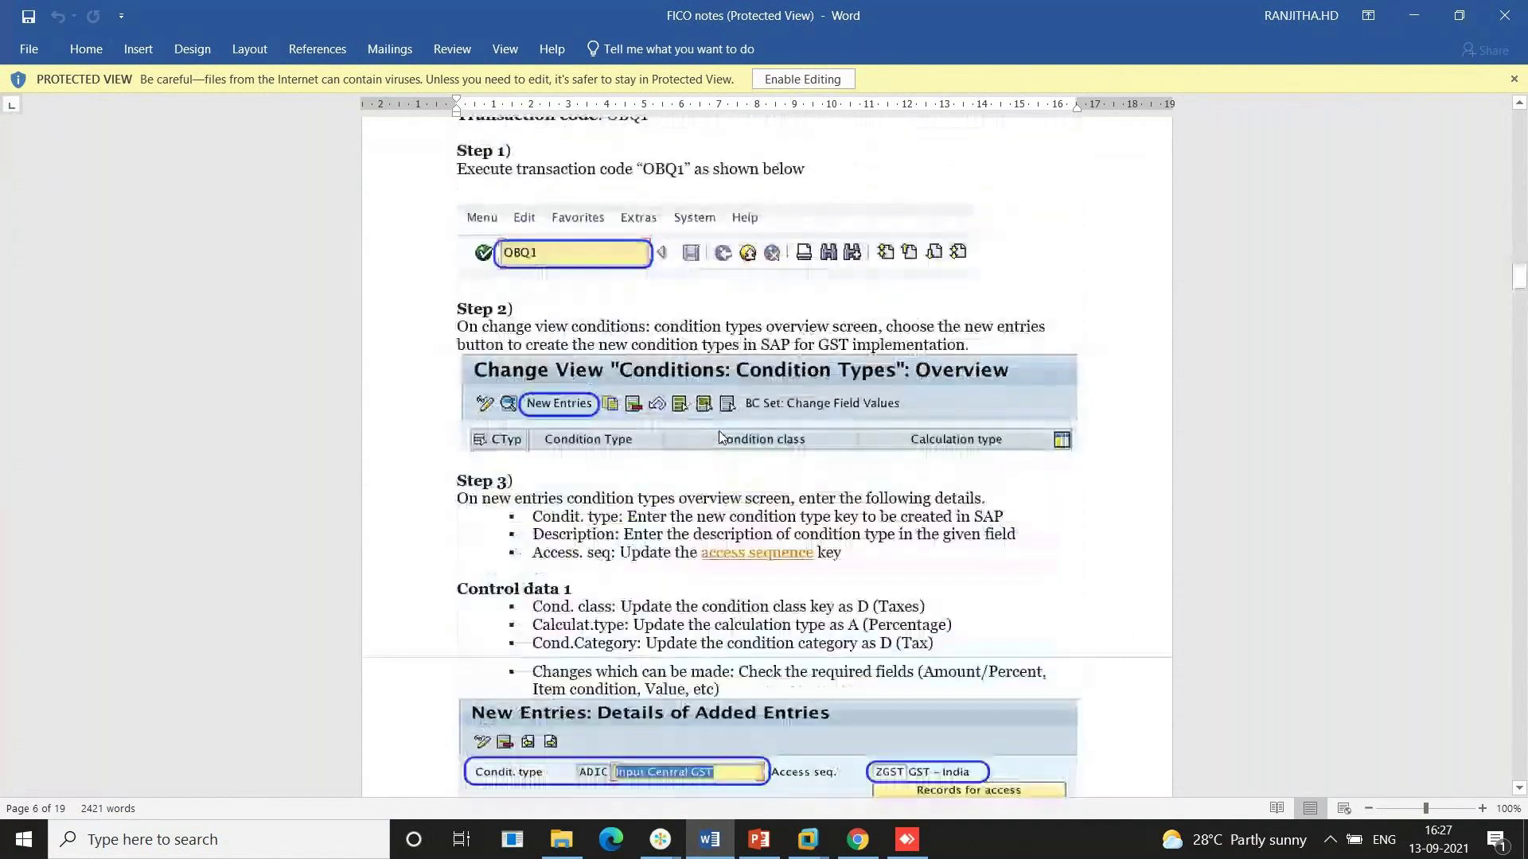
scroll(718, 430, down, 3)
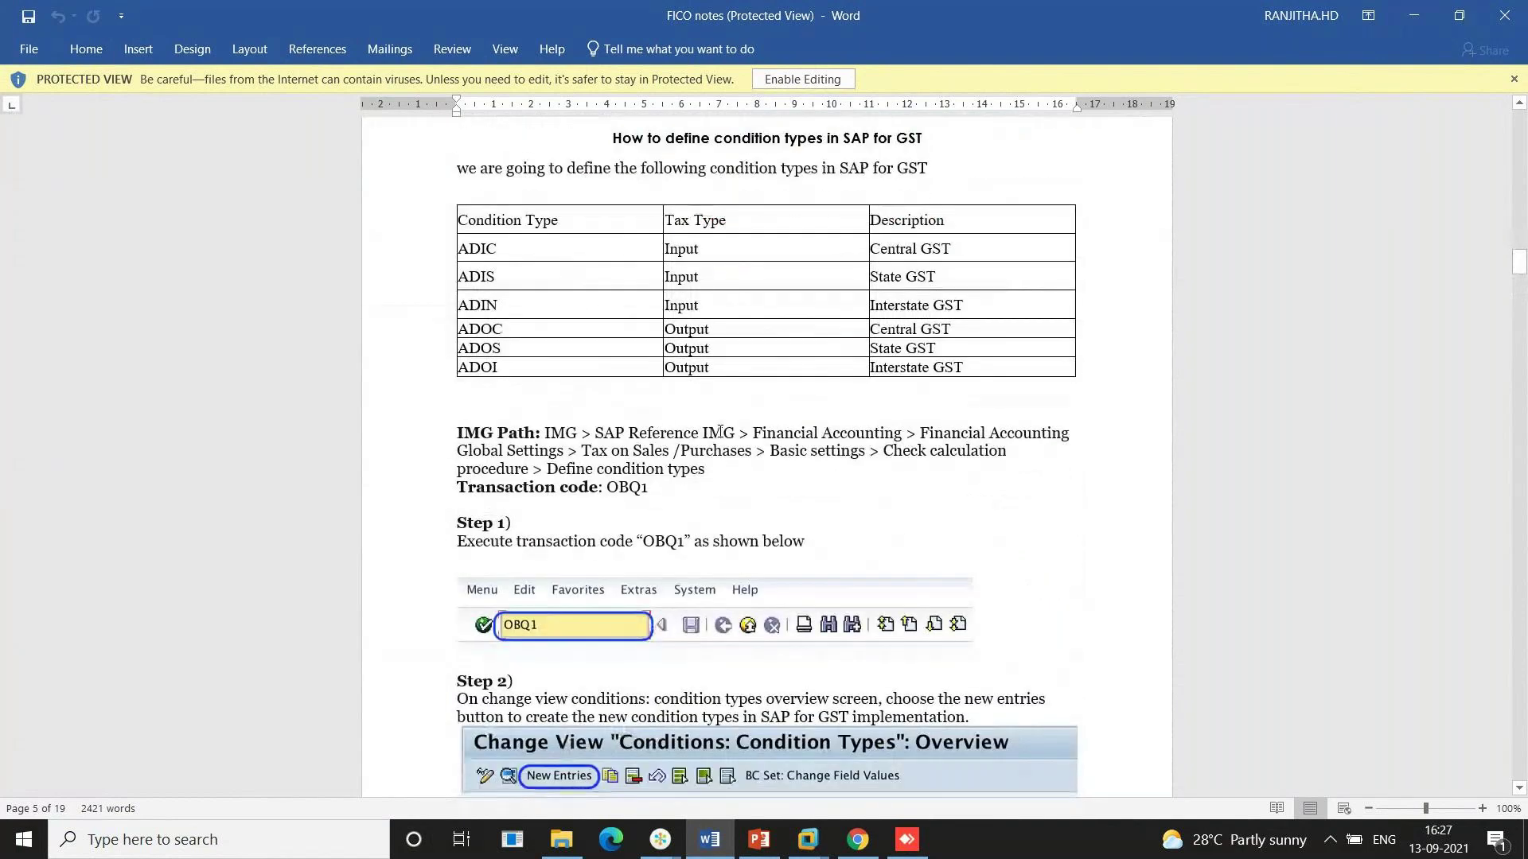
Switch to SAP, run transaction OBQ1 and start a new condition type entry
key(alt+Tab)
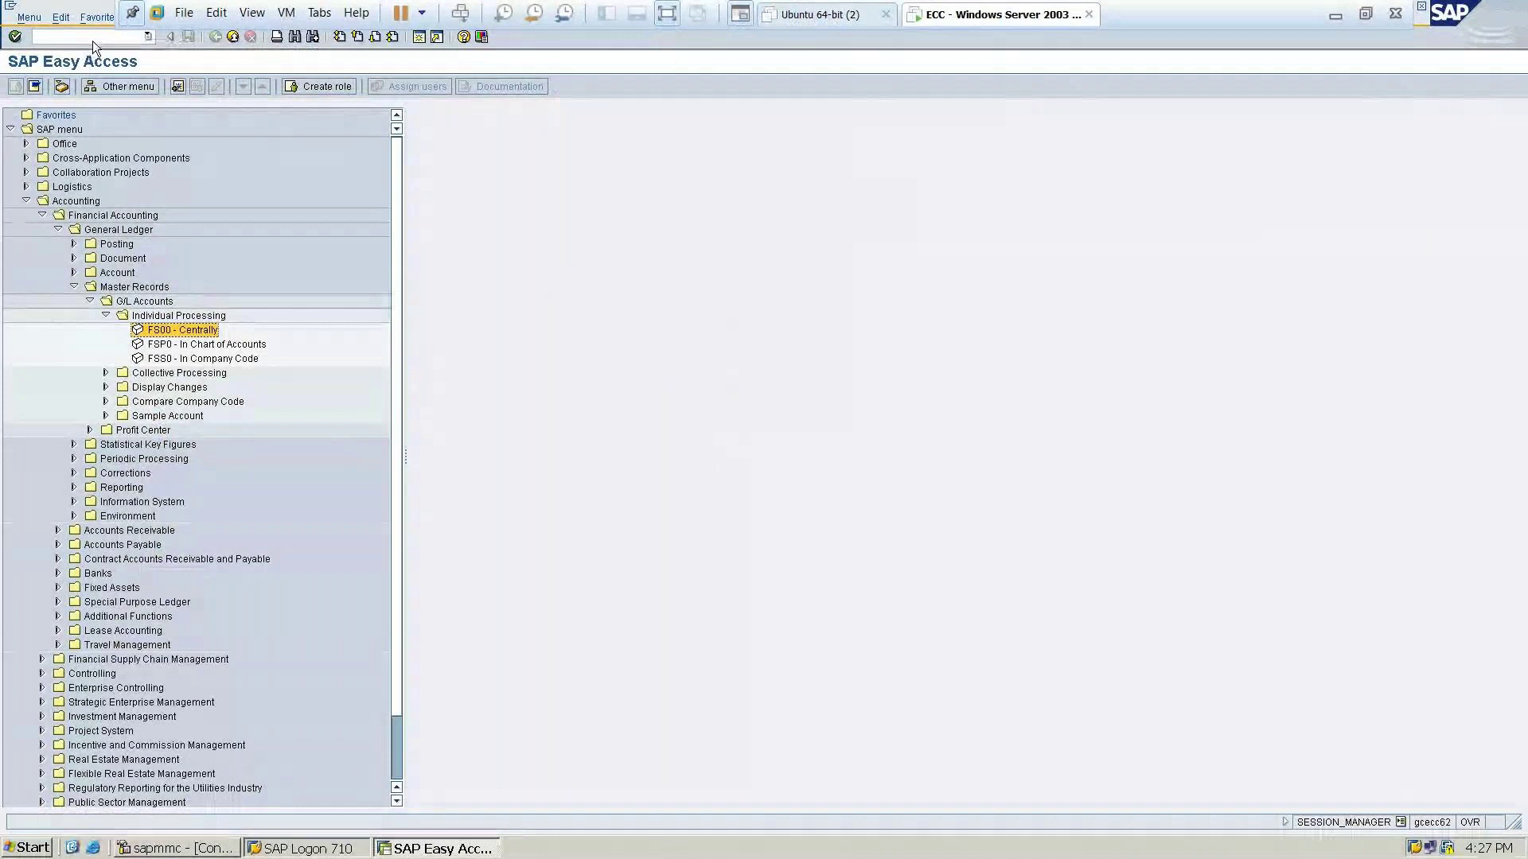
click(98, 21)
click(54, 41)
text(obq1)
key(Return)
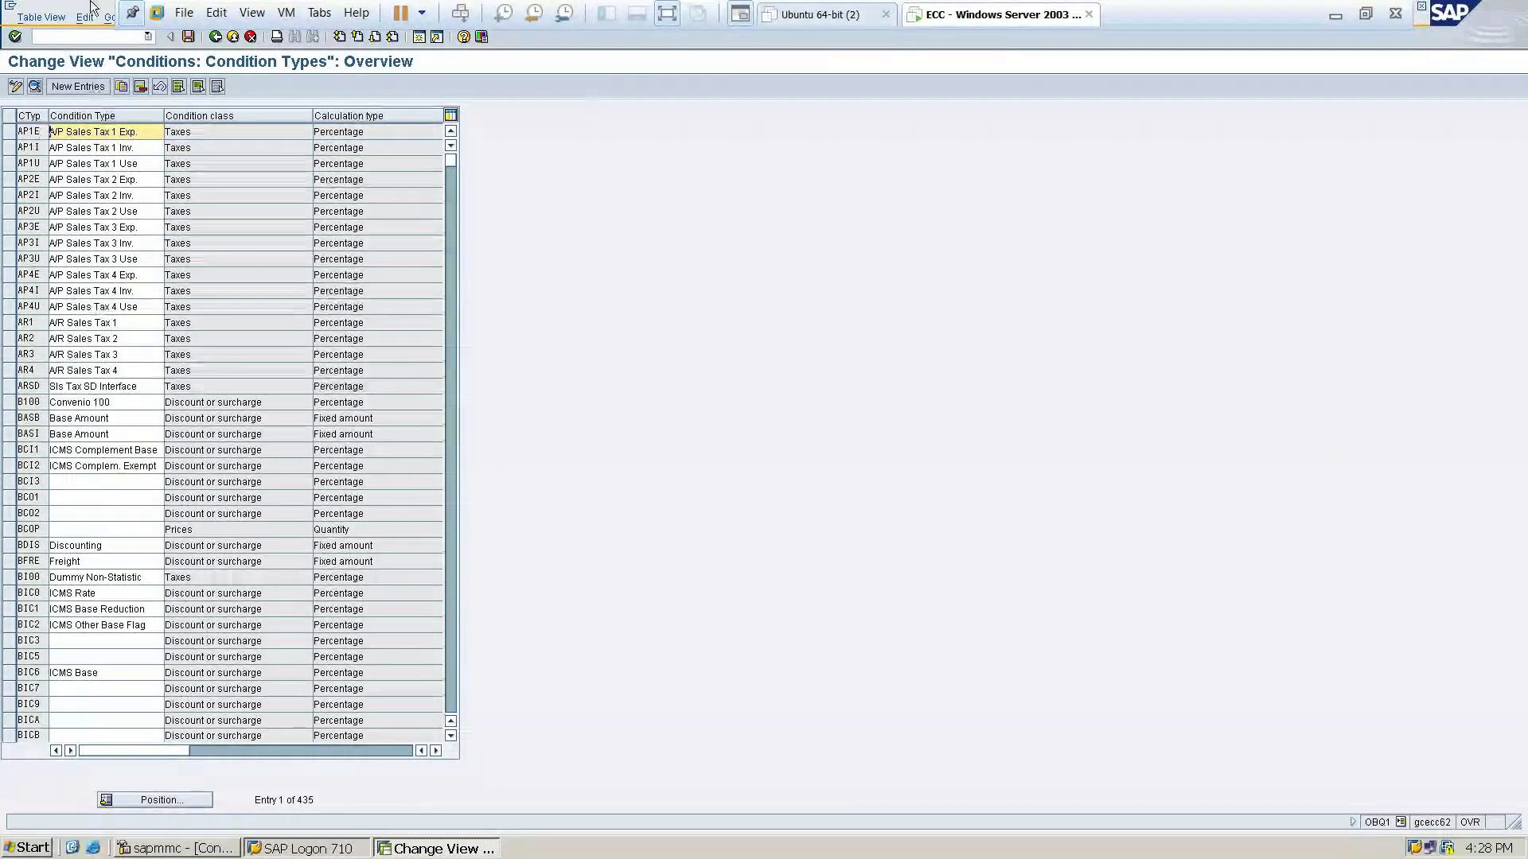
click(77, 86)
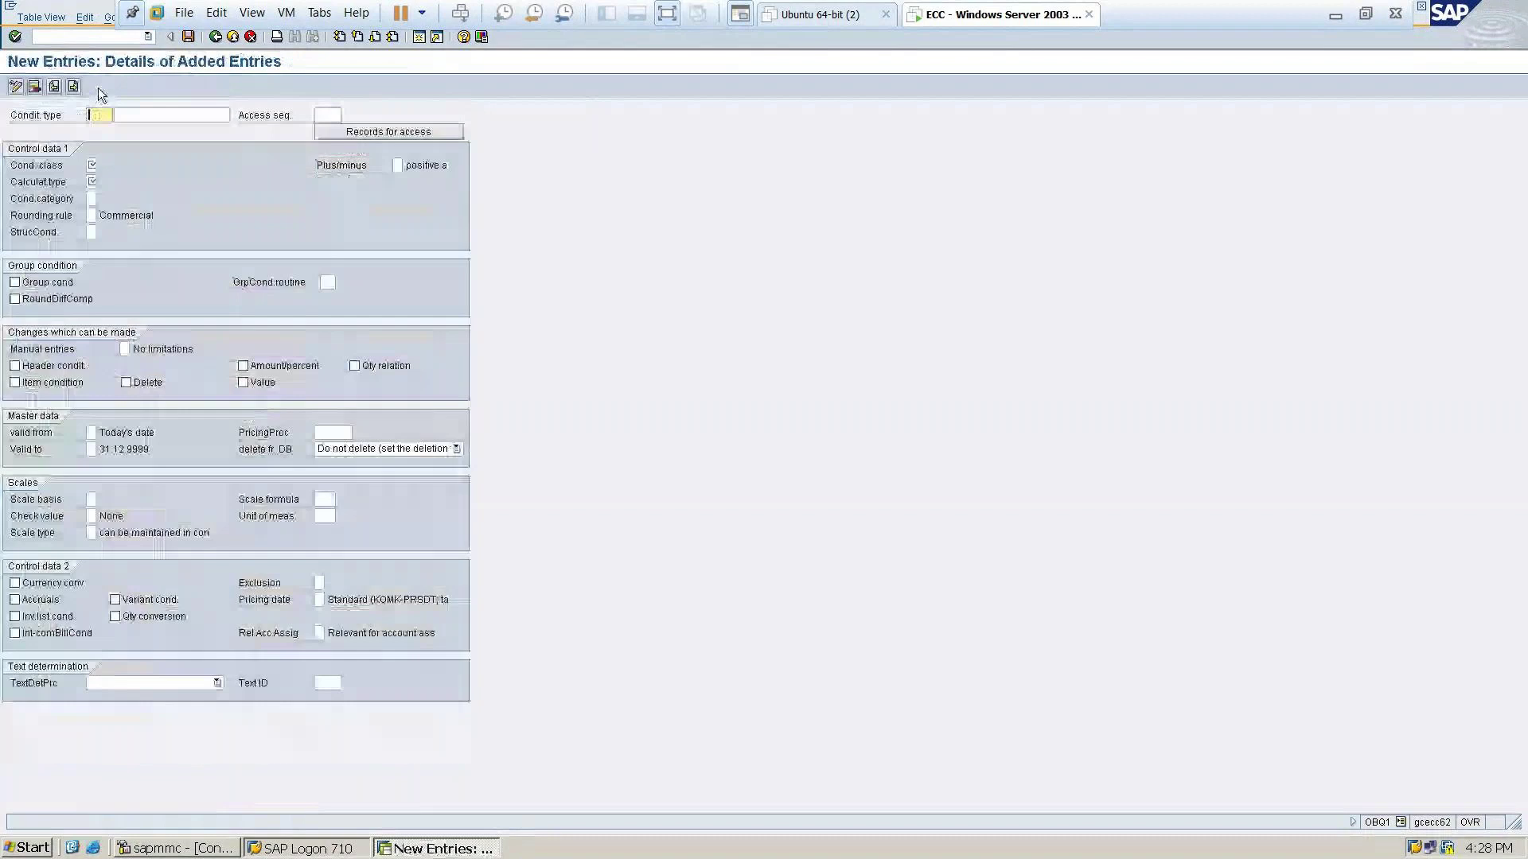
Check the condition type table in the Word notes, then enter condition type ADIC with the description Input CGST in SAP
click(1336, 14)
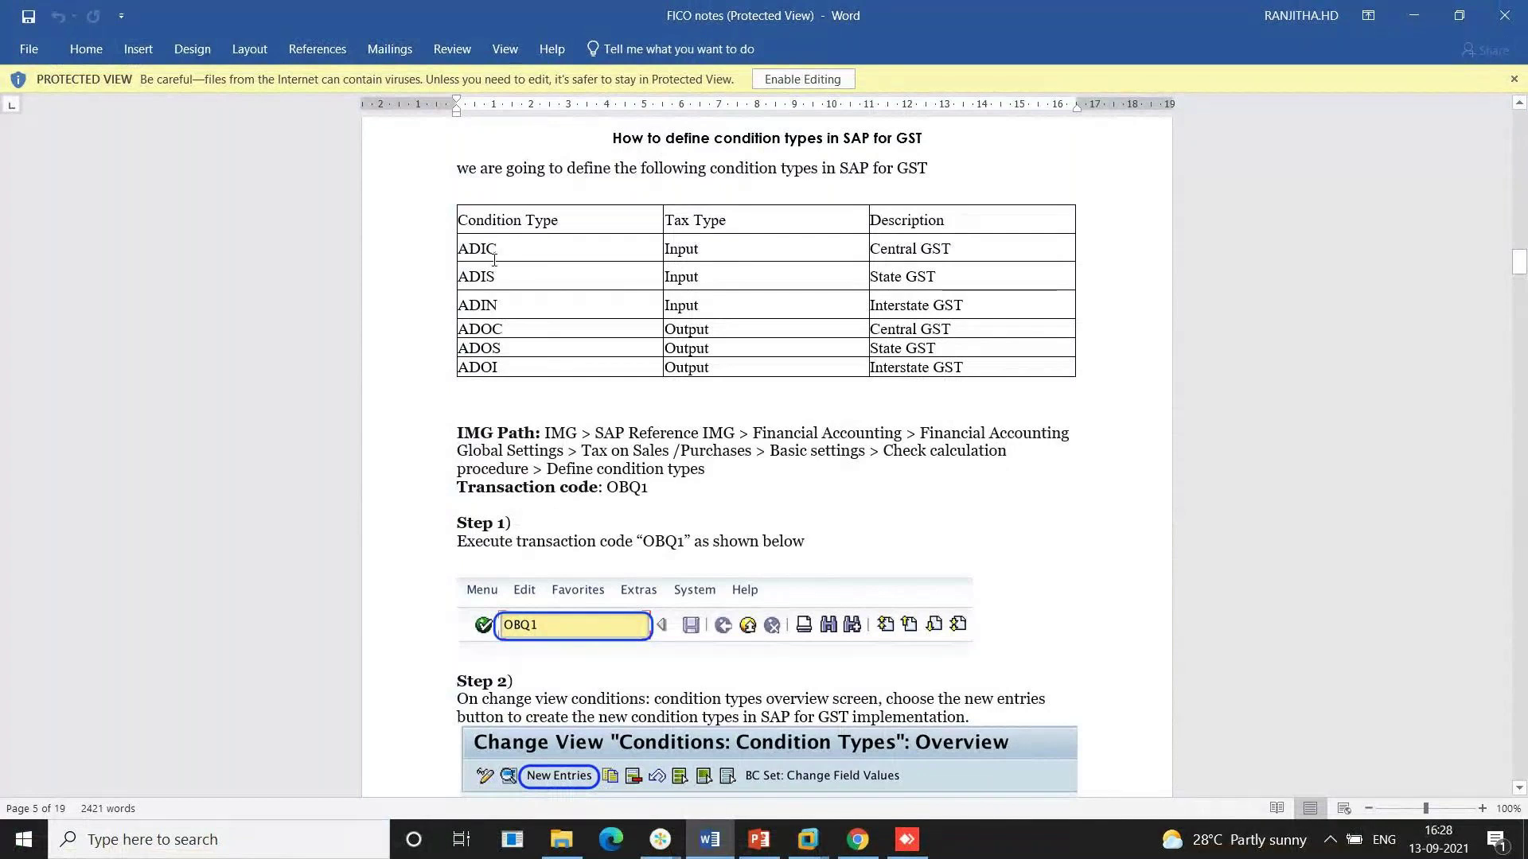
key(alt+Tab)
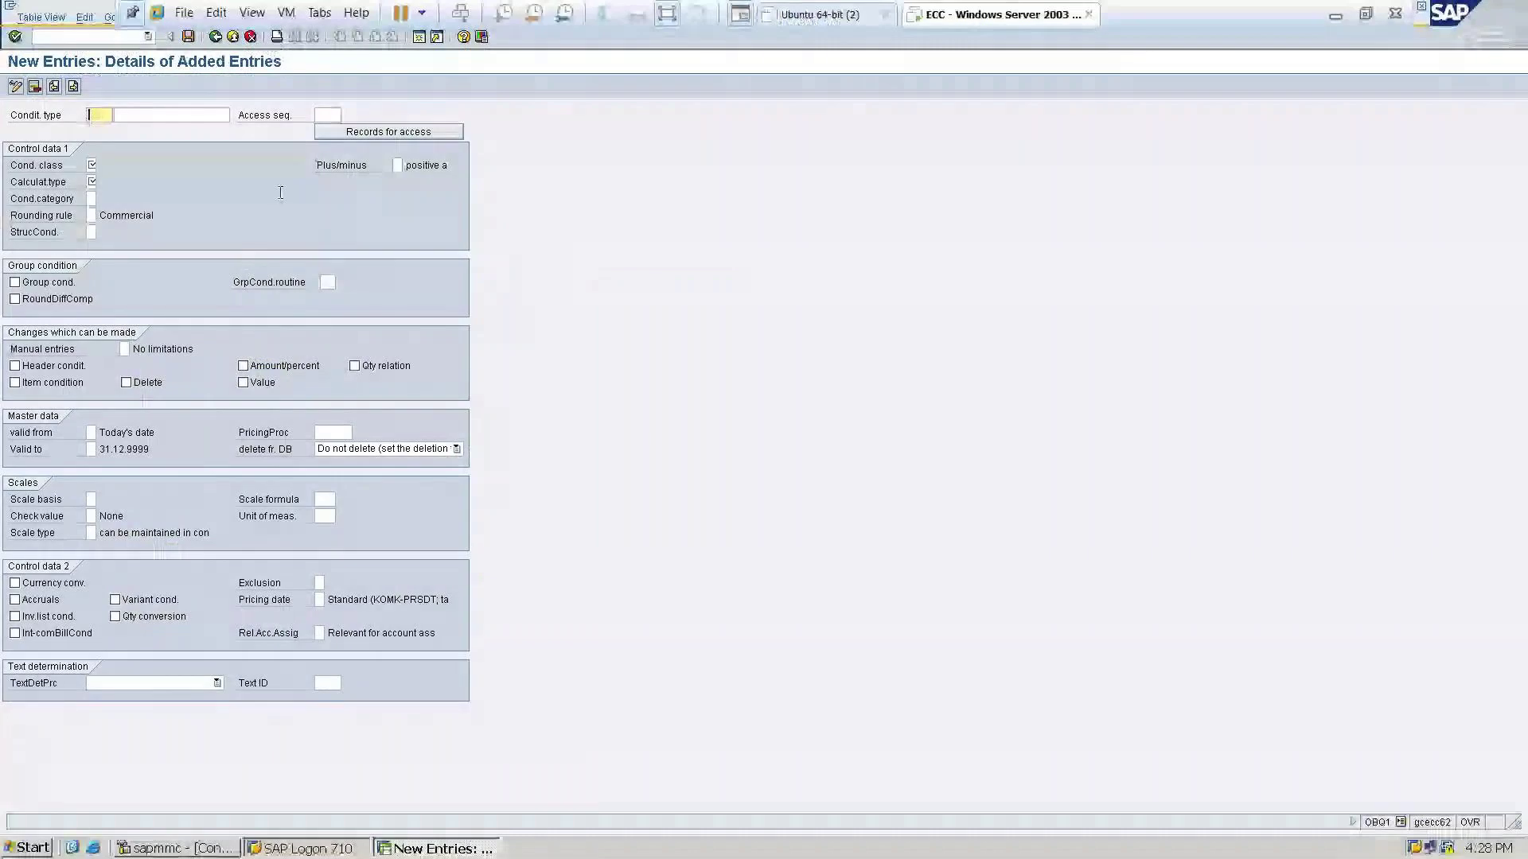
text(ADIC)
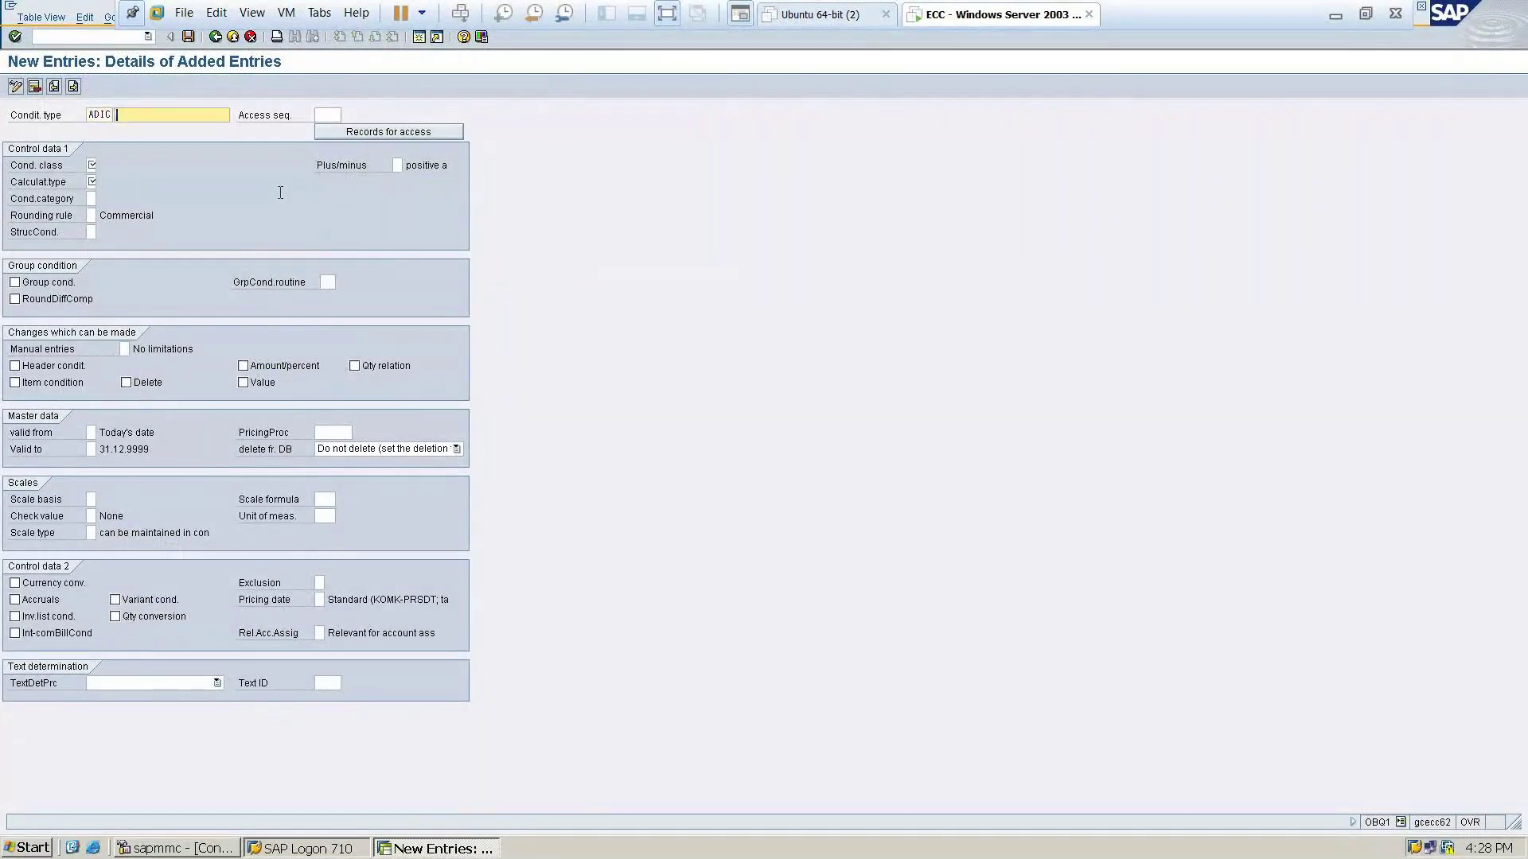
text(Input CGST)
Open the list of access sequences for condition type ADIC and search it for zgst
click(327, 114)
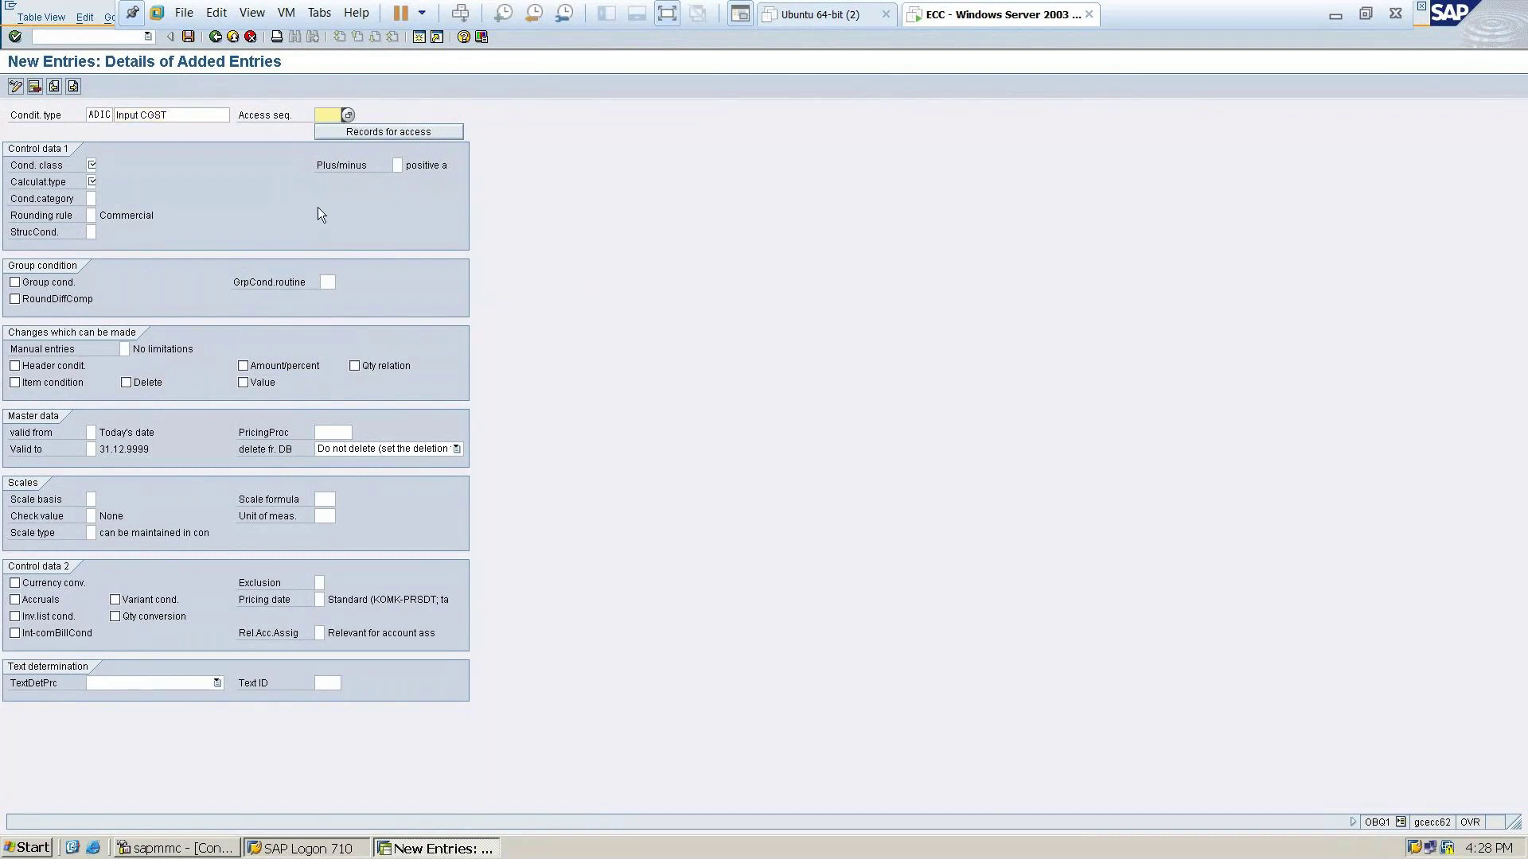
click(348, 113)
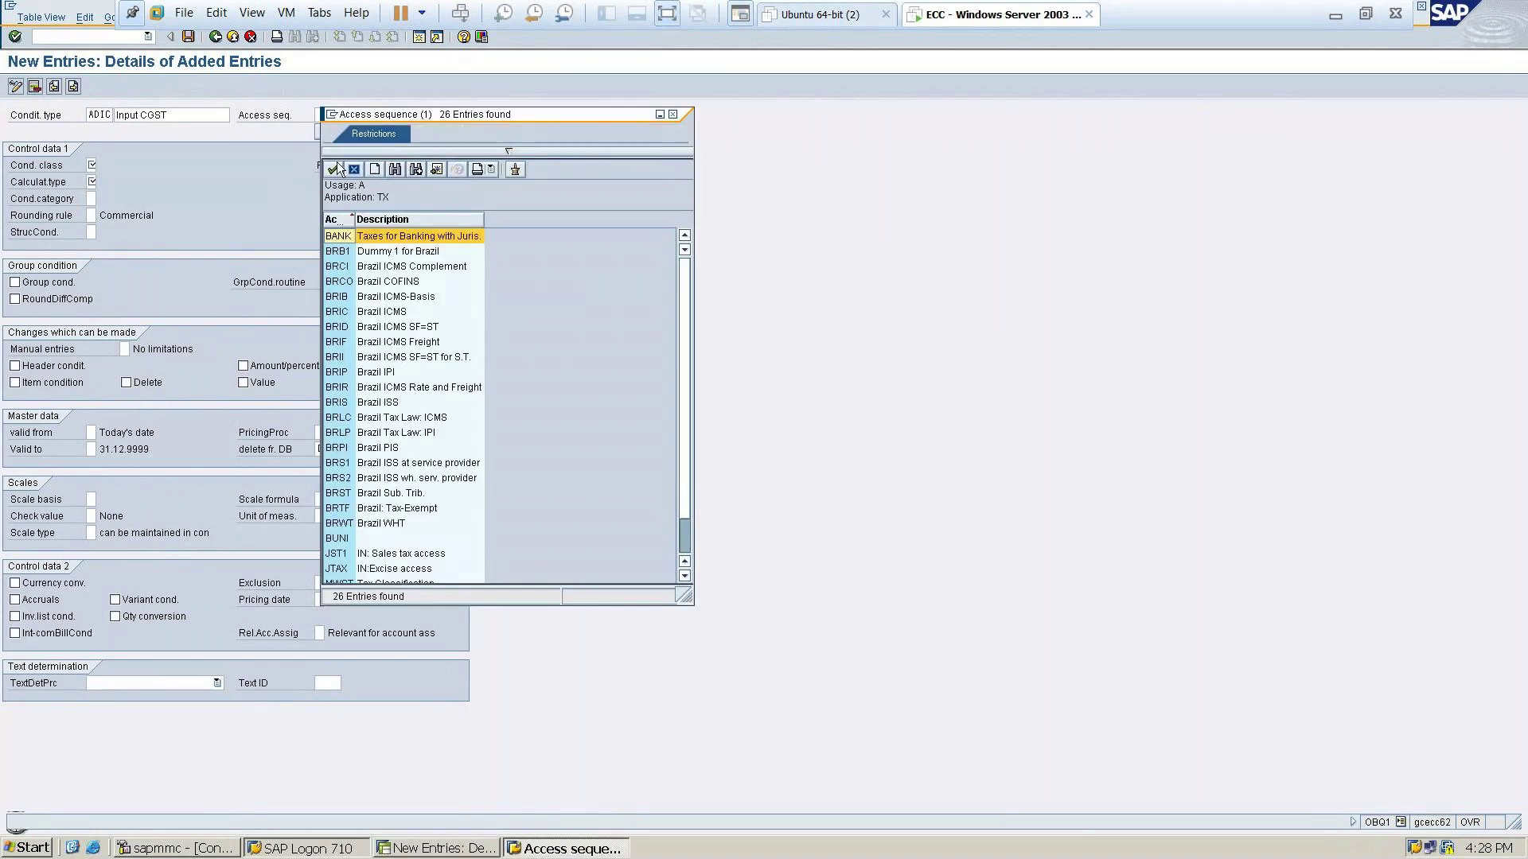
click(375, 170)
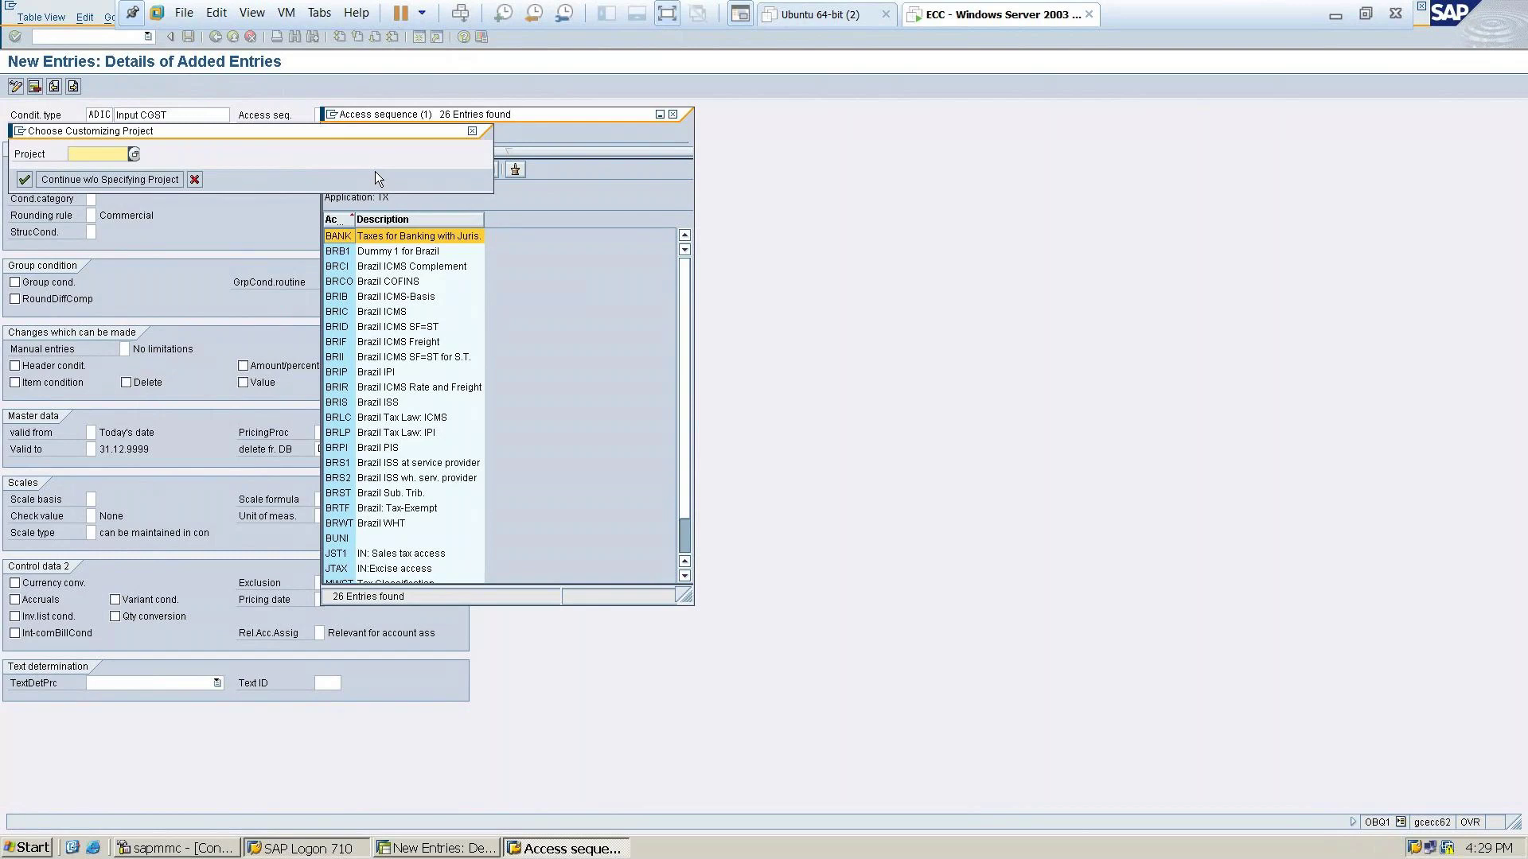
click(473, 130)
click(394, 169)
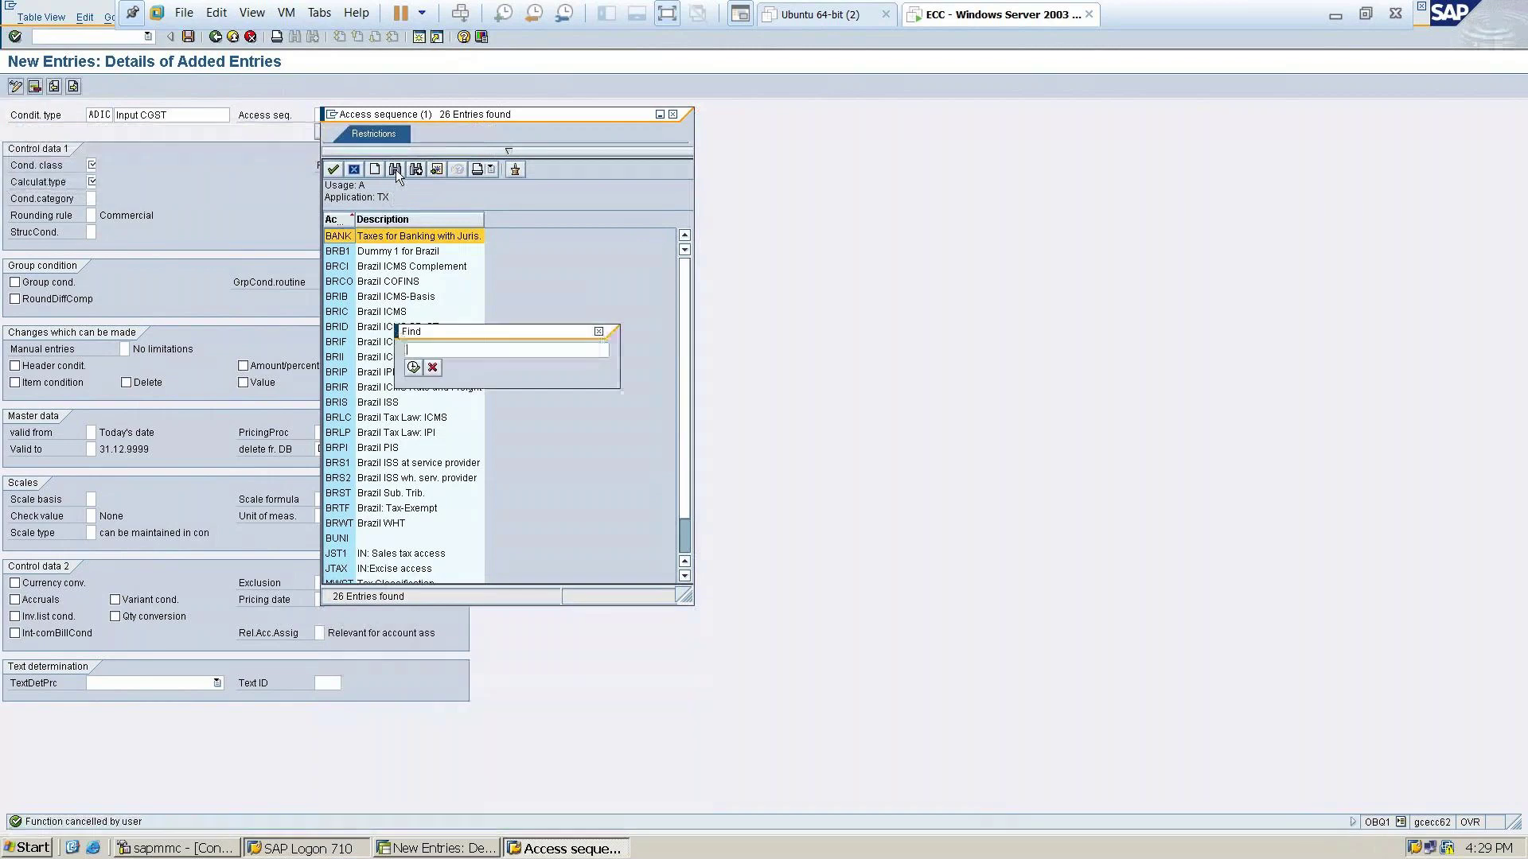
text(zgst)
key(Return)
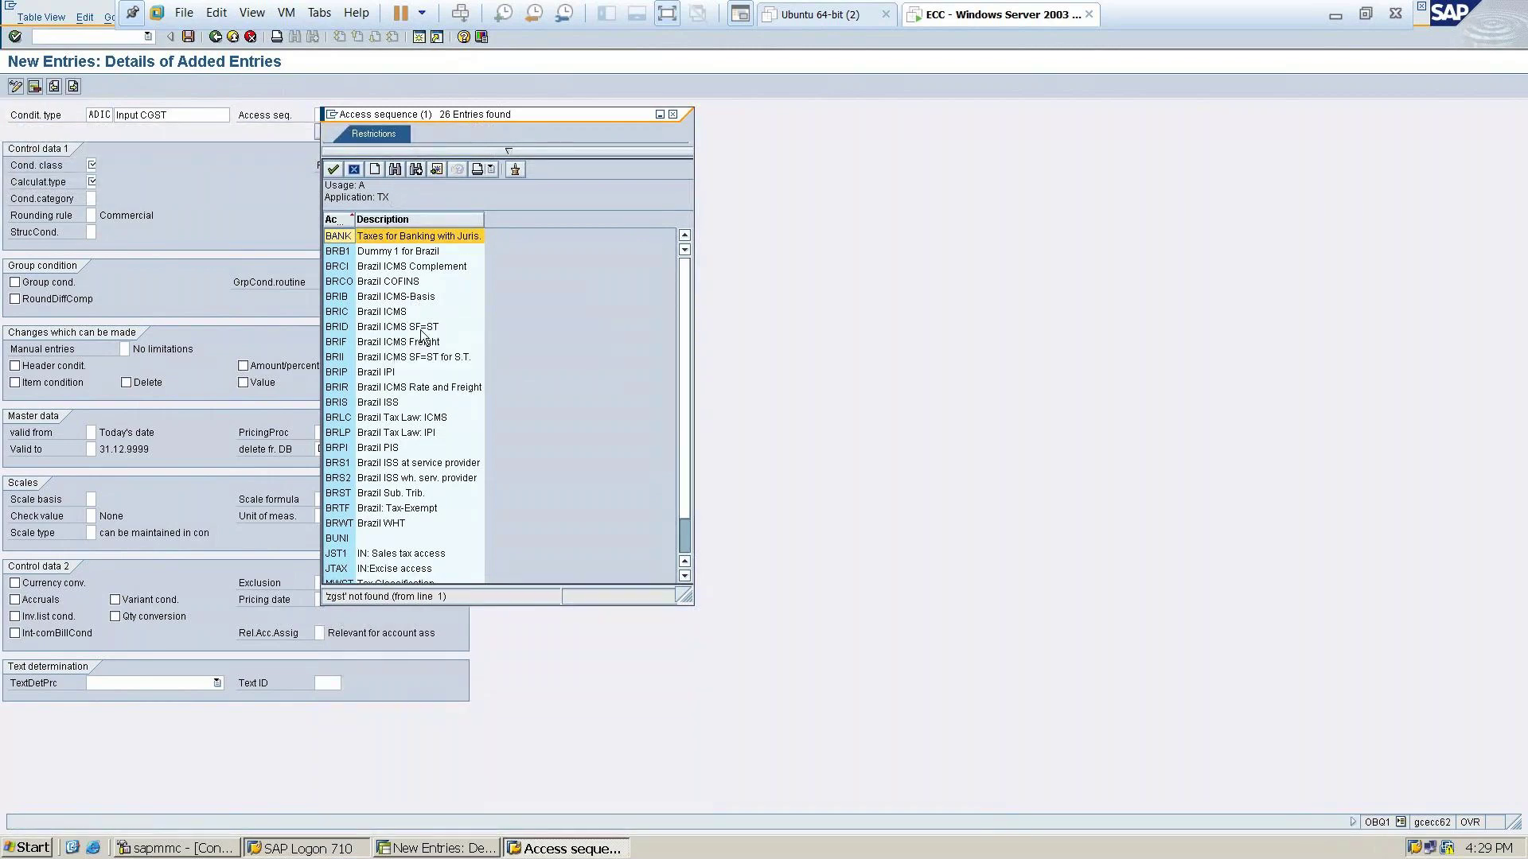
Assign access sequence JST1 (IN: Sales tax access) to condition type ADIC
scroll(686, 348, down, 1)
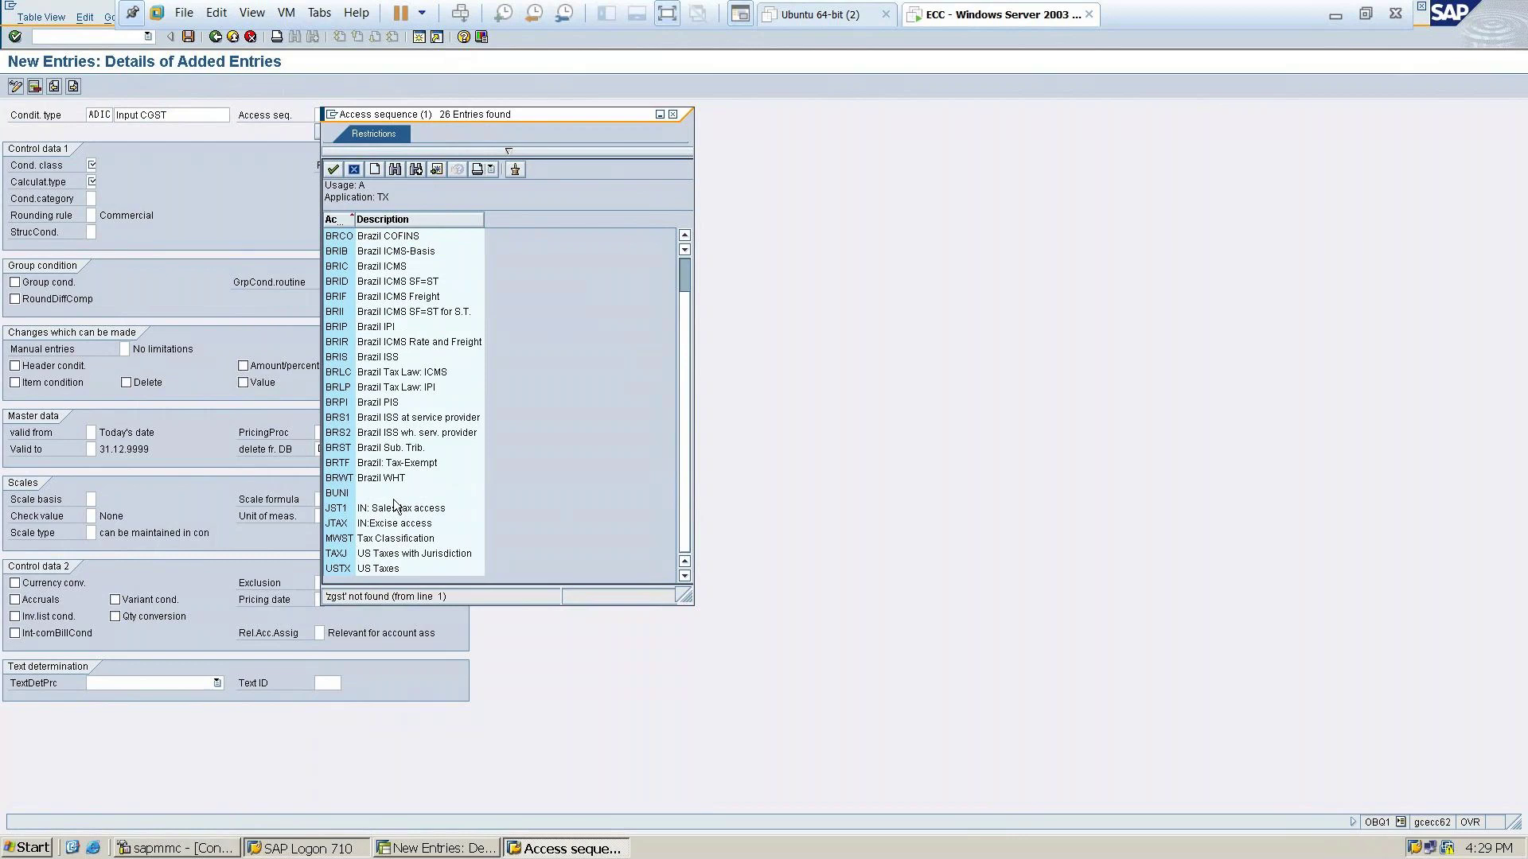
click(378, 513)
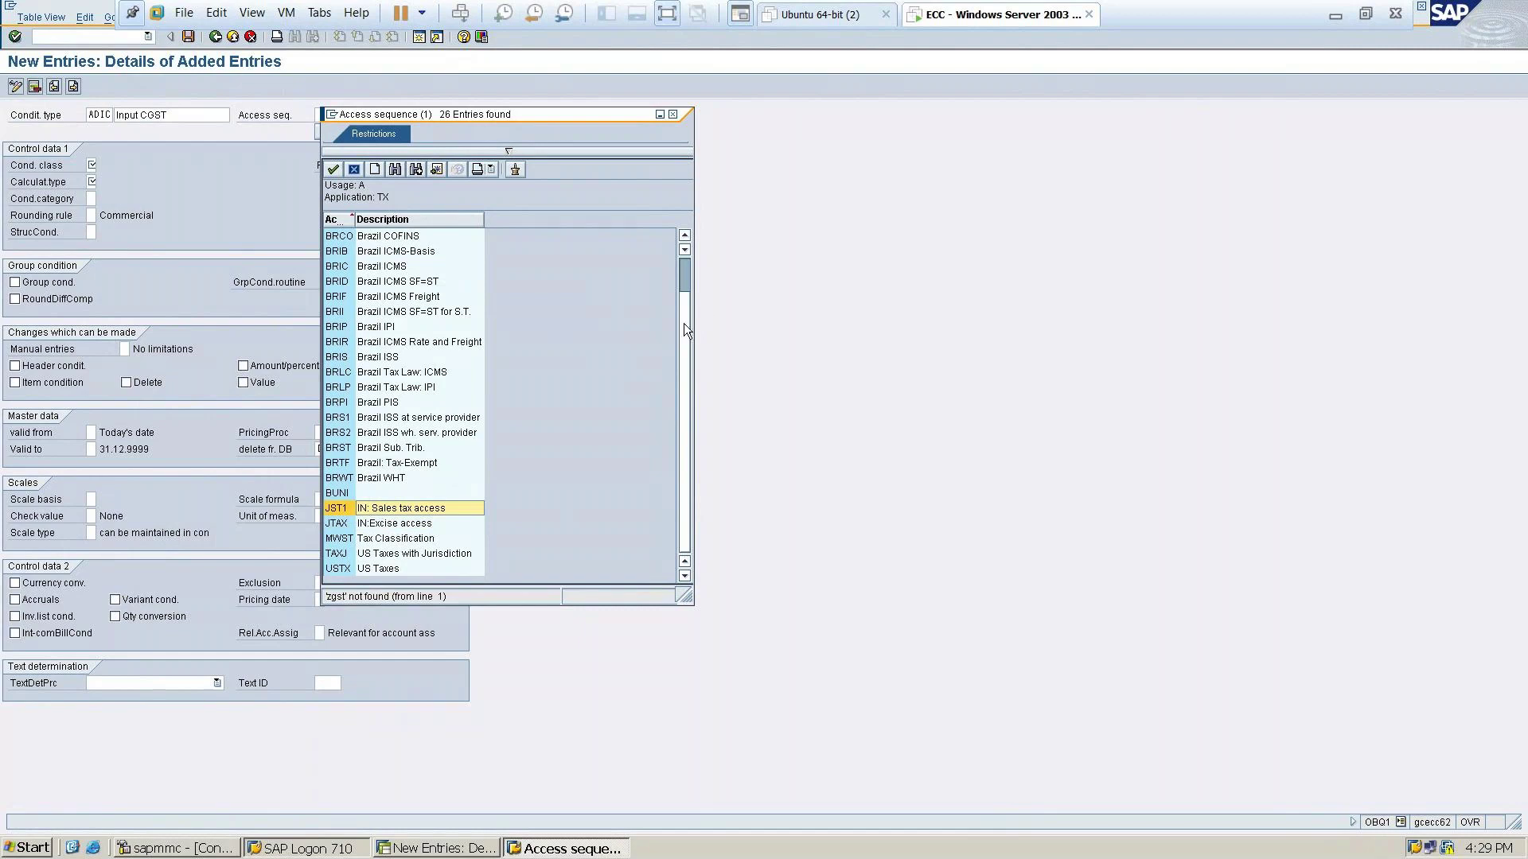
scroll(684, 323, up, 1)
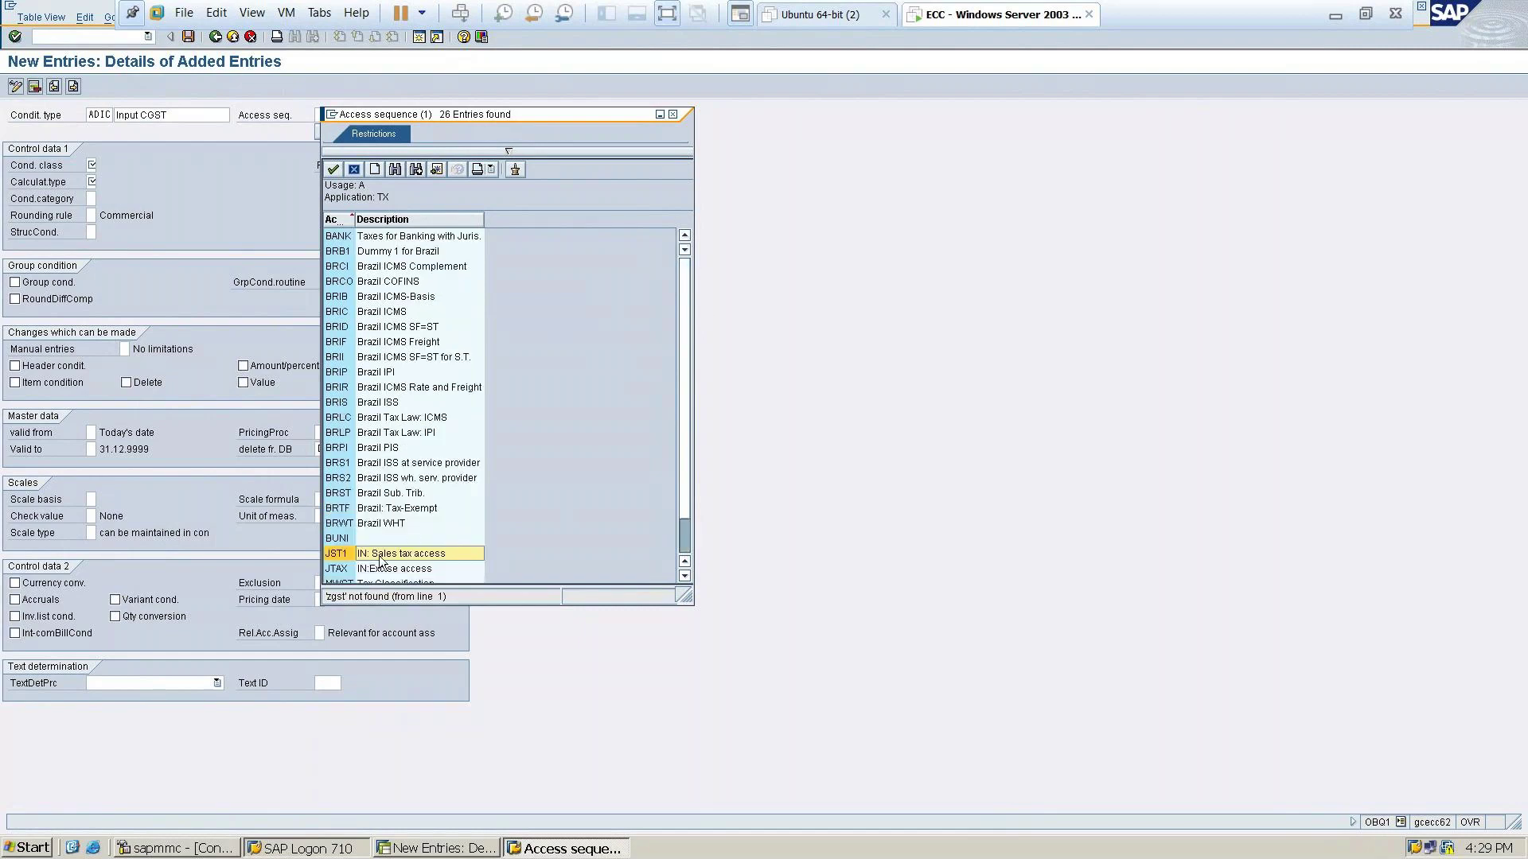
double_click(380, 555)
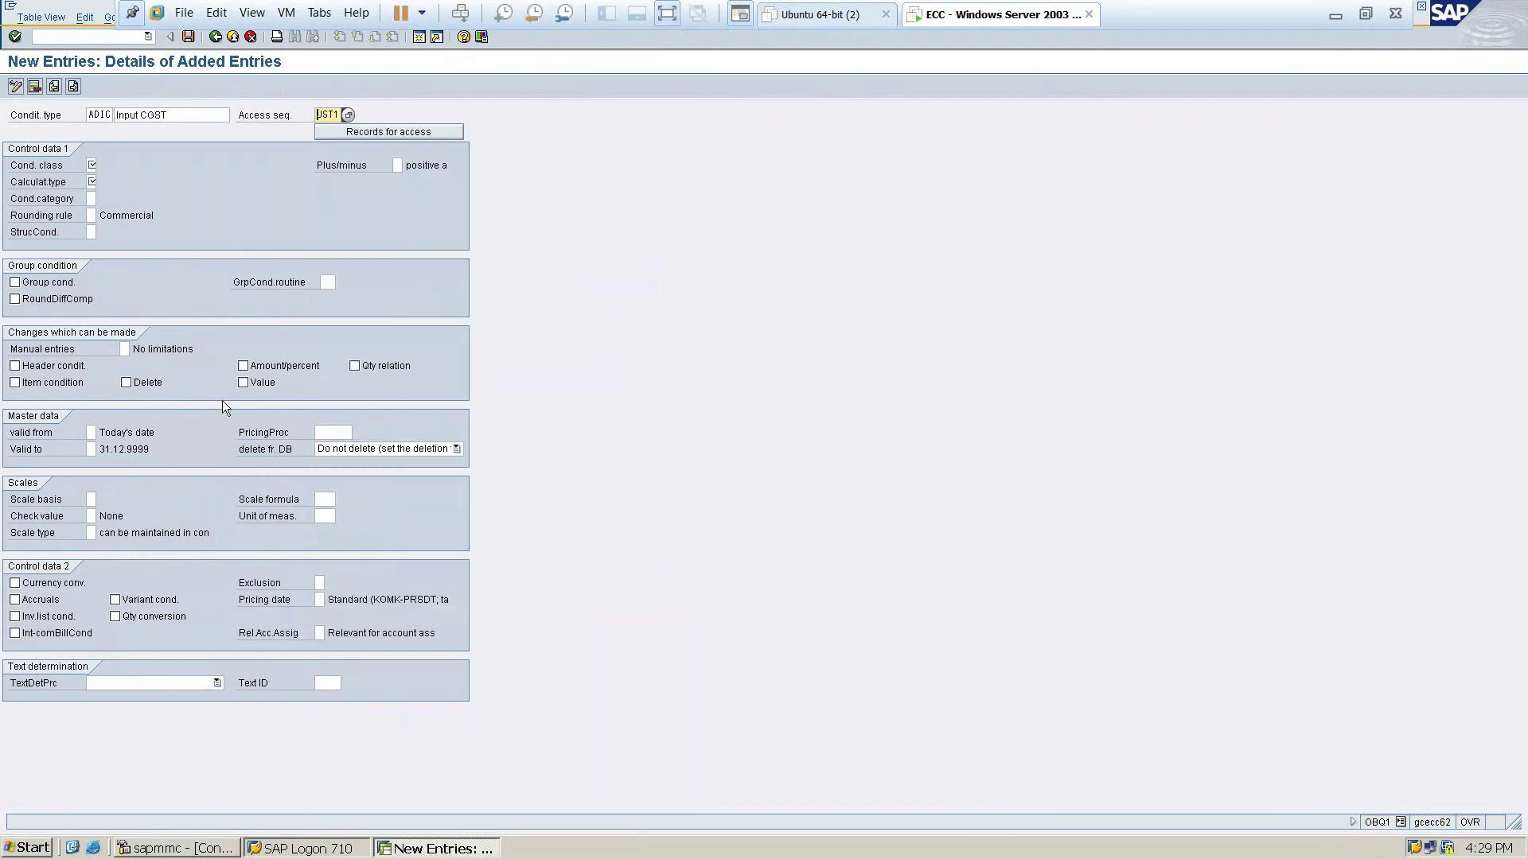
Set the condition class to D (Taxes), the calculation type to A (Percentage) and the condition category to D (Tax)
double_click(90, 167)
click(92, 165)
click(93, 165)
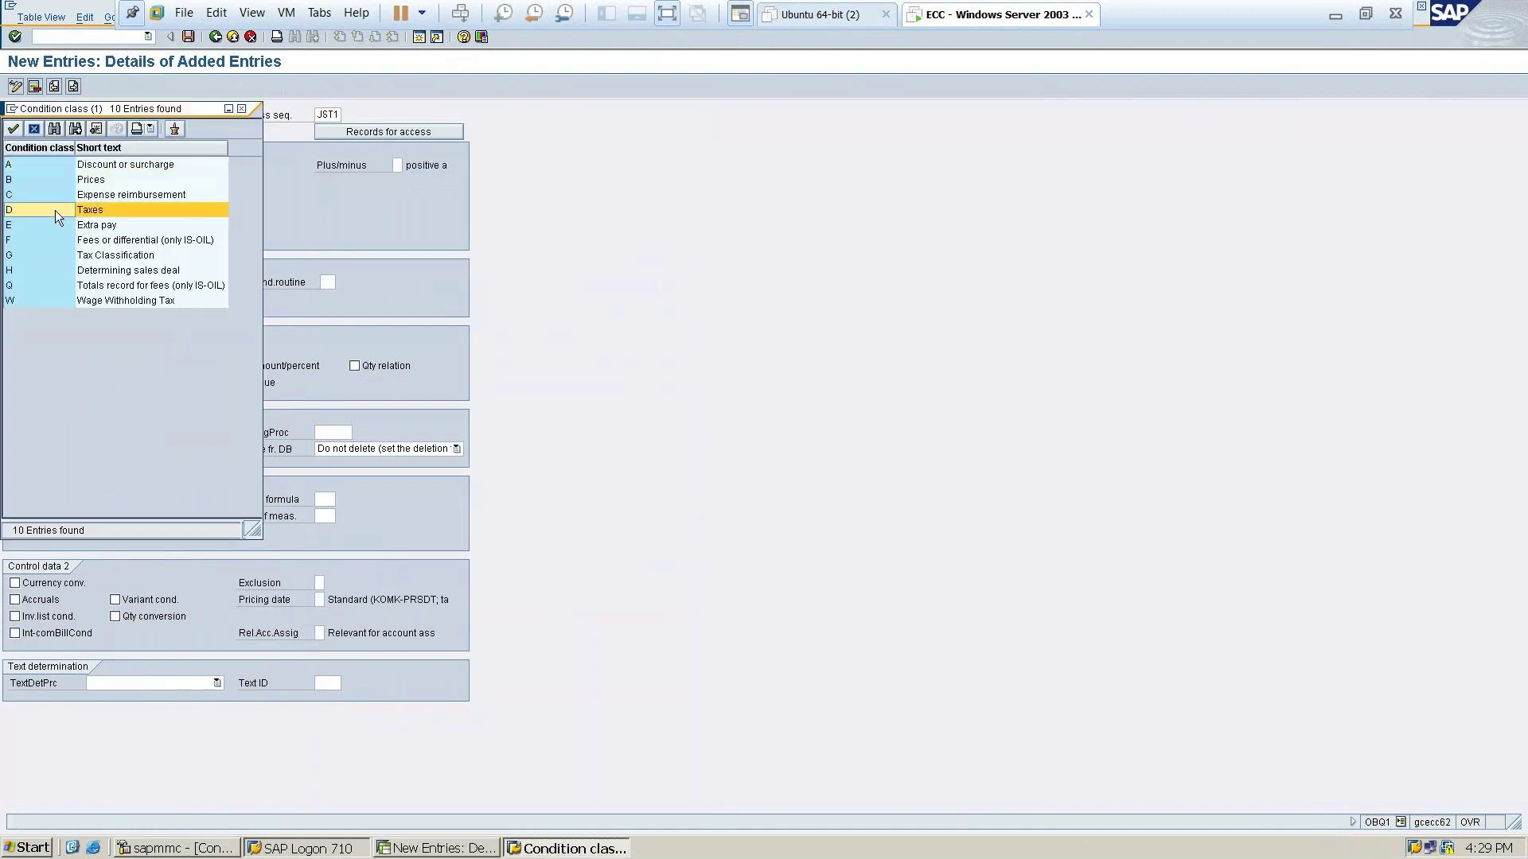
double_click(55, 210)
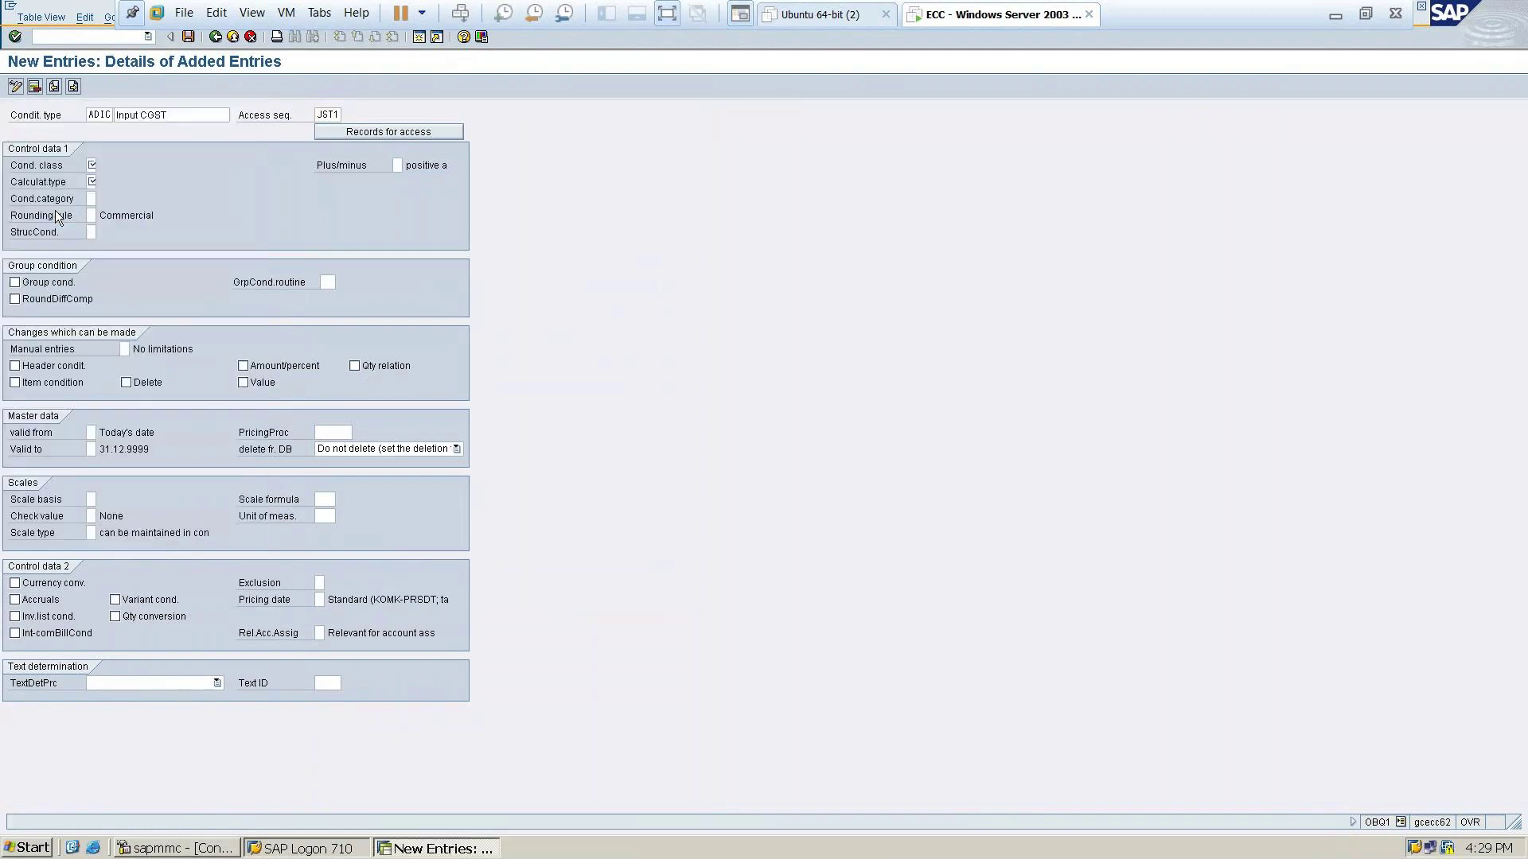
click(93, 181)
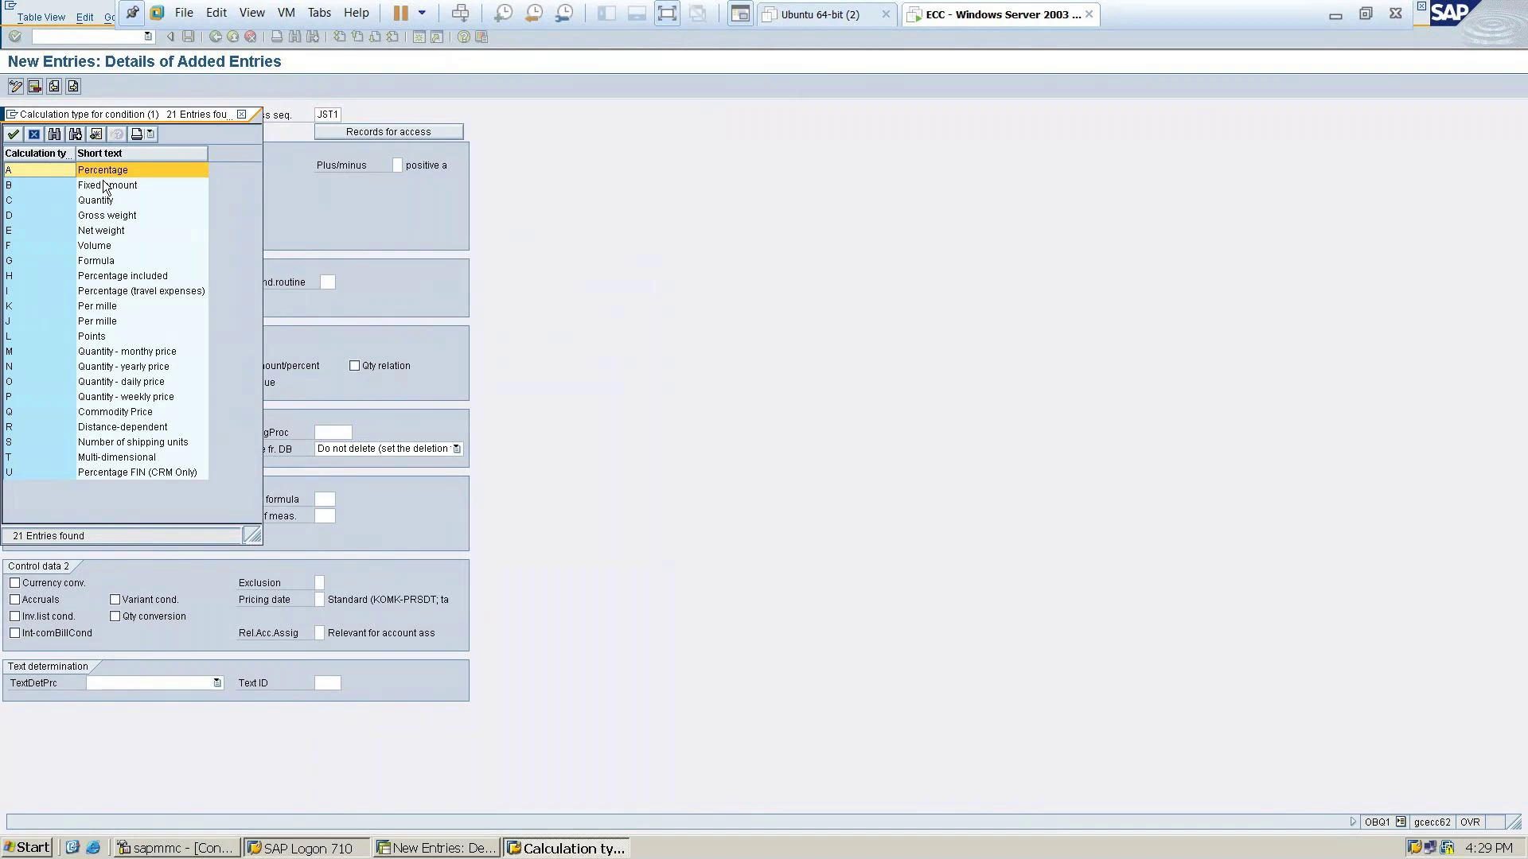
double_click(51, 170)
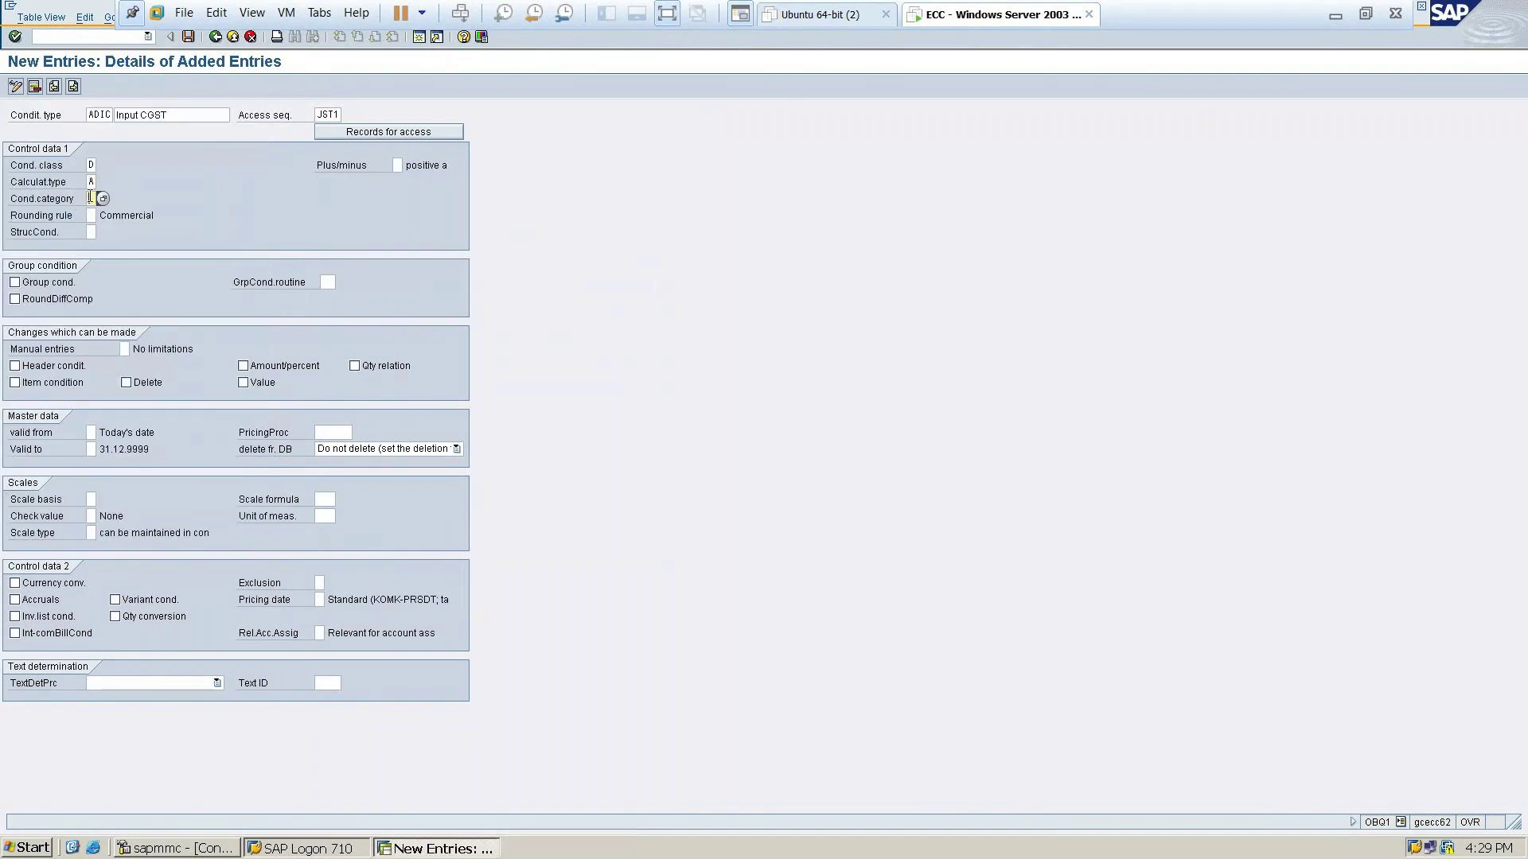
click(103, 198)
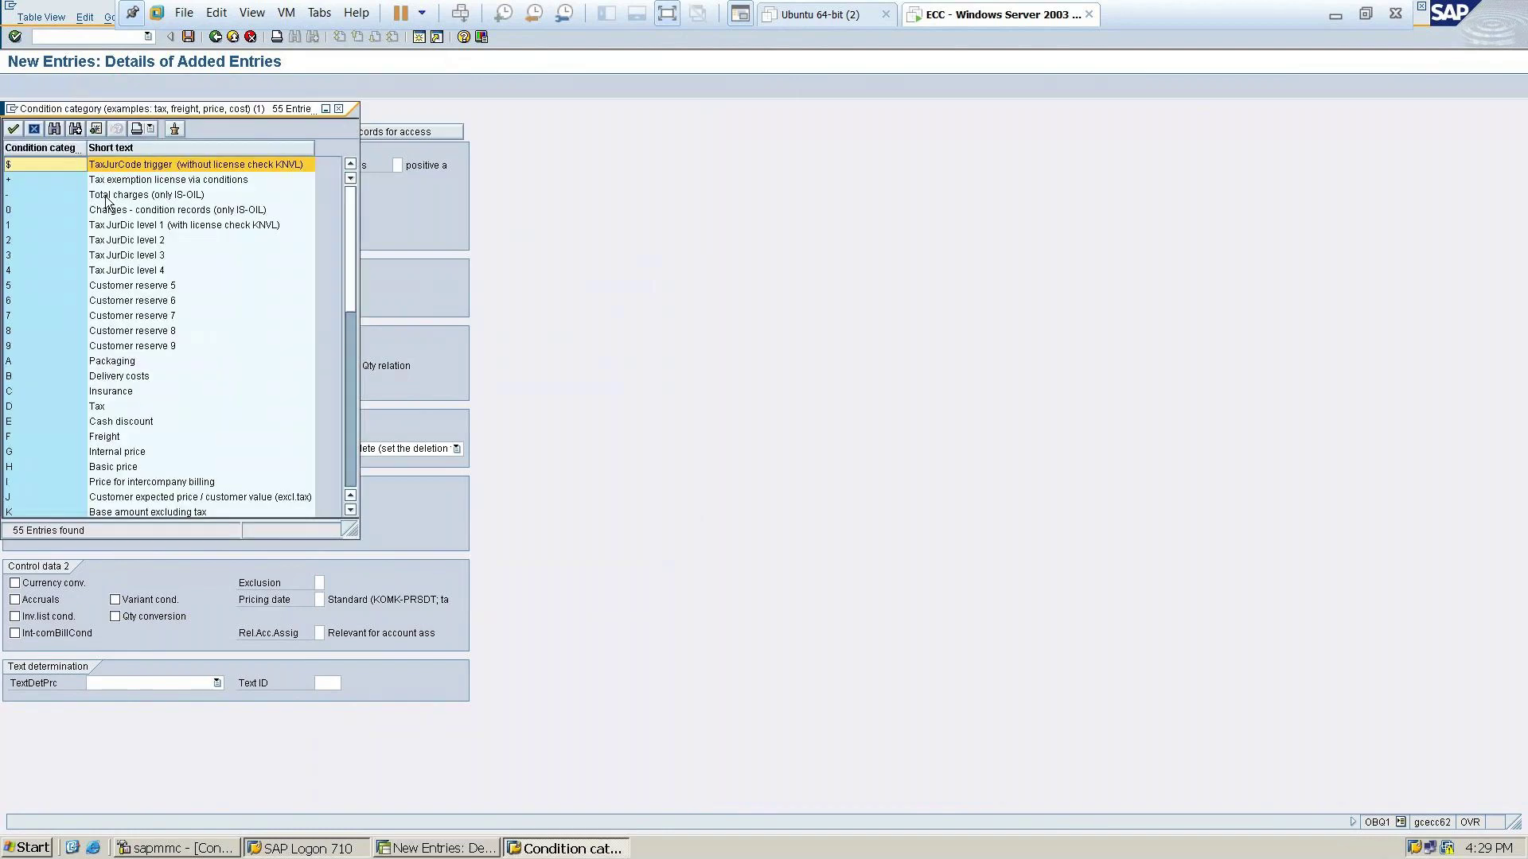
double_click(97, 406)
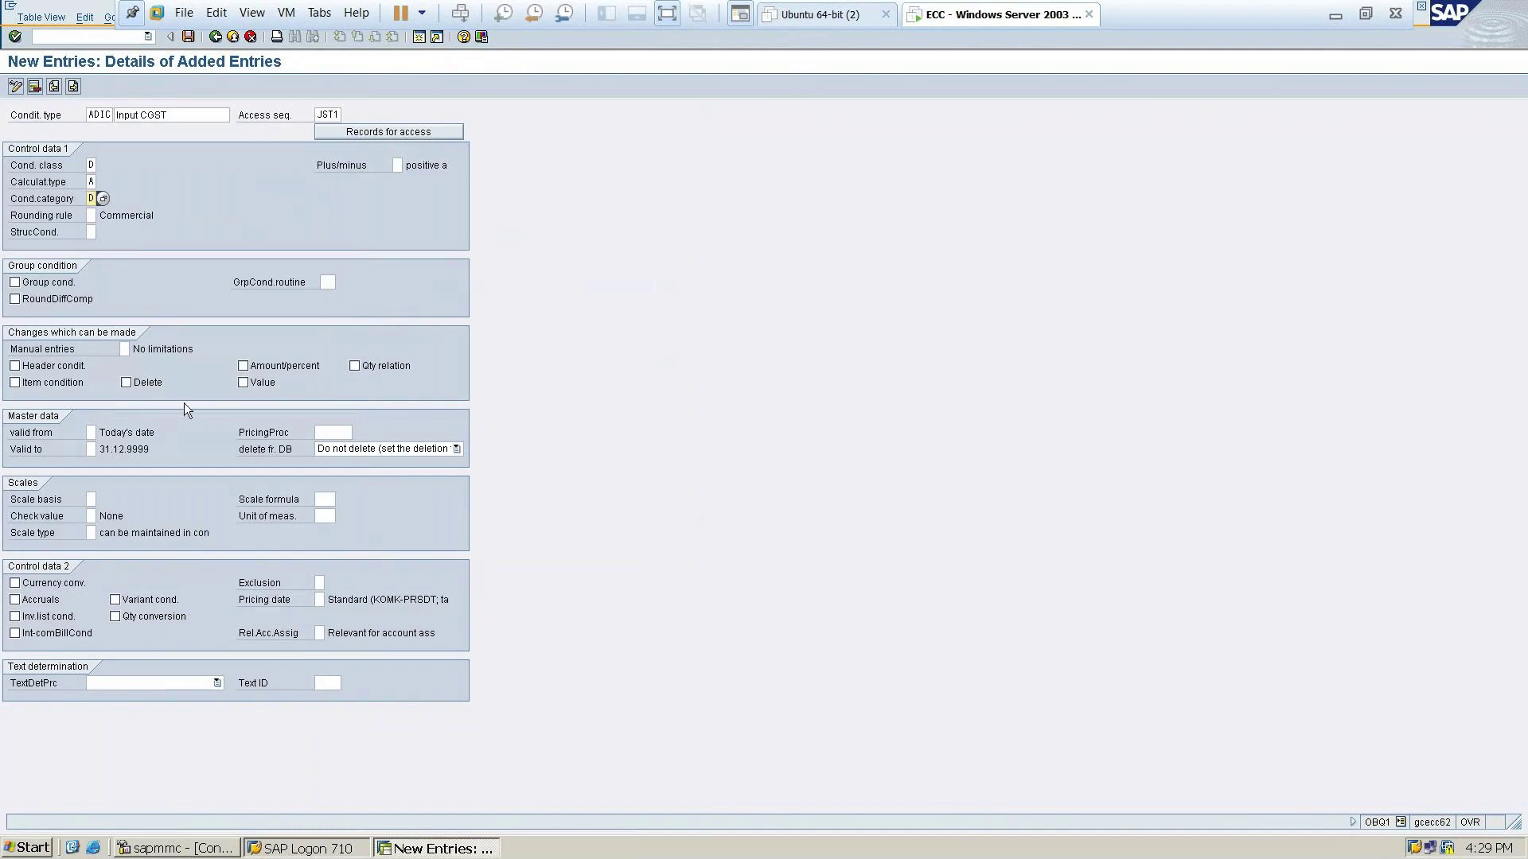
Allow changes for Item condition, Amount/percent and Value, and save condition type ADIC
click(66, 383)
click(244, 367)
click(245, 382)
click(188, 36)
click(41, 247)
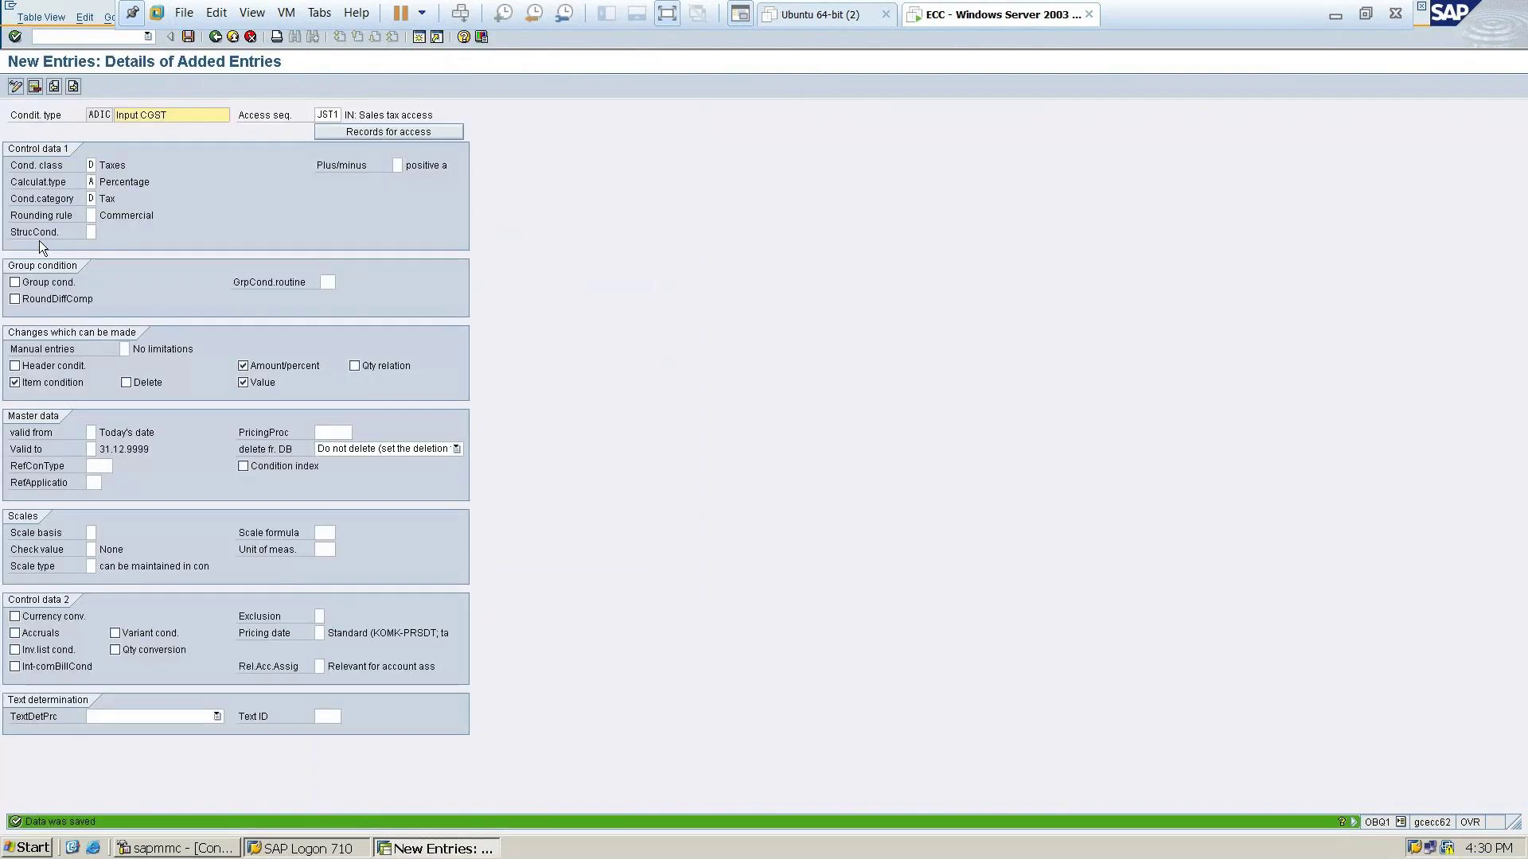
Return to the FICO notes in Word and review the instructions for creating the remaining GST condition types
click(1336, 17)
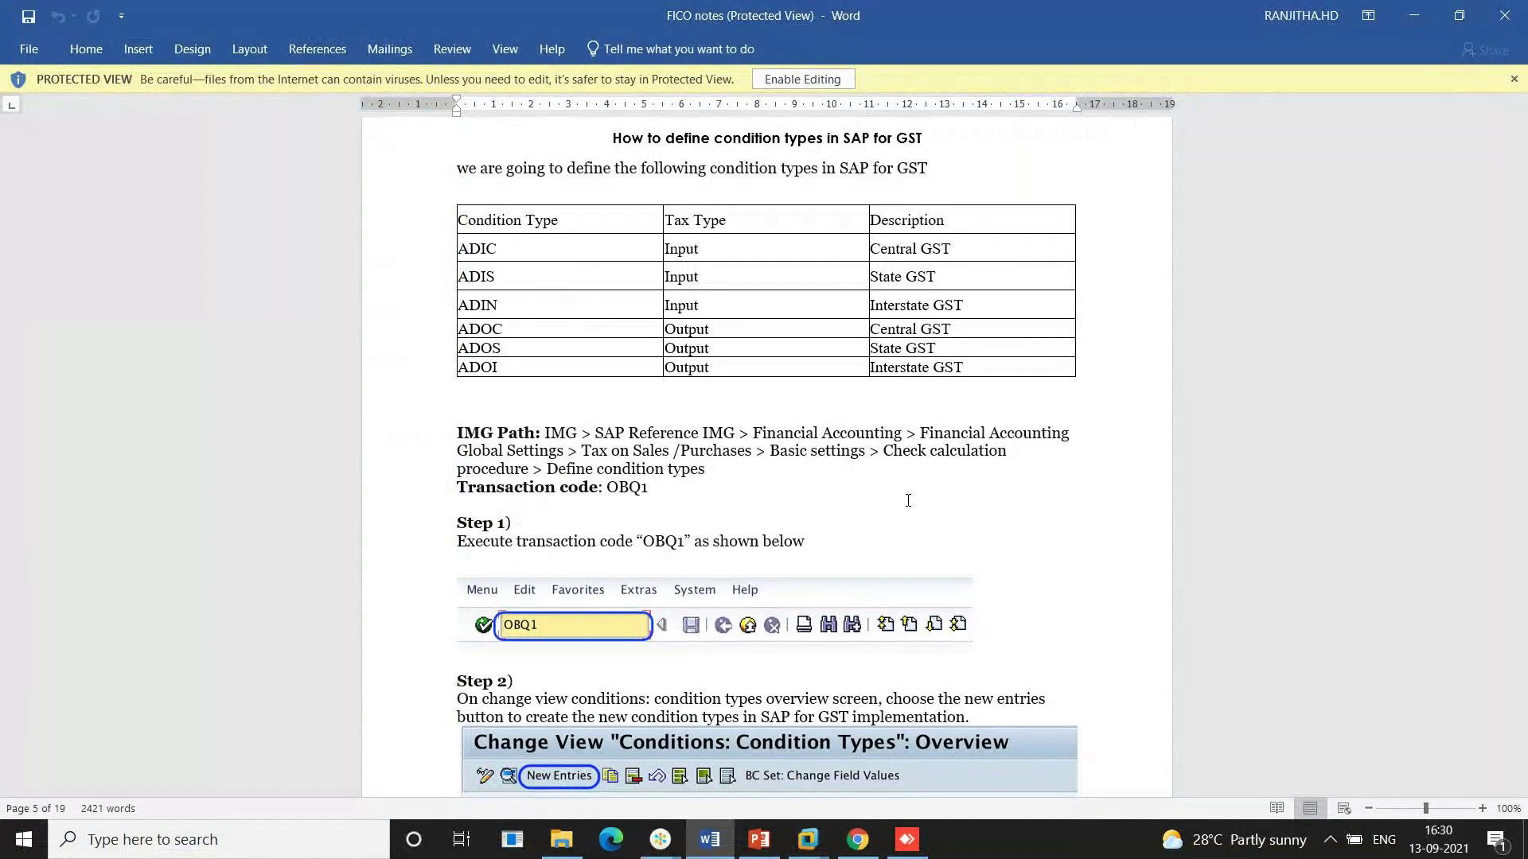
scroll(908, 501, down, 1)
scroll(908, 501, up, 3)
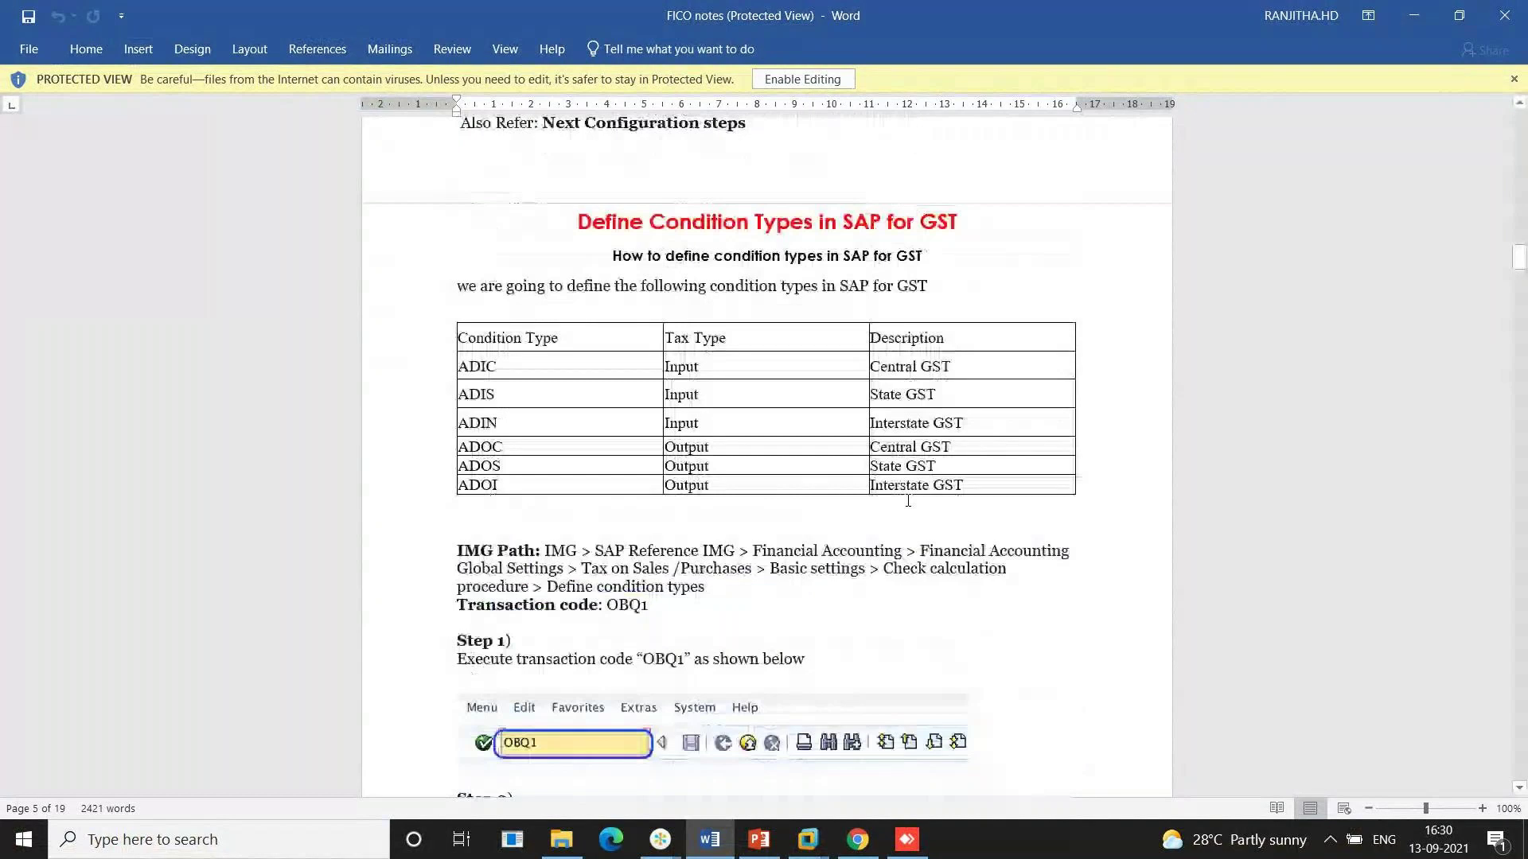
scroll(908, 501, down, 1)
scroll(908, 500, up, 1)
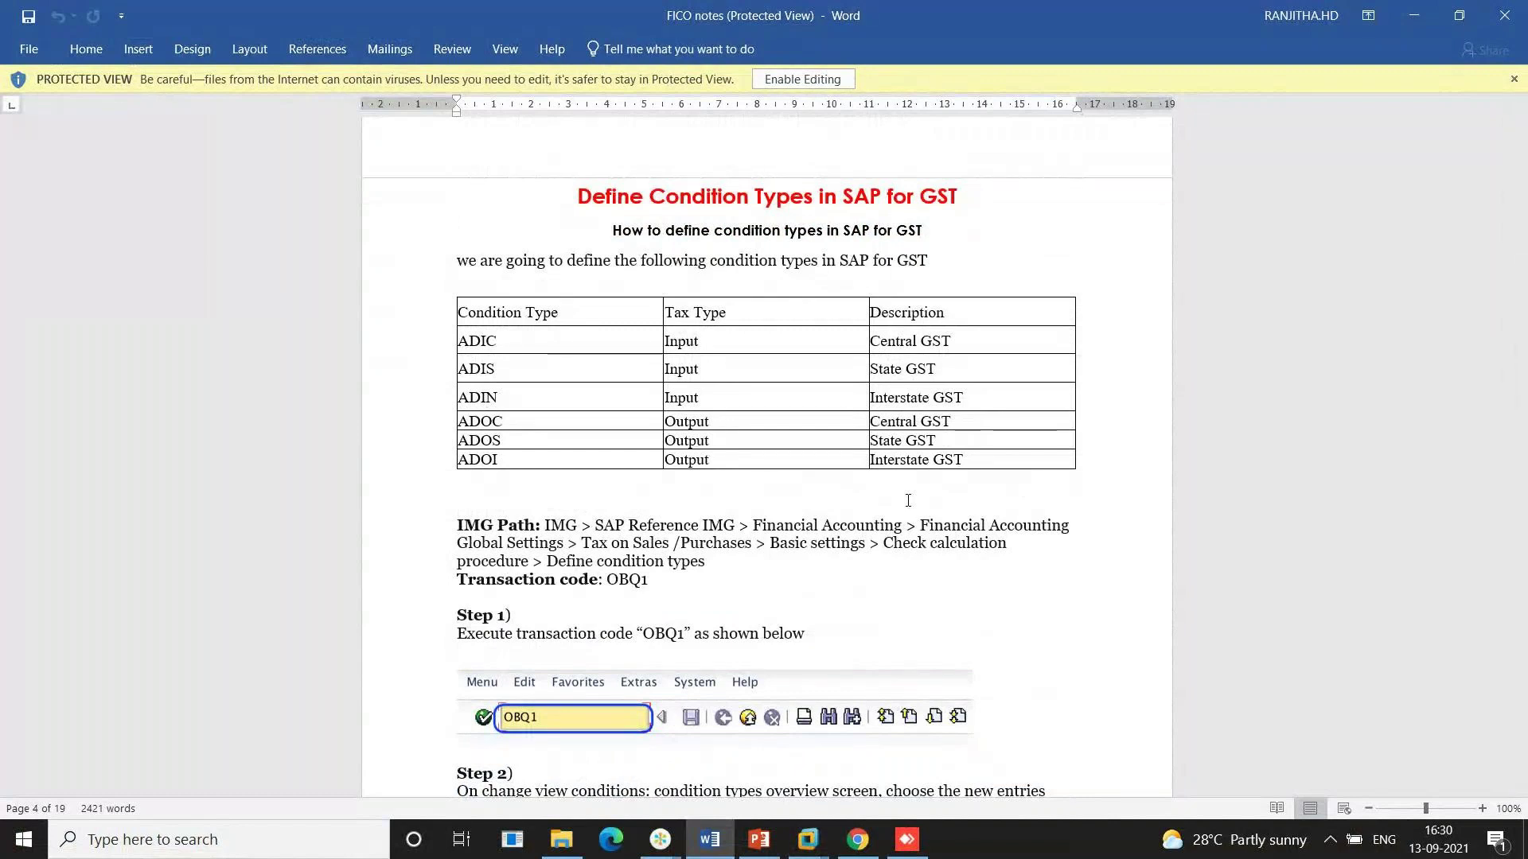
scroll(908, 499, down, 1)
scroll(908, 500, down, 12)
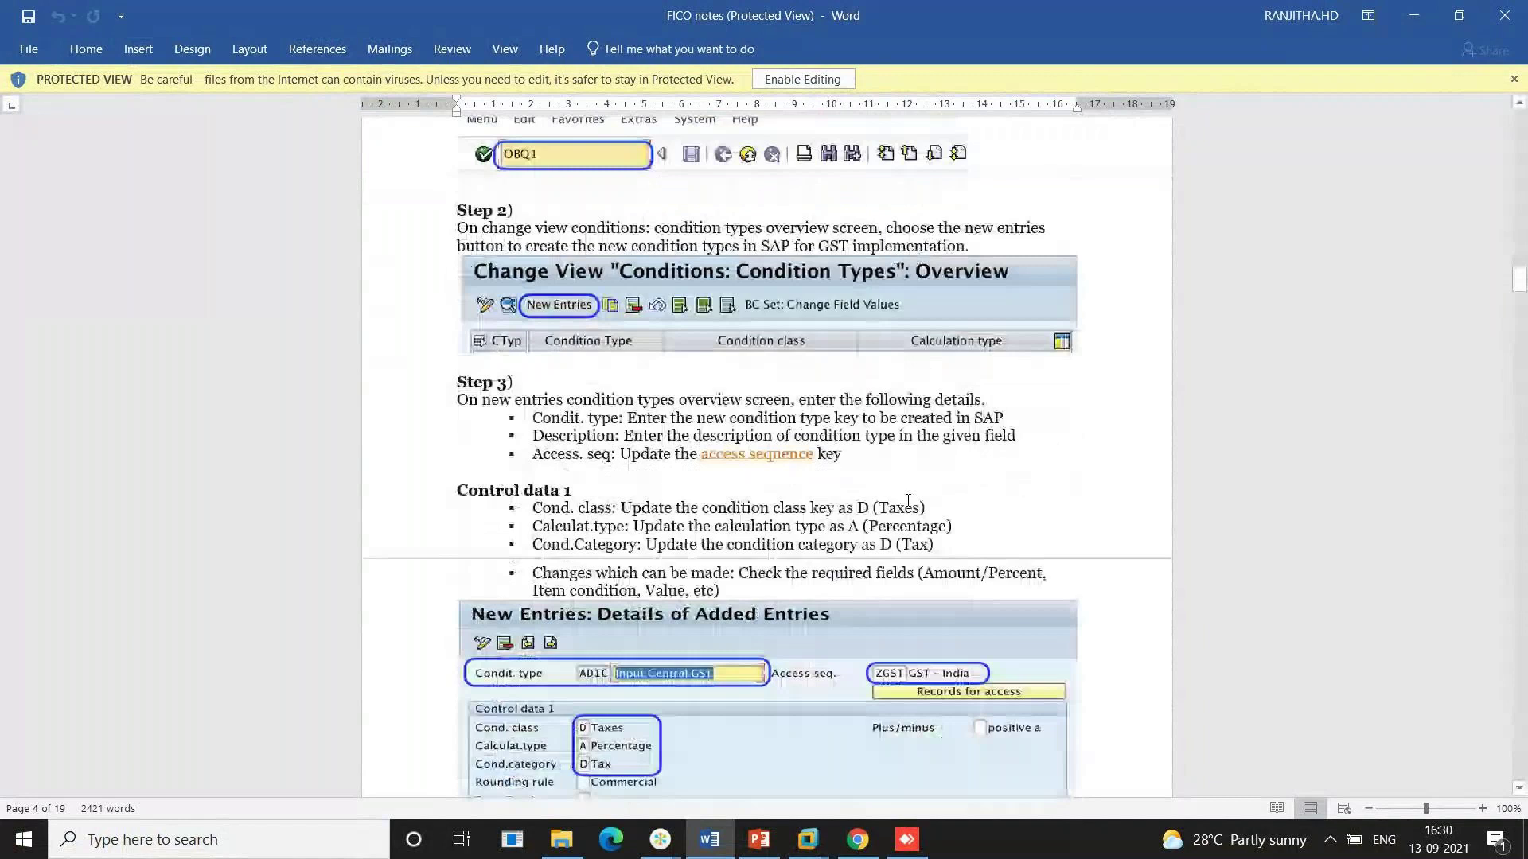
scroll(909, 506, down, 12)
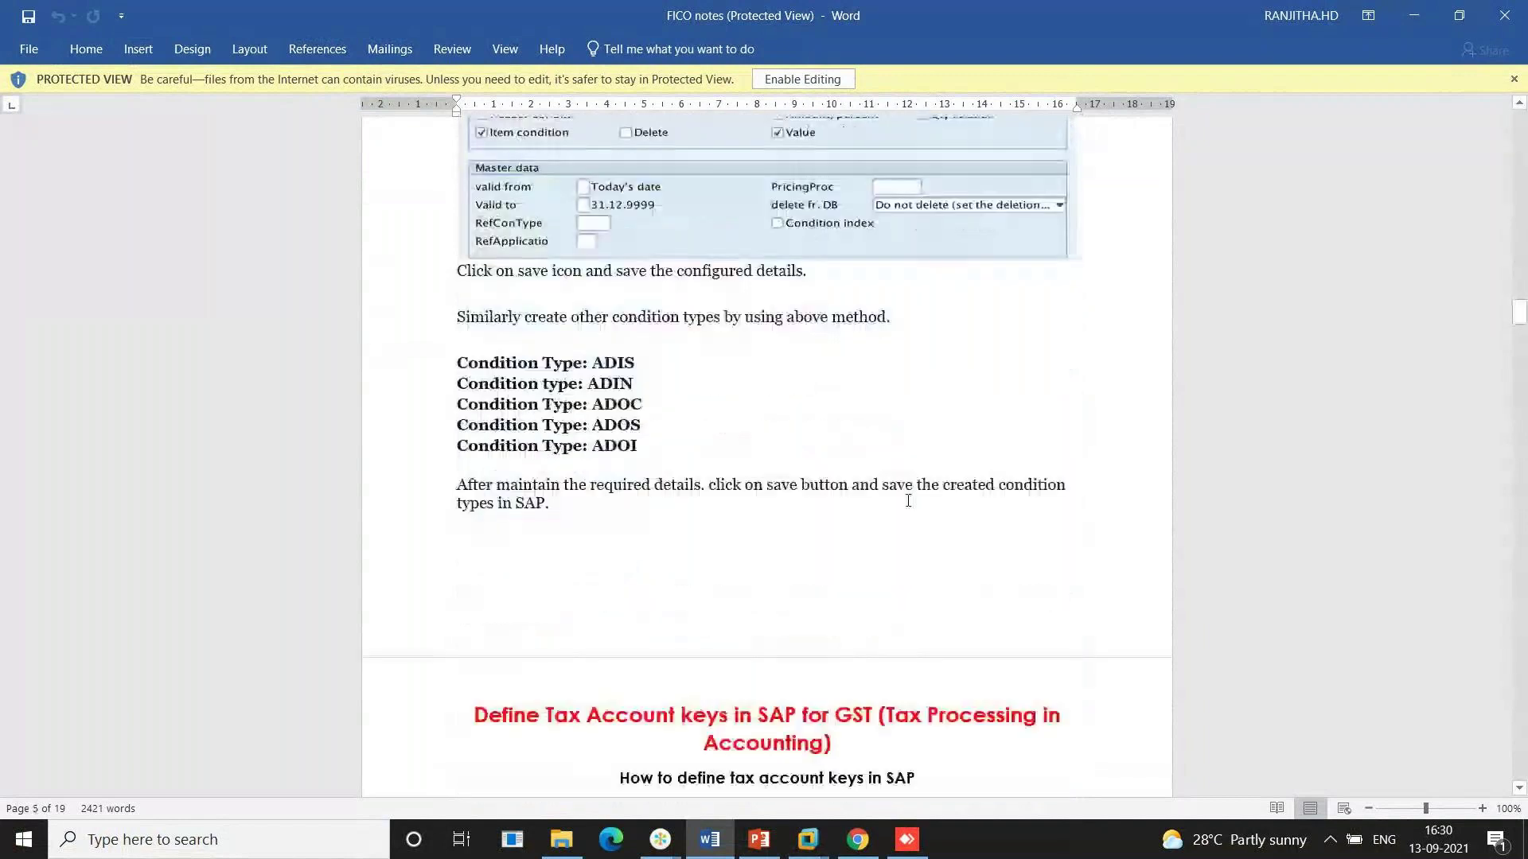
Review the notes on defining GST tax account keys, including the account key table and the OBCN instructions
scroll(908, 500, down, 3)
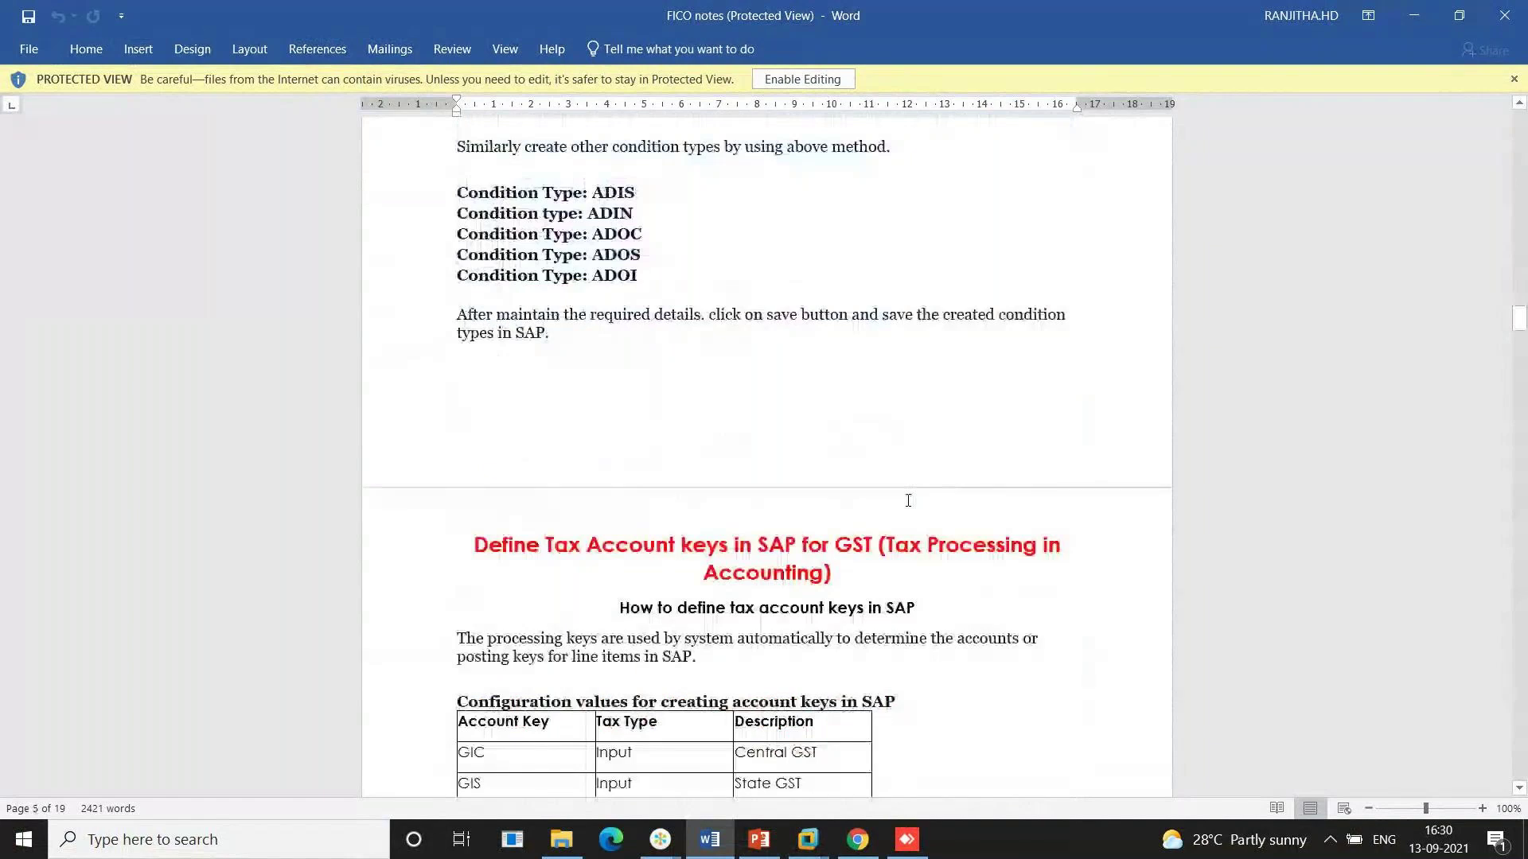
scroll(908, 499, down, 6)
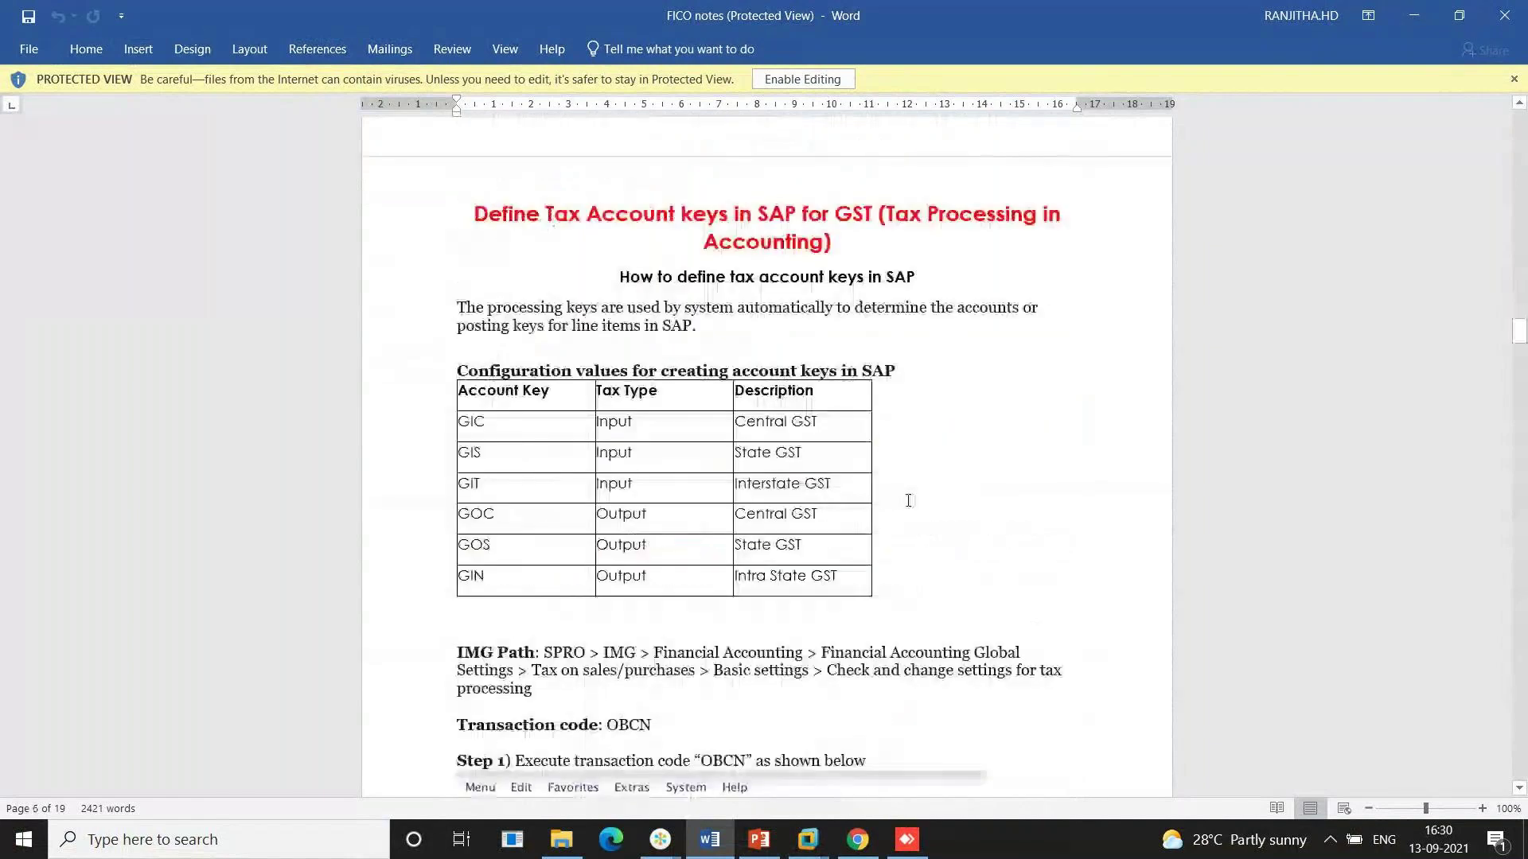
scroll(908, 500, down, 2)
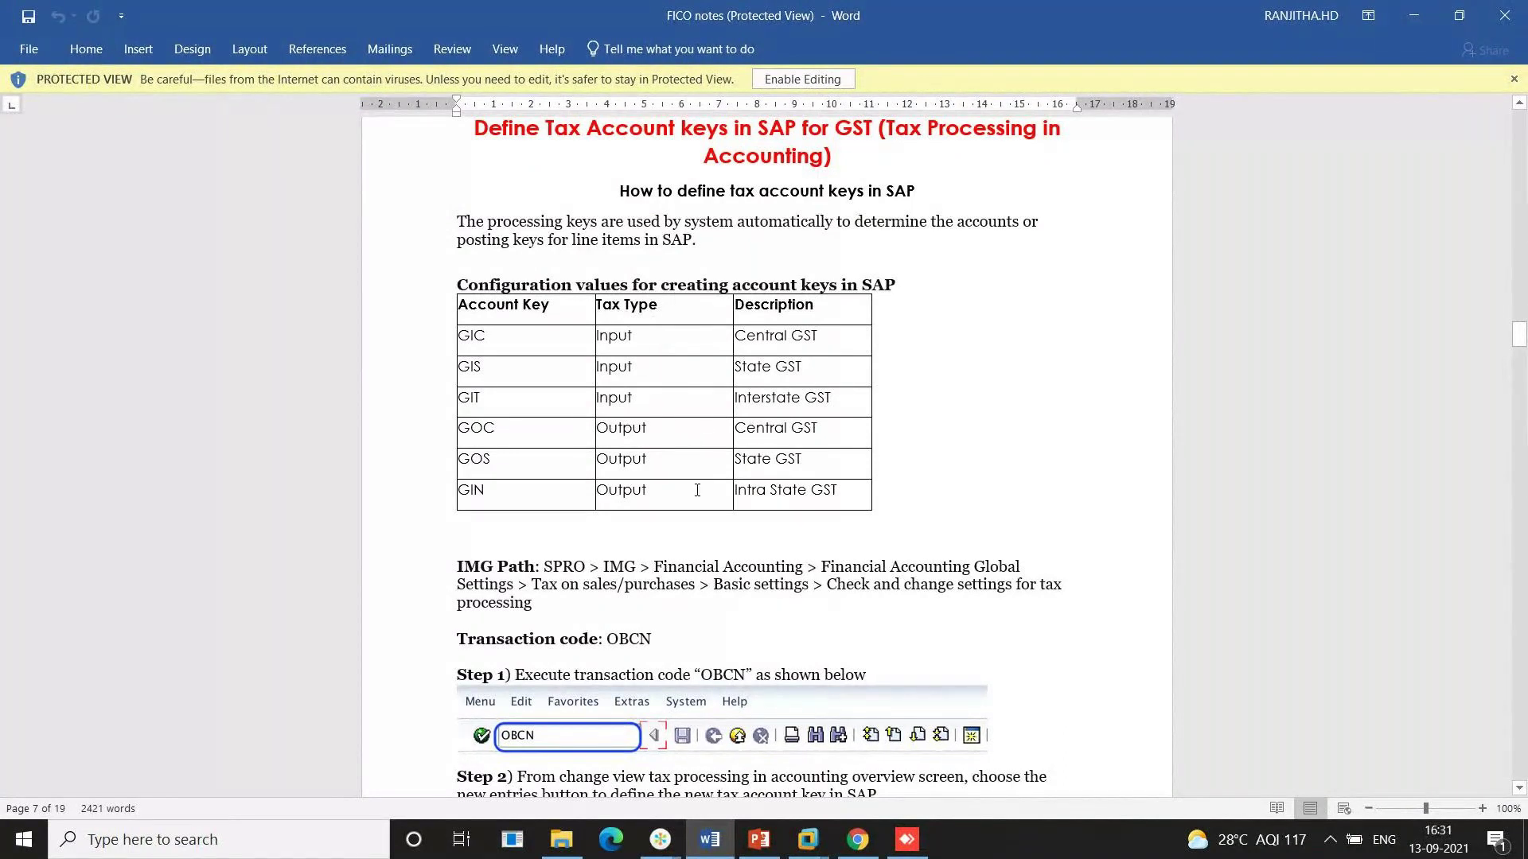
scroll(697, 490, up, 3)
scroll(697, 490, down, 5)
scroll(697, 490, up, 1)
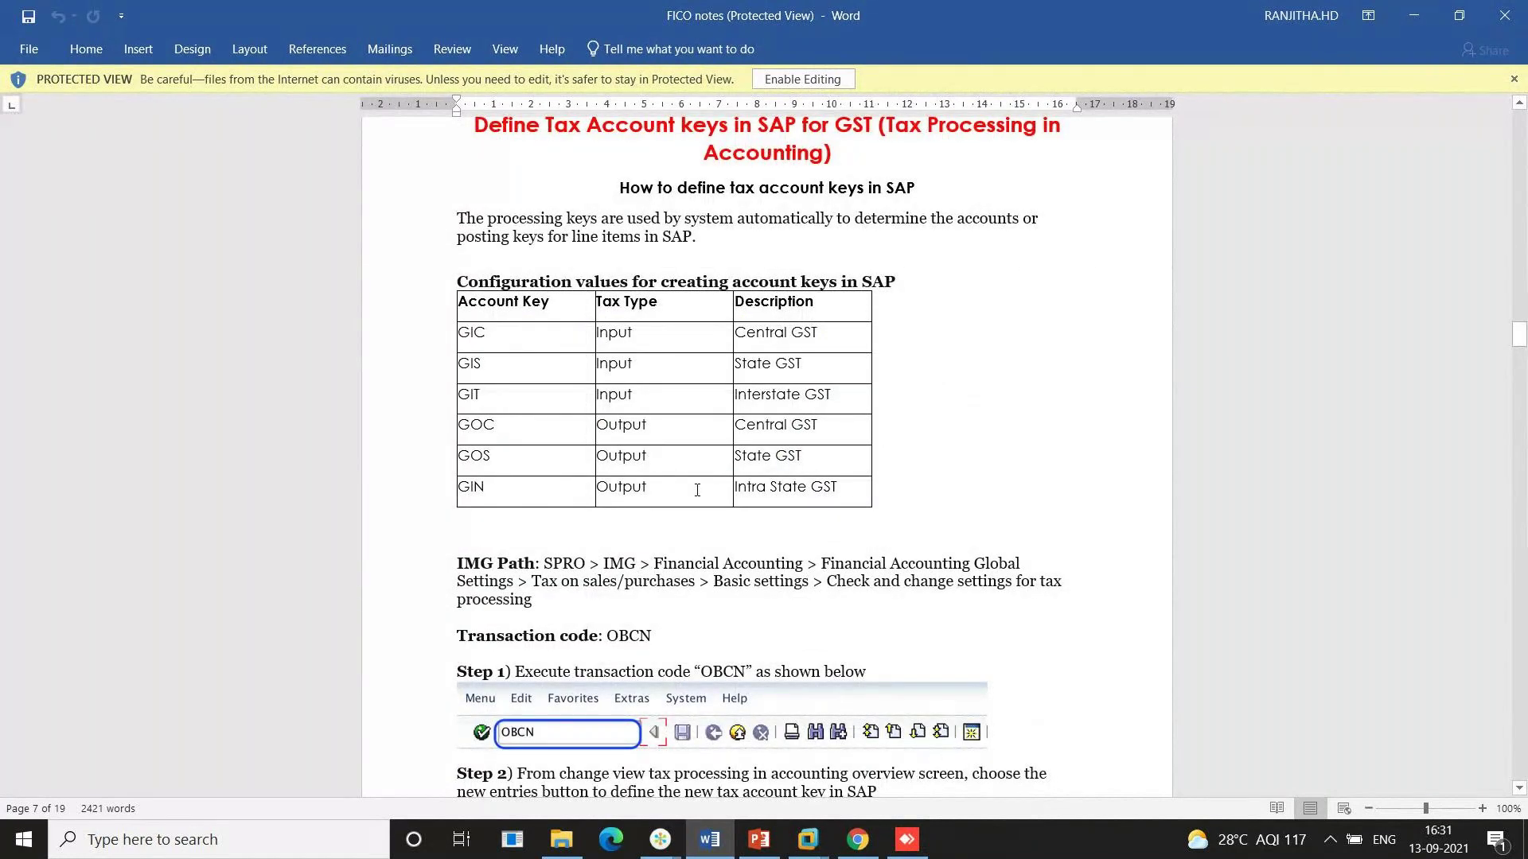
scroll(697, 490, down, 3)
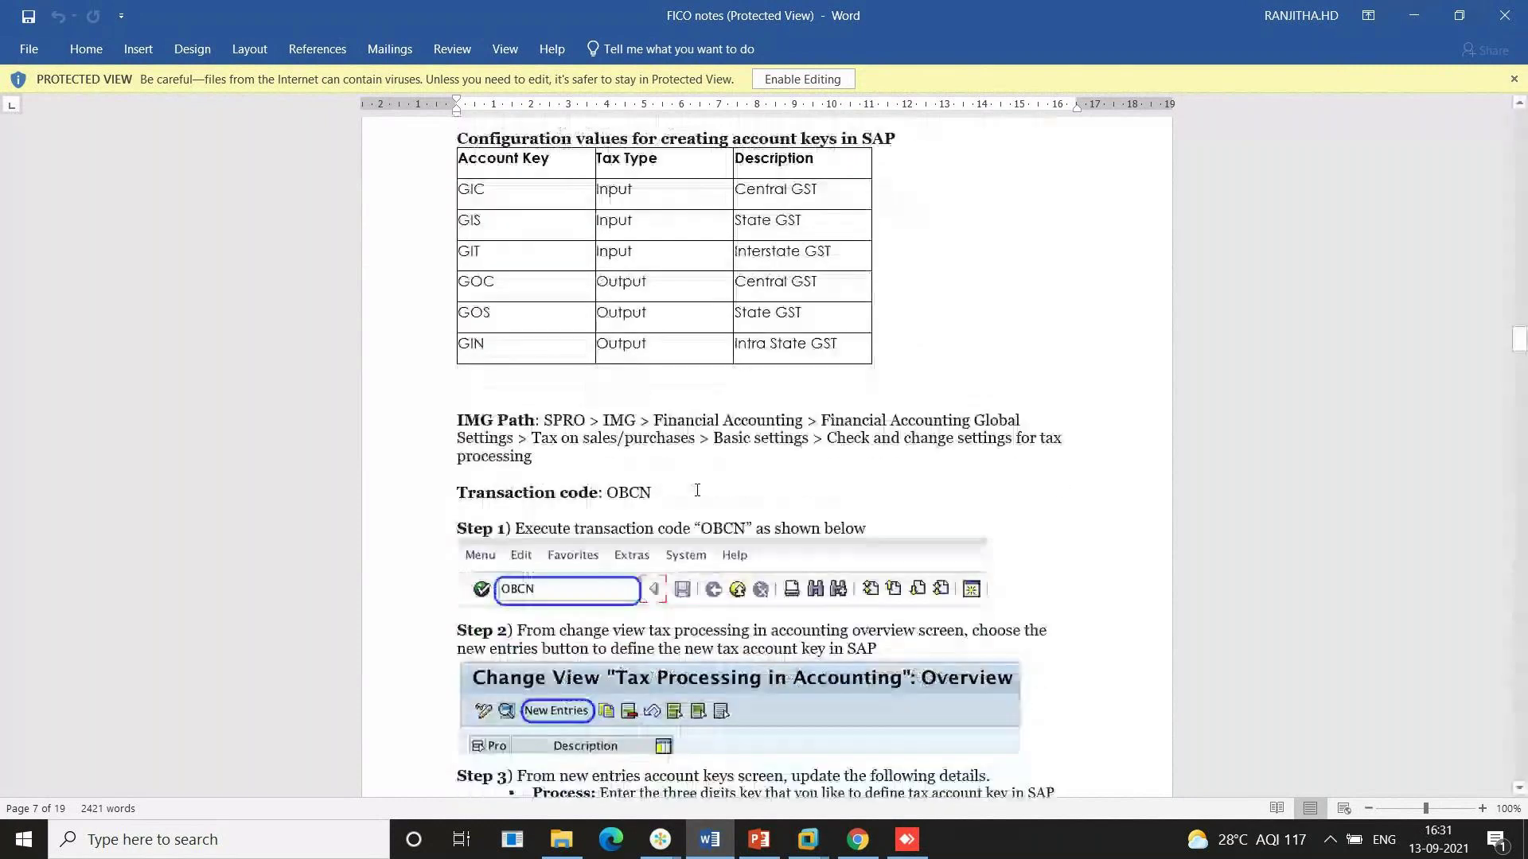
scroll(697, 490, up, 2)
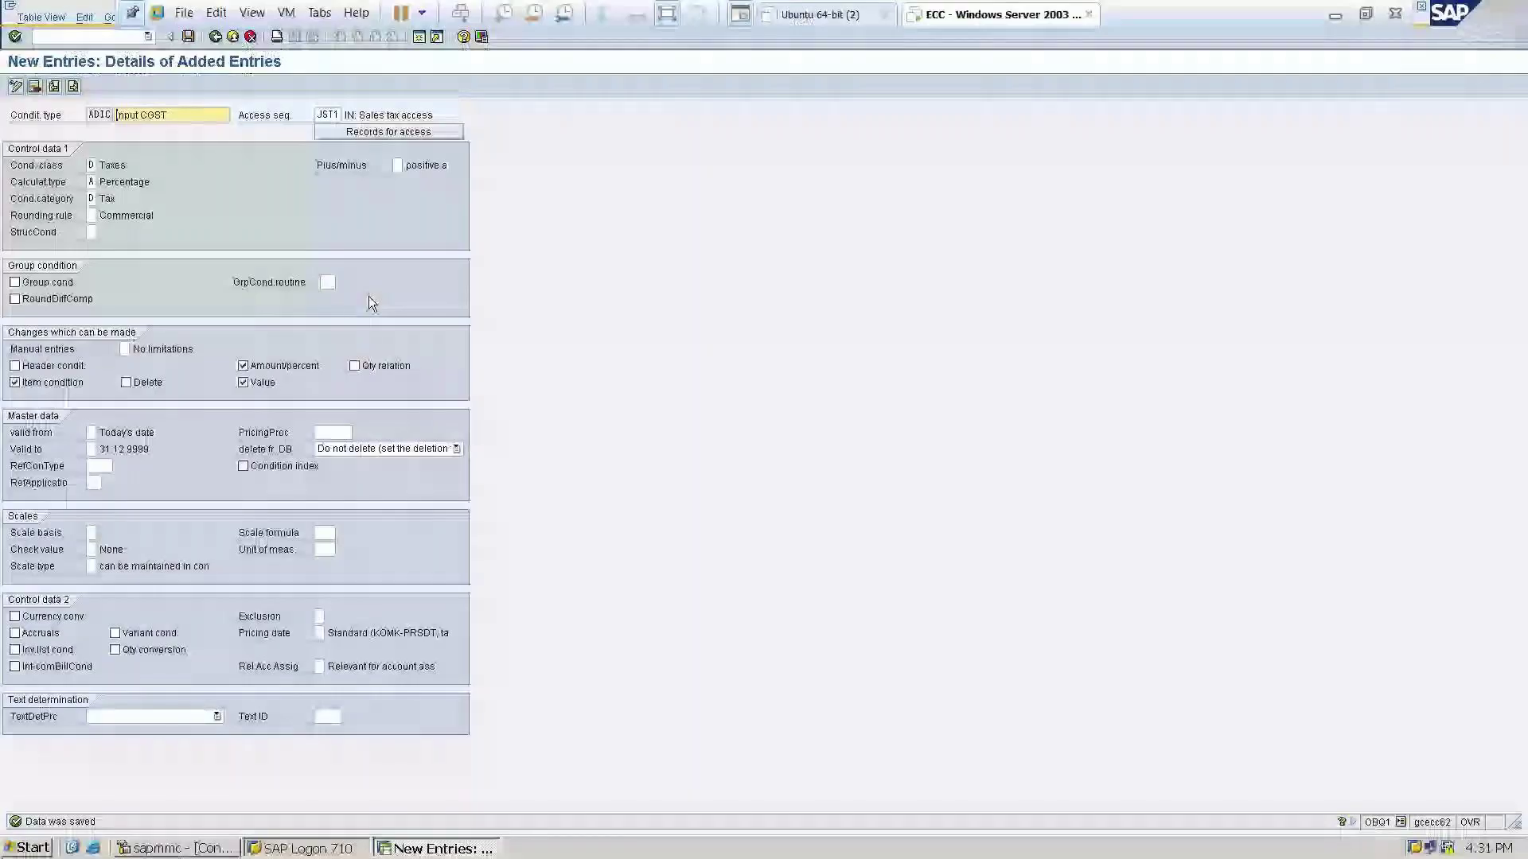
Switch to SAP, leave the condition types maintenance, run transaction OBCN and start a new tax processing entry
click(219, 39)
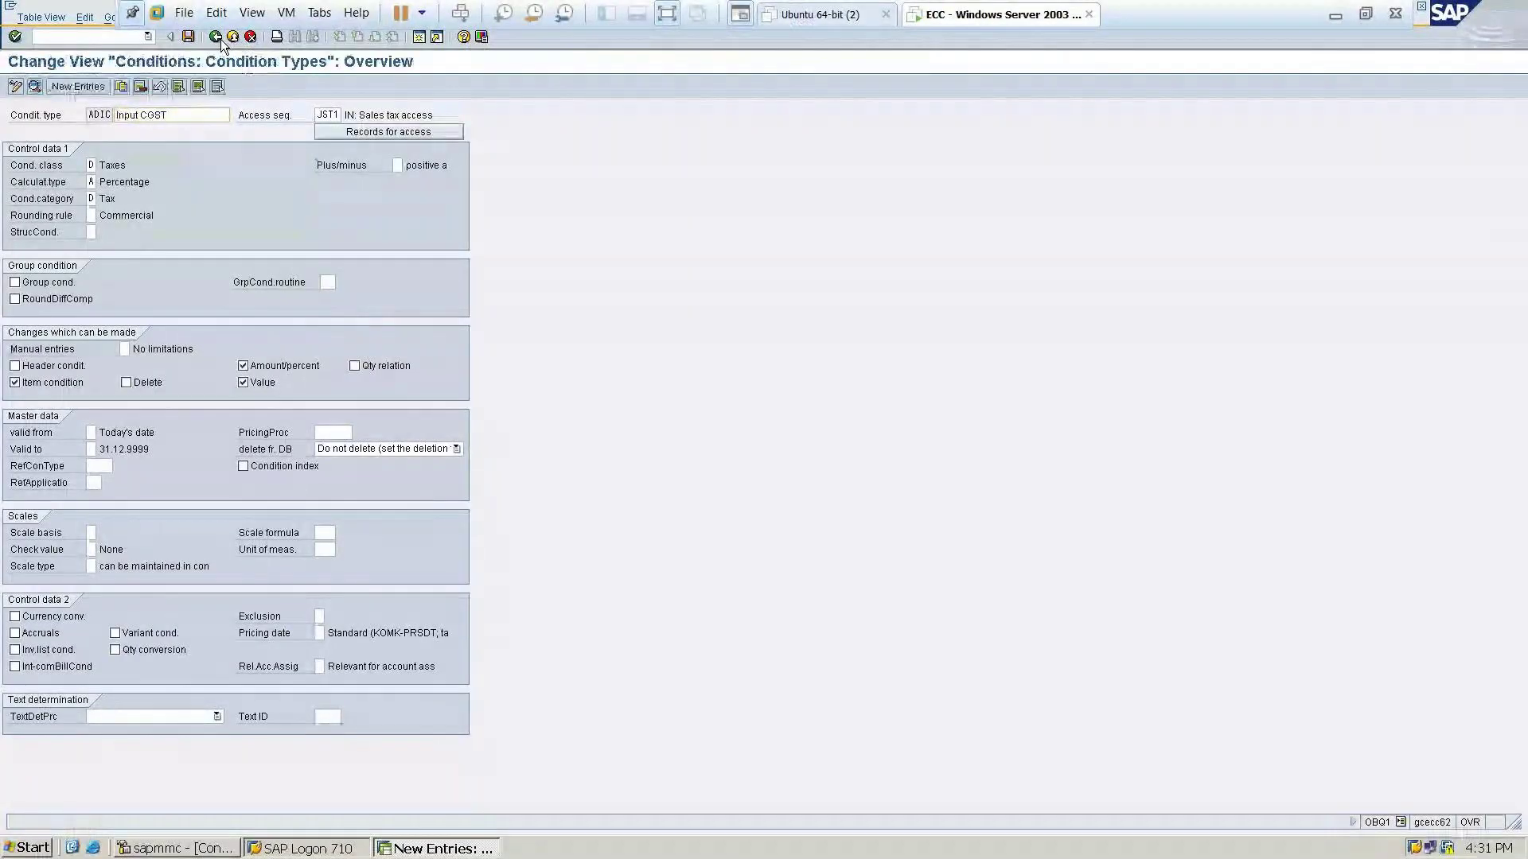
click(220, 39)
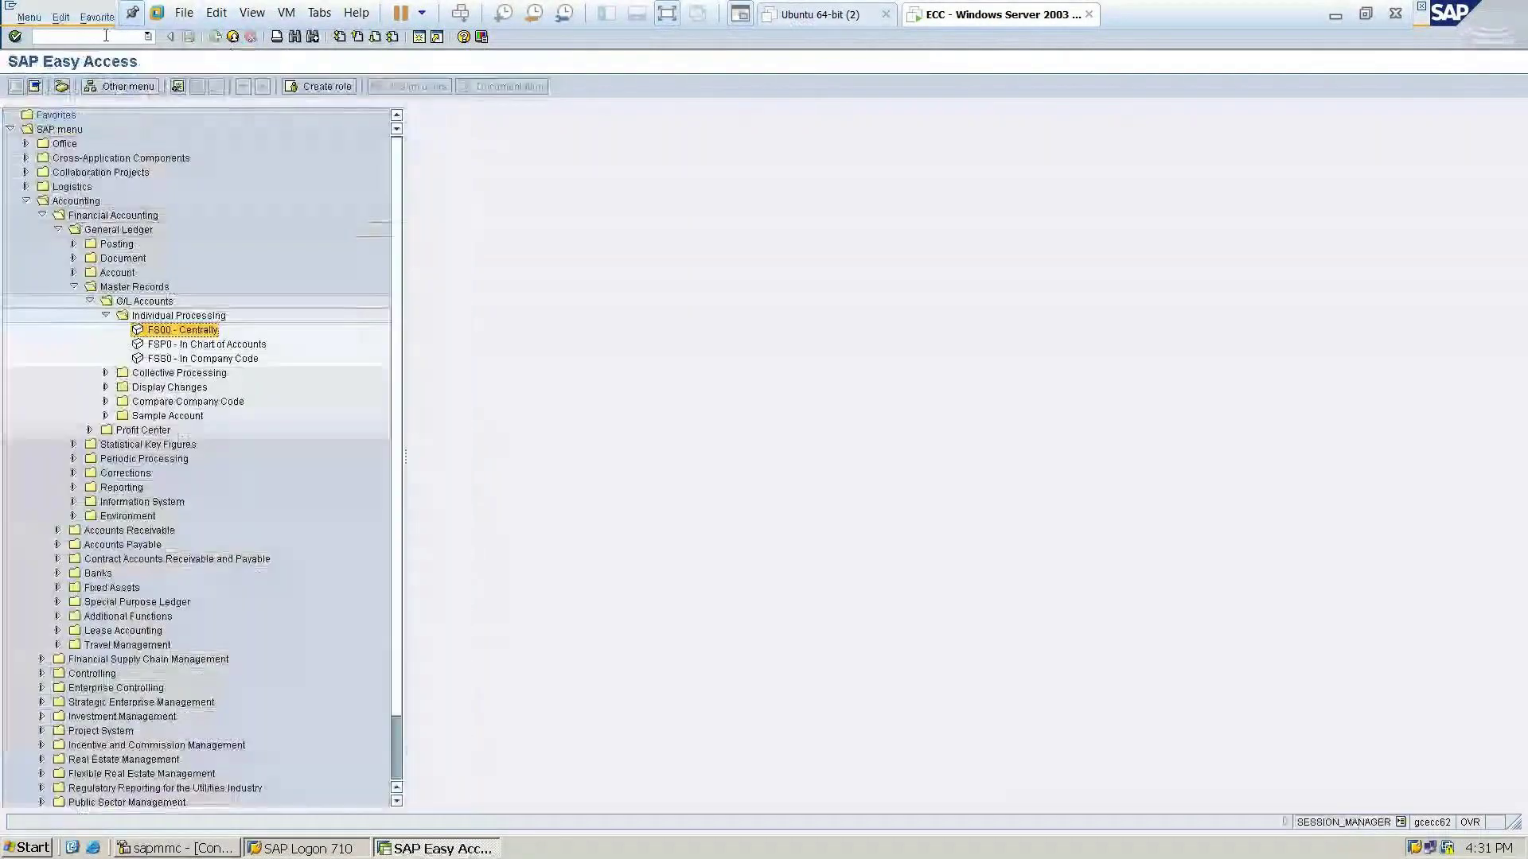
text(cn)
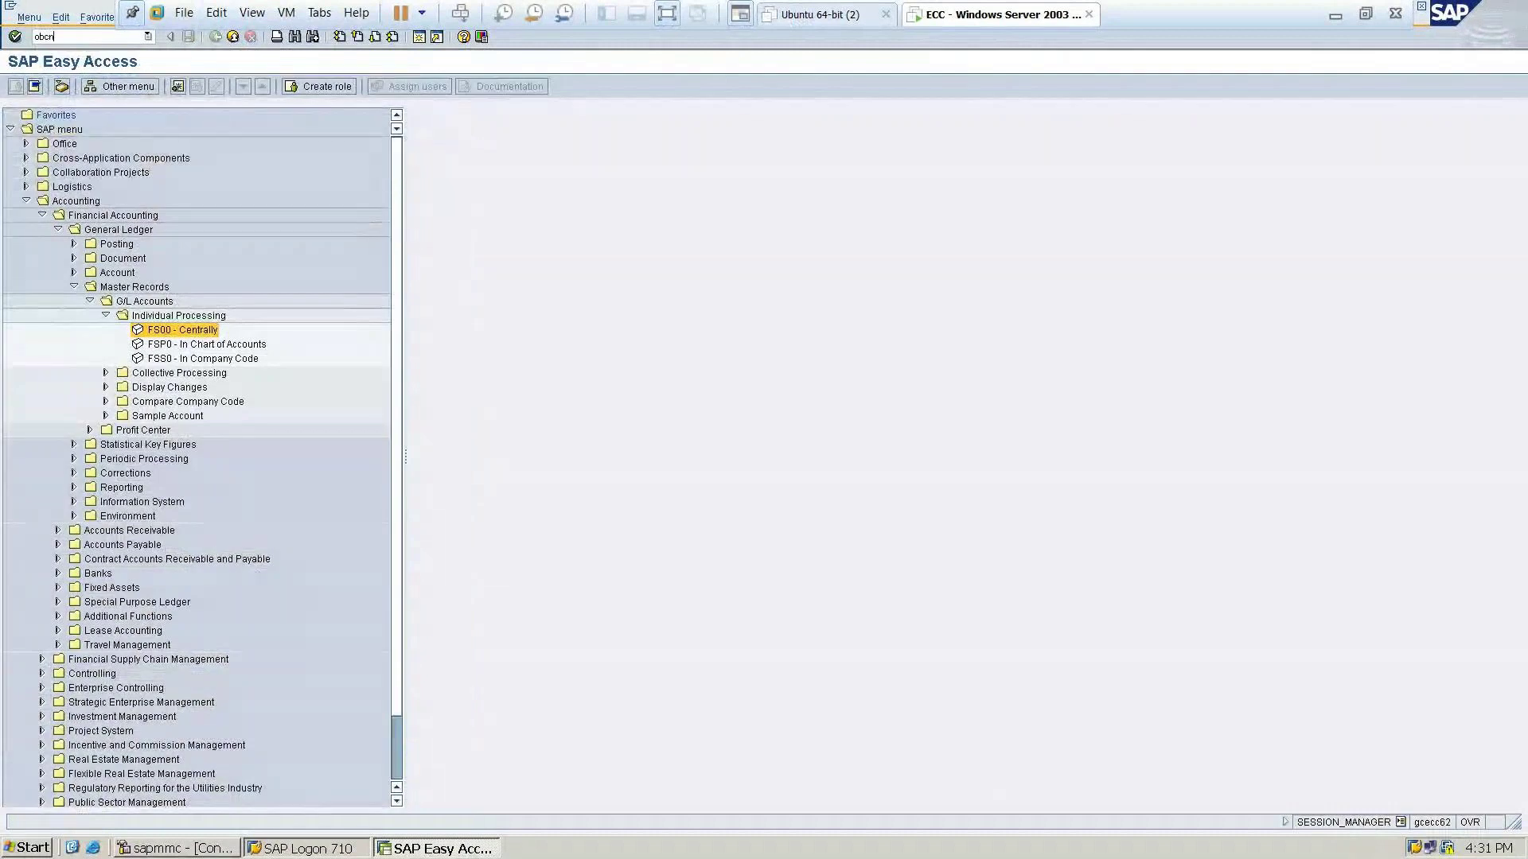
key(Return)
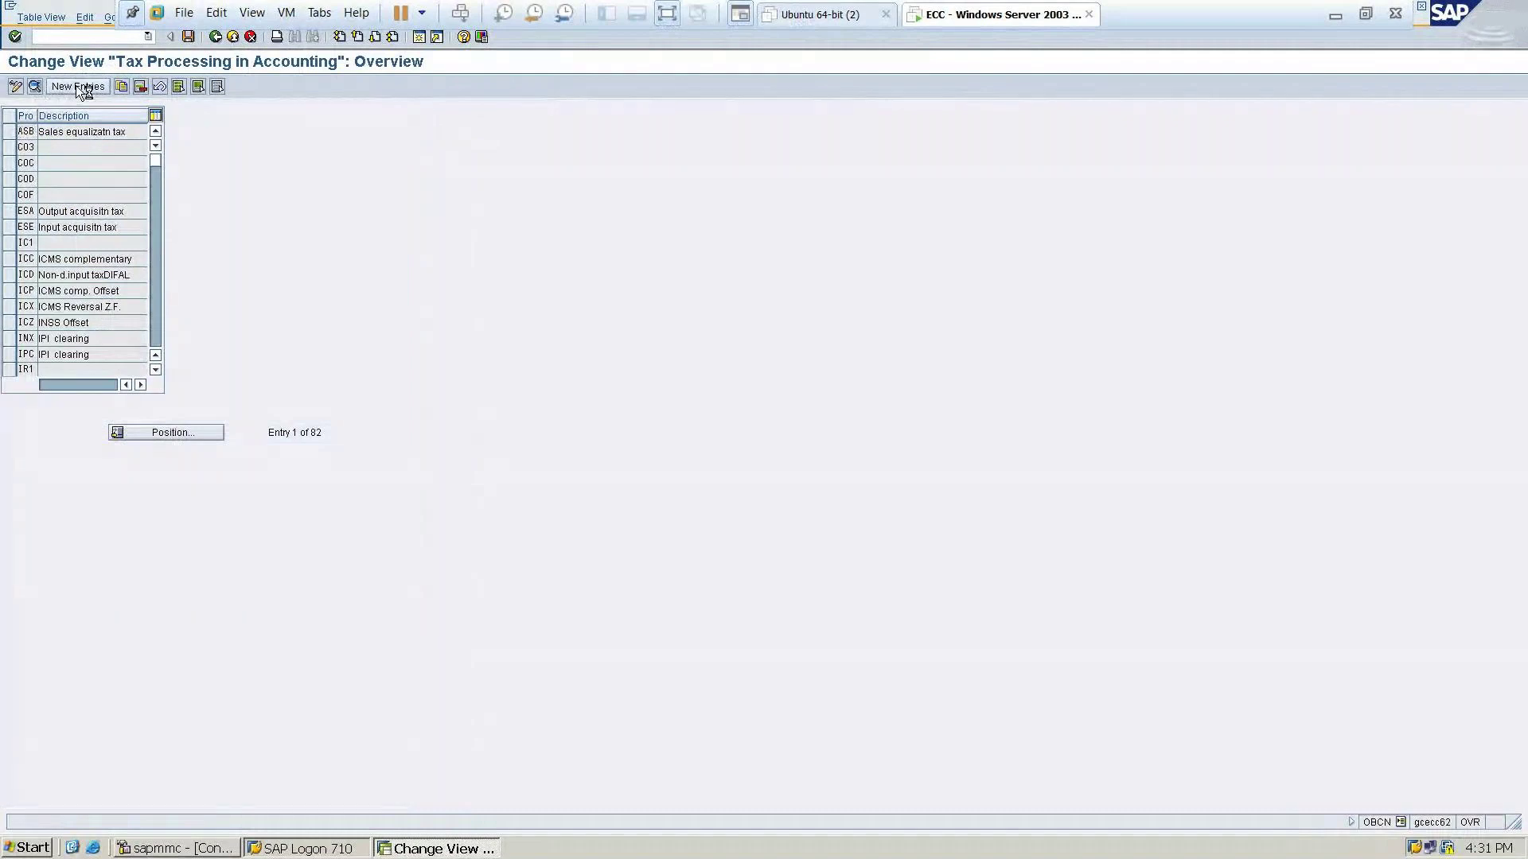
click(77, 86)
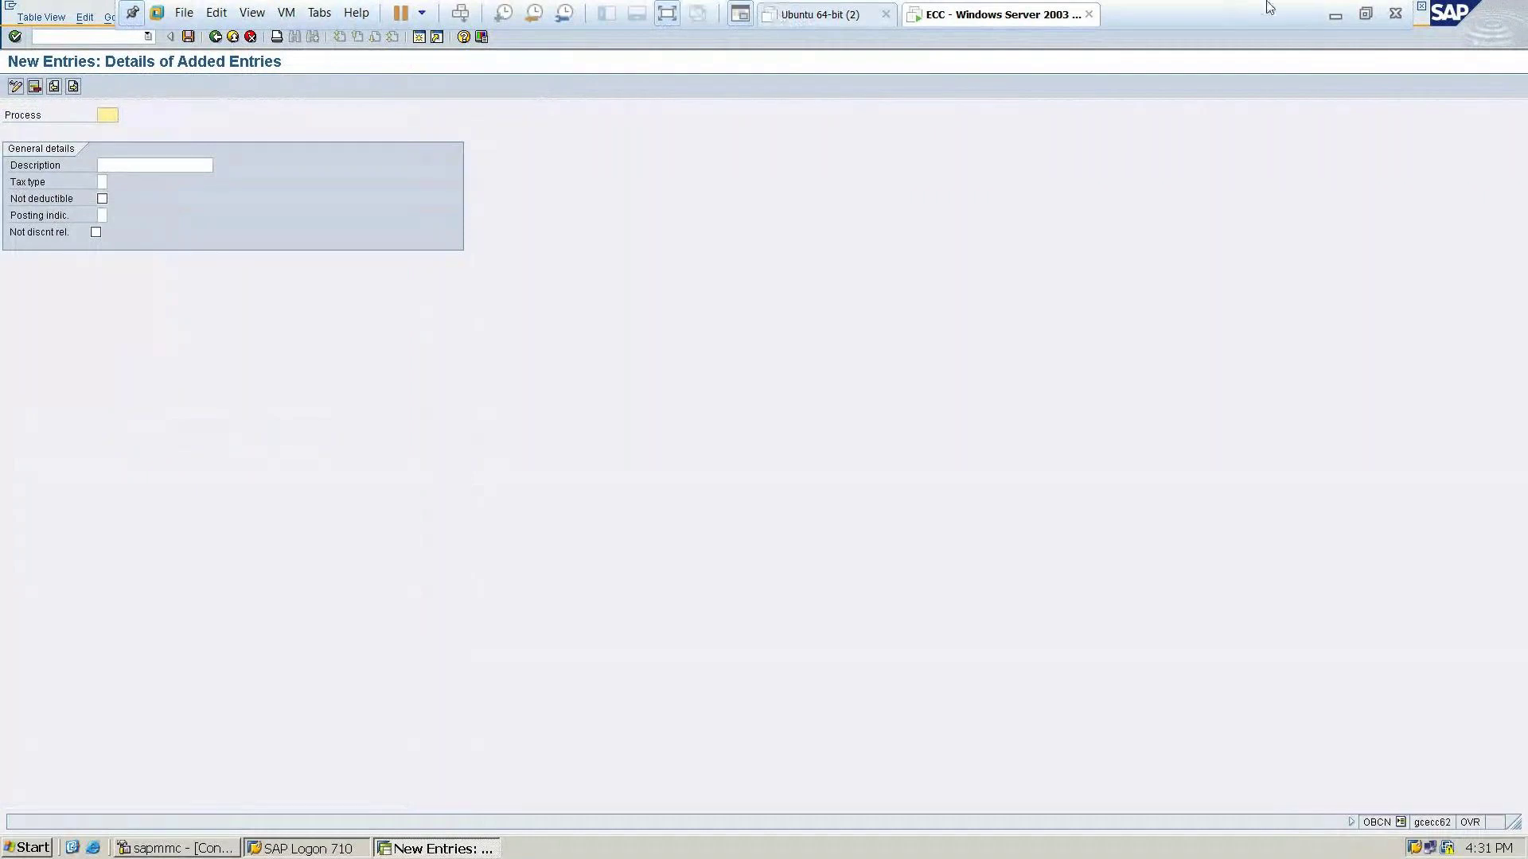
Check the account key table in the Word notes, and in SAP enter process GIC with the description Input CGST
click(1334, 12)
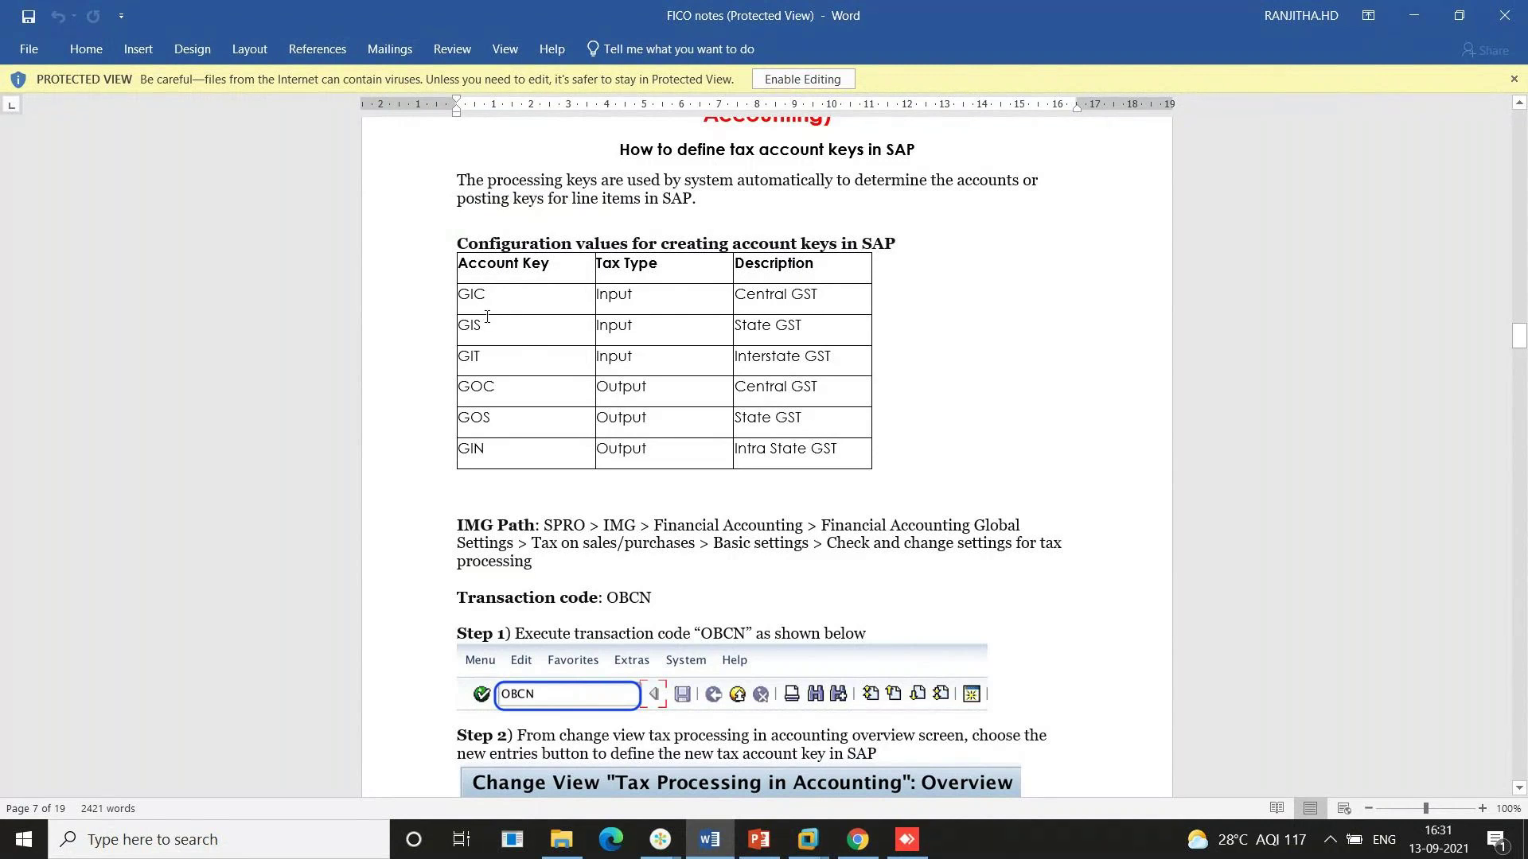
key(alt+Tab)
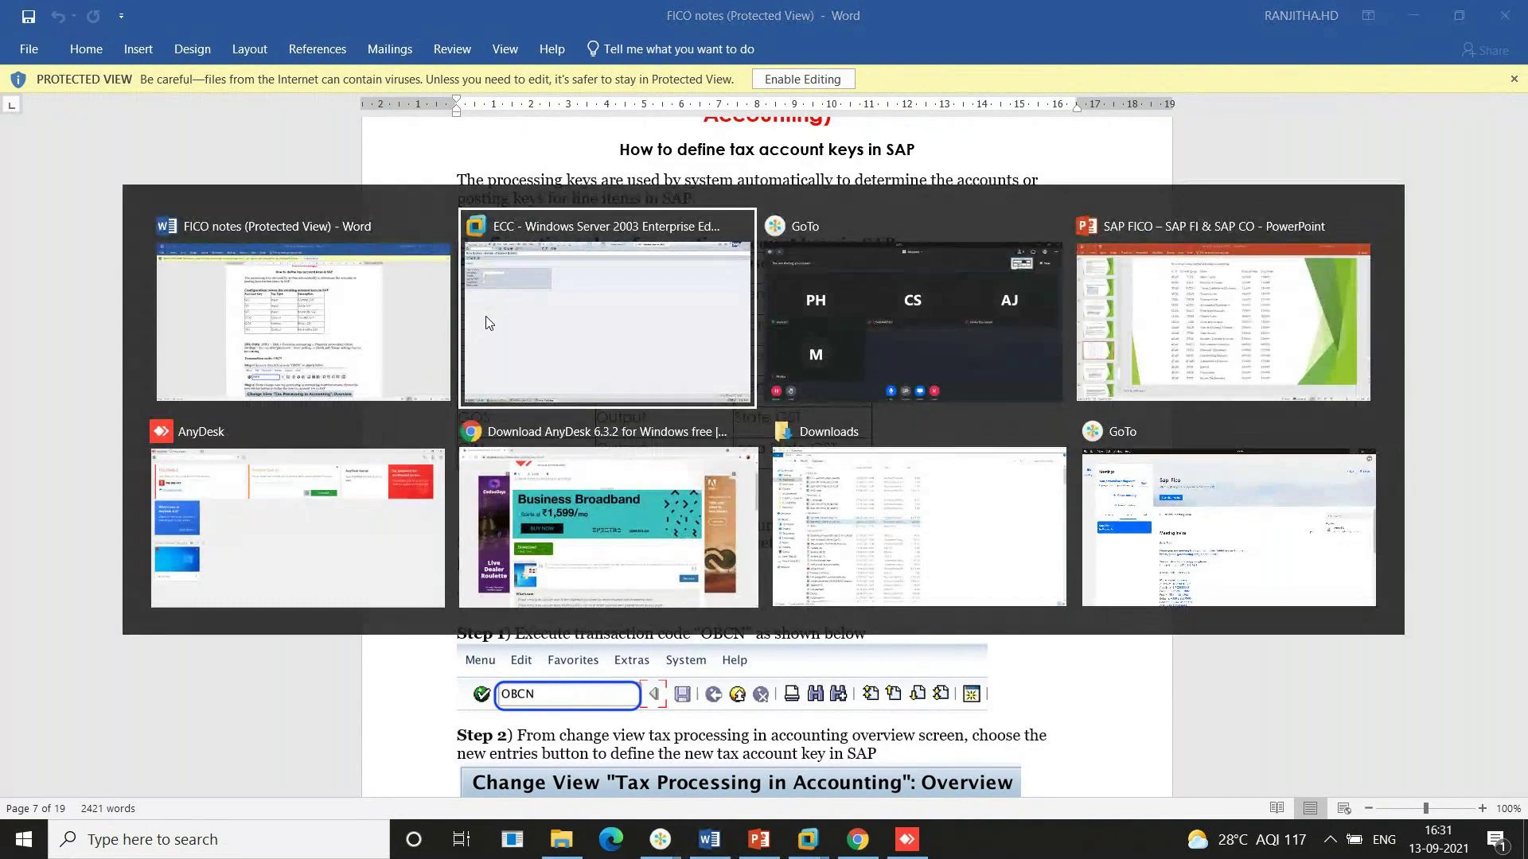
click(478, 322)
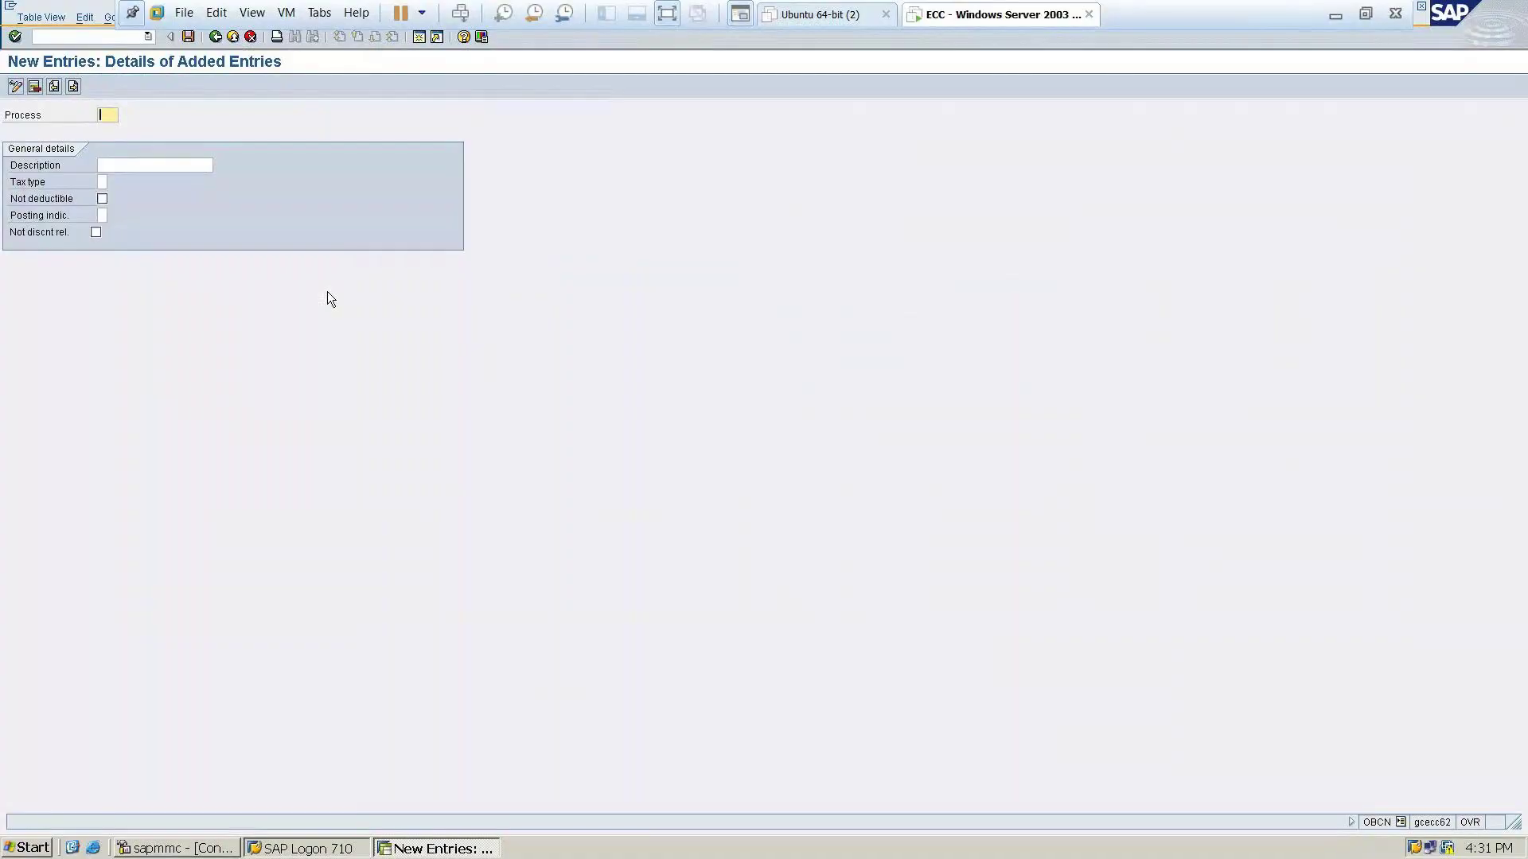
text(6IC)
key(Tab)
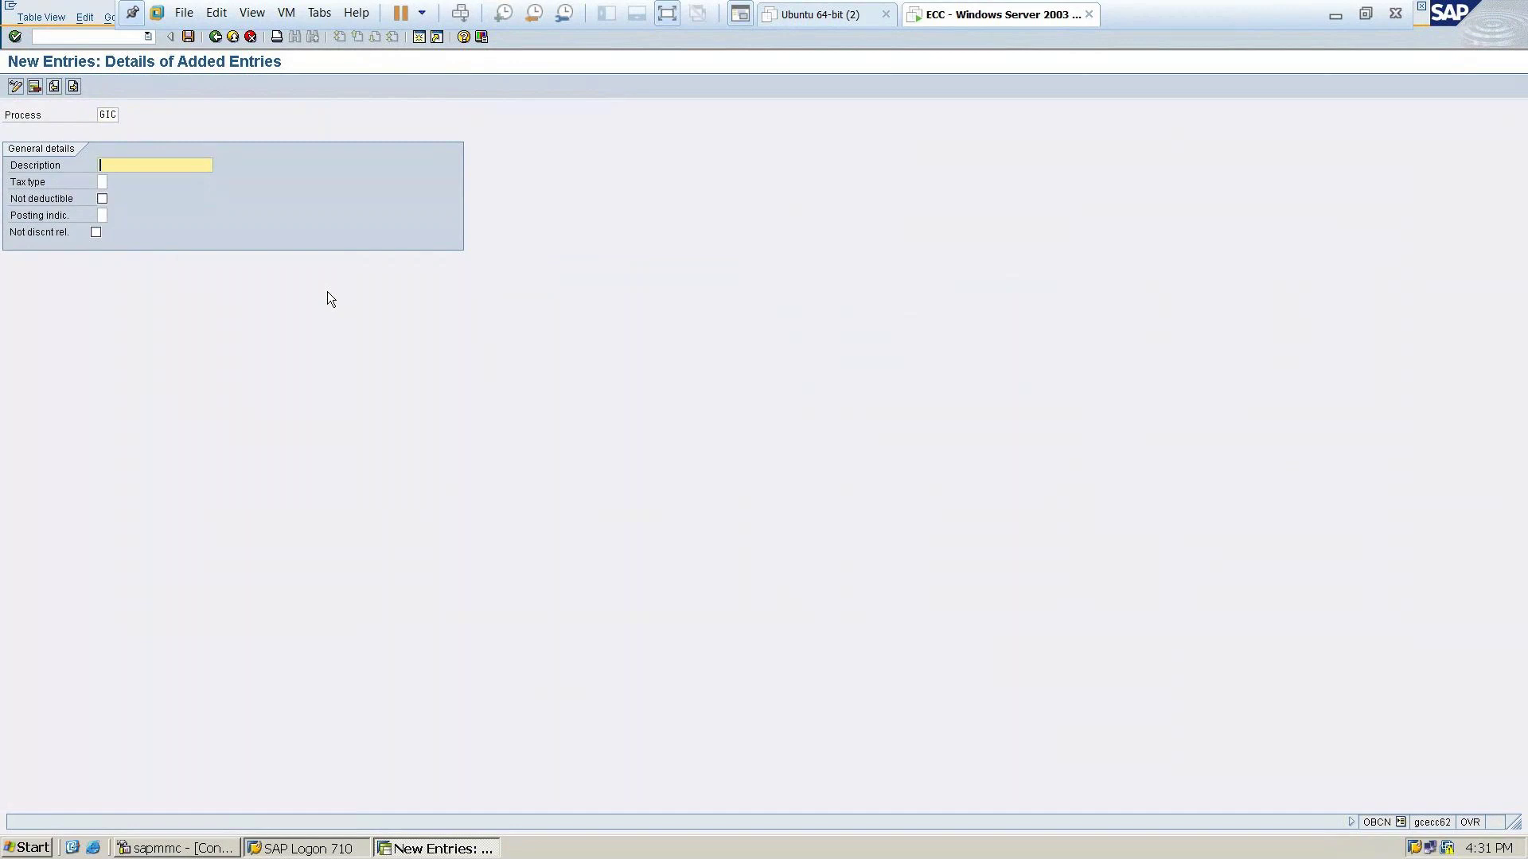
text(Input CGST)
key(Tab)
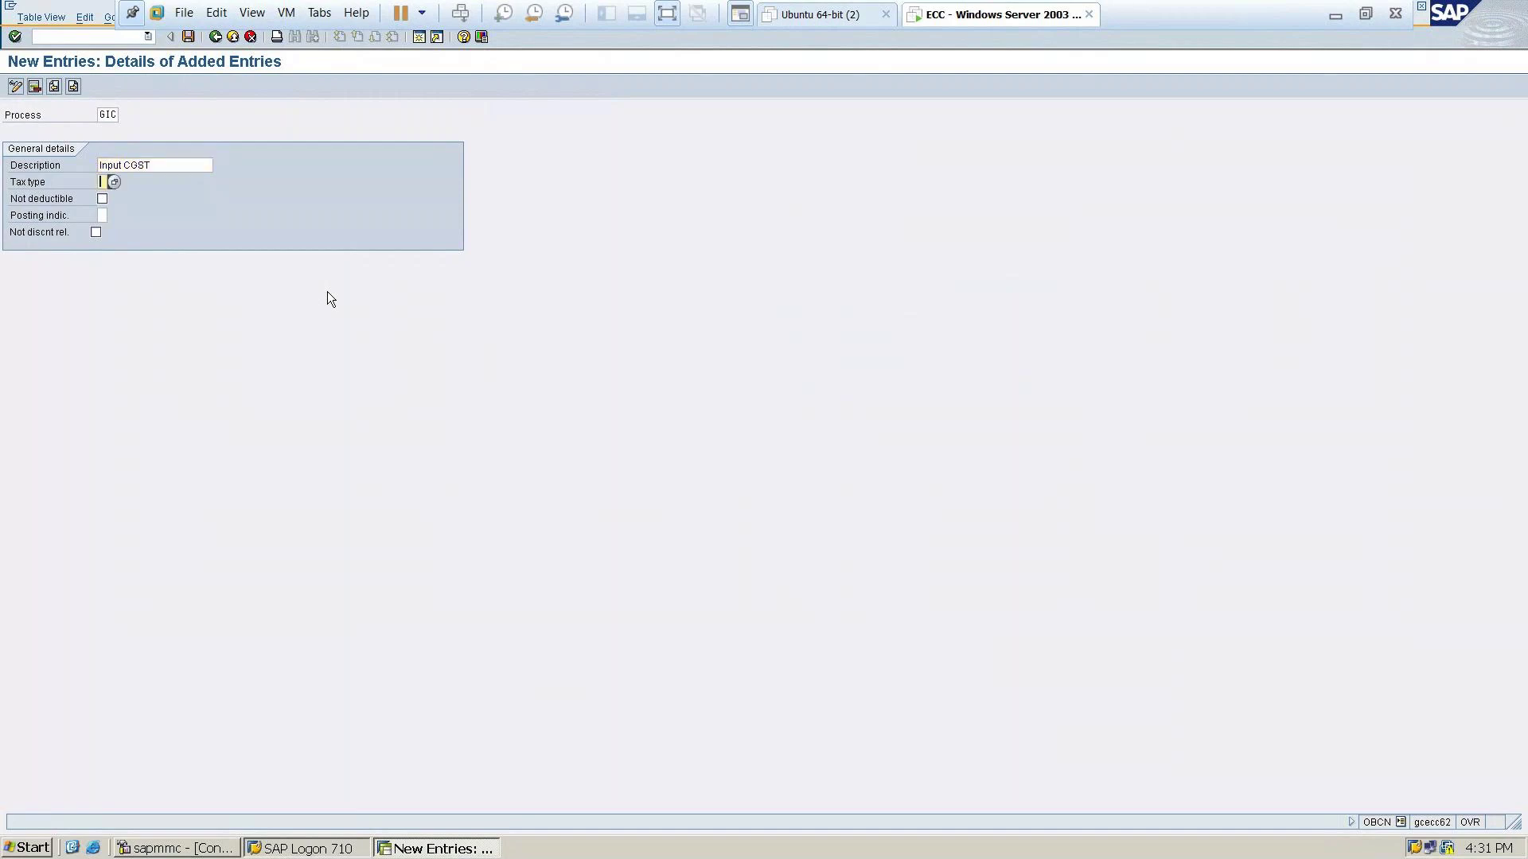
Set the tax type of account key GIC to 2 (Input tax)
click(118, 177)
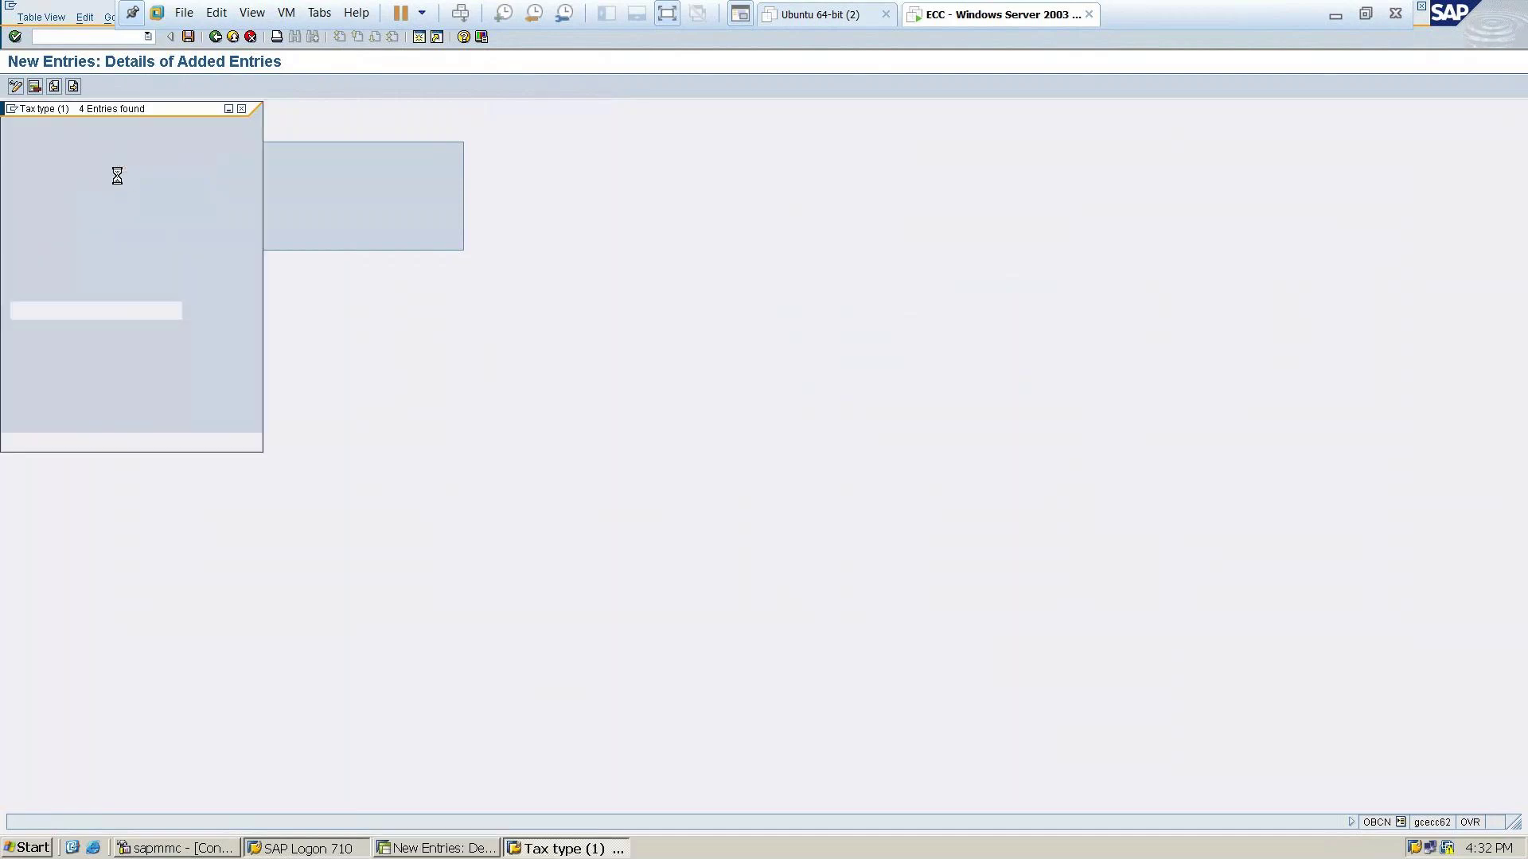
drag(110, 114, 482, 101)
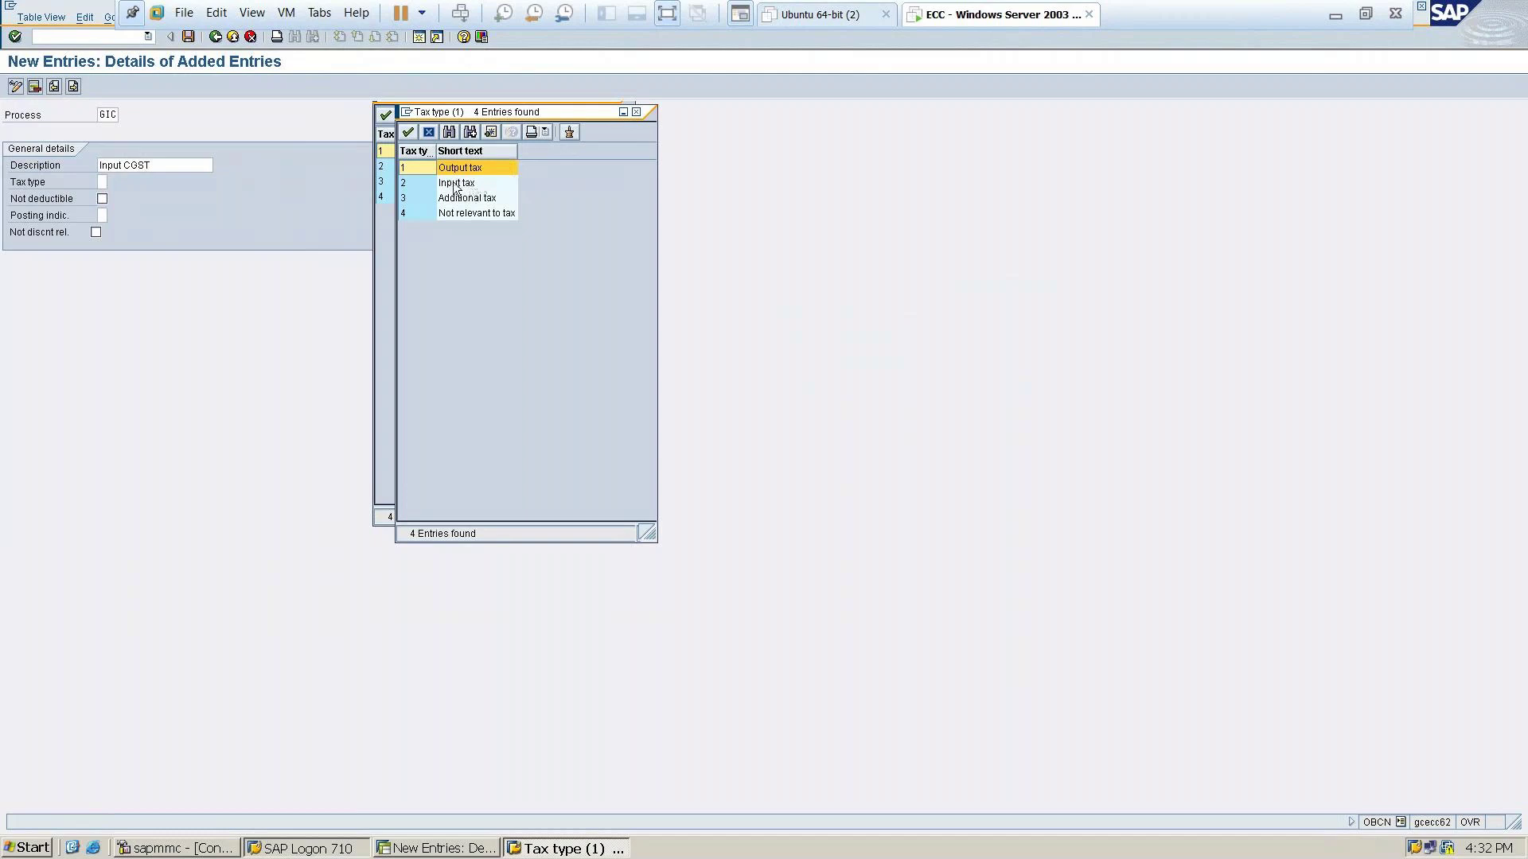
click(454, 190)
double_click(439, 191)
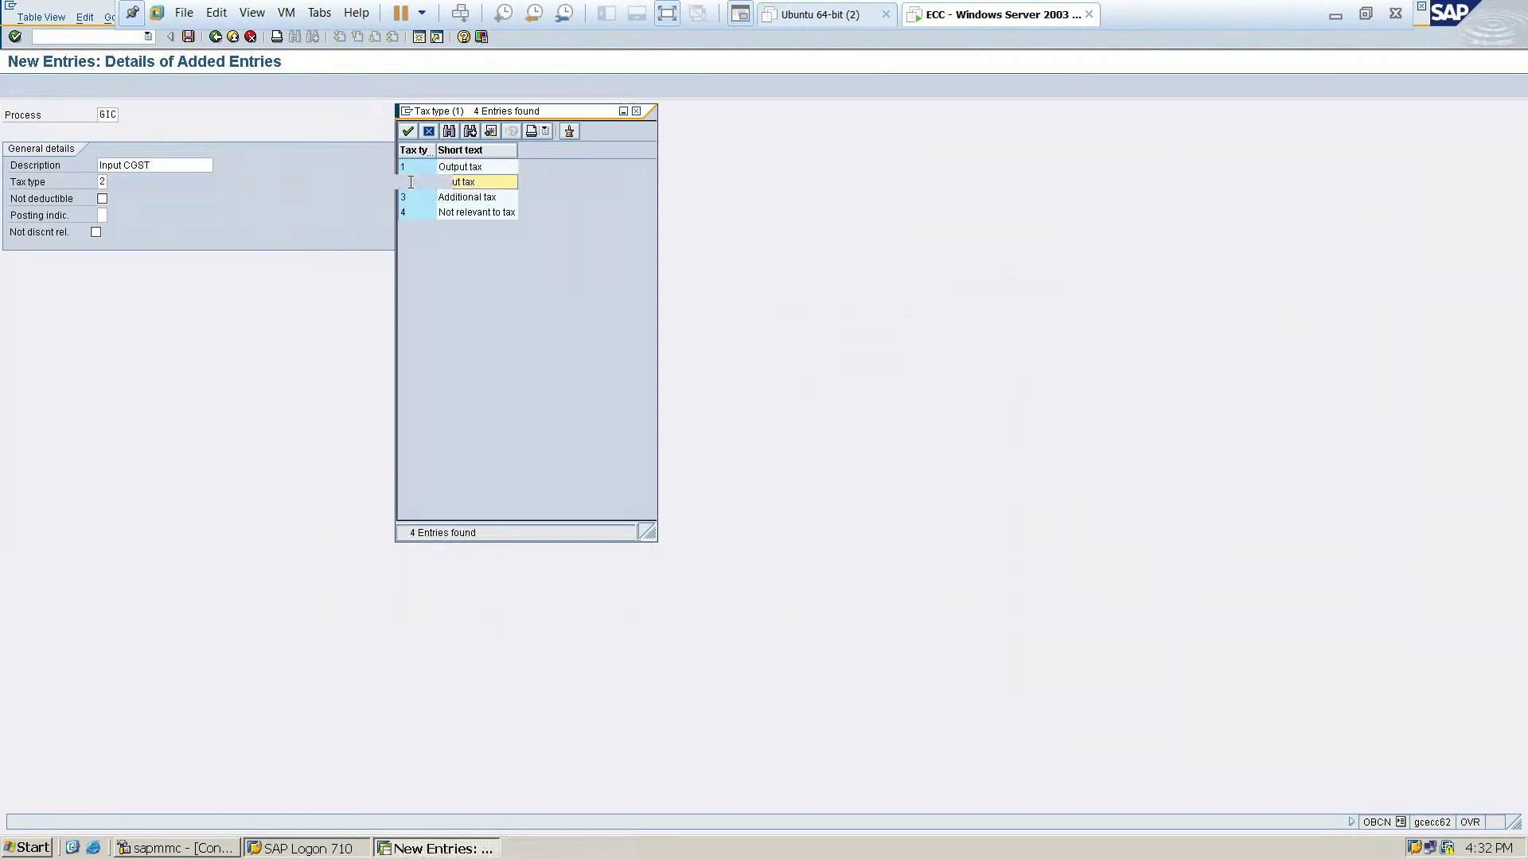
Set the posting indicator of account key GIC to 2 (Separate line item)
double_click(102, 216)
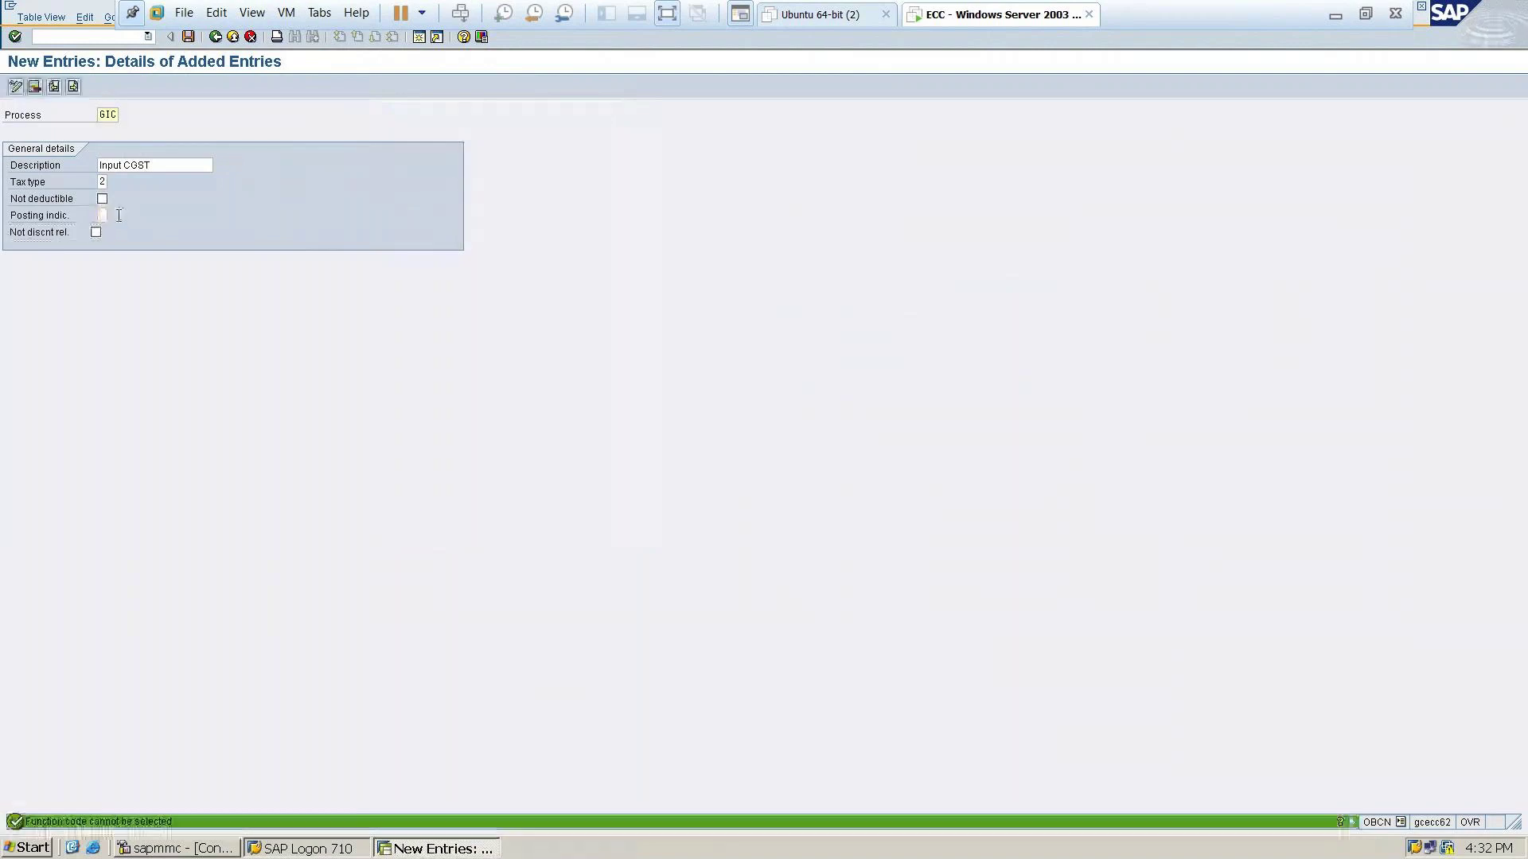
click(112, 217)
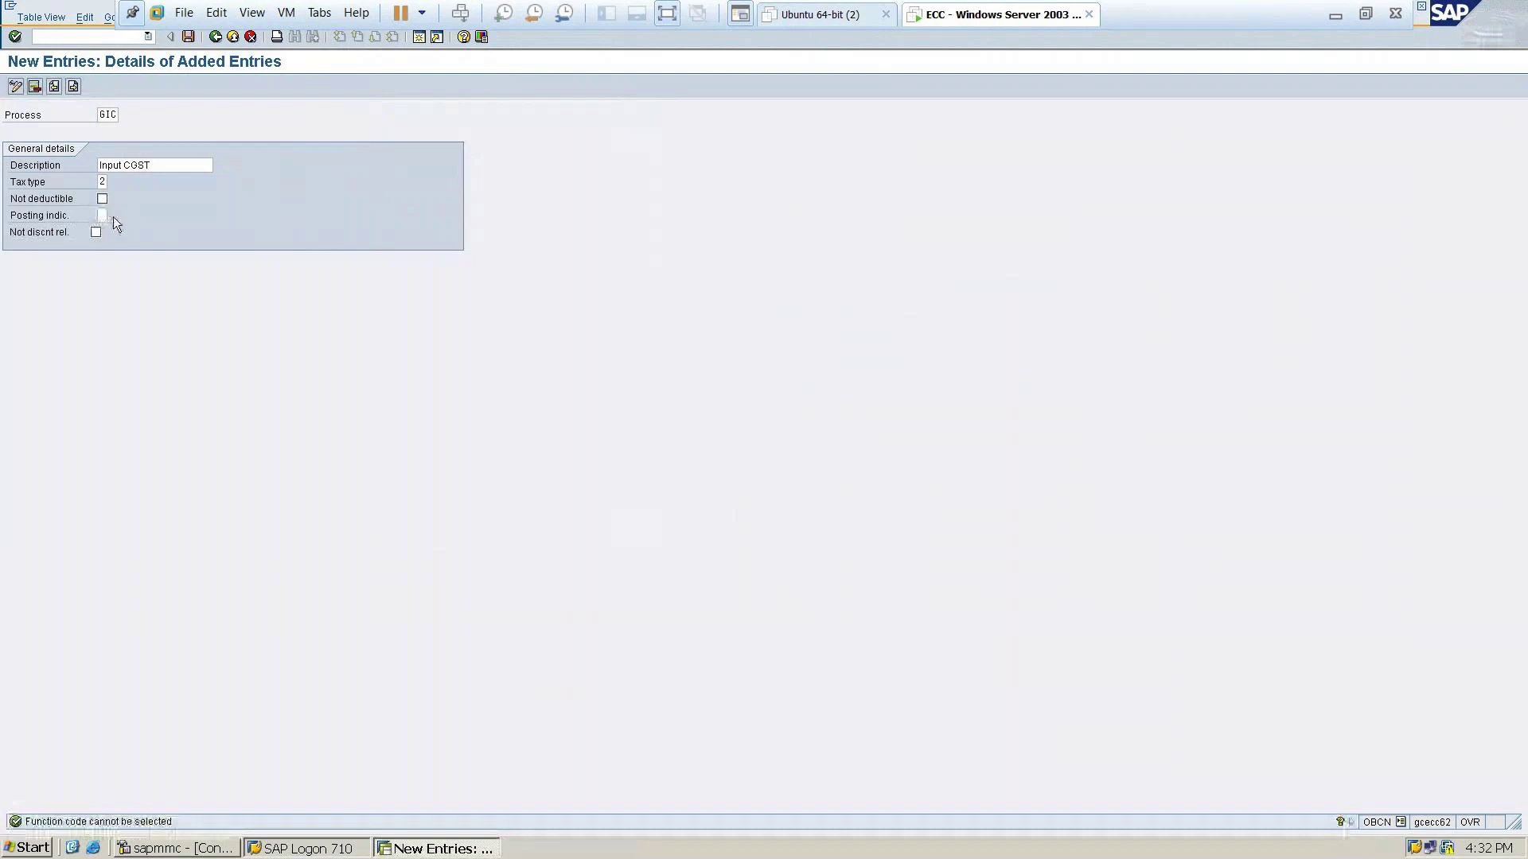
click(113, 216)
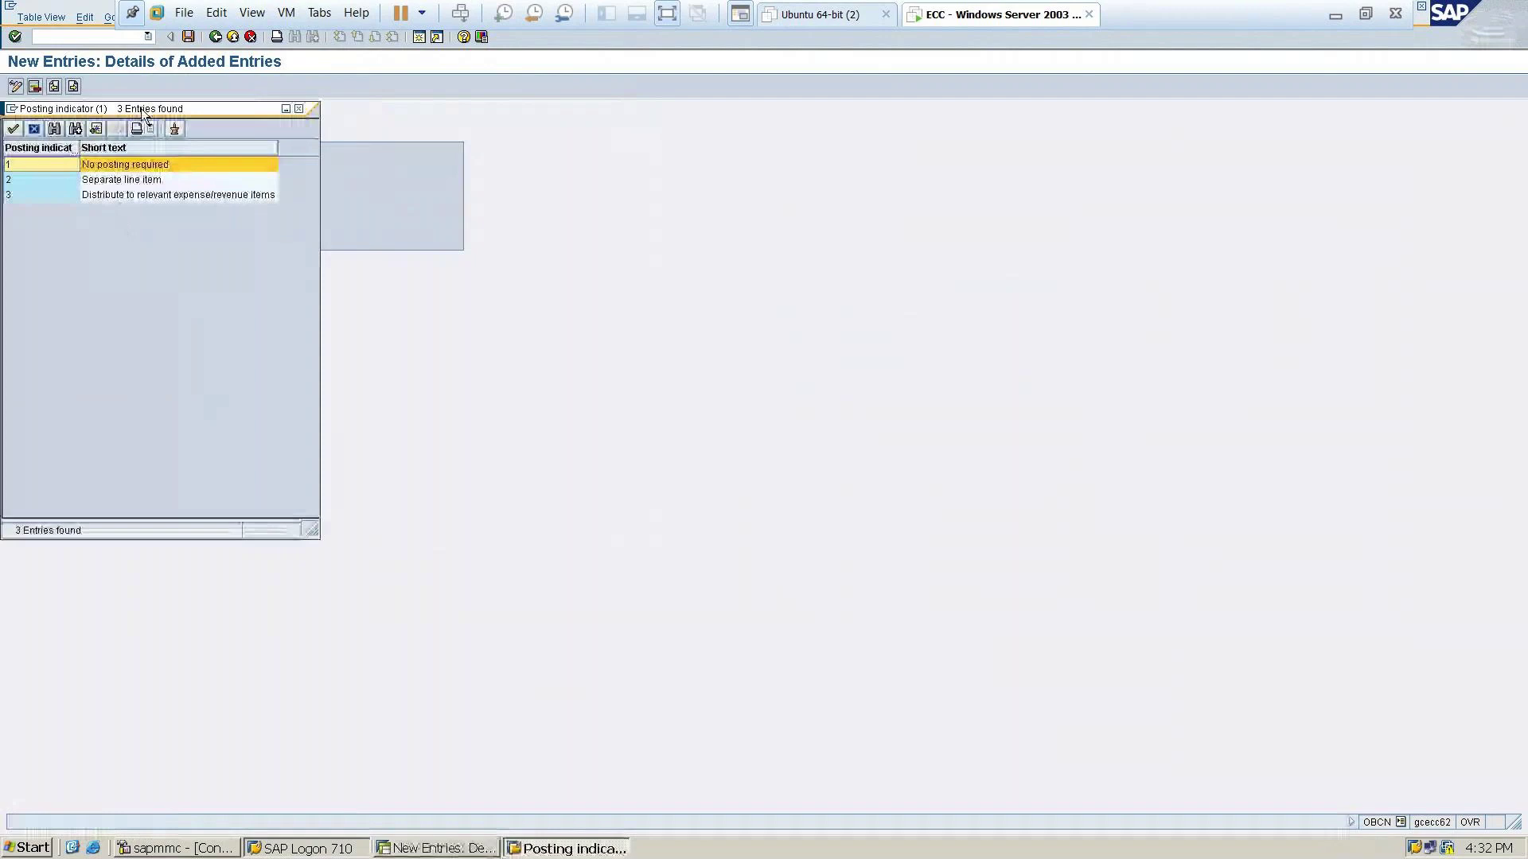
drag(143, 115, 553, 155)
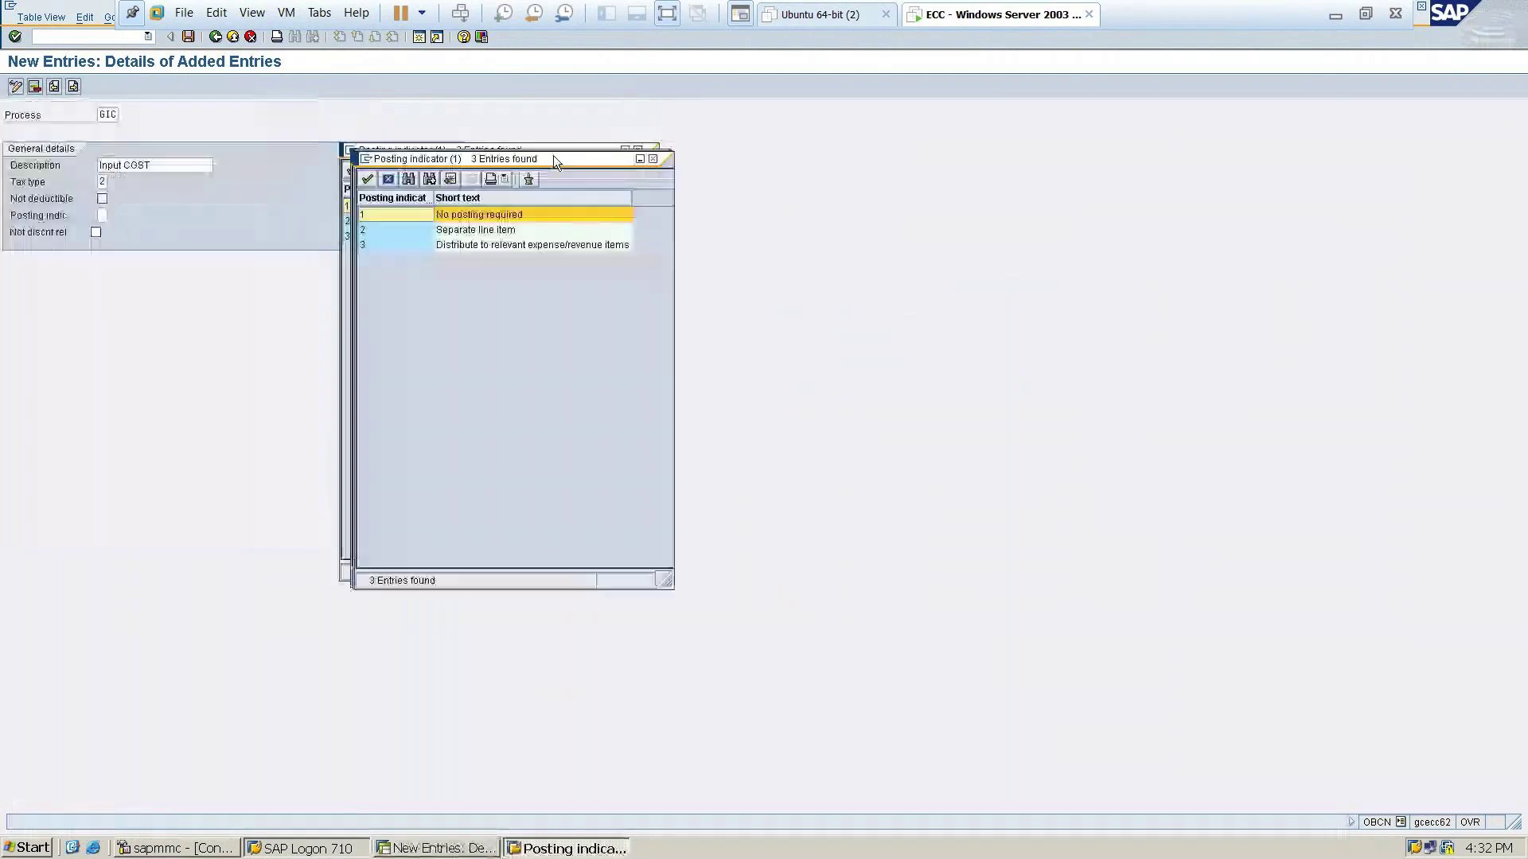
key(Escape)
text(2)
click(103, 182)
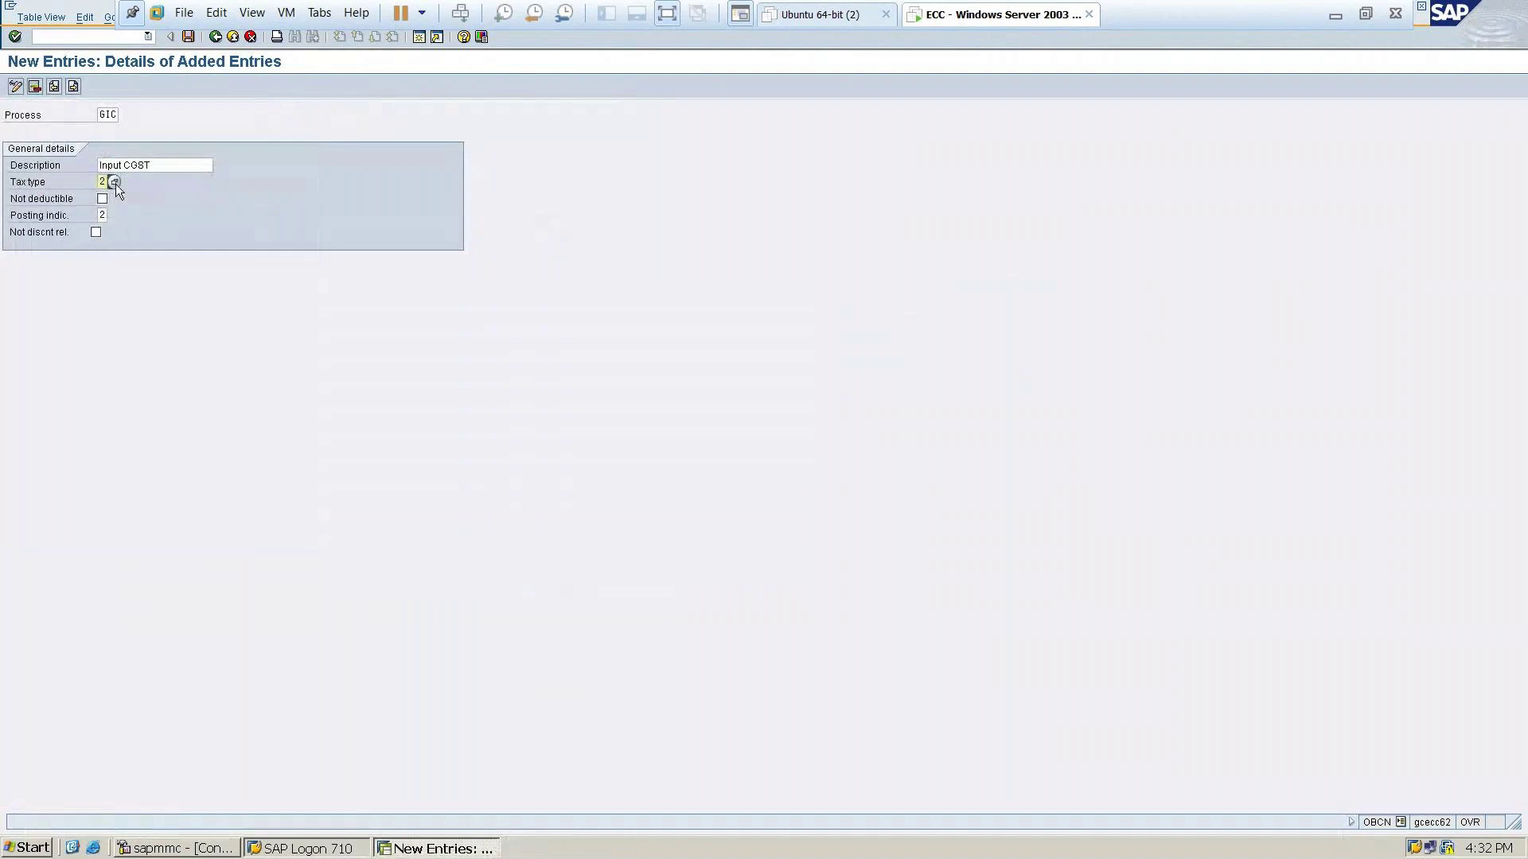
click(116, 184)
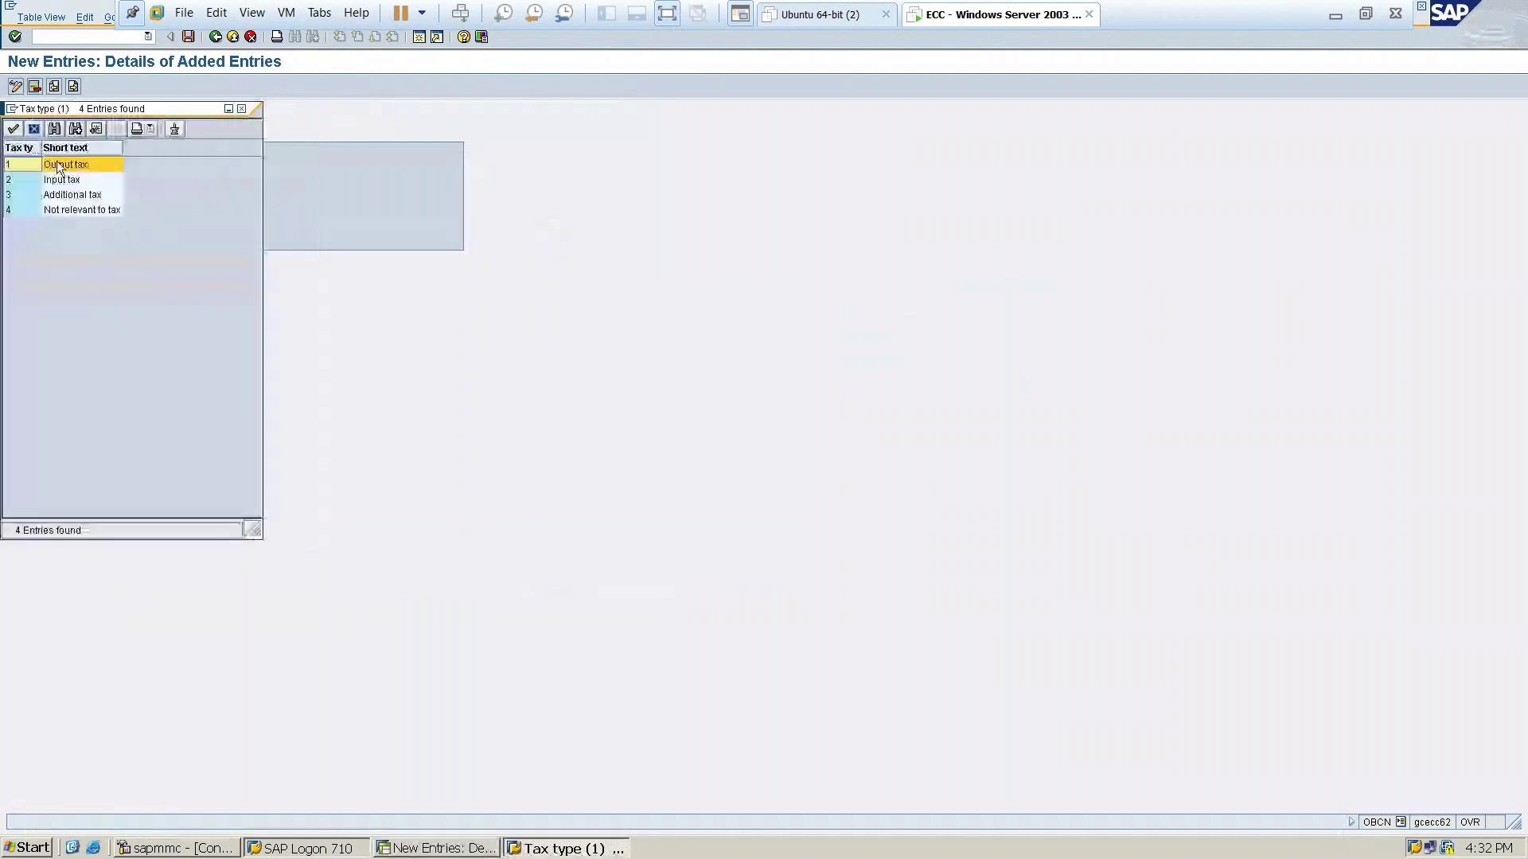
click(243, 107)
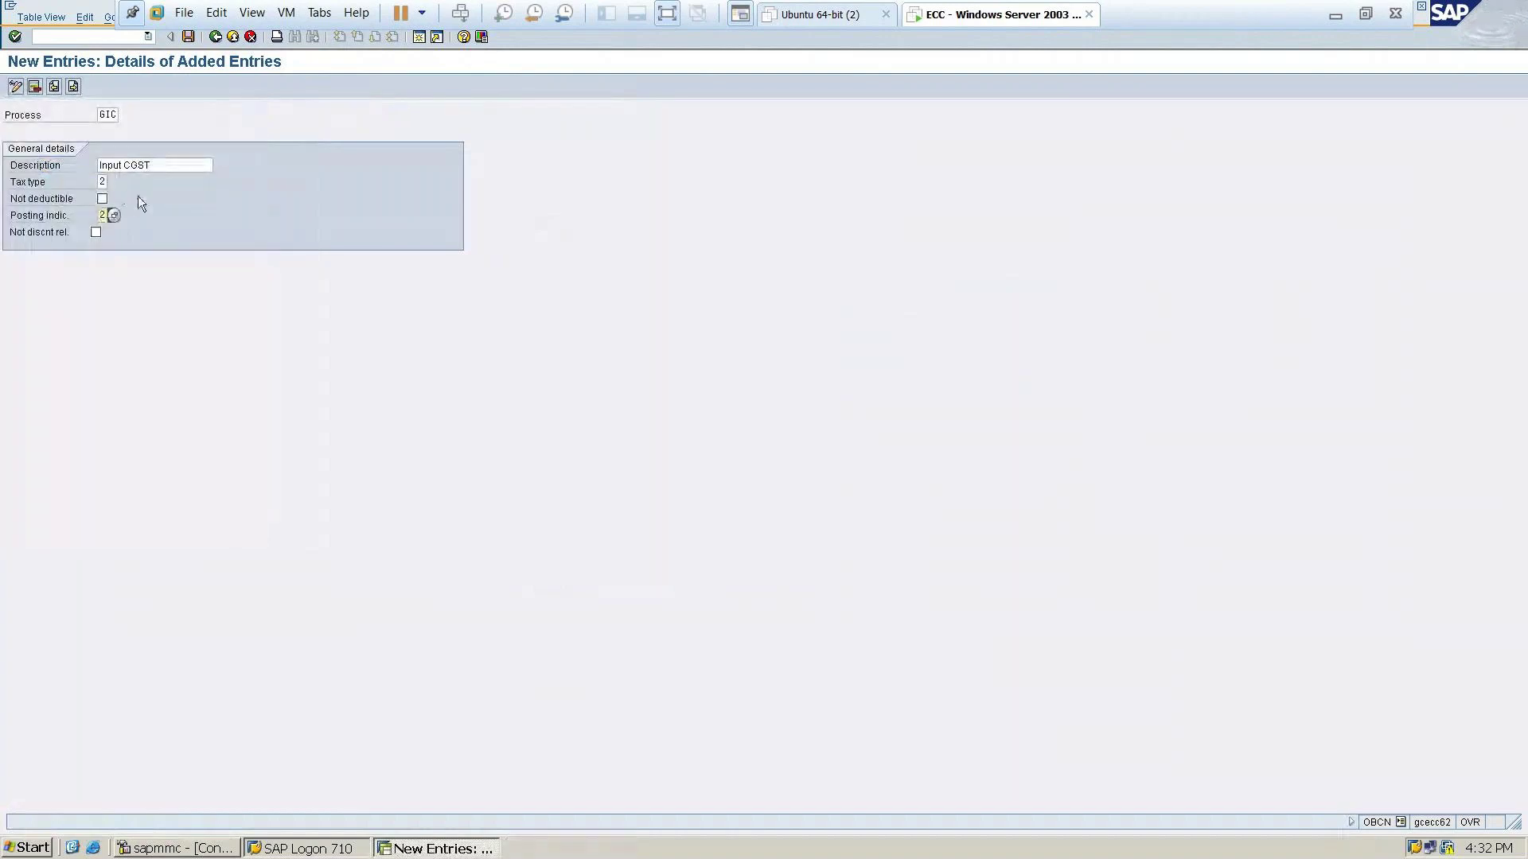
Save account key GIC and accept the proposed customizing request
click(189, 37)
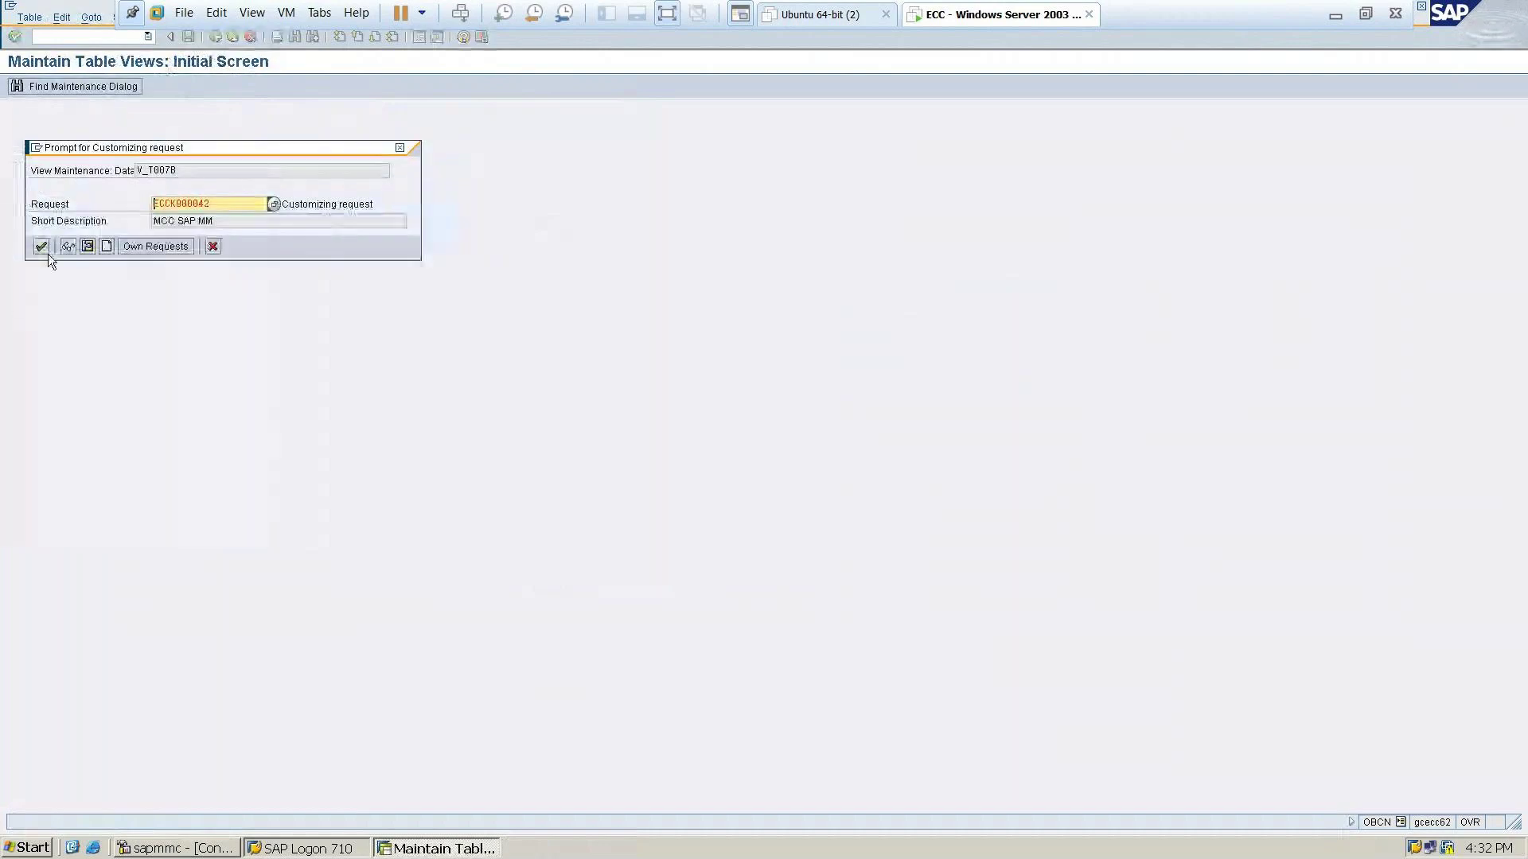
click(43, 247)
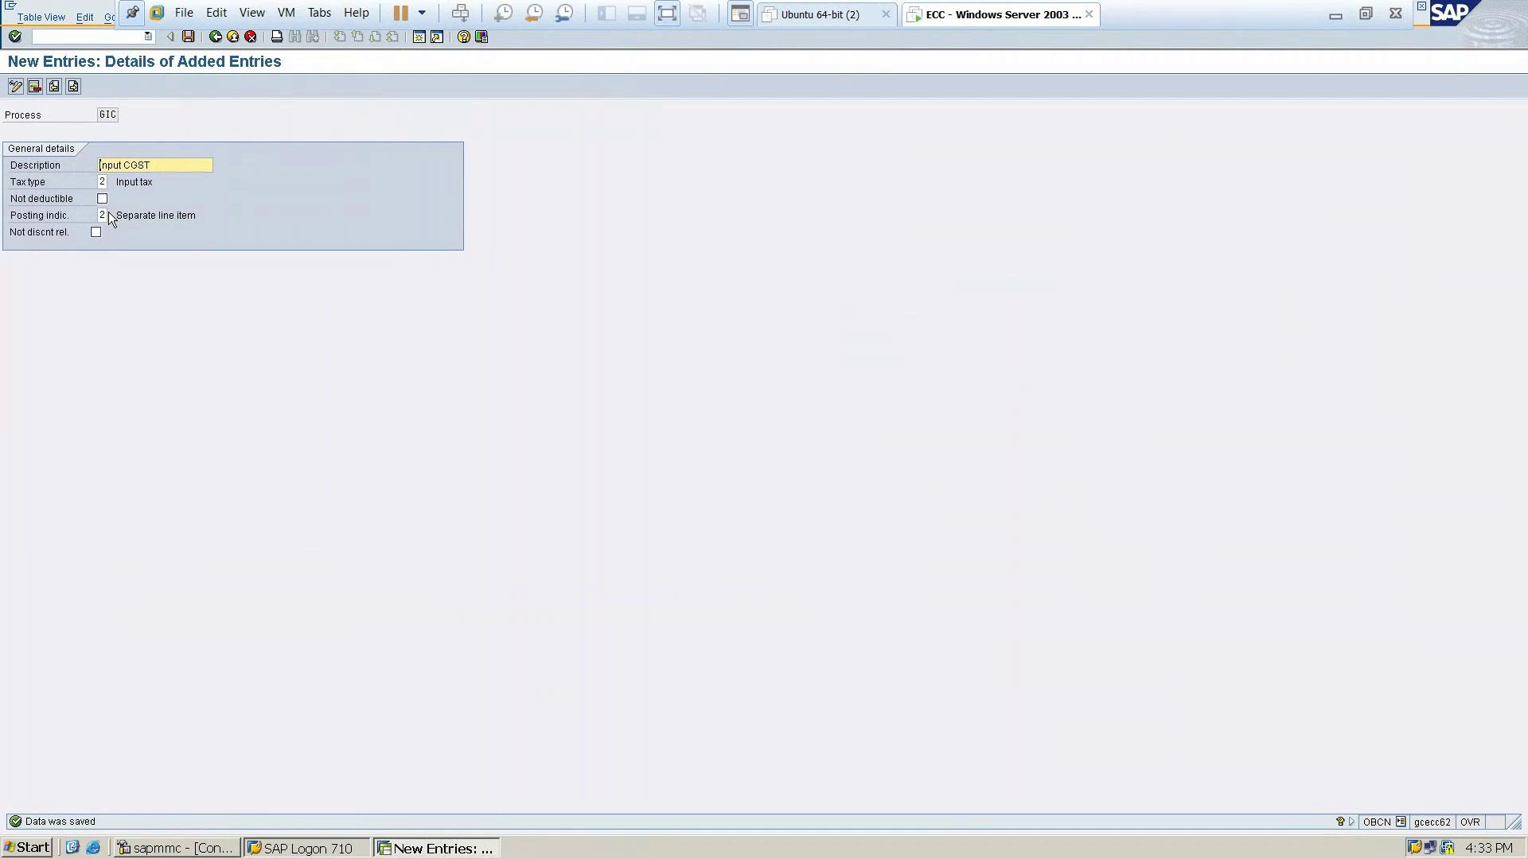
drag(108, 212, 223, 6)
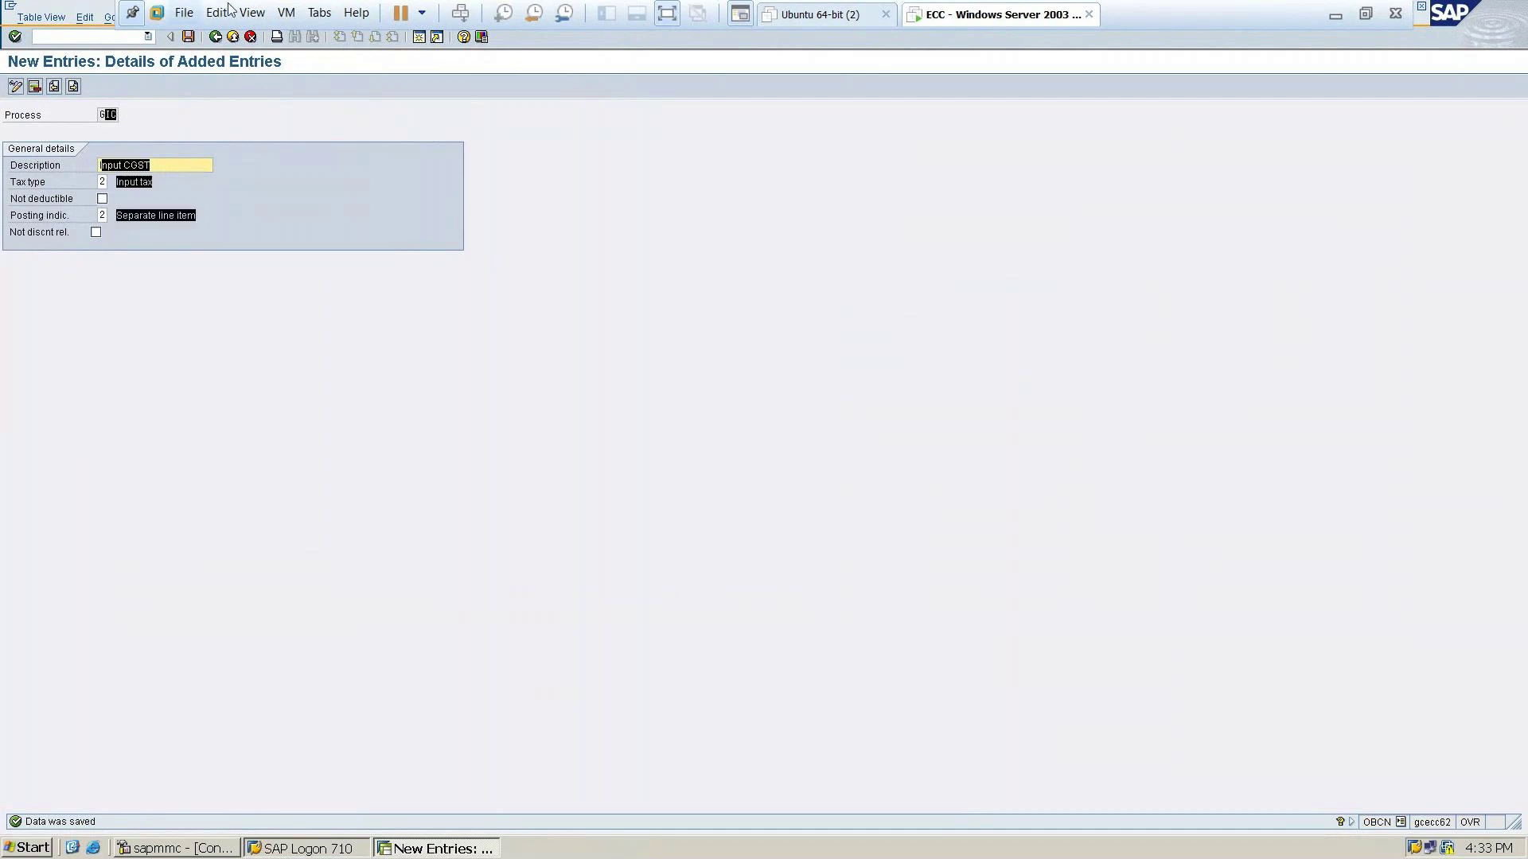
click(258, 271)
click(191, 40)
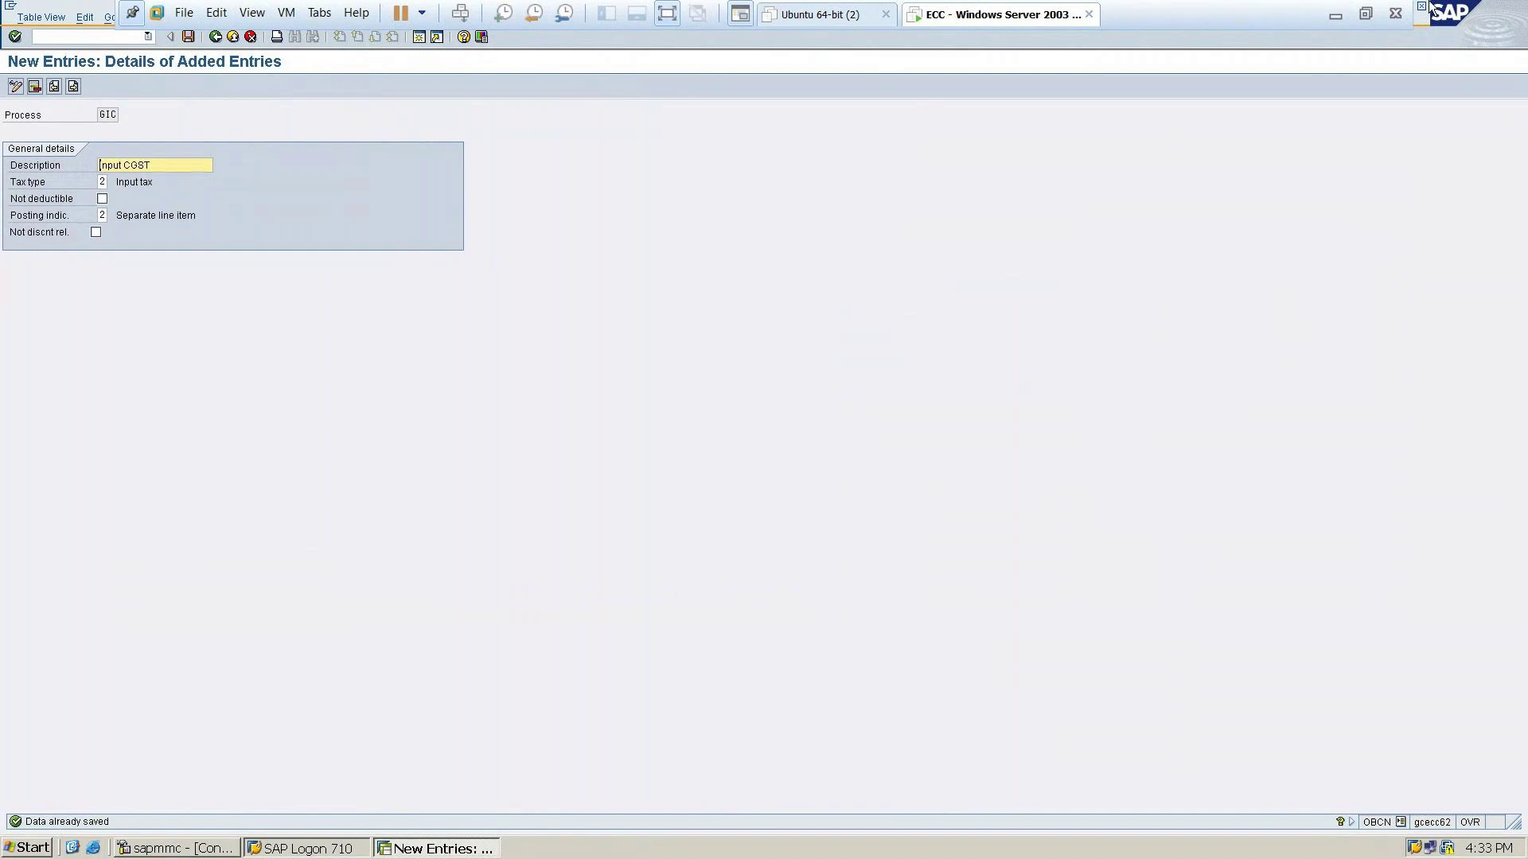
Return to the Word notes and review the instructions for the remaining tax account keys and the GST condition types table
click(1335, 16)
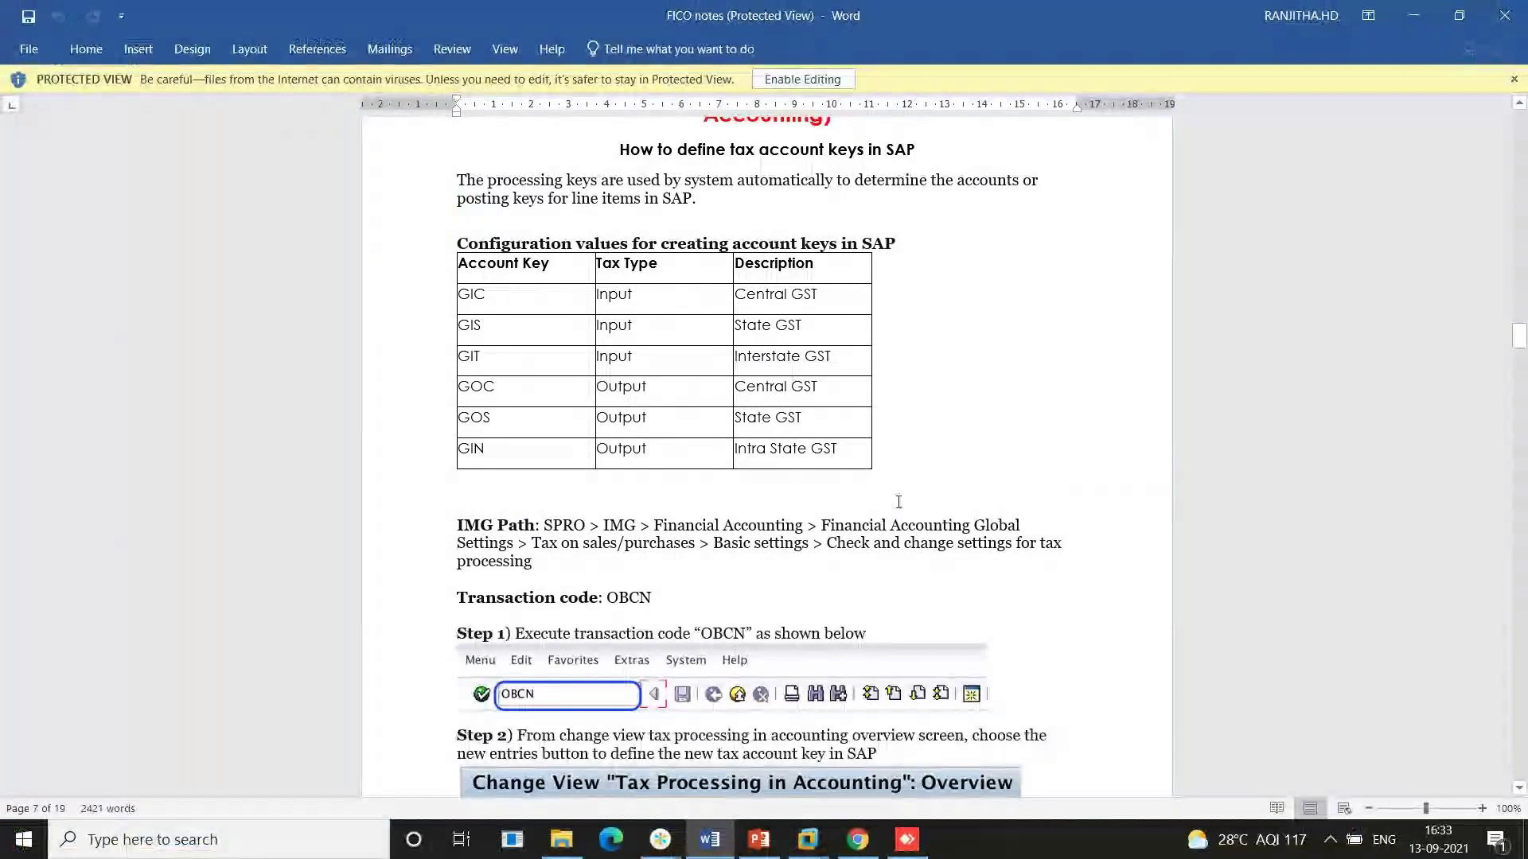
scroll(900, 509, down, 3)
scroll(900, 508, down, 13)
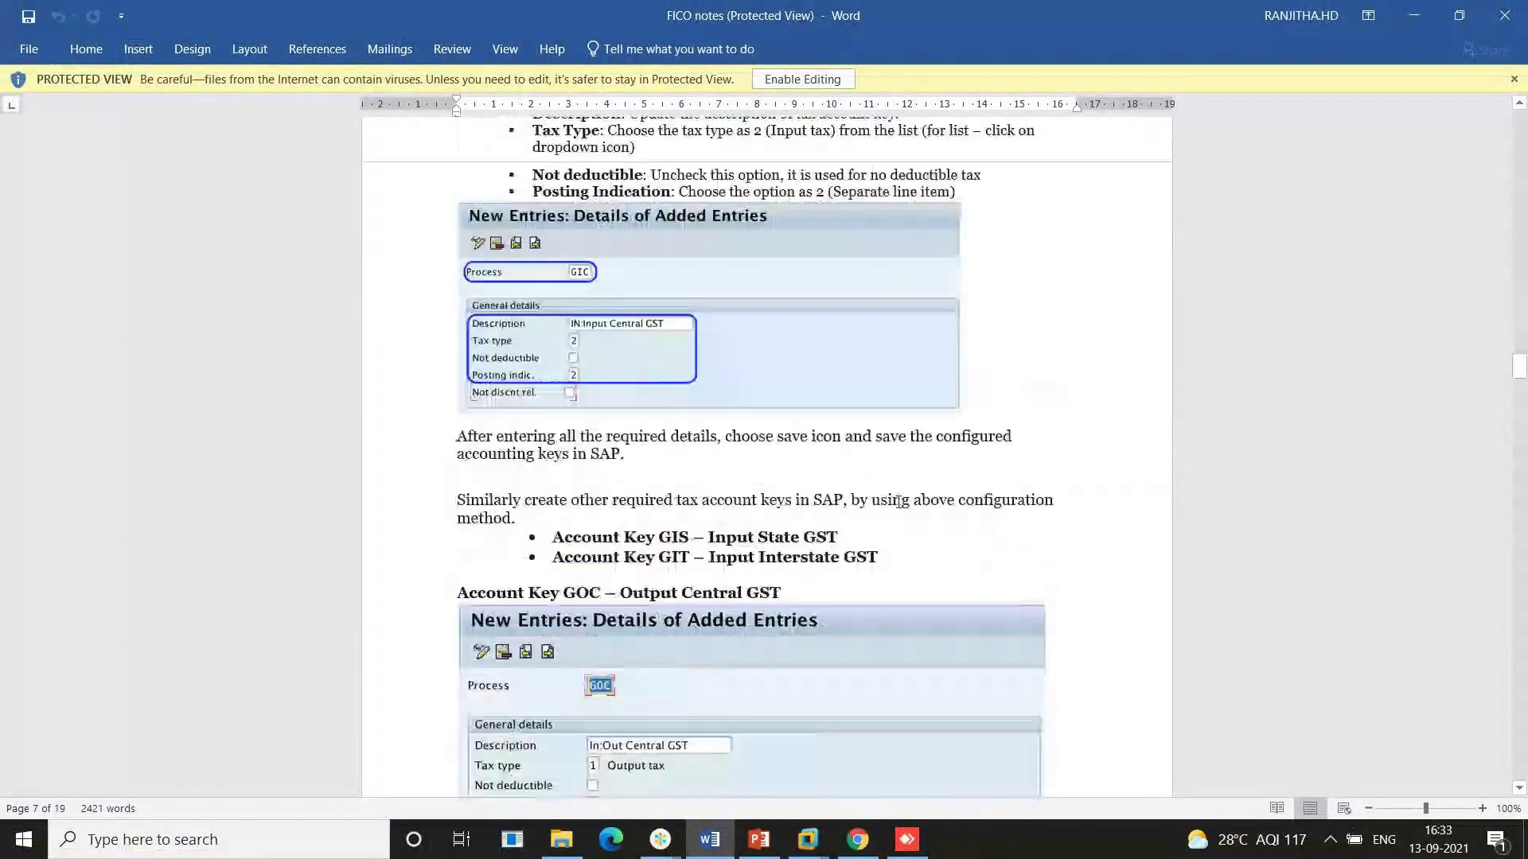
scroll(898, 502, down, 8)
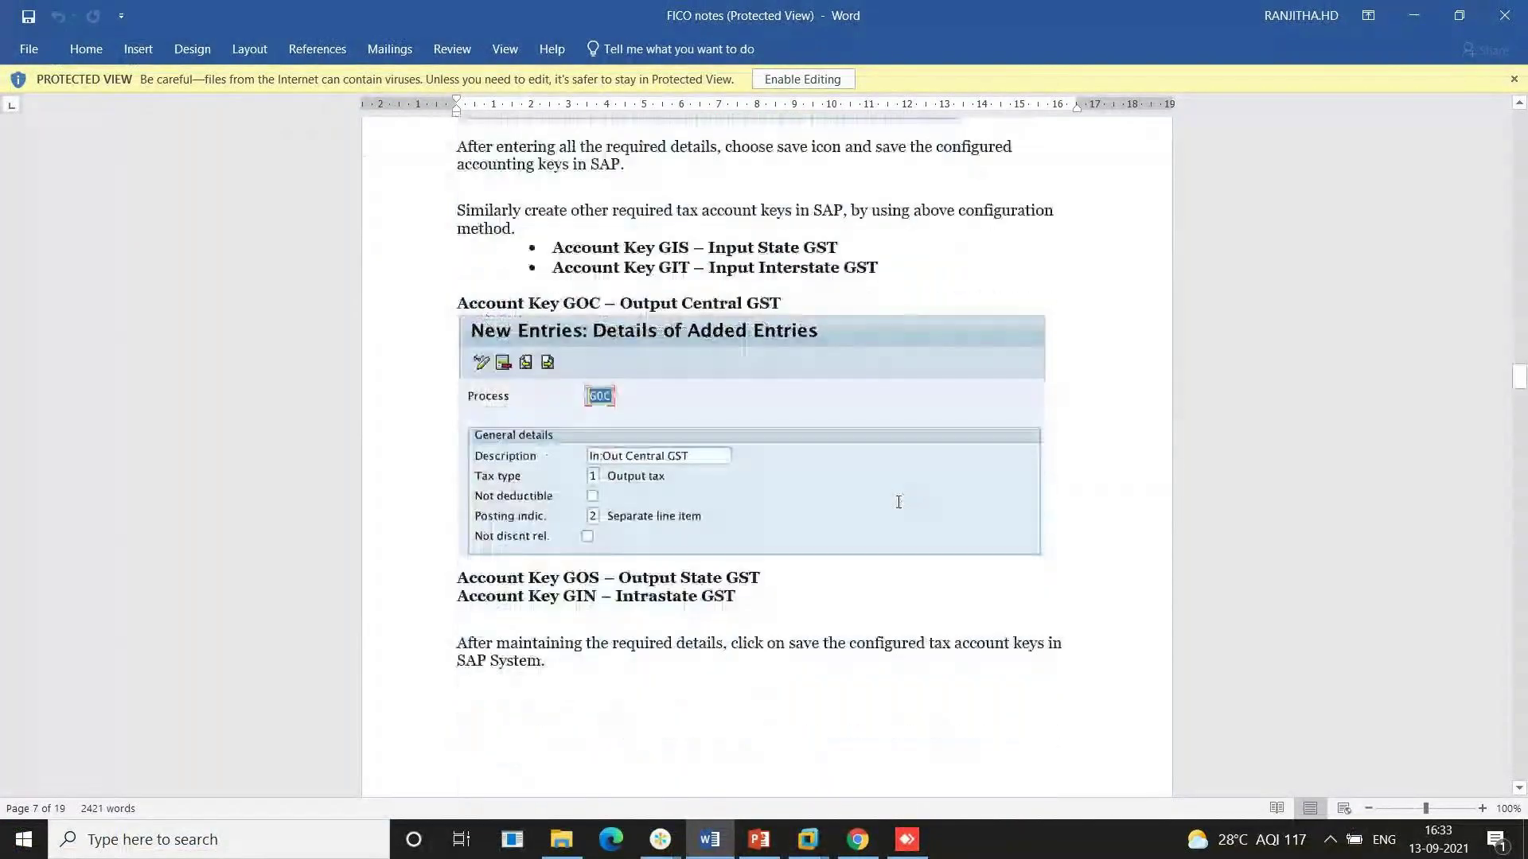
scroll(898, 502, down, 9)
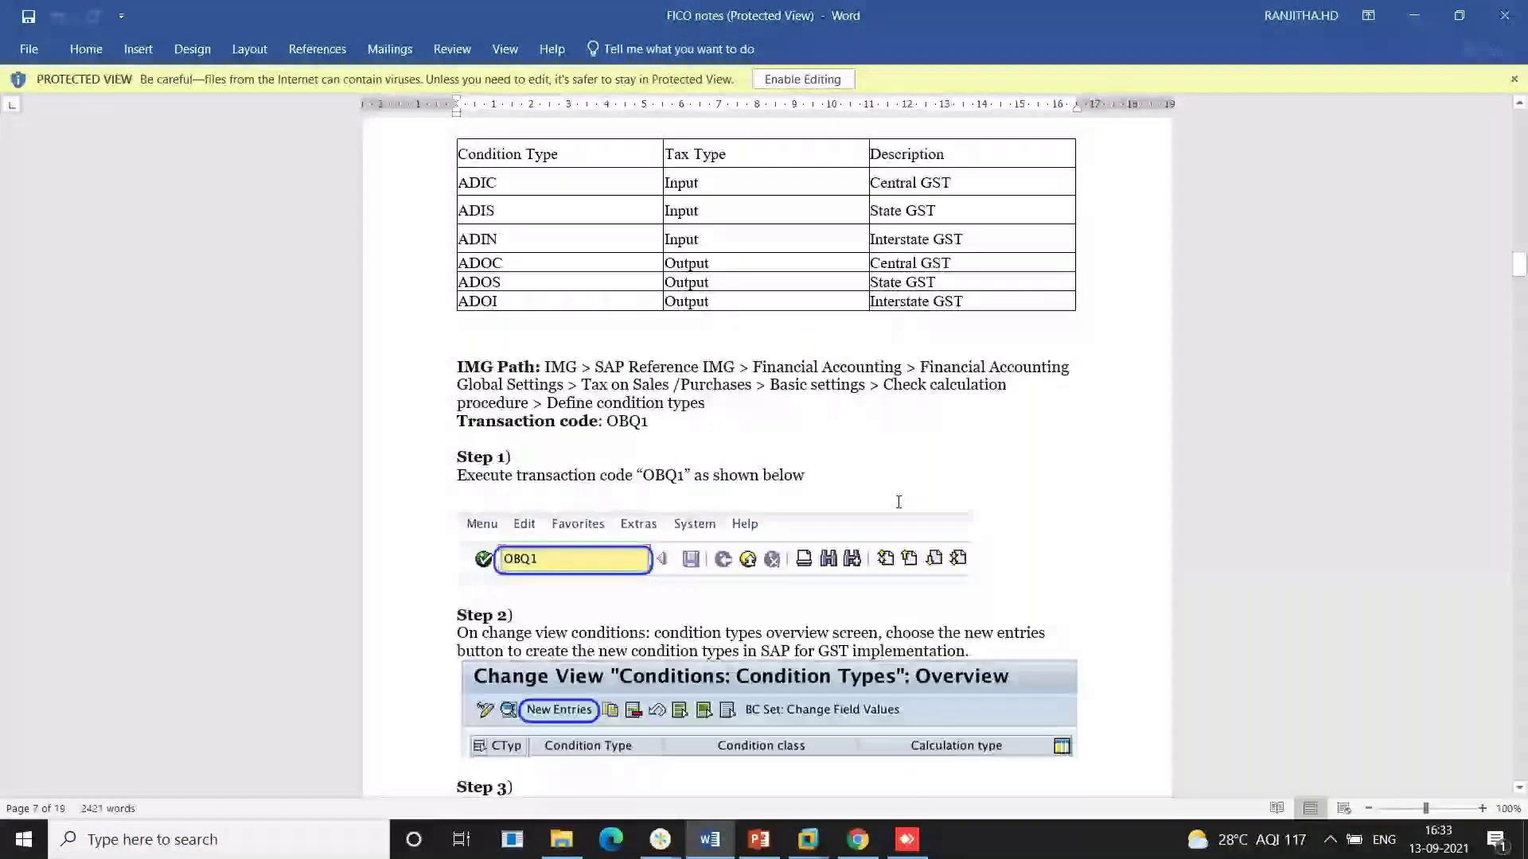
scroll(899, 502, up, 1)
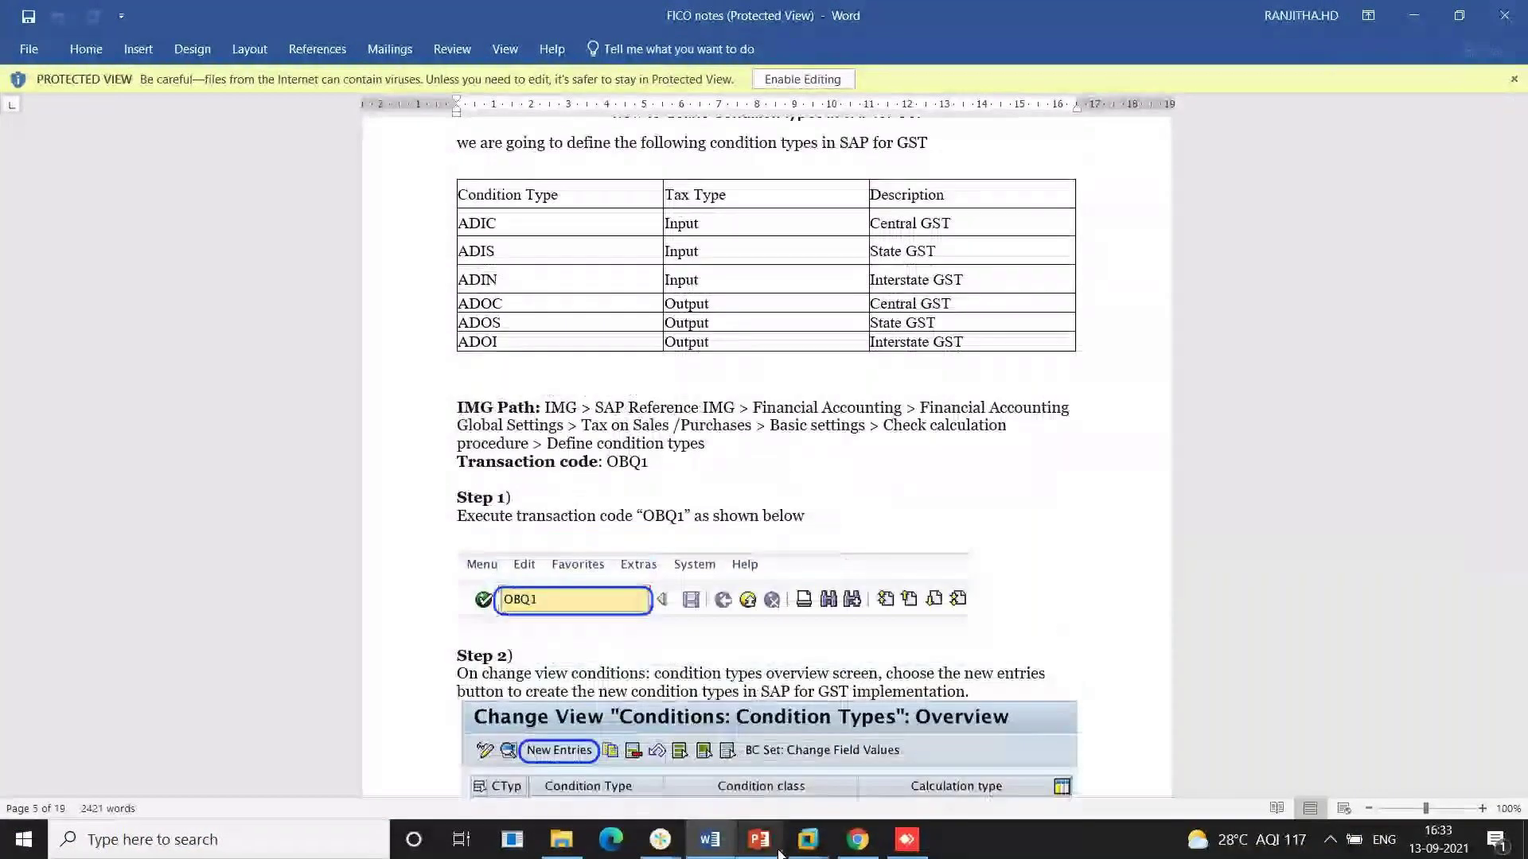
Switch to the PowerPoint presentation and view its last slide, which outlines the GST configuration topics
click(759, 840)
scroll(120, 477, down, 5)
click(122, 710)
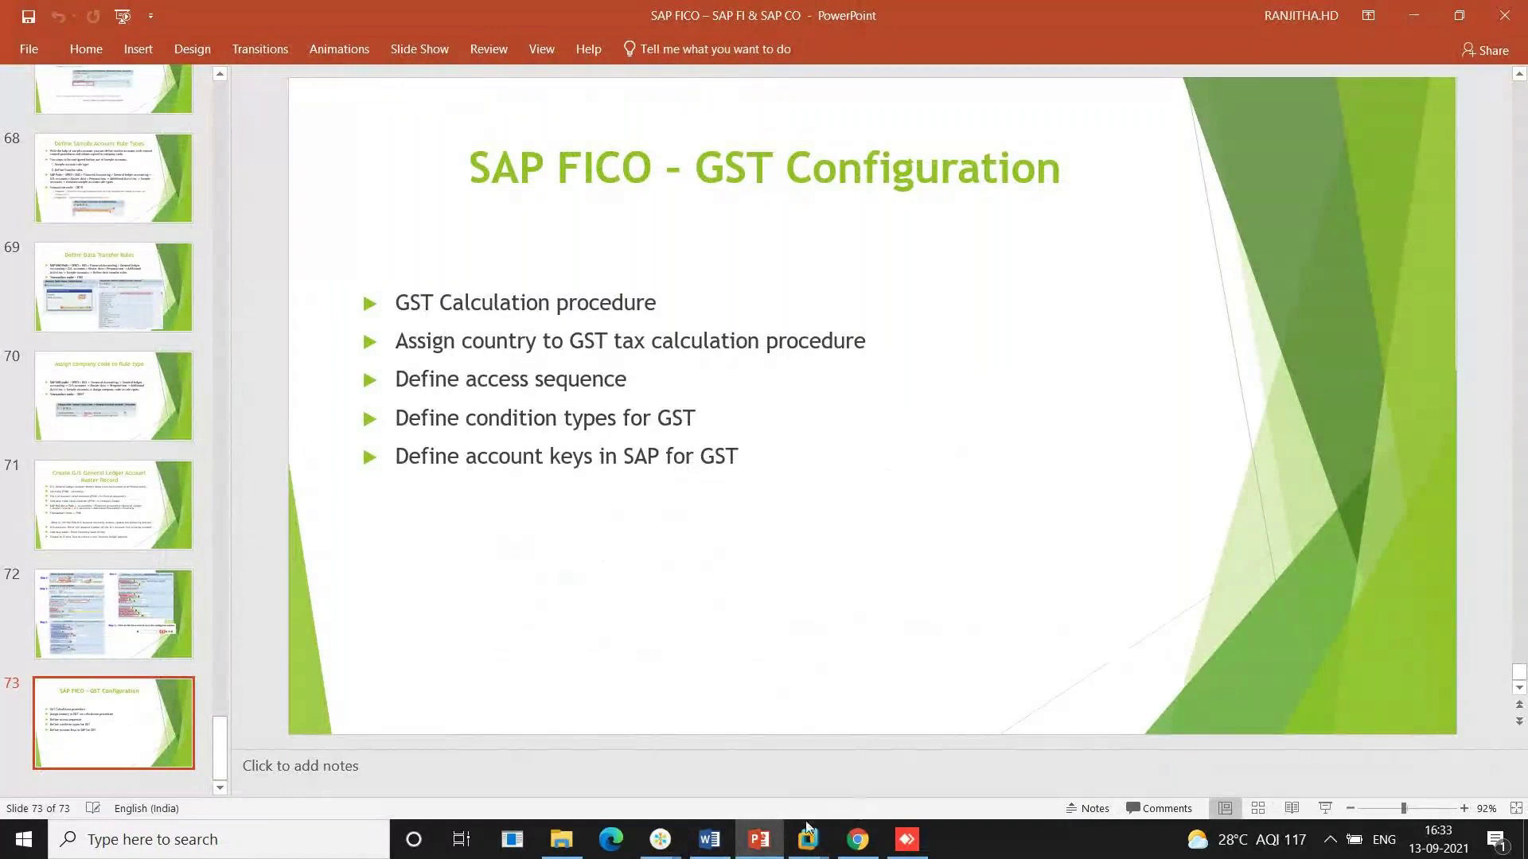
Return to the Word notes and review the instructions for defining the tax calculation procedure with transaction OBYZ
mouse_move(755, 850)
mouse_move(805, 850)
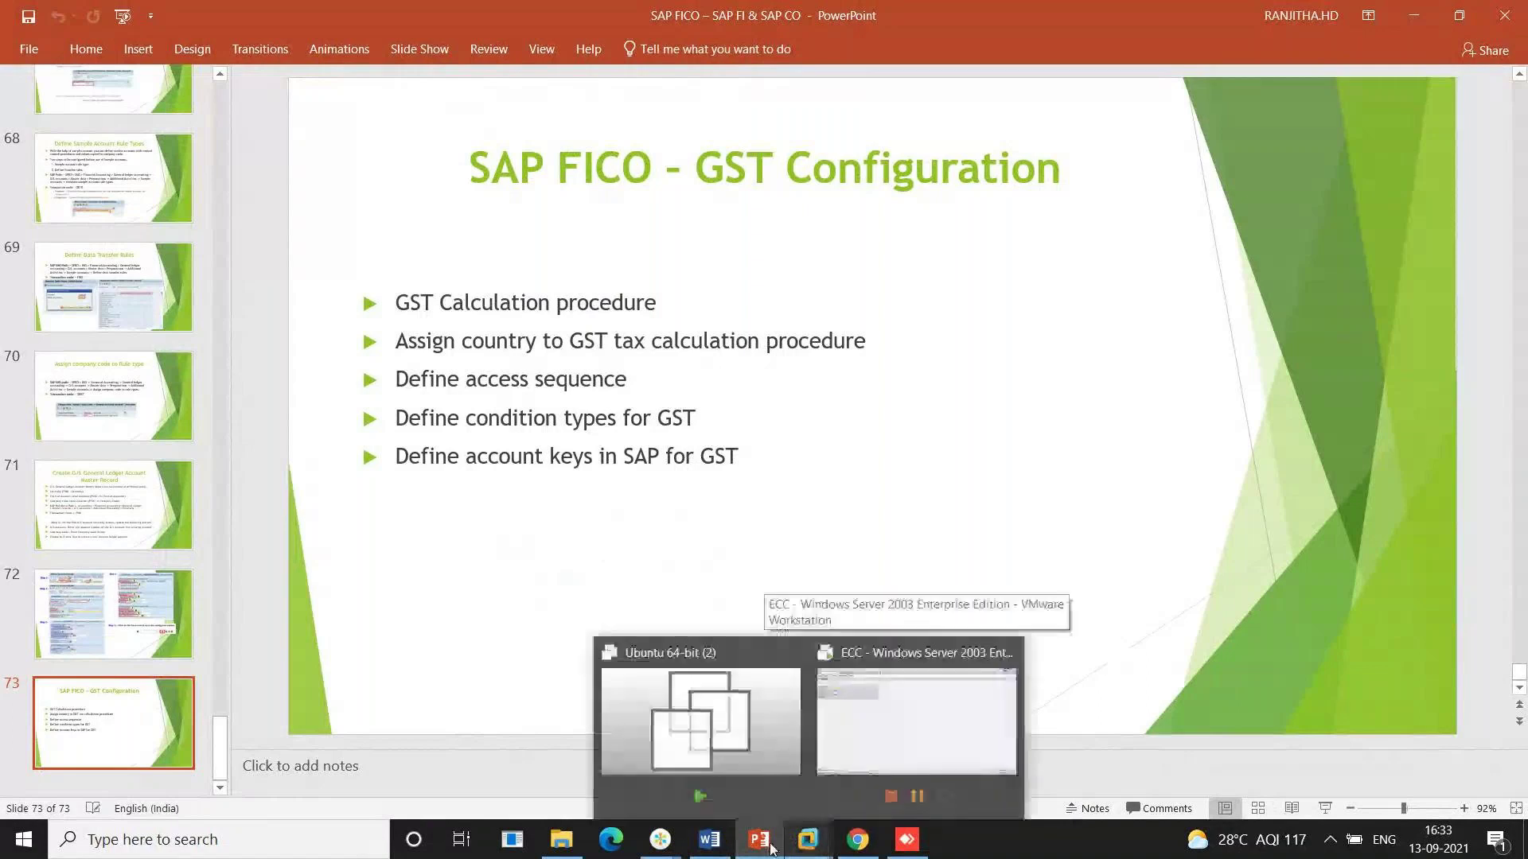
mouse_move(906, 845)
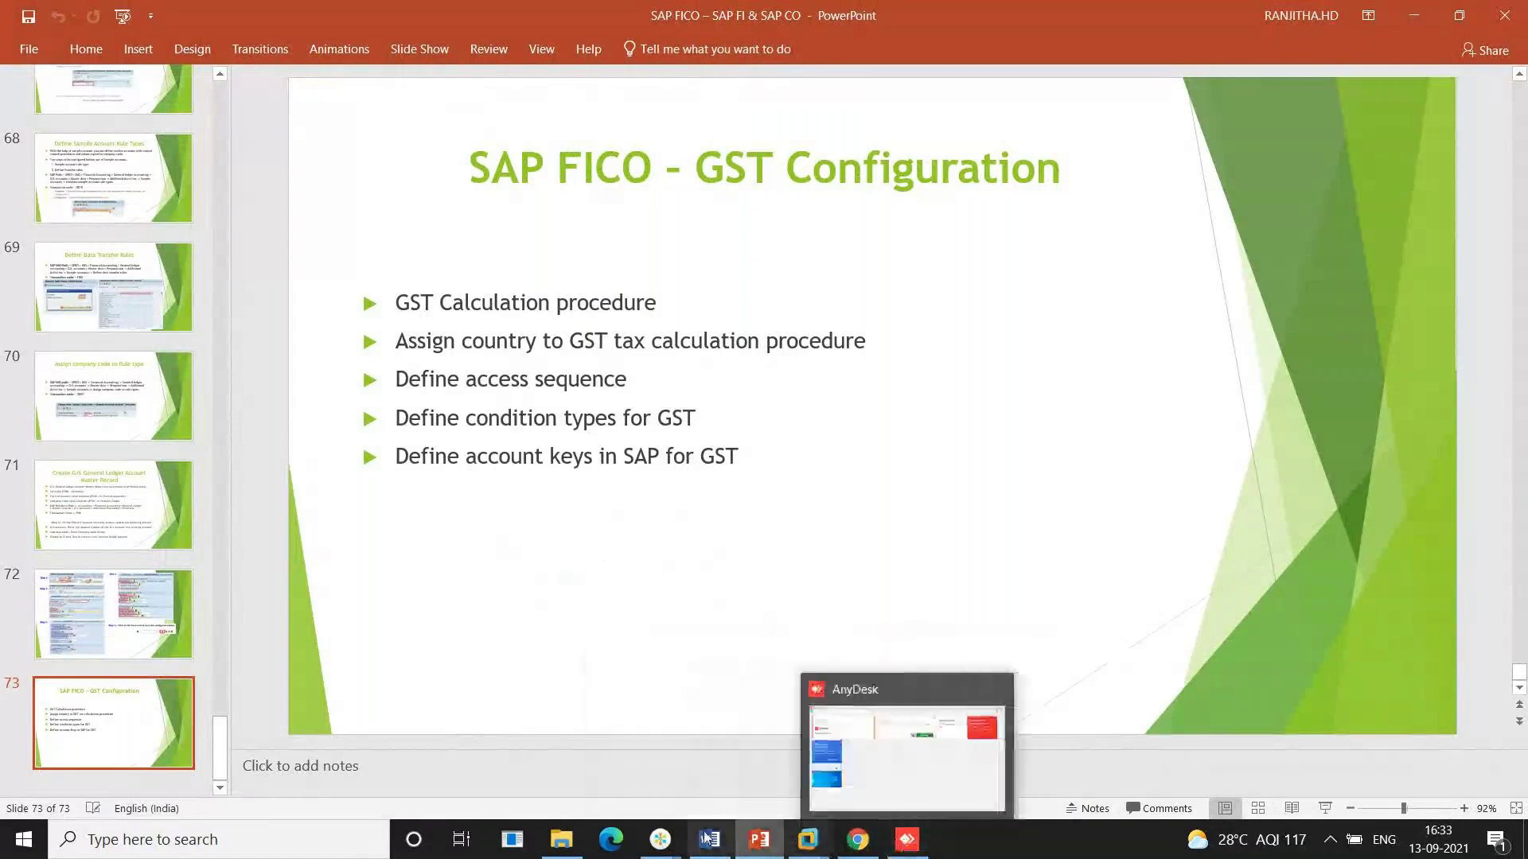
mouse_move(707, 840)
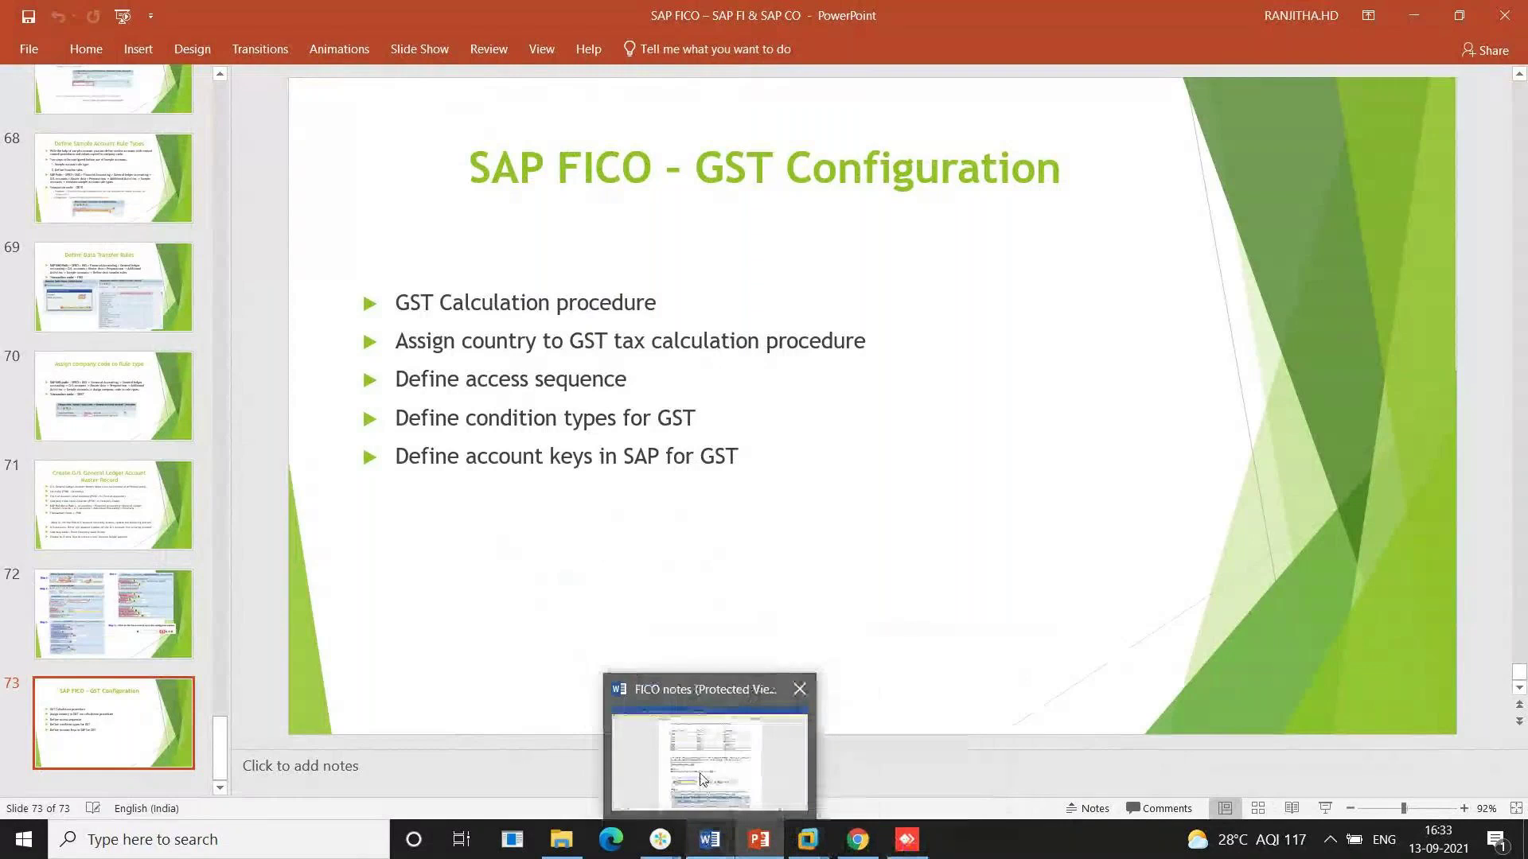
mouse_move(700, 778)
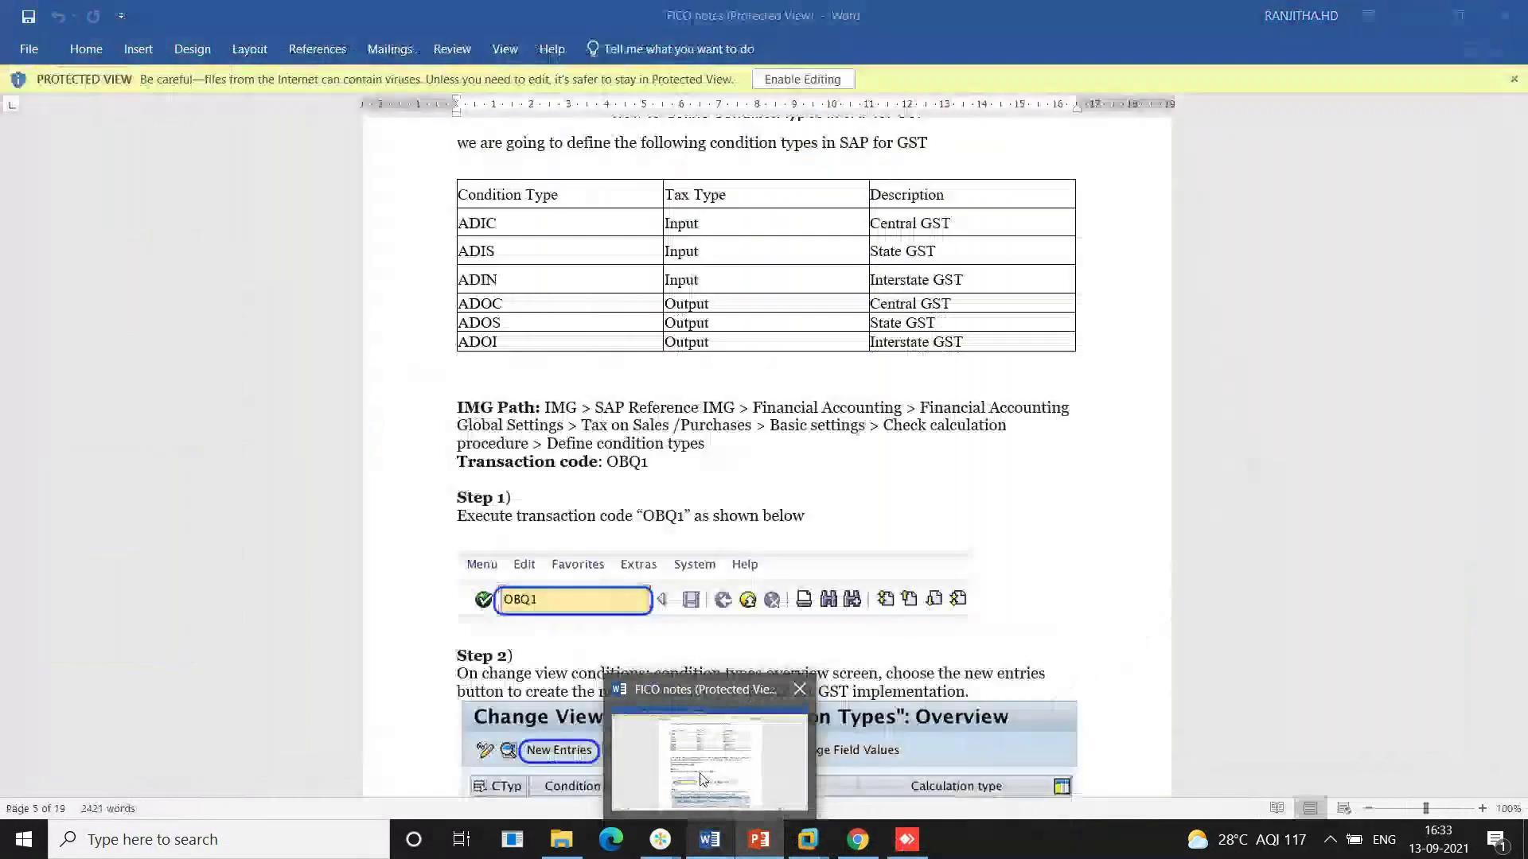
click(700, 778)
scroll(775, 473, down, 6)
scroll(775, 474, up, 1)
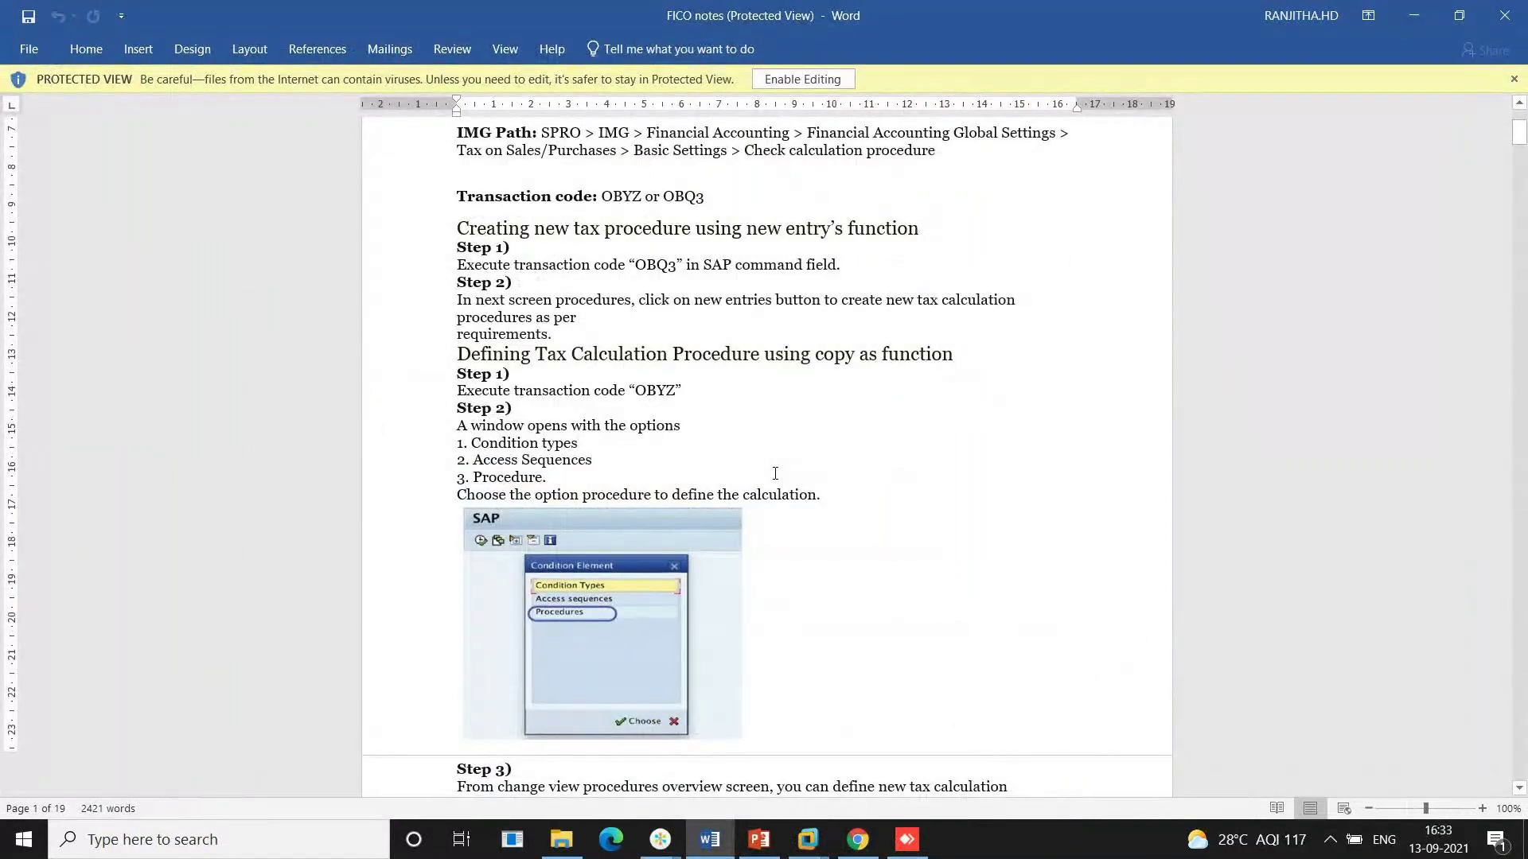
Switch to SAP, leave the account key entry, run transaction OBYZ and open its access sequences
key(alt+Tab)
key(alt+Tab)
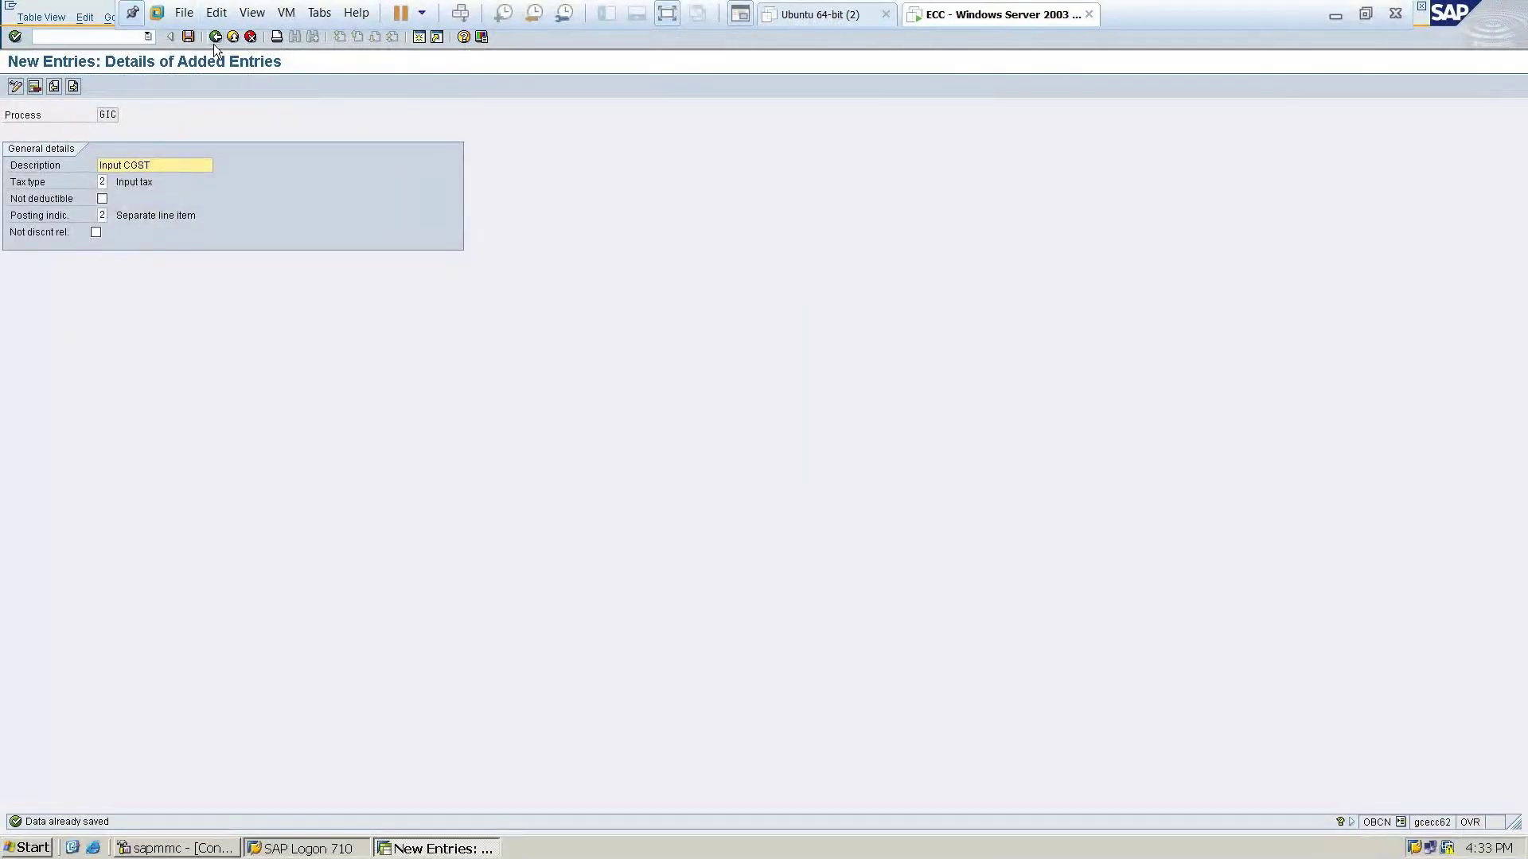
click(213, 44)
click(221, 37)
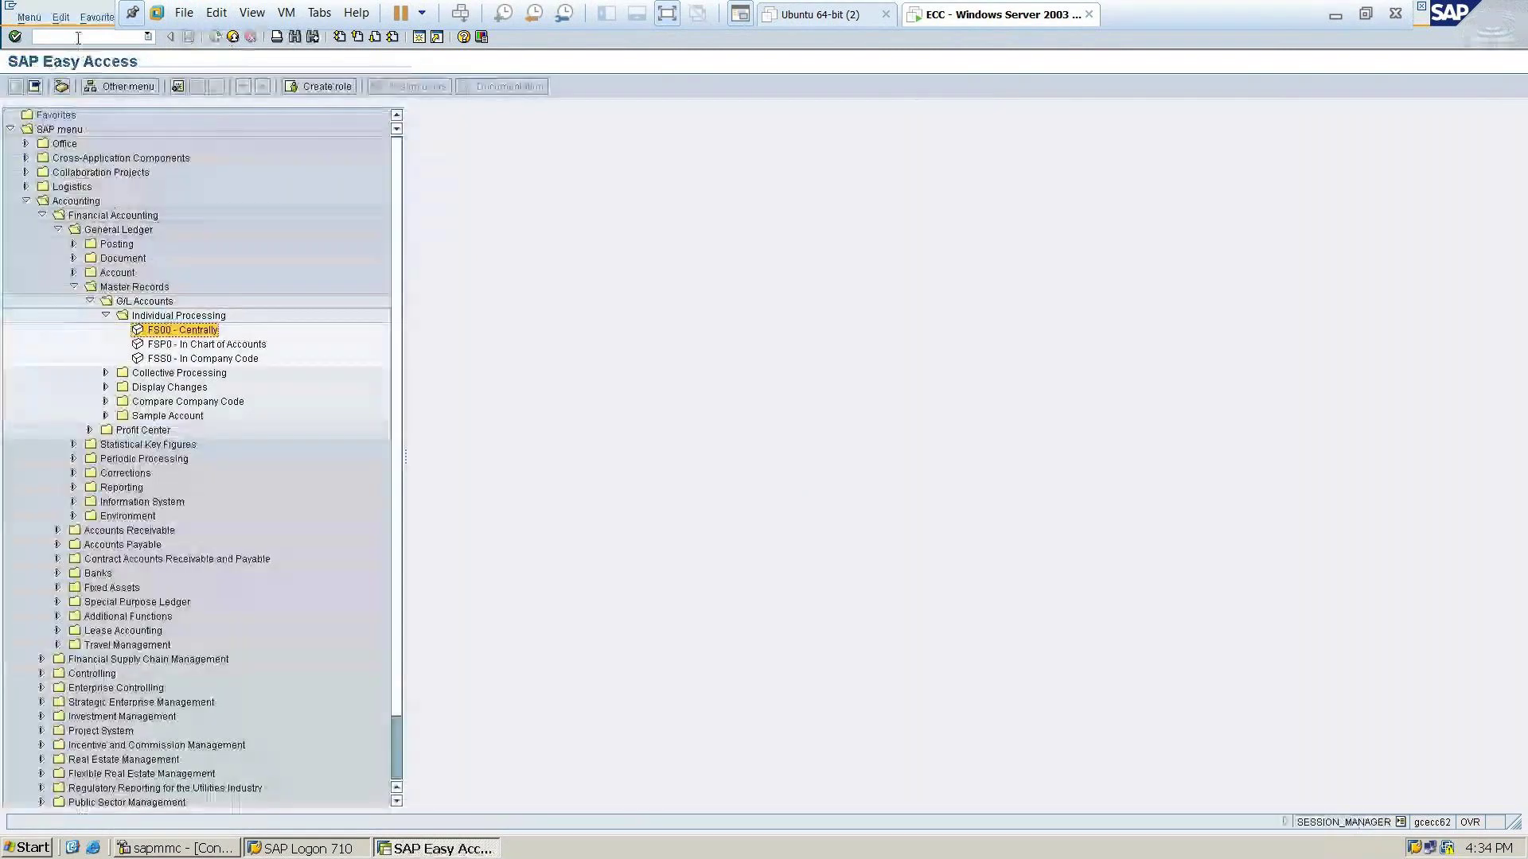
text(obyz)
key(Return)
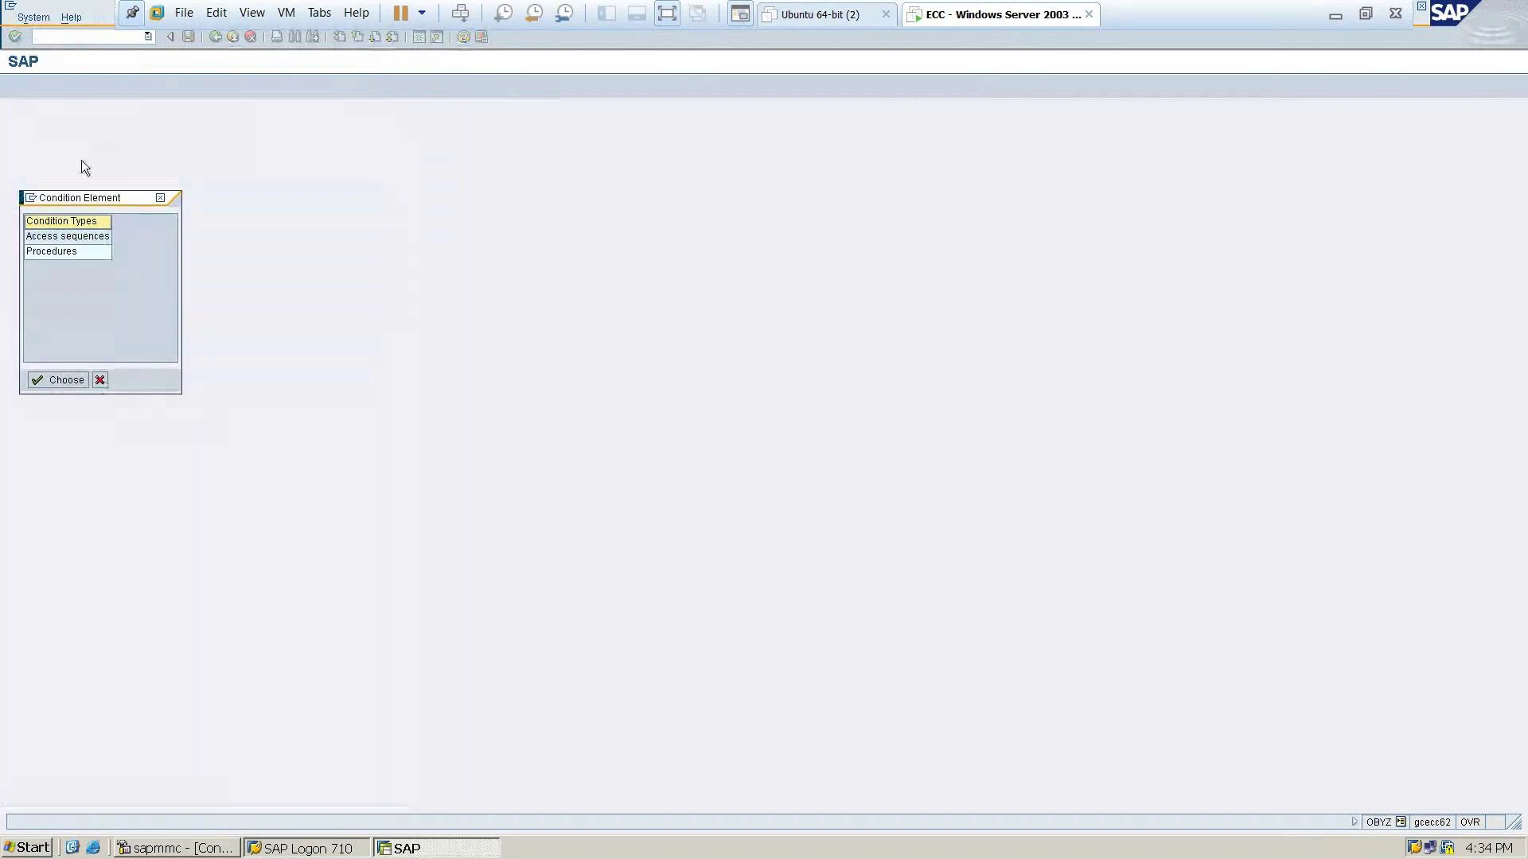
click(69, 237)
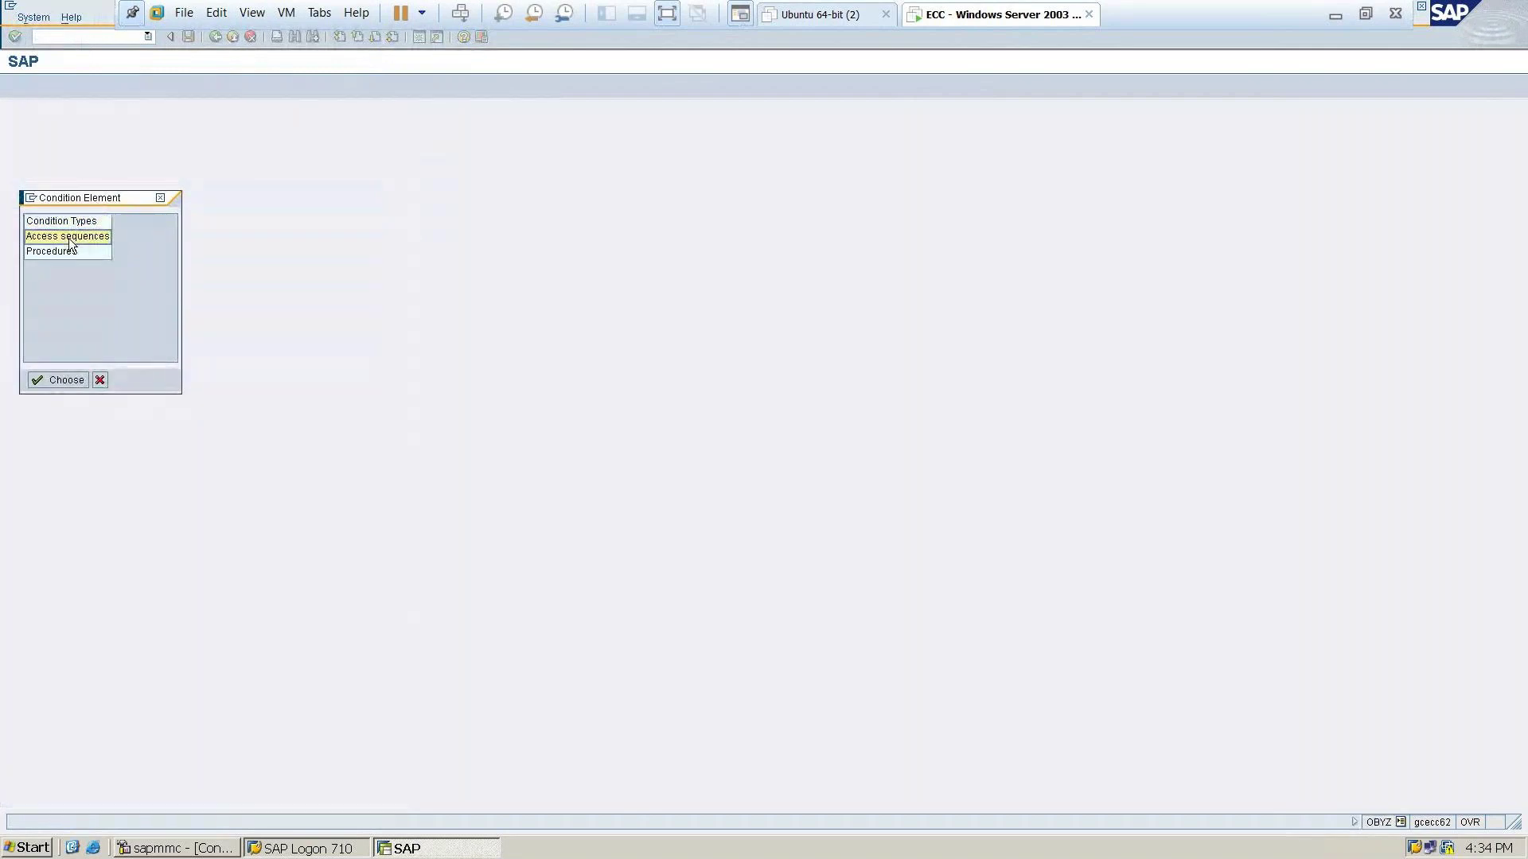
double_click(70, 239)
click(74, 413)
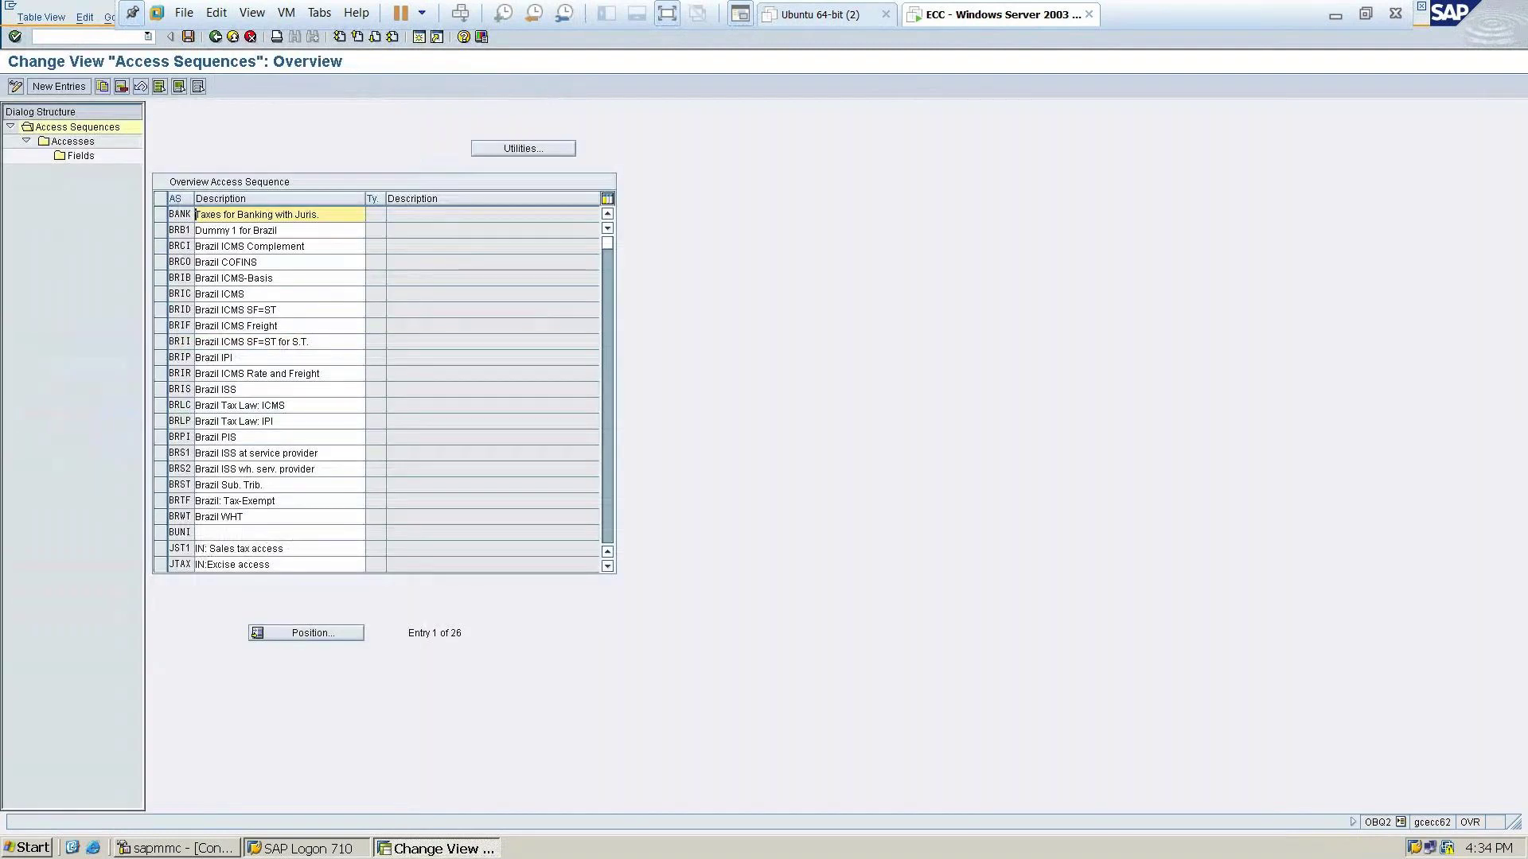
Start a copy of access sequence JTAX (IN:Excise access) and enter ZGST as the new access sequence key
click(180, 548)
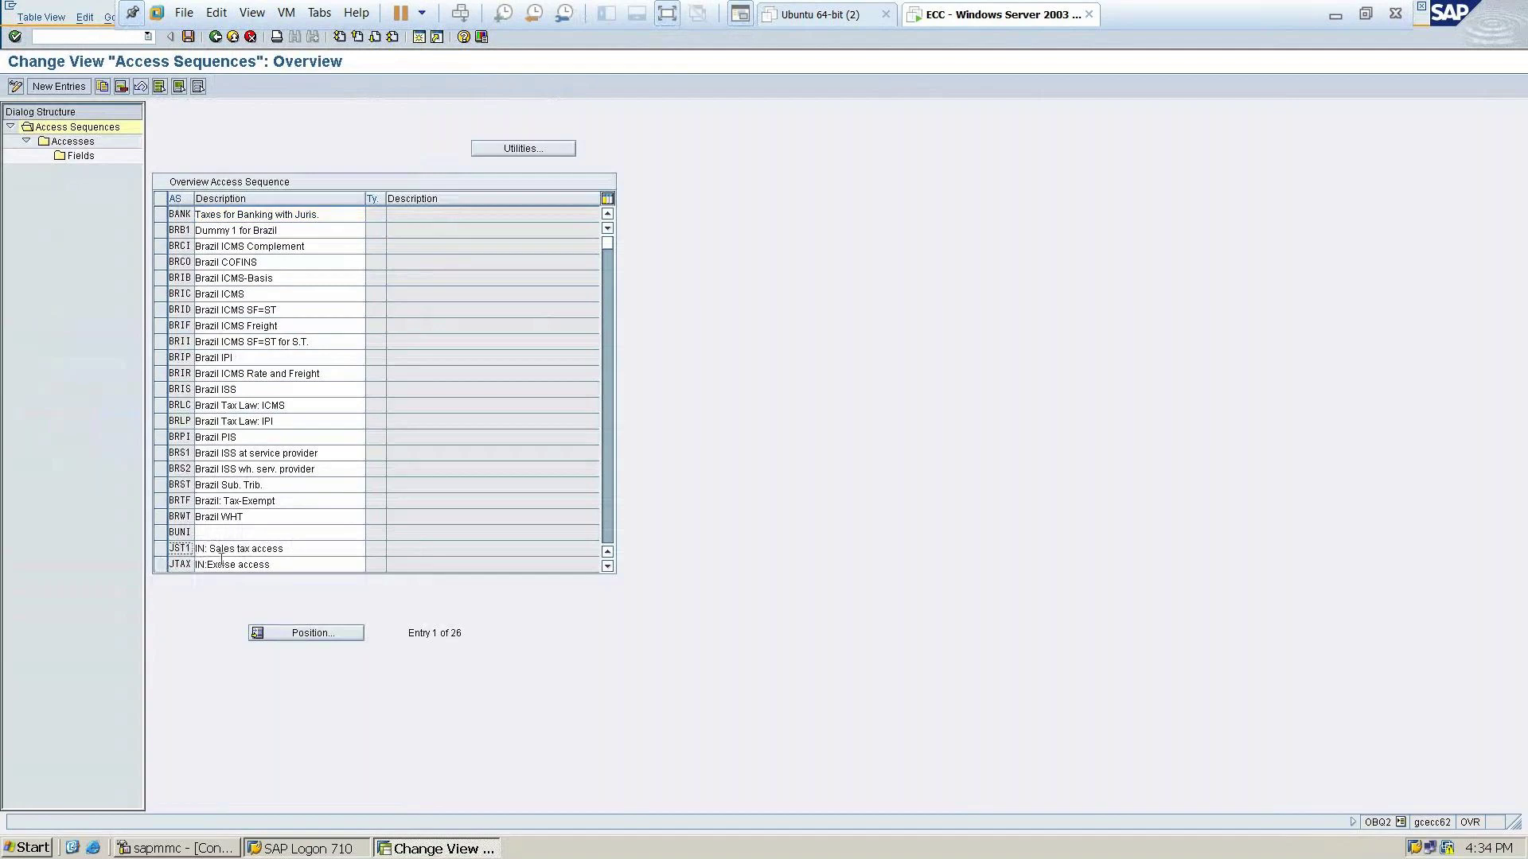
click(162, 548)
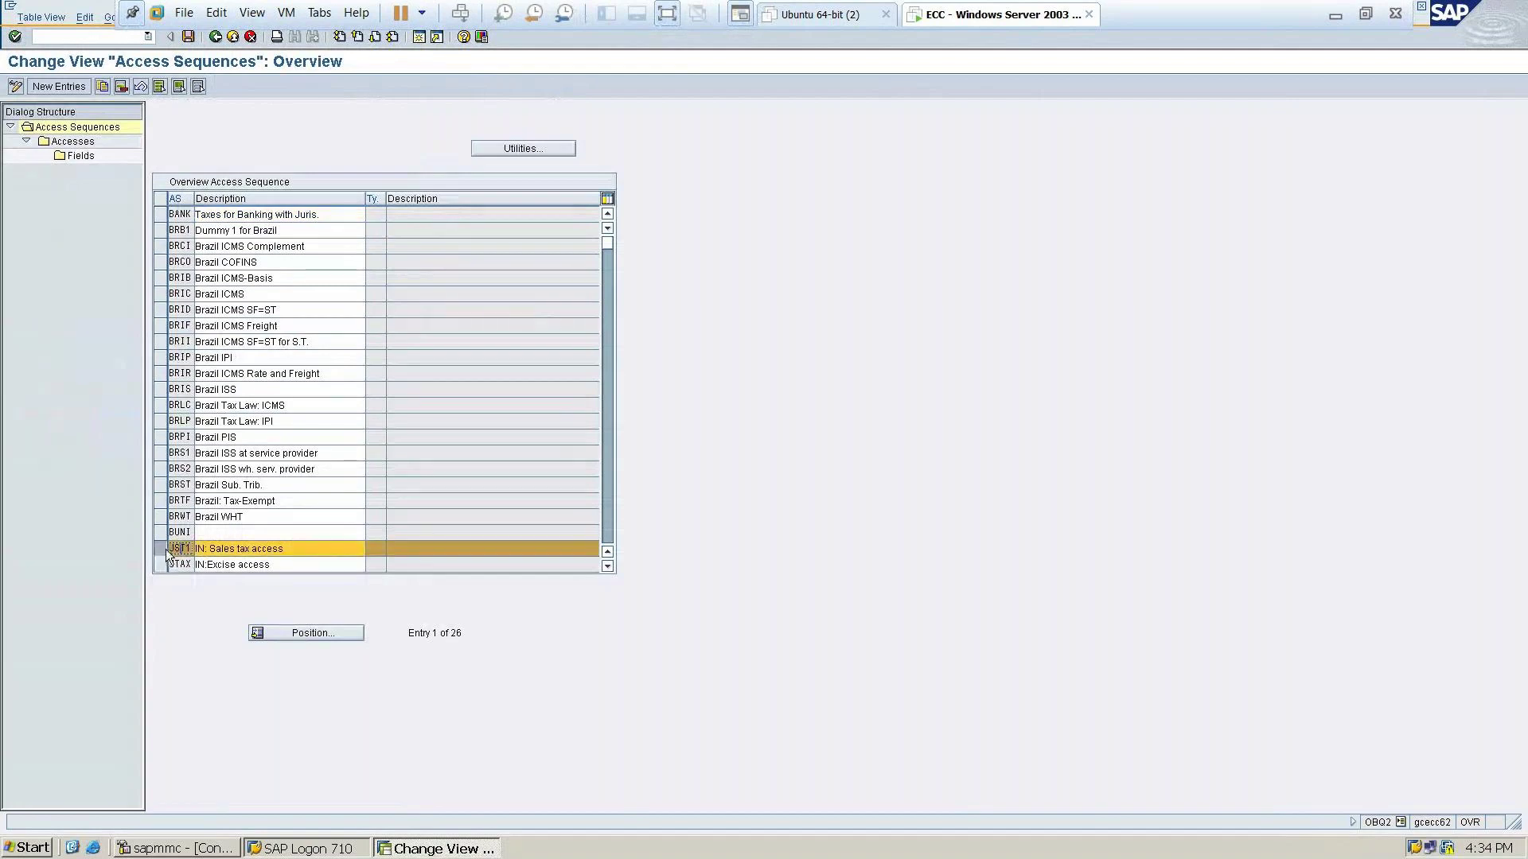
click(160, 547)
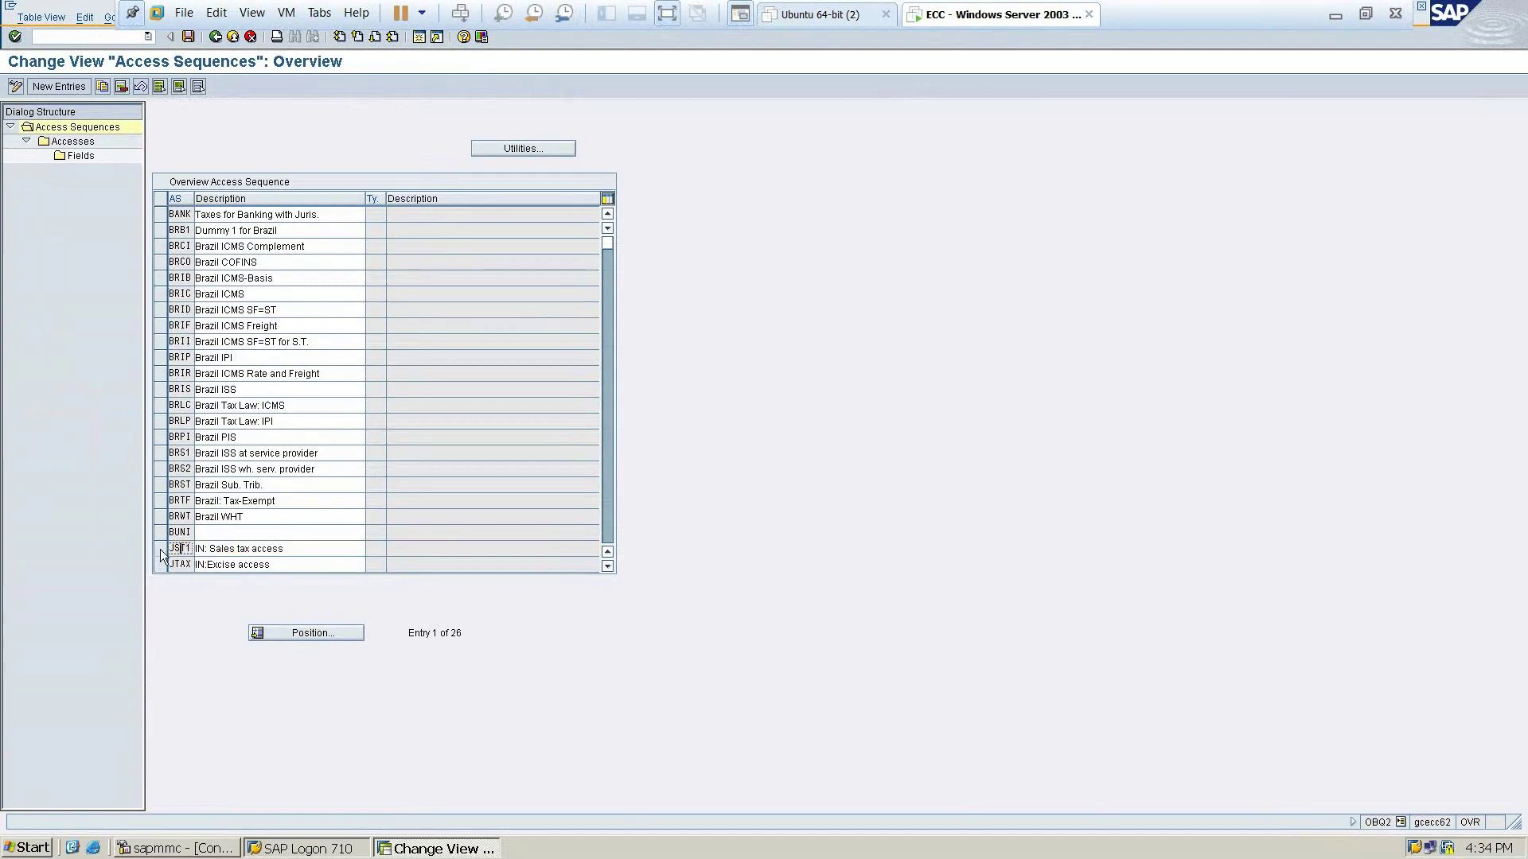
click(161, 565)
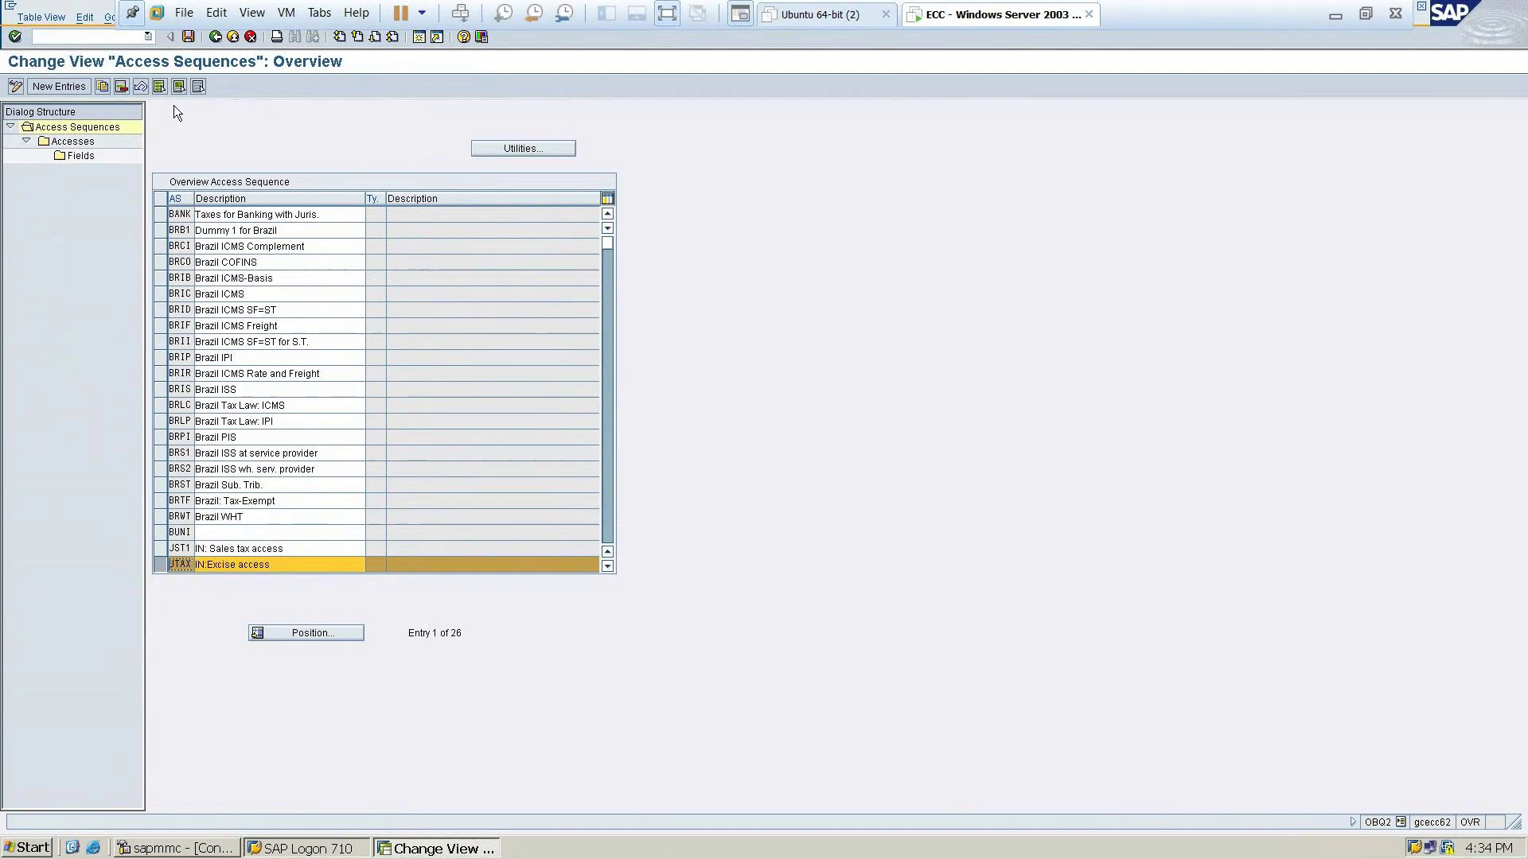
key(F6)
key(Delete)
key(Delete)
key(Delete)
key(Delete)
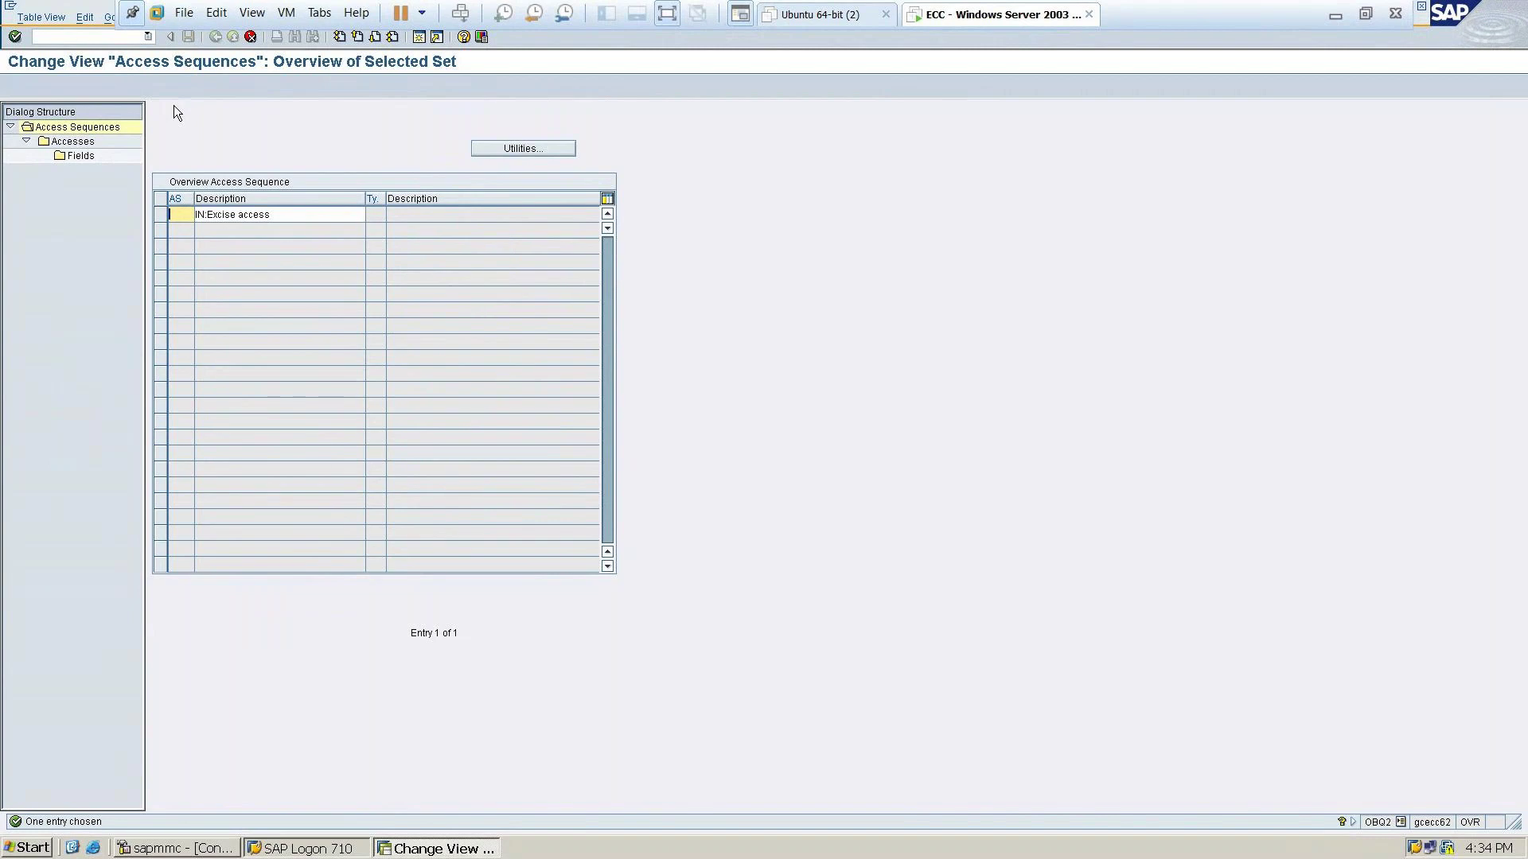
text(ZGS)
text(T)
key(Tab)
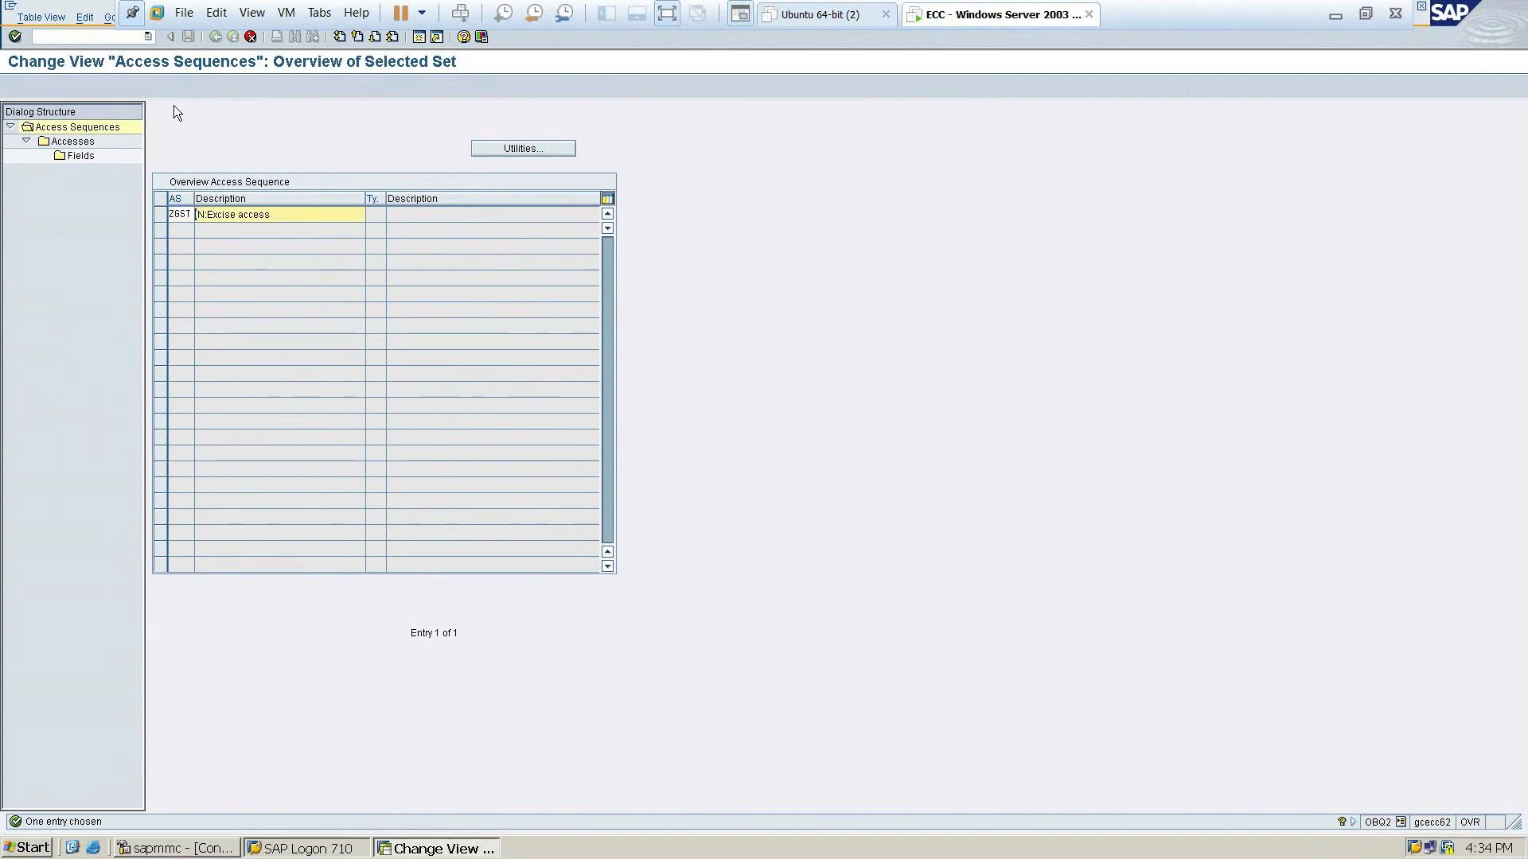
Describe access sequence ZGST as "IN:GST acess" and copy it with all dependent entries
key(End)
key(ctrl+Left)
key(BackSpace)
key(BackSpace)
key(BackSpace)
key(BackSpace)
key(BackSpace)
key(BackSpace)
key(BackSpace)
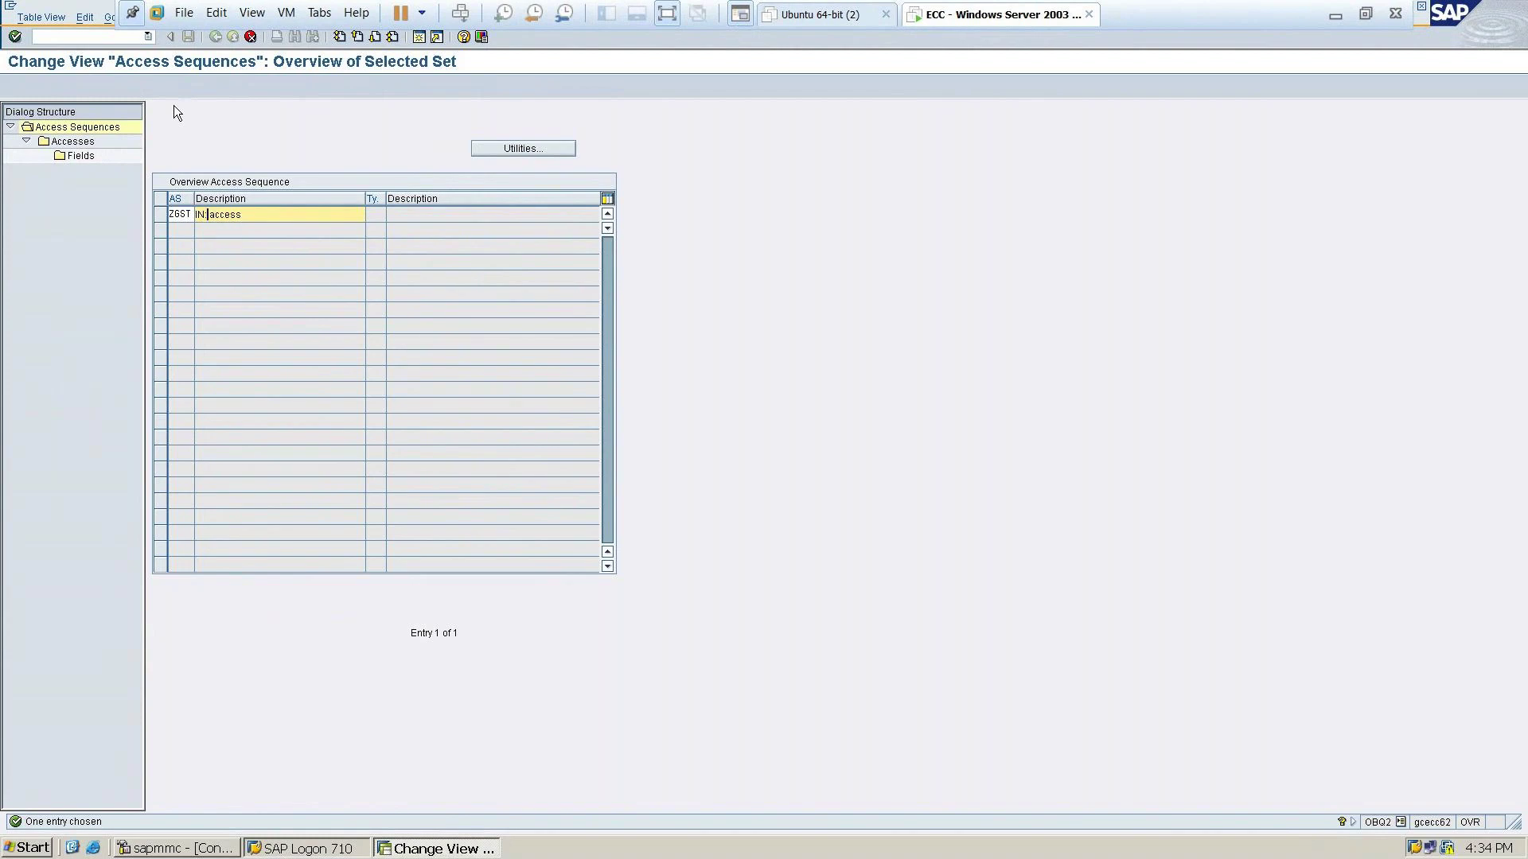
text(GST access)
key(F6)
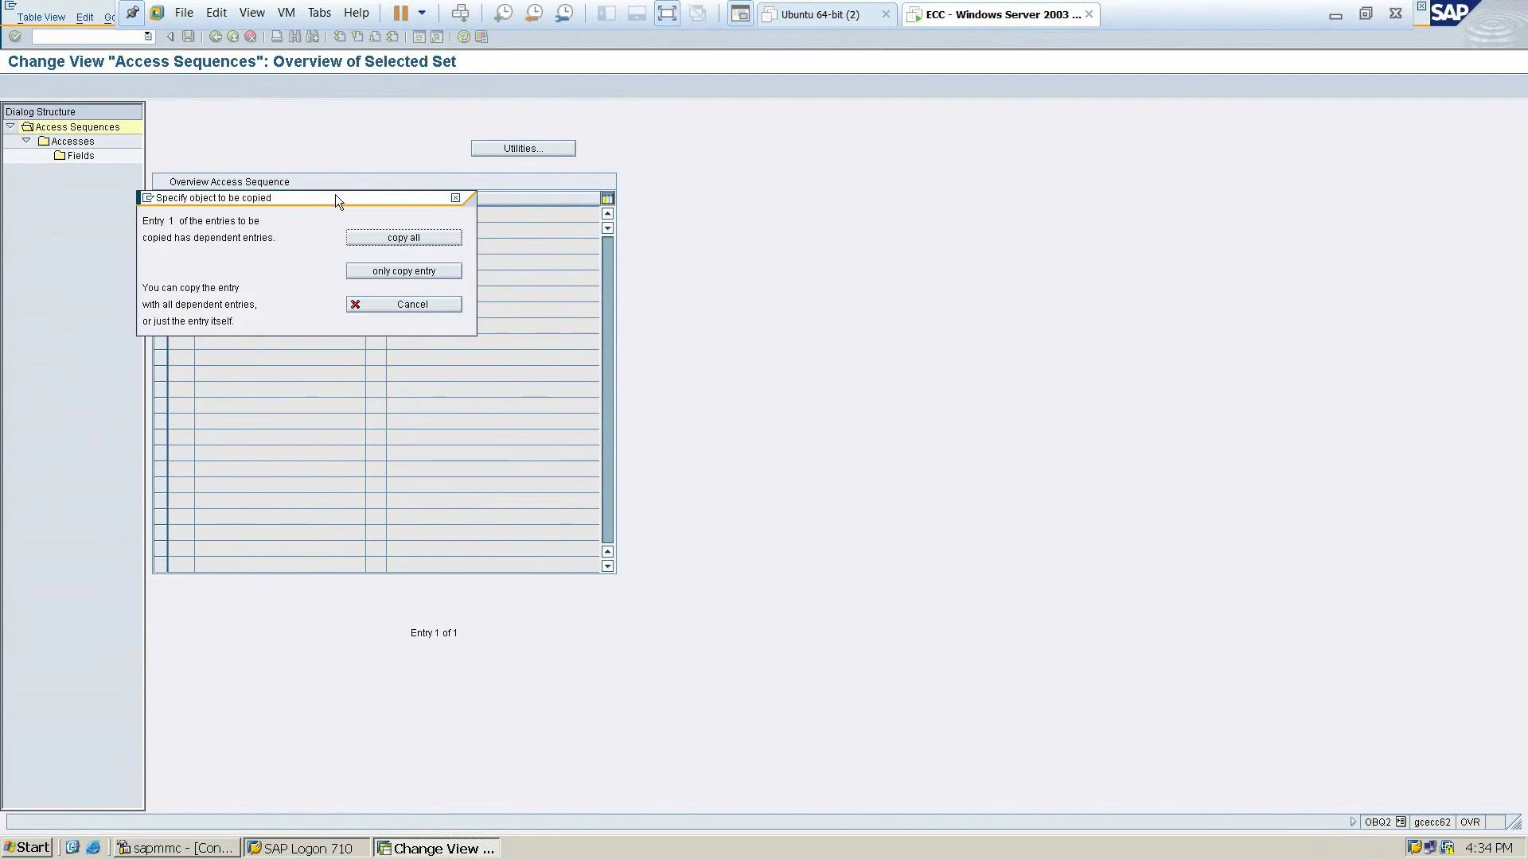
click(374, 240)
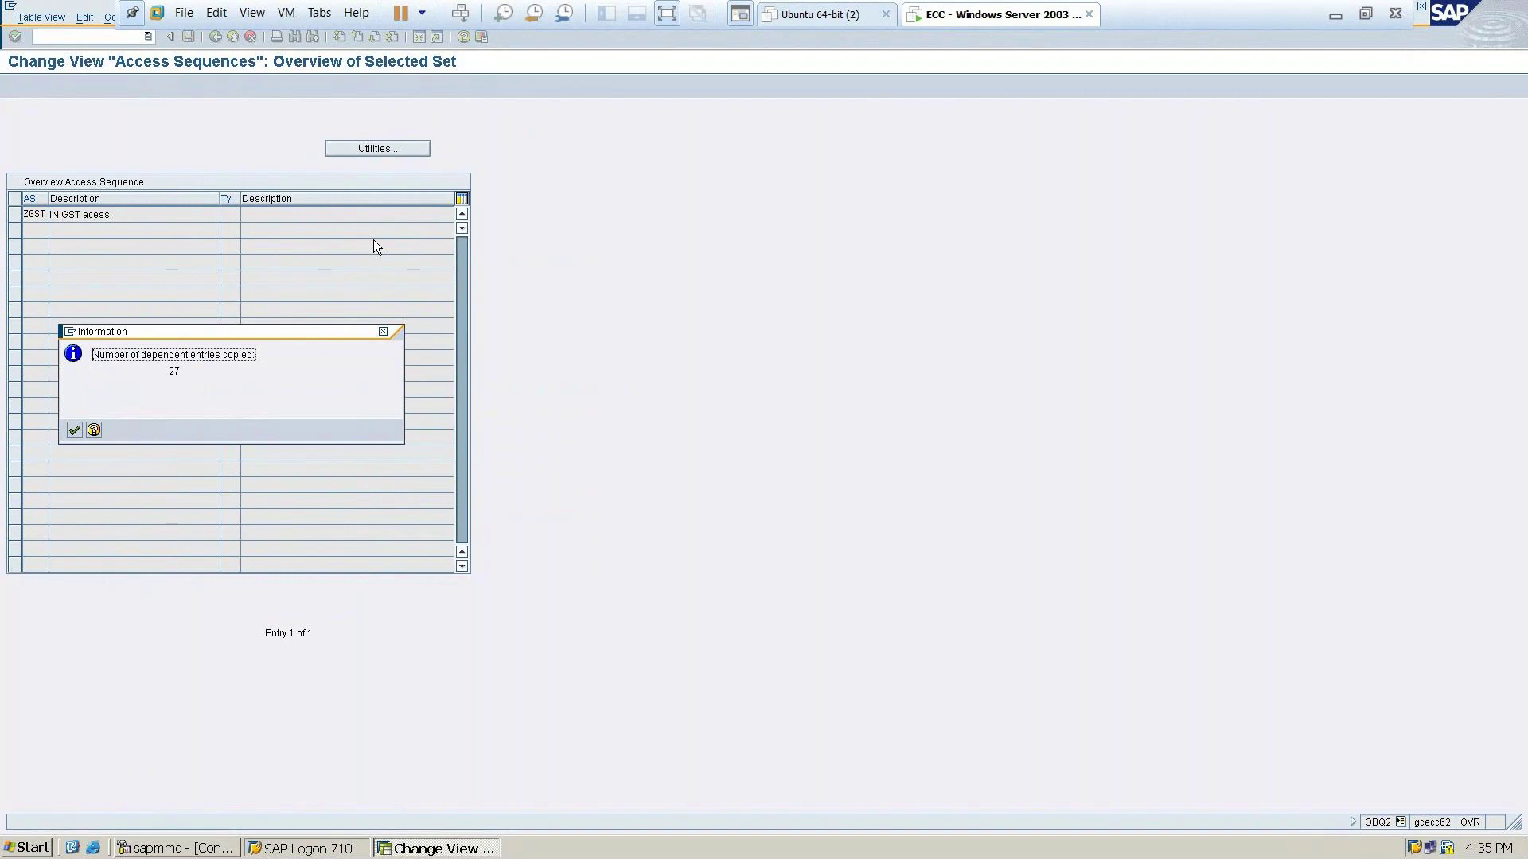
click(73, 431)
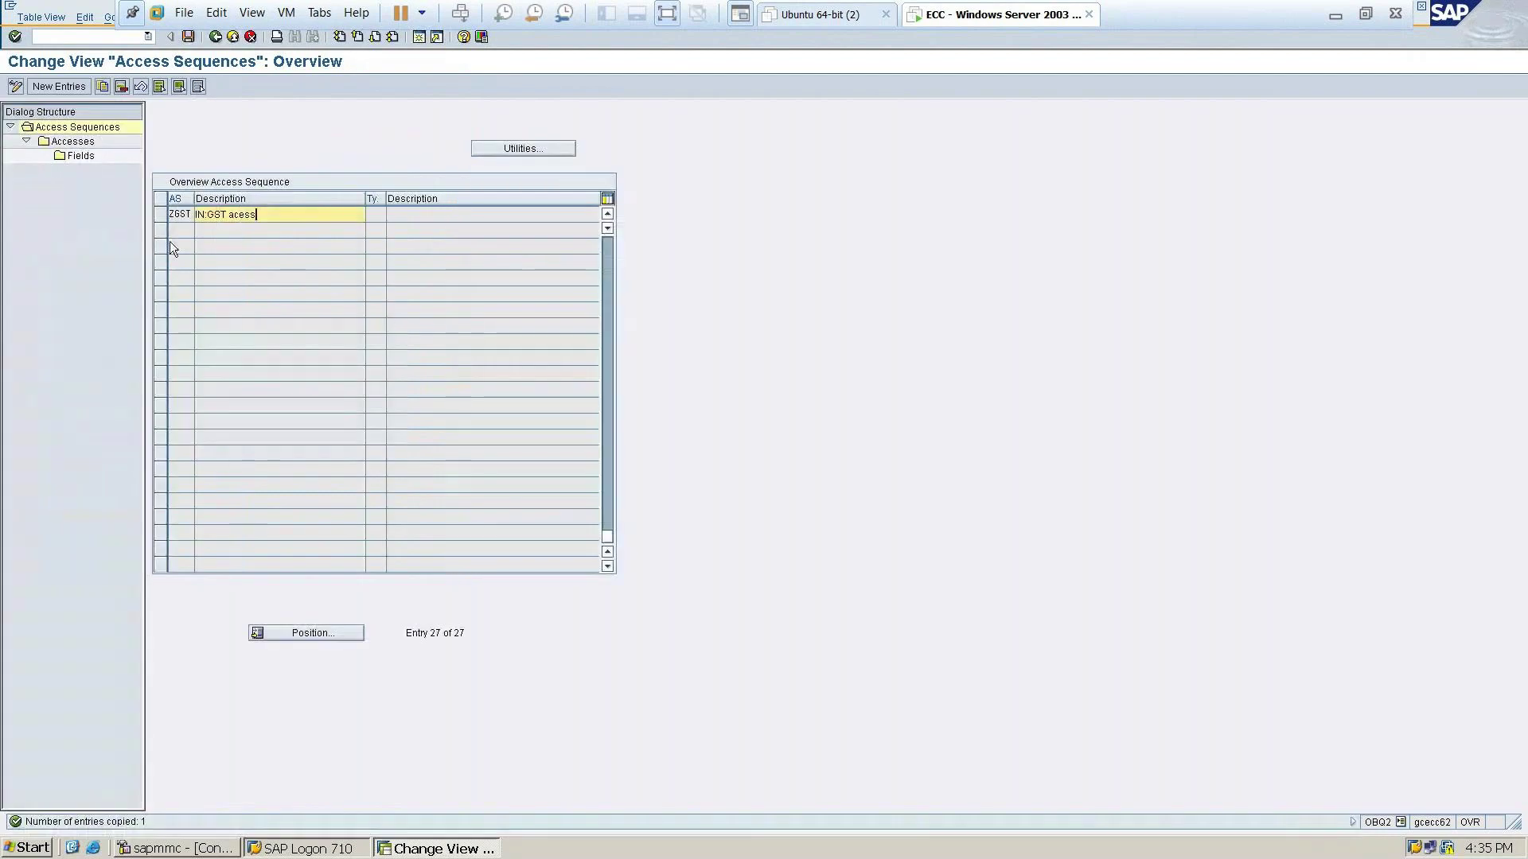
View the accesses of access sequence ZGST and try to open their fields
click(162, 215)
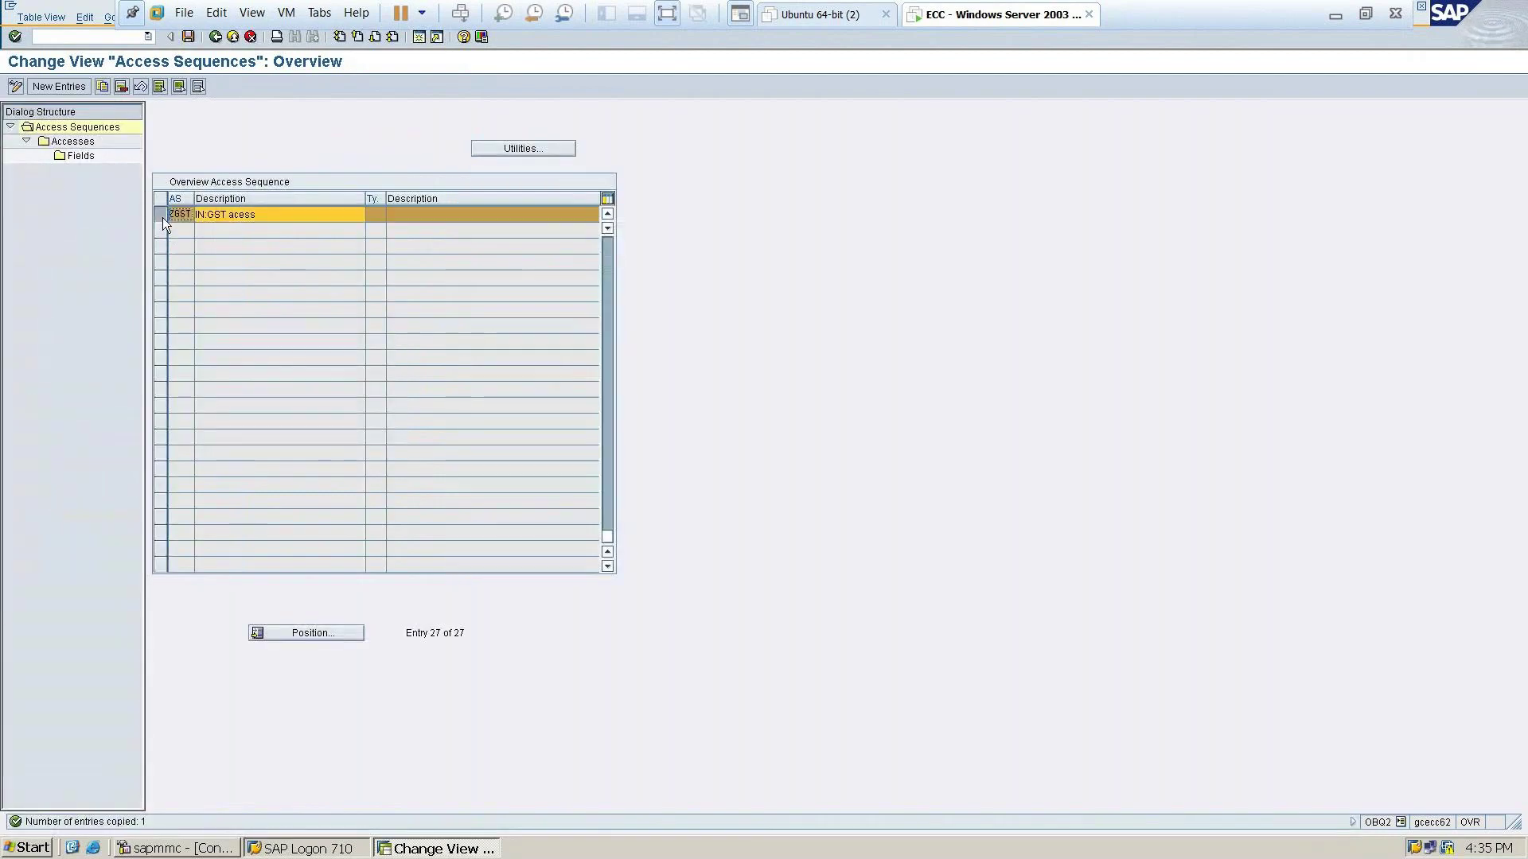
double_click(87, 145)
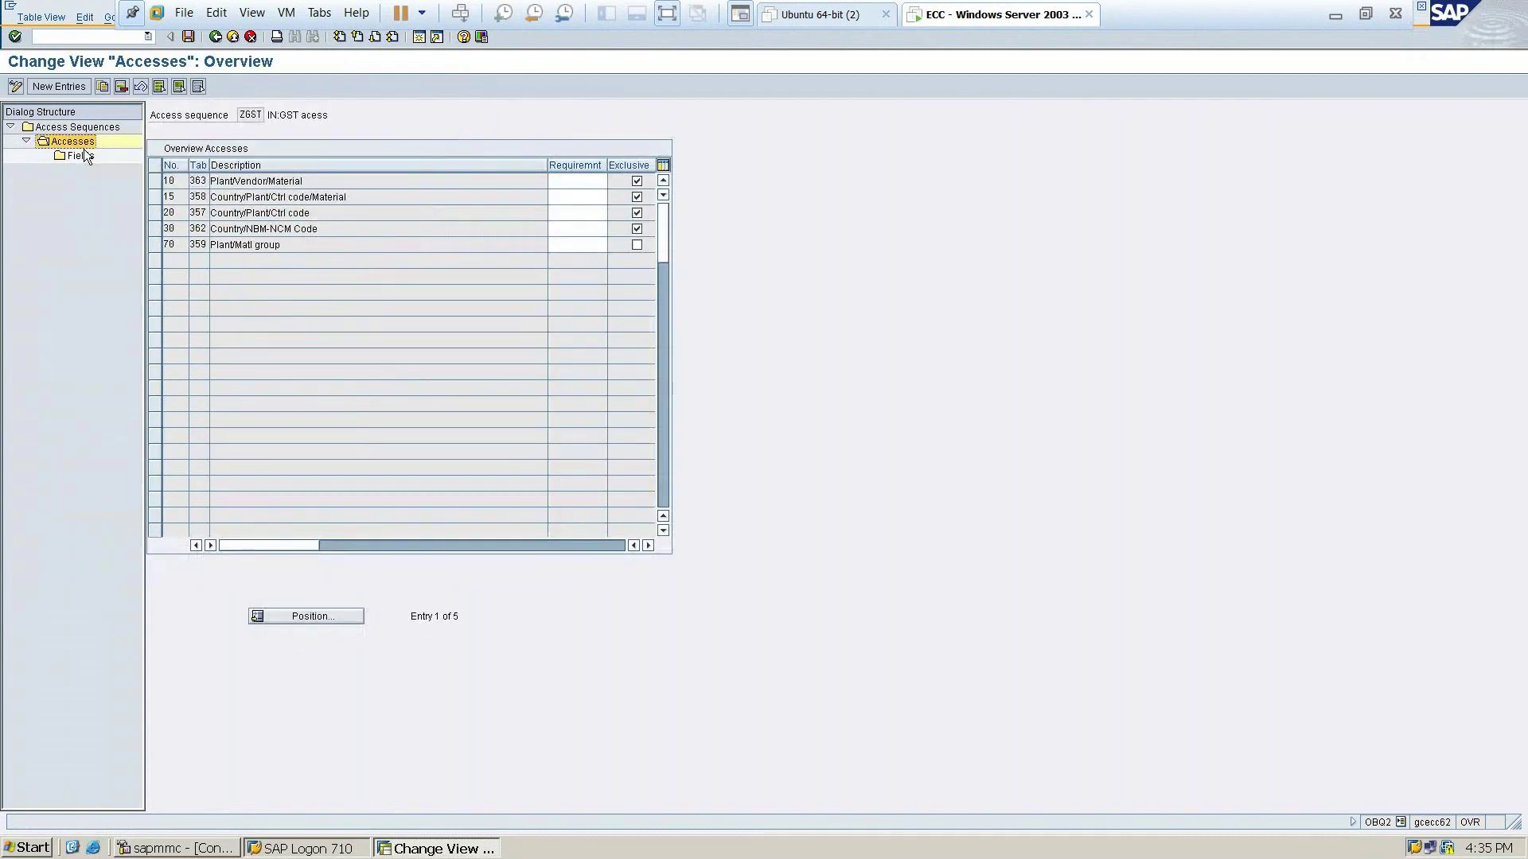
double_click(81, 159)
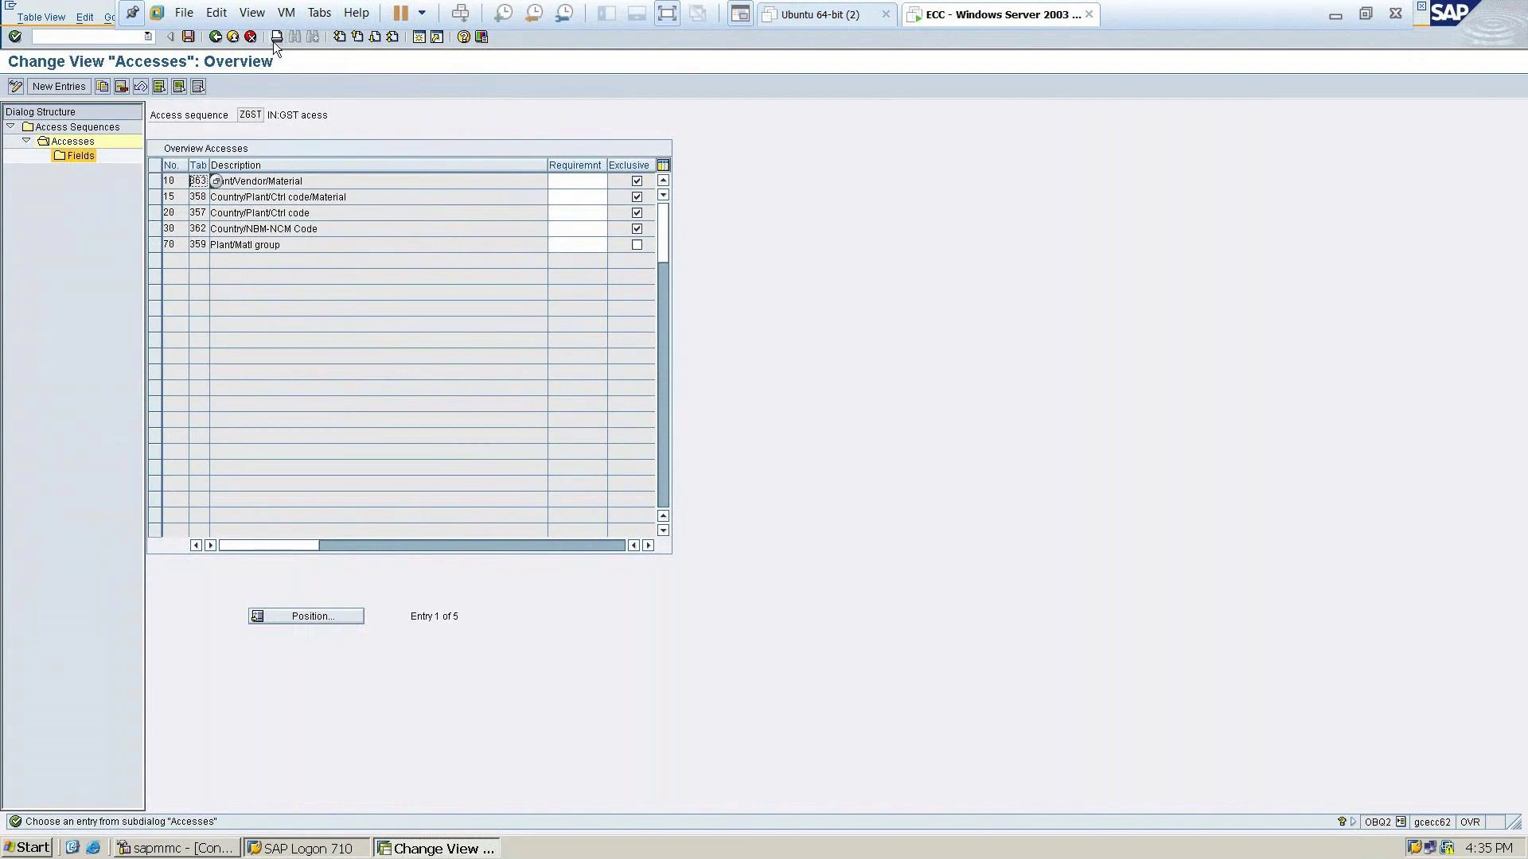
Leave the access sequence maintenance and discard the unsaved changes
click(214, 38)
click(215, 38)
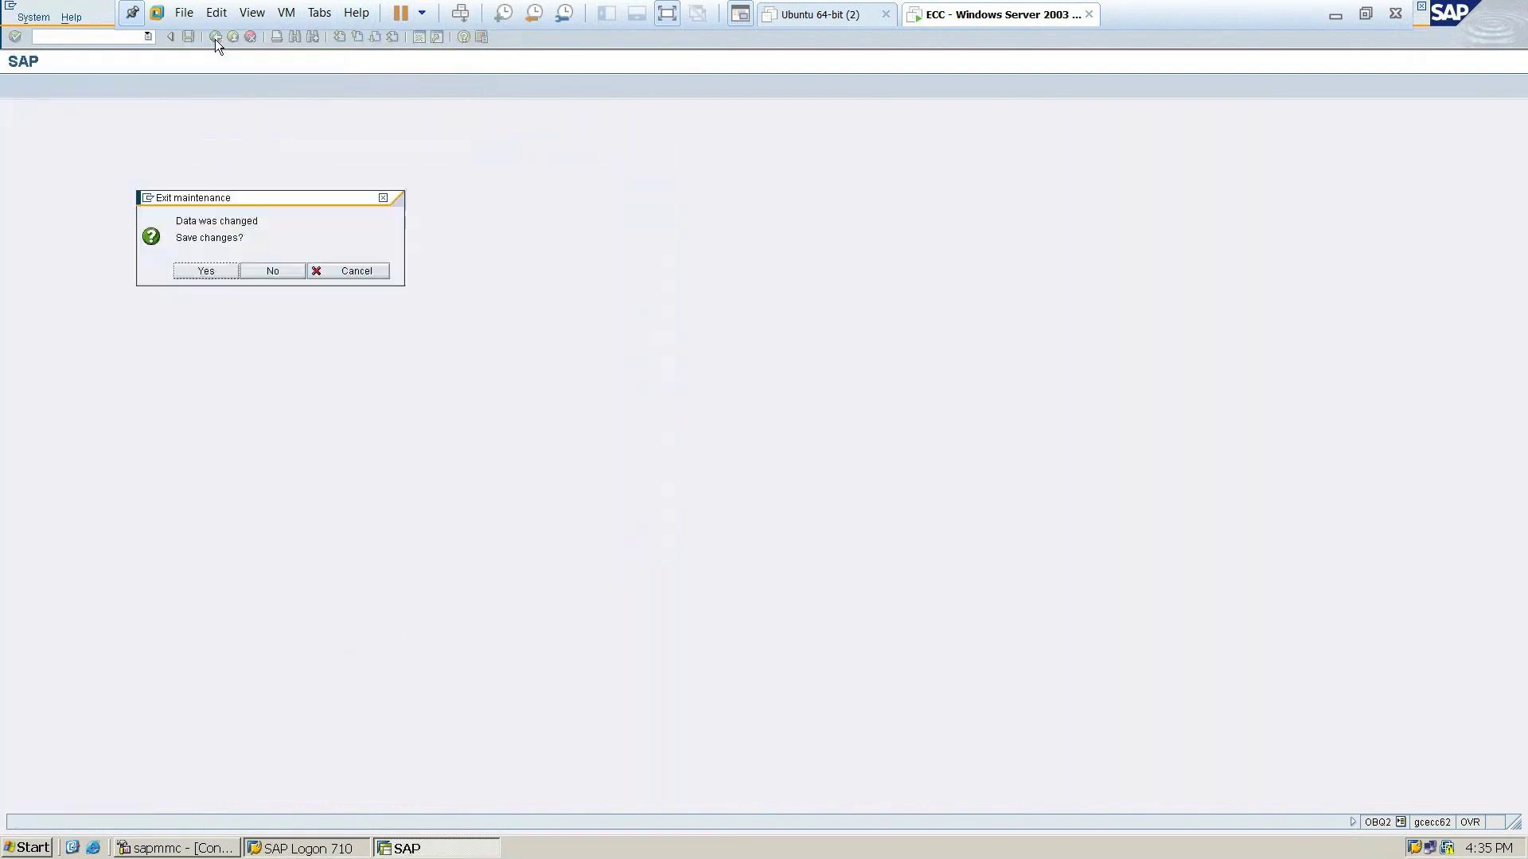
click(293, 271)
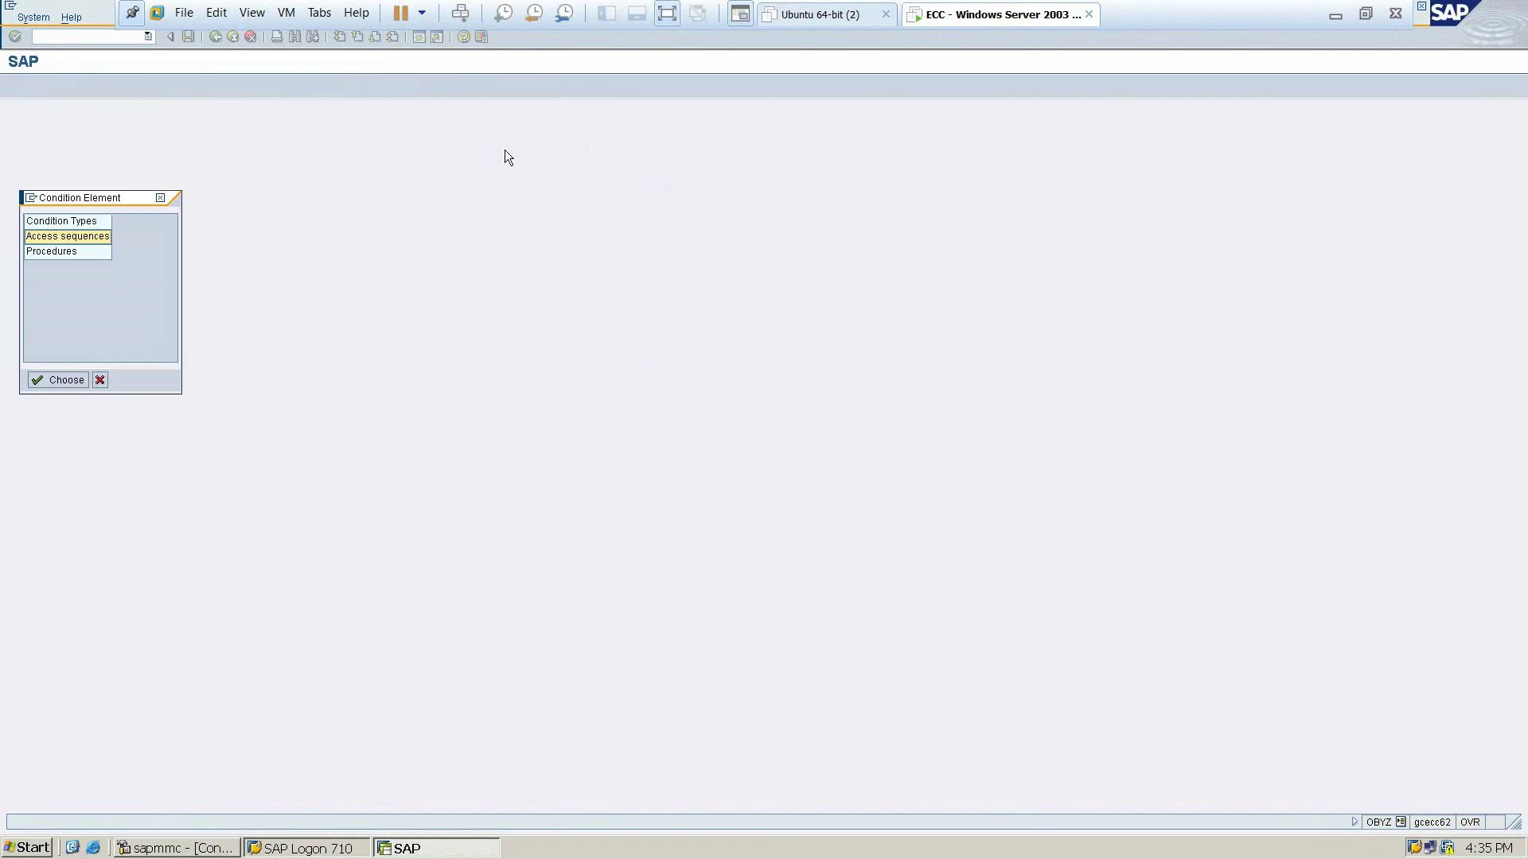
click(1335, 17)
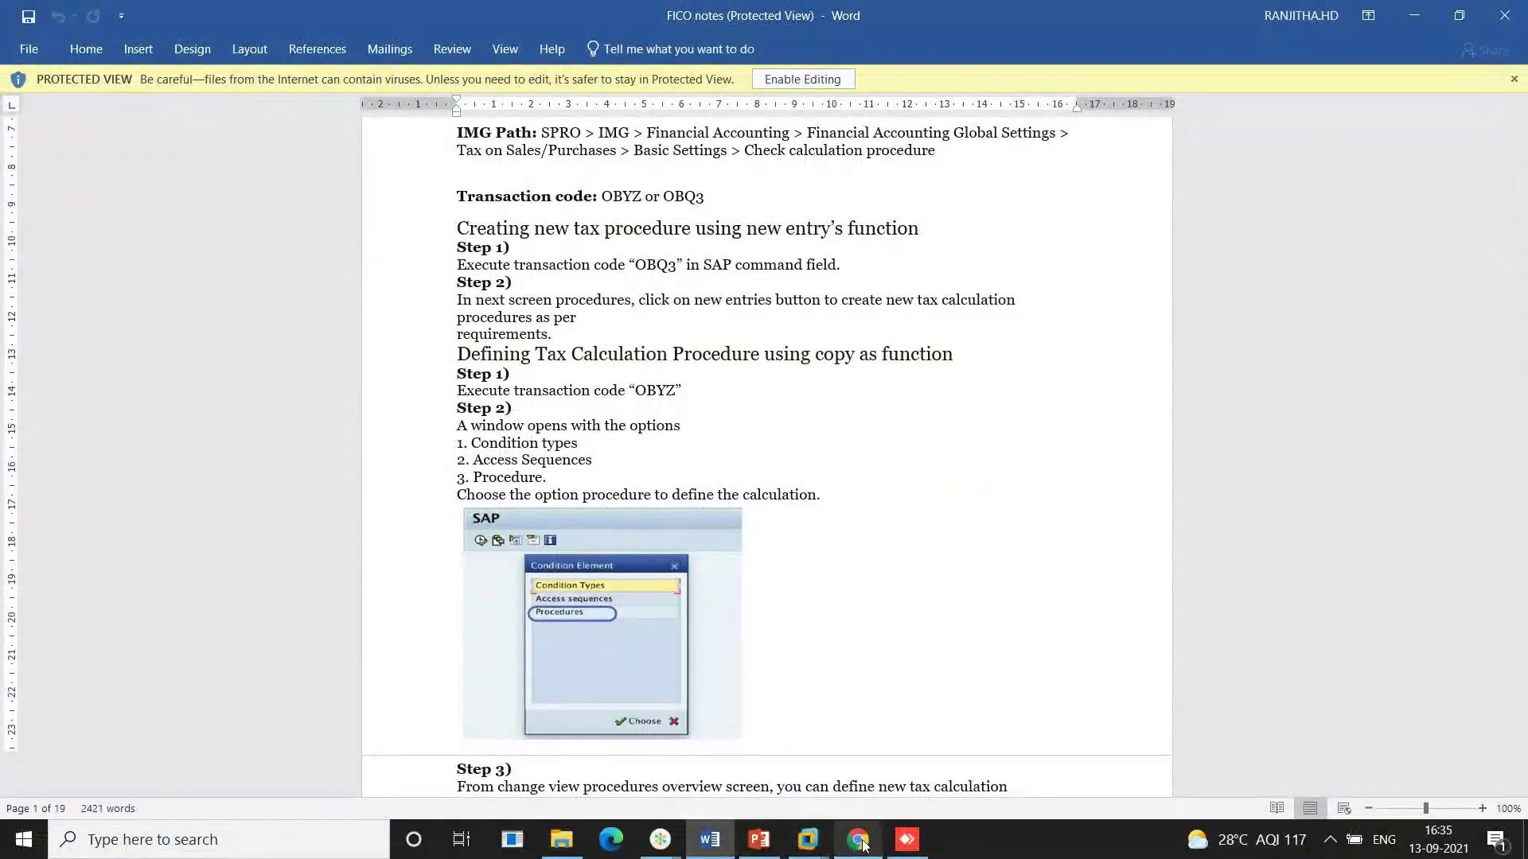
mouse_move(660, 837)
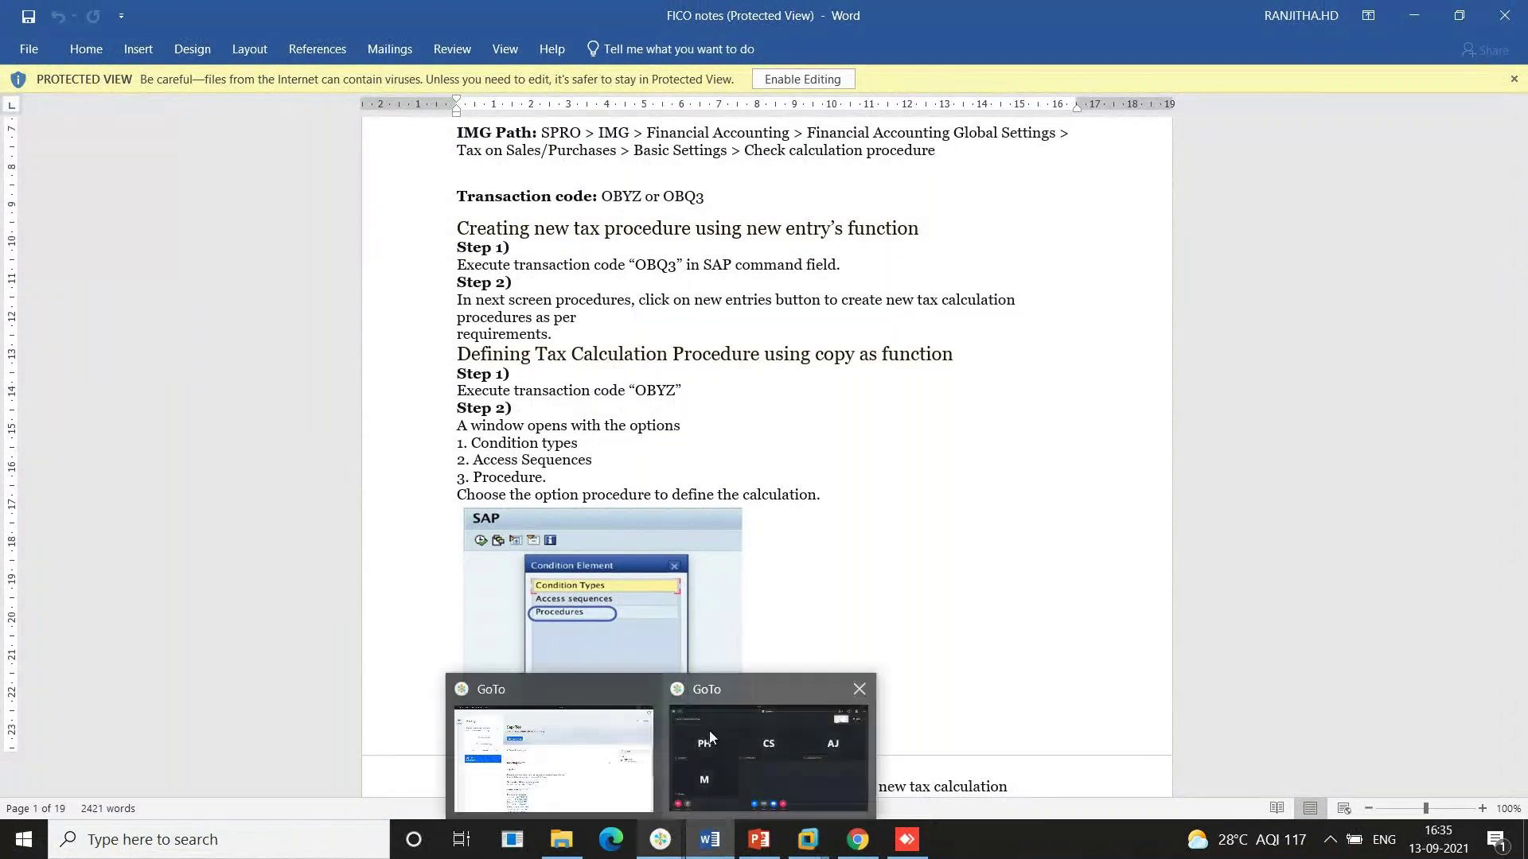
click(709, 731)
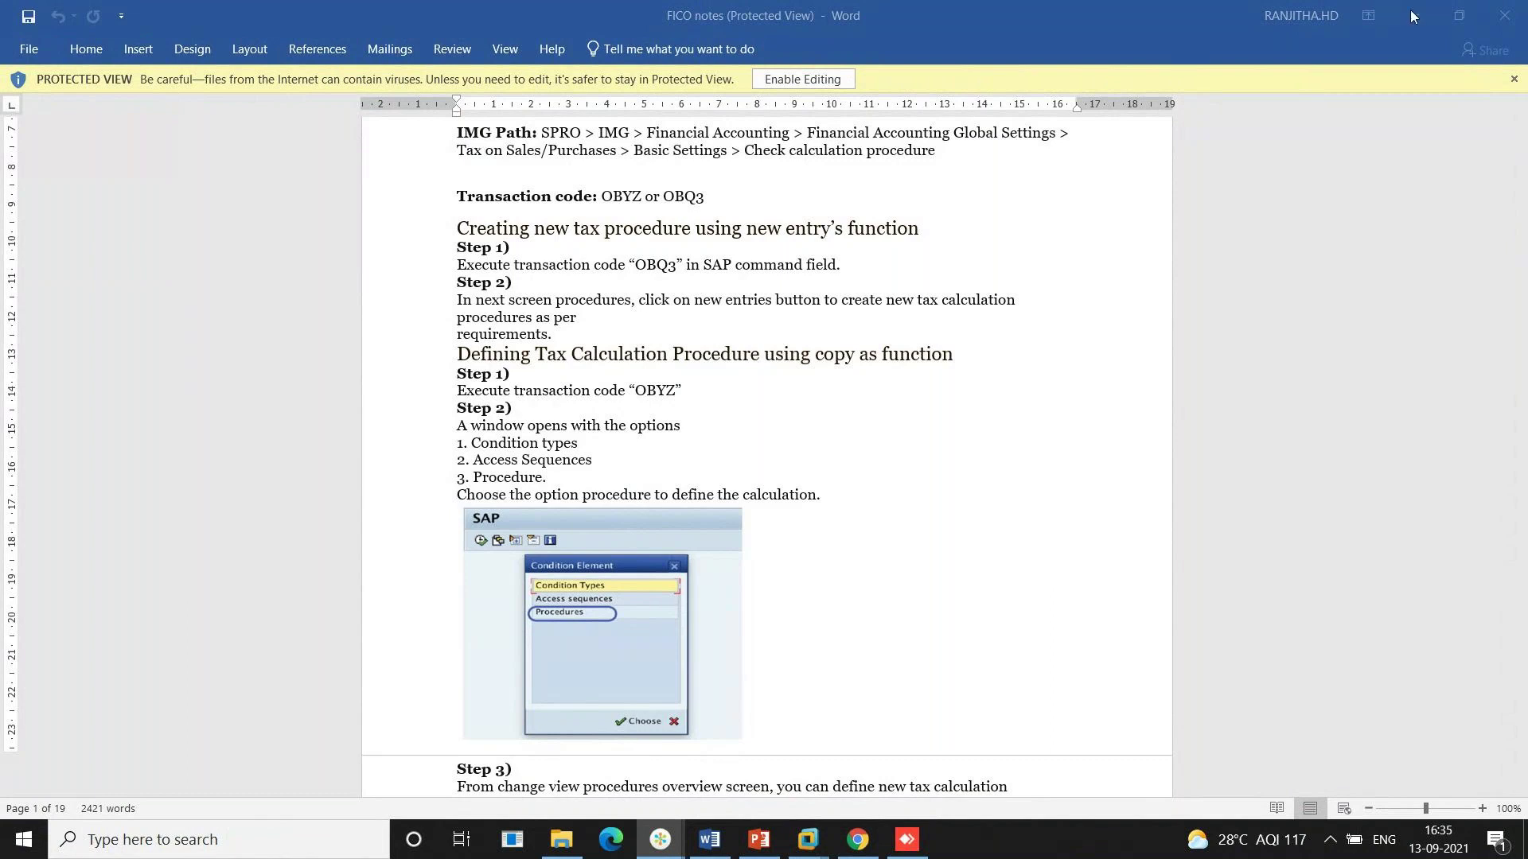
click(907, 840)
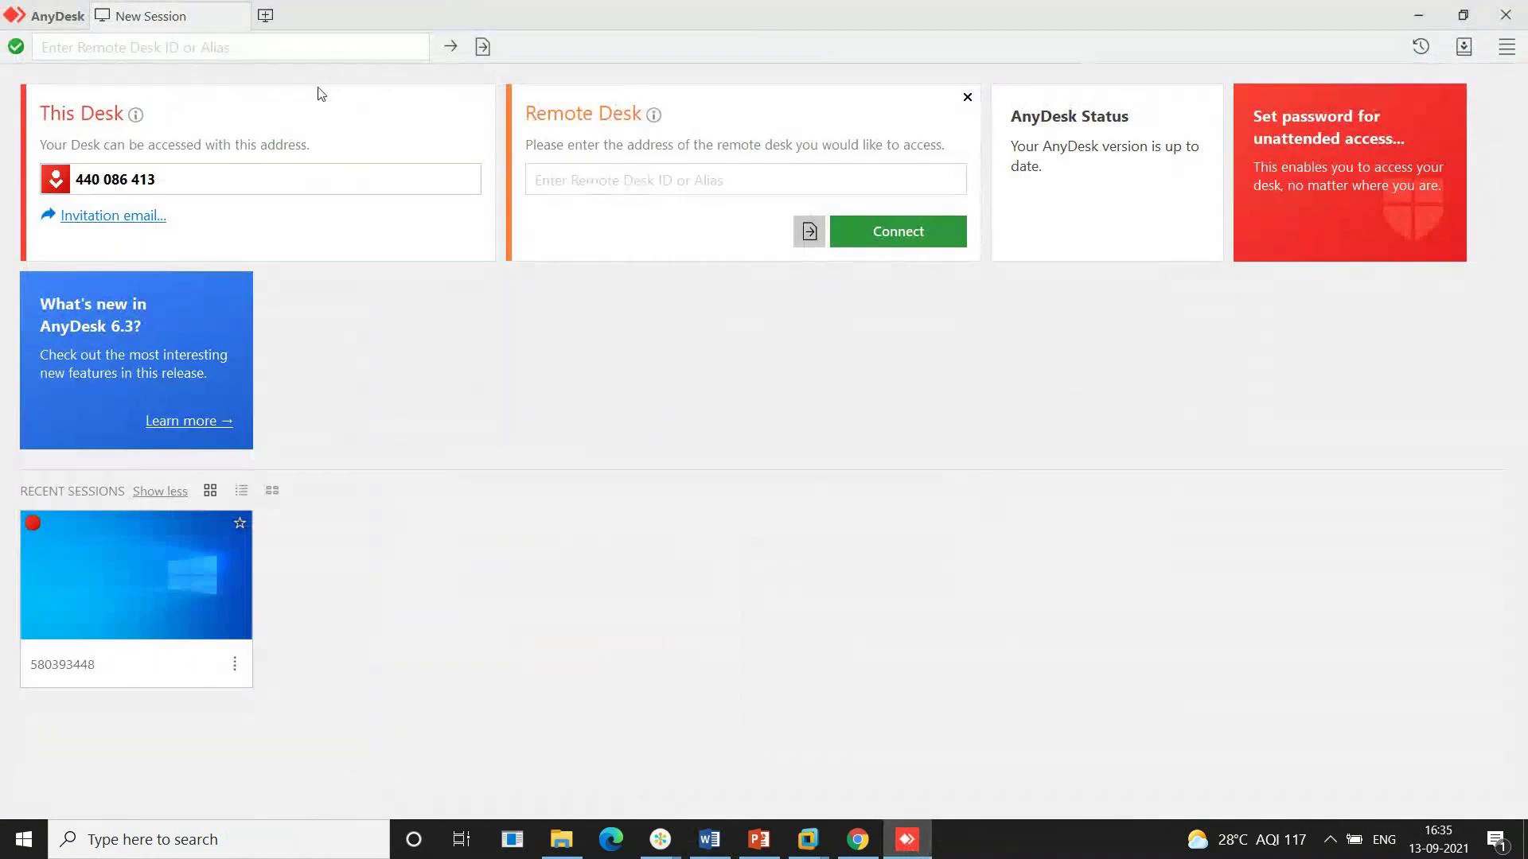
click(586, 191)
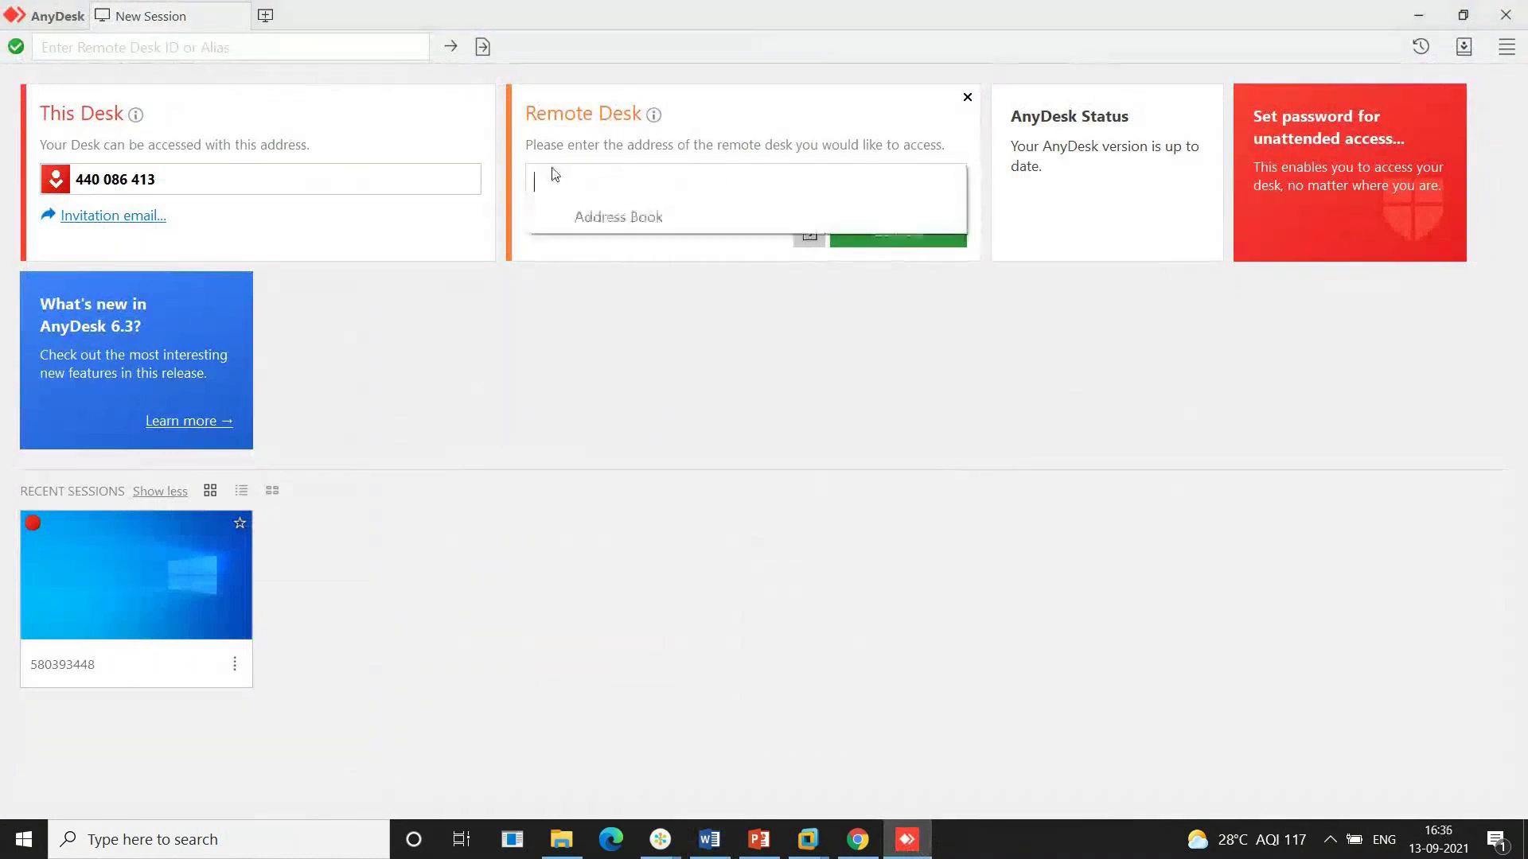
click(552, 237)
click(577, 187)
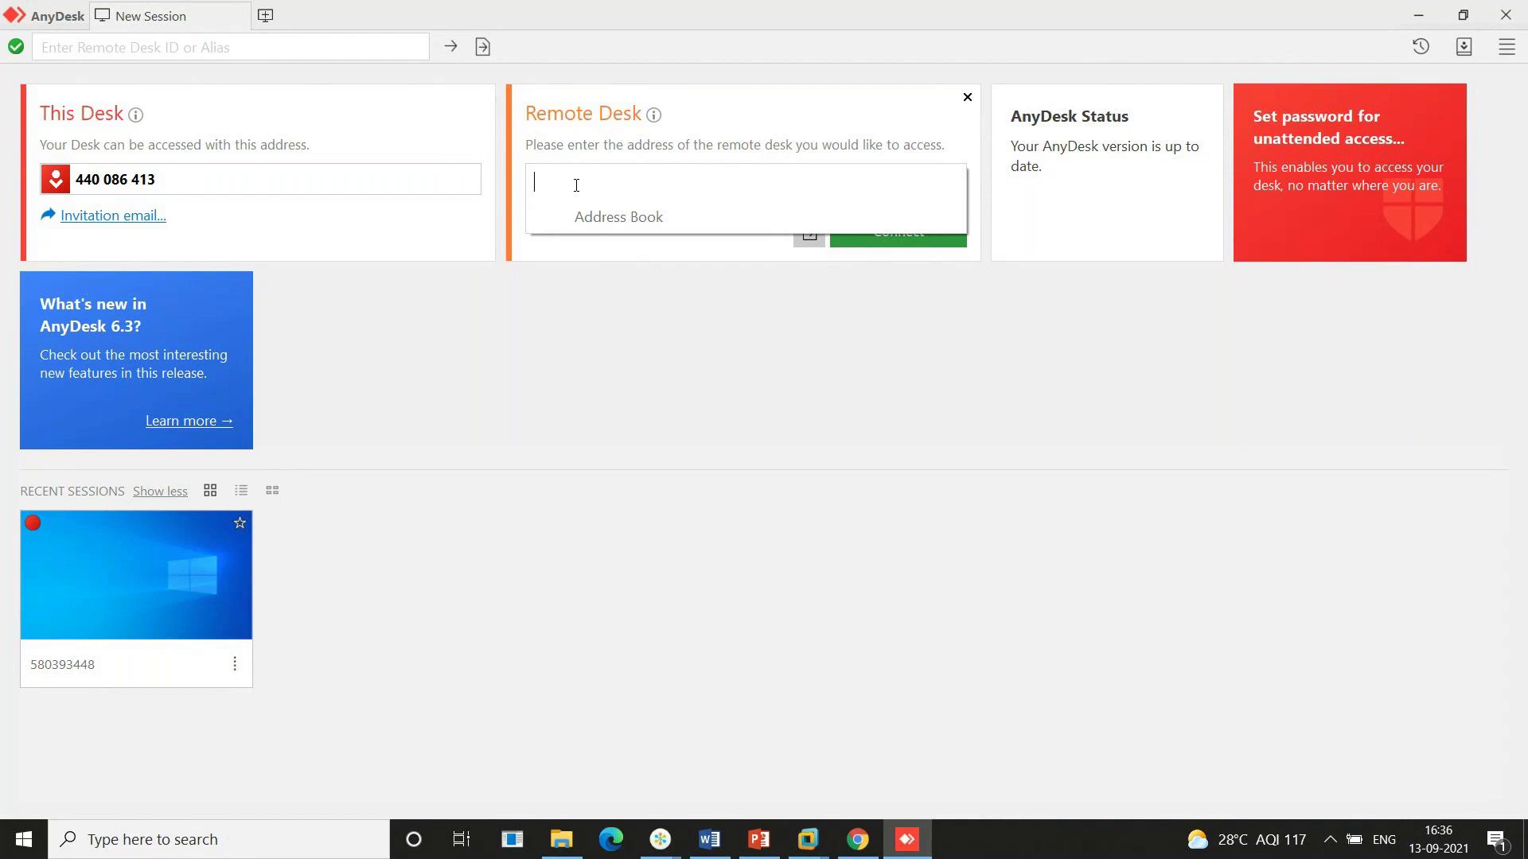
Return to the SAP virtual machine and close the condition element selection to get back to SAP Easy Access
click(718, 837)
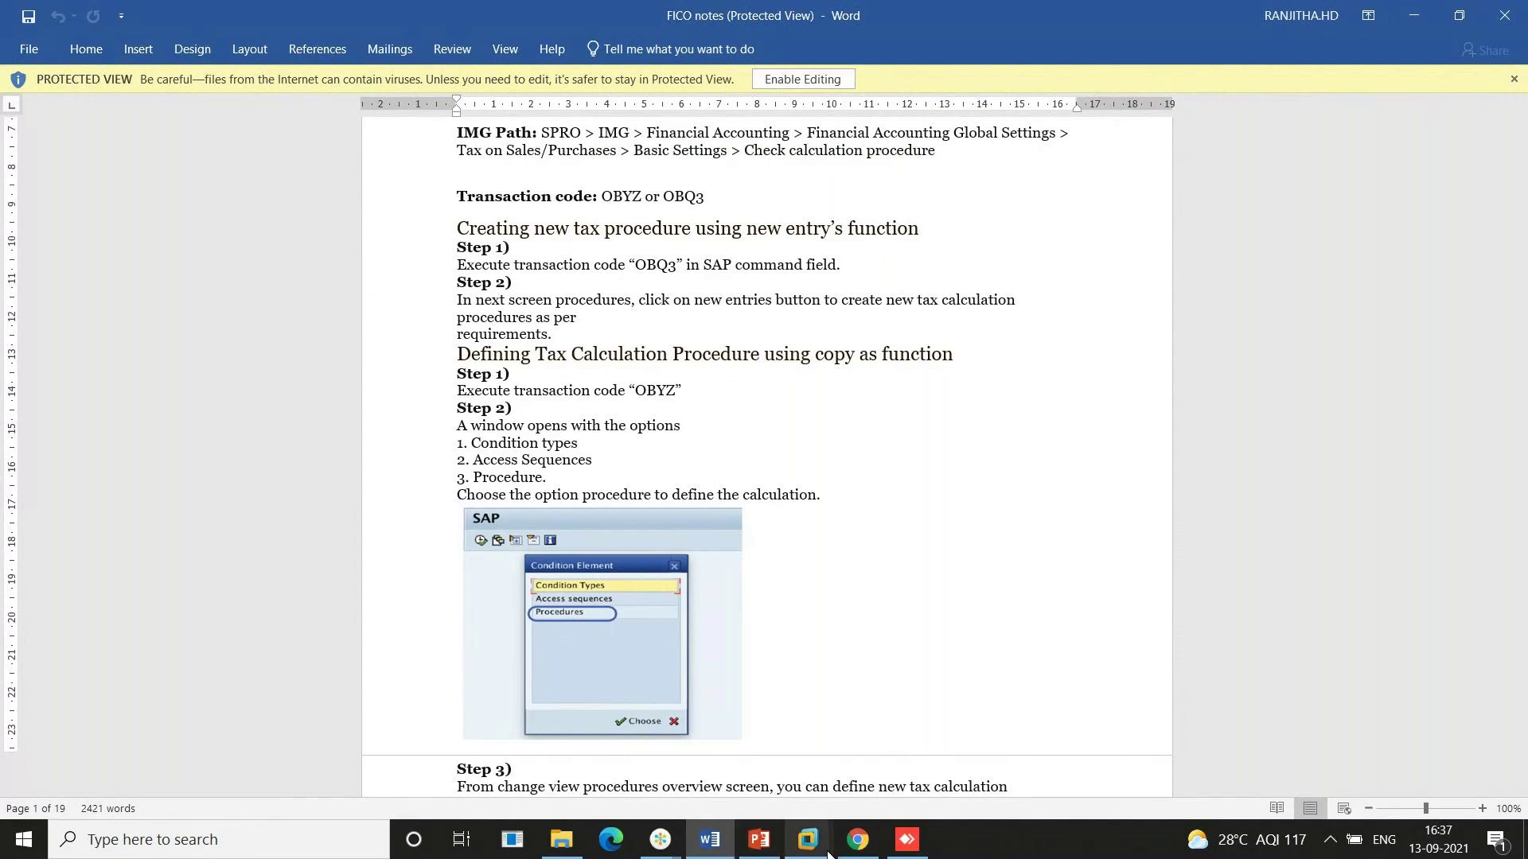
mouse_move(827, 854)
click(861, 709)
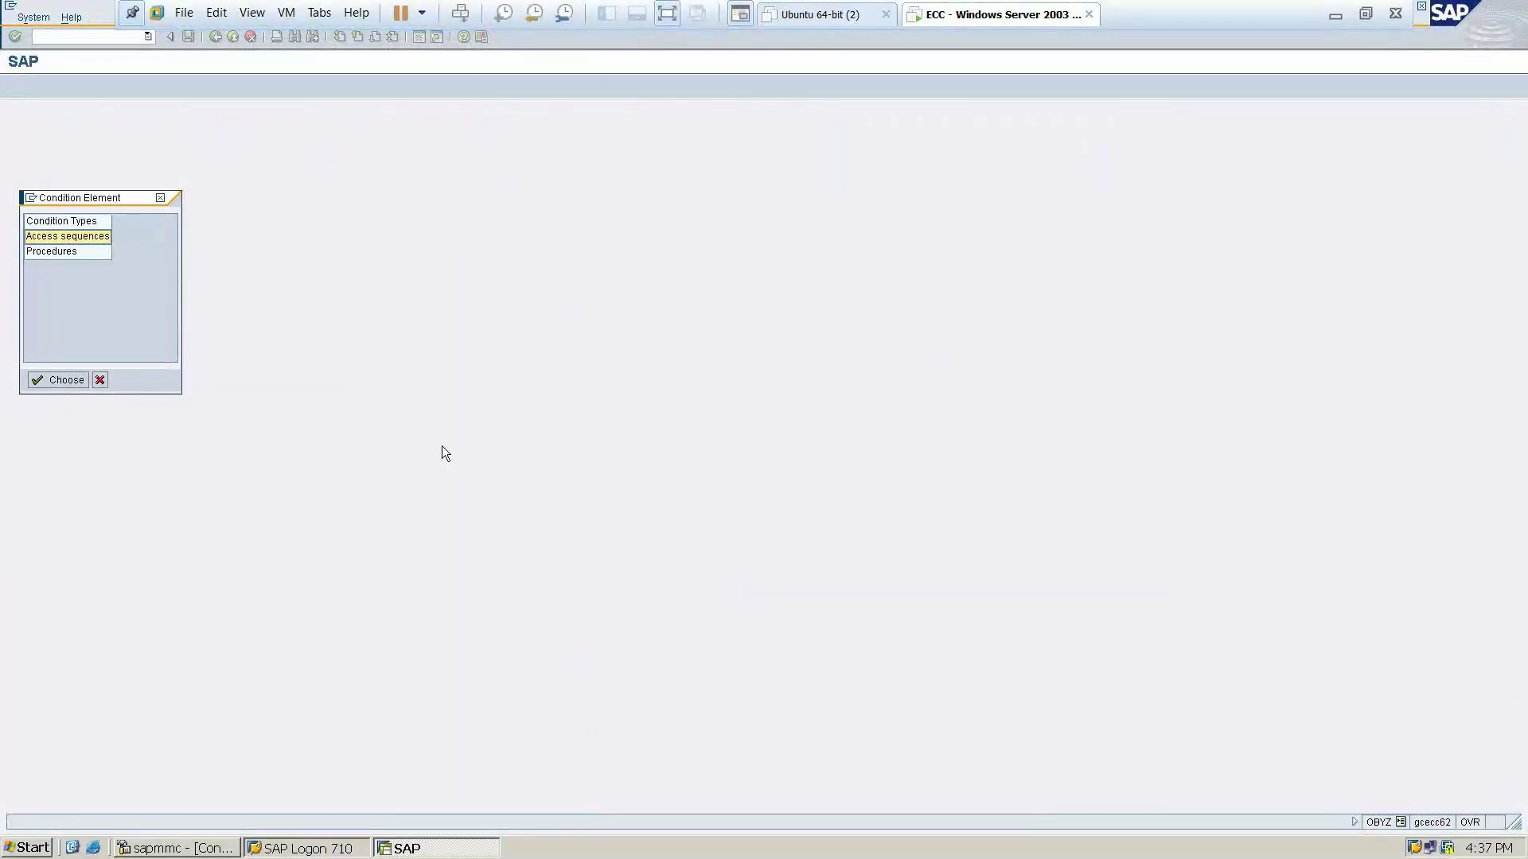
click(160, 198)
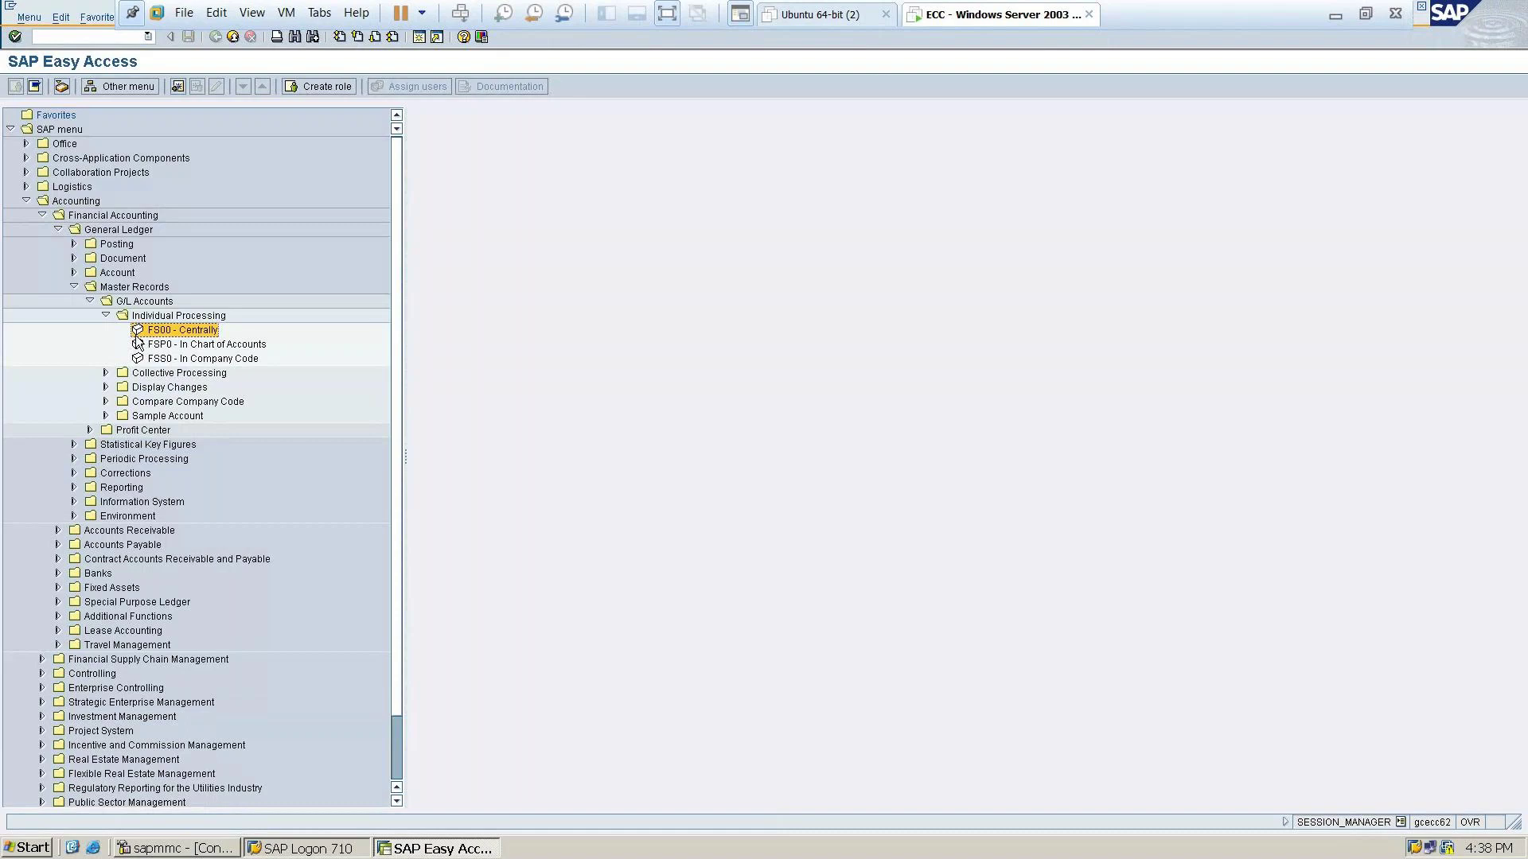
Open the FS00 transaction for editing G/L accounts centrally
click(105, 315)
click(105, 315)
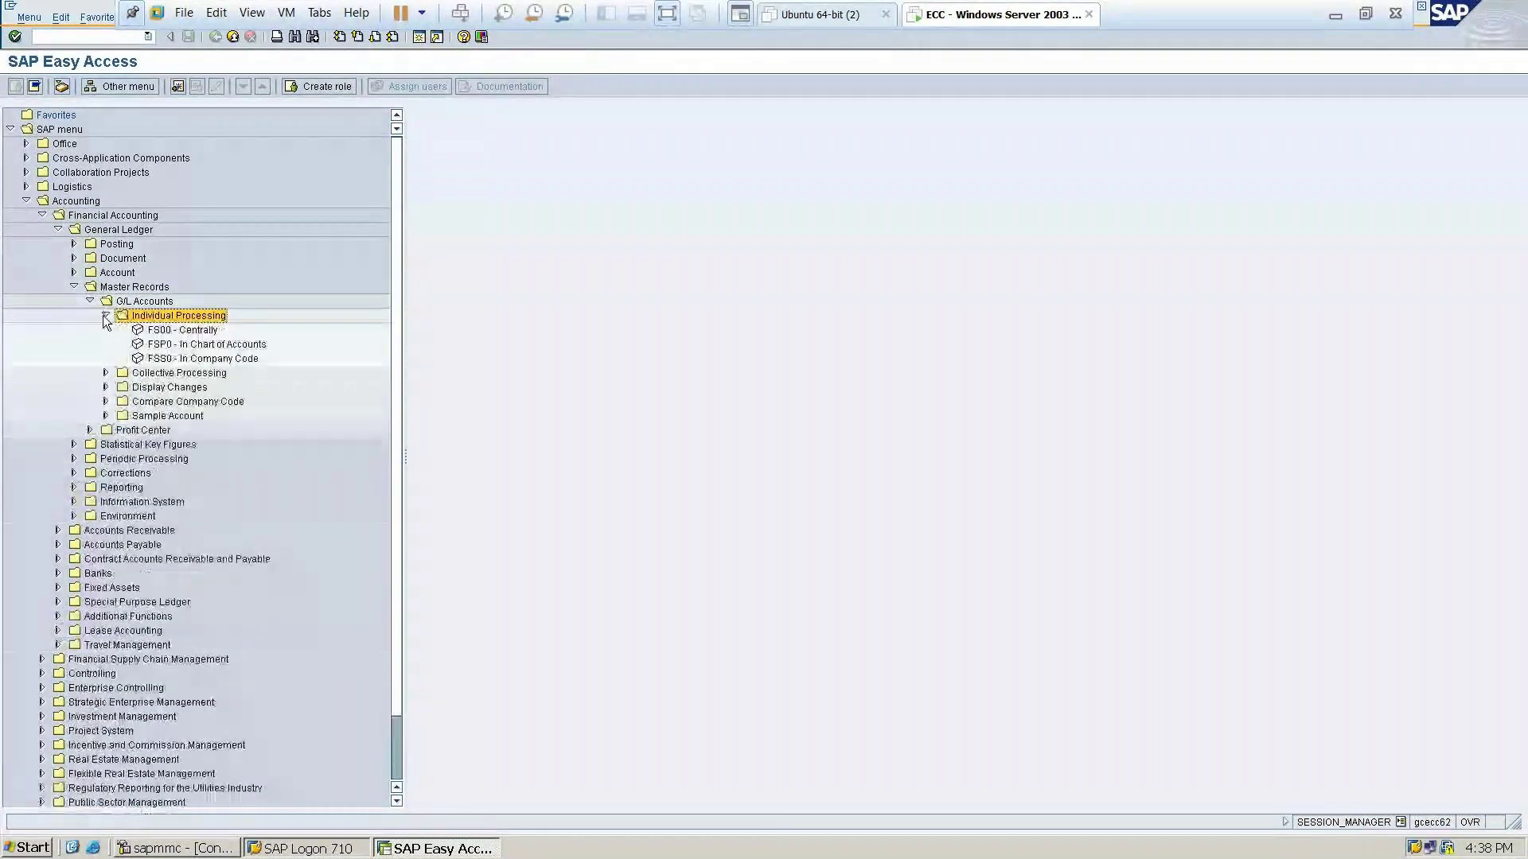
double_click(171, 331)
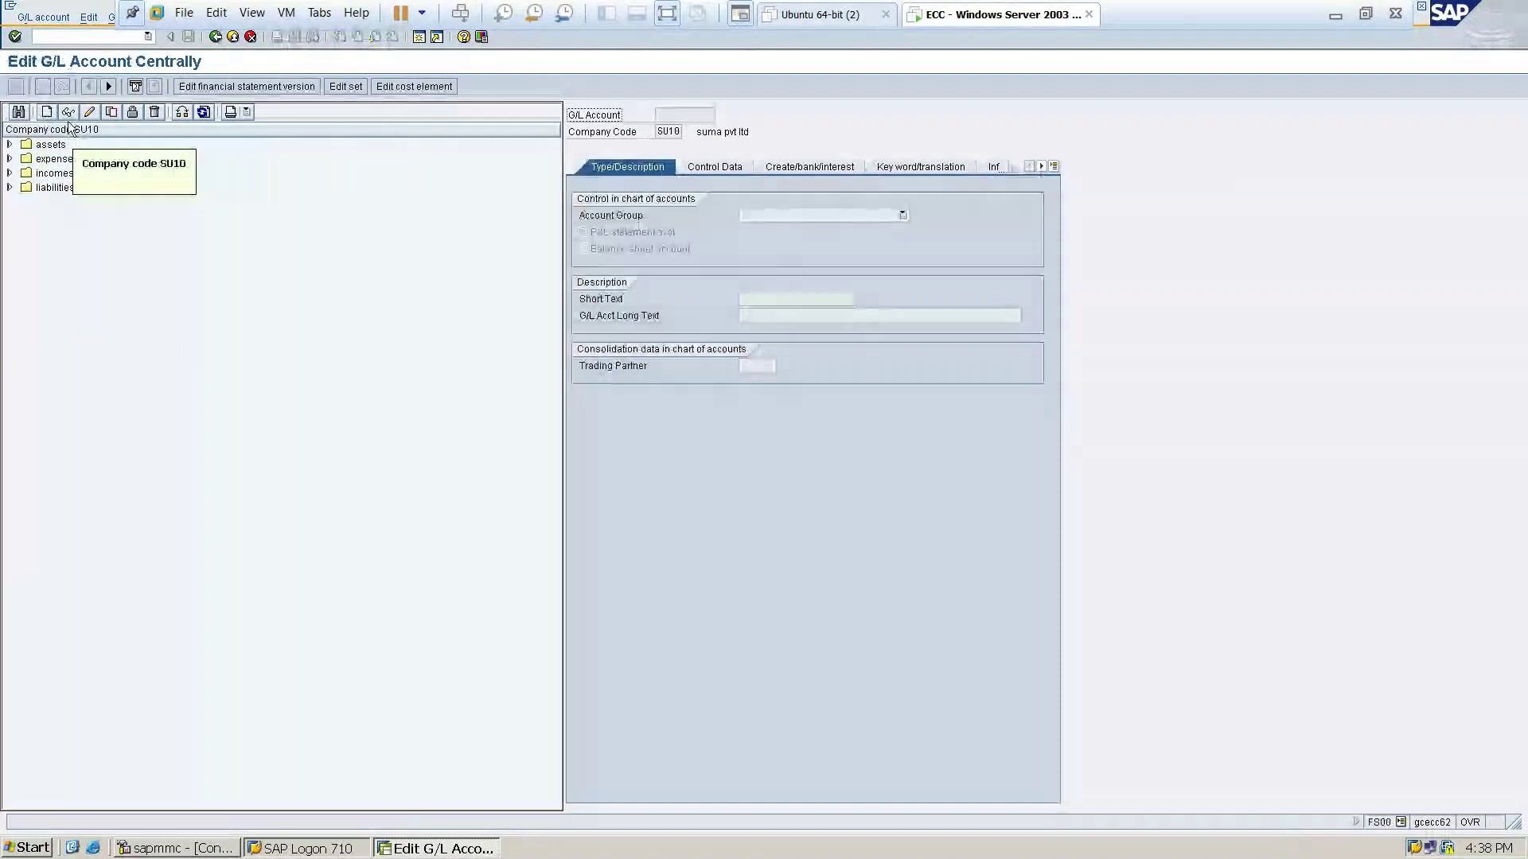
click(46, 112)
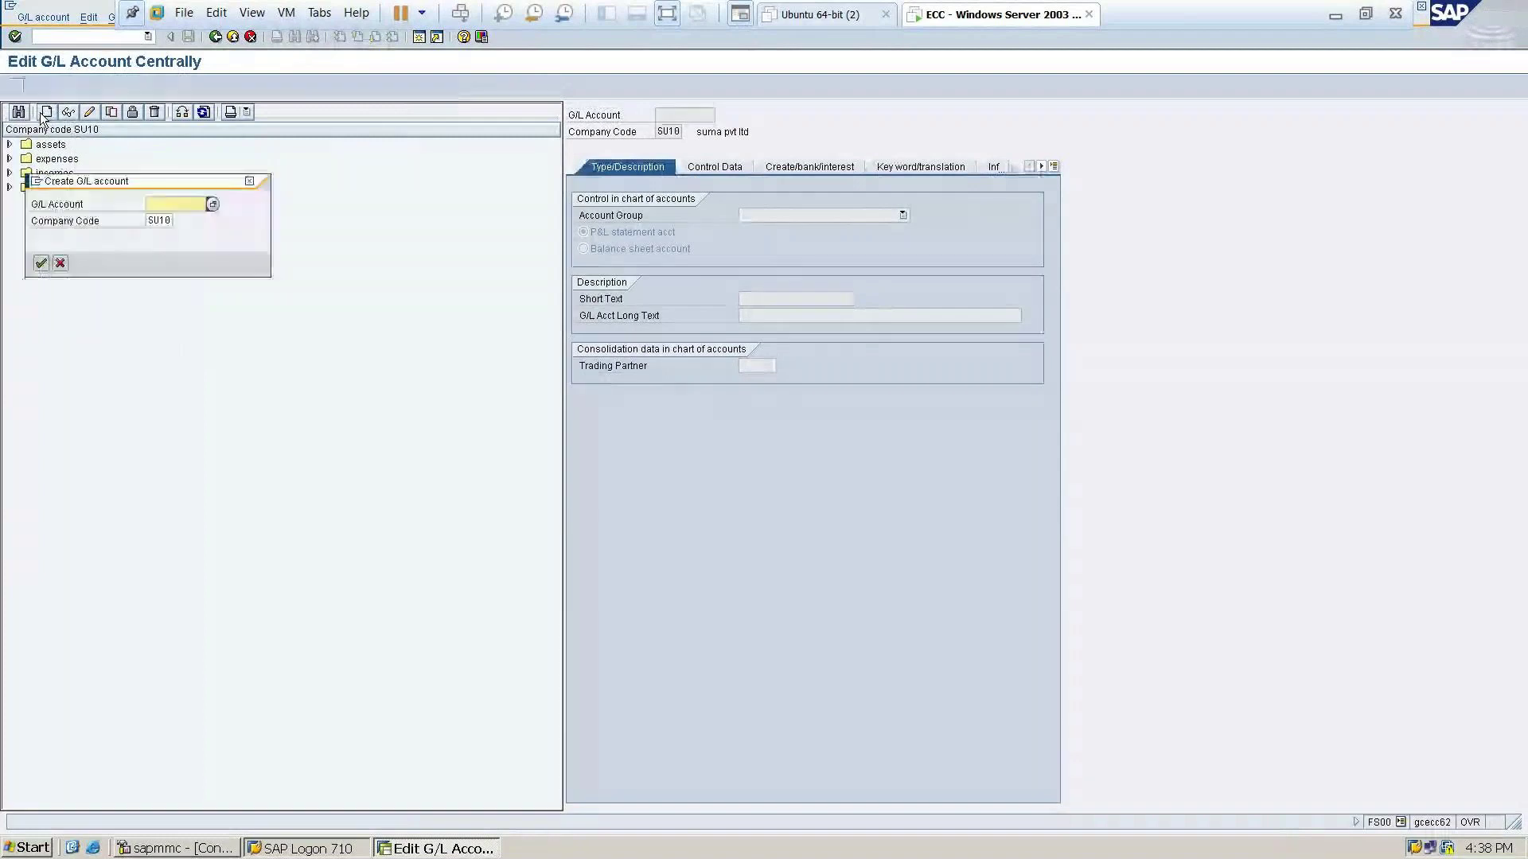
click(173, 221)
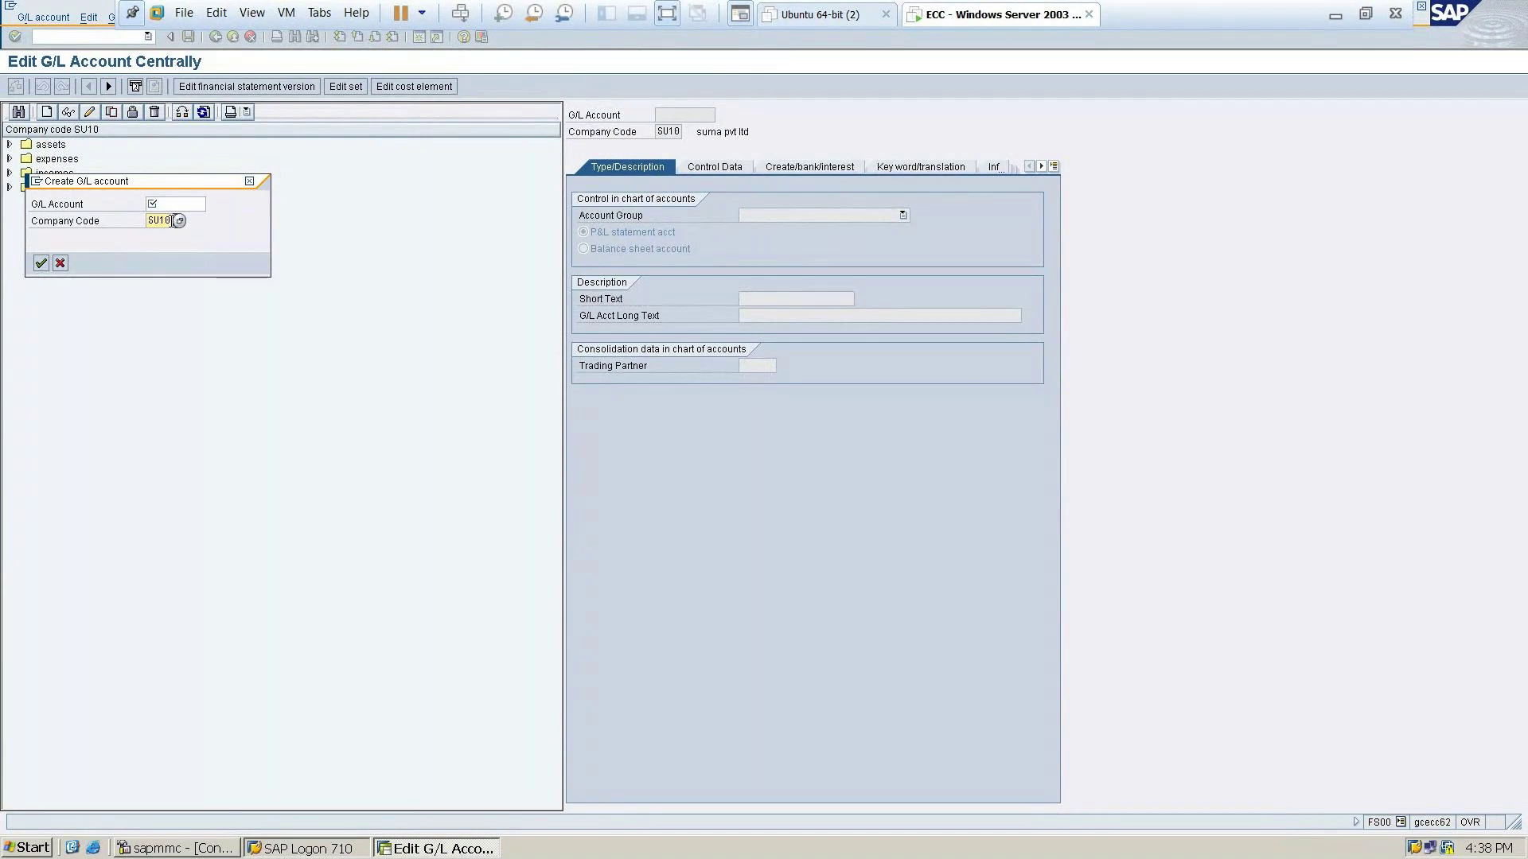
click(249, 183)
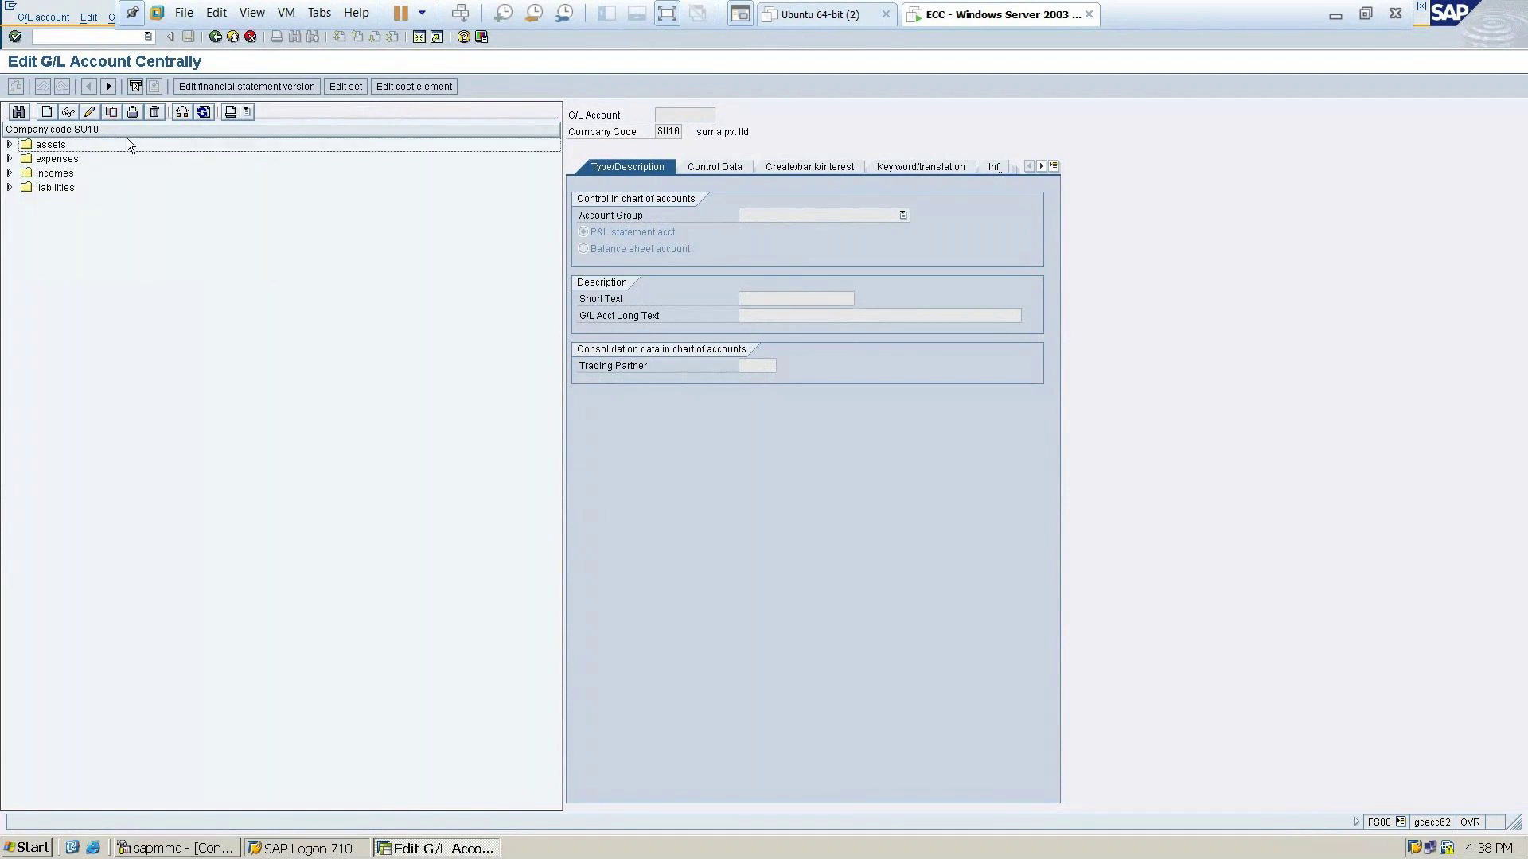
Start creating a new G/L account and set its company code to Mcc1
click(47, 113)
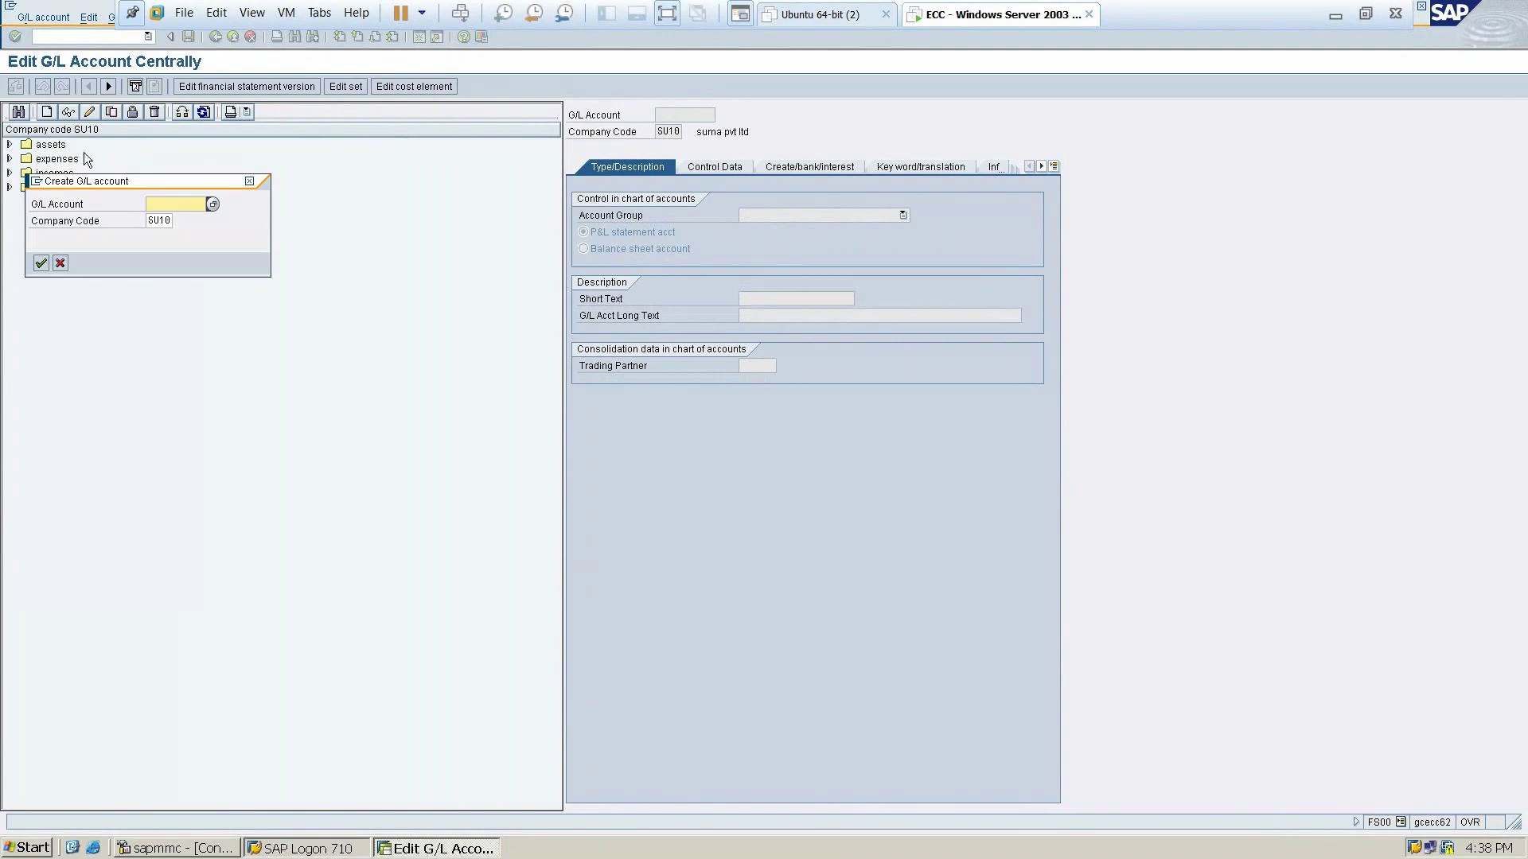
drag(114, 181, 287, 240)
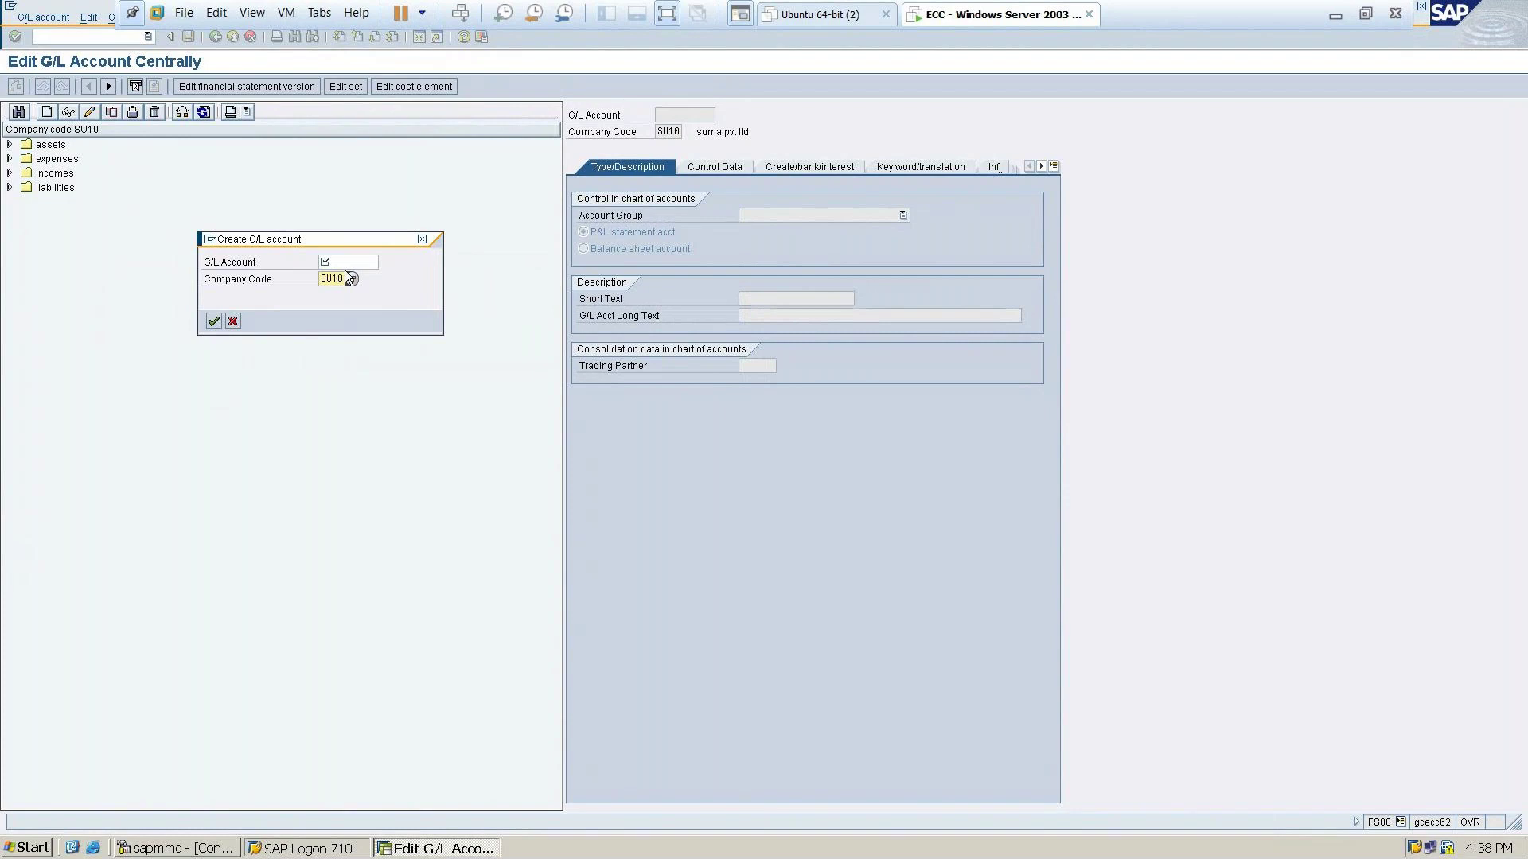
click(344, 277)
click(349, 263)
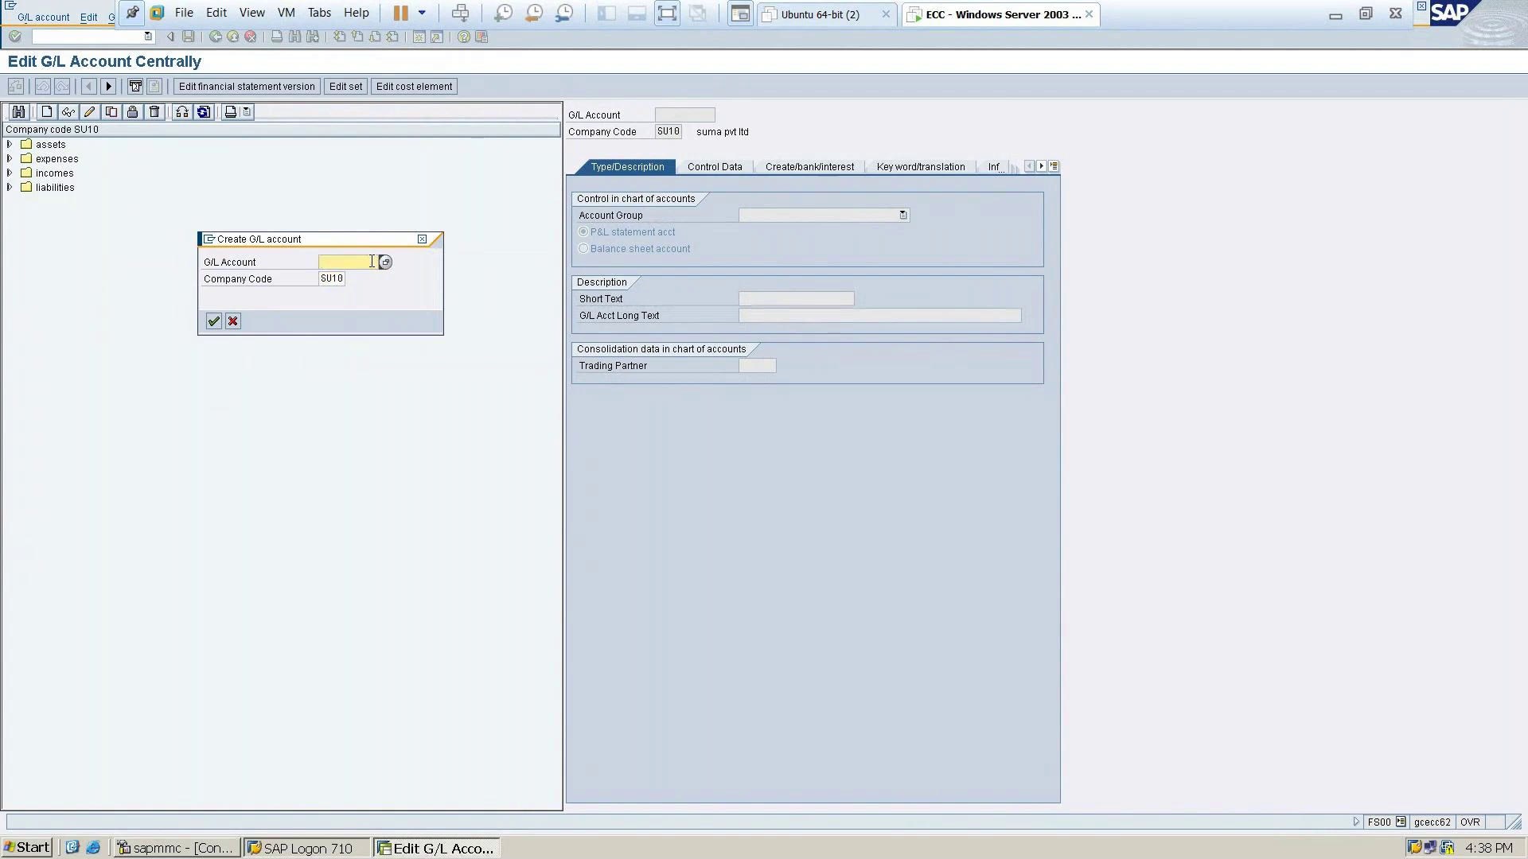
click(342, 278)
key(BackSpace)
key(BackSpace)
key(BackSpace)
key(BackSpace)
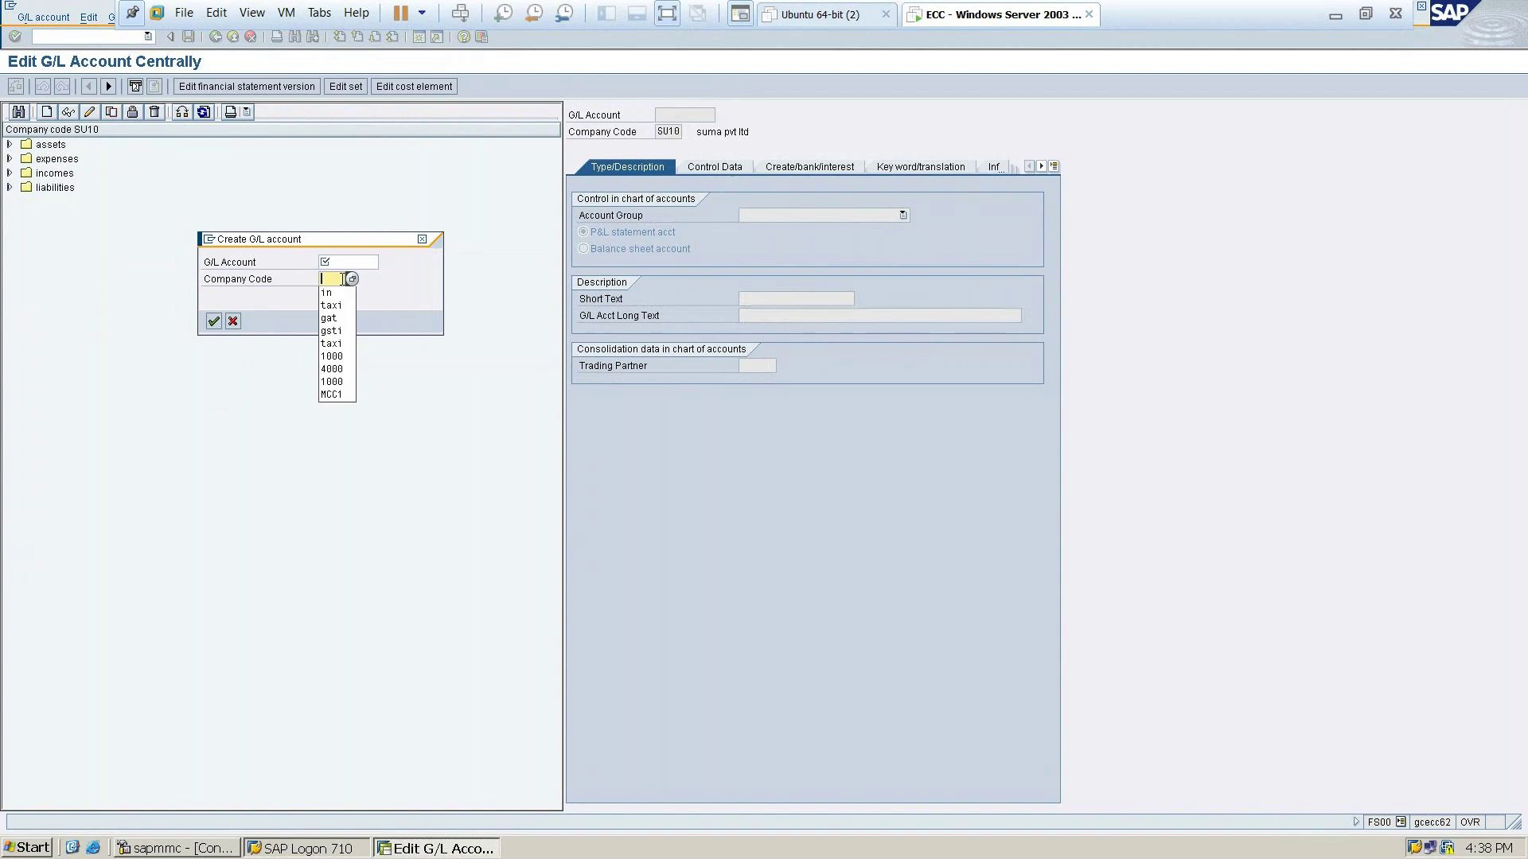
text(Mcc)
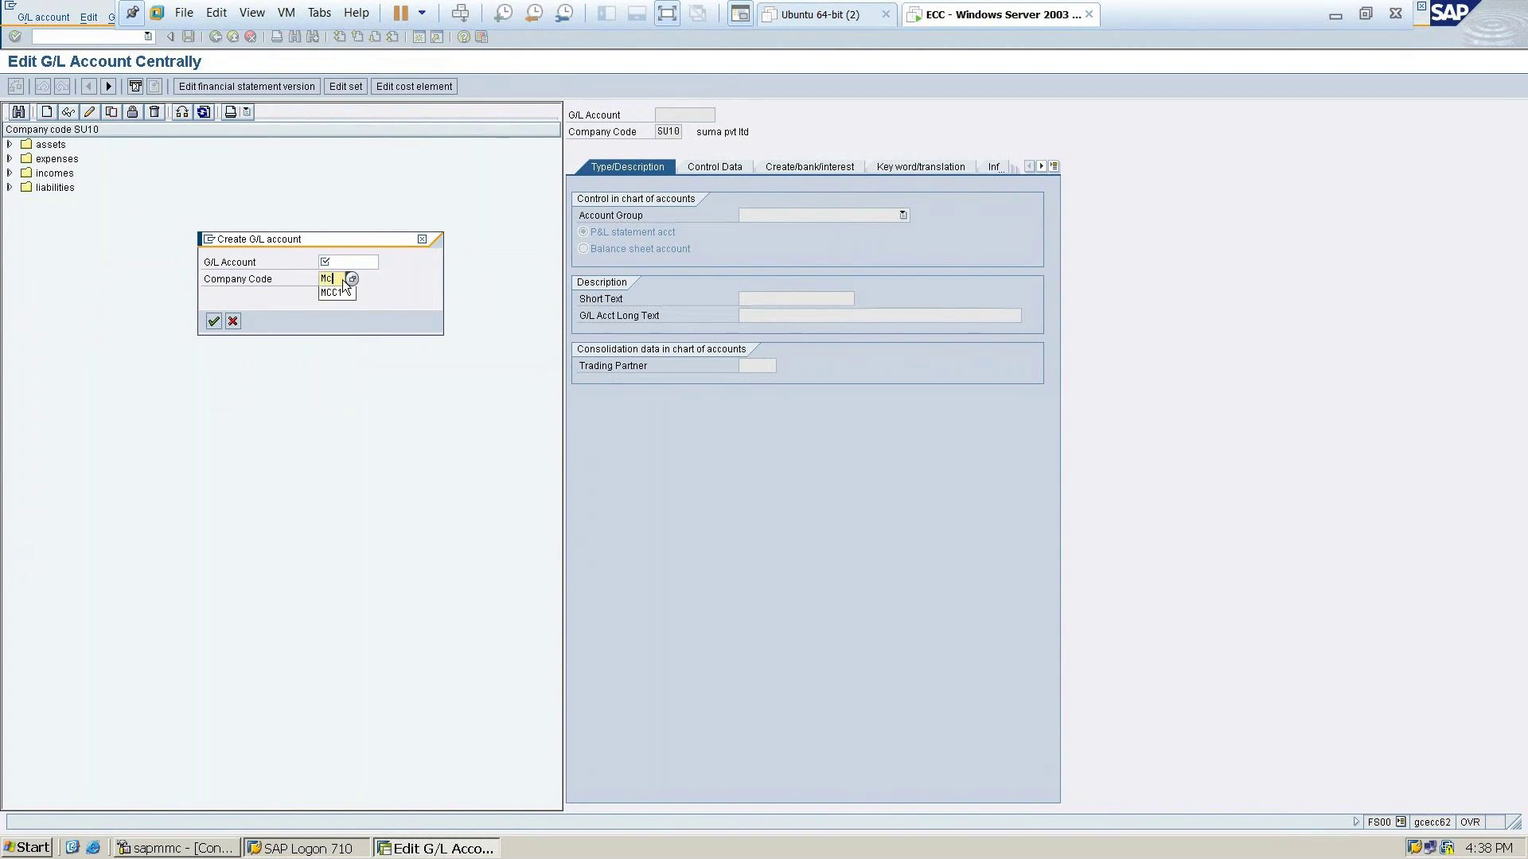
text(1)
Enter 100000 as the G/L account and cancel the account creation
click(340, 262)
text(100000)
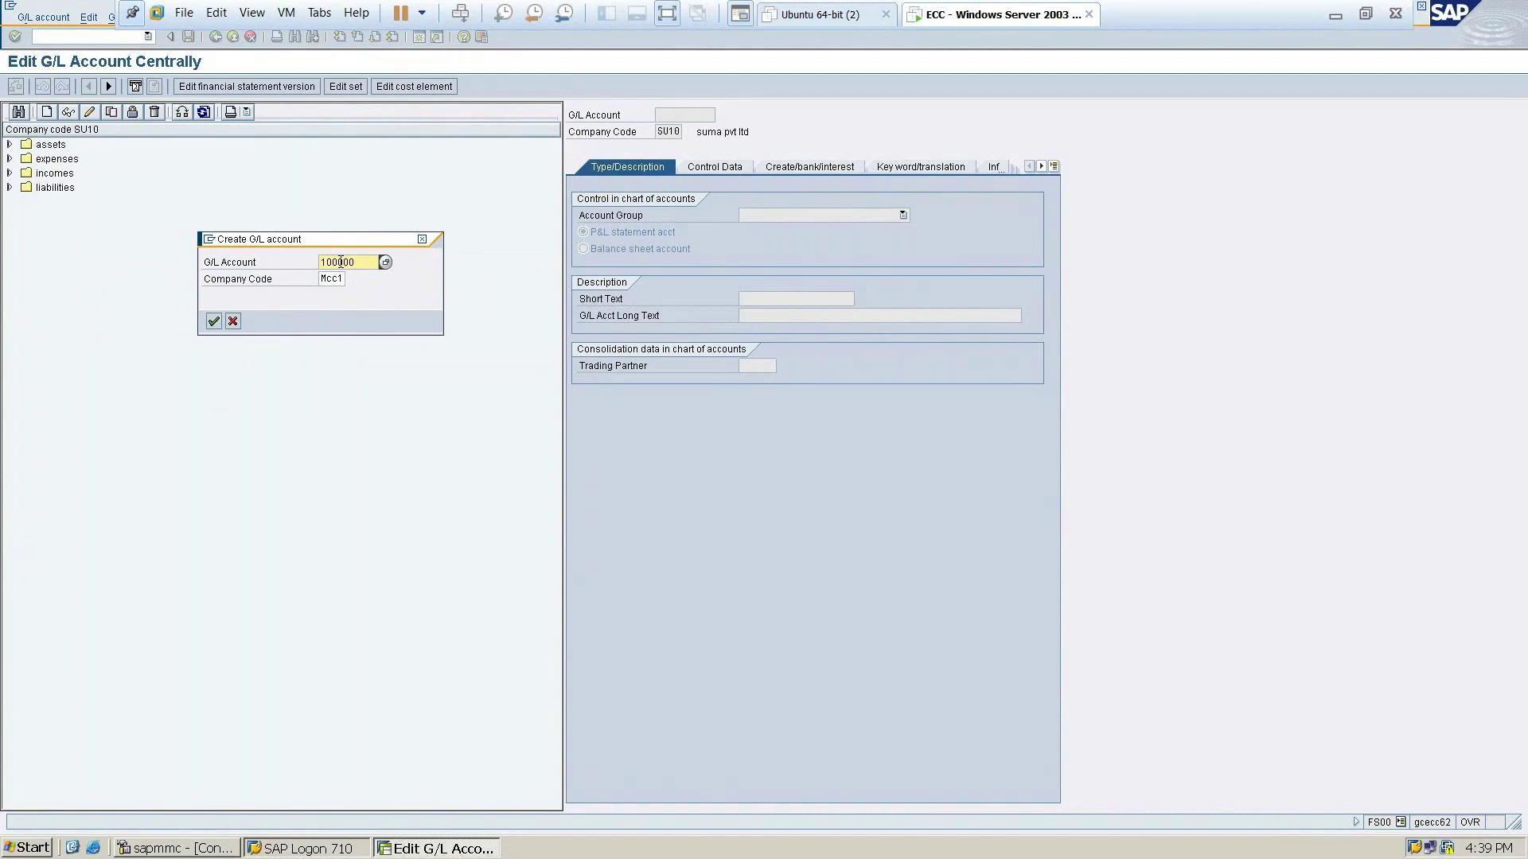
key(Return)
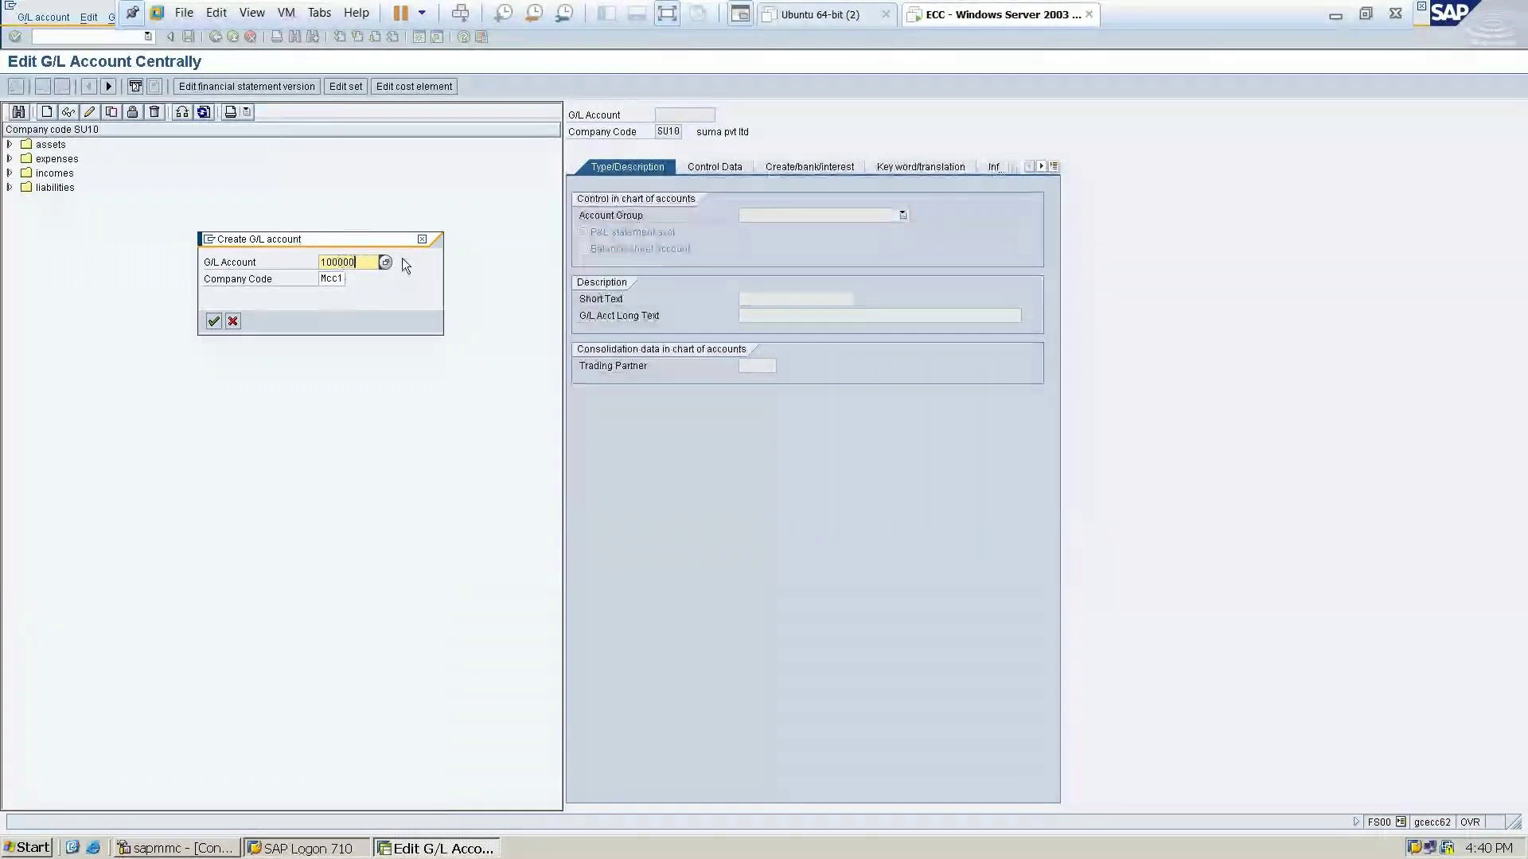
key(Escape)
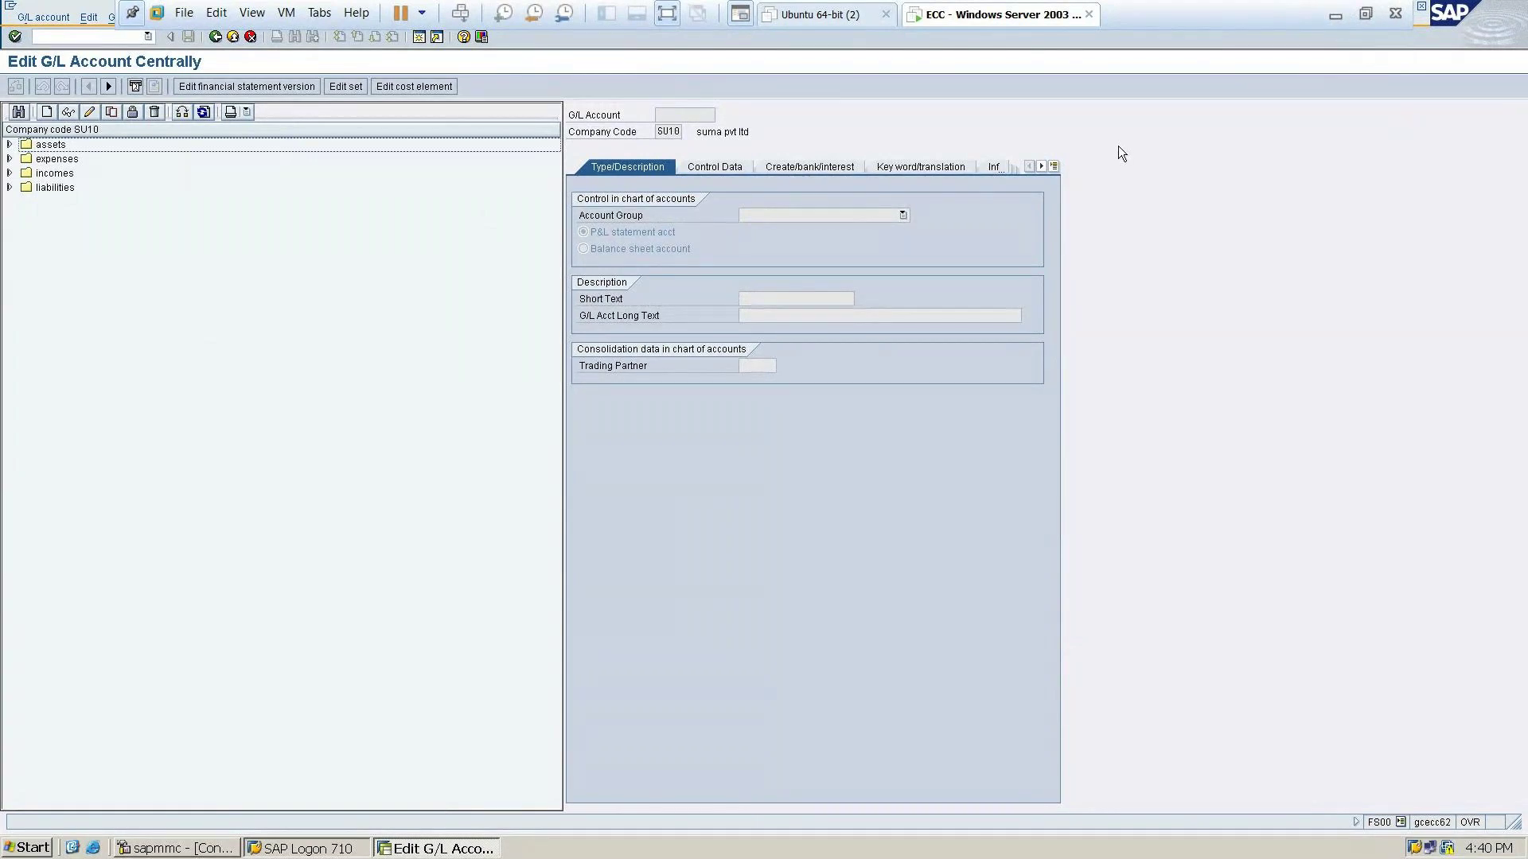
Minimize the SAP virtual machine and switch to the FICO notes document in Word
click(1340, 17)
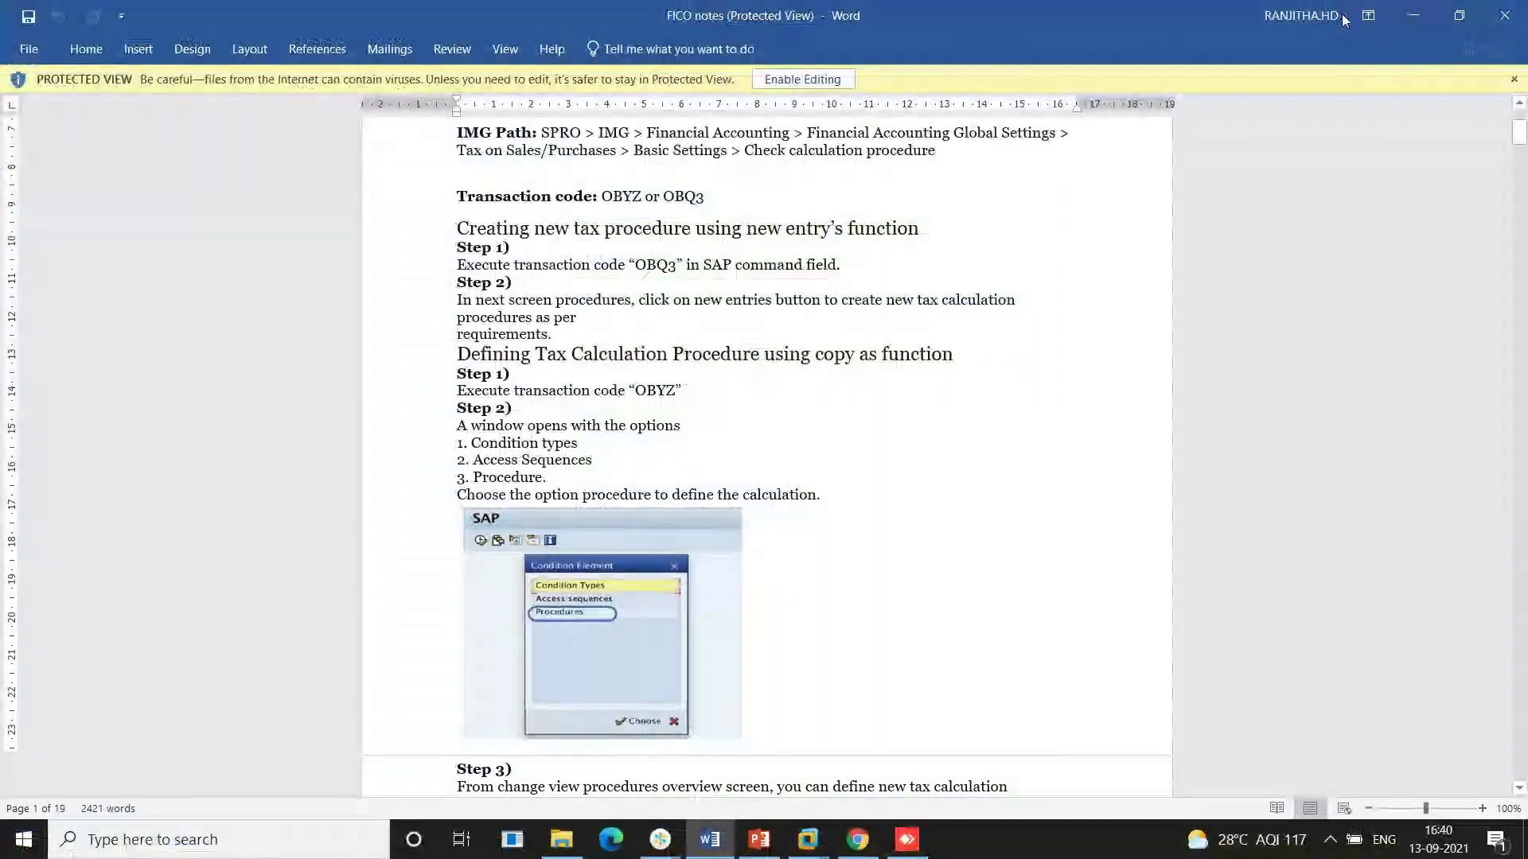
mouse_move(848, 809)
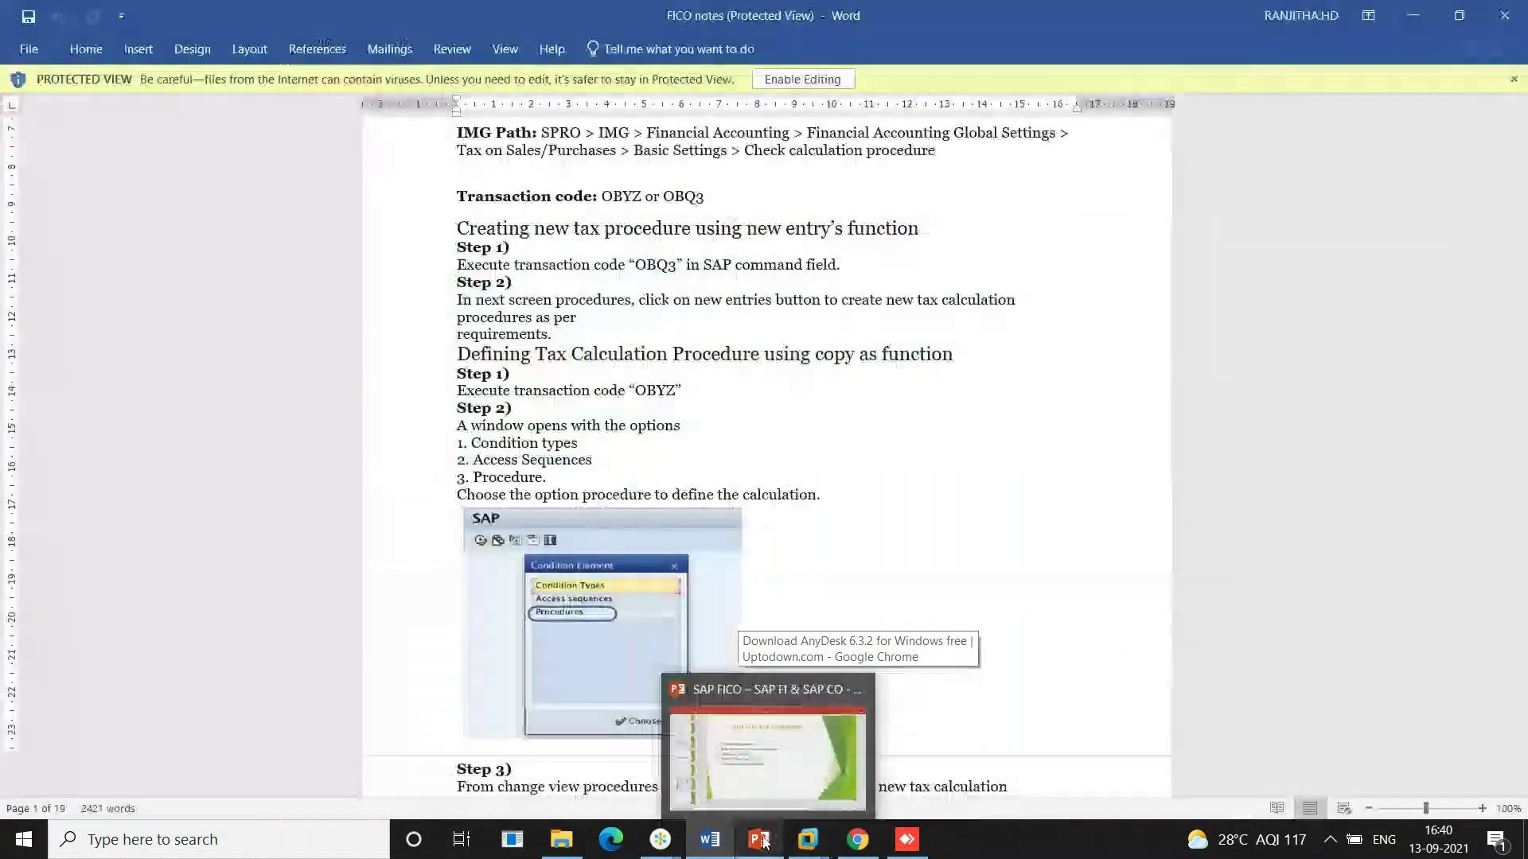
mouse_move(762, 842)
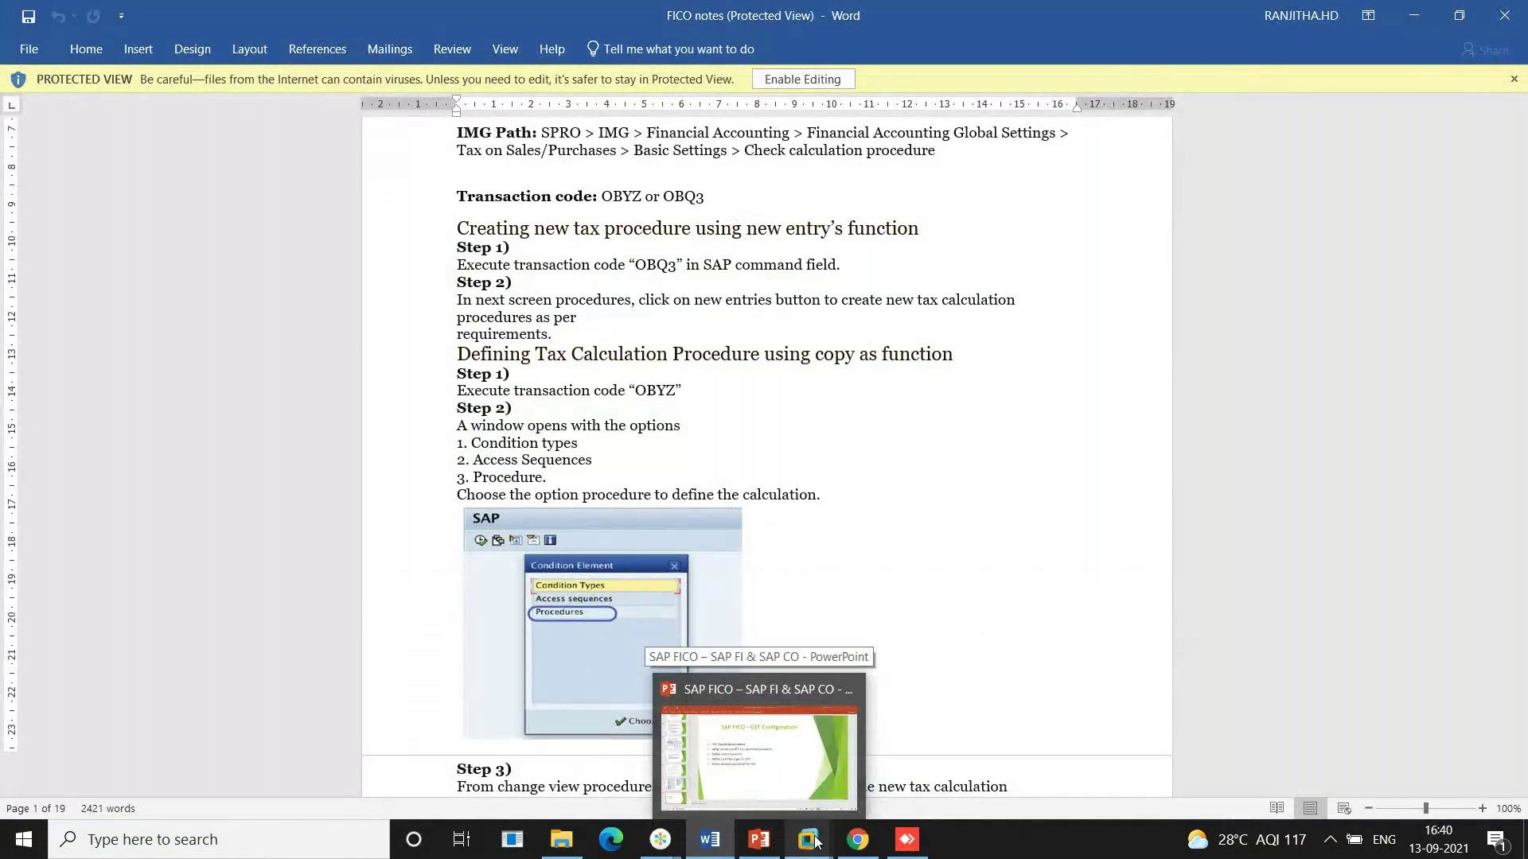
mouse_move(814, 841)
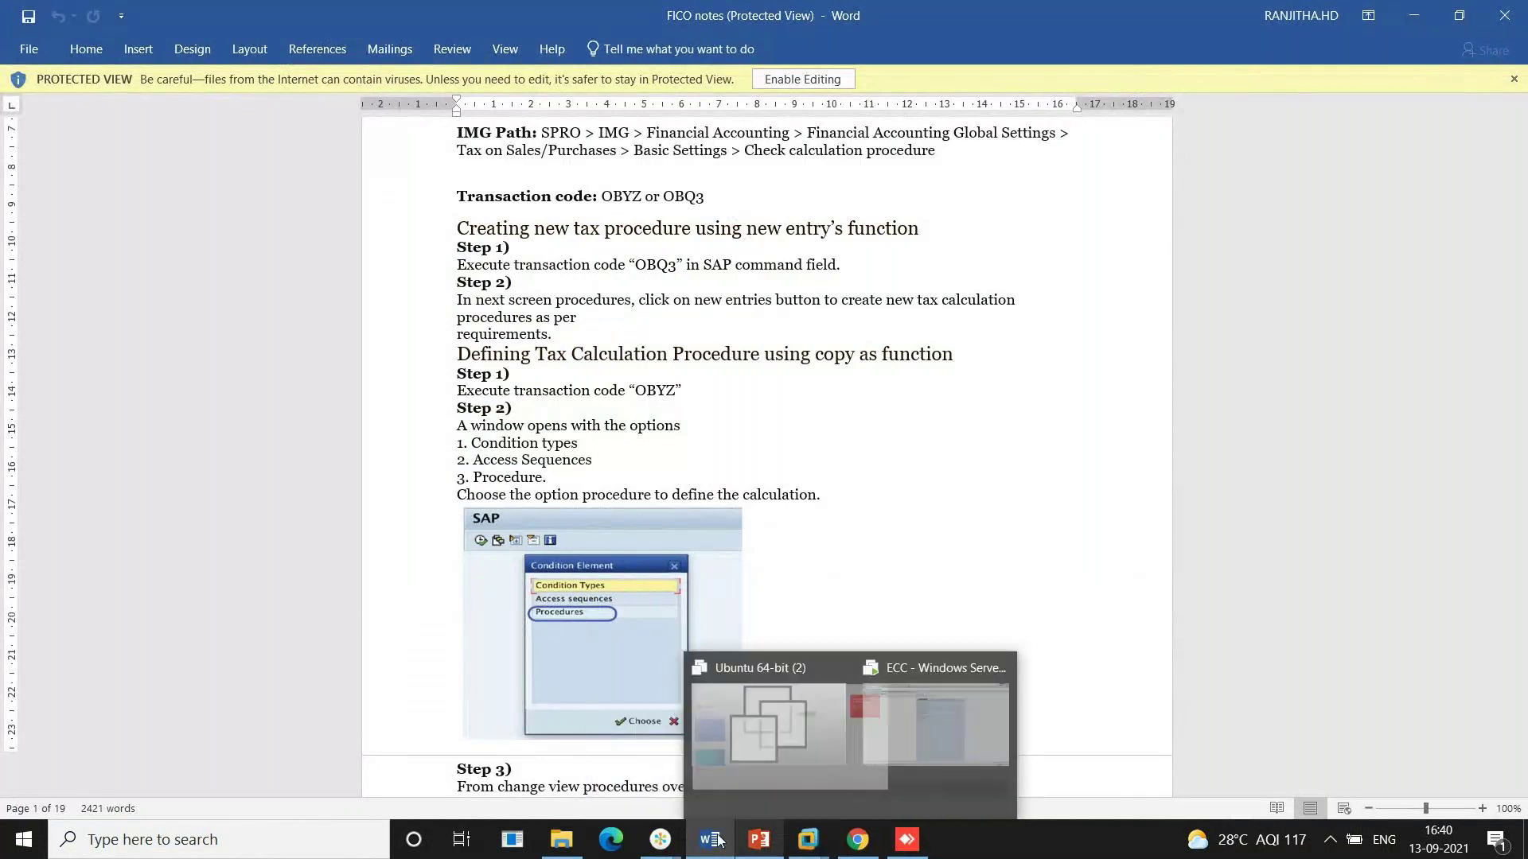
mouse_move(688, 841)
click(743, 759)
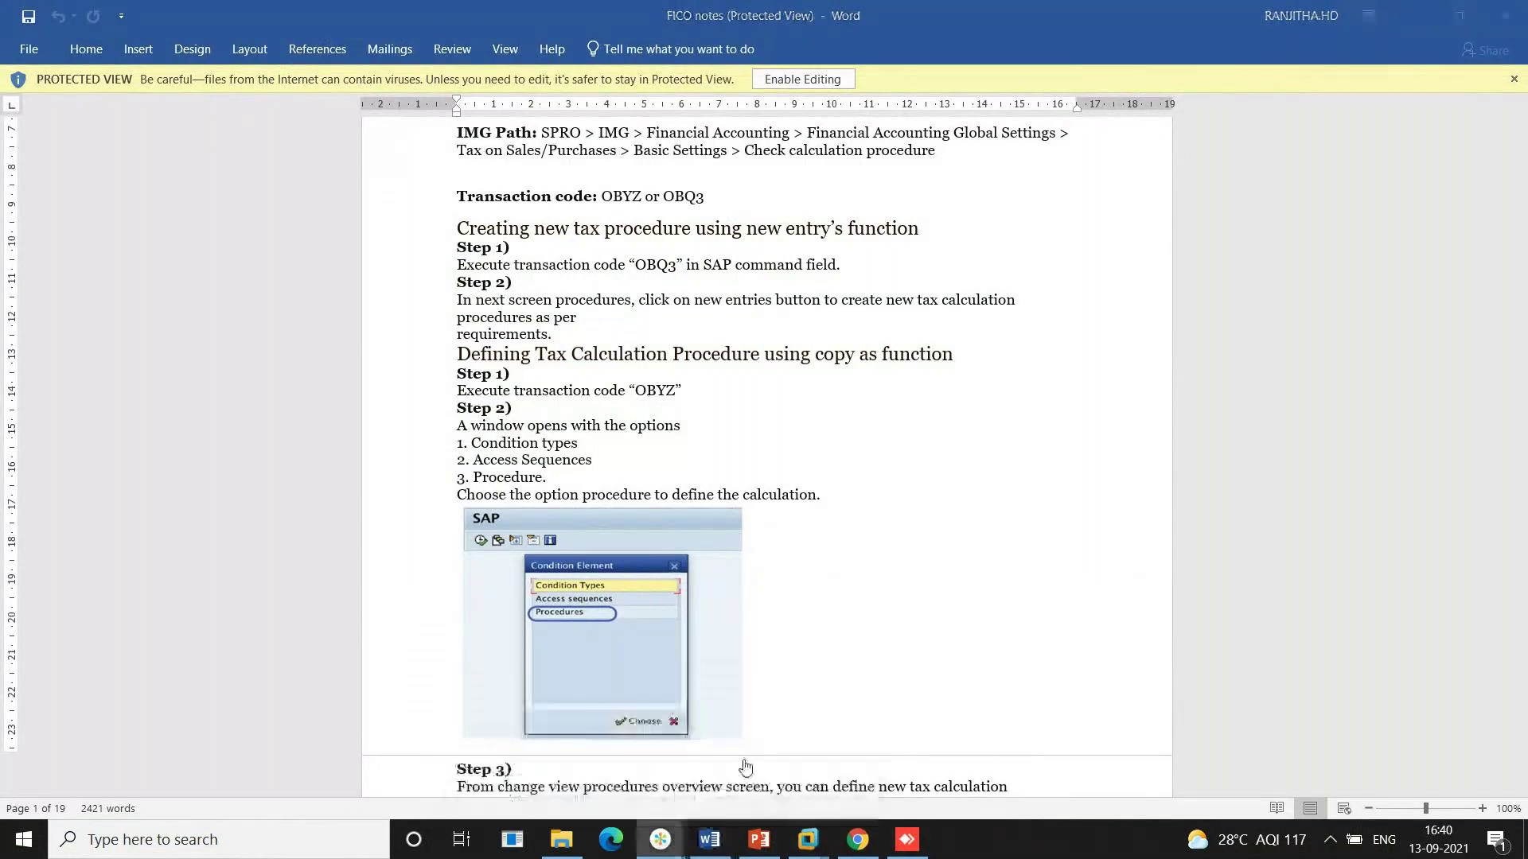
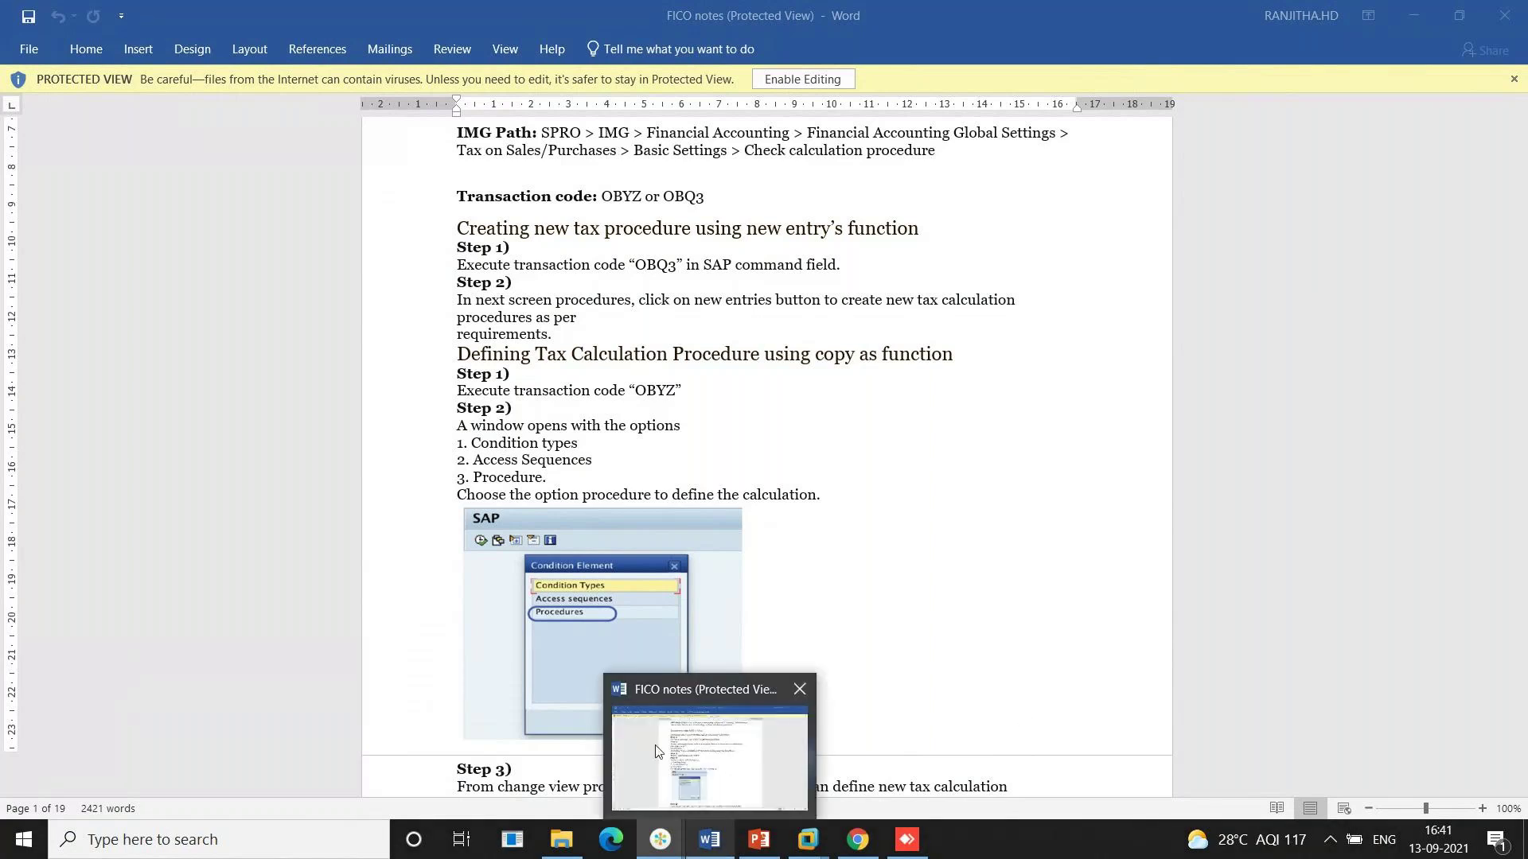
click(649, 750)
click(712, 756)
Review the FICO notes on the GST calculation procedure, country assignment, tax account keys and vendor account groups
scroll(841, 523, down, 1)
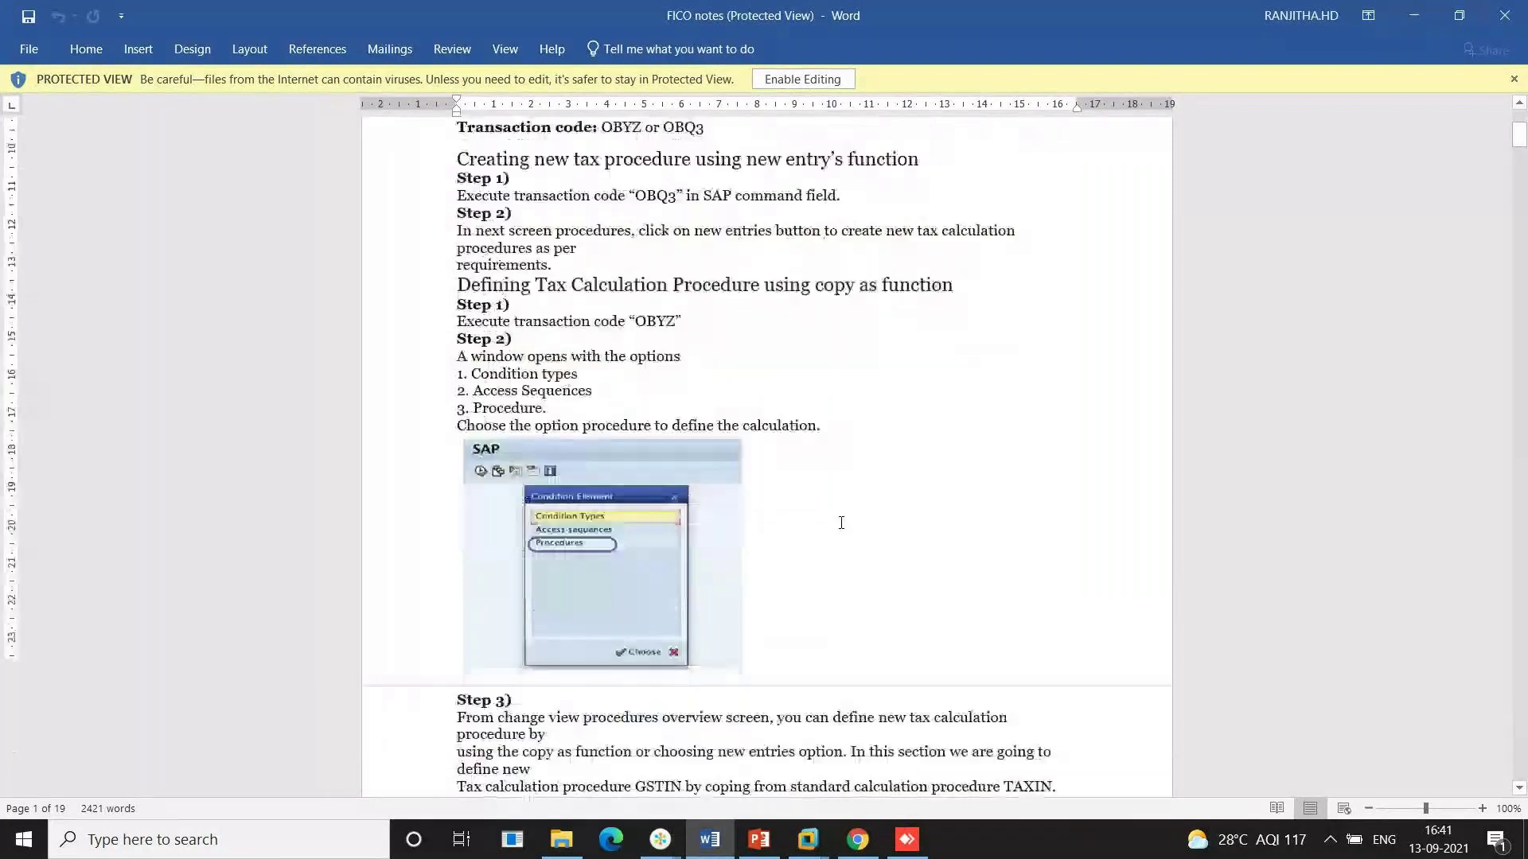
scroll(841, 523, up, 6)
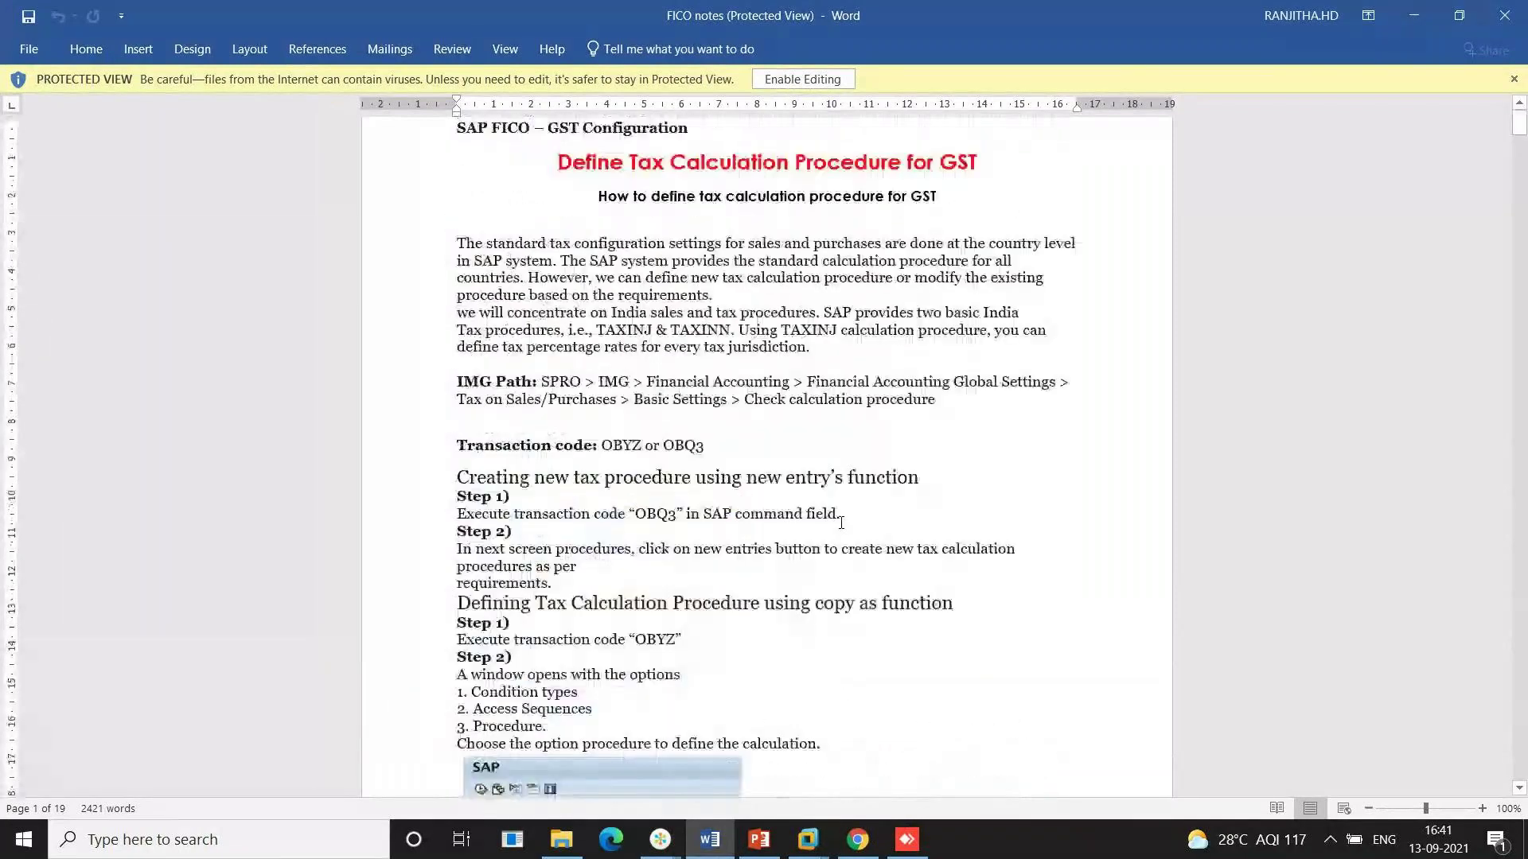
scroll(841, 523, up, 1)
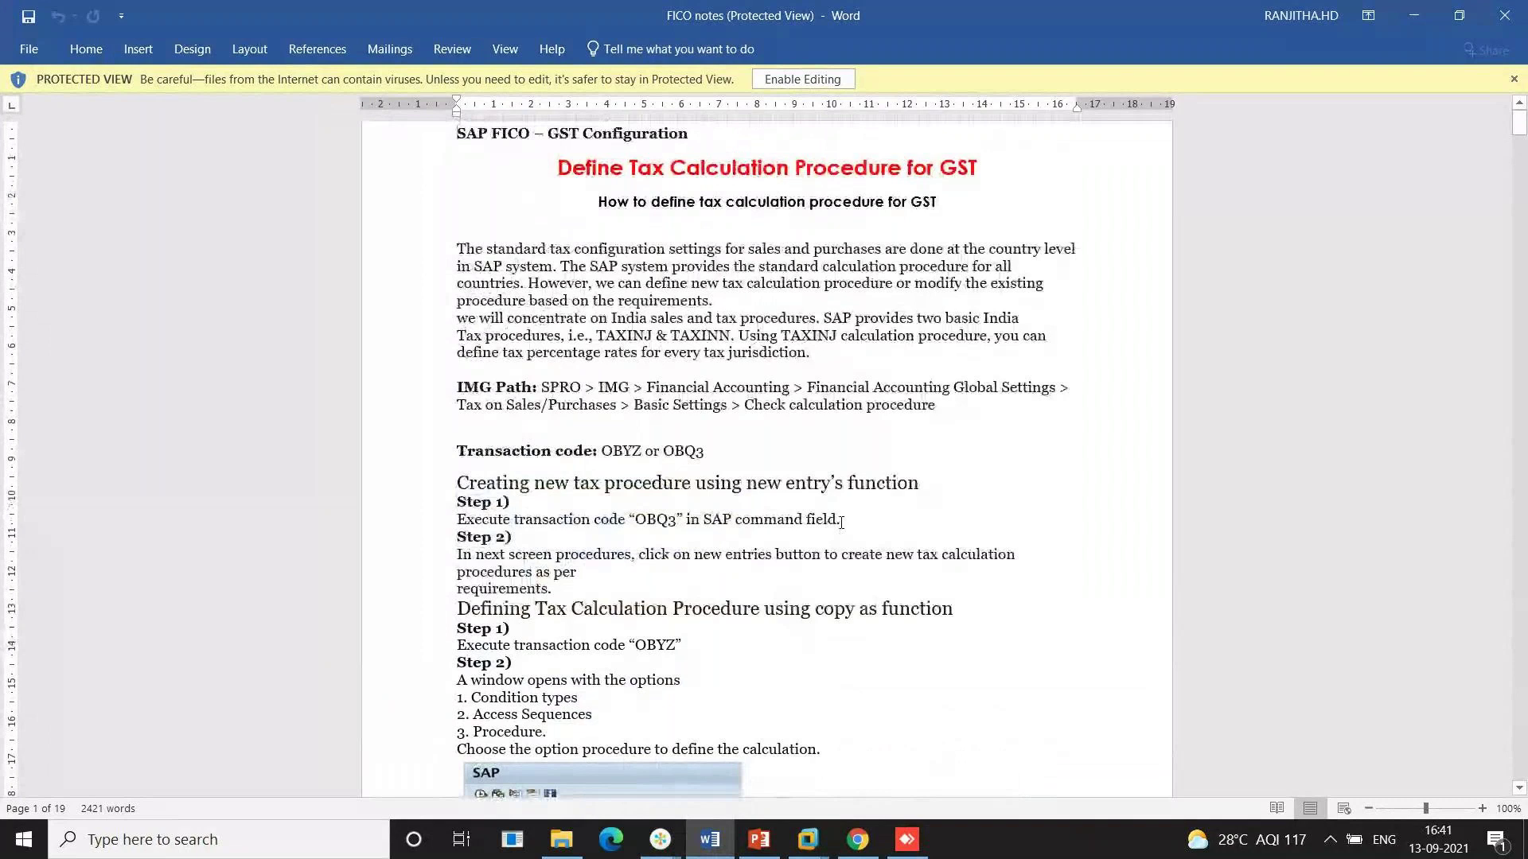
scroll(841, 523, down, 5)
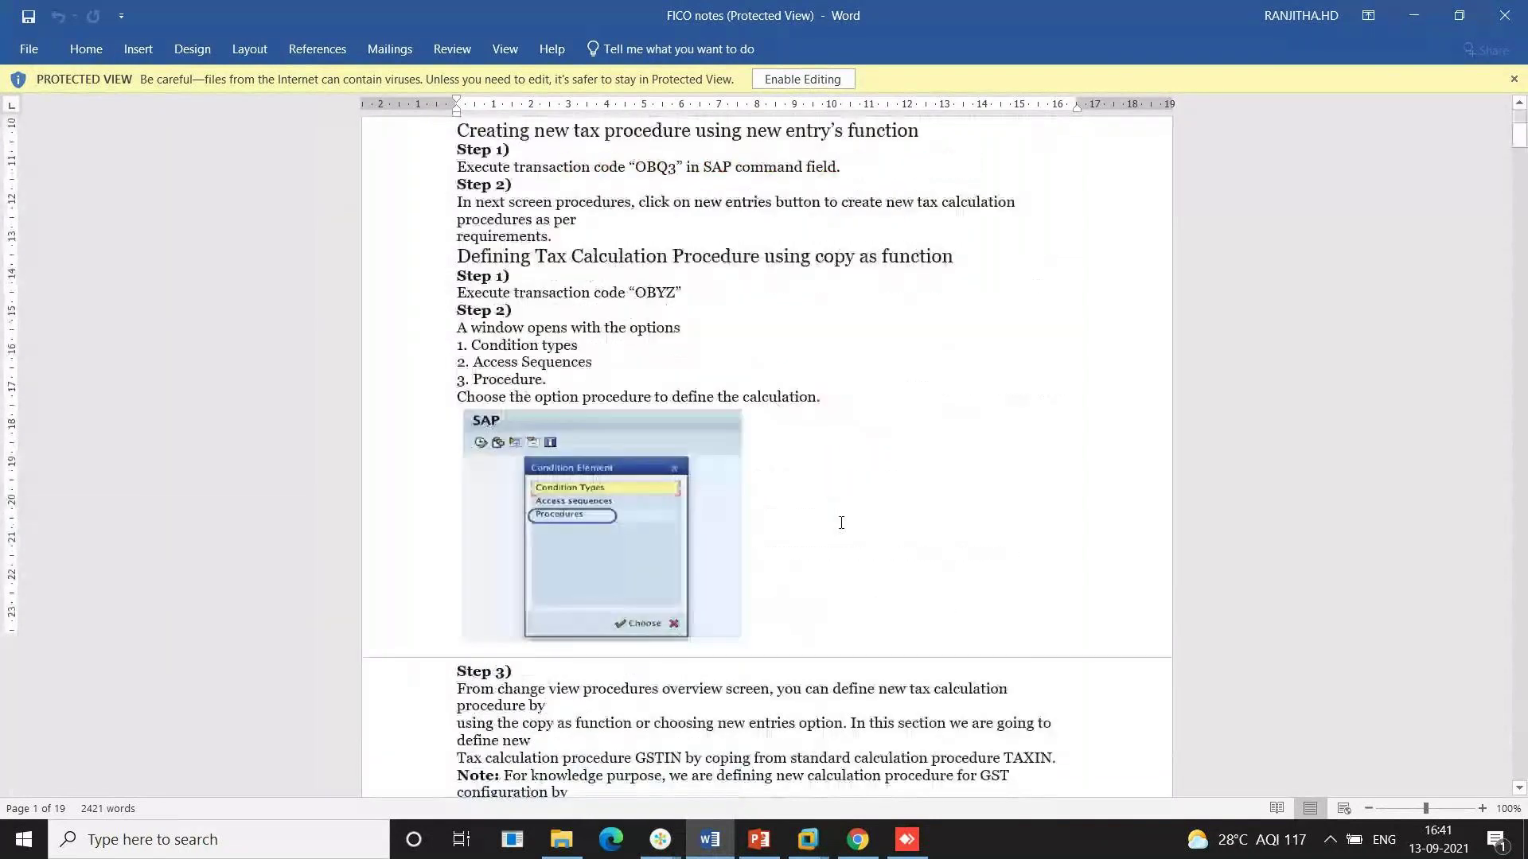
scroll(841, 523, down, 10)
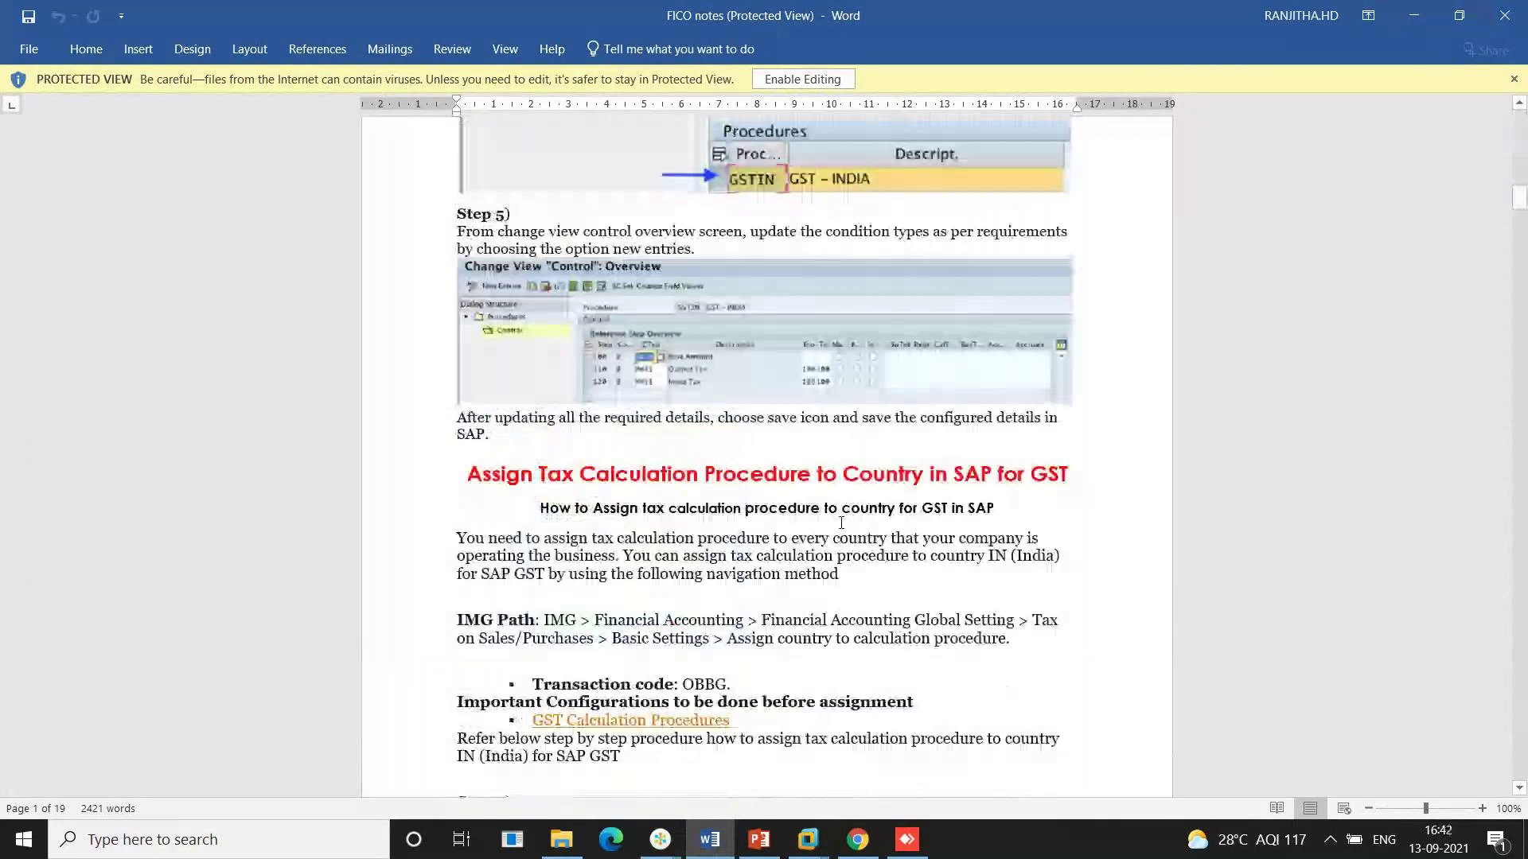
scroll(841, 523, down, 20)
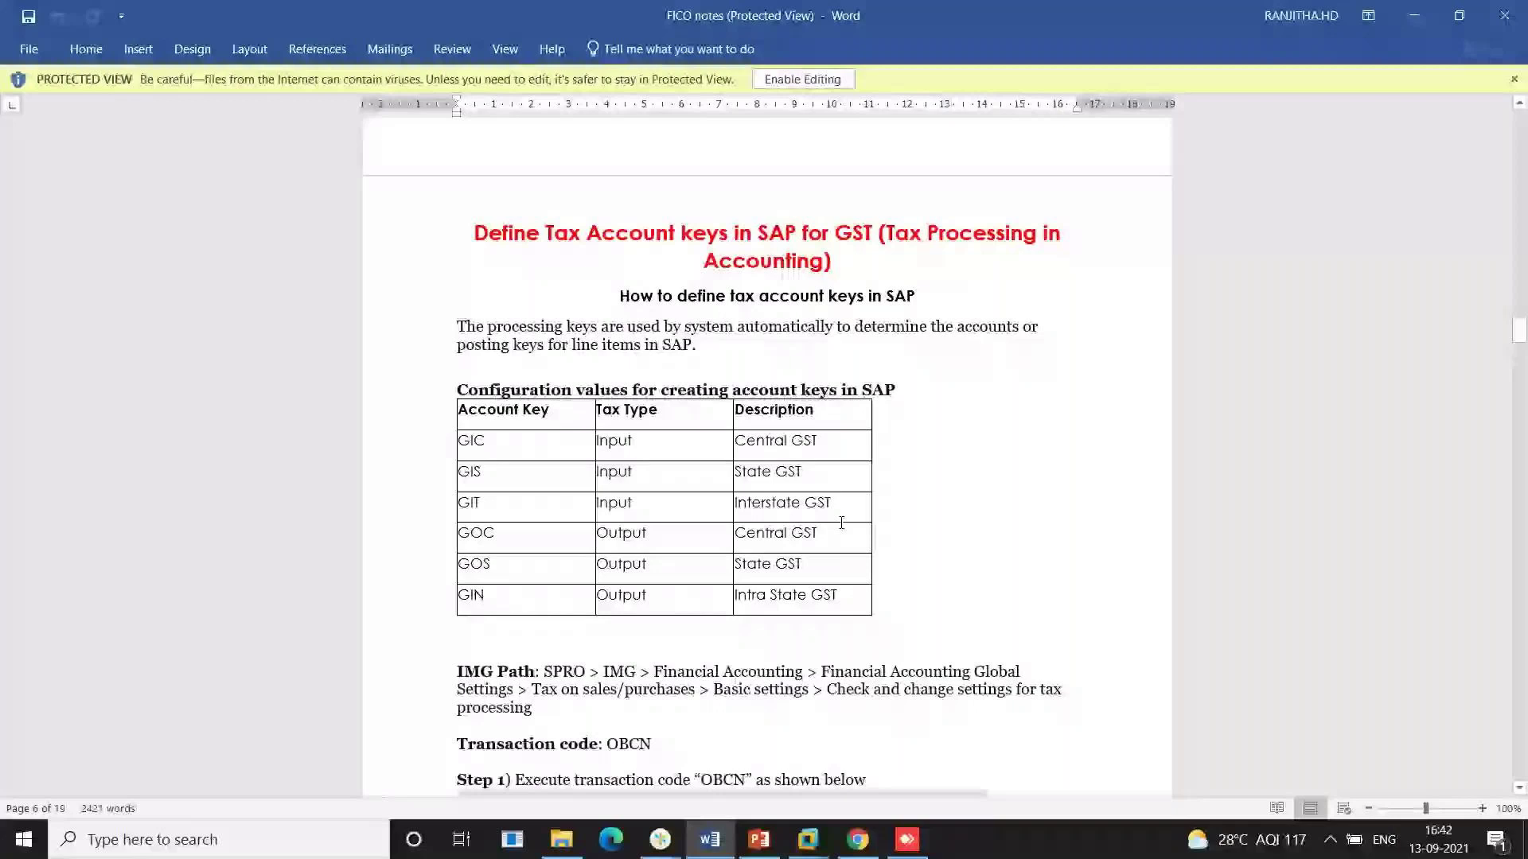
scroll(841, 522, down, 15)
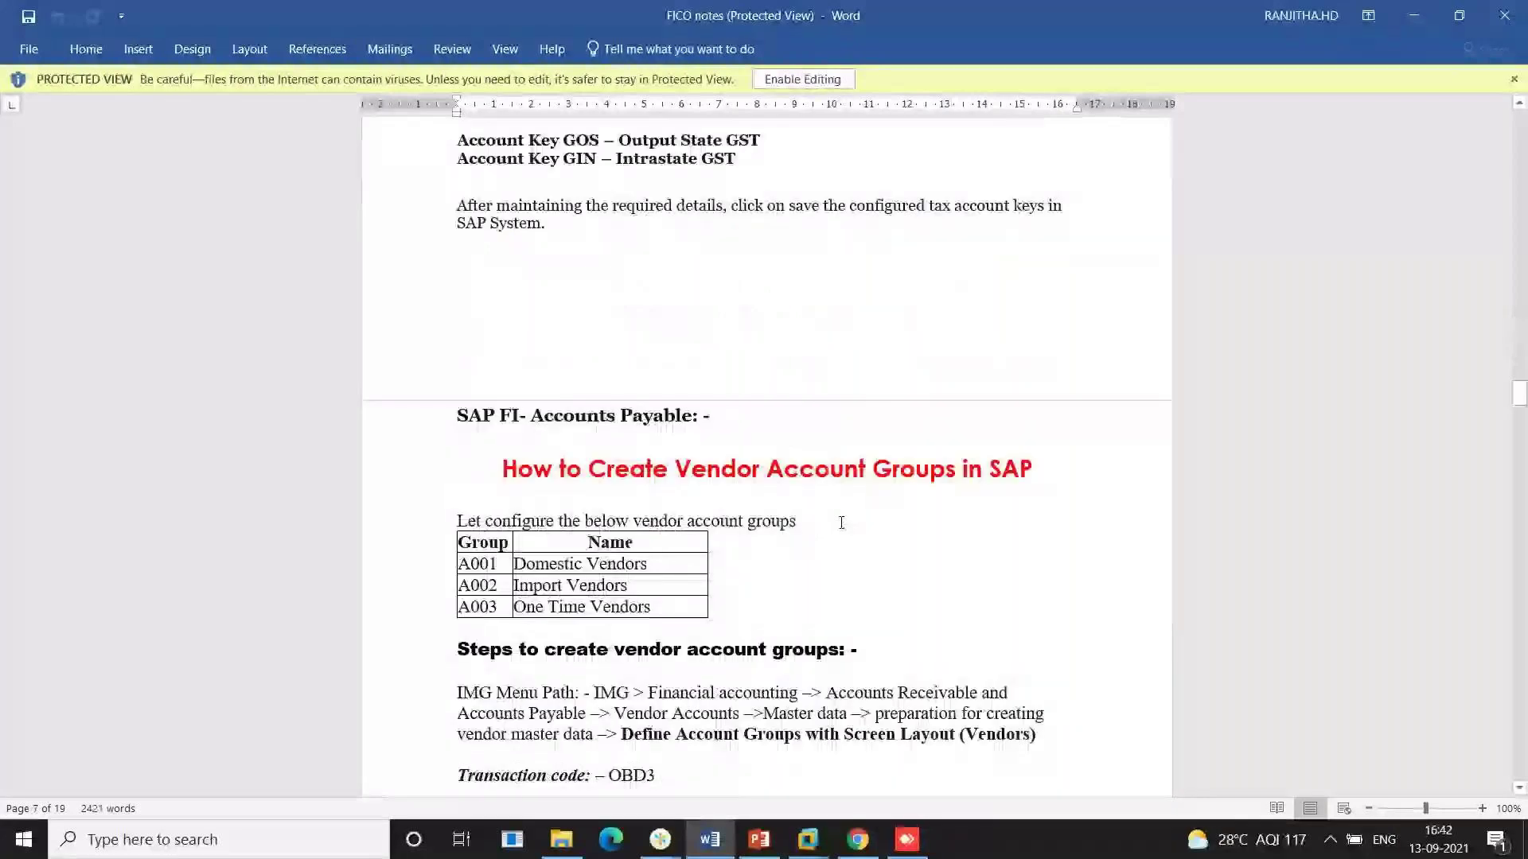
scroll(841, 523, down, 5)
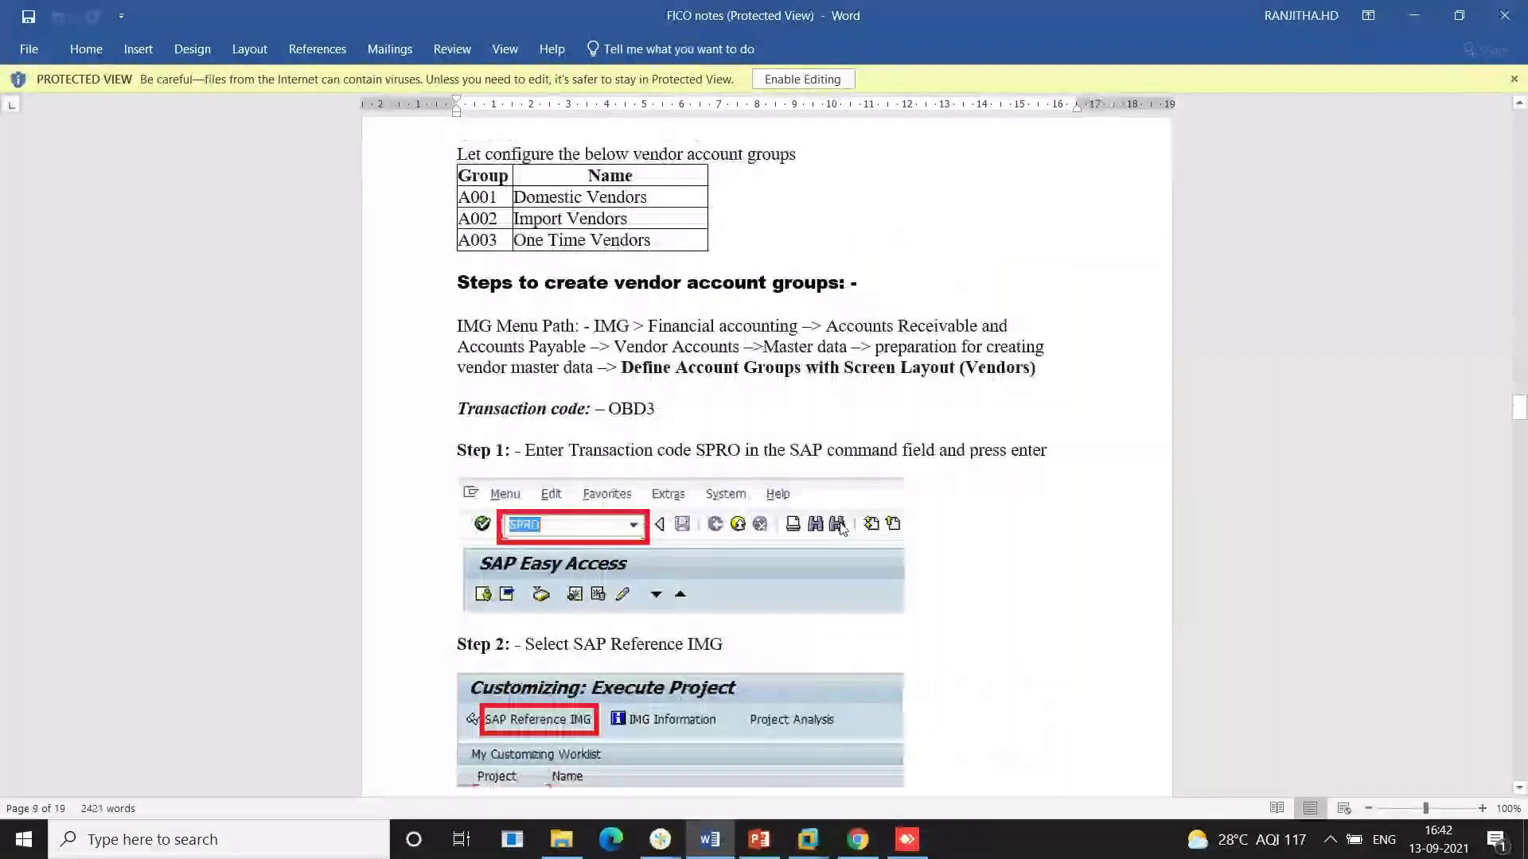
scroll(841, 529, up, 1)
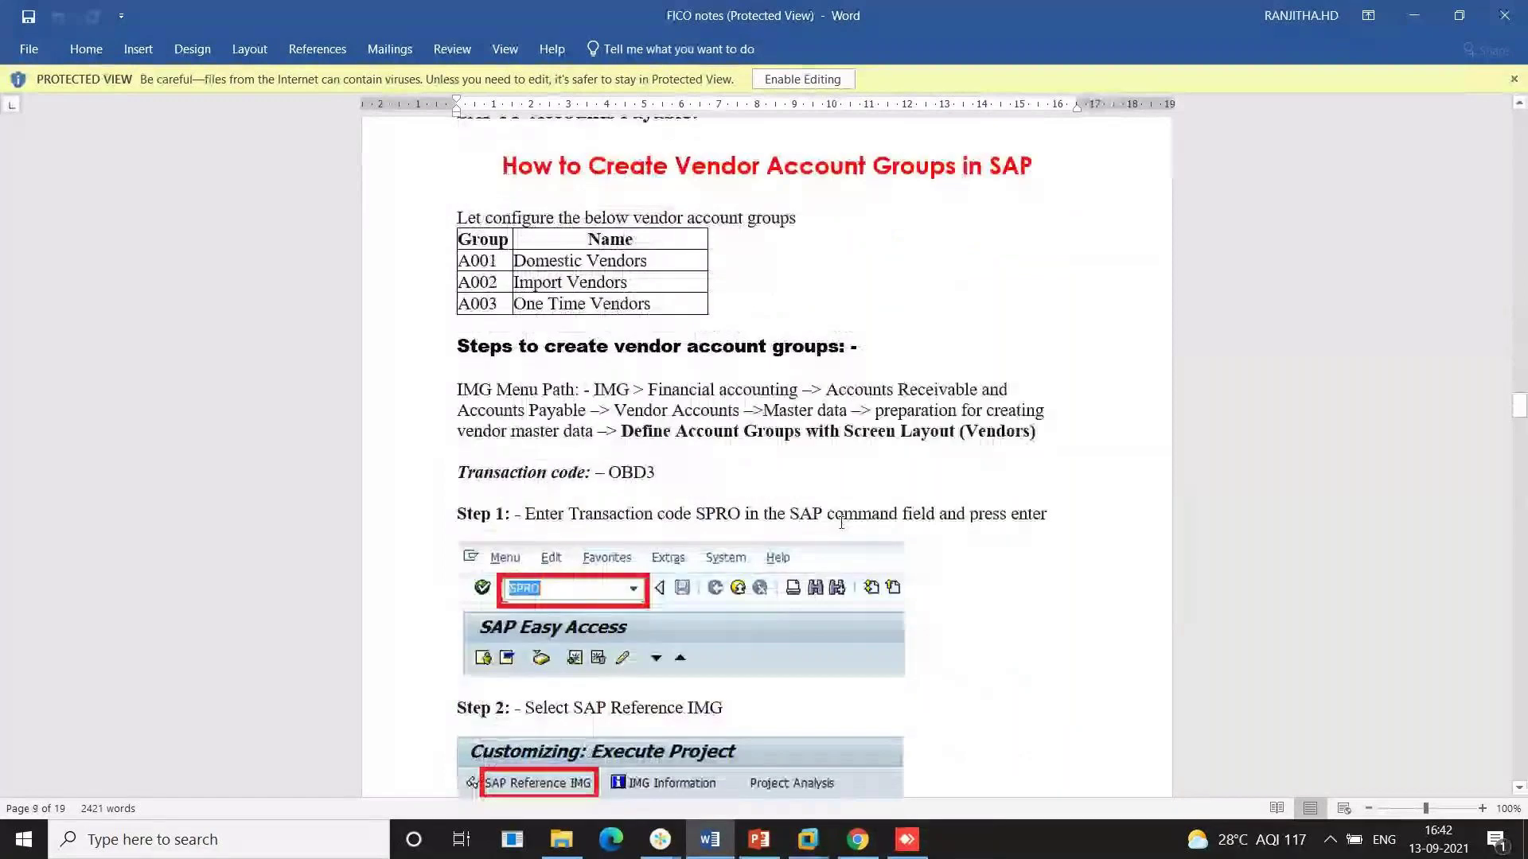
scroll(842, 523, up, 1)
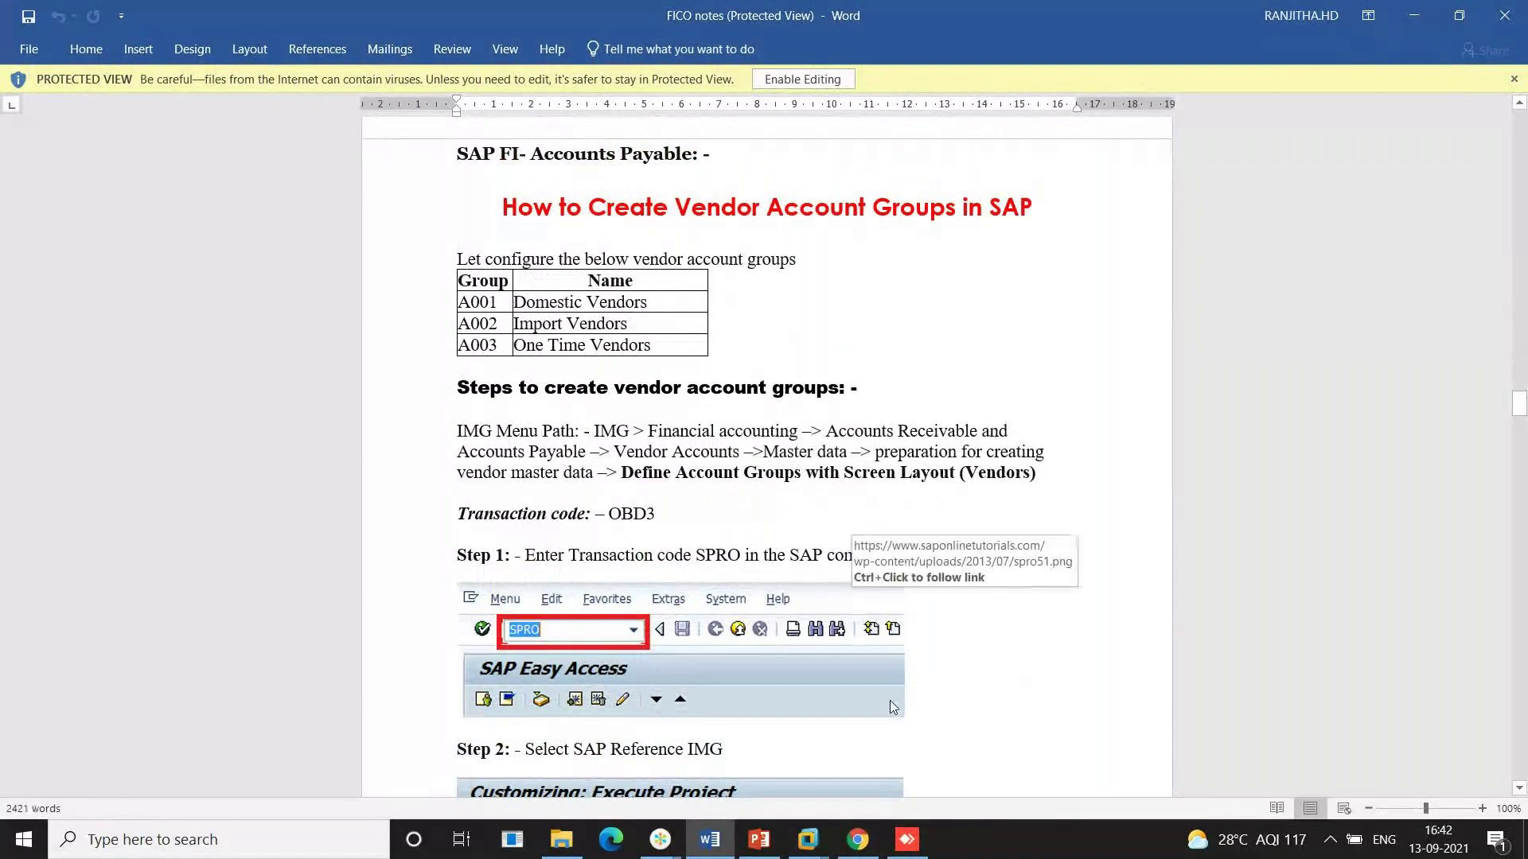
mouse_move(868, 848)
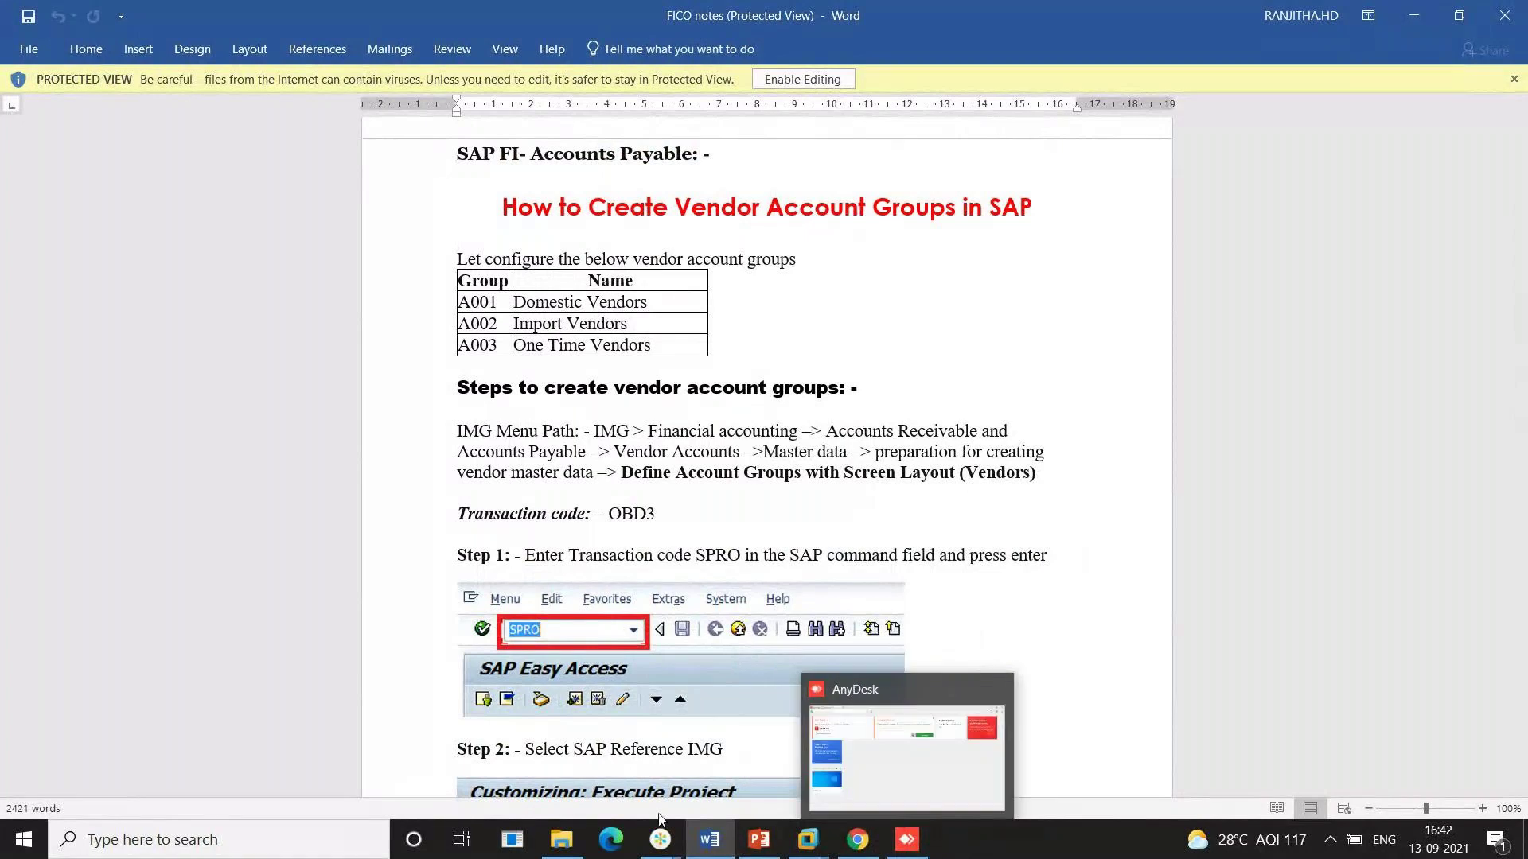
scroll(710, 732, up, 15)
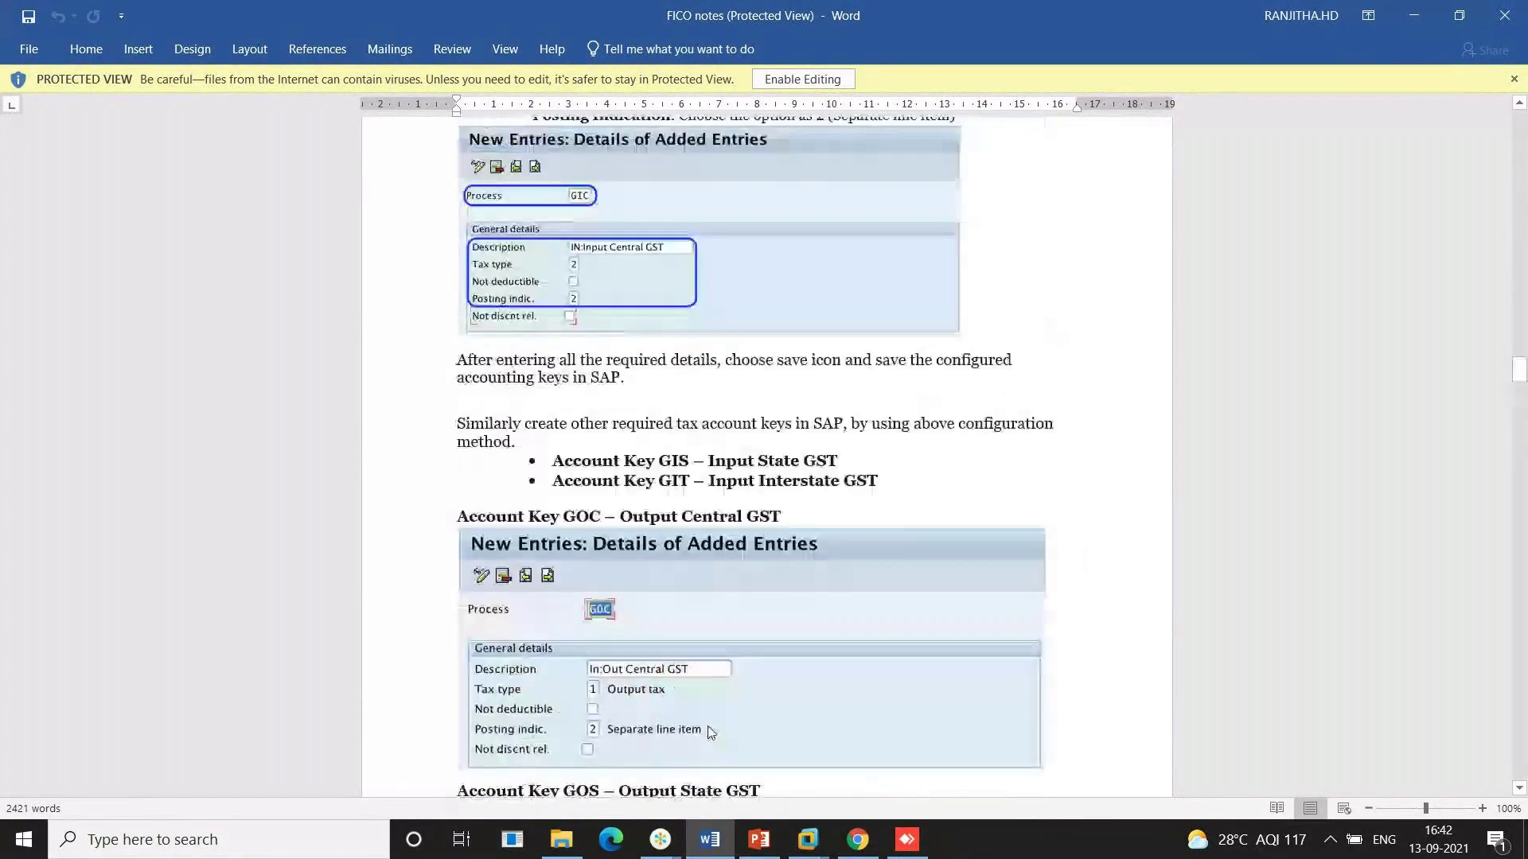
scroll(711, 732, up, 15)
Switch to the SAP FICO presentation in PowerPoint and view the slides on creating a G/L account master record
mouse_move(759, 839)
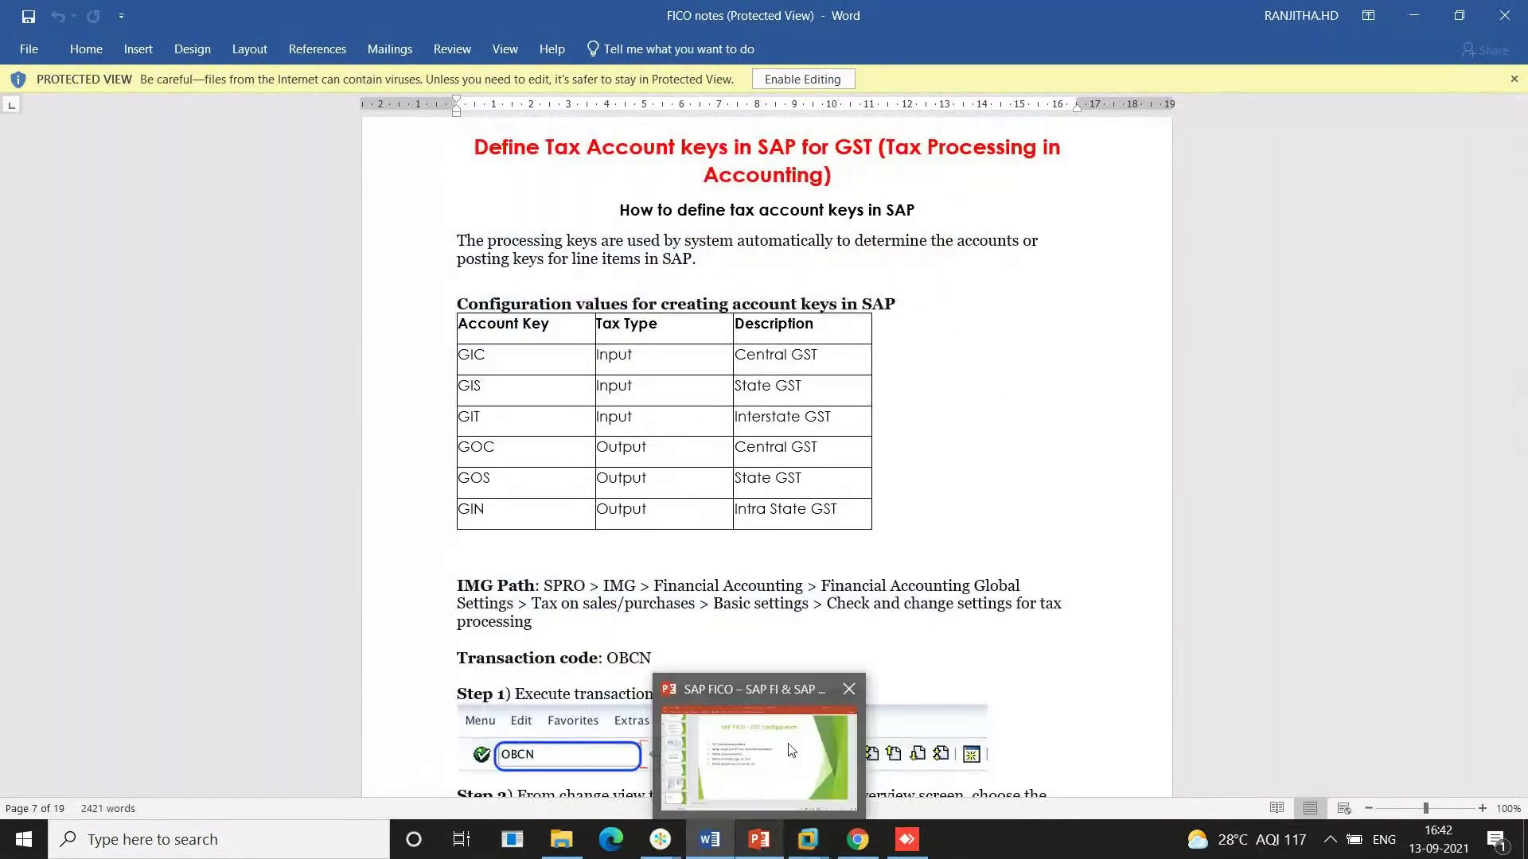
click(791, 750)
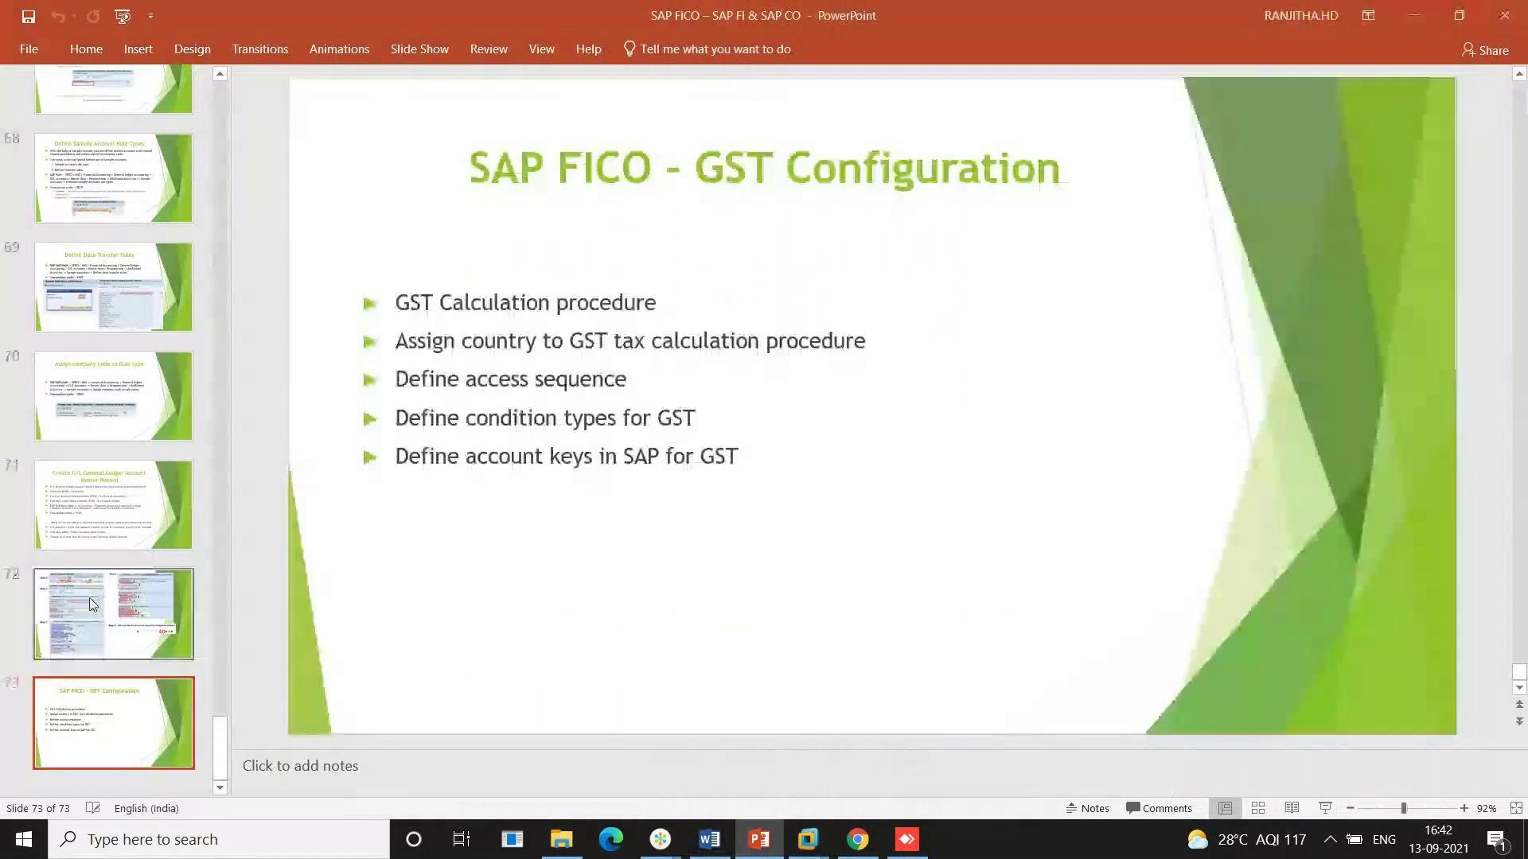
click(92, 605)
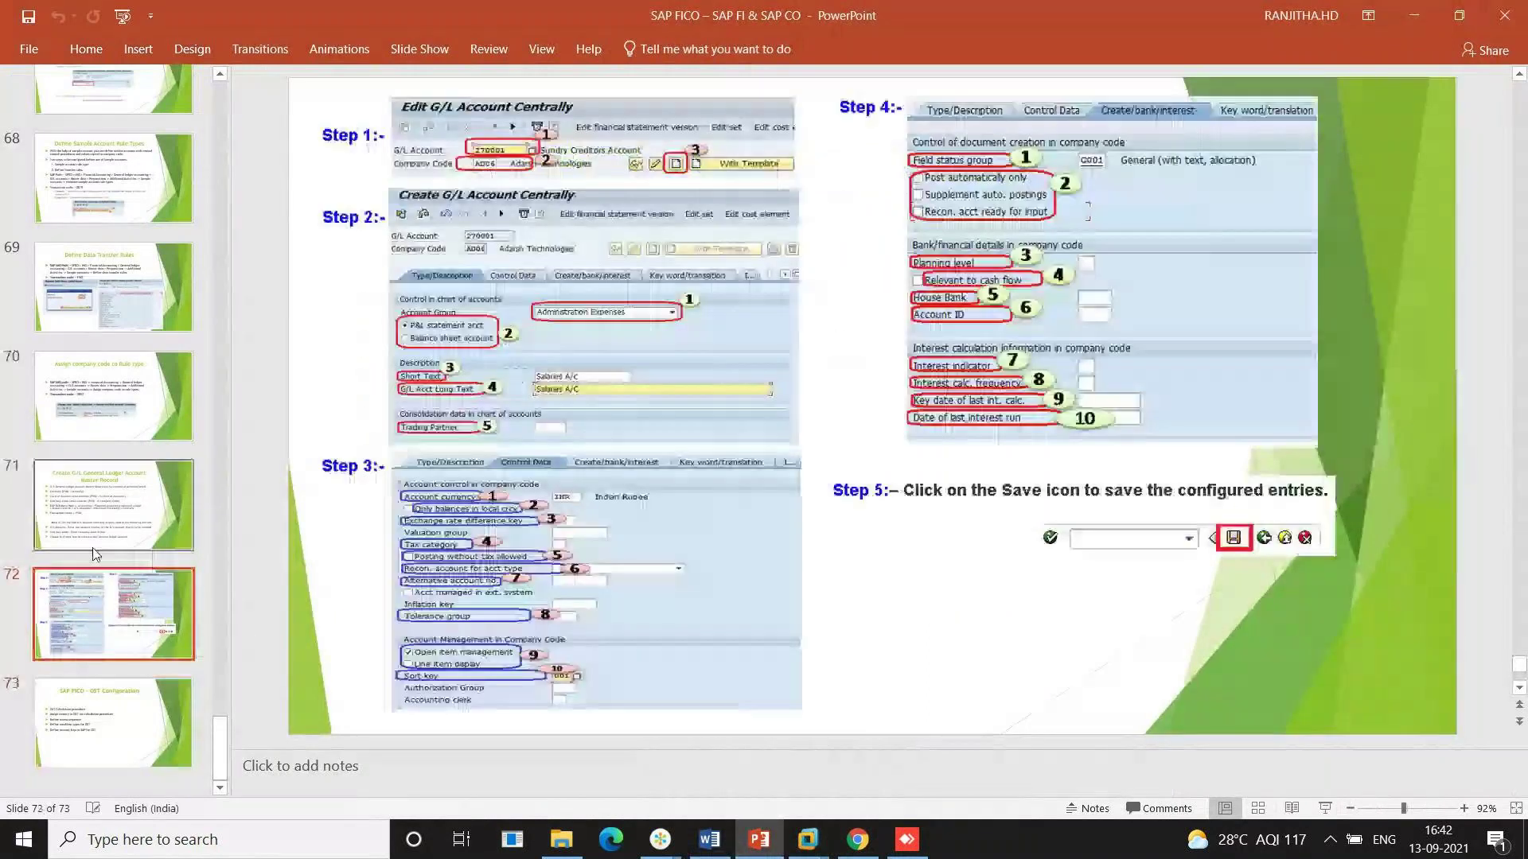
click(94, 555)
scroll(106, 545, up, 2)
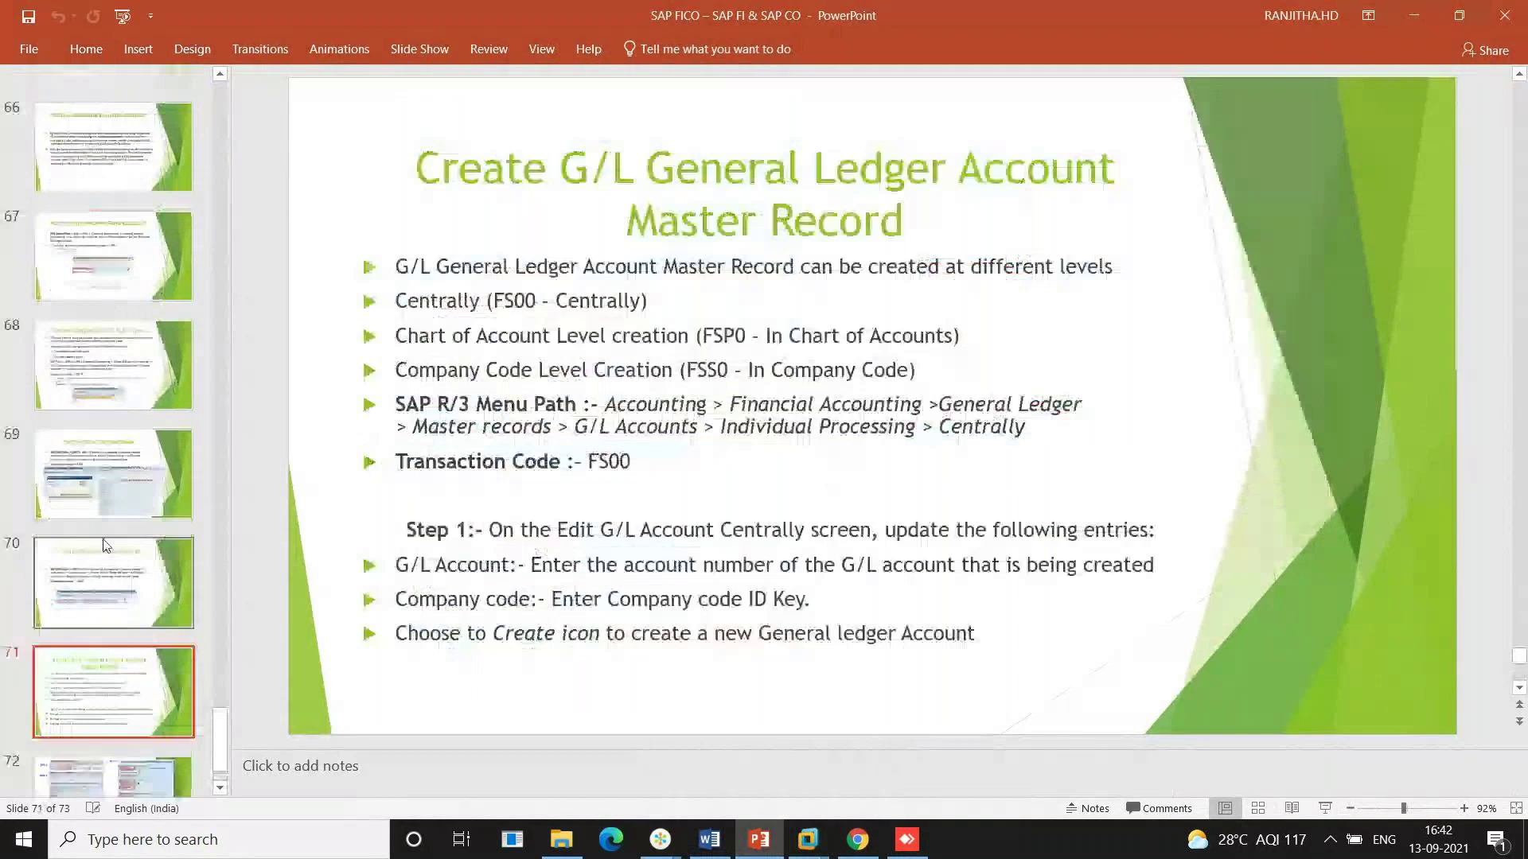
scroll(106, 546, up, 20)
scroll(98, 474, down, 20)
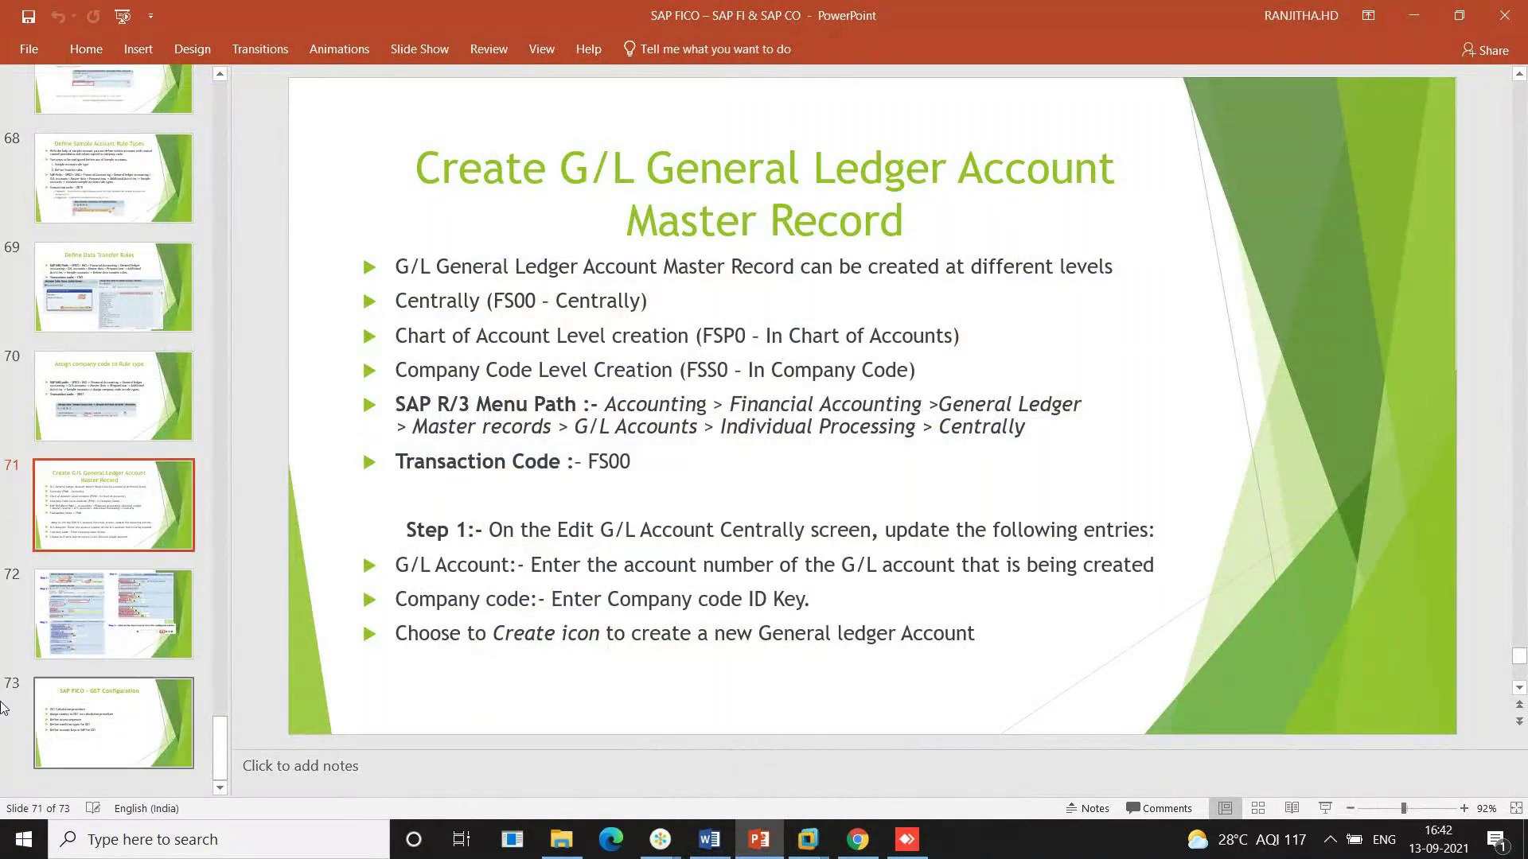
Switch to AnyDesk and connect to the remote computer using its remote desk address
click(907, 839)
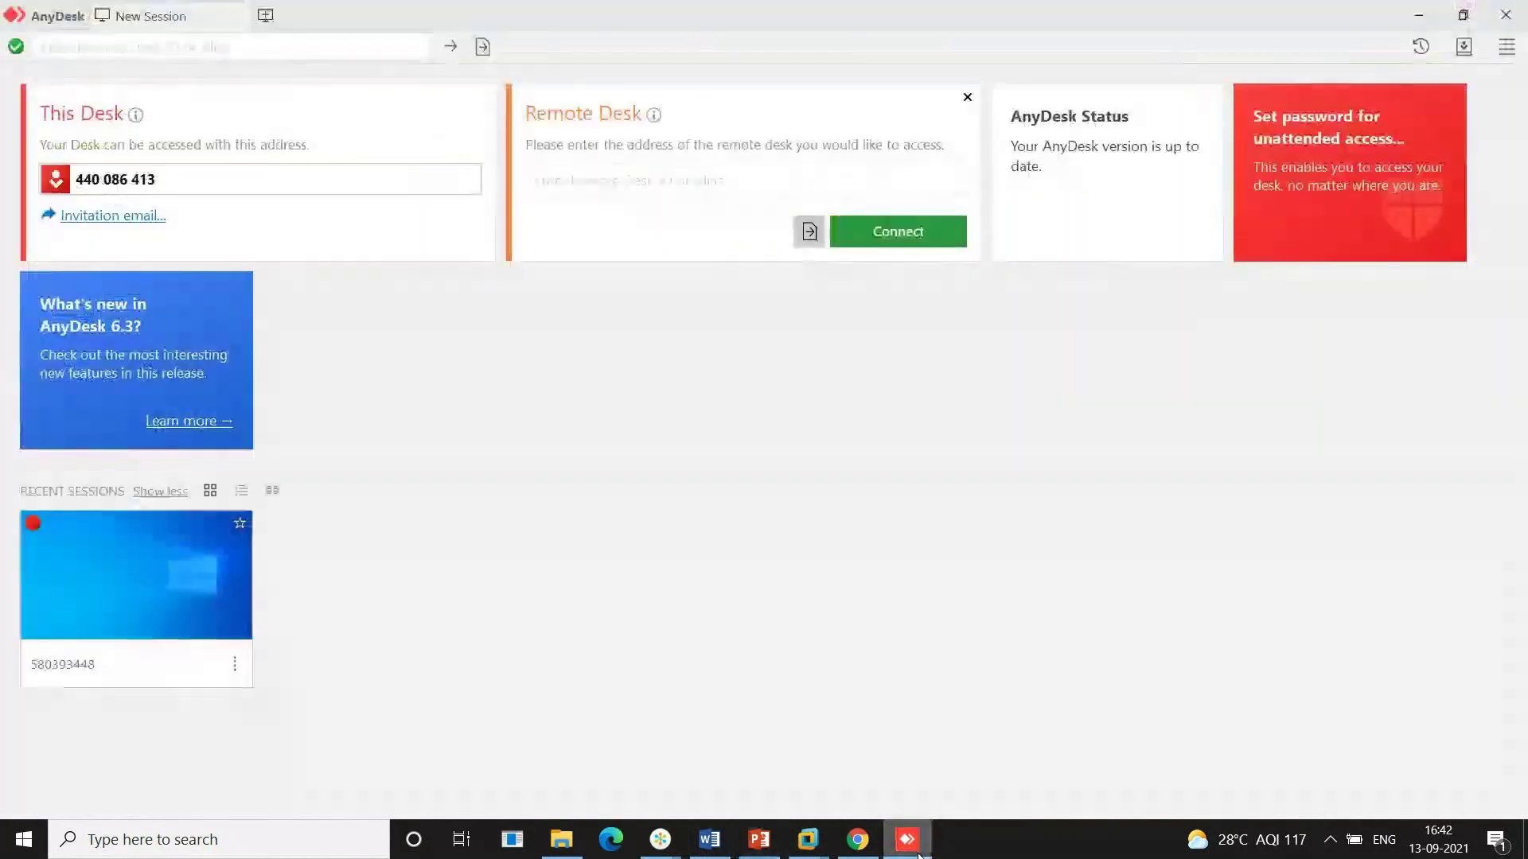
click(544, 183)
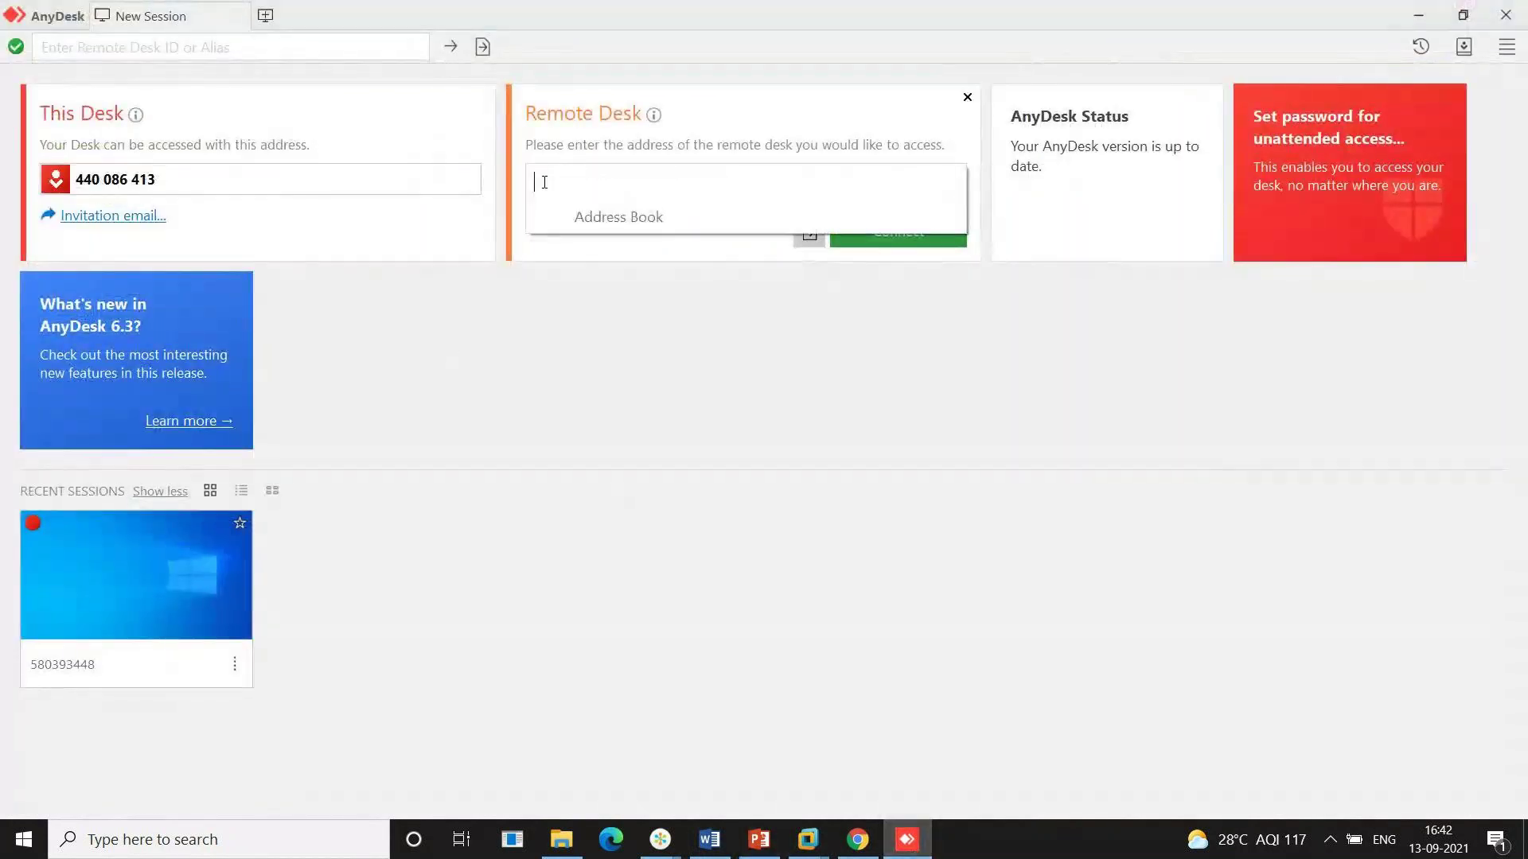
text(93)
text(124)
text(6)
text(839)
key(Return)
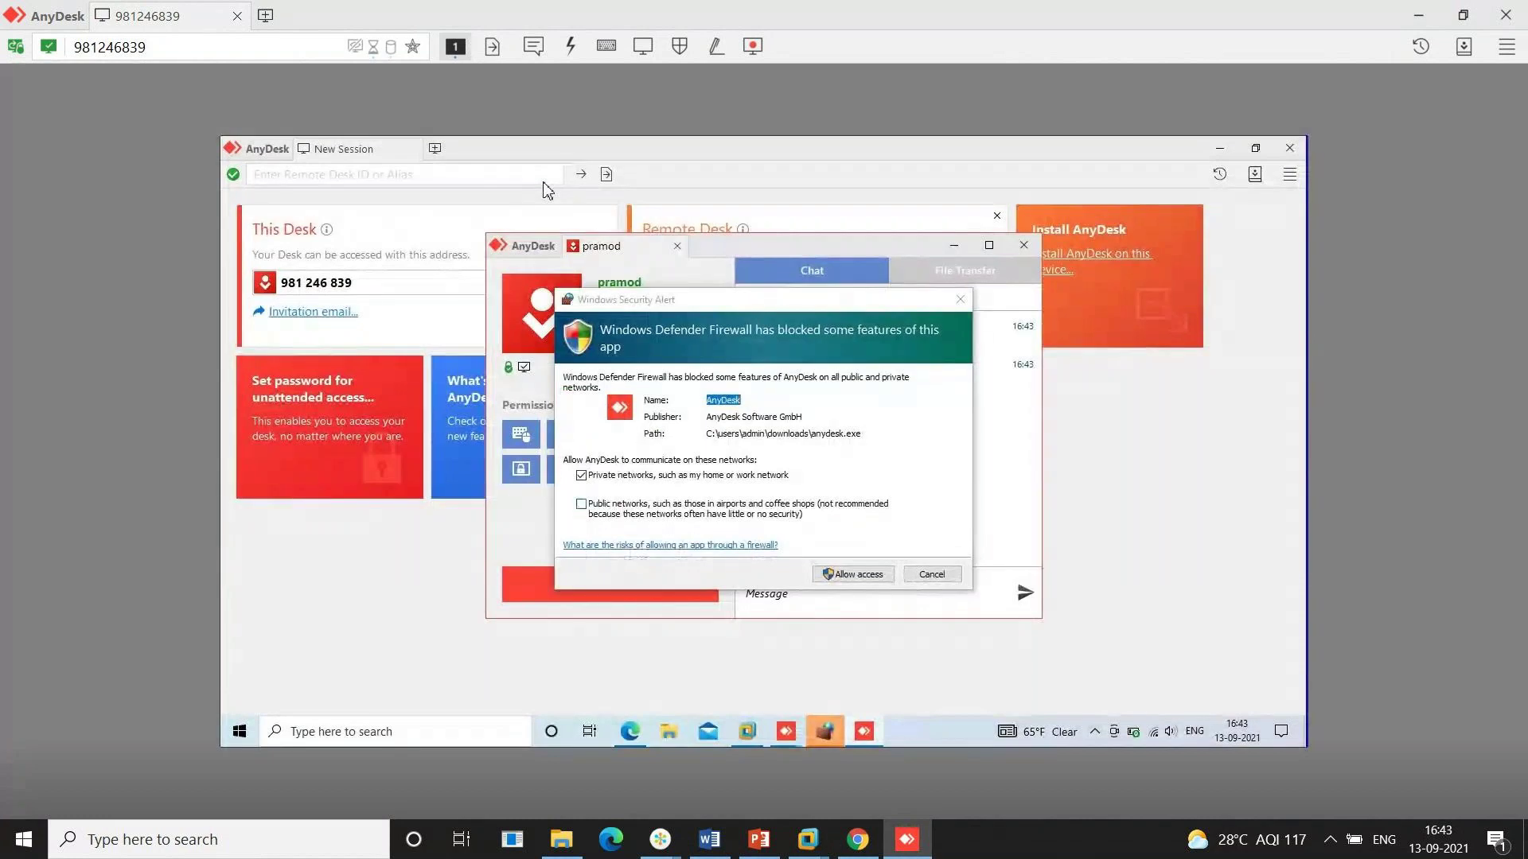
Clear the remote desktop by dismissing the firewall alert, closing the download notice, and minimizing the AnyDesk and browser windows
click(931, 576)
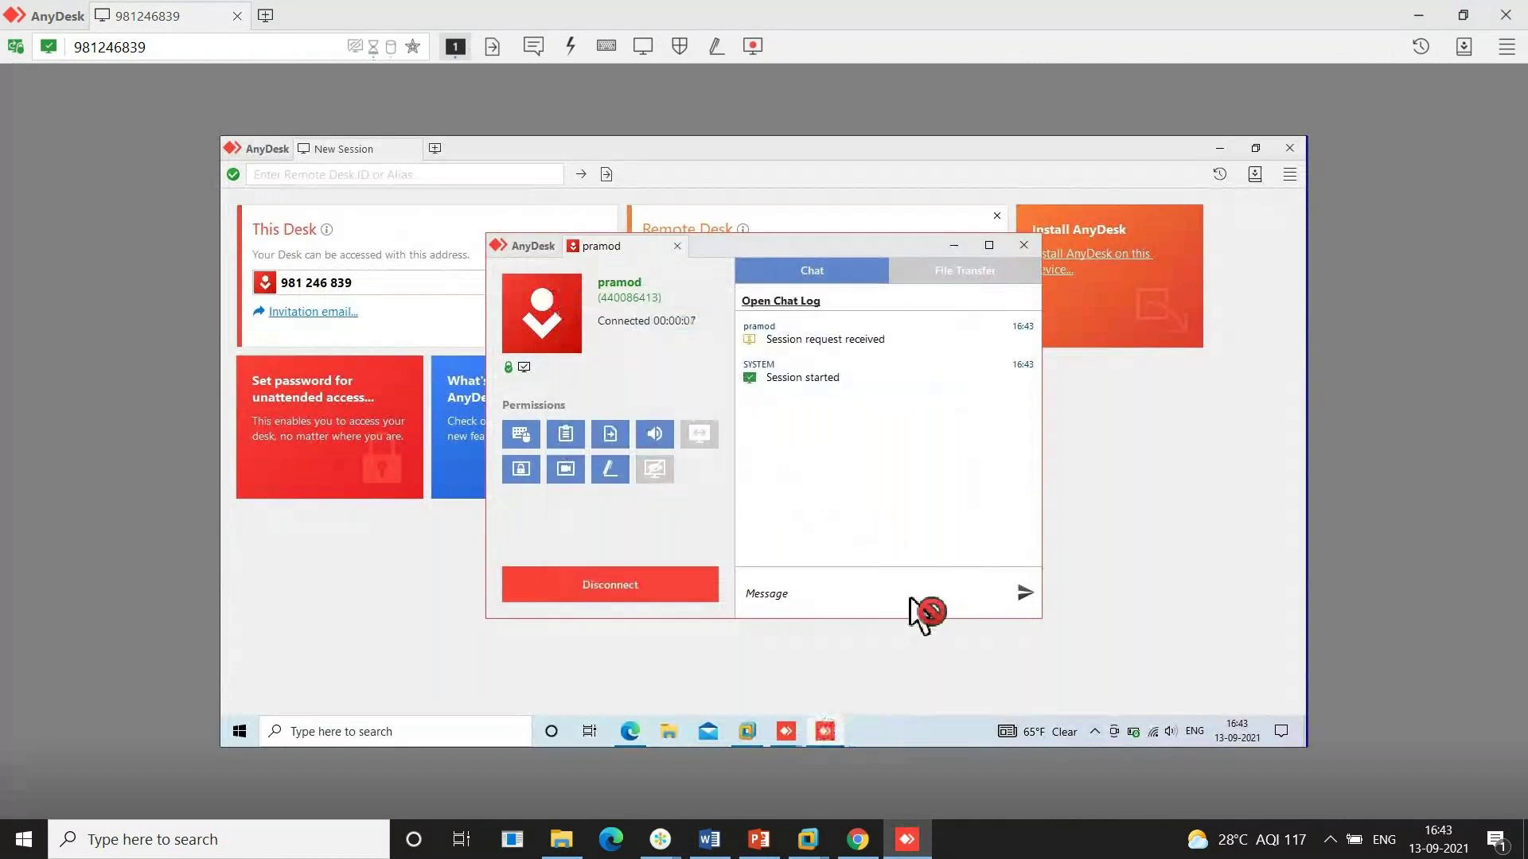
click(952, 246)
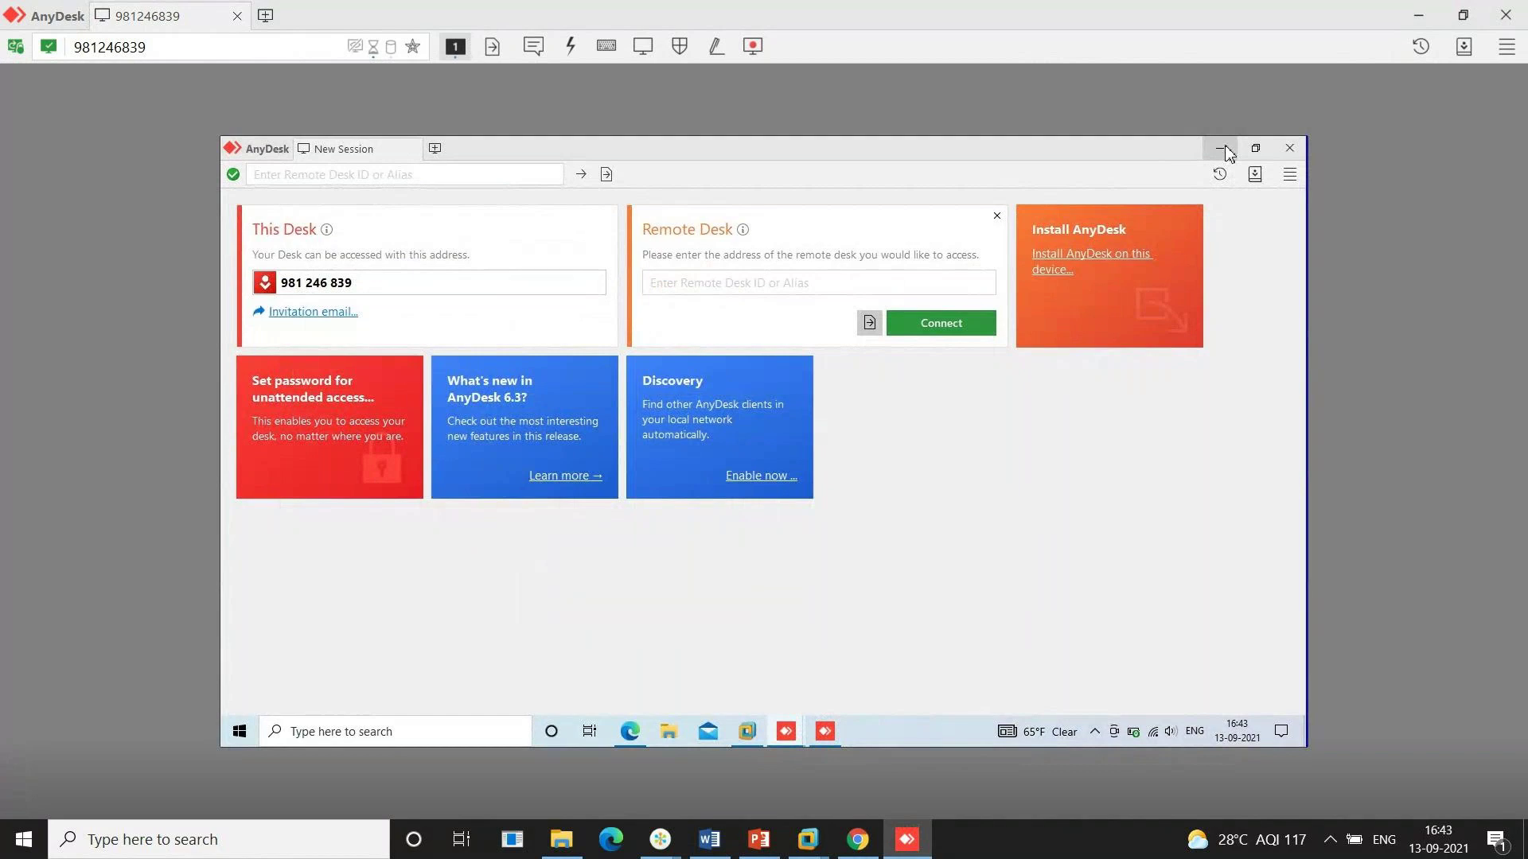
click(1222, 149)
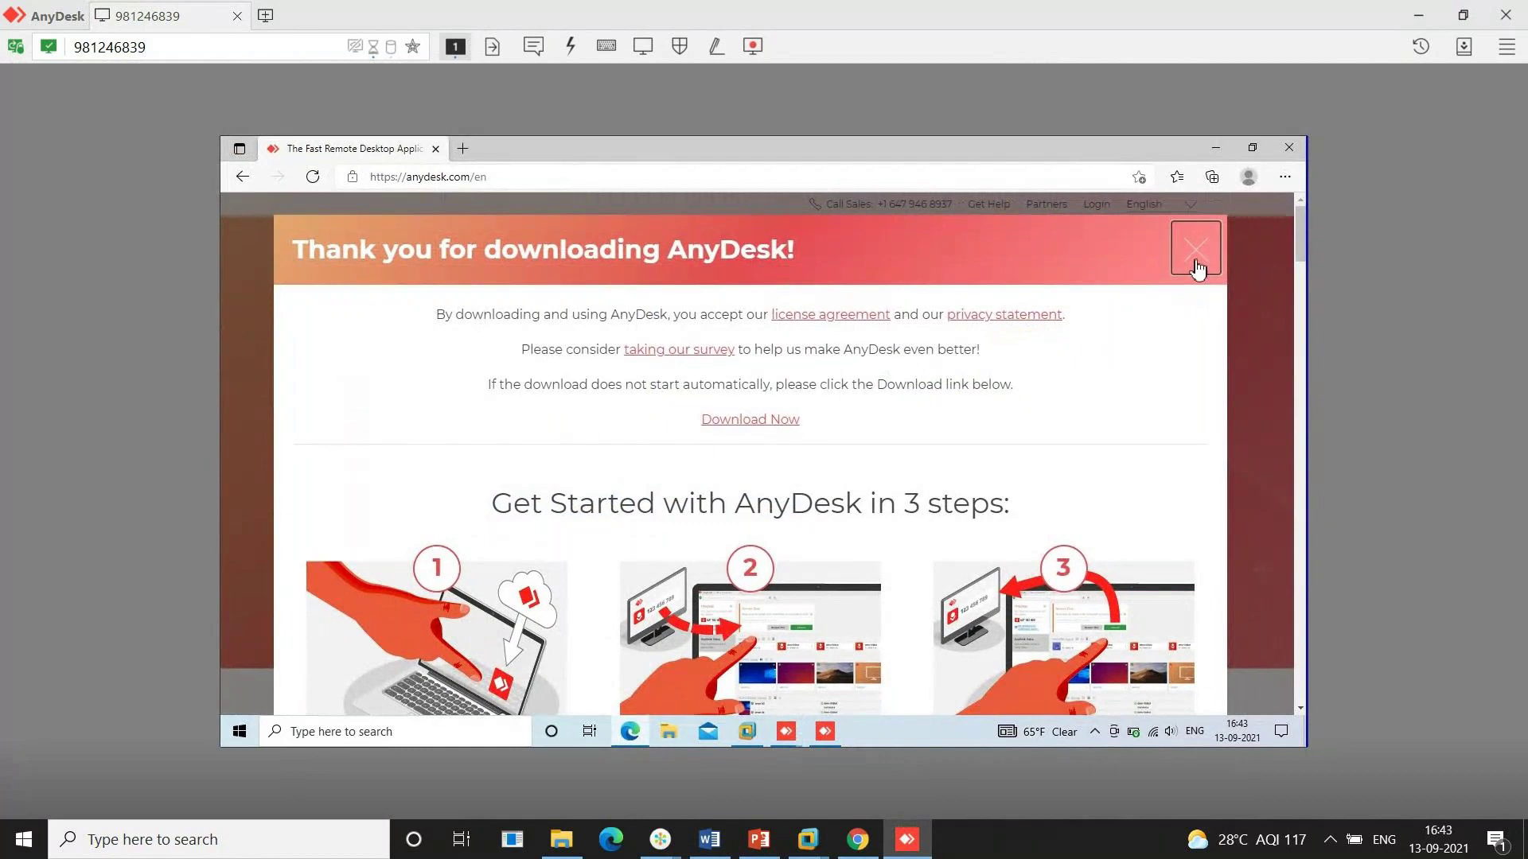
click(1197, 269)
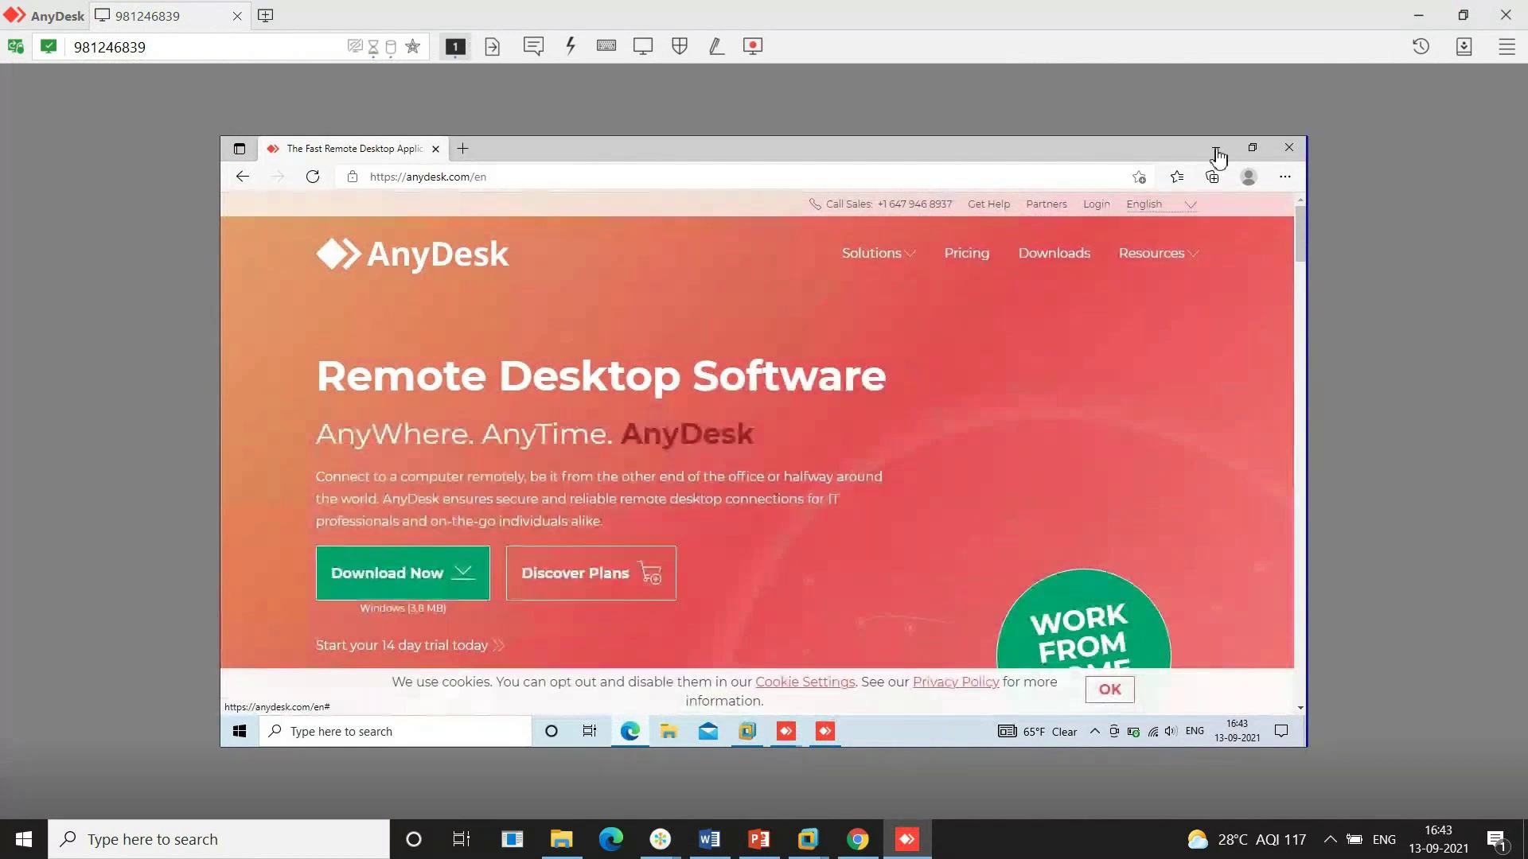
click(1218, 154)
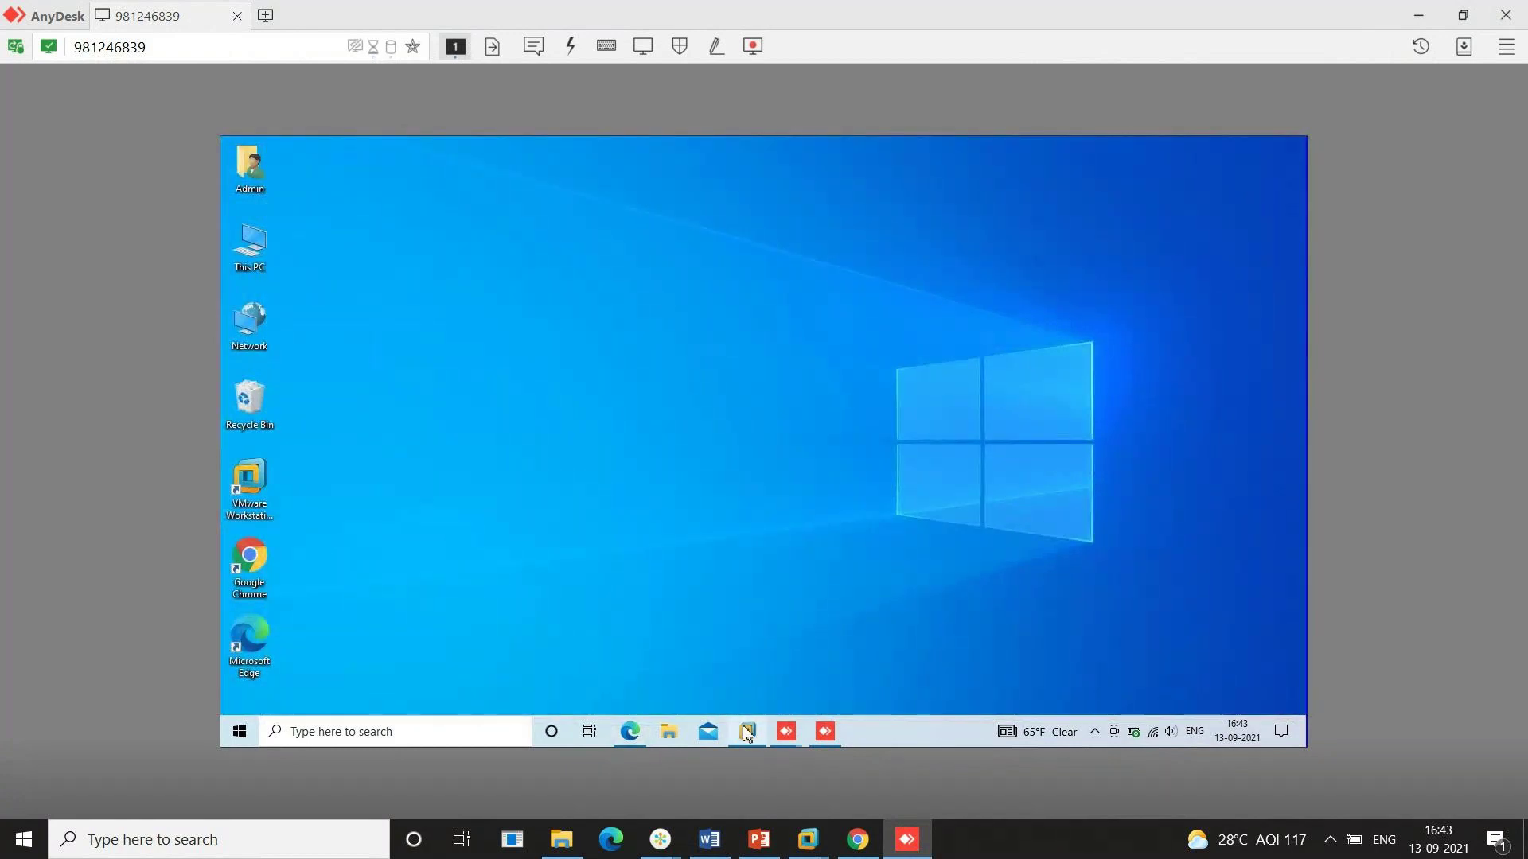
Bring up the remote ECC virtual machine, dismiss the statement account type message and leave the central G/L account editor
mouse_move(748, 733)
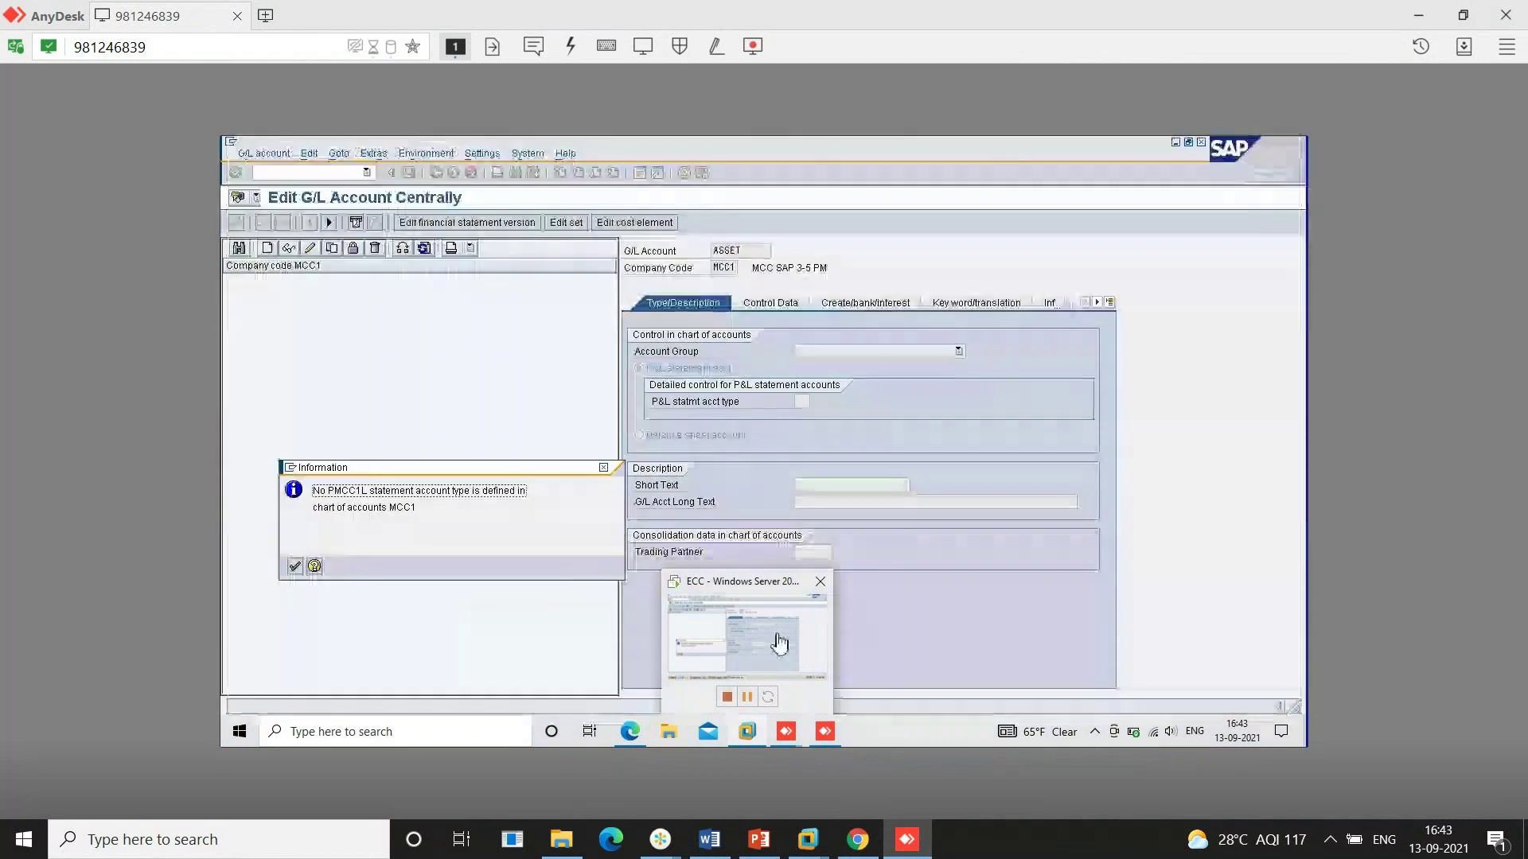
click(779, 641)
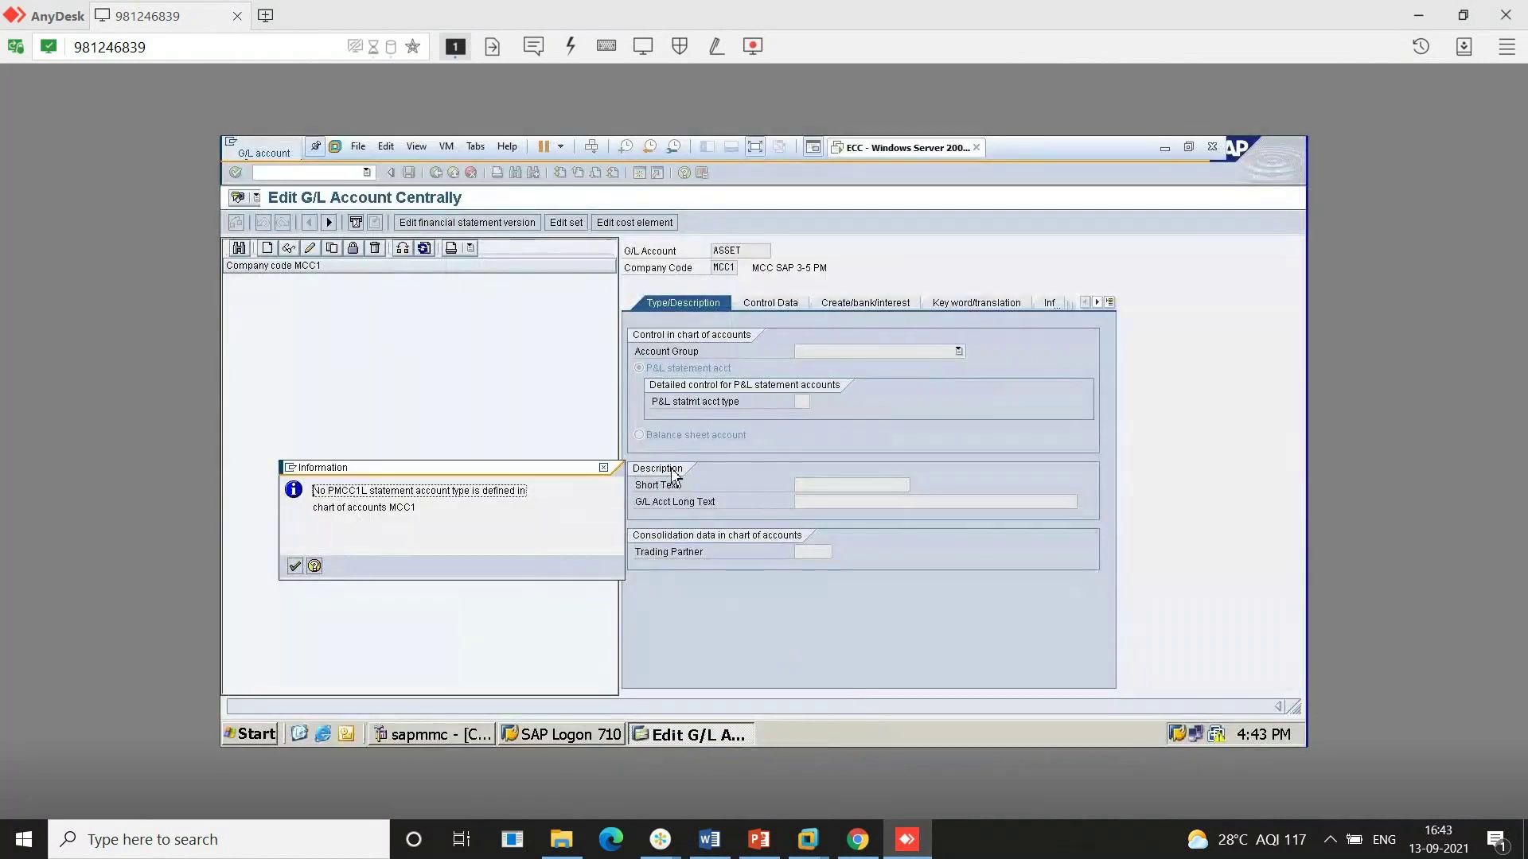
click(603, 469)
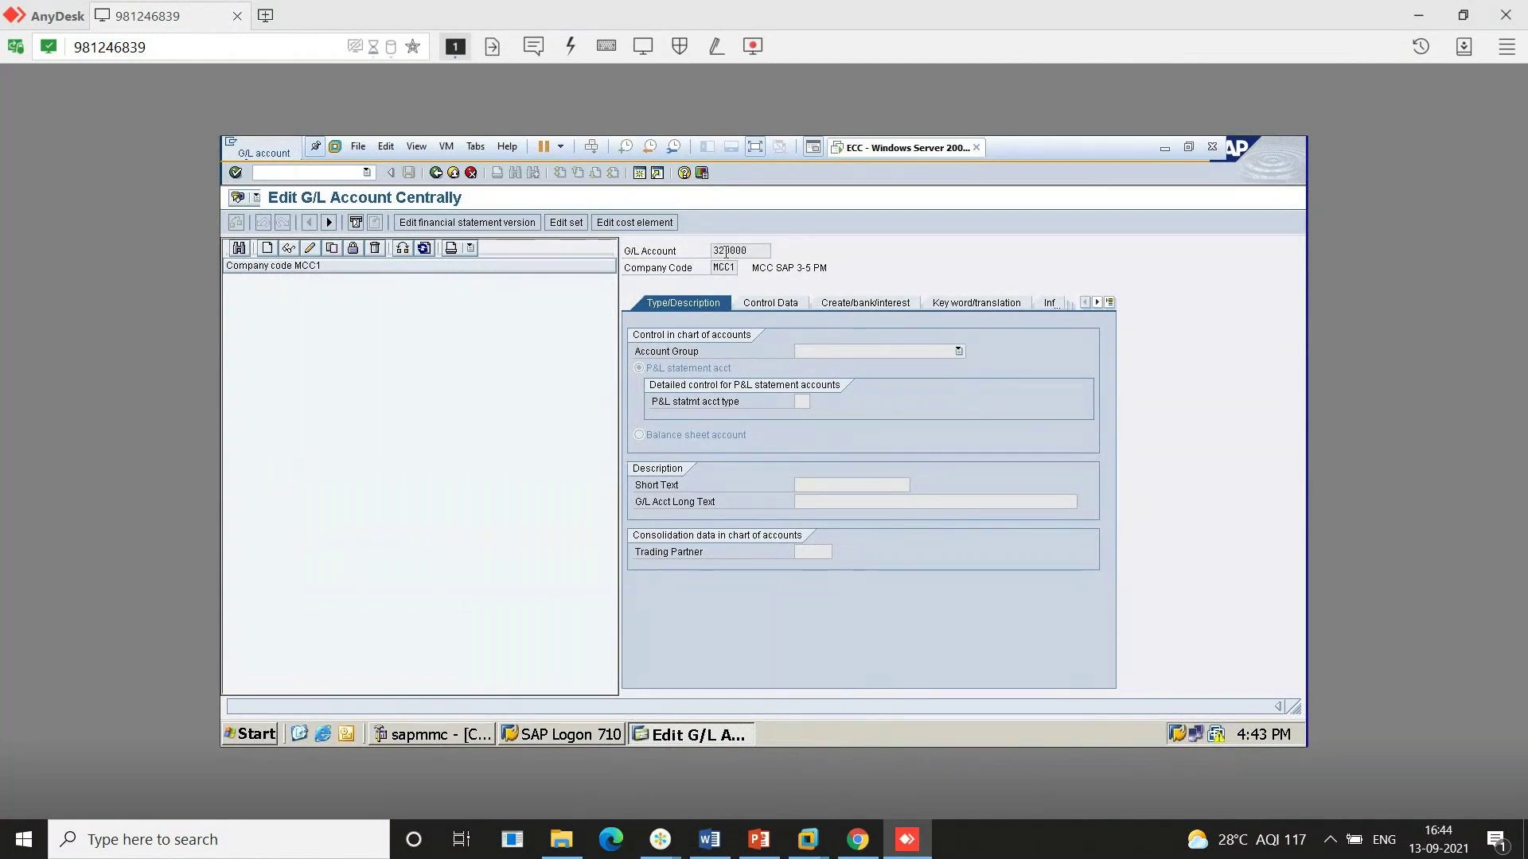
click(435, 178)
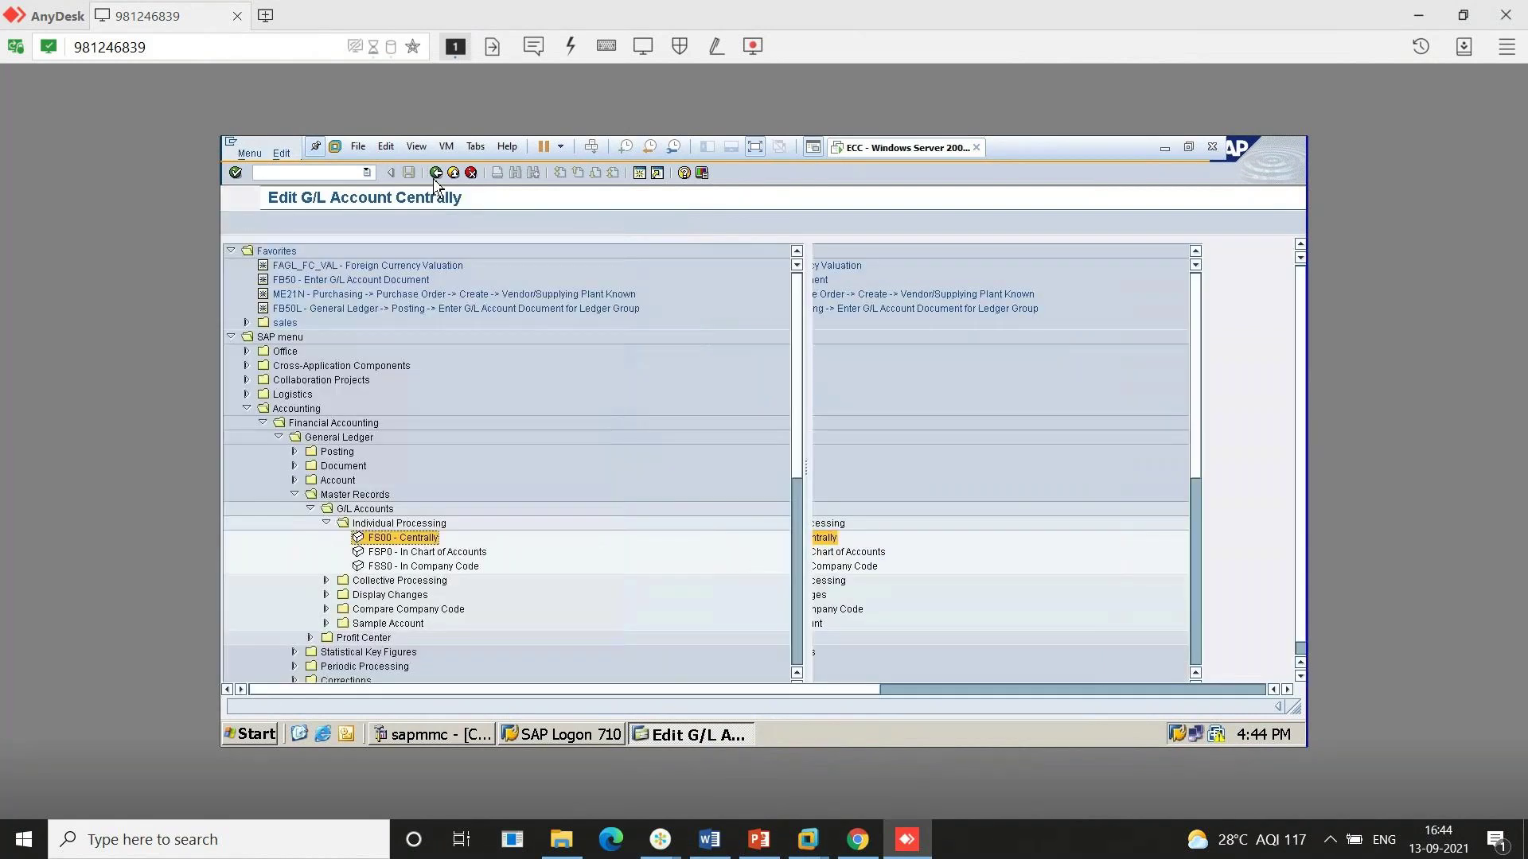
Run transaction SPRO and display the SAP Reference IMG
click(293, 172)
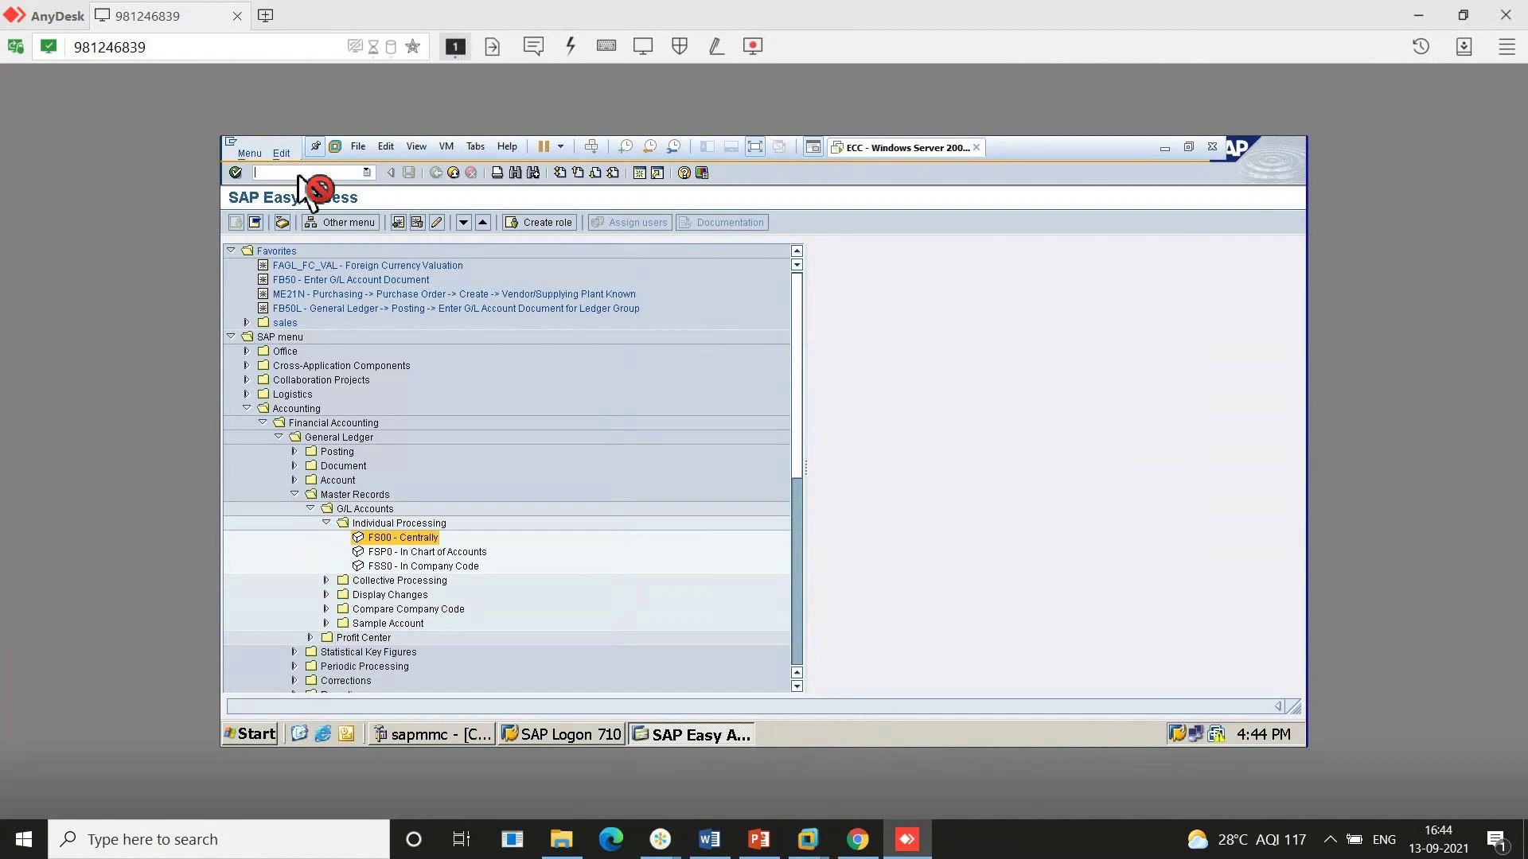
text(SPRO)
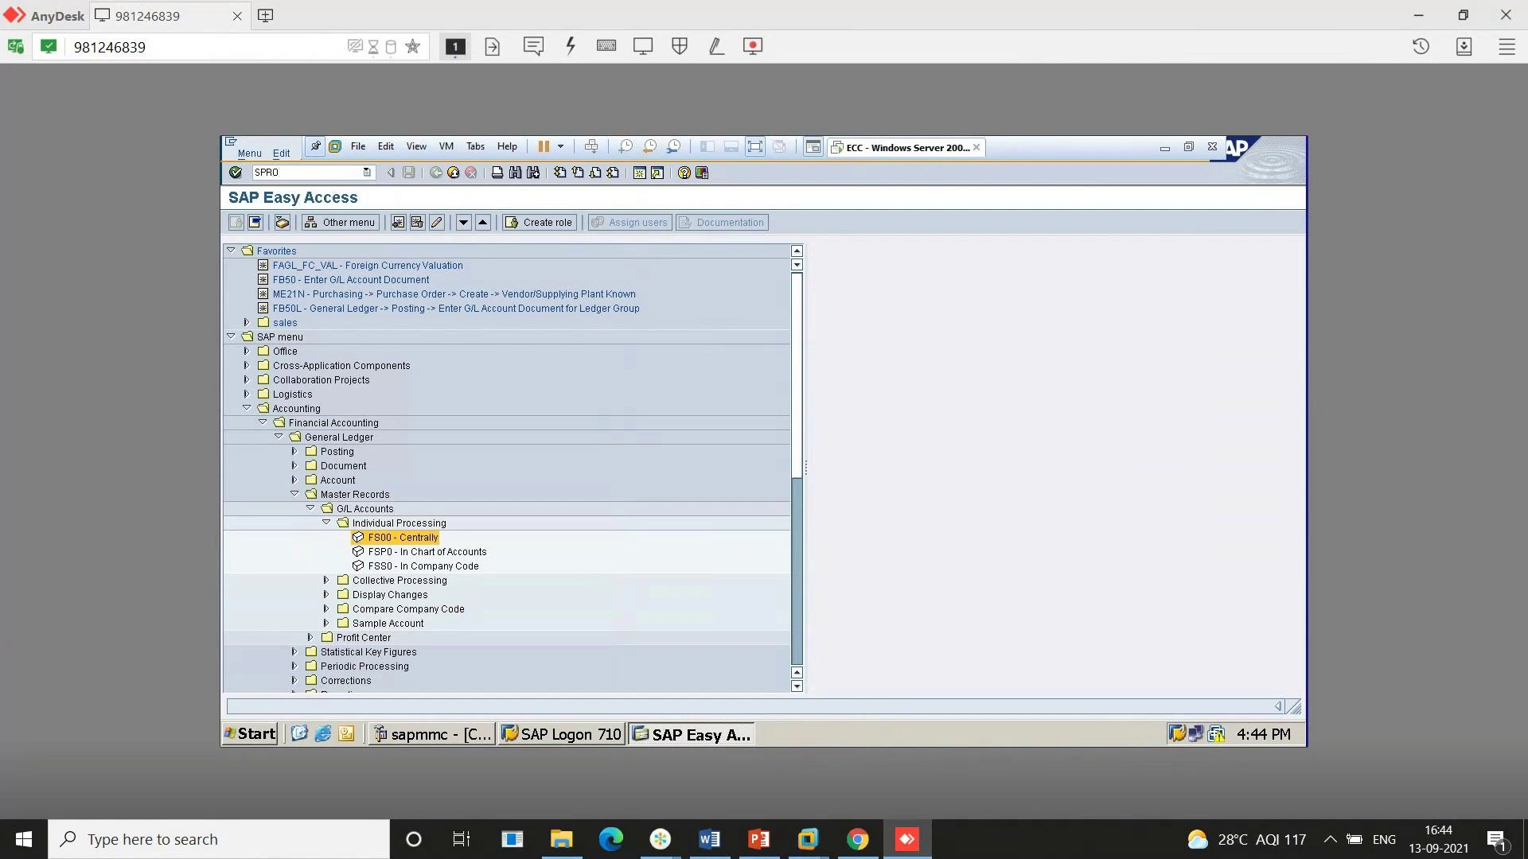
key(Return)
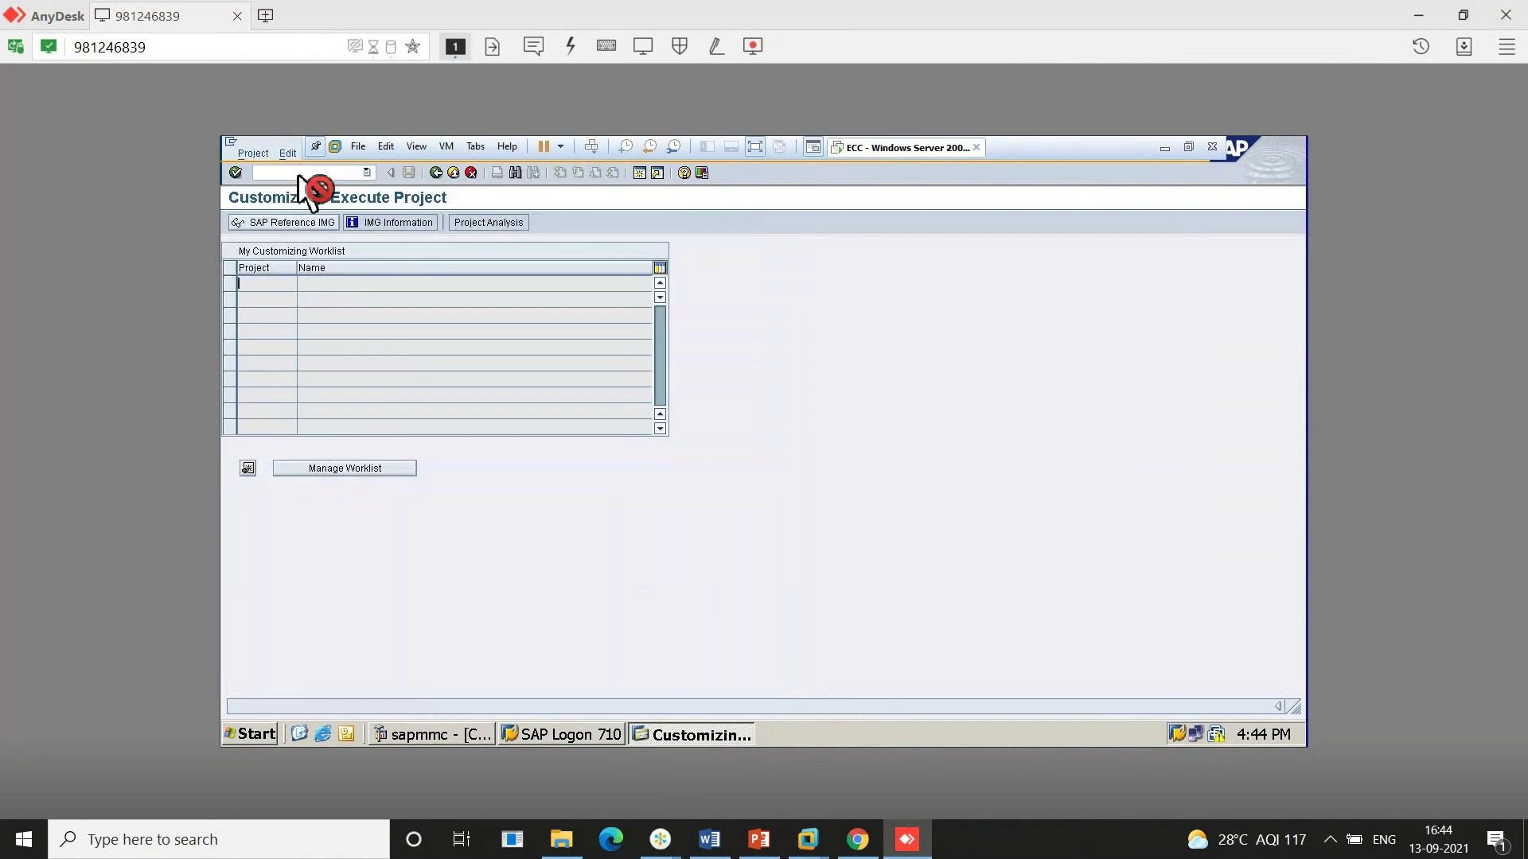
key(F5)
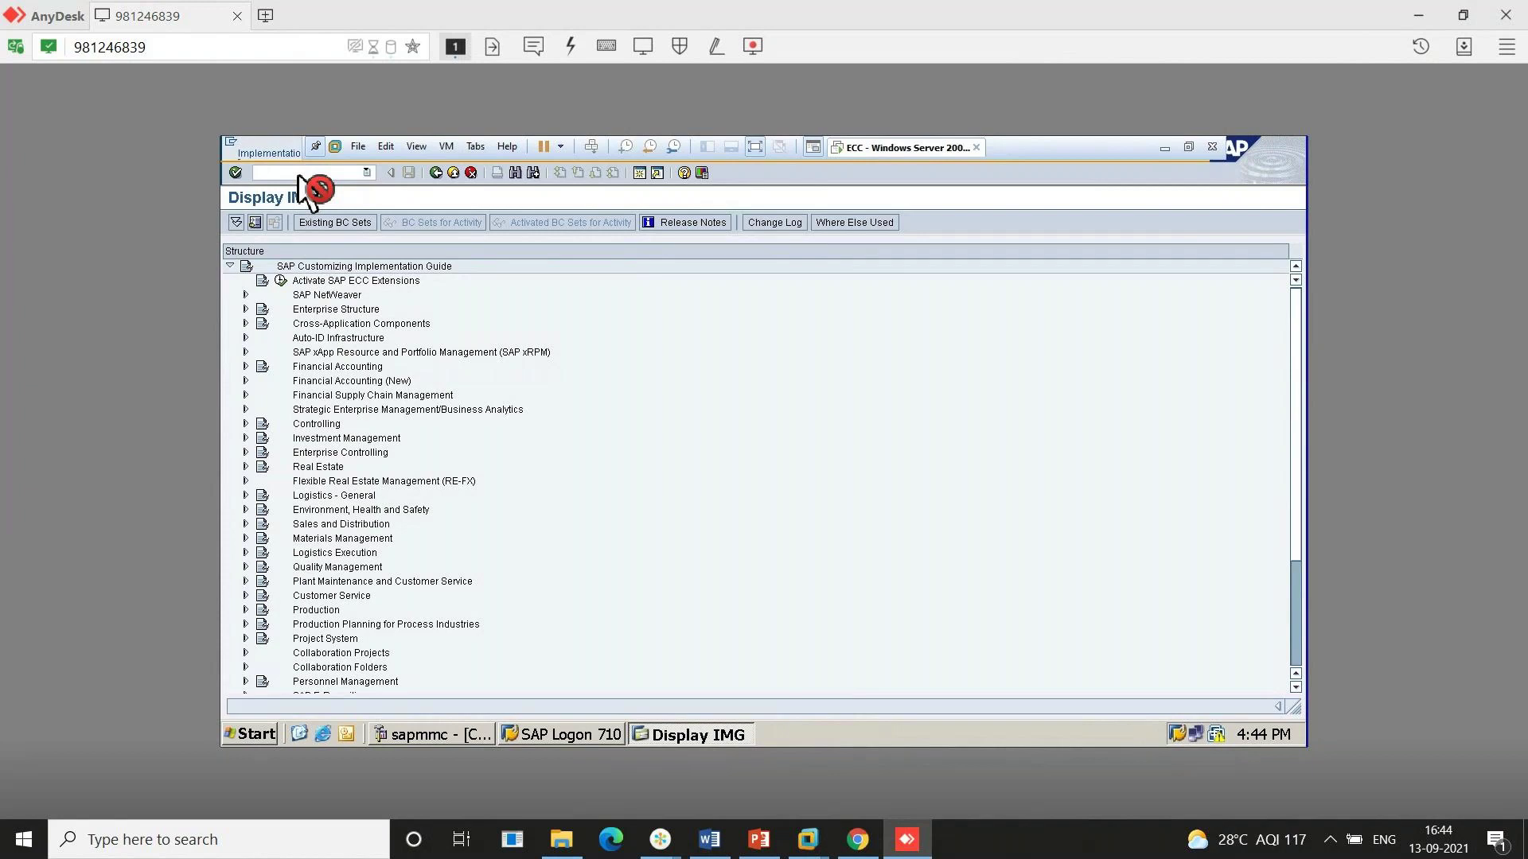
Open Define Account Group under Financial Accounting > General Ledger Accounting > G/L Accounts > Master Data > Preparations
click(246, 367)
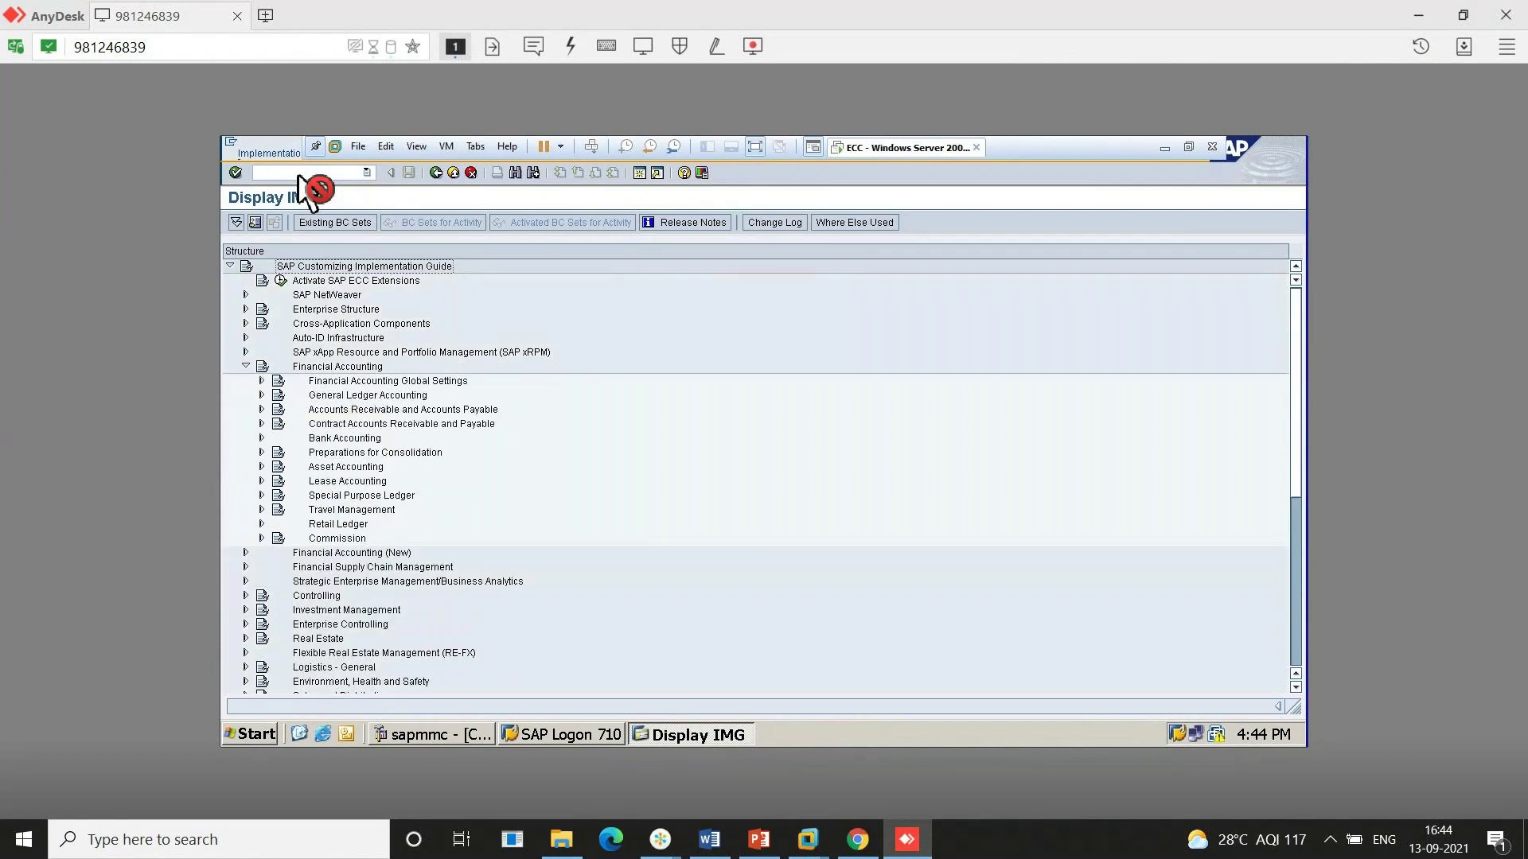
click(261, 394)
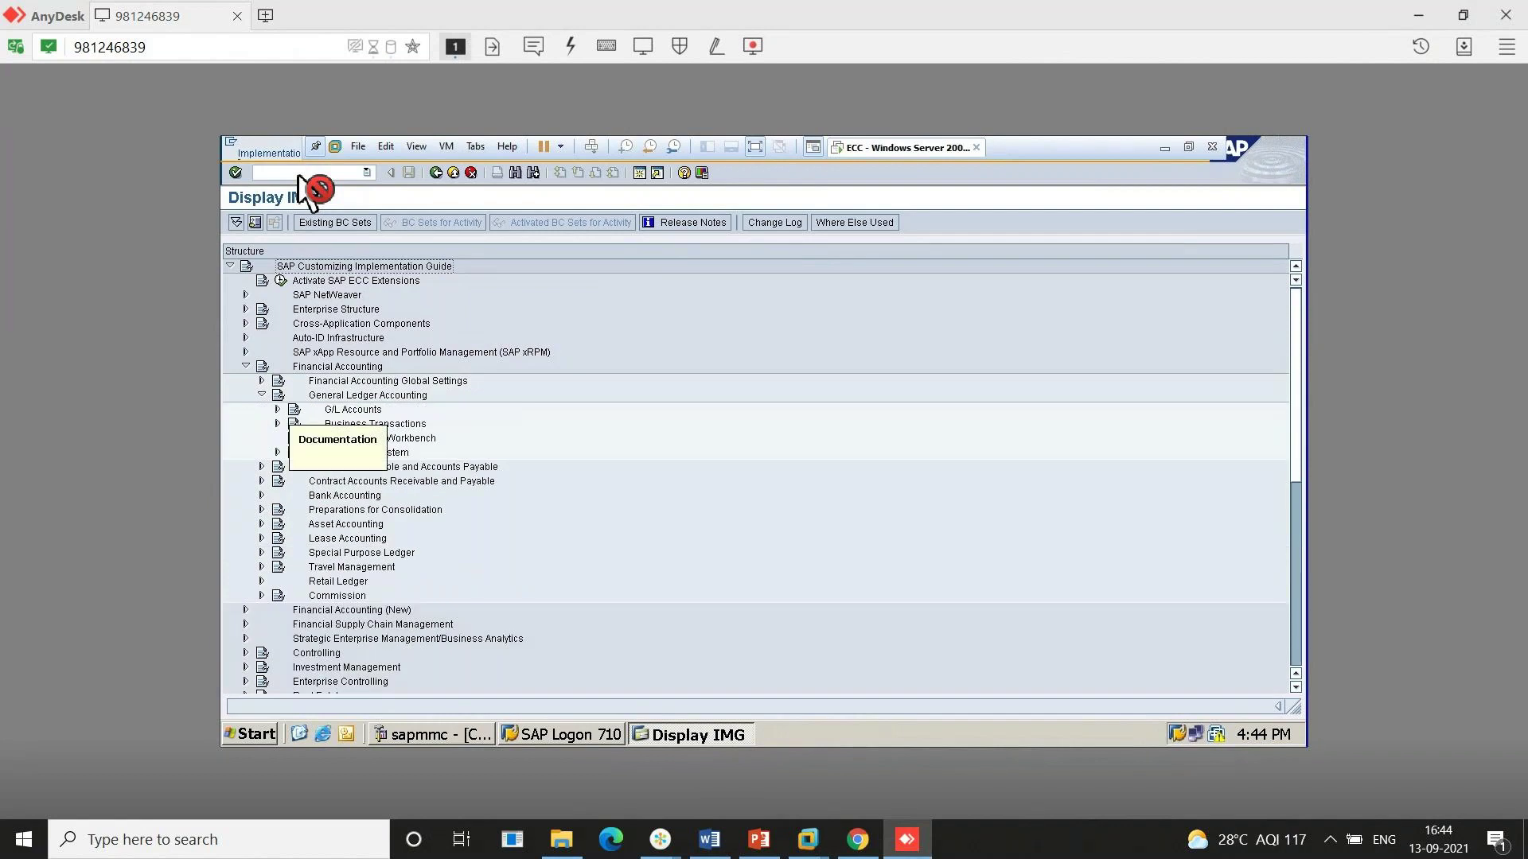
click(278, 409)
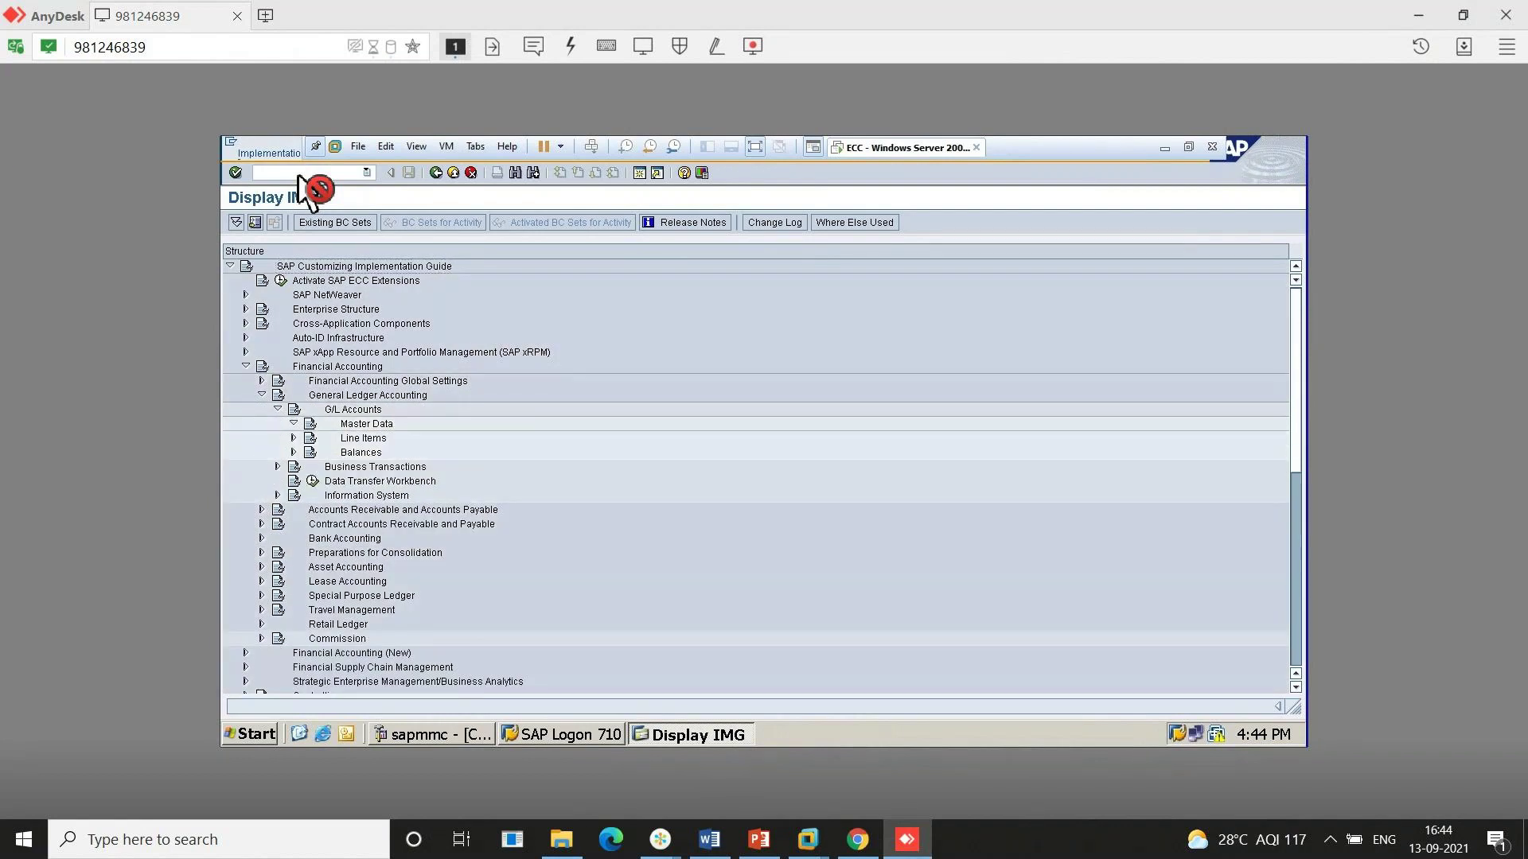
click(310, 437)
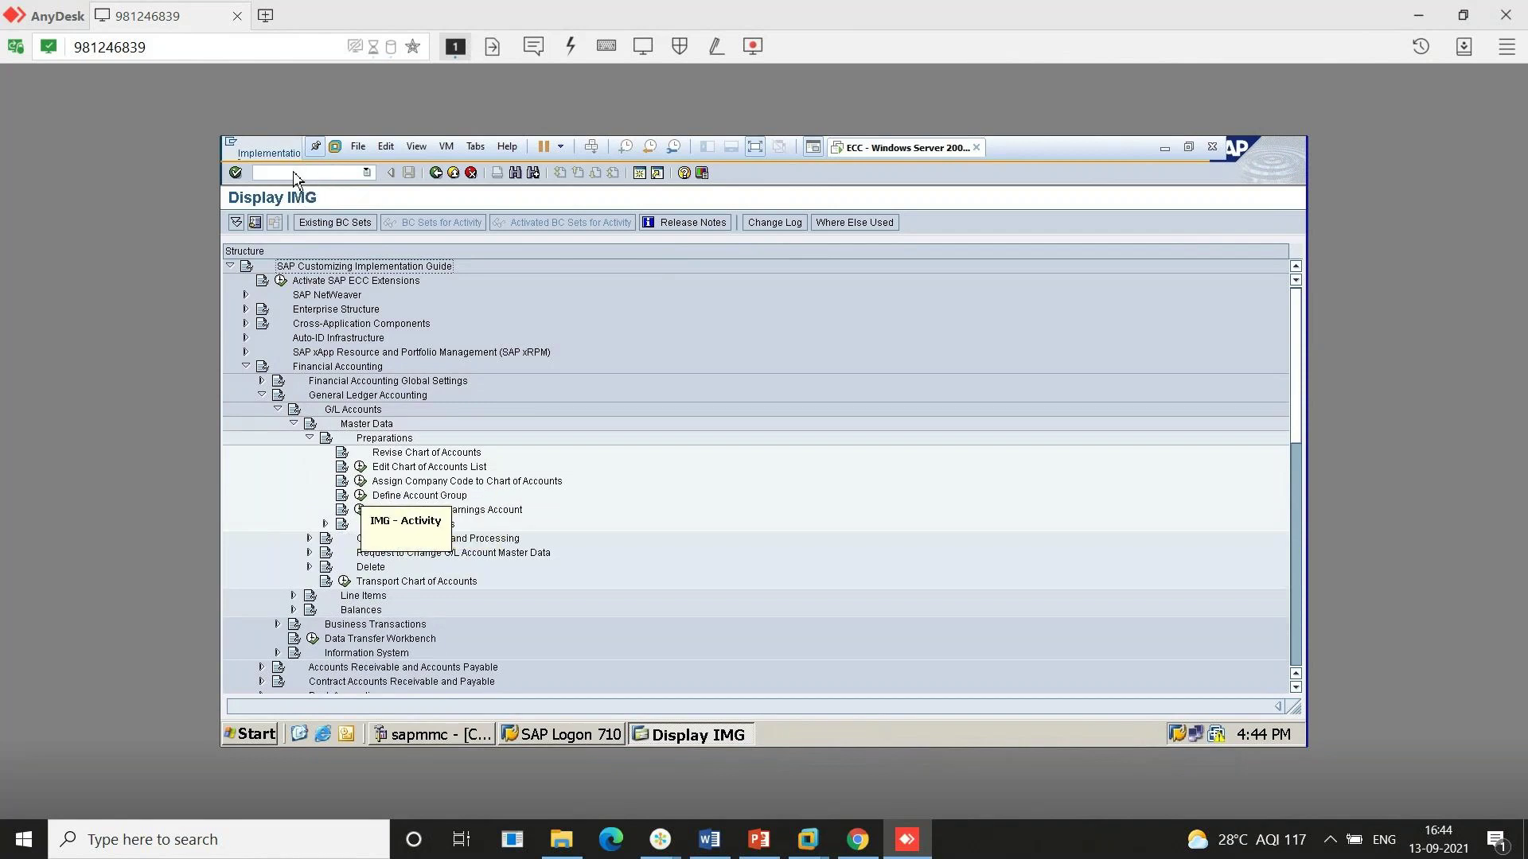
click(360, 494)
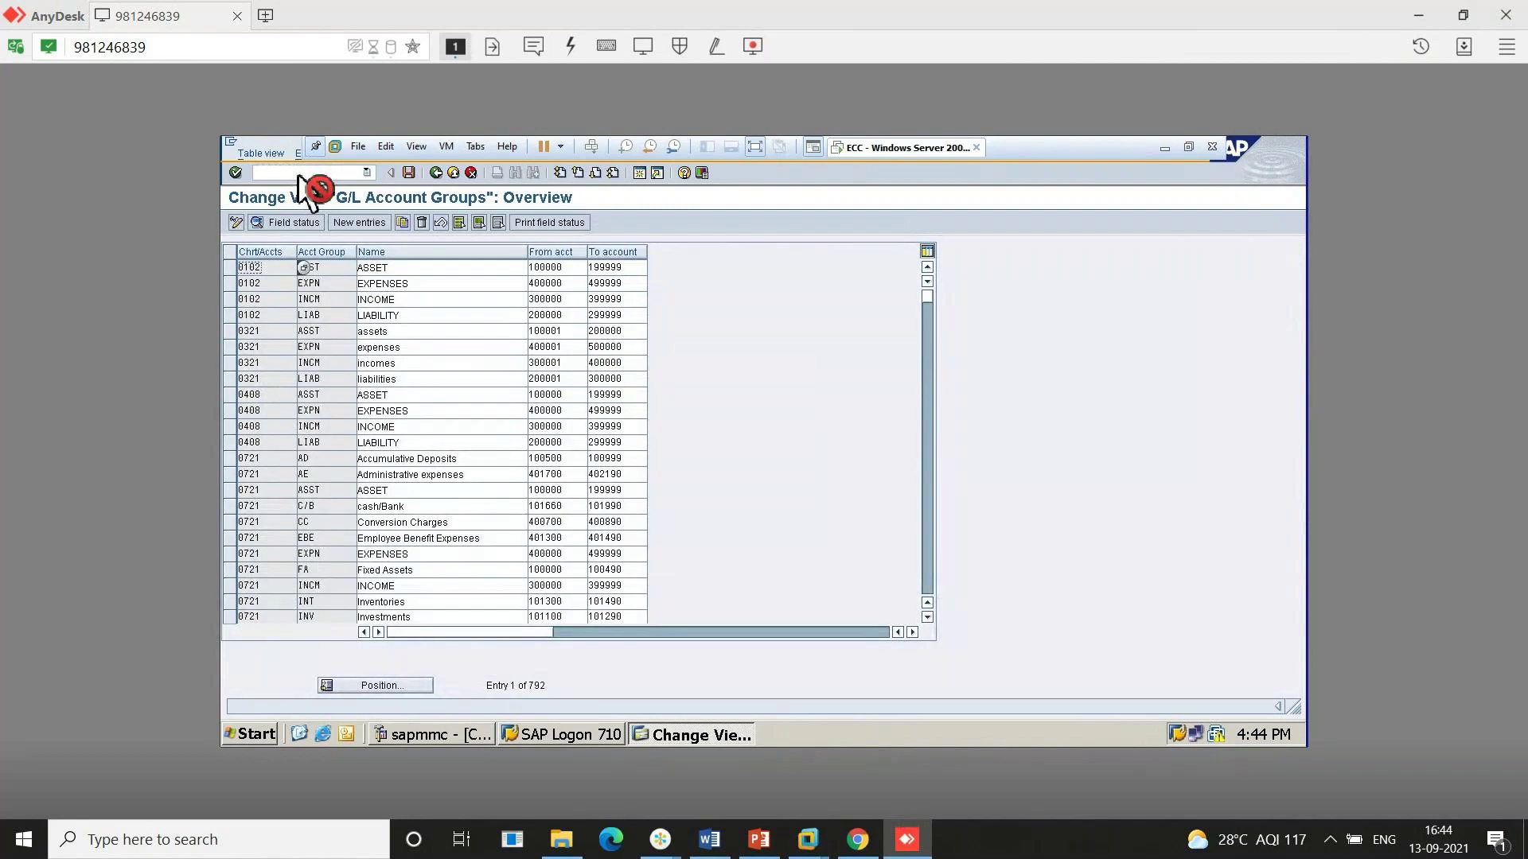
Position the G/L account groups list at chart of accounts MCC1 and select the ASSET group's starting account number
text(MCC)
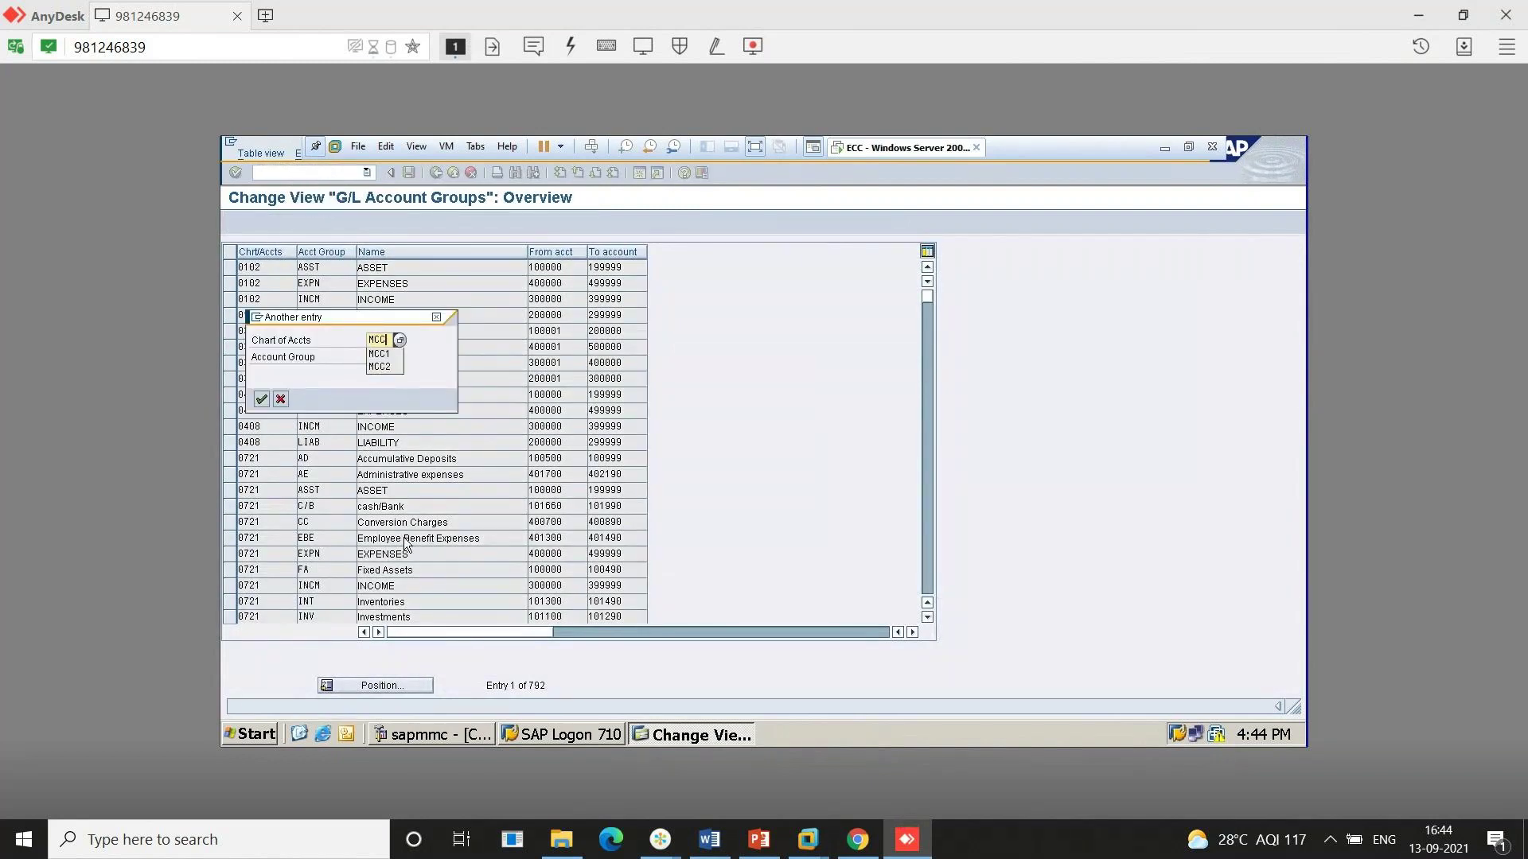
key(Down)
key(Return)
key(Return)
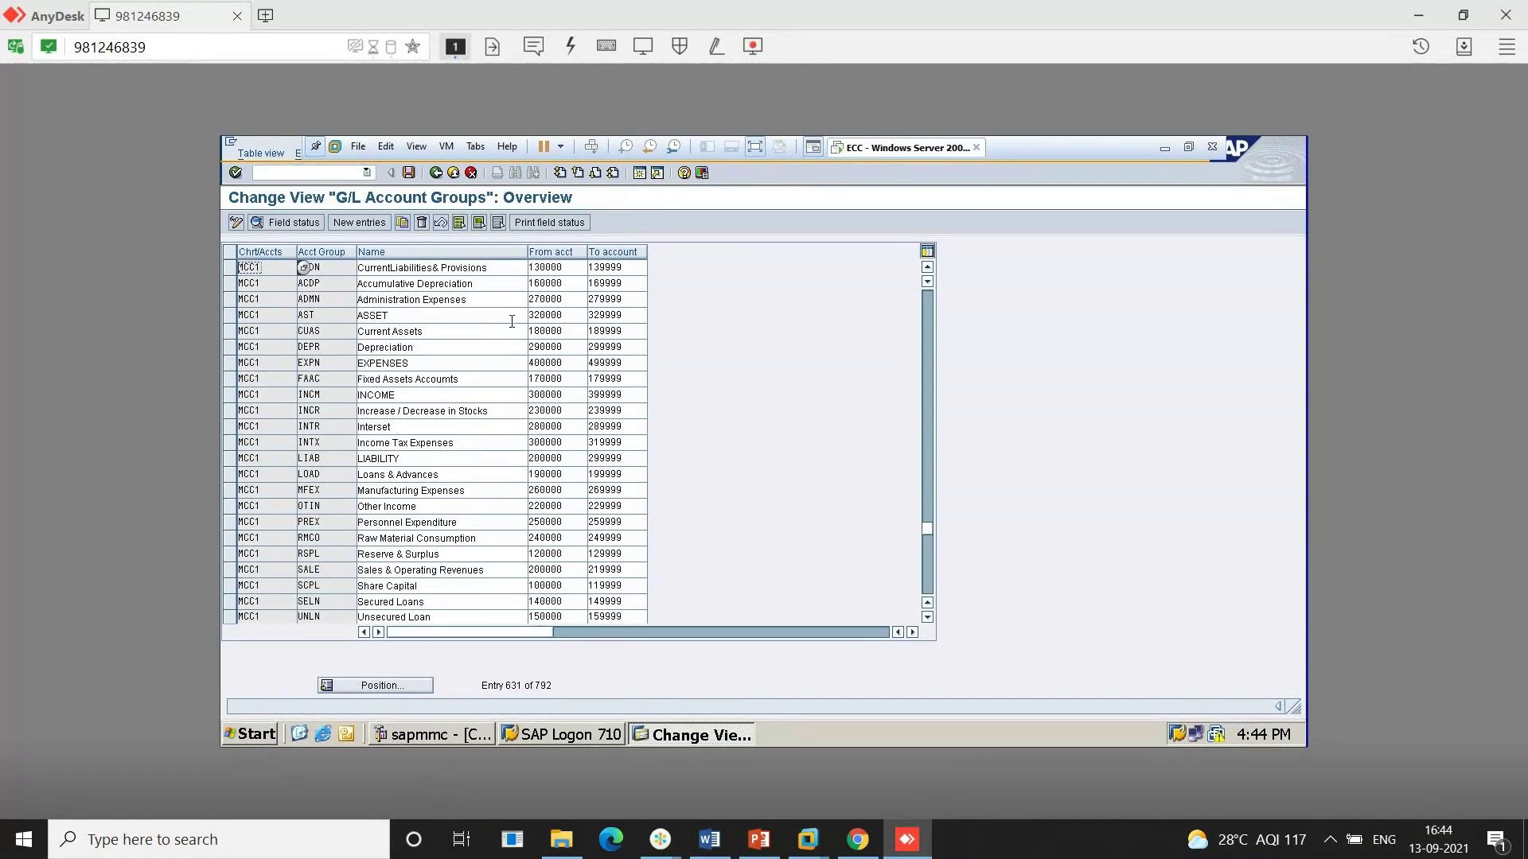
double_click(554, 315)
Try to run transaction fs00 from the account groups overview and return to the IMG
click(289, 173)
text(fs00)
key(Return)
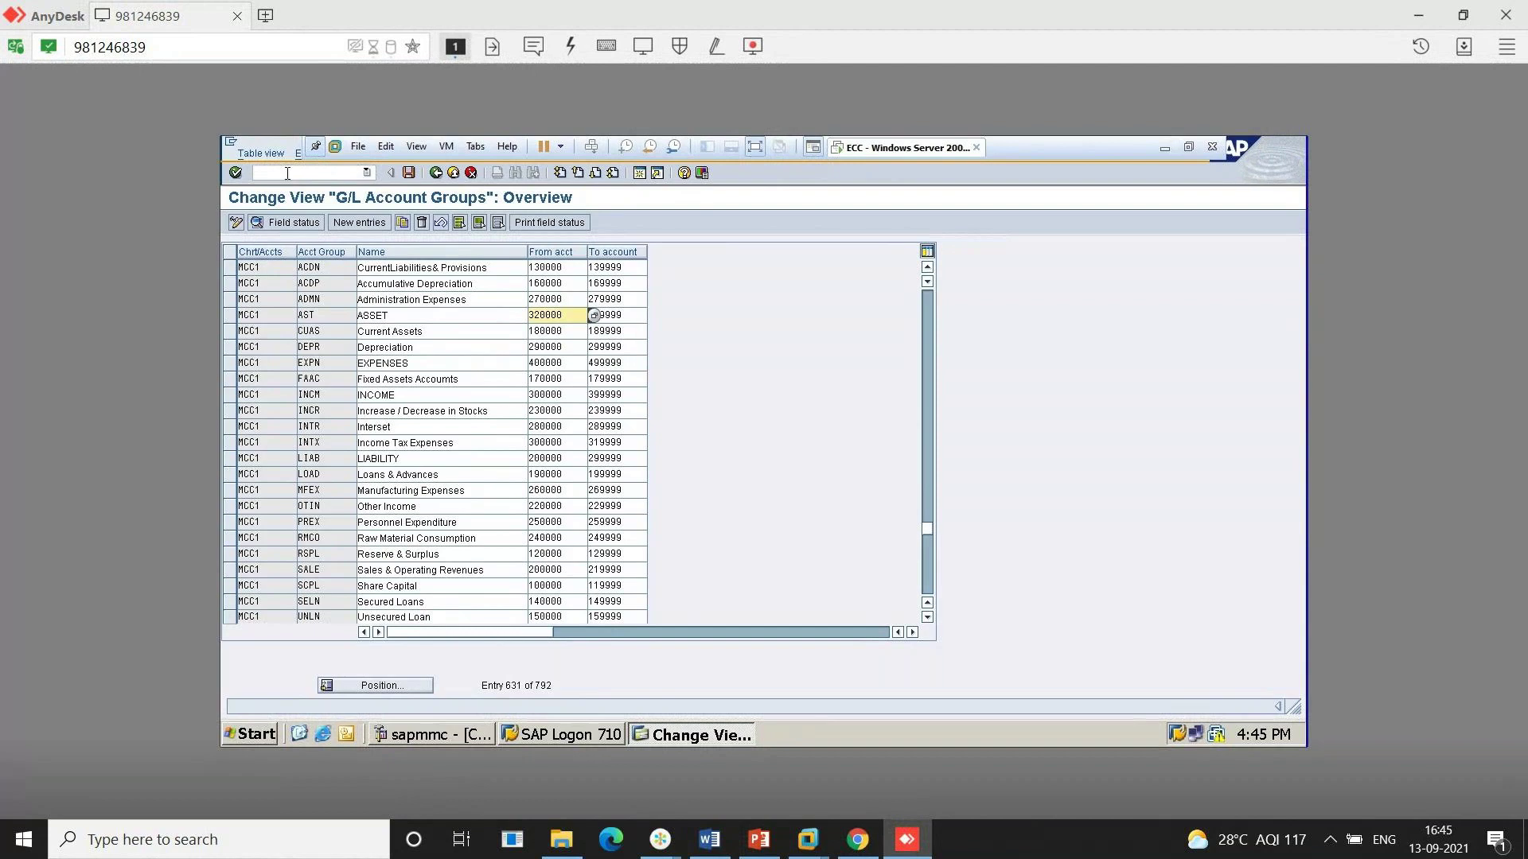
click(288, 174)
click(436, 172)
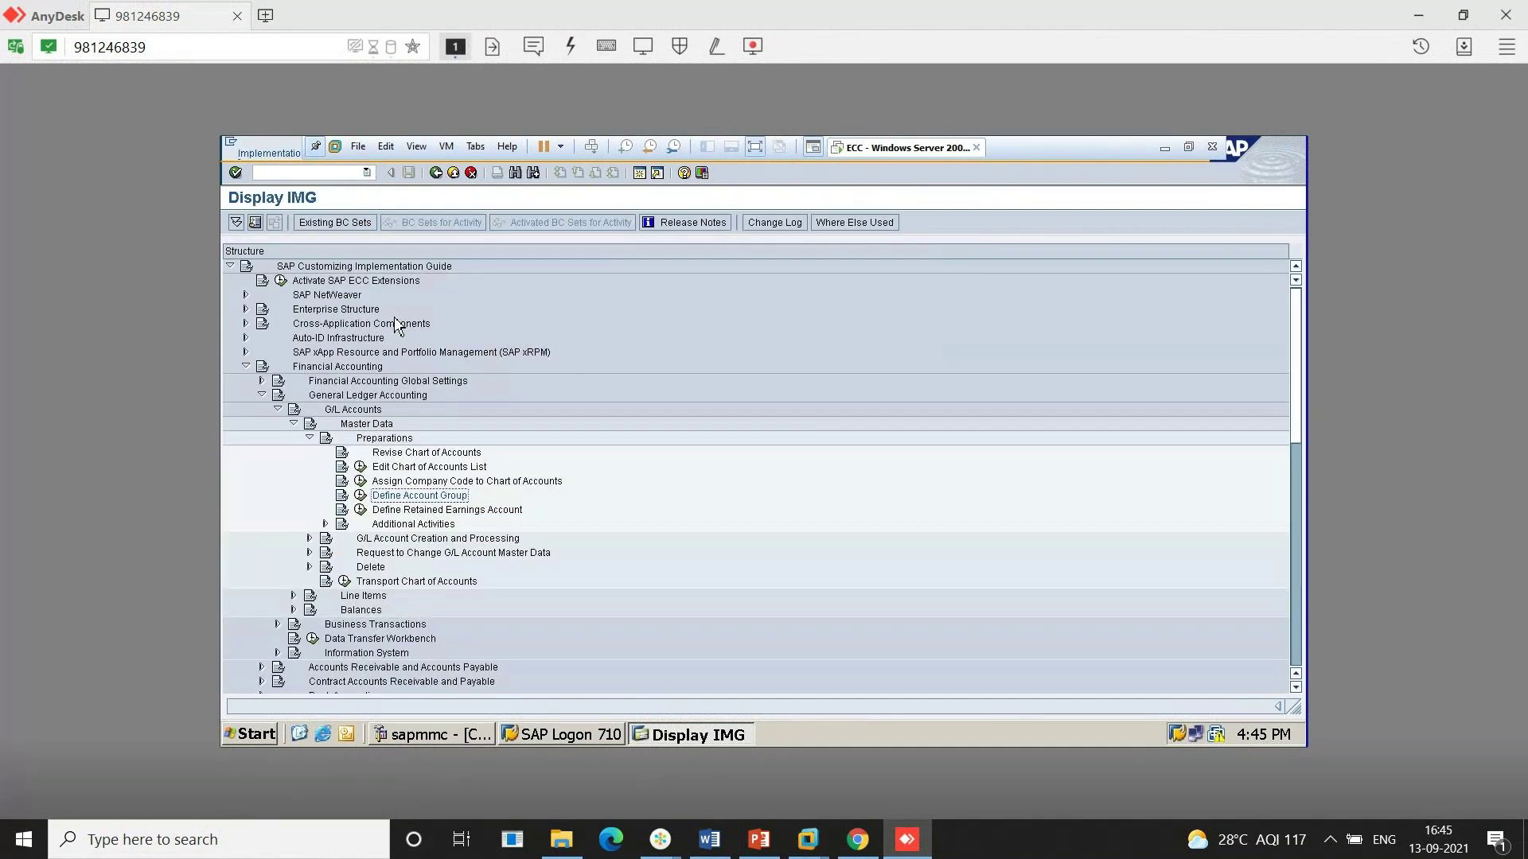
Open Assign Company Code to Chart of Accounts and position the list at company code MCC1
click(361, 481)
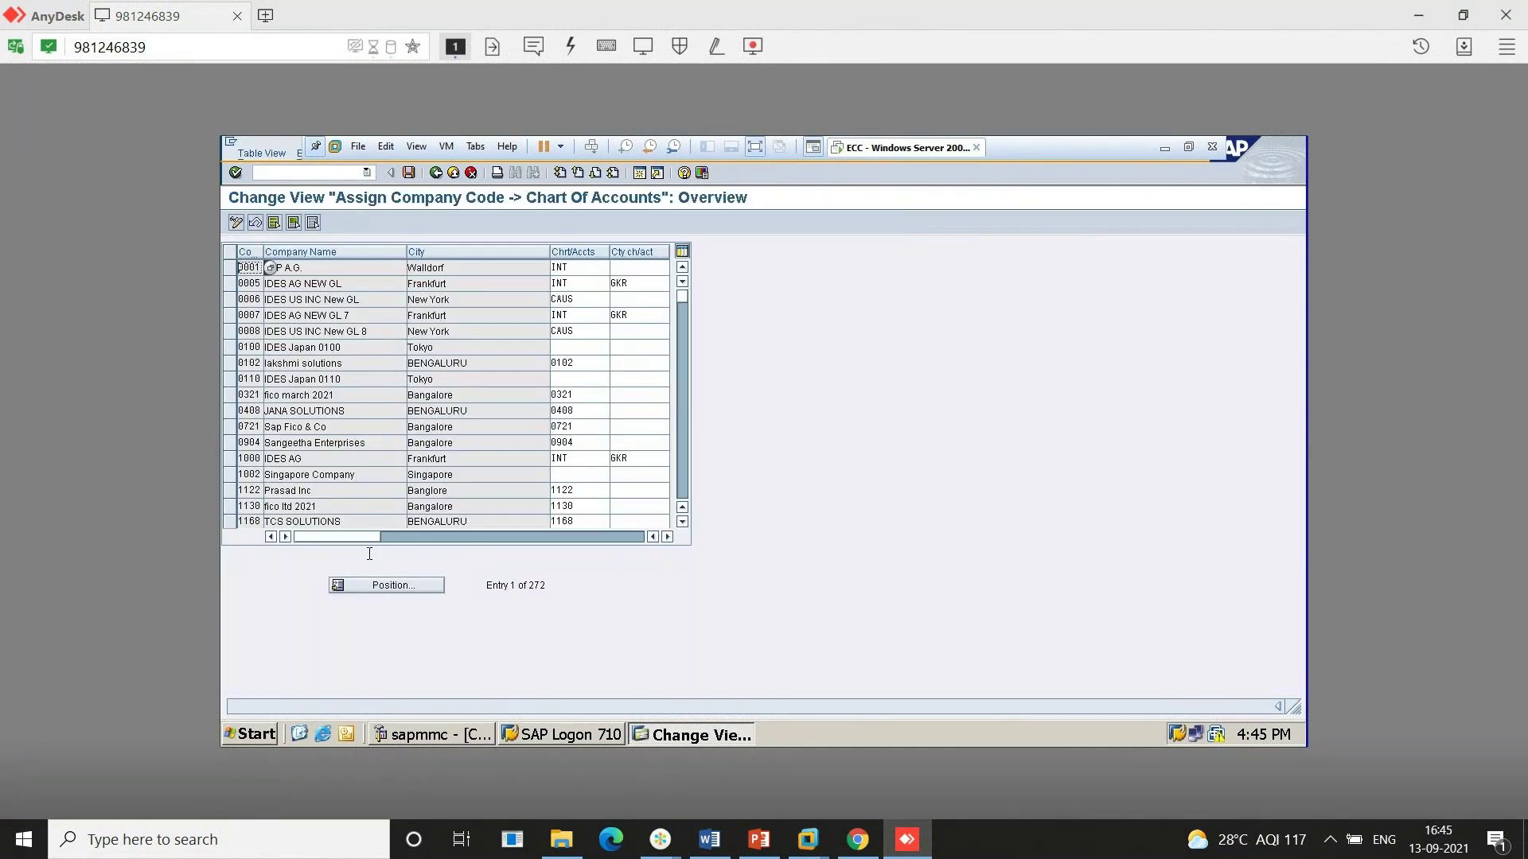
click(381, 587)
text(mcc1)
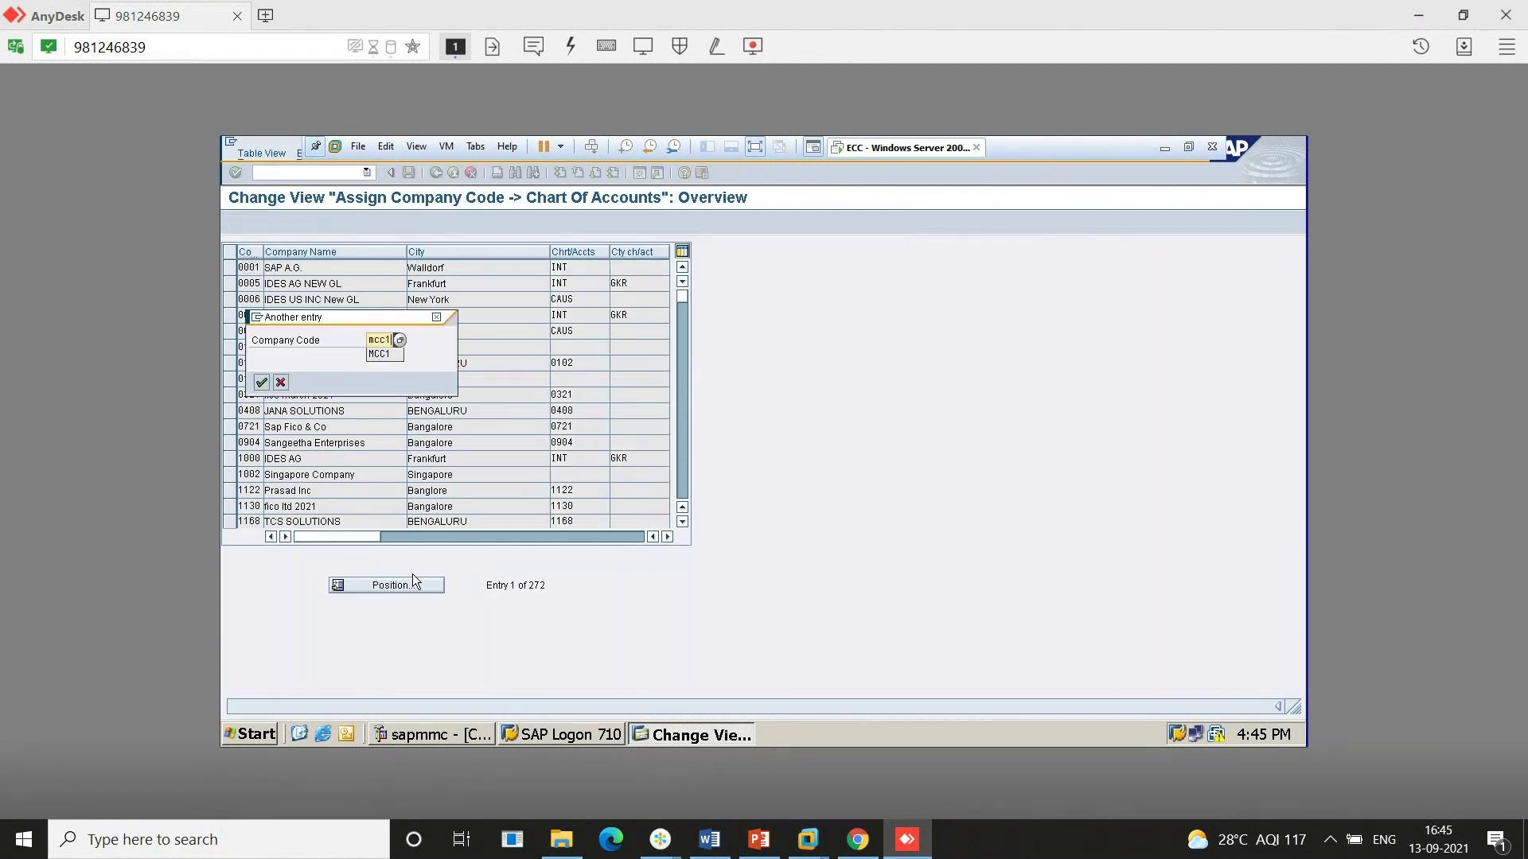
key(Return)
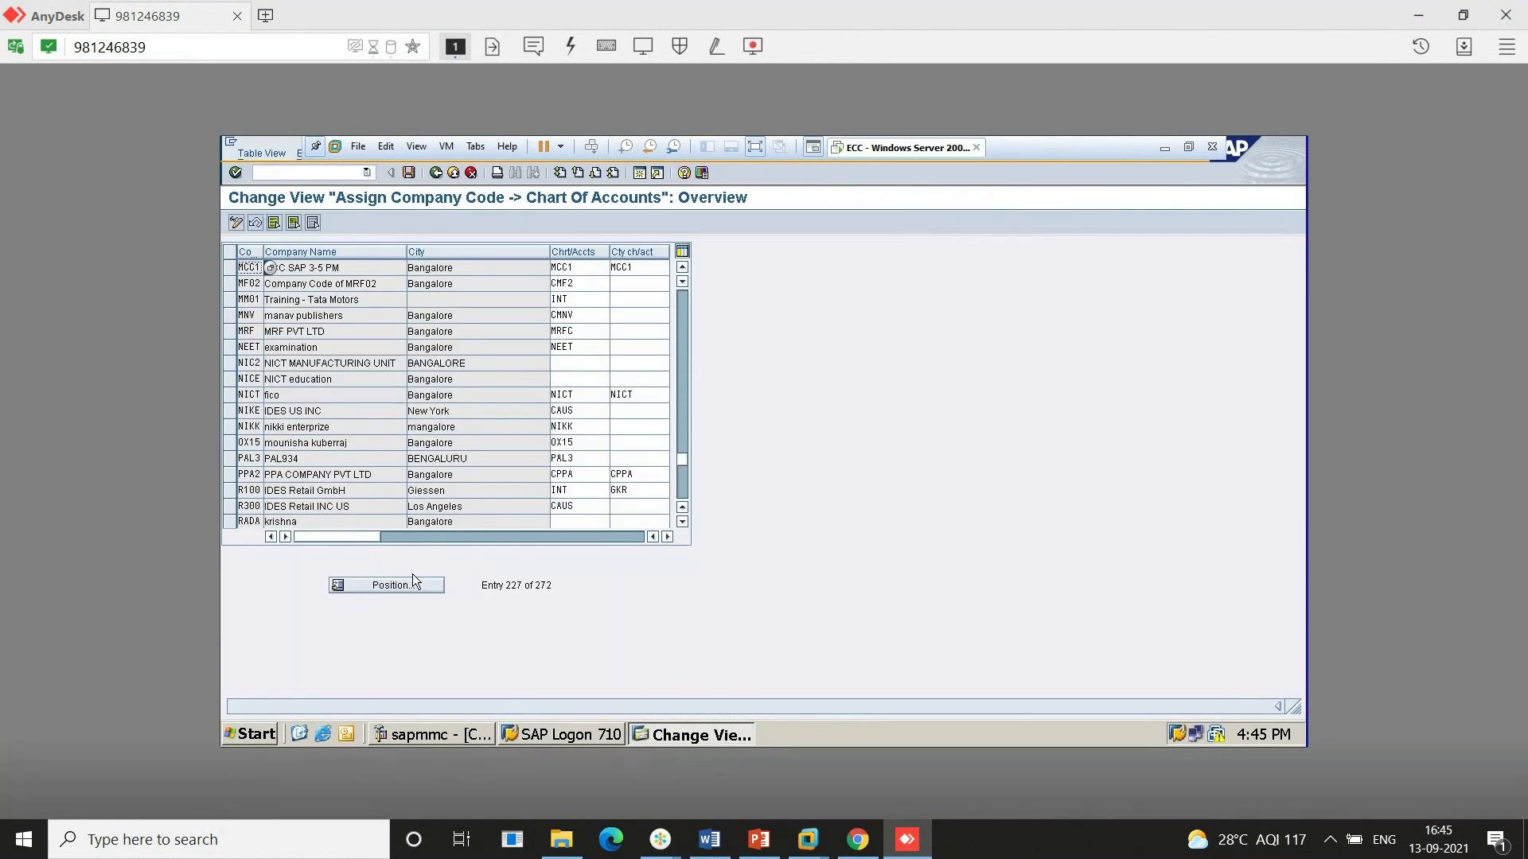
Clear the country chart of accounts for company code MCC1, save under the proposed customizing request and return to the IMG
click(637, 272)
key(BackSpace)
key(BackSpace)
key(Down)
click(594, 309)
click(409, 178)
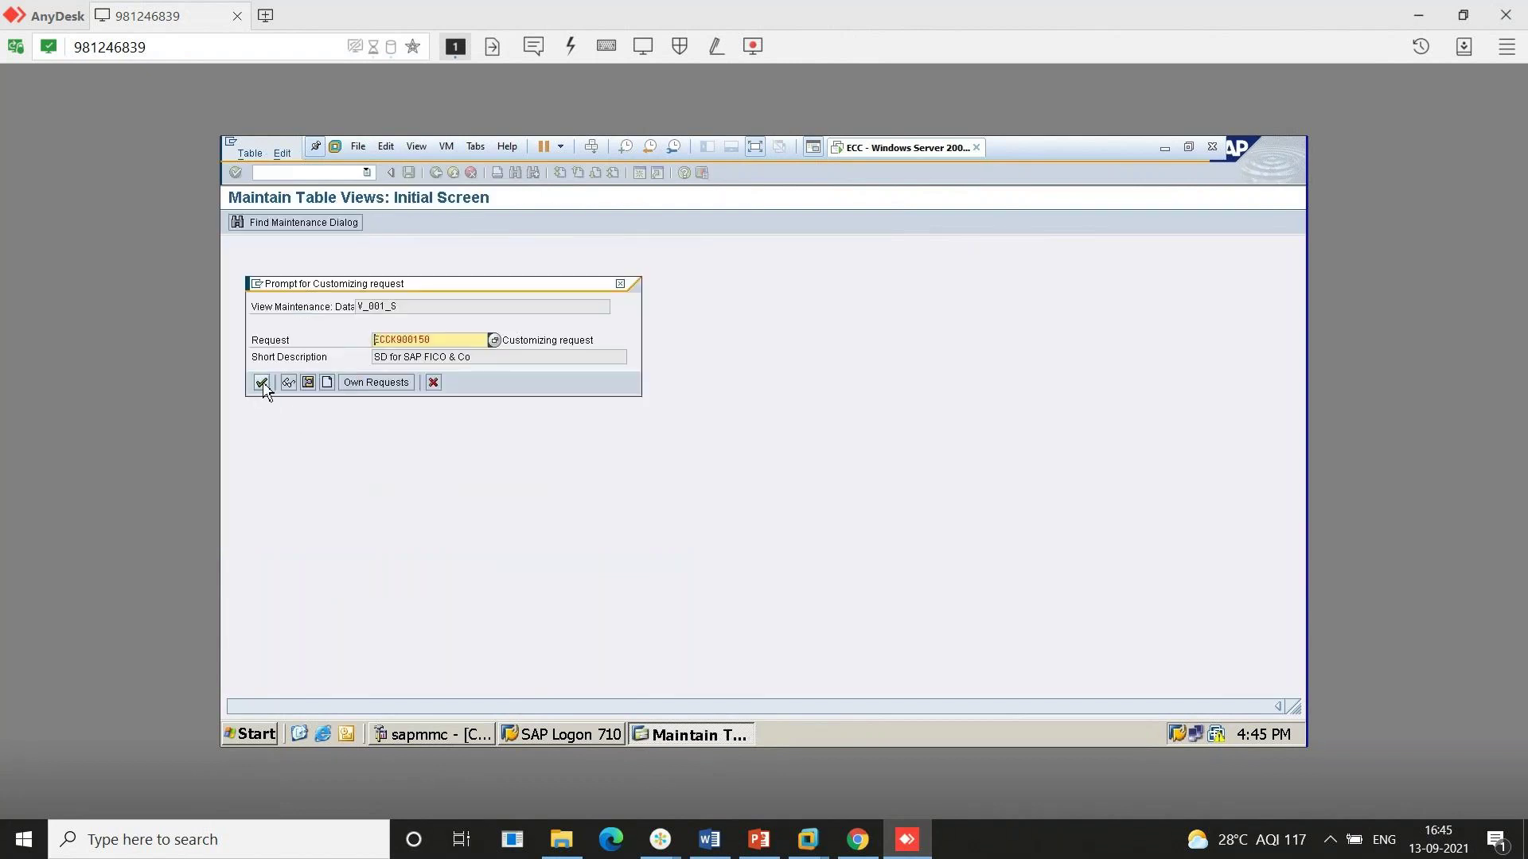
click(262, 382)
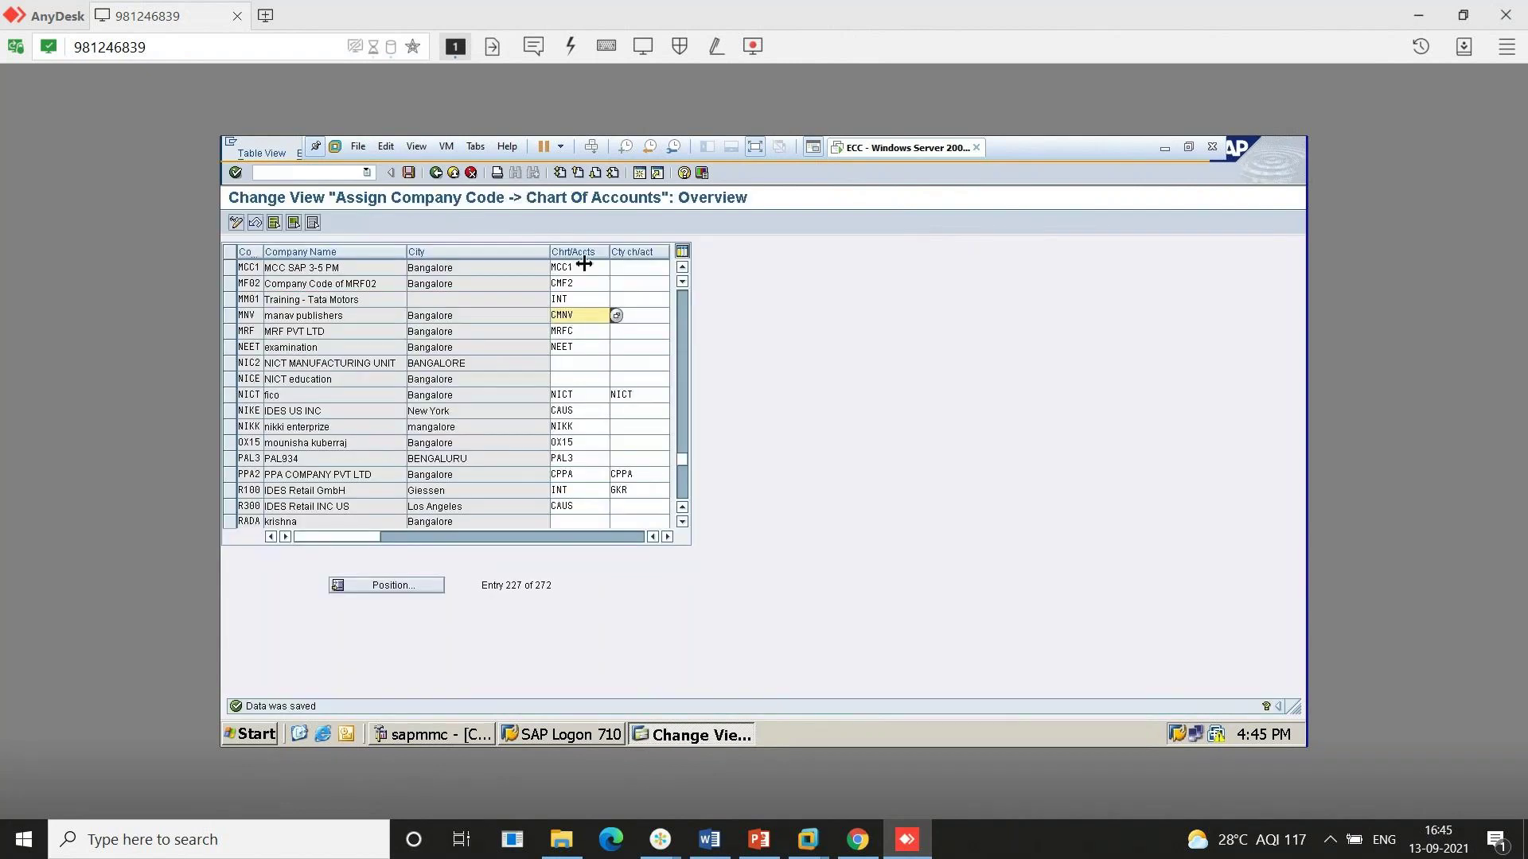
click(437, 174)
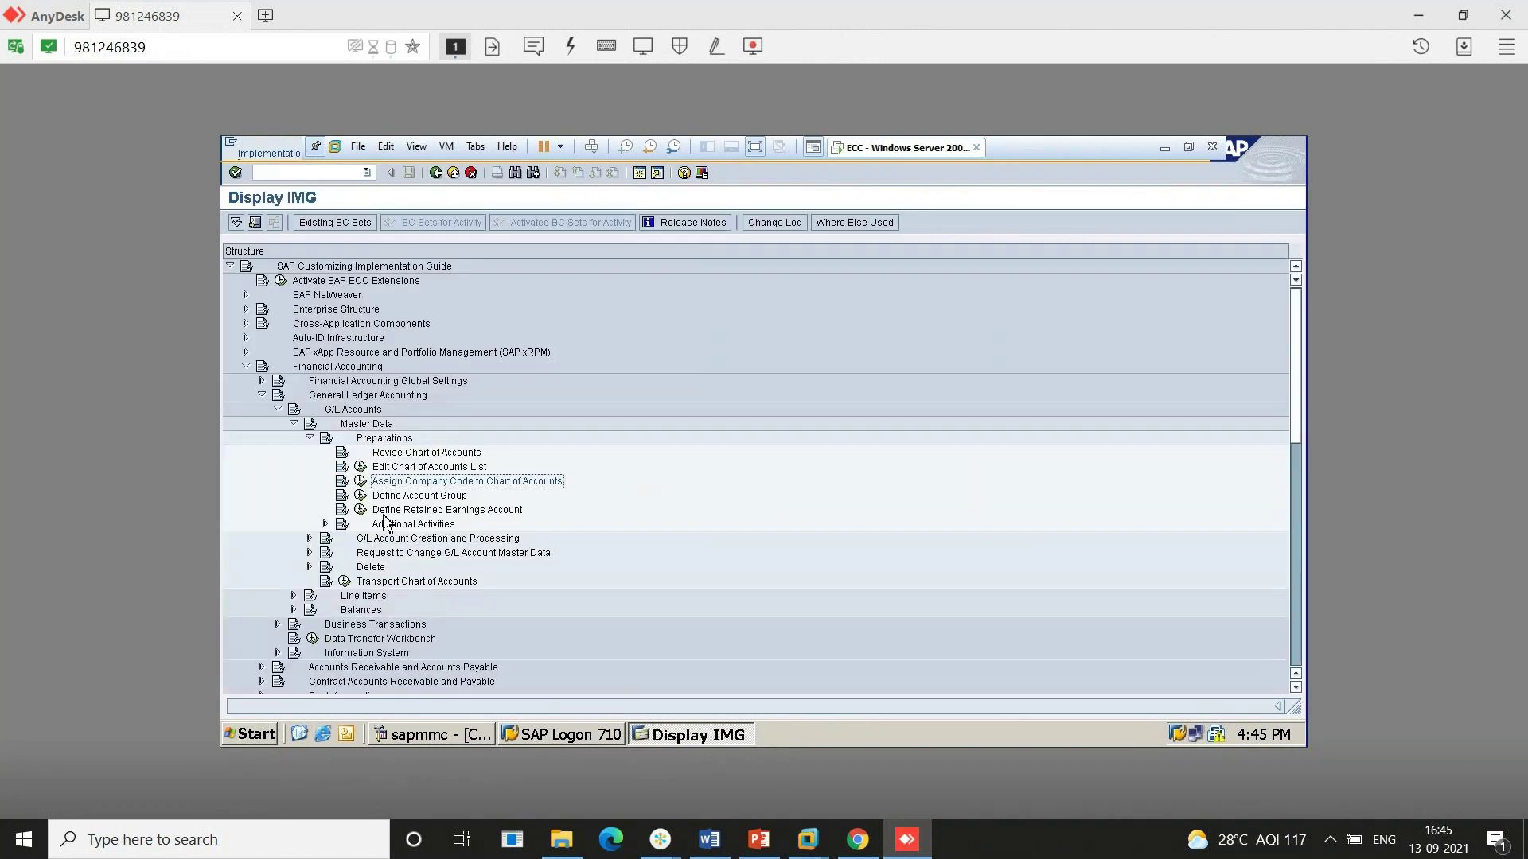
Try to create G/L account 320000 centrally in company code MCC1 through transaction FS00 and leave the account editor
click(312, 171)
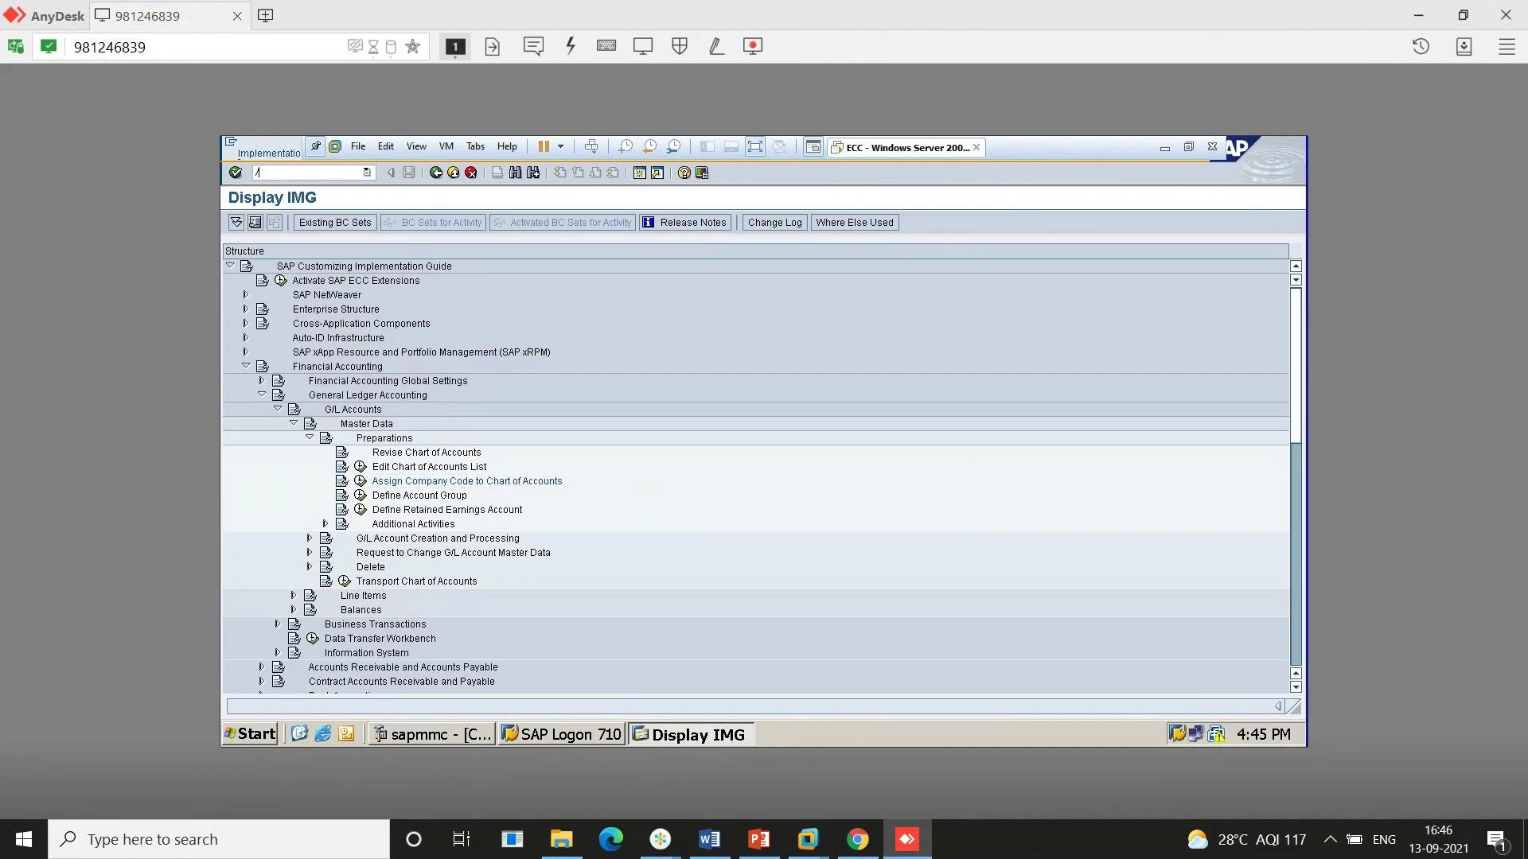
text(/nfs00)
key(Return)
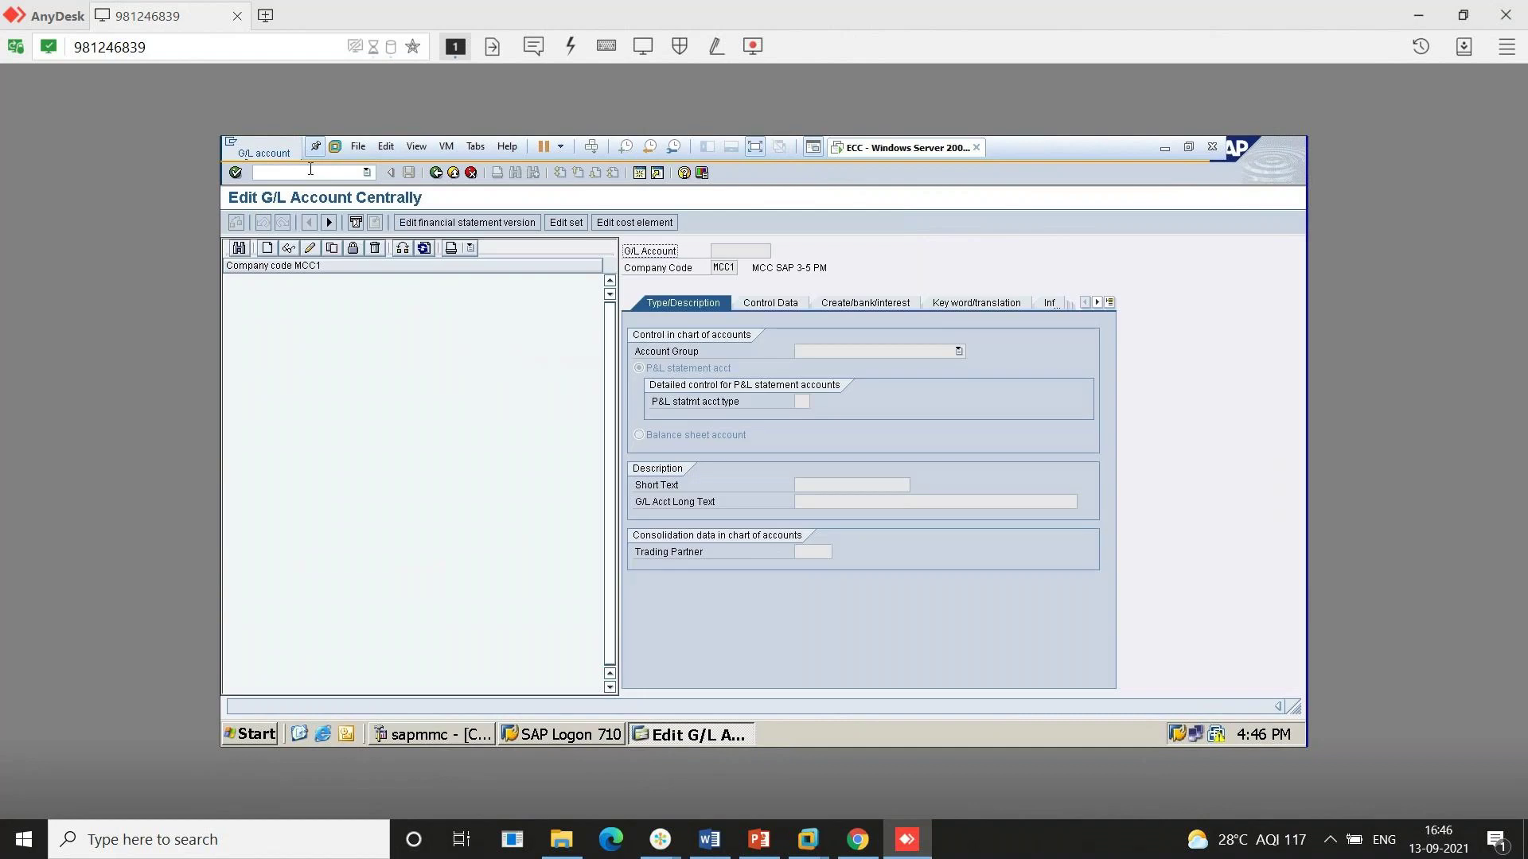
click(264, 249)
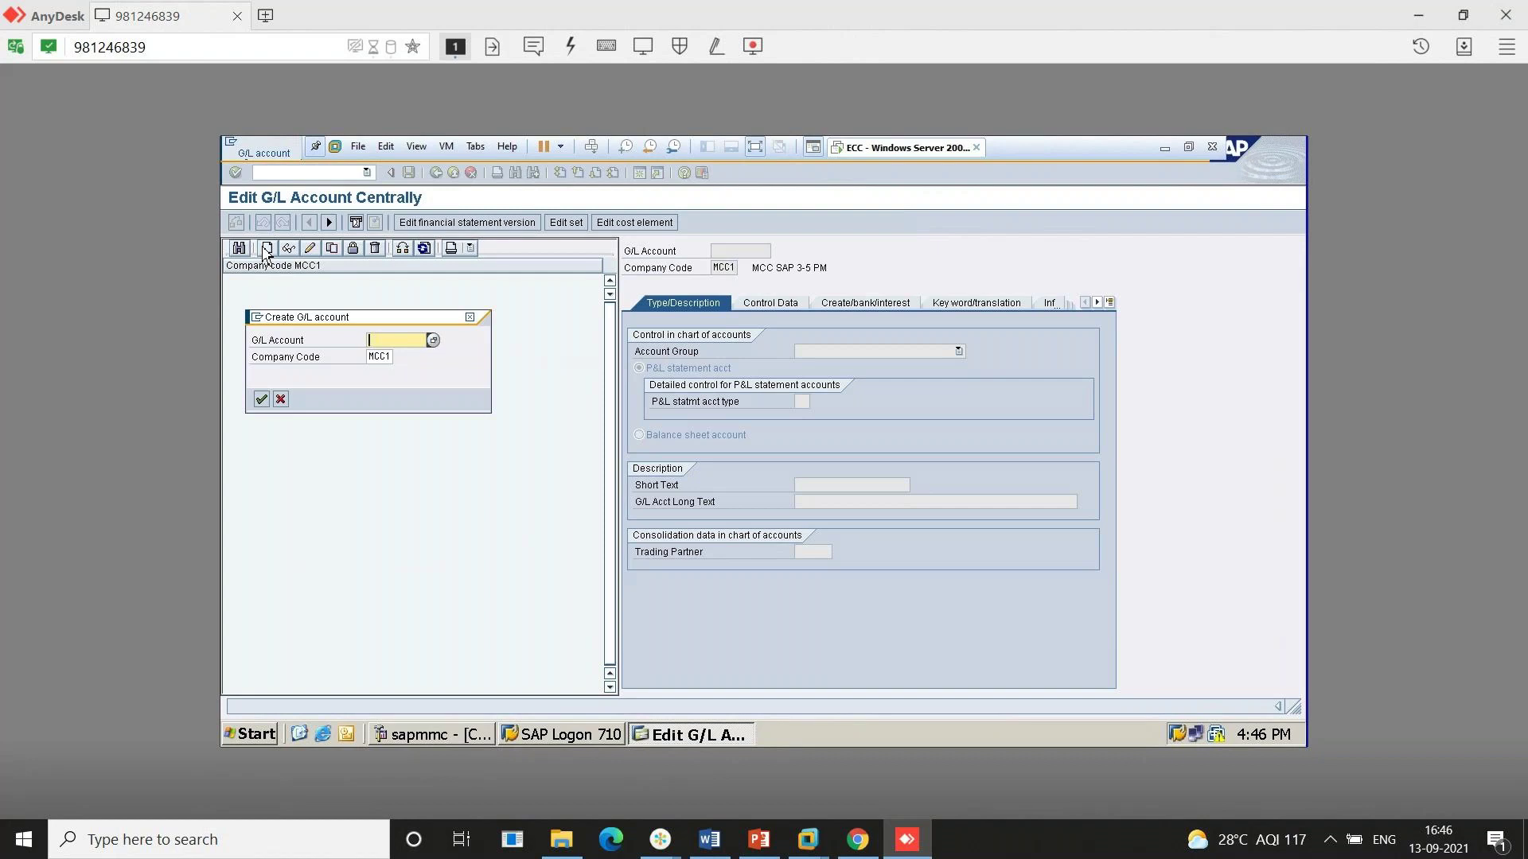
text(3)
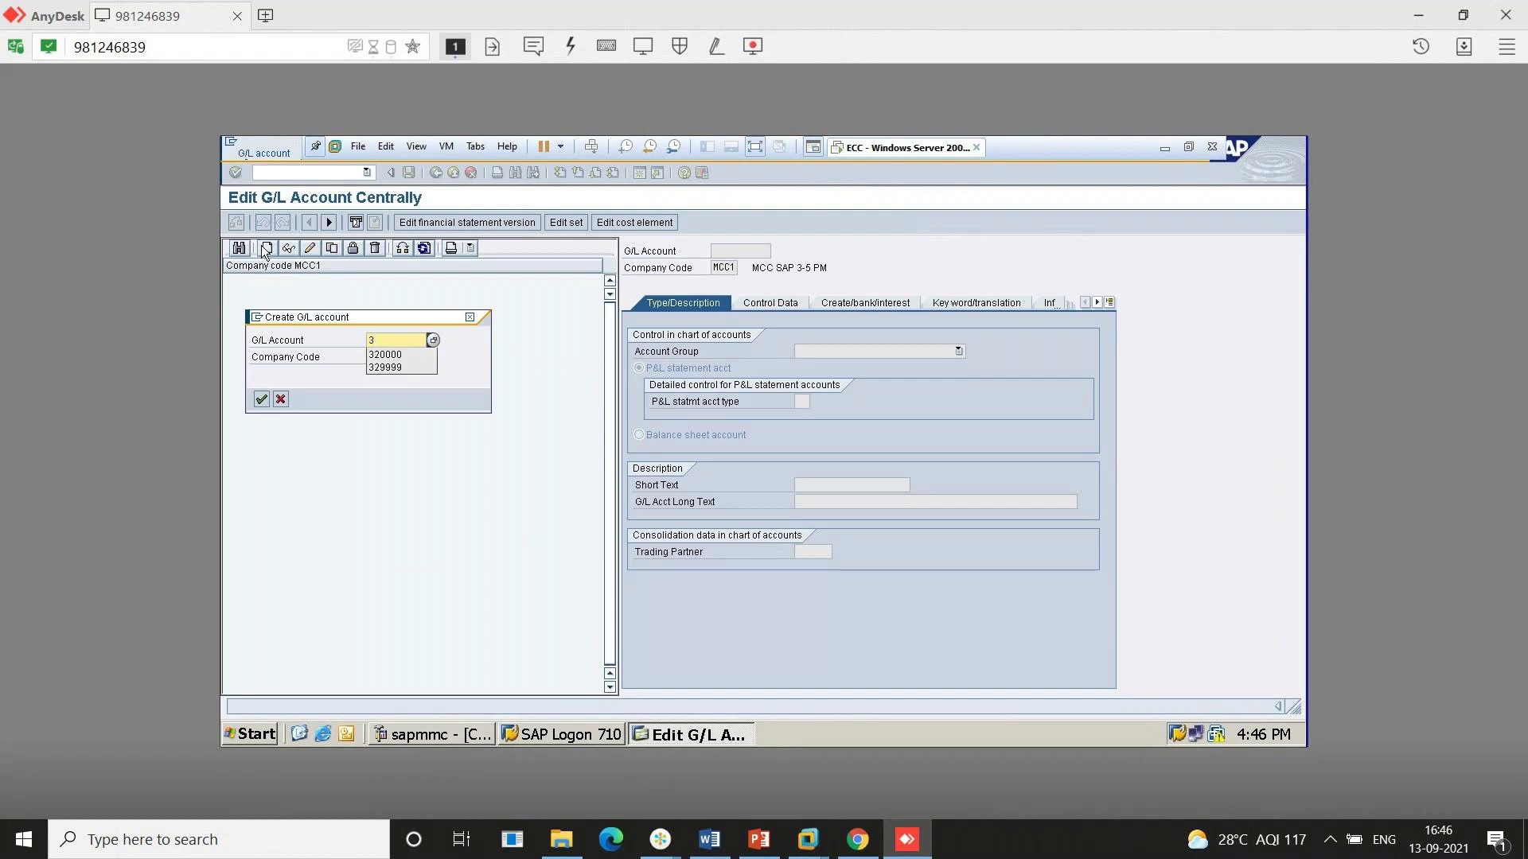
key(Down)
key(Return)
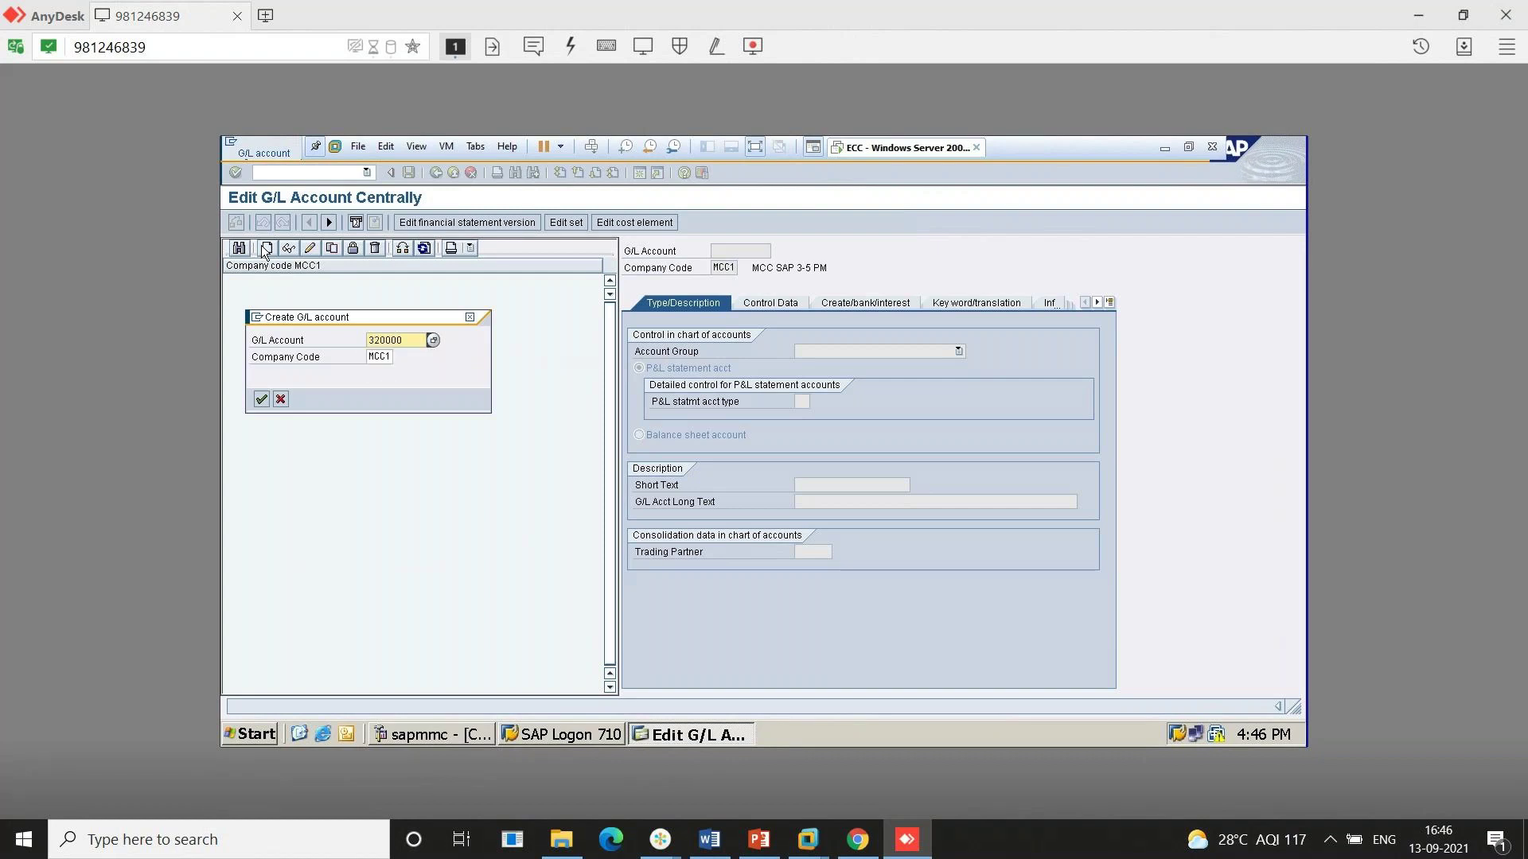
key(Return)
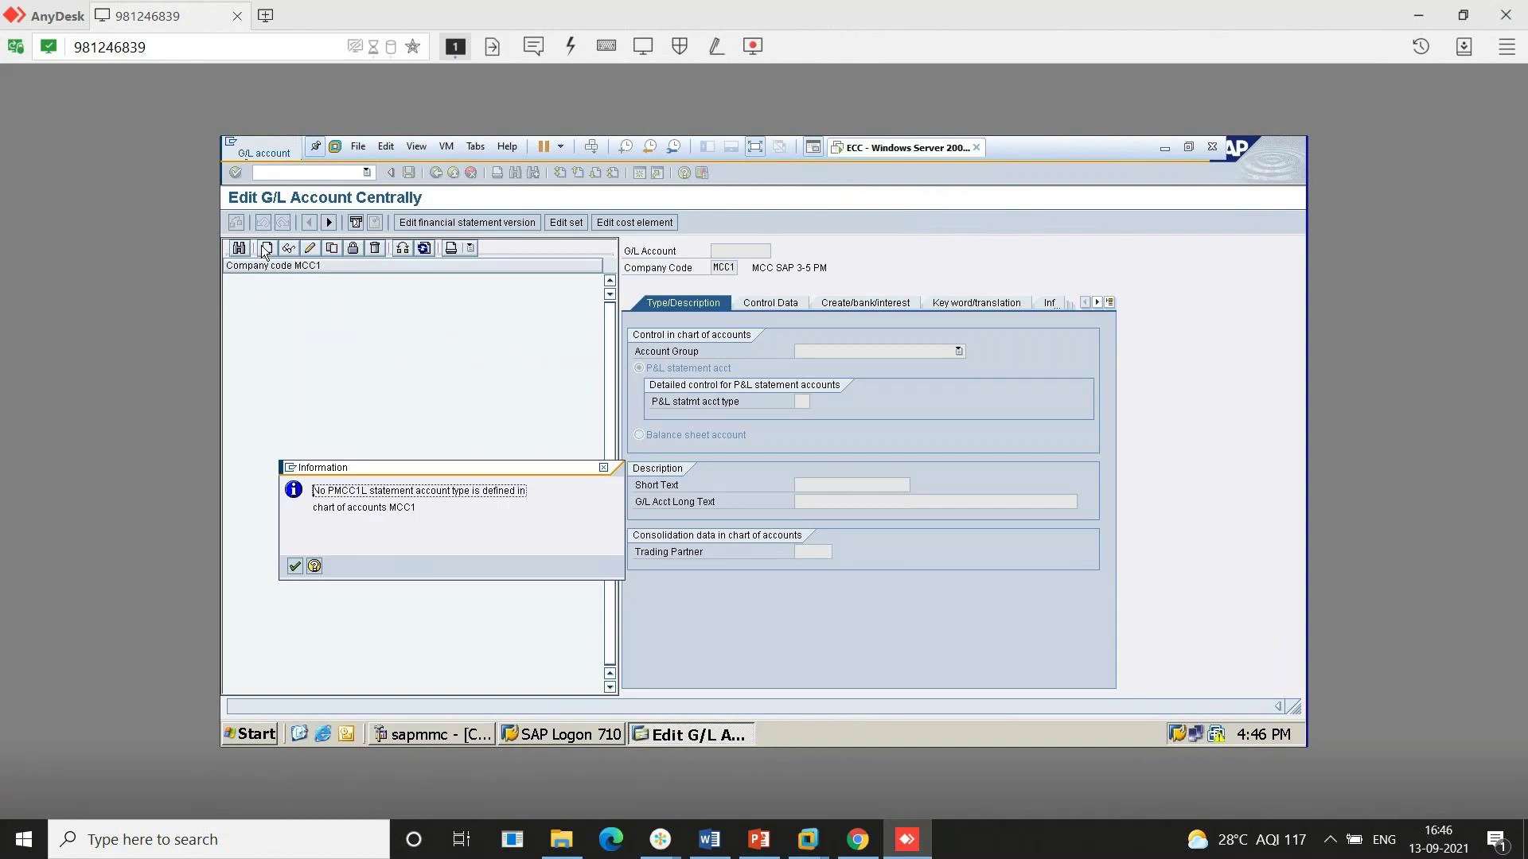
key(Return)
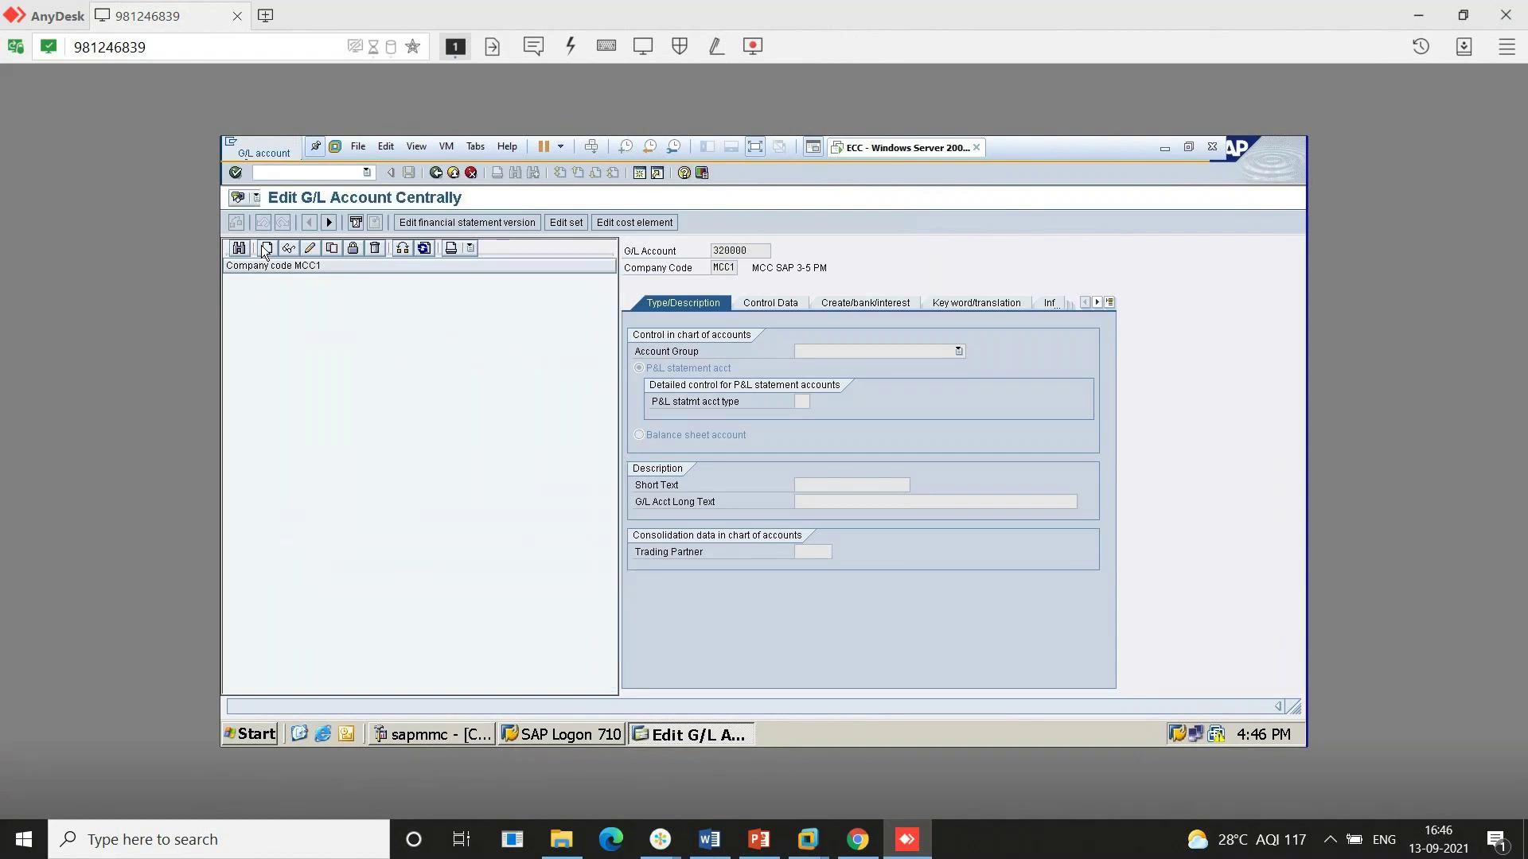
click(790, 304)
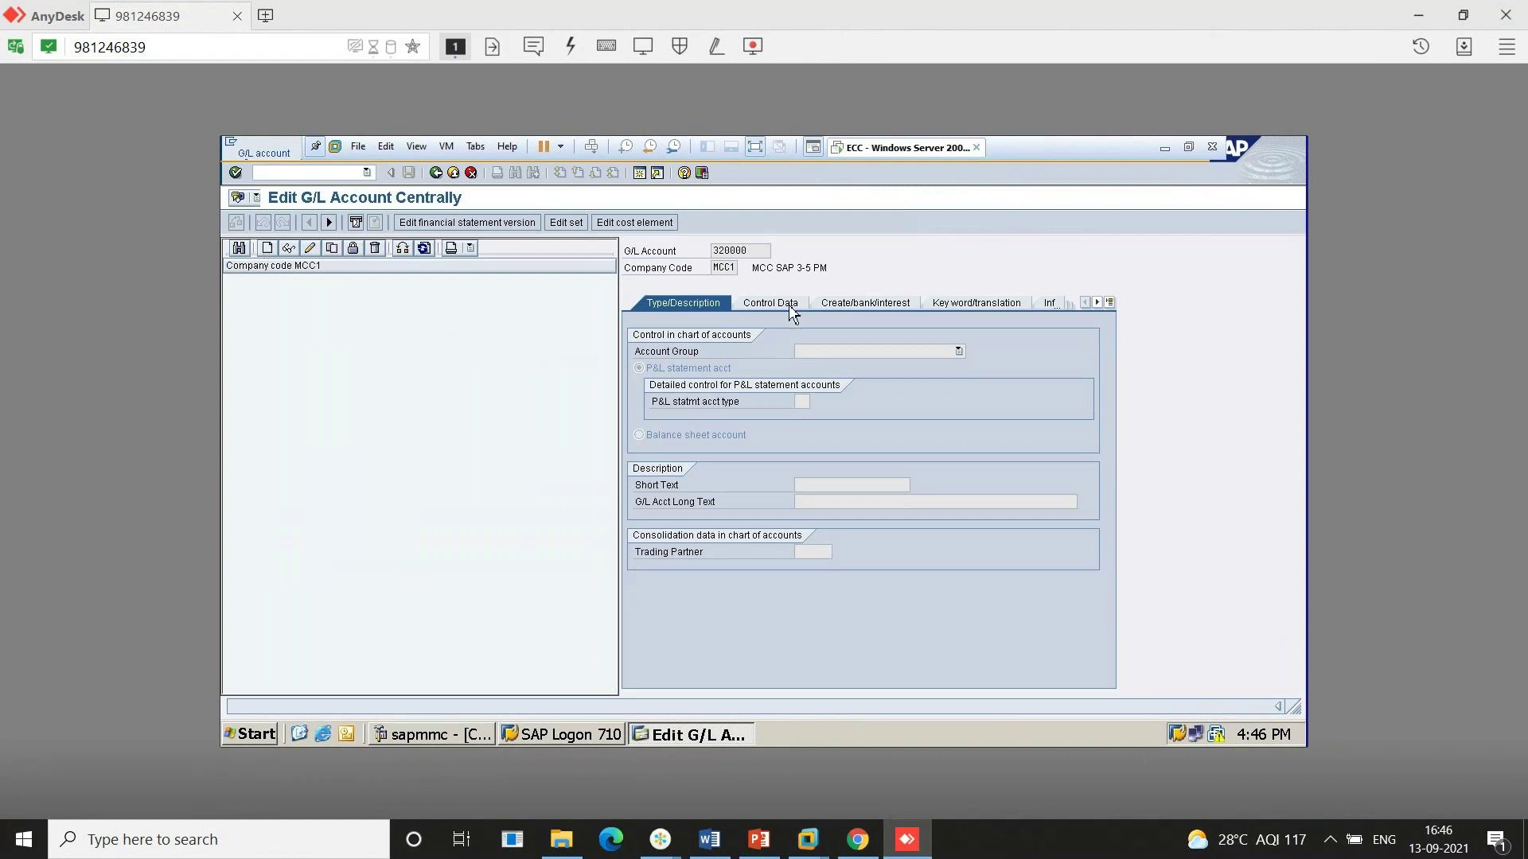
click(708, 302)
click(439, 173)
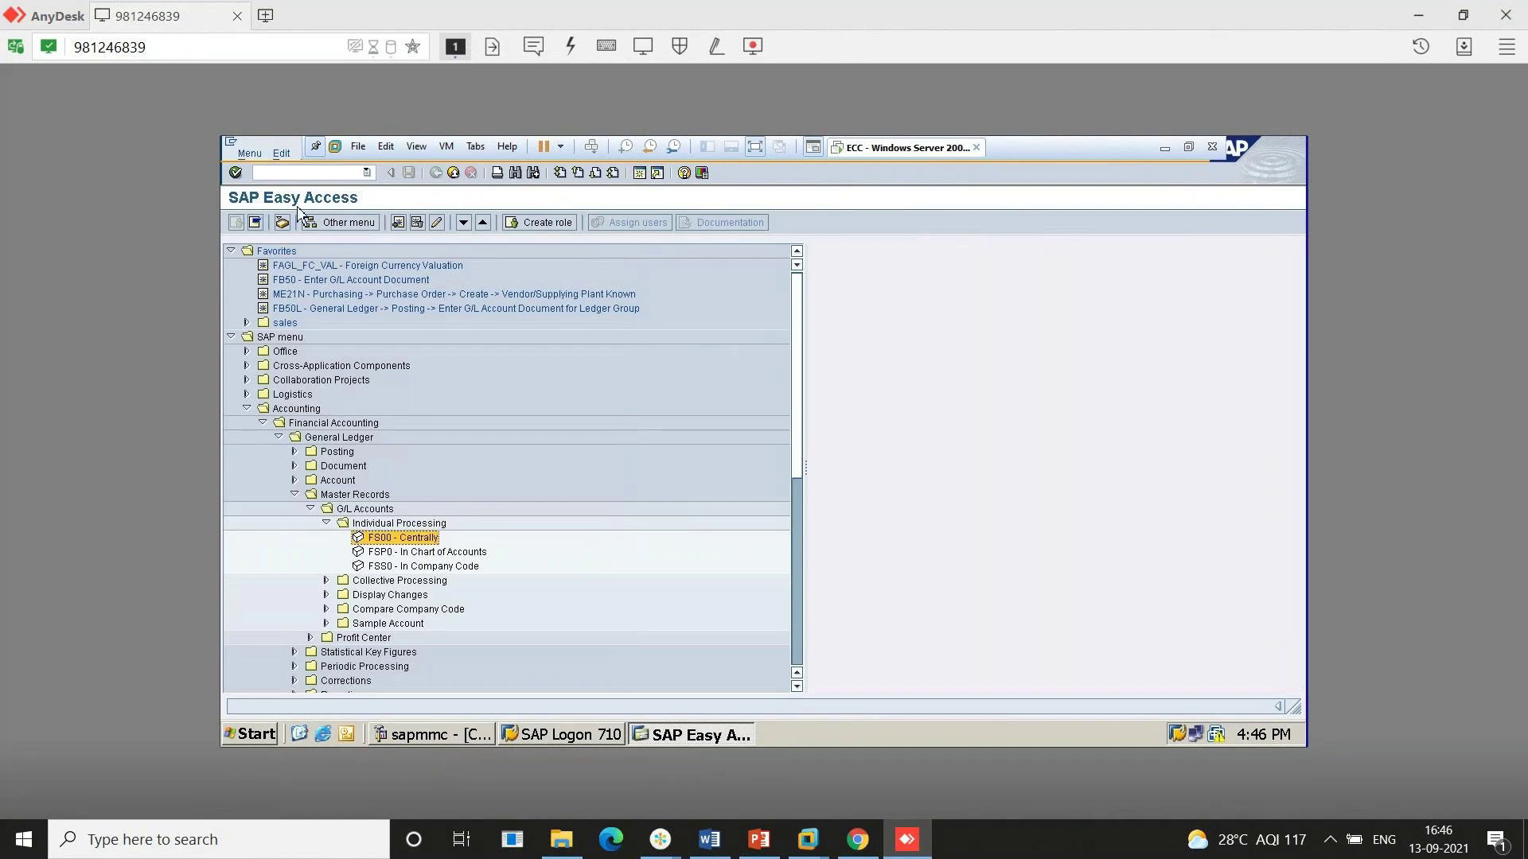
Open the SAP Reference IMG through transaction SPRO and expand Financial Accounting
click(275, 170)
text(spro)
key(Return)
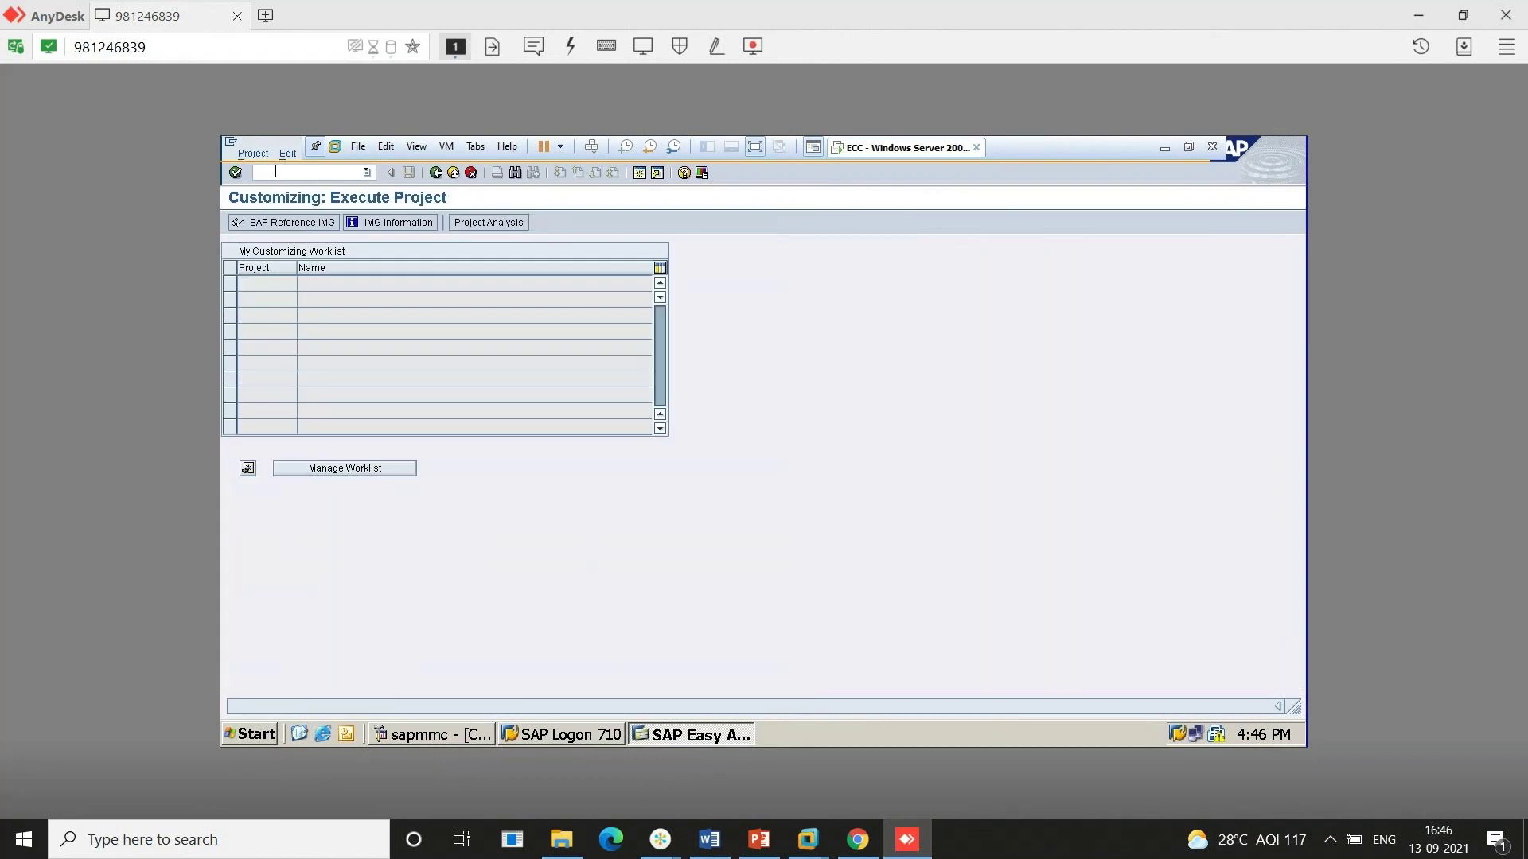
click(288, 223)
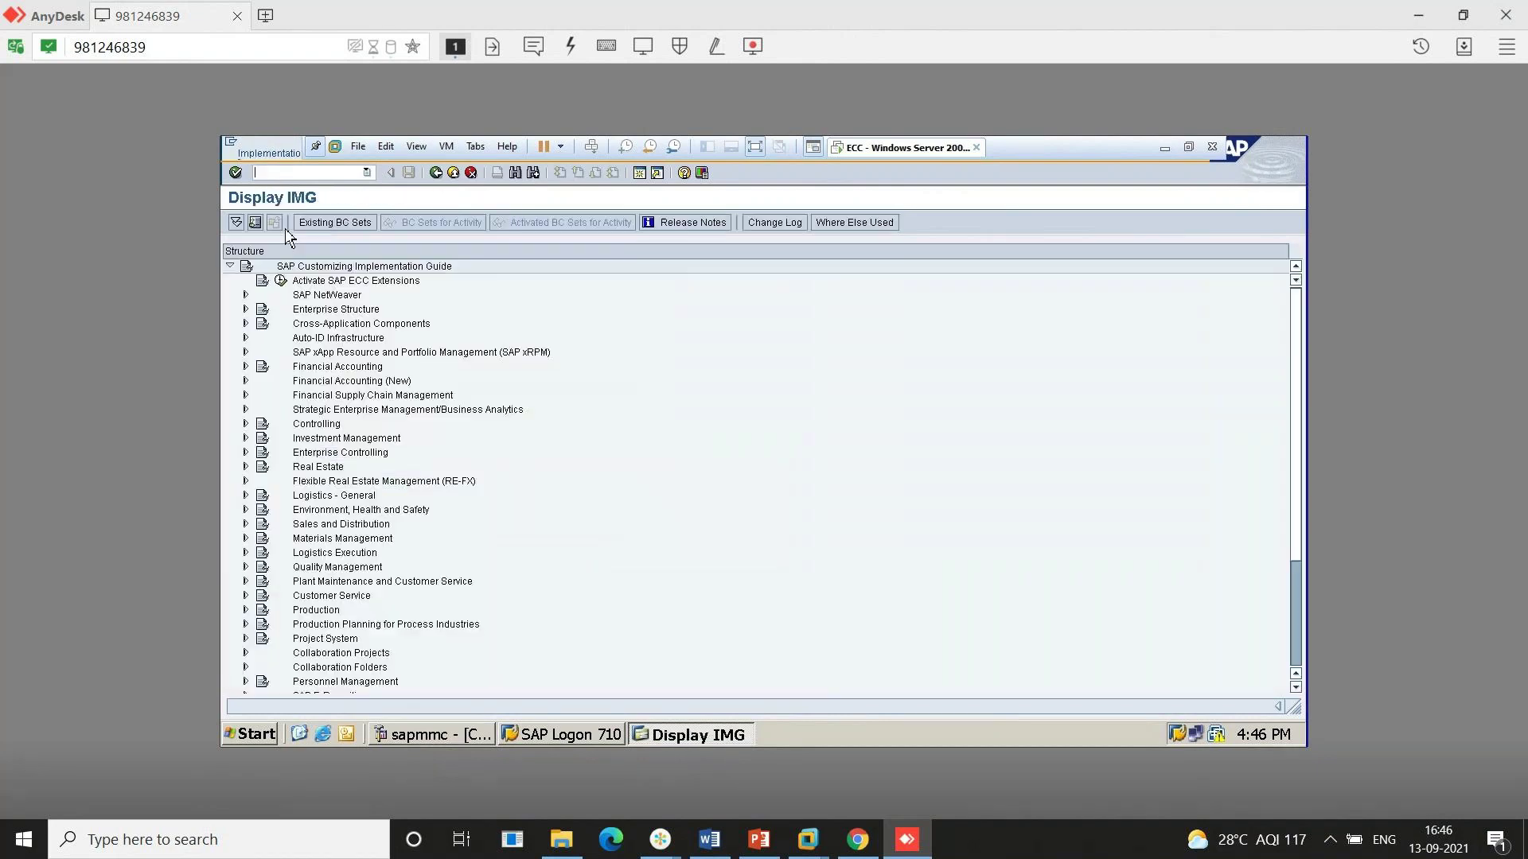
click(246, 367)
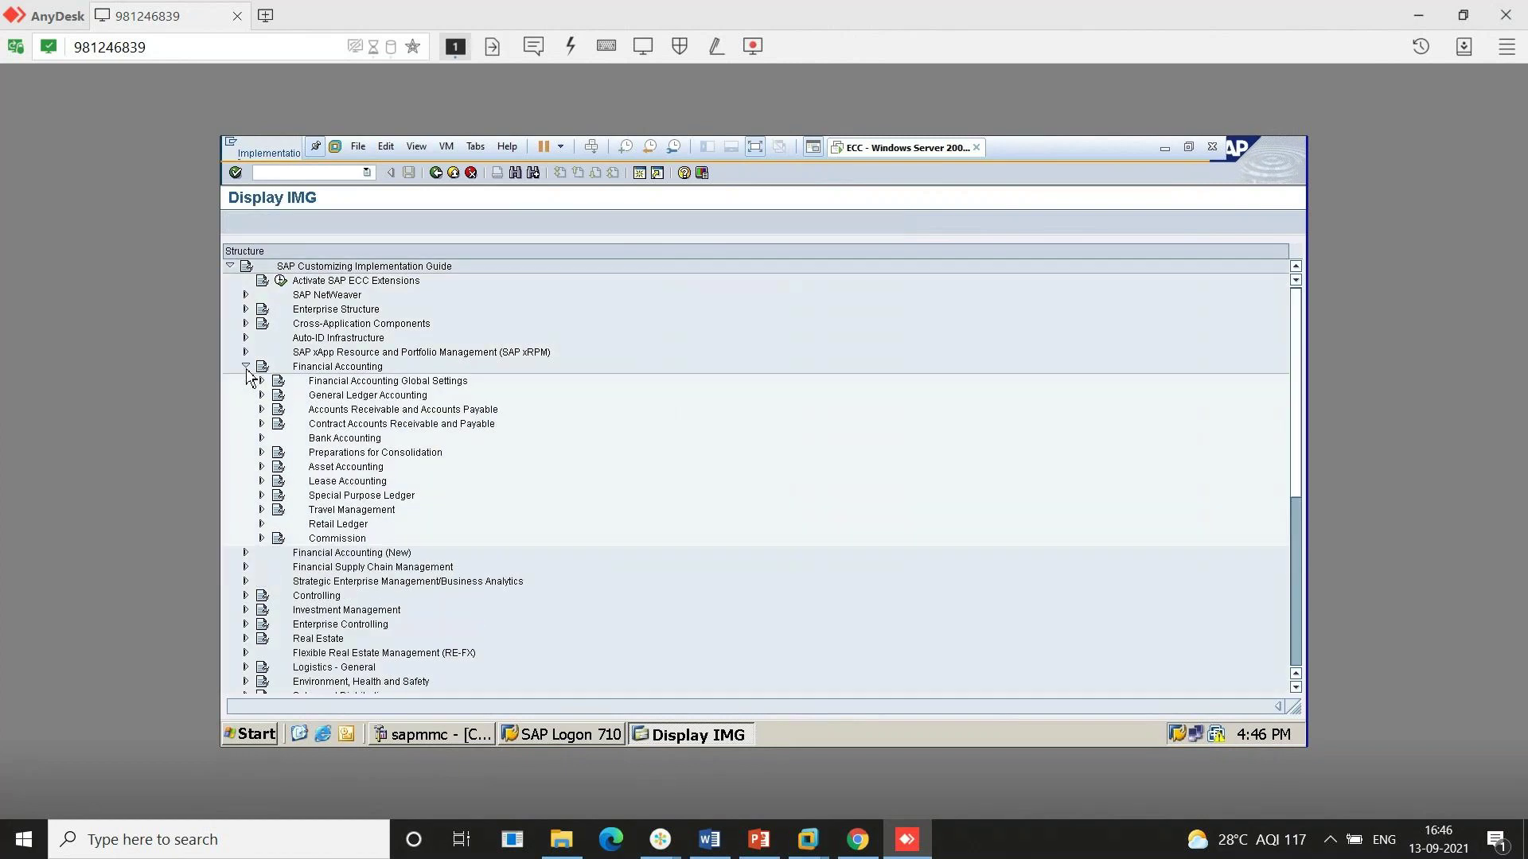
click(261, 381)
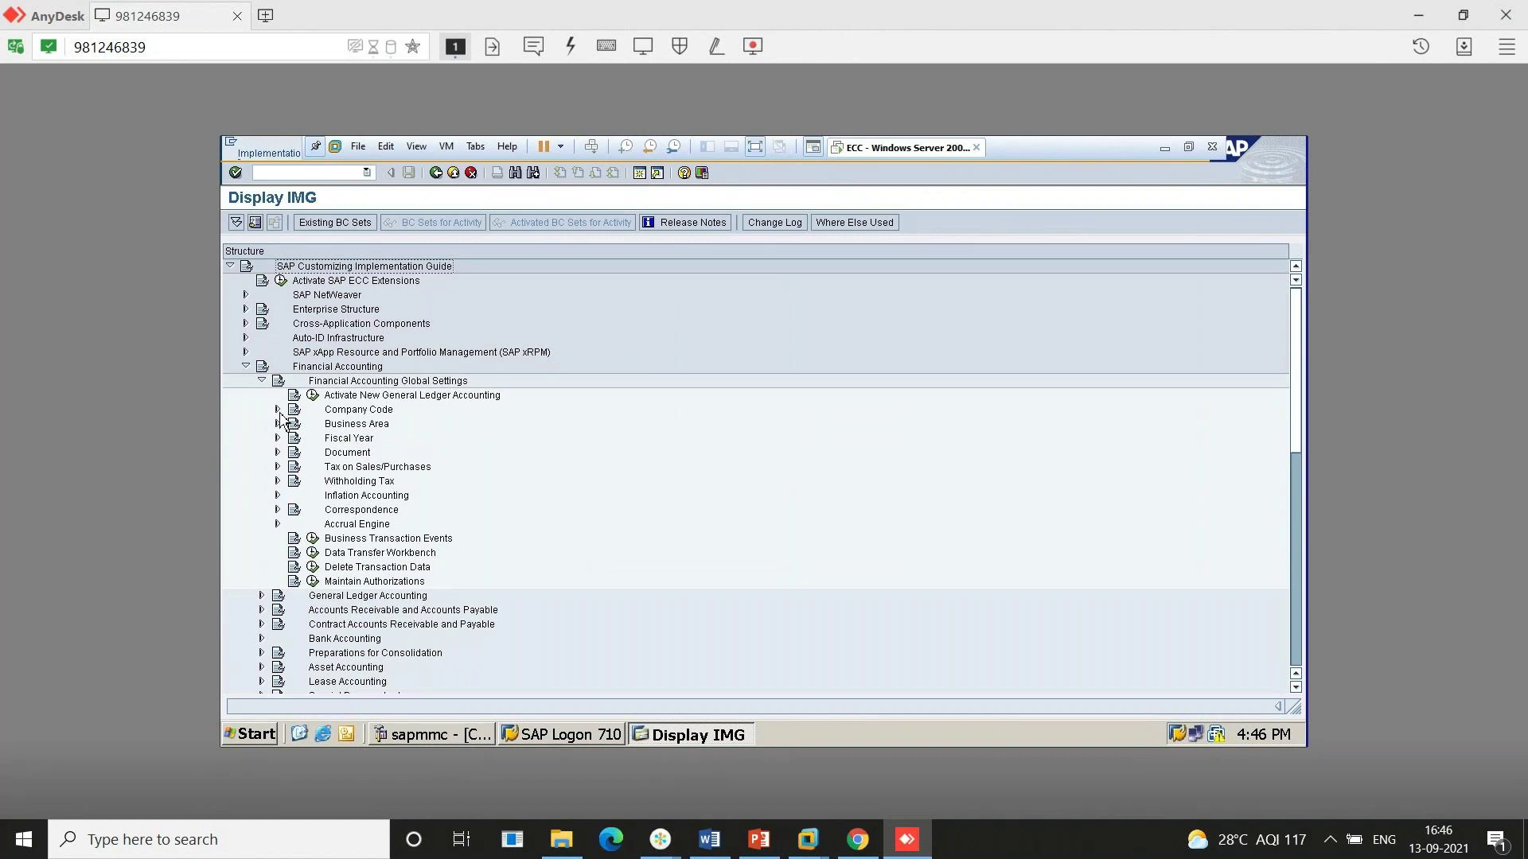
click(278, 410)
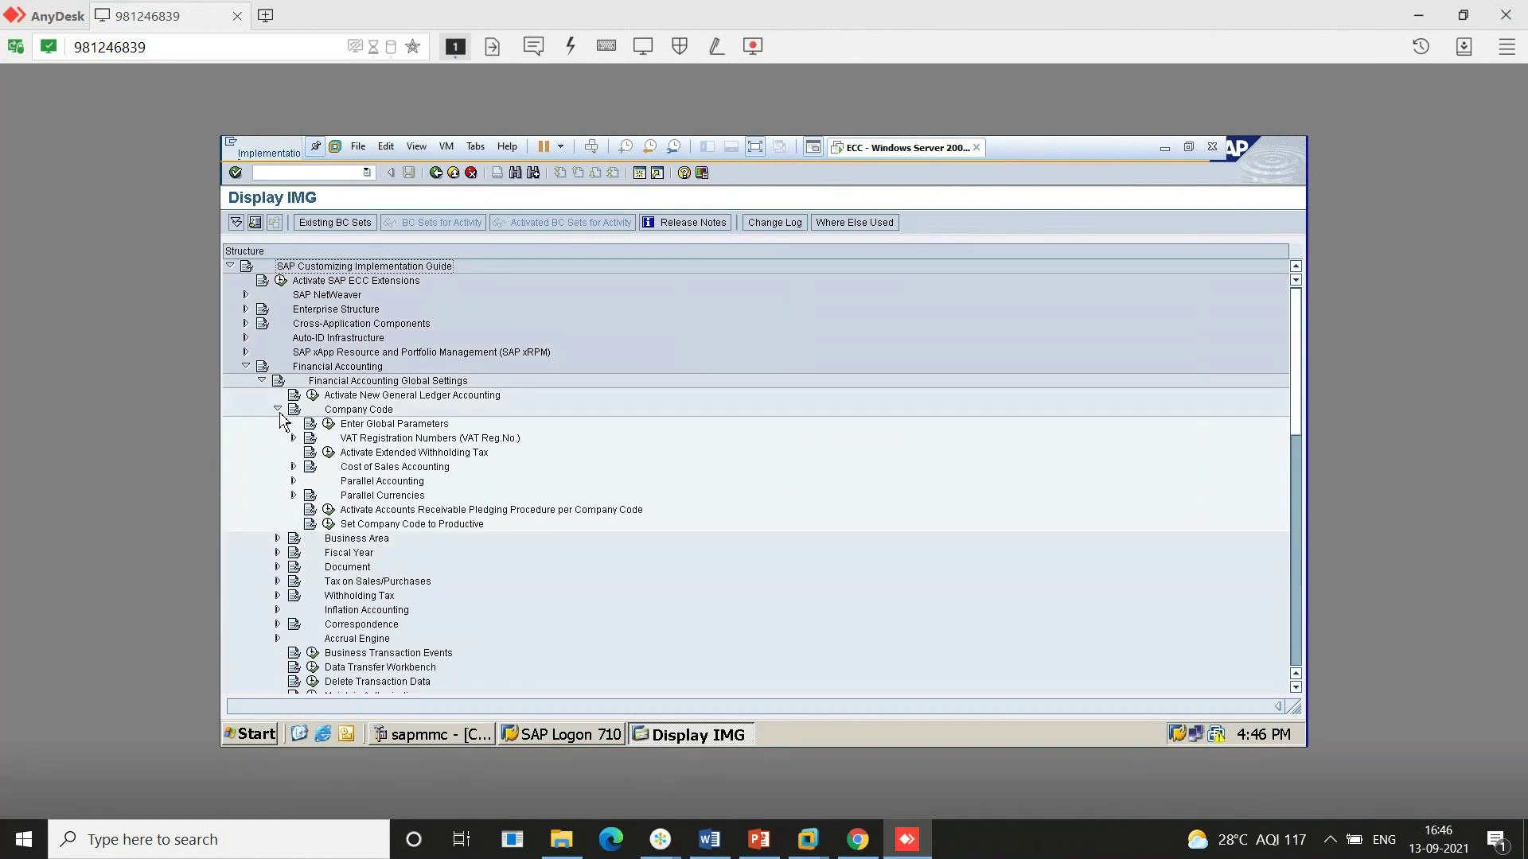
click(278, 410)
click(263, 382)
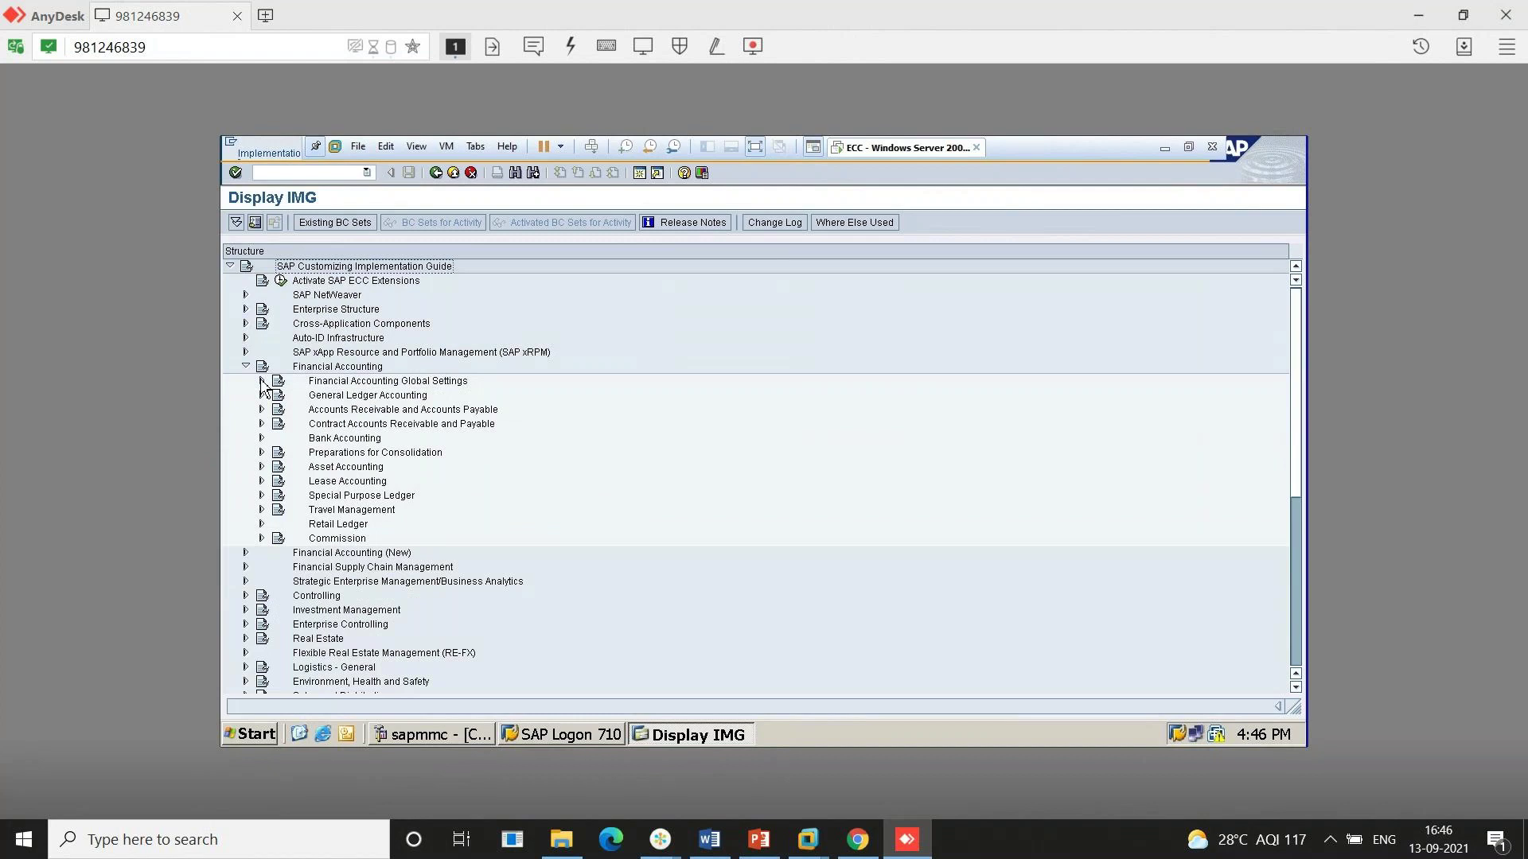
Open Define Retained Earnings Account under the G/L account master data preparations for chart of accounts MCC1
click(262, 395)
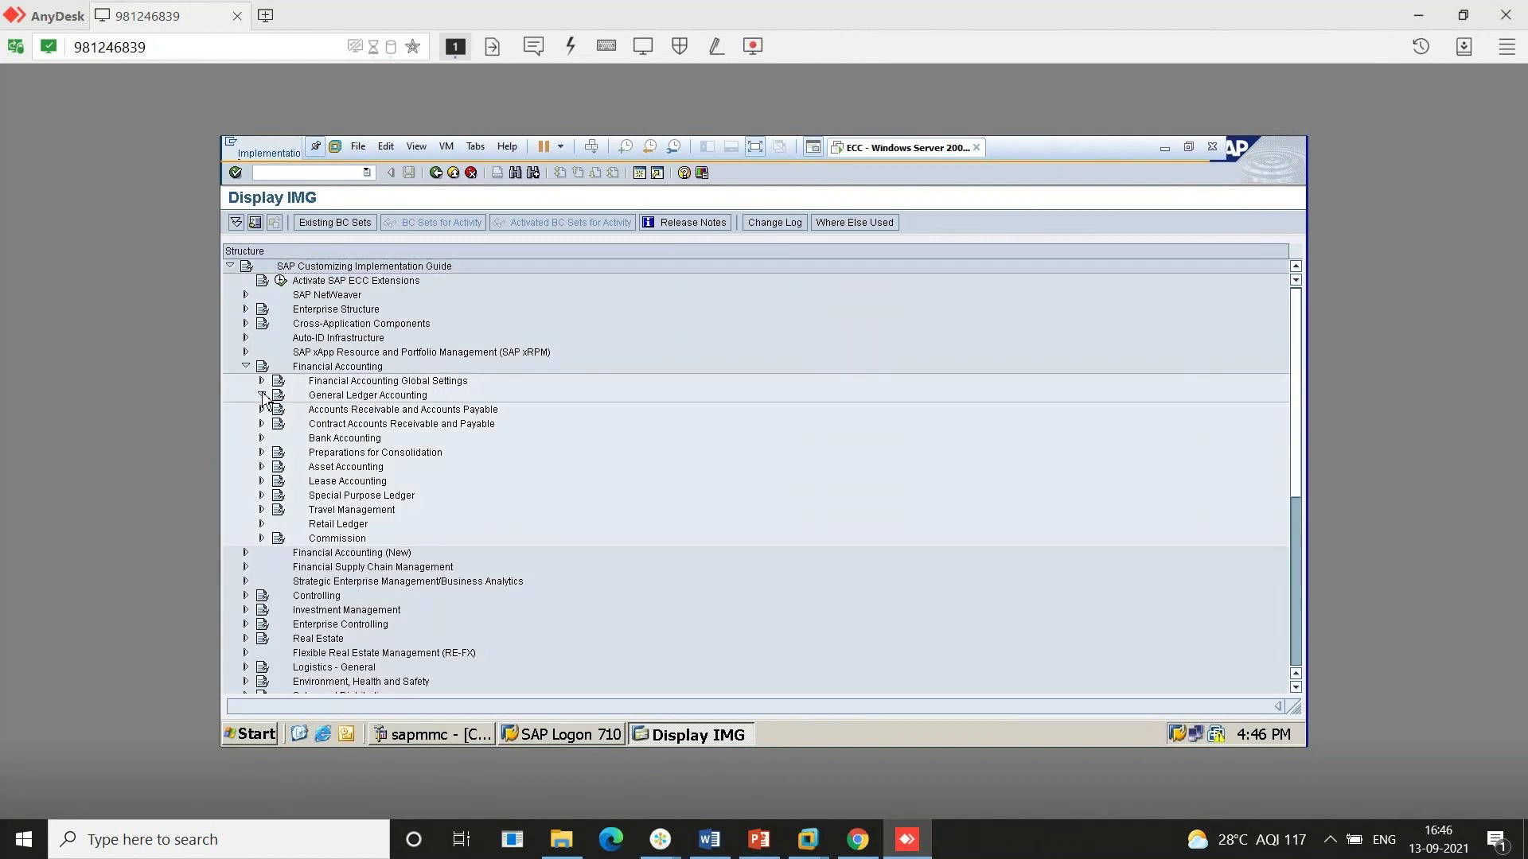
click(278, 410)
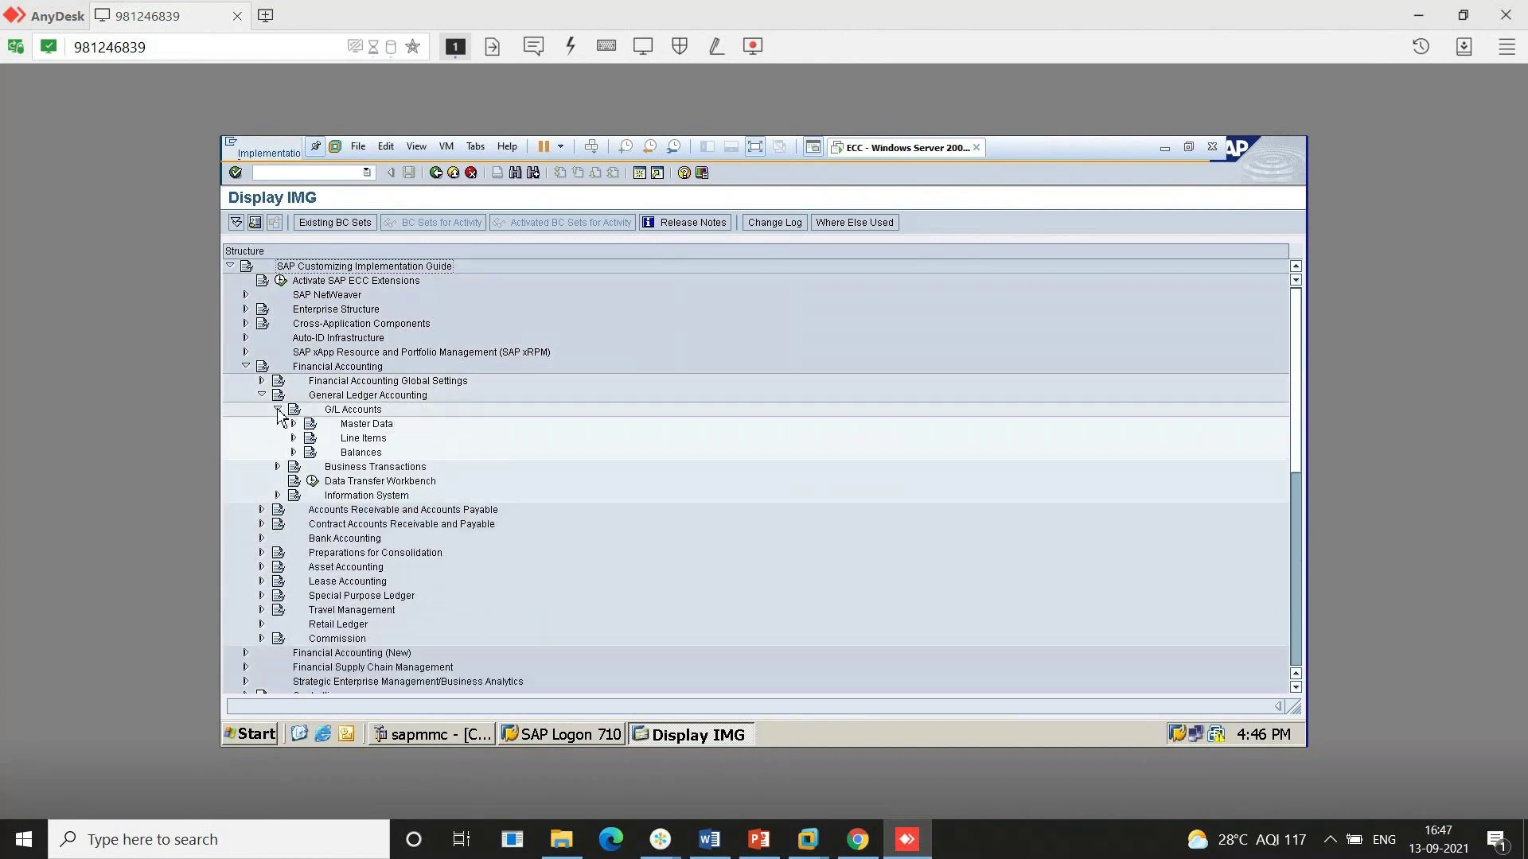
click(293, 425)
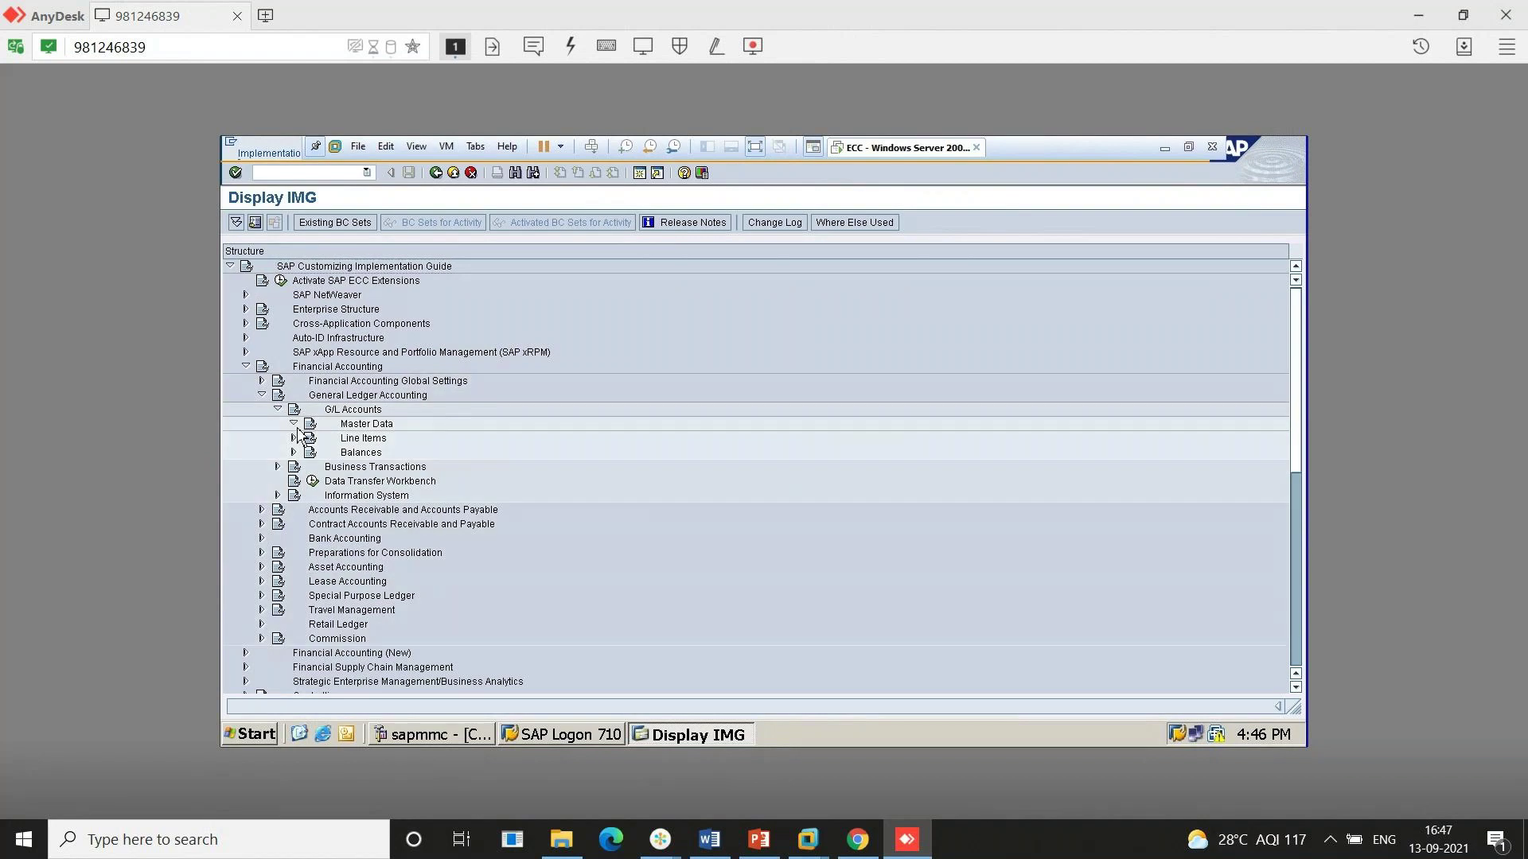
click(310, 439)
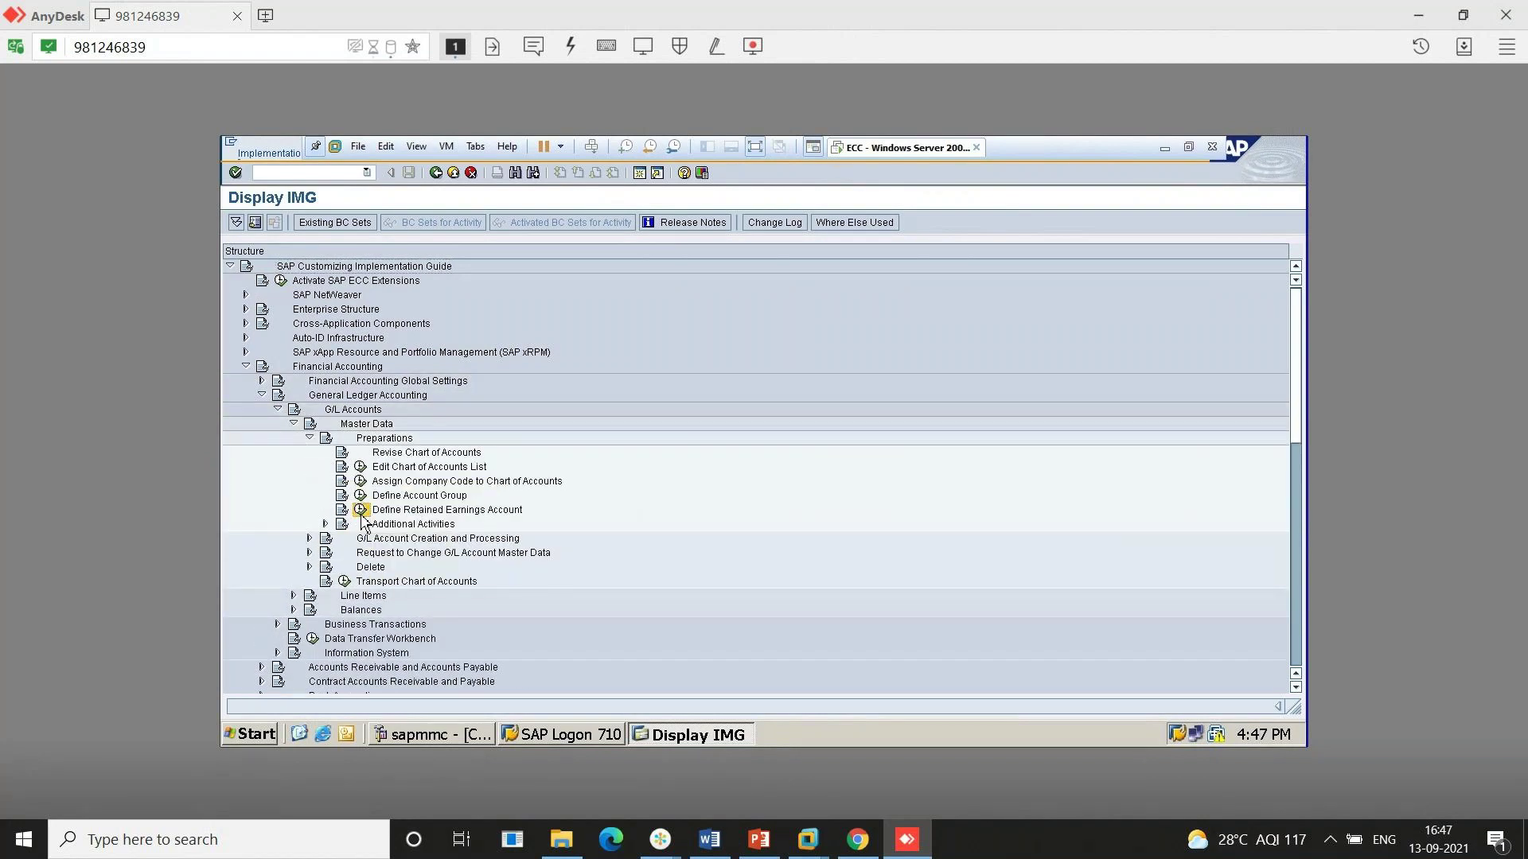
click(360, 511)
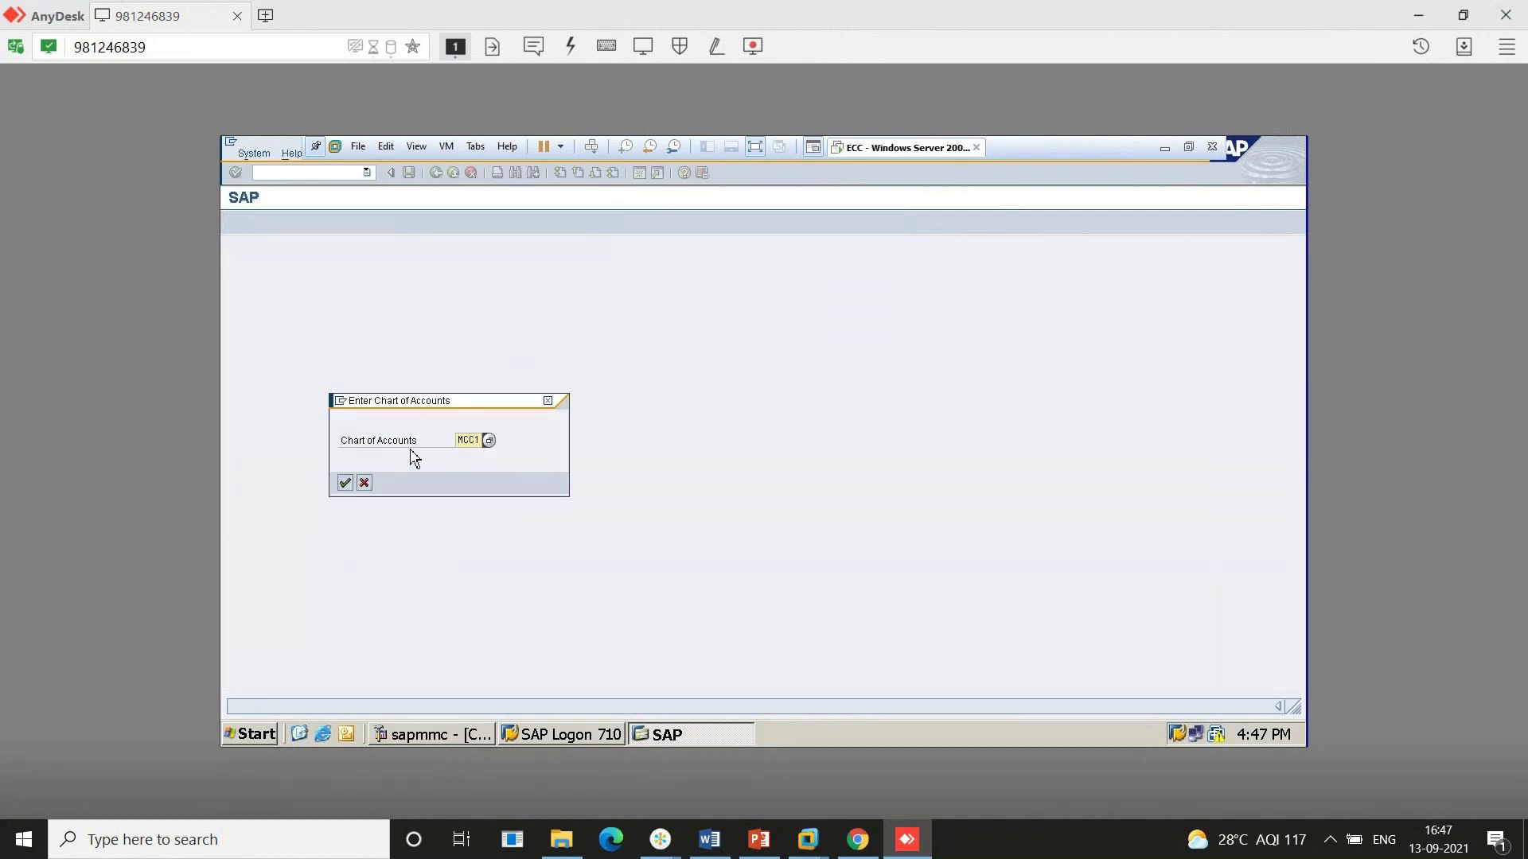
click(345, 485)
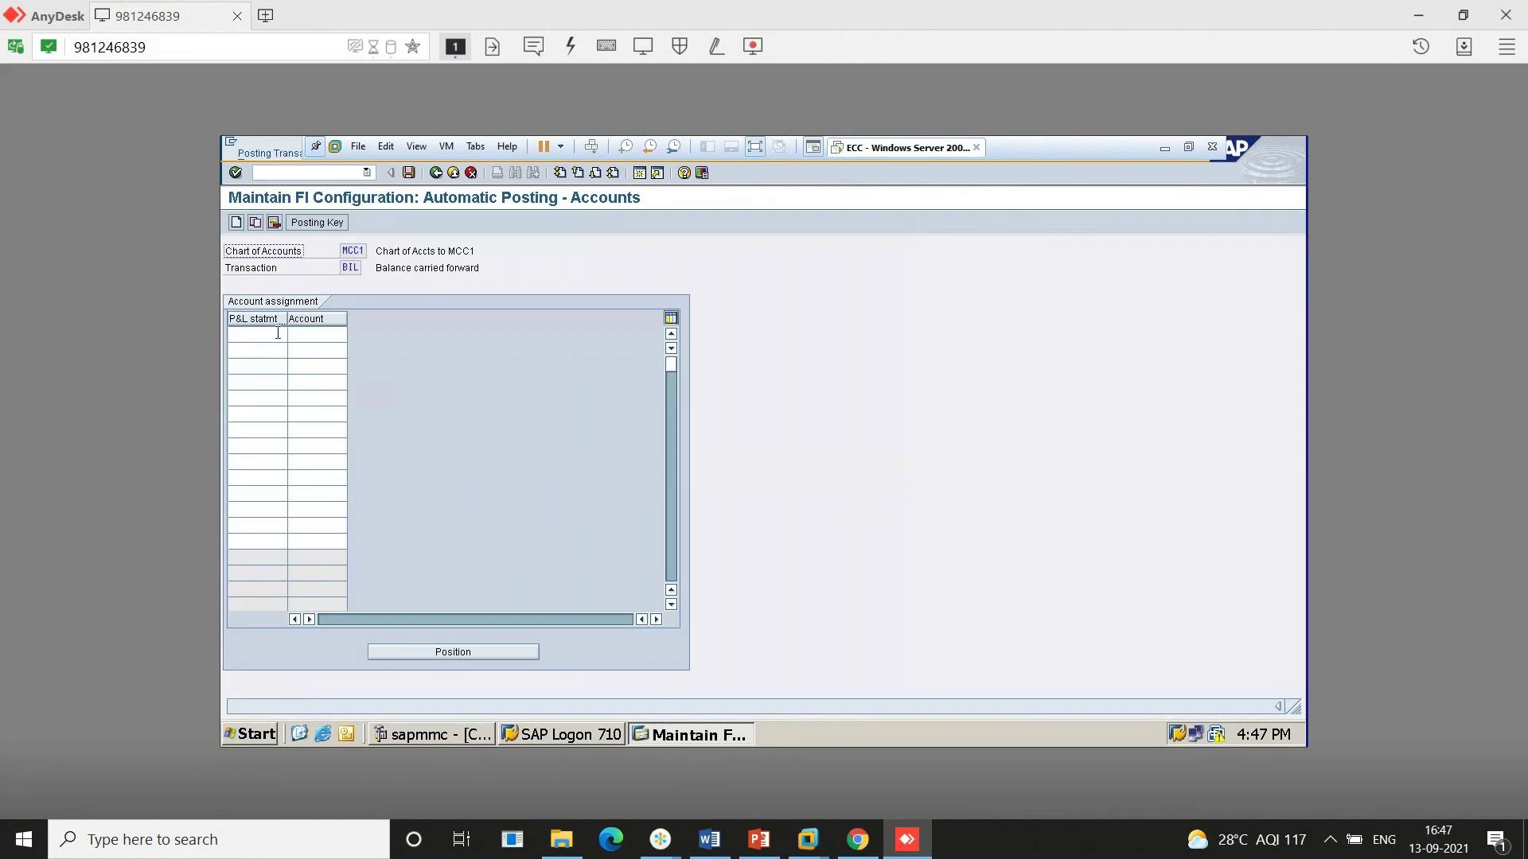
Assign P&L statement account type X to account 100100, save under the proposed customizing request and return to the IMG
click(277, 334)
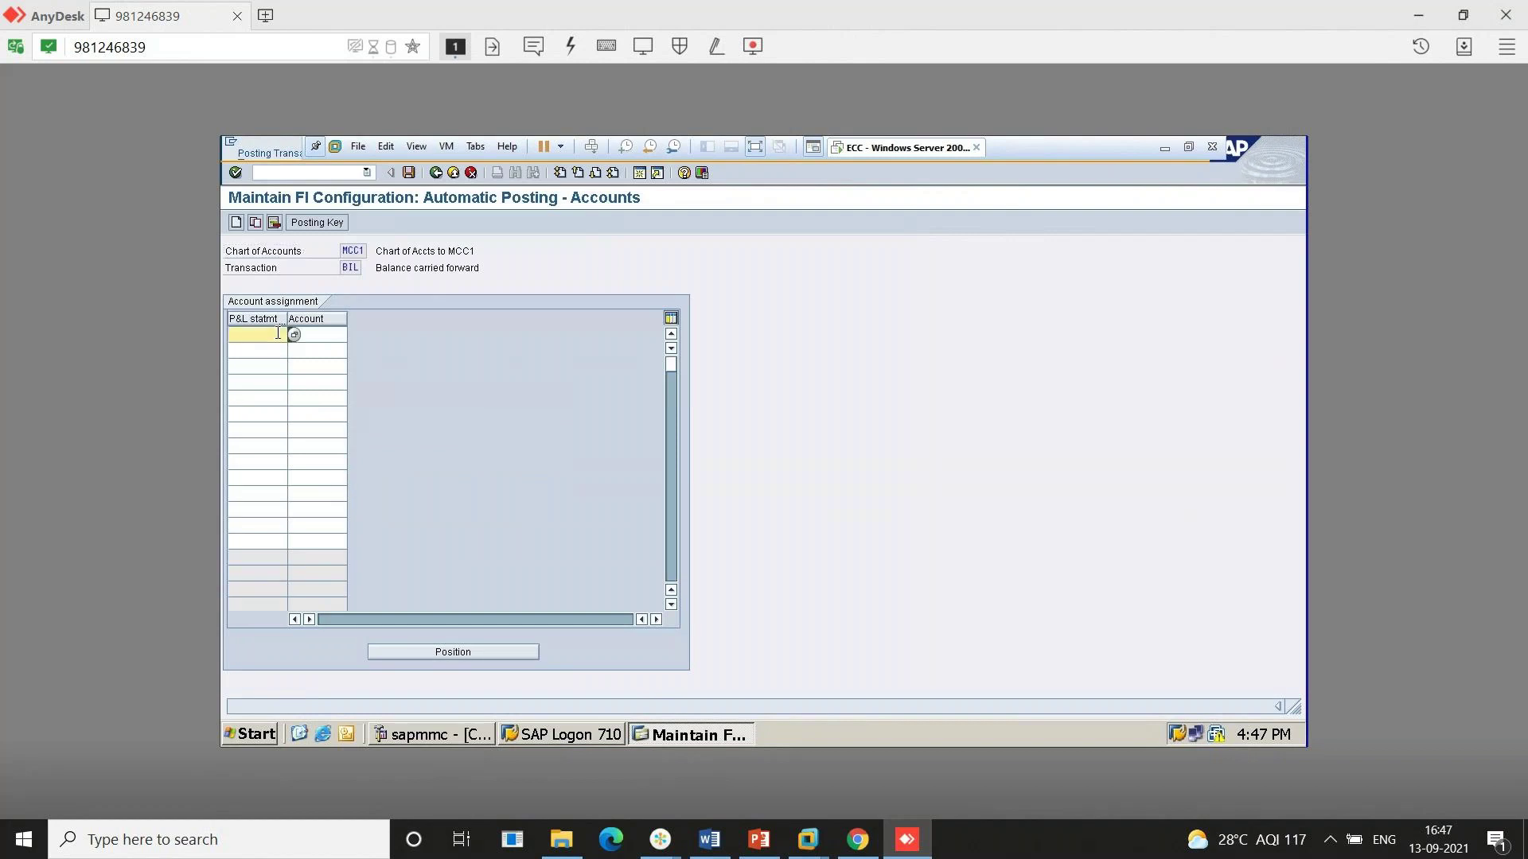
text(X)
click(308, 334)
text(100100)
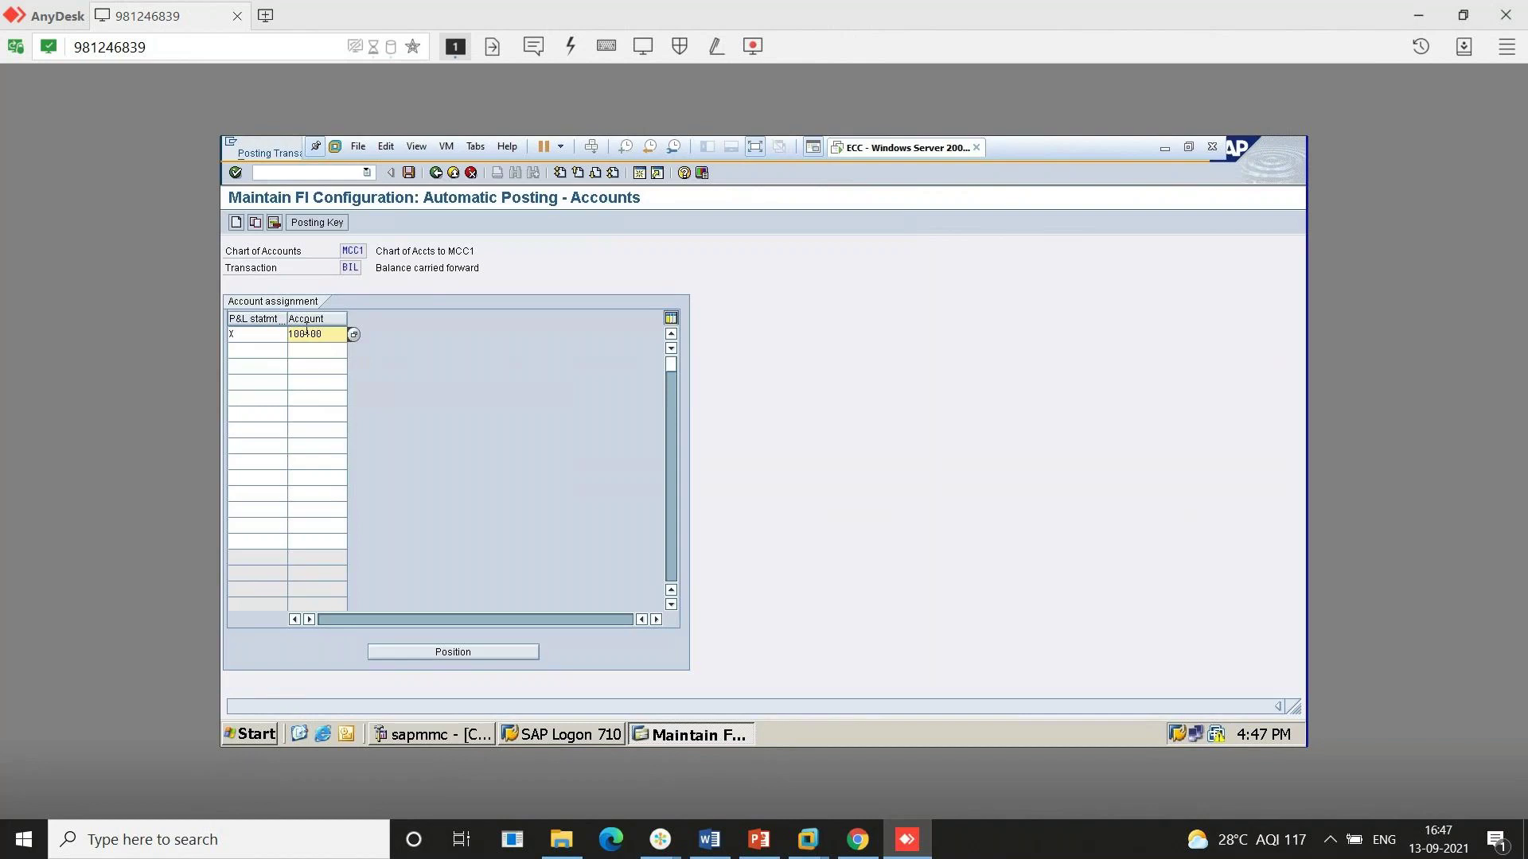
click(413, 173)
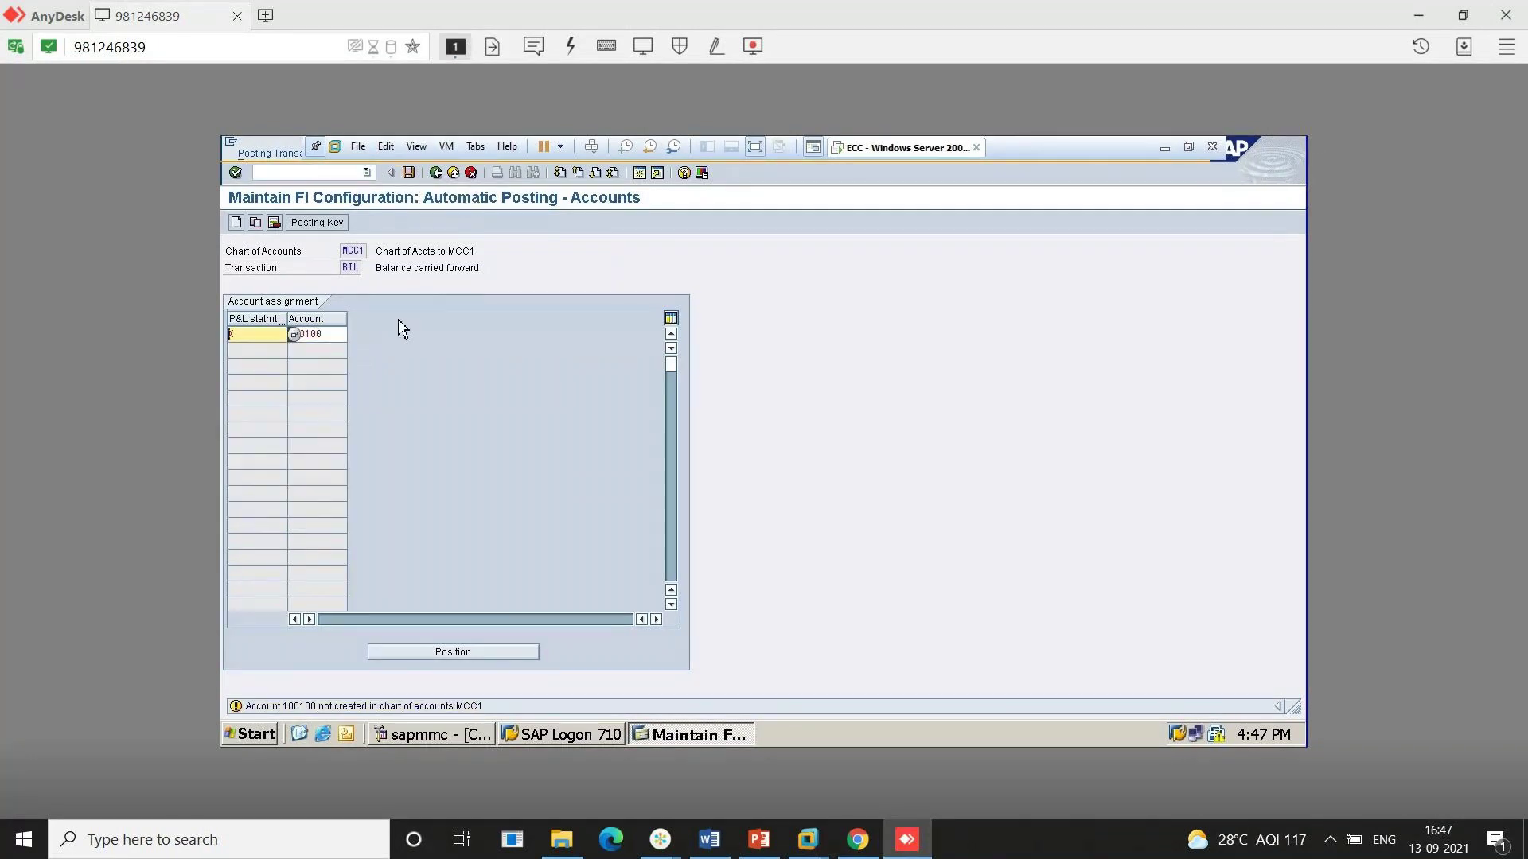
key(Return)
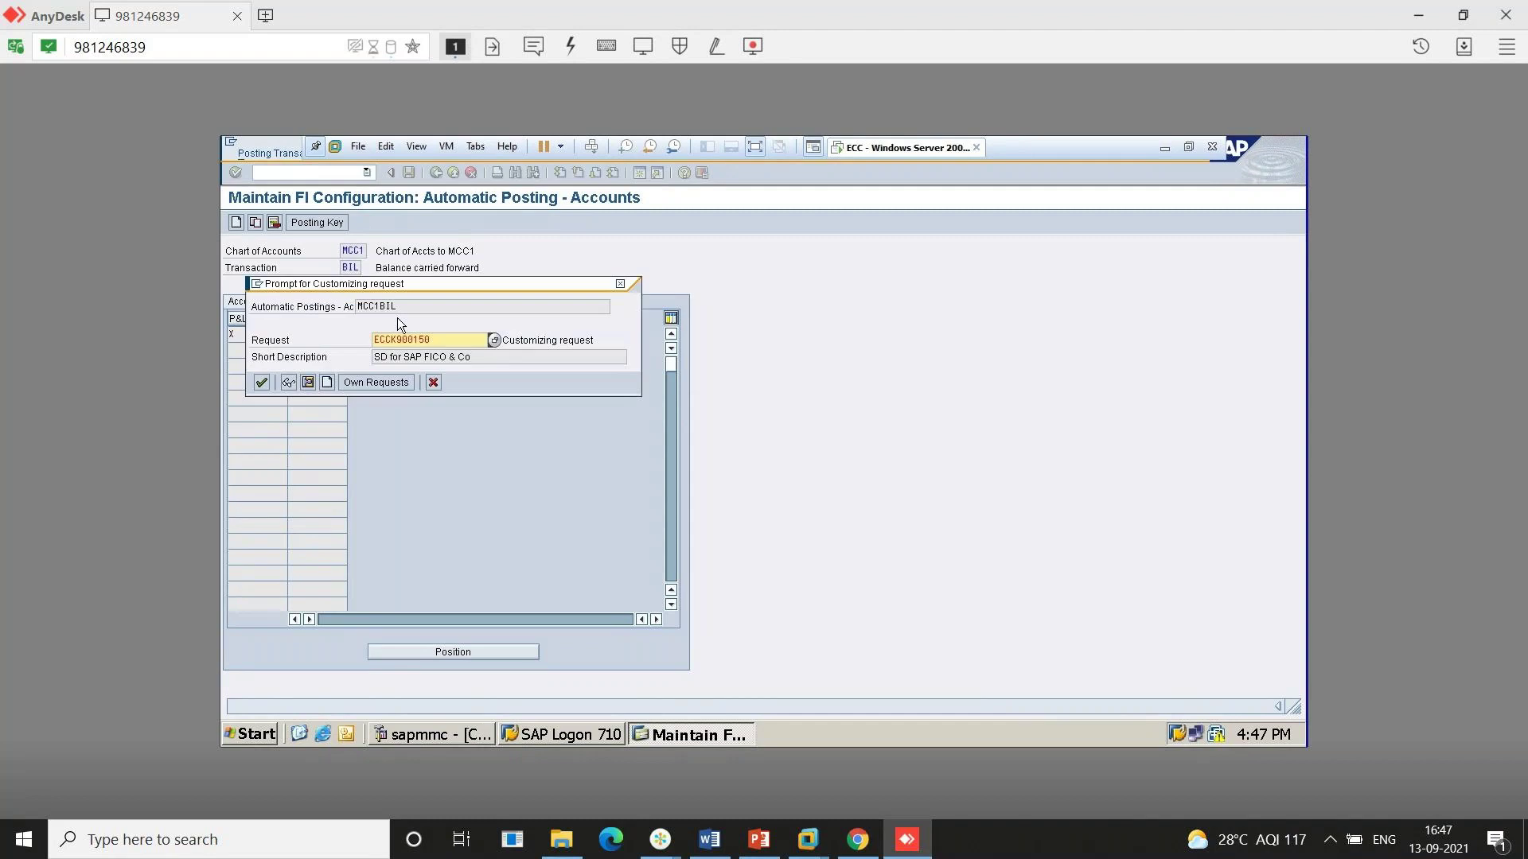
click(261, 382)
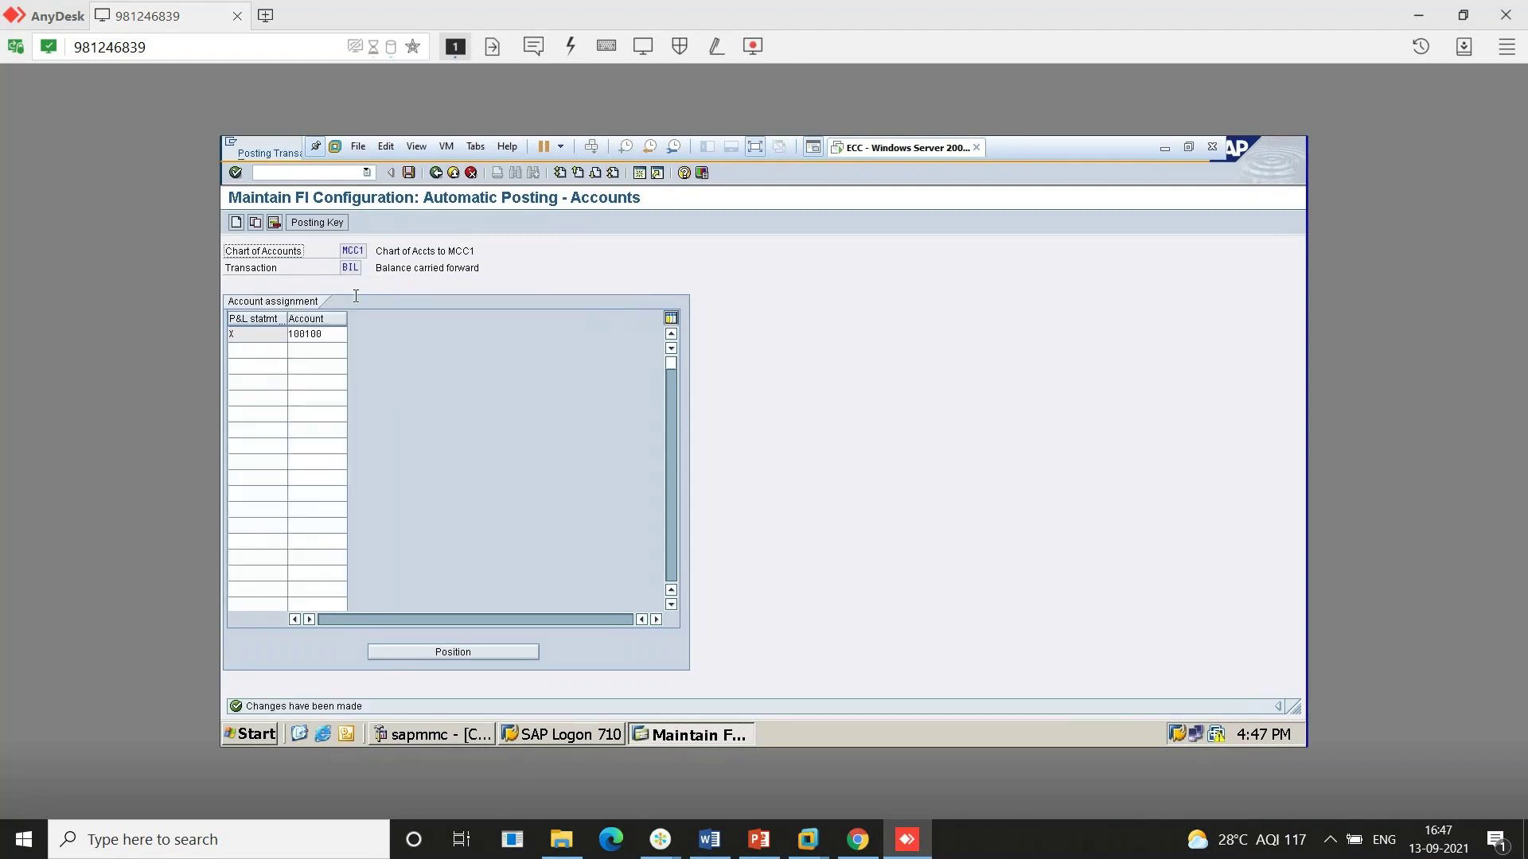
click(435, 173)
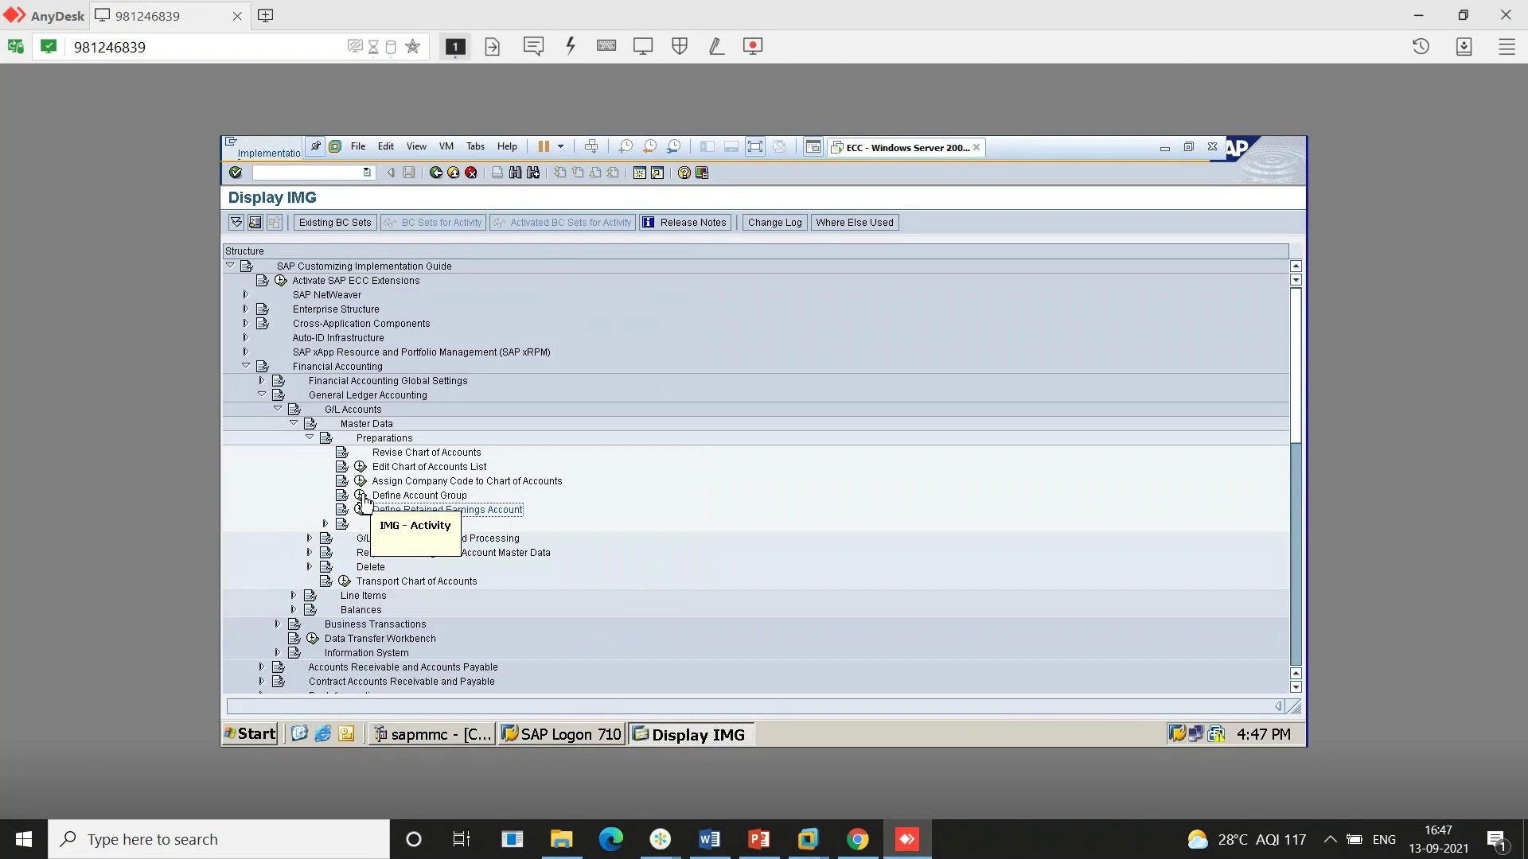
Run transaction FS00 and start creating G/L account 320000 in company code MCC1
click(324, 171)
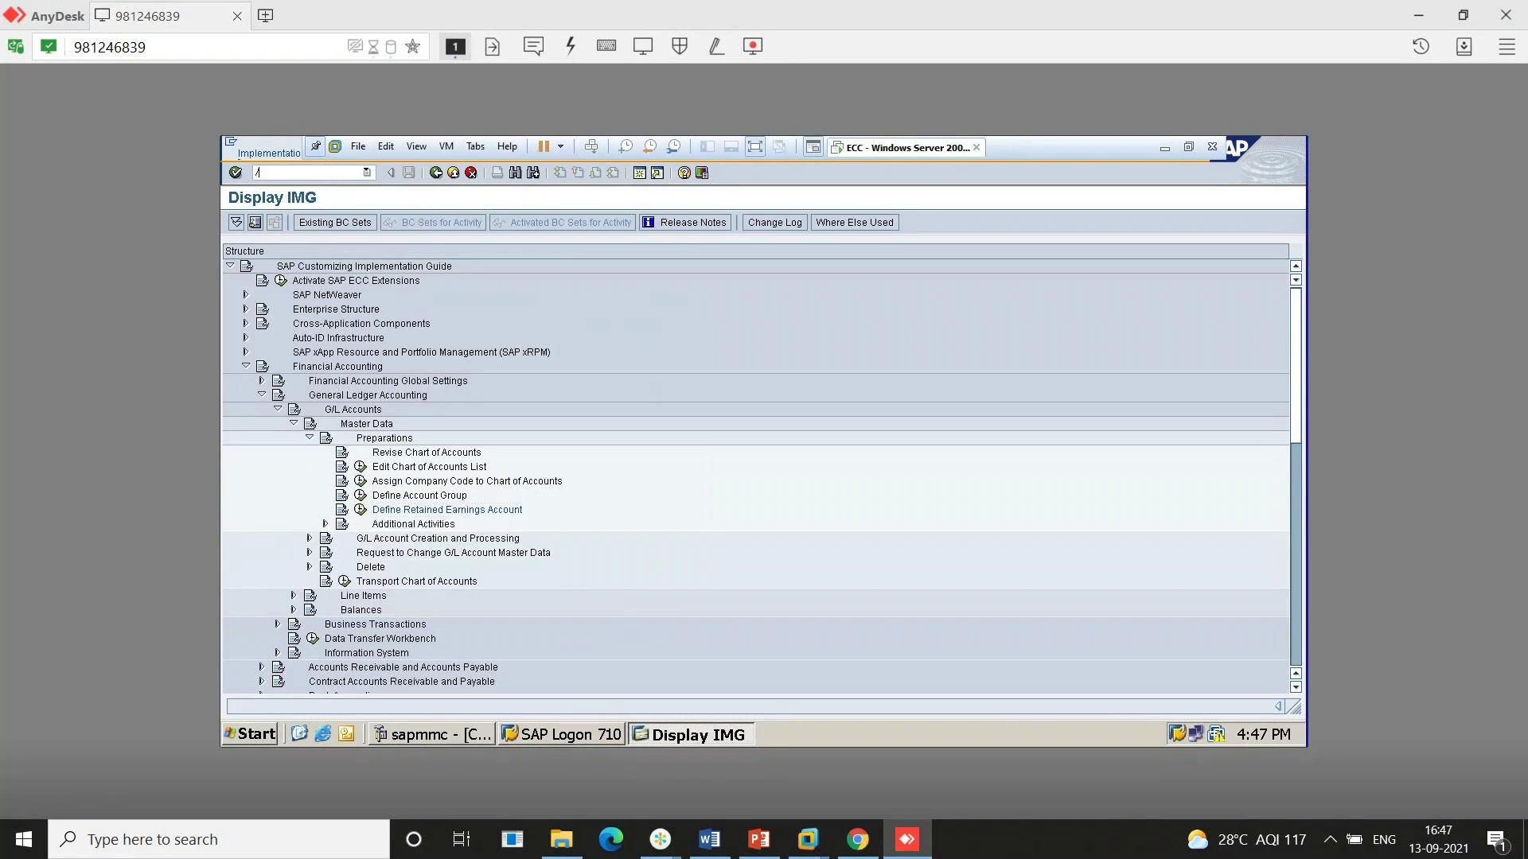
text(/nfs00)
key(Return)
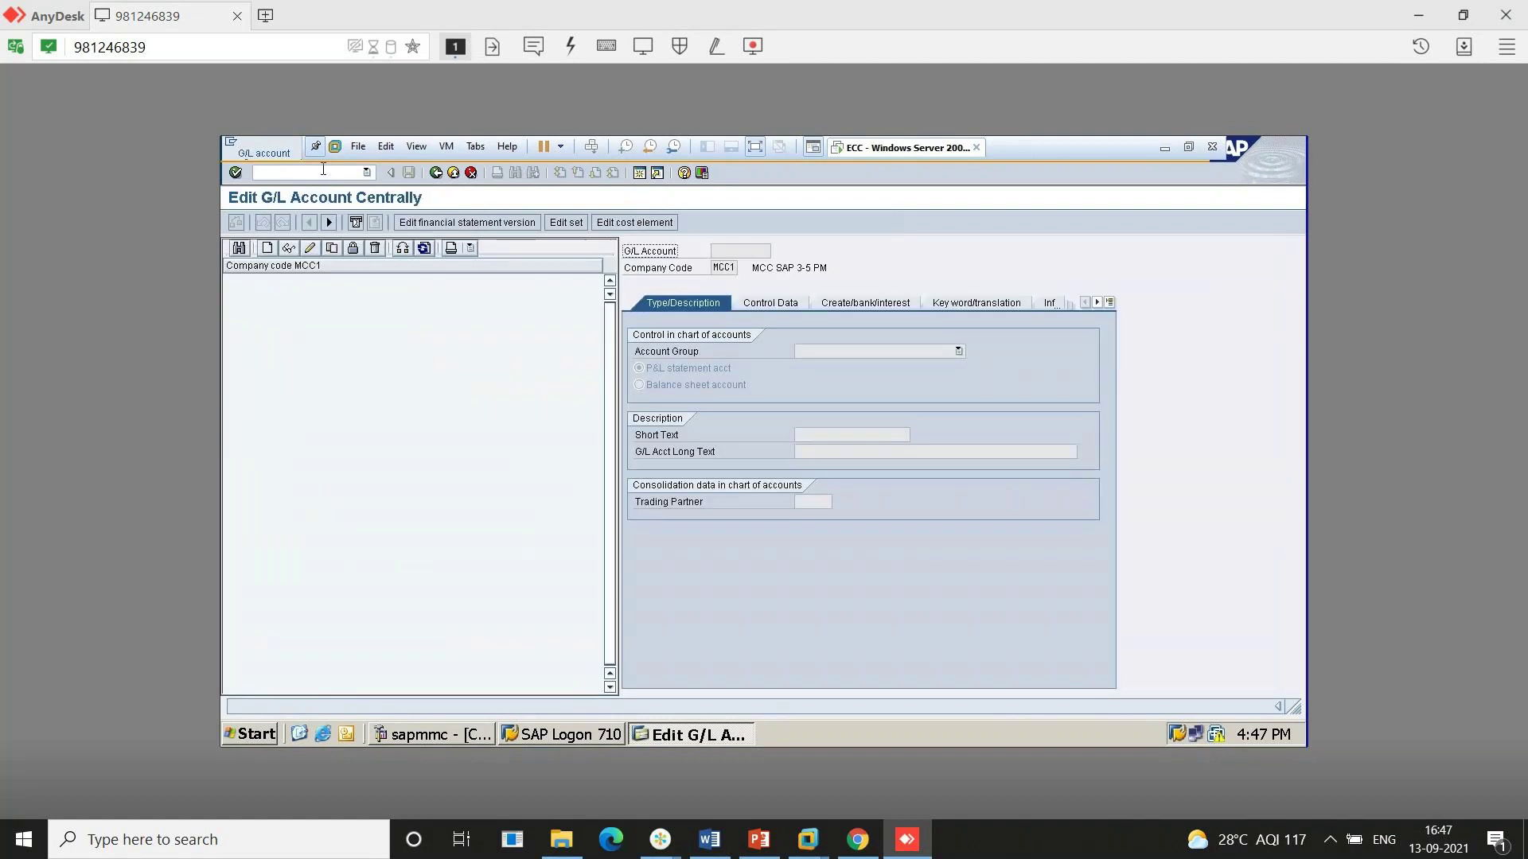
click(266, 249)
text(3)
key(Down)
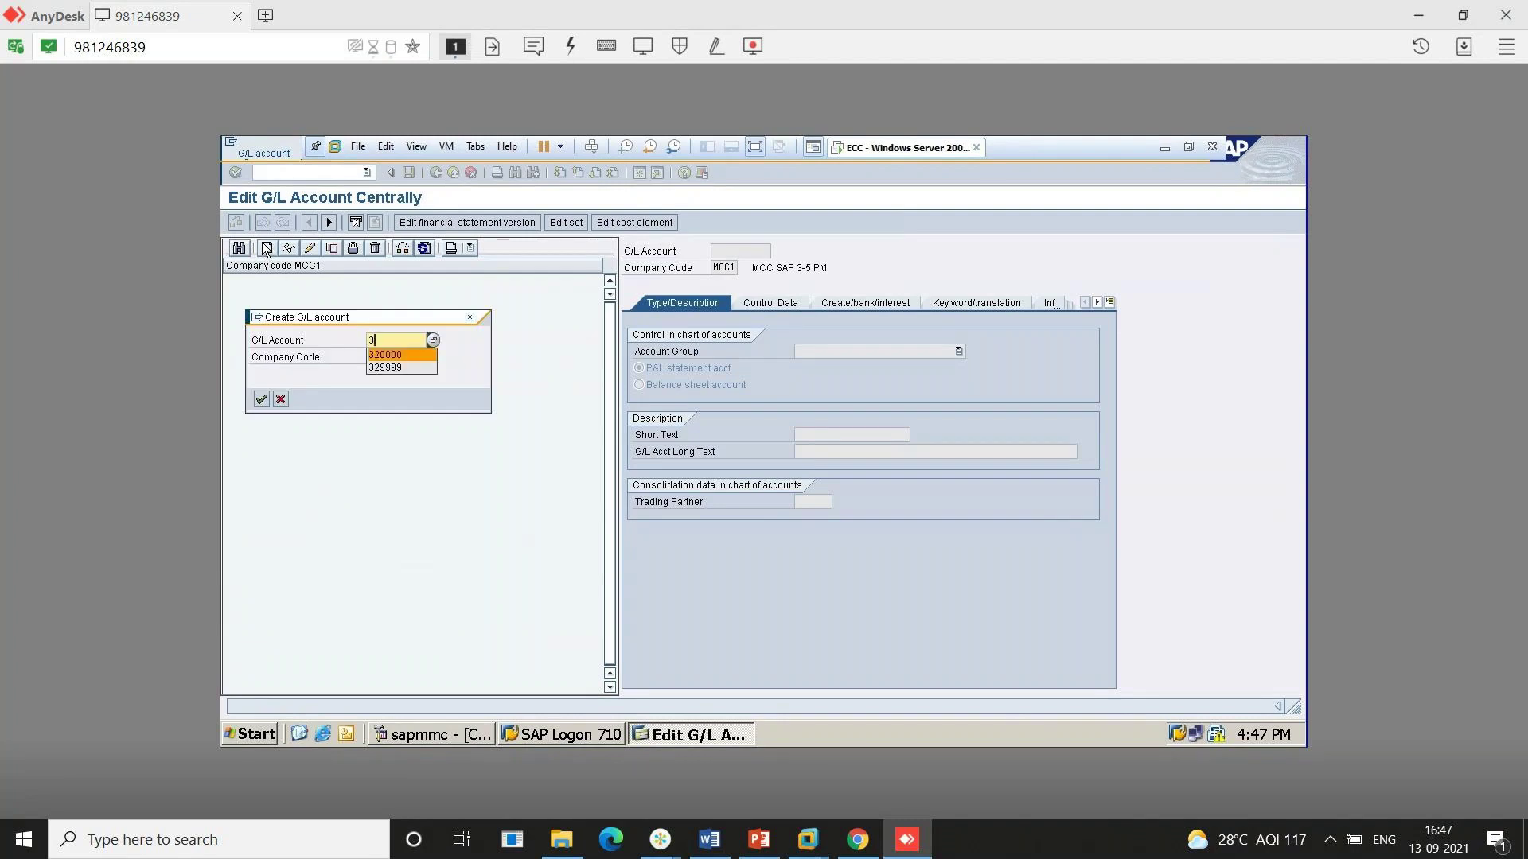
key(Return)
key(Return)
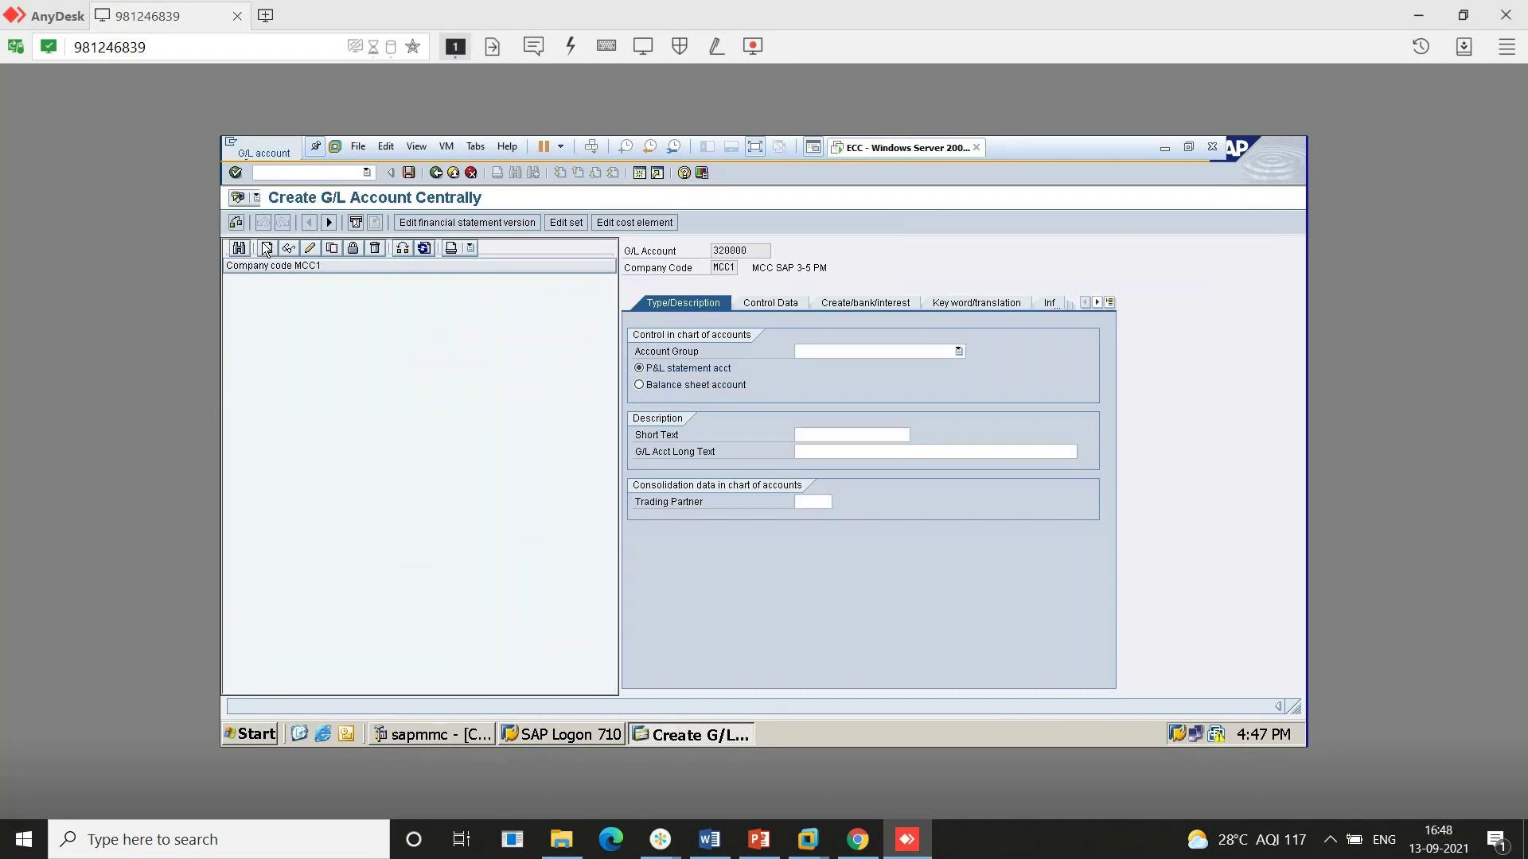
Set the new account's group to ASSET as a balance sheet account, and close AnyDesk to return to the PowerPoint presentation
click(934, 350)
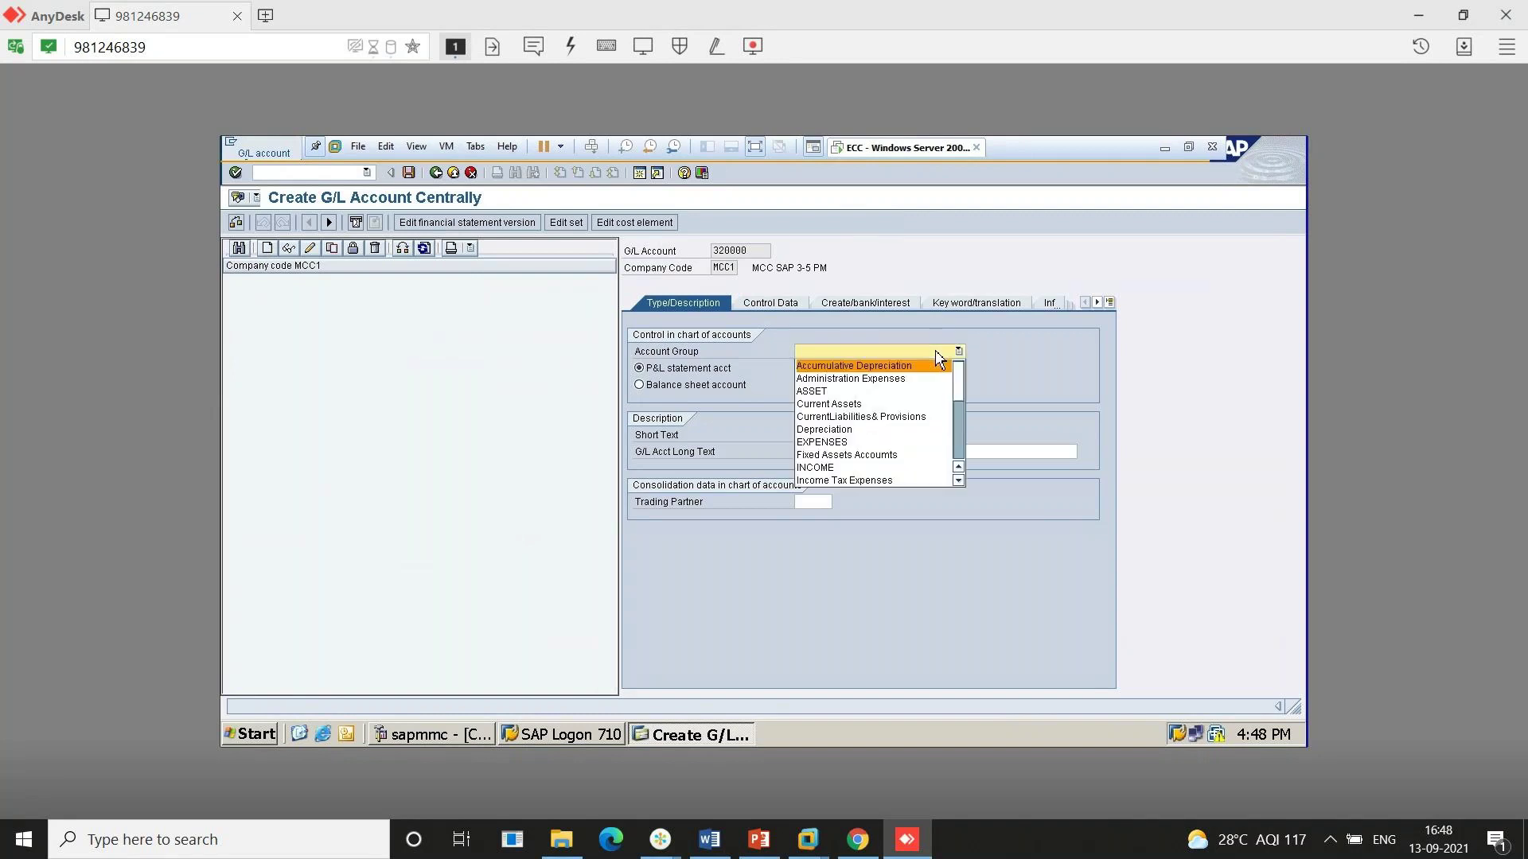
click(850, 391)
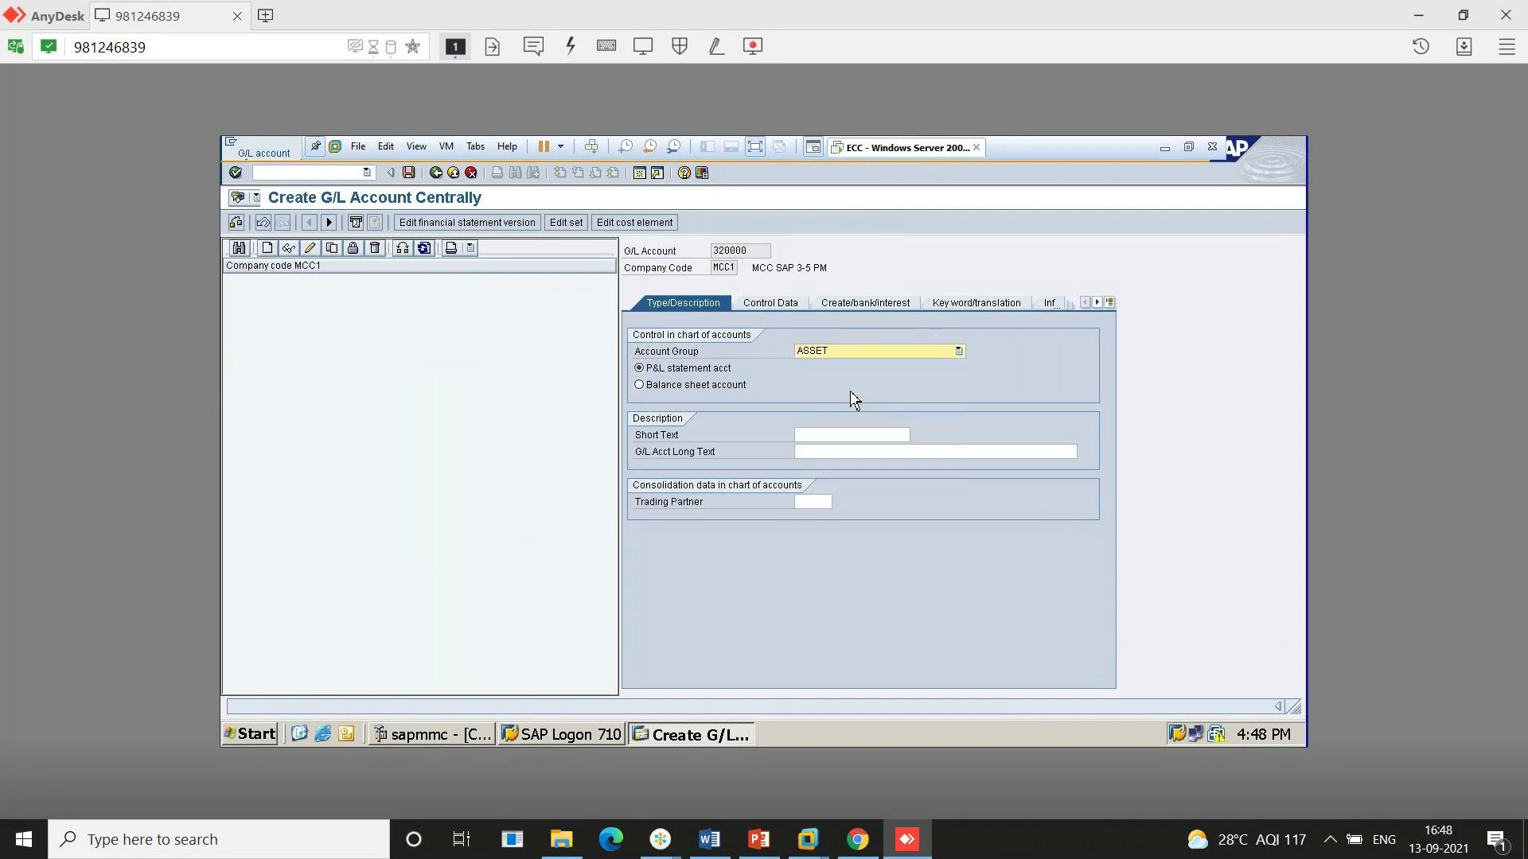
click(871, 352)
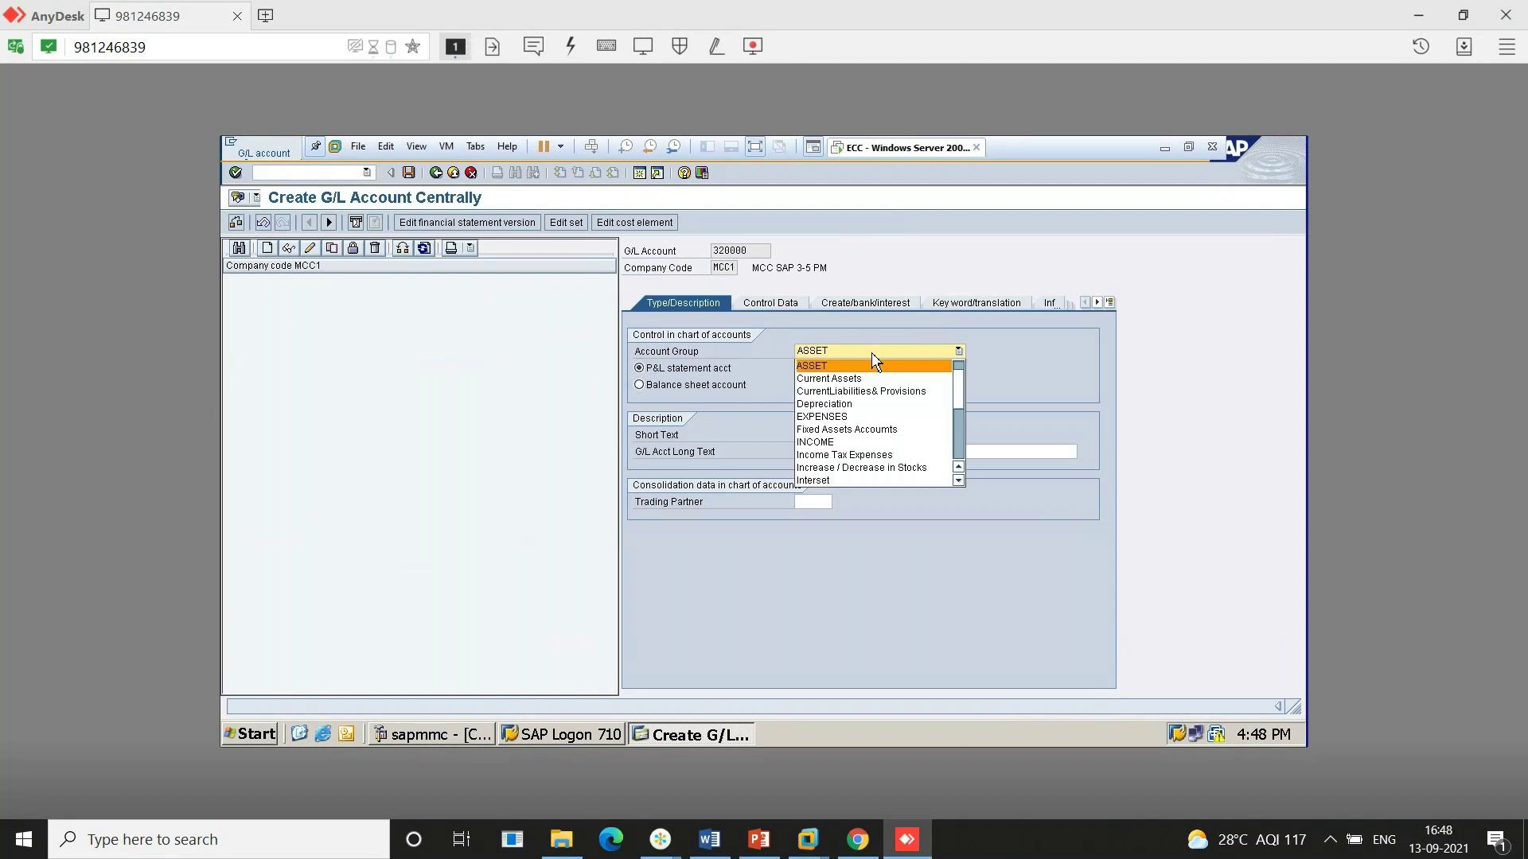
click(861, 403)
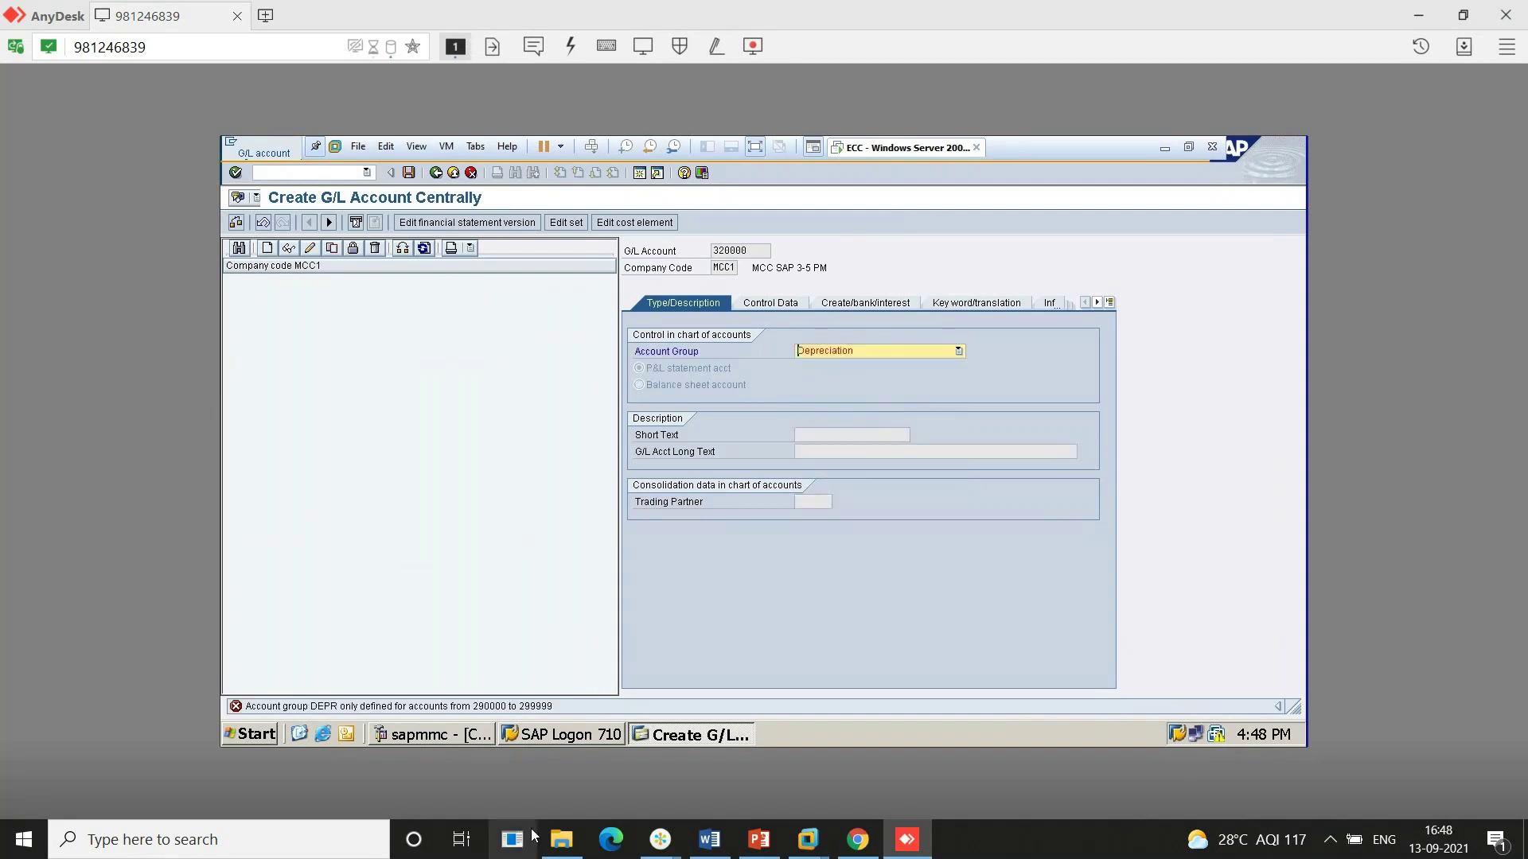
click(939, 351)
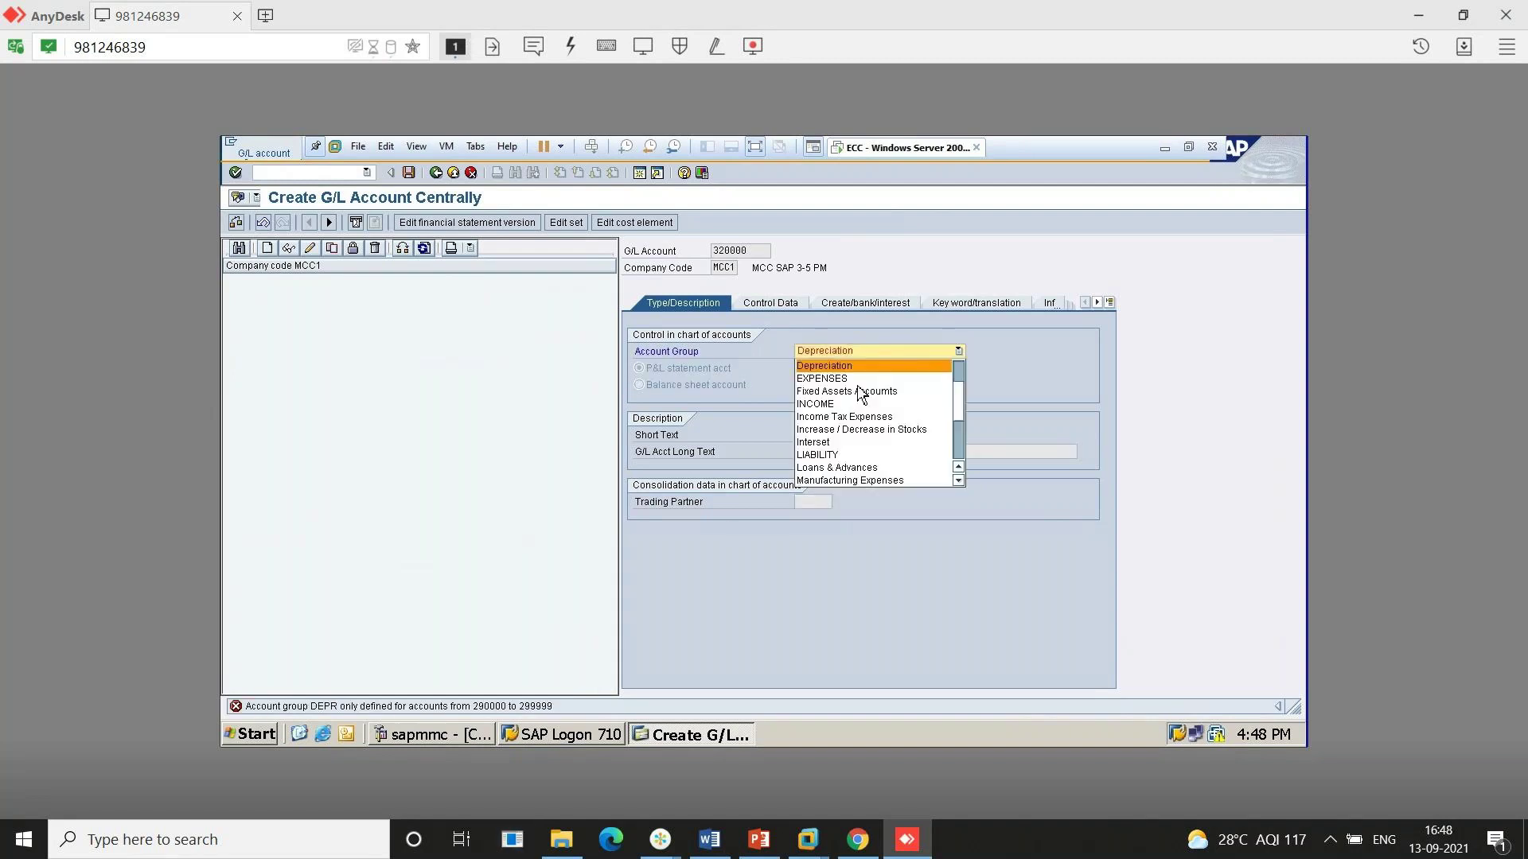
scroll(865, 396, up, 2)
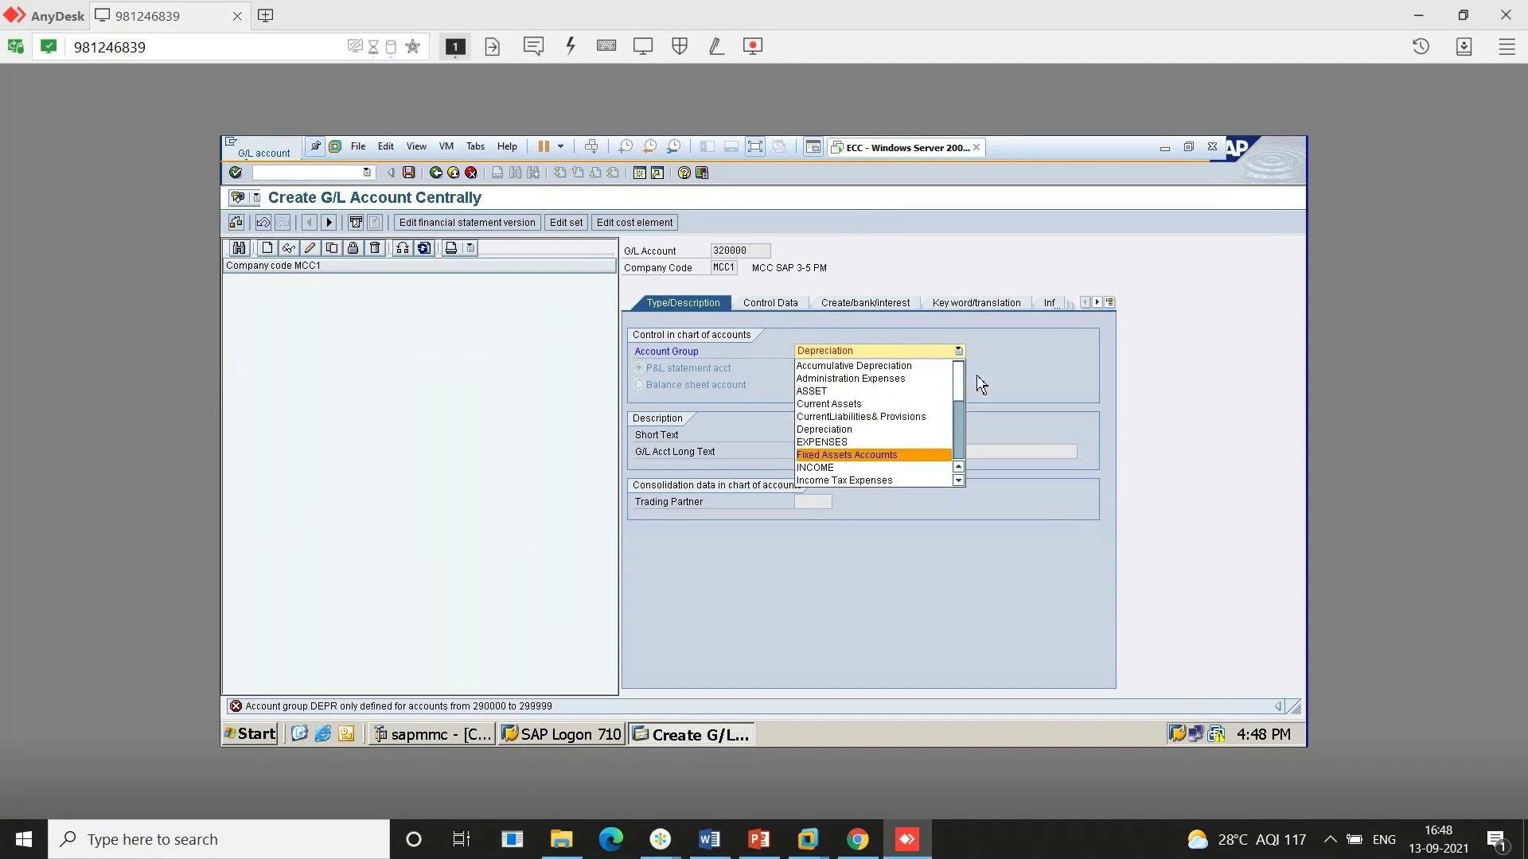
click(837, 392)
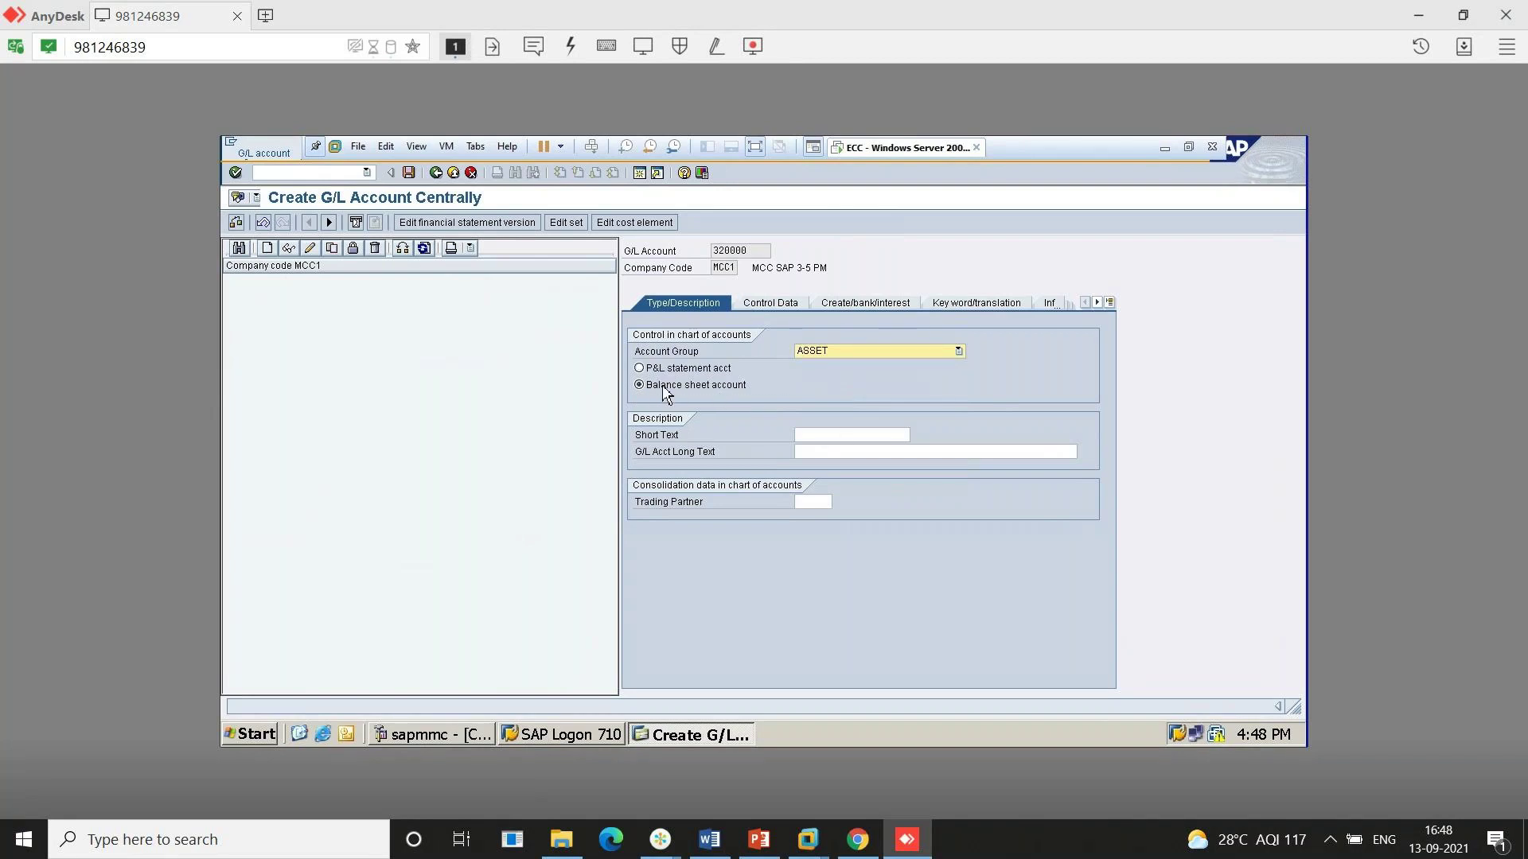
click(837, 437)
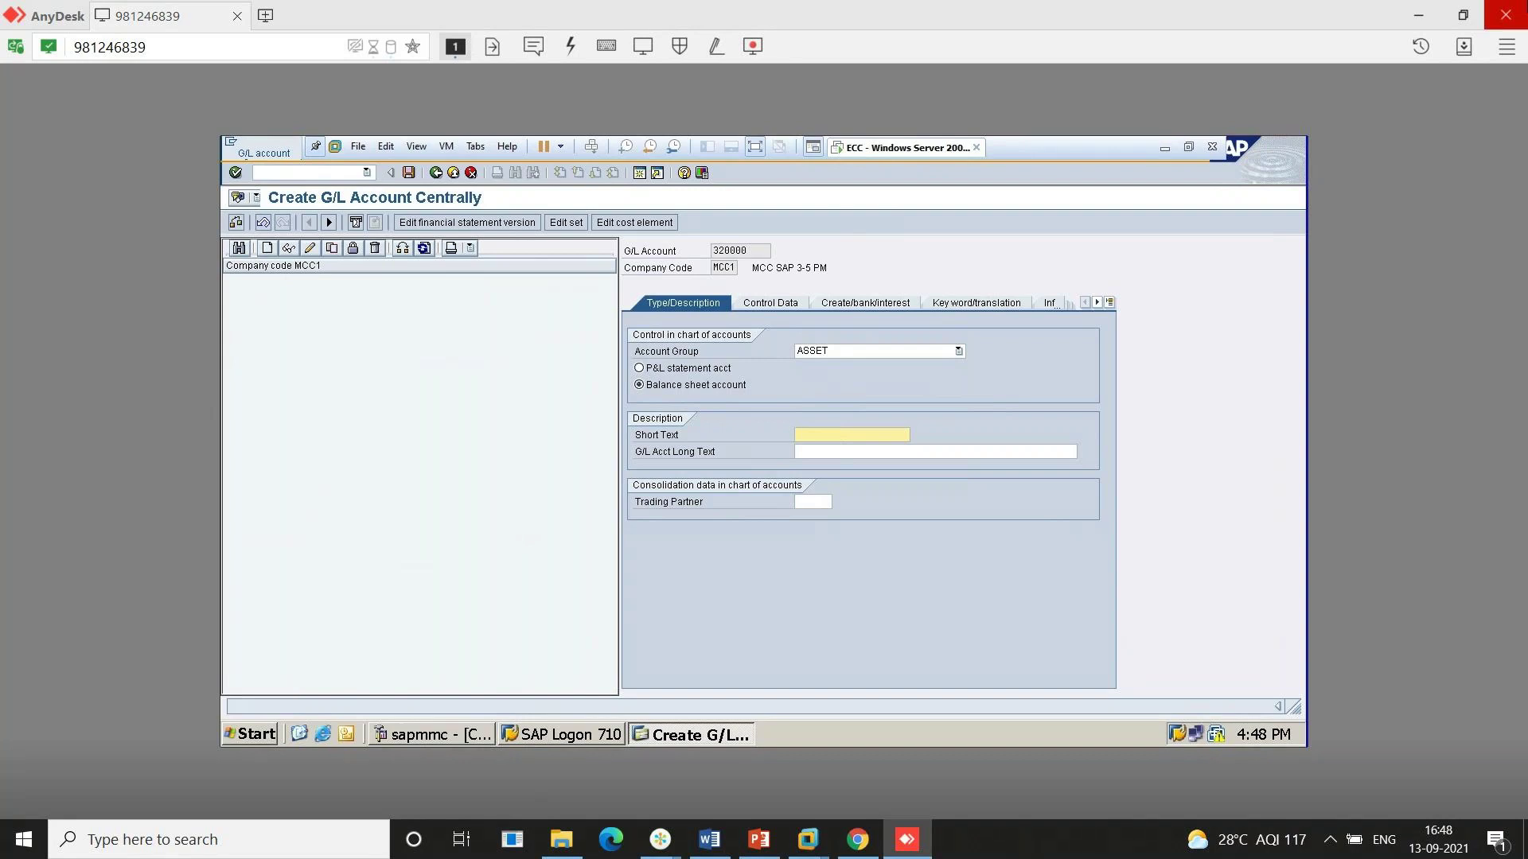
click(1505, 15)
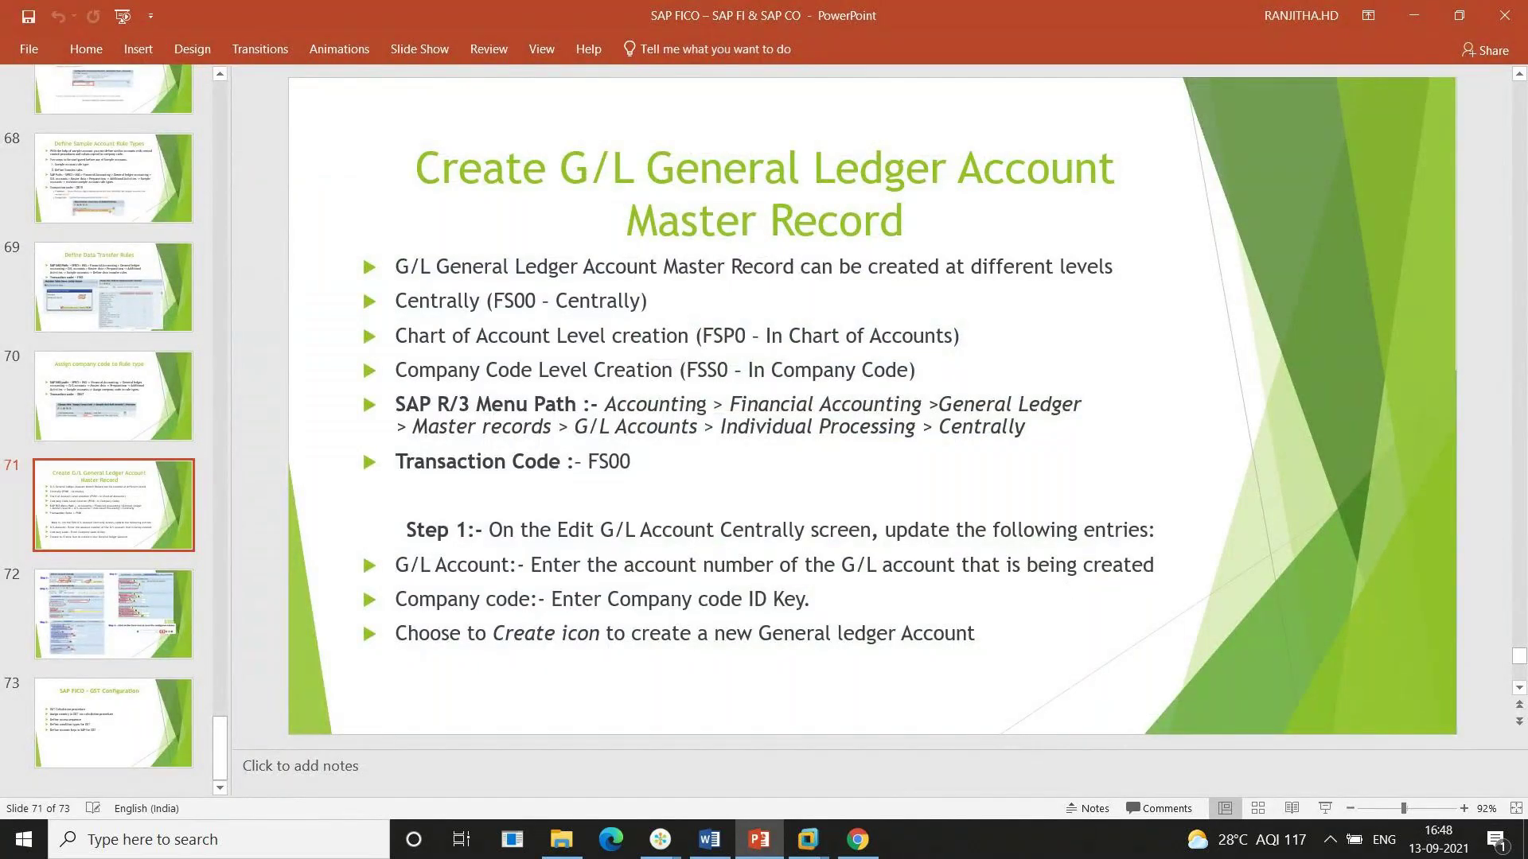